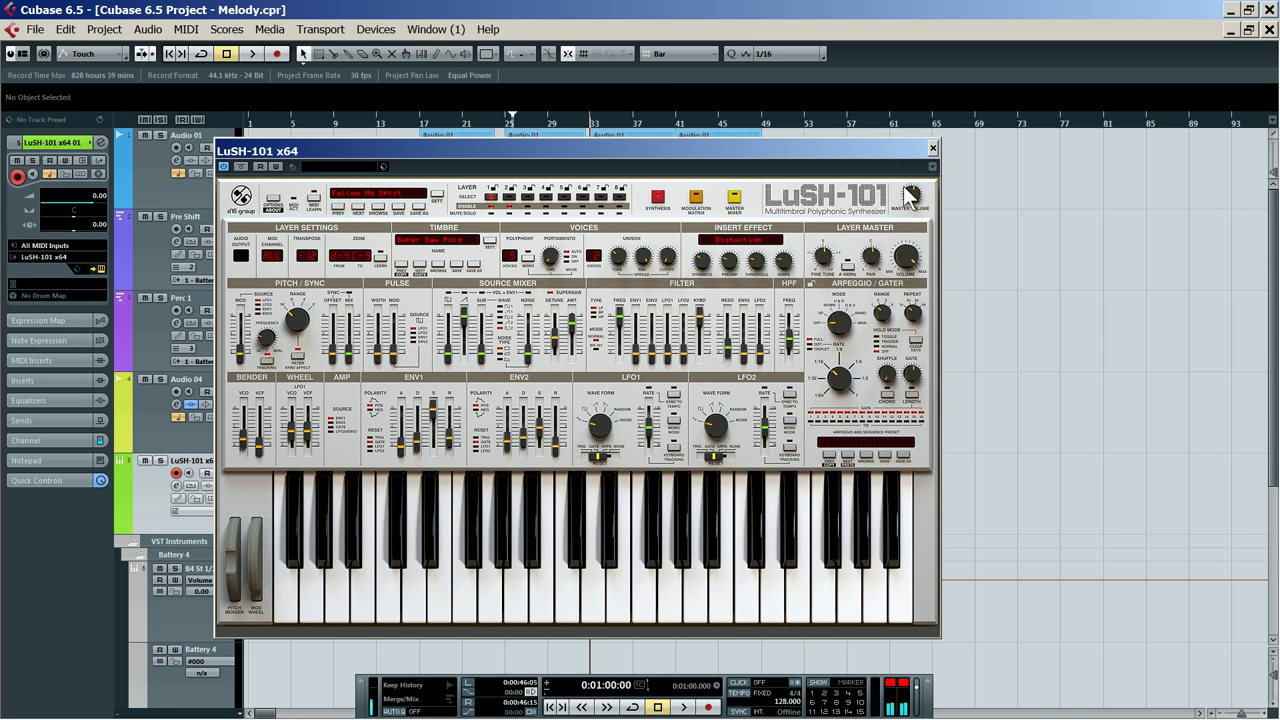
Load VolumeShaper3-64bit into the first insert slot of the LuSH-101 track and set its beat-synced LFO length to 1/4
key("space")
key("space")
left_click(45, 380)
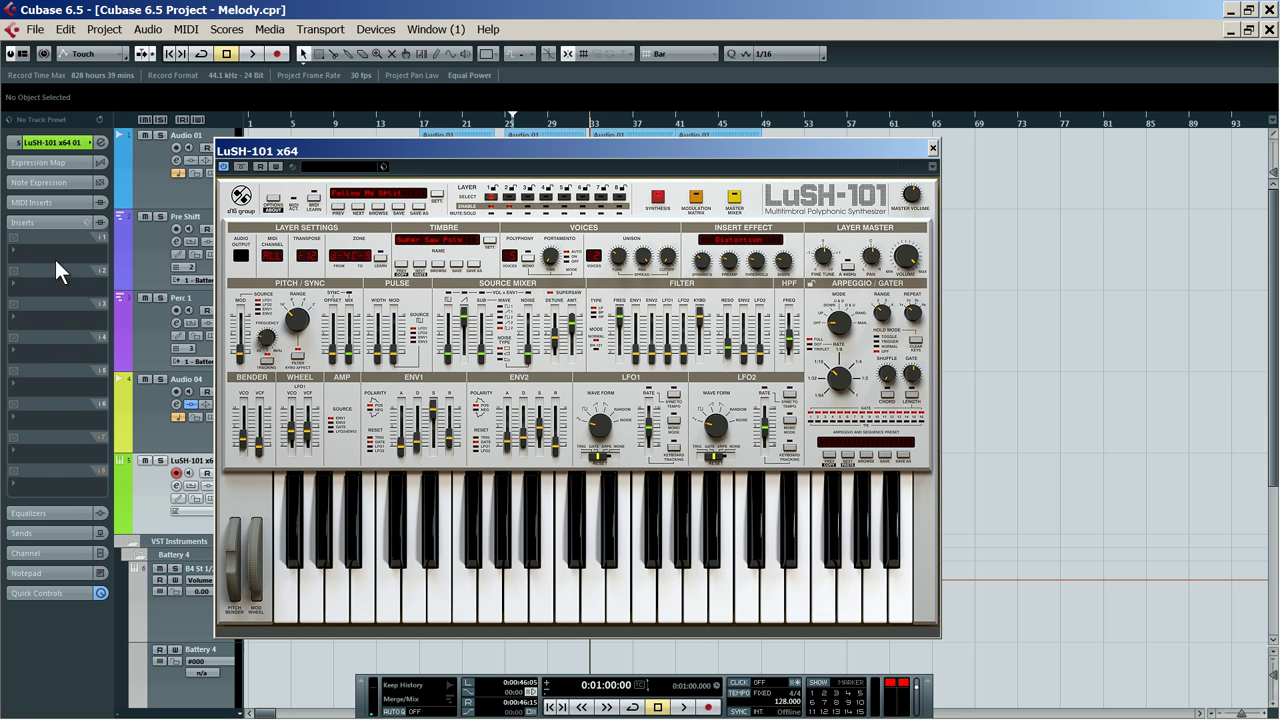
left_click(56, 257)
mouse_move(128, 215)
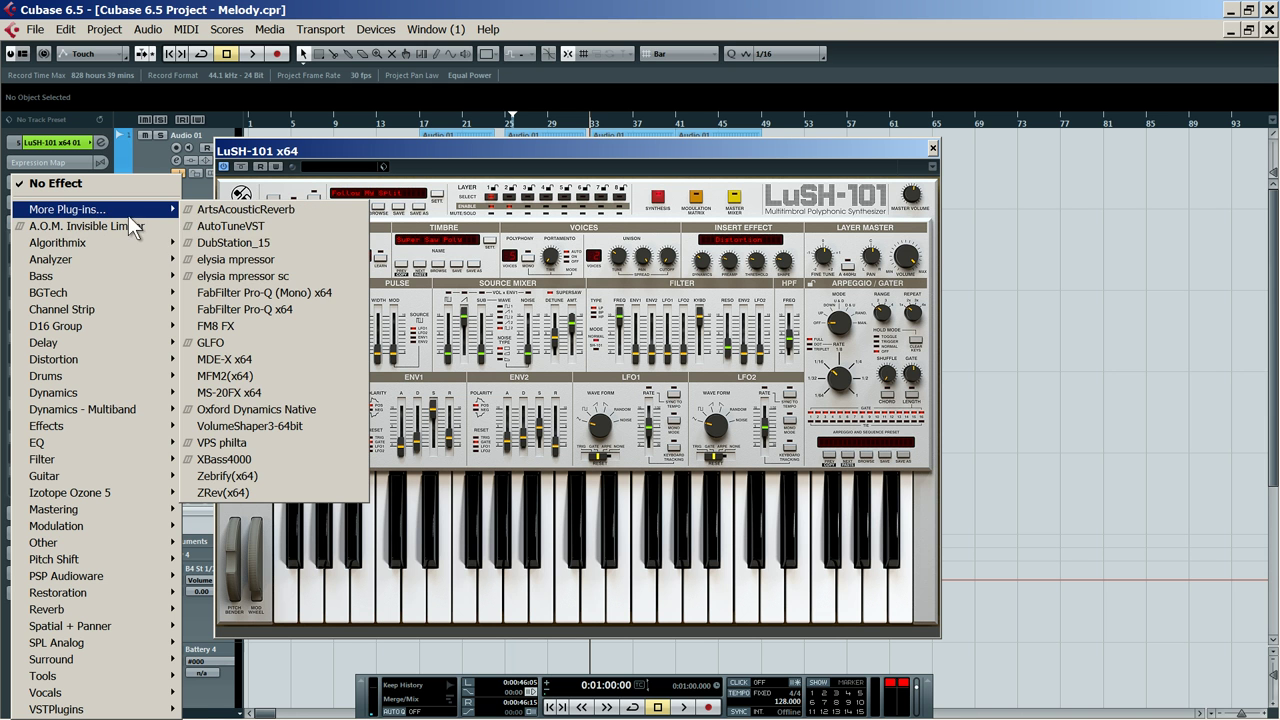
left_click(328, 420)
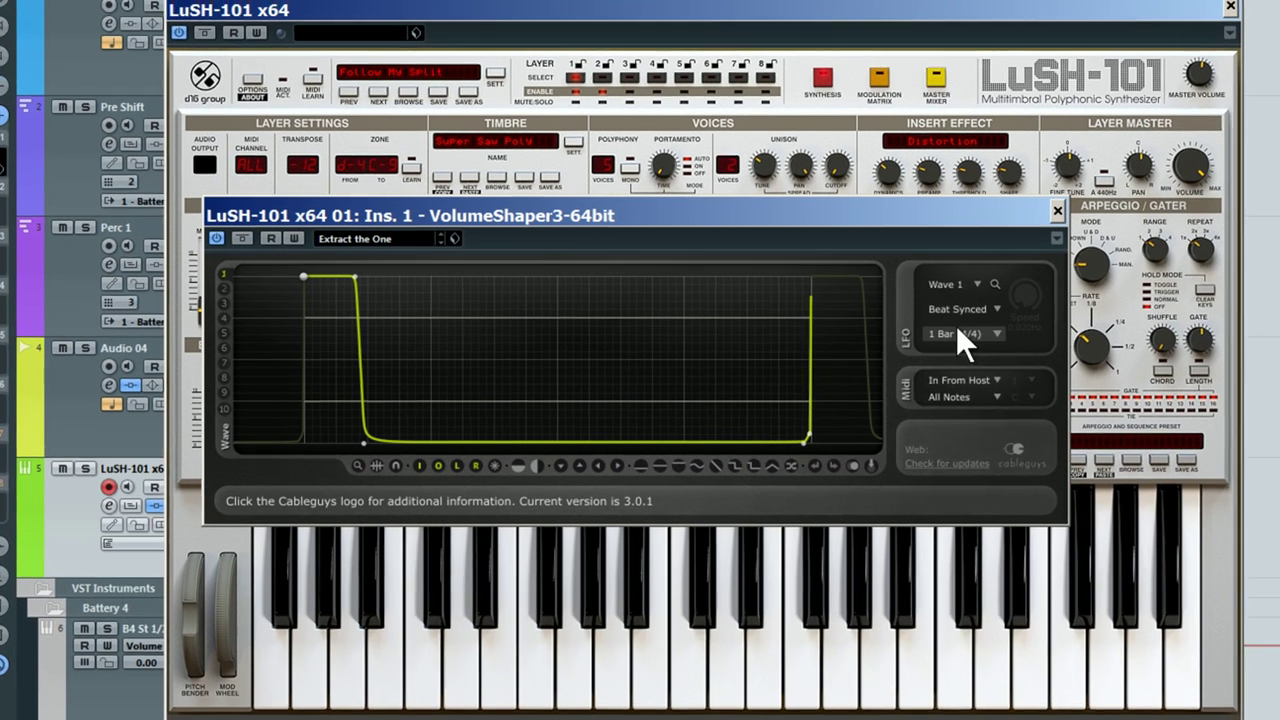
left_click(746, 367)
left_click(983, 470)
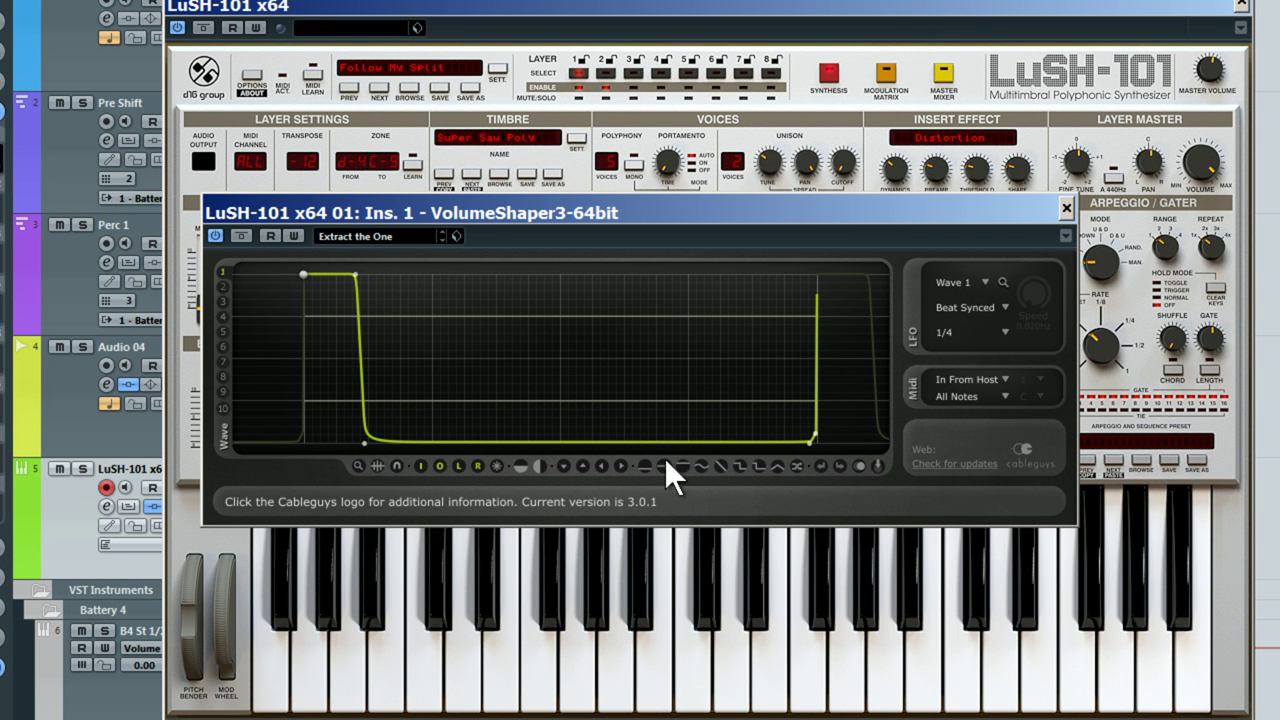
Shape the volume wave as a curved rise to a full-level plateau from about the midpoint, with a steep drop at the end
left_click(725, 468)
left_click(543, 471)
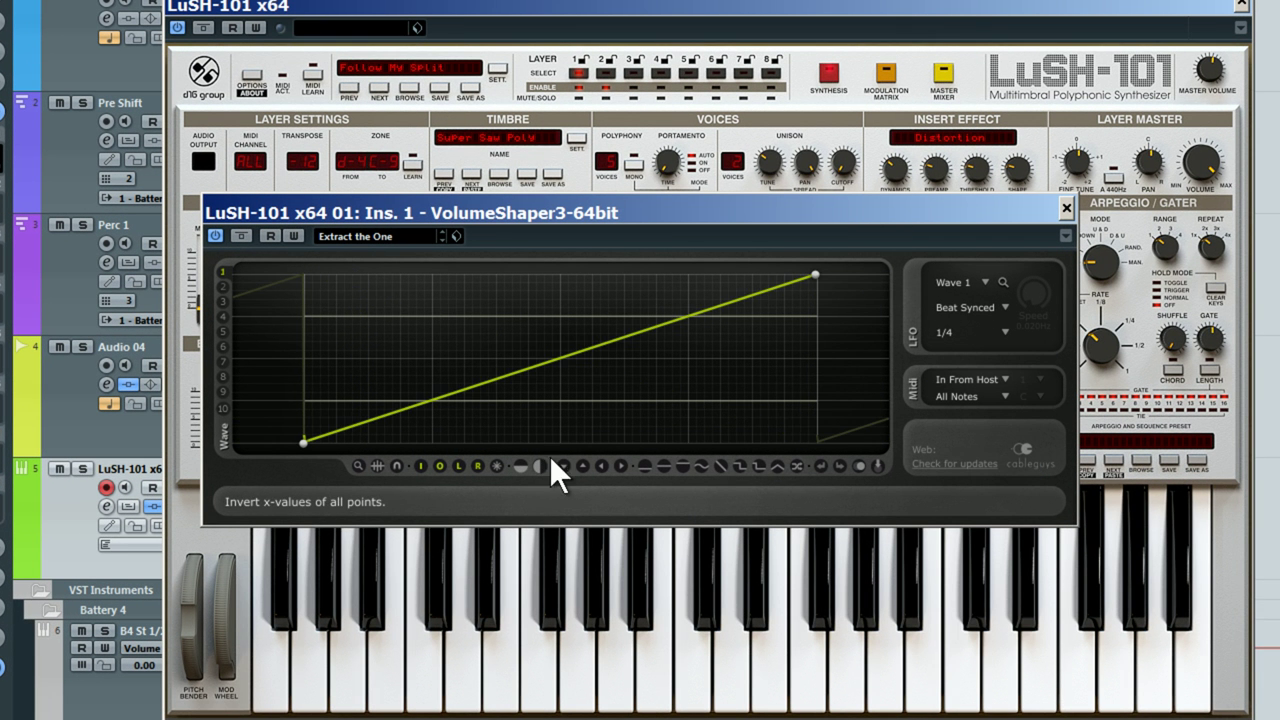
left_click_drag(580, 348, 556, 271)
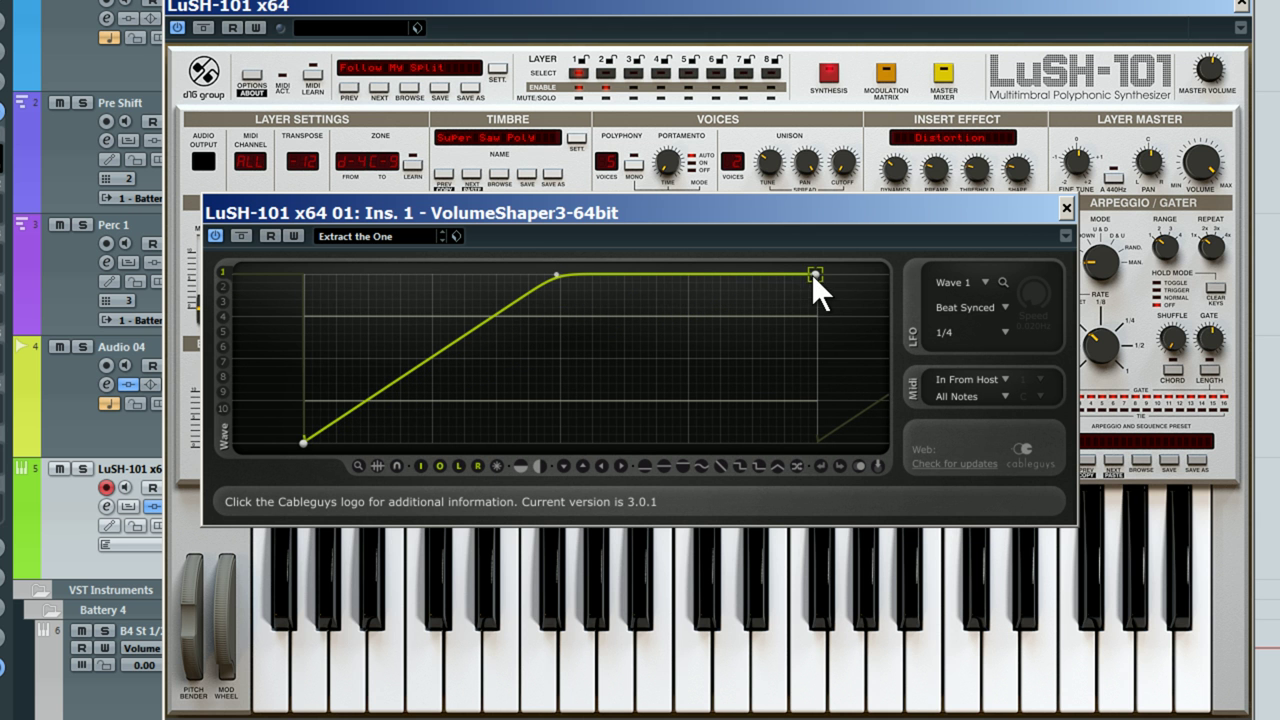
left_click_drag(813, 274, 806, 274)
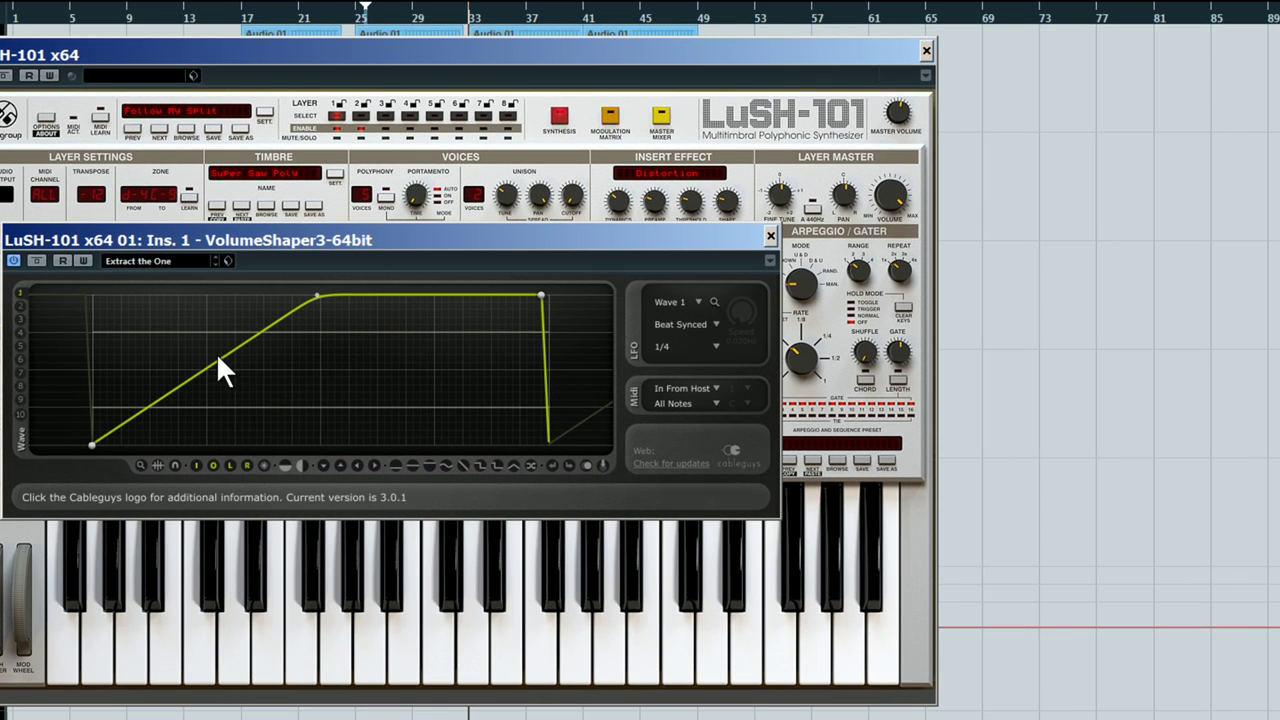
left_click_drag(220, 370, 250, 412)
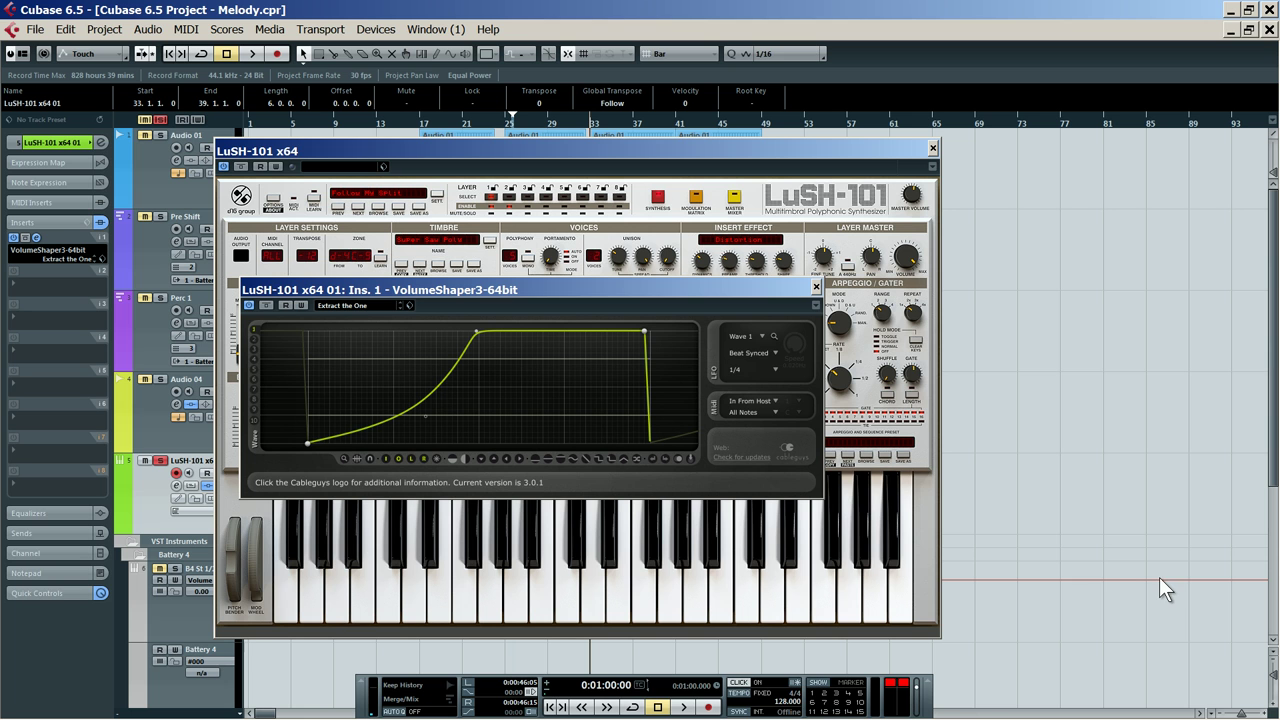
Close both plug-in windows and open the LuSH-101 x64 01 MIDI part at bar 33 for note editing
left_click(932, 148)
left_click(815, 287)
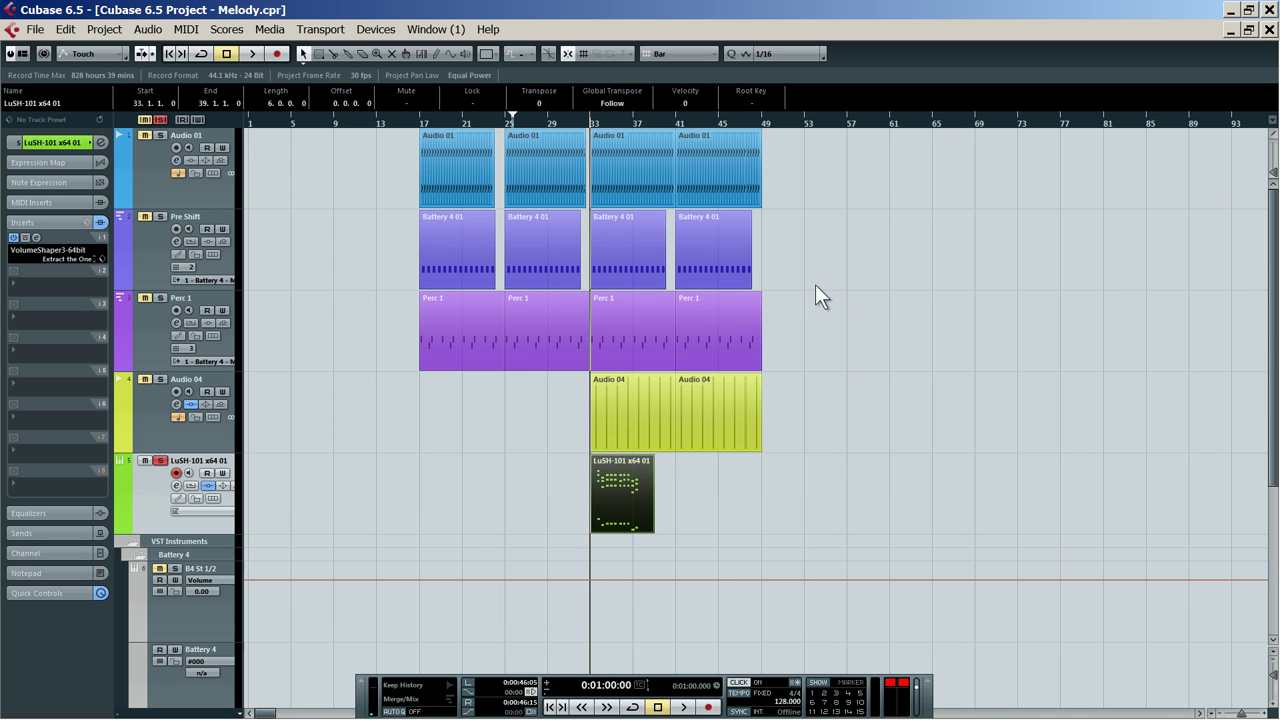
double_click(614, 493)
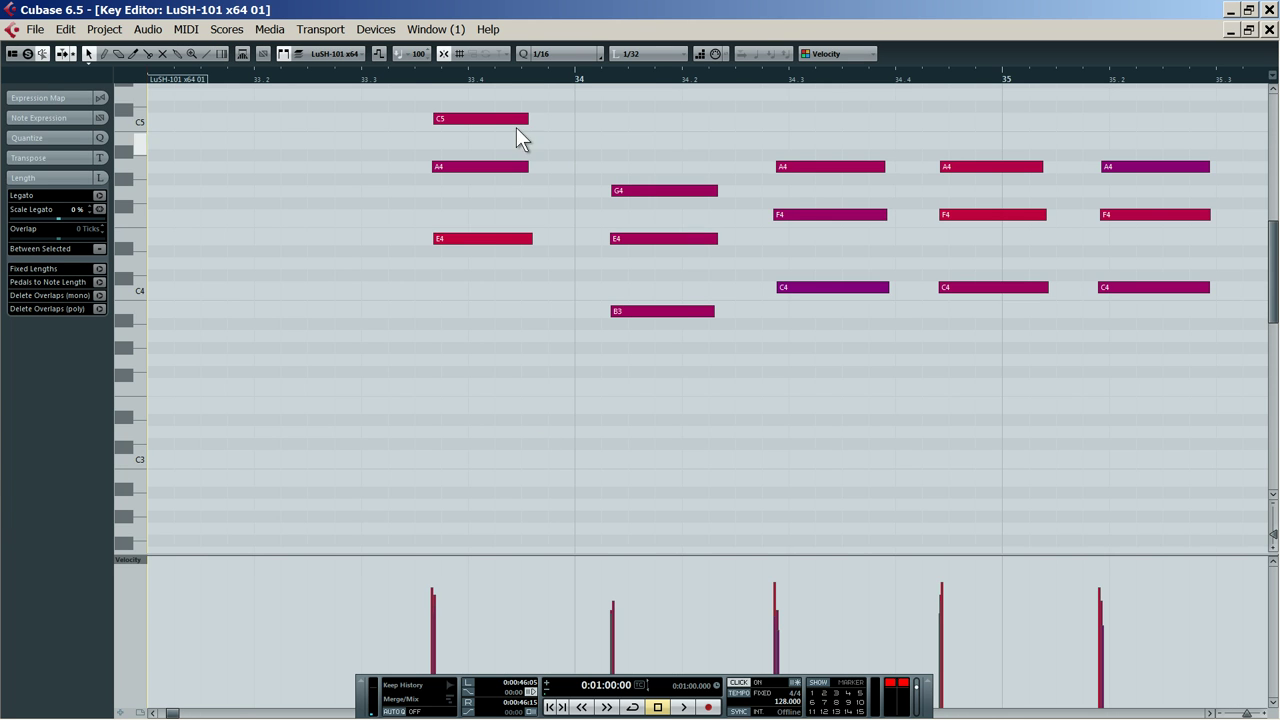
Extend the first chord's C5 note so it starts earlier, at 33.3.3
left_click_drag(533, 82, 521, 47)
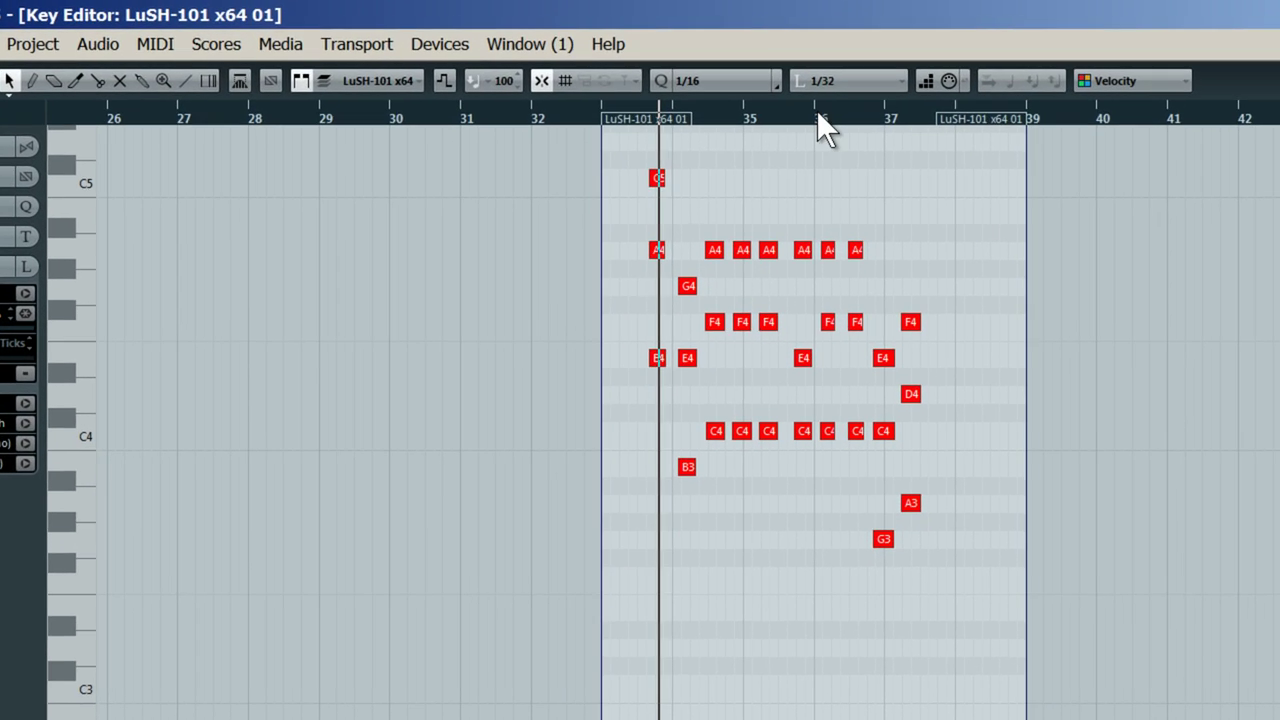
left_click_drag(624, 112, 721, 208)
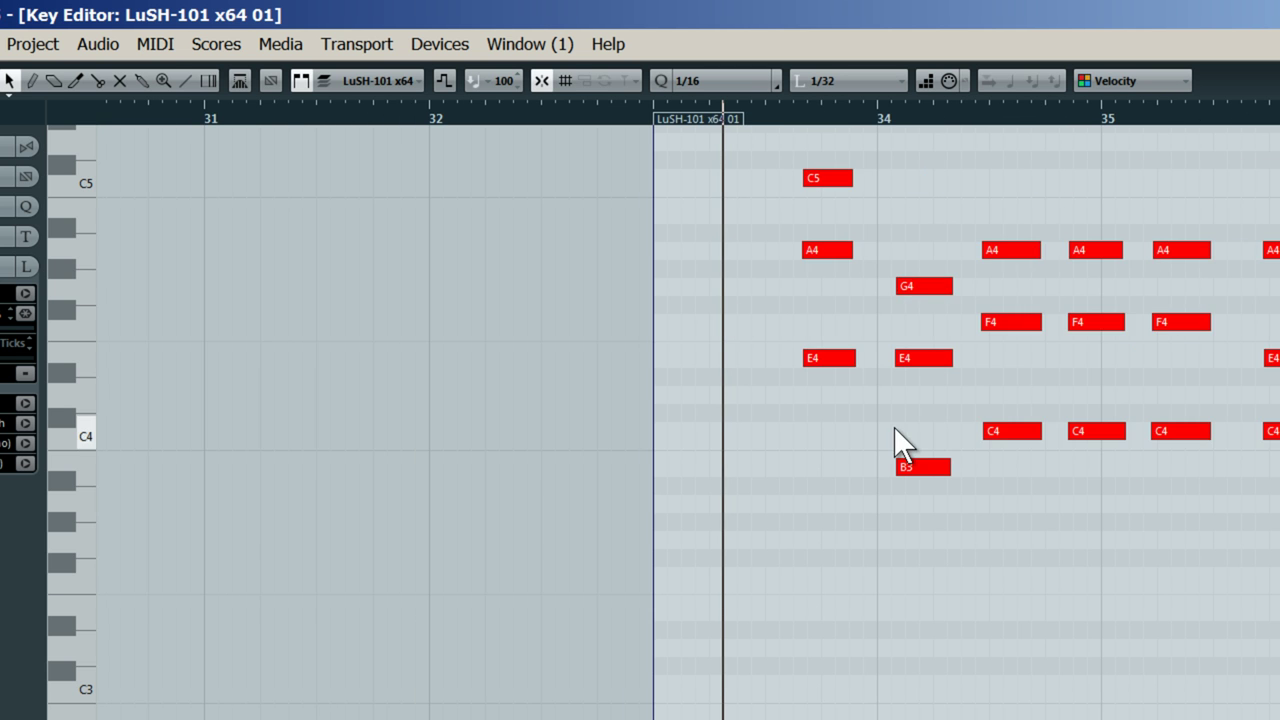
scroll(854, 390, "up", 2)
left_click_drag(822, 124, 634, 186)
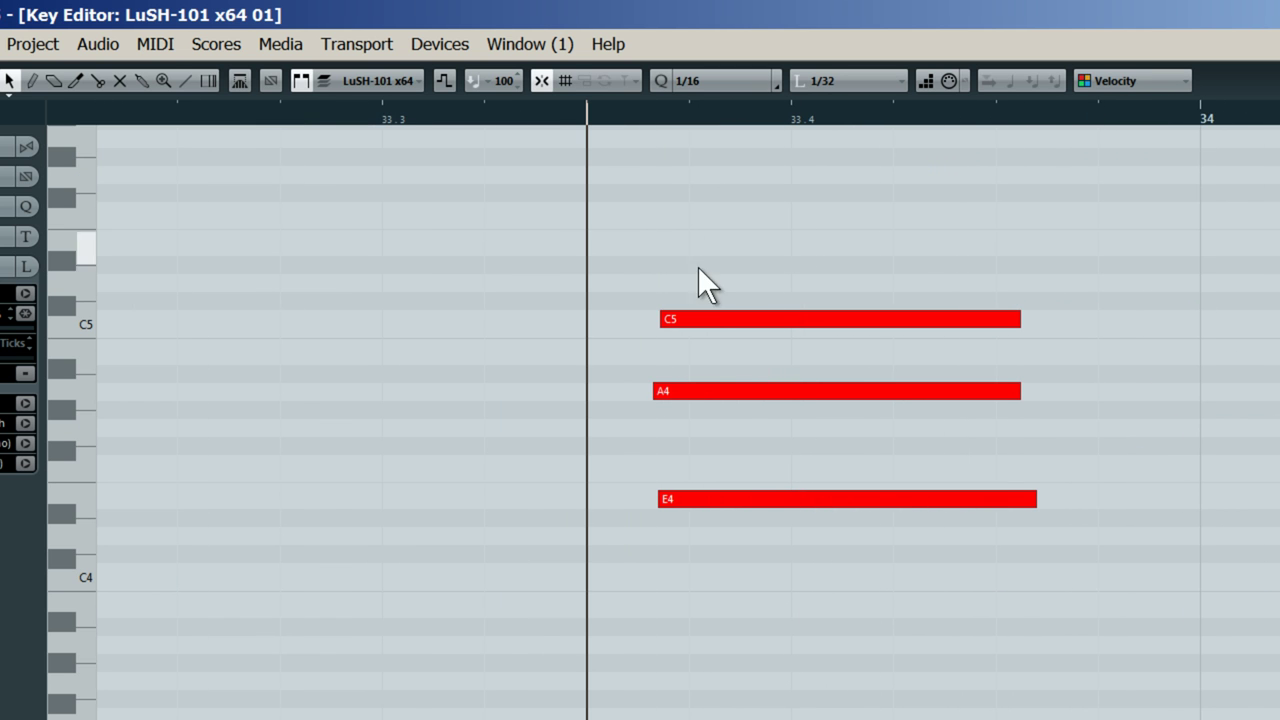
left_click_drag(669, 316, 590, 321)
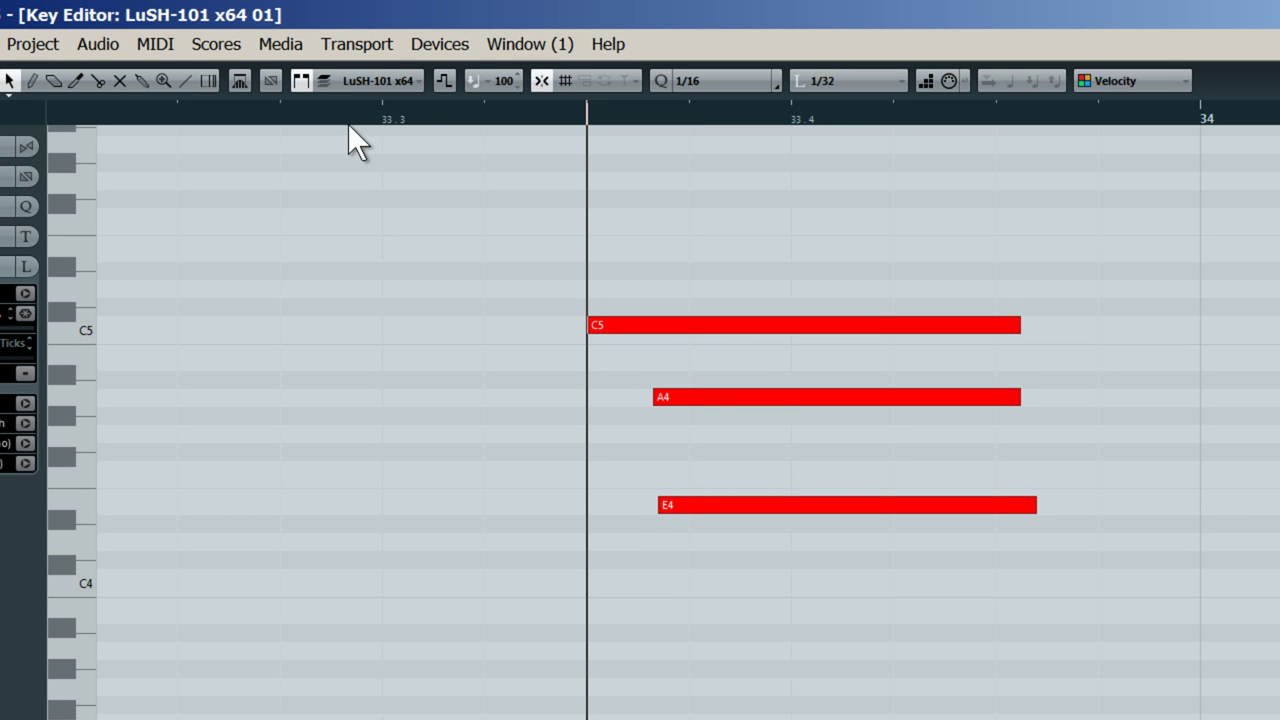
Align the first chord's C5, A4 and E4 notes to start at 33.3 and shorten them to equal lengths
left_click_drag(302, 126, 462, 50)
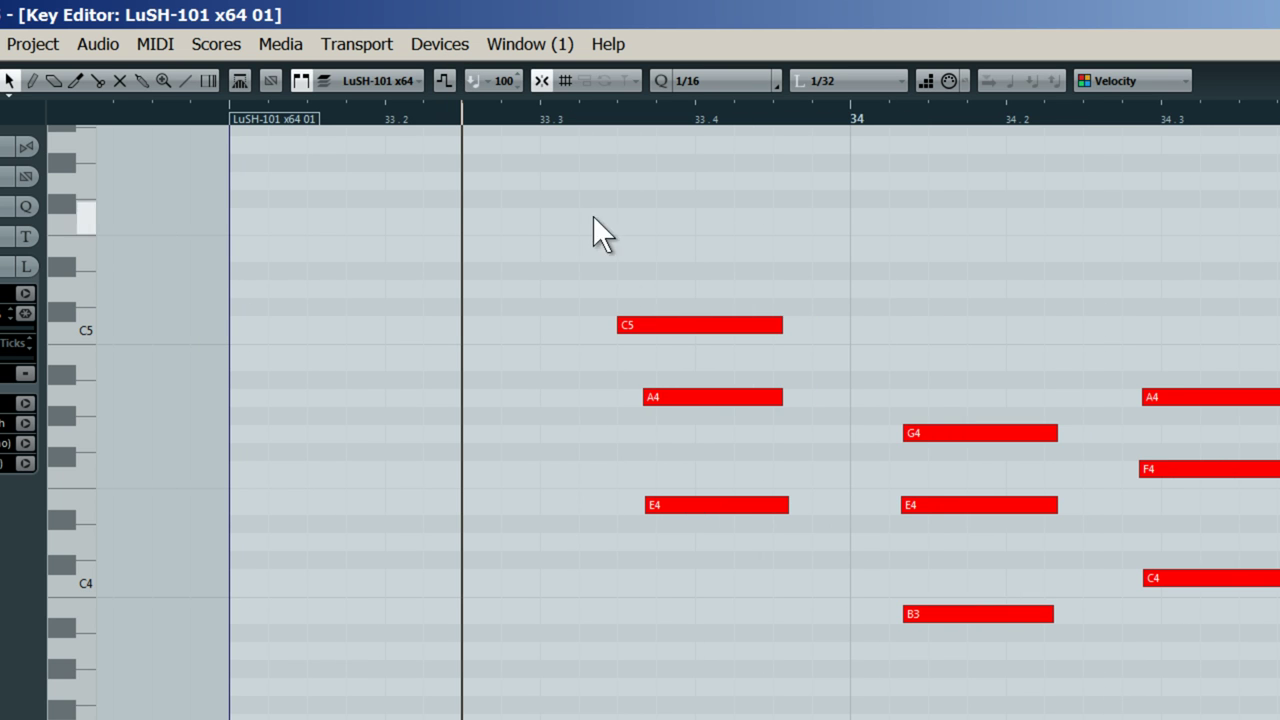
left_click_drag(649, 318, 572, 318)
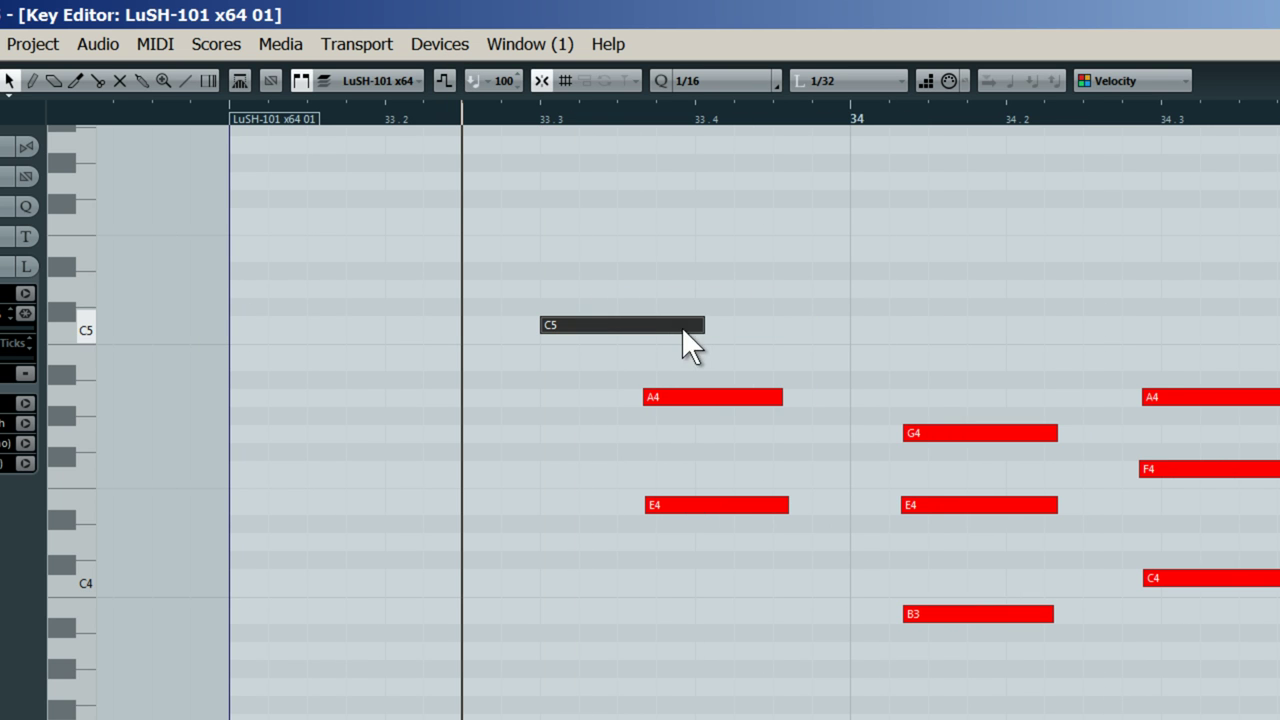
left_click_drag(699, 331, 637, 342)
left_click_drag(684, 390, 640, 400)
left_click_drag(681, 504, 637, 505)
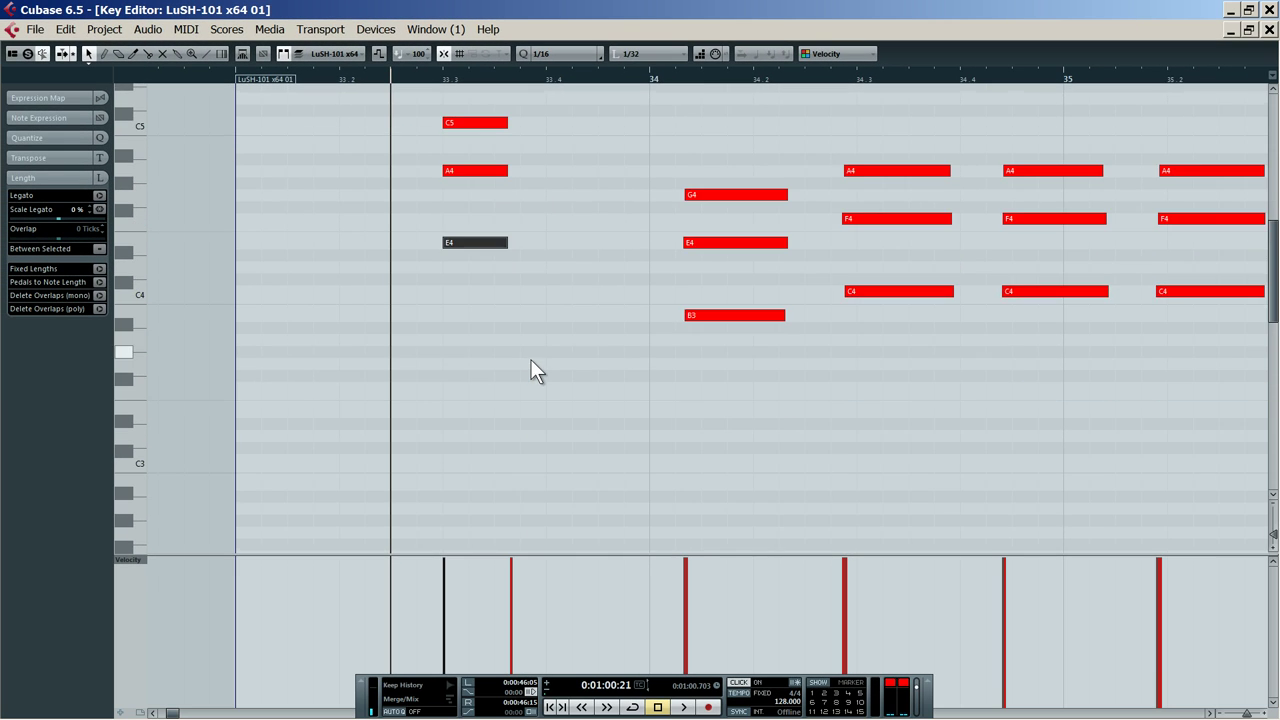
Place an A3 bass note beneath the first chord, aligned with its start at 33.3
scroll(533, 357, "down", 5)
left_click_drag(530, 392, 431, 230)
scroll(492, 307, "up", 3)
left_click_drag(474, 413, 507, 256)
scroll(545, 297, "up", 5)
scroll(557, 235, "down", 2)
Play back the first chord and lengthen its four notes, C5, A4, E4 and A3, to one beat
left_click_drag(514, 494, 471, 192)
key("space")
key("space")
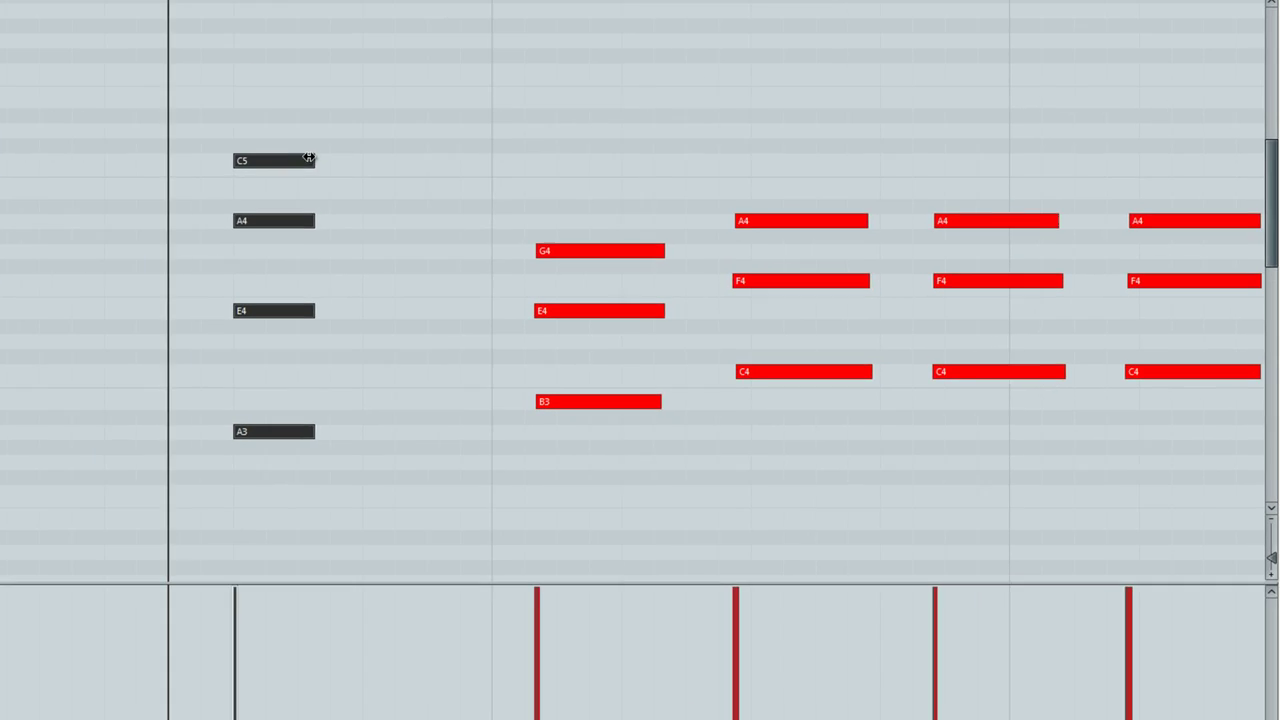
left_click_drag(309, 158, 358, 159)
left_click_drag(176, 104, 178, 104)
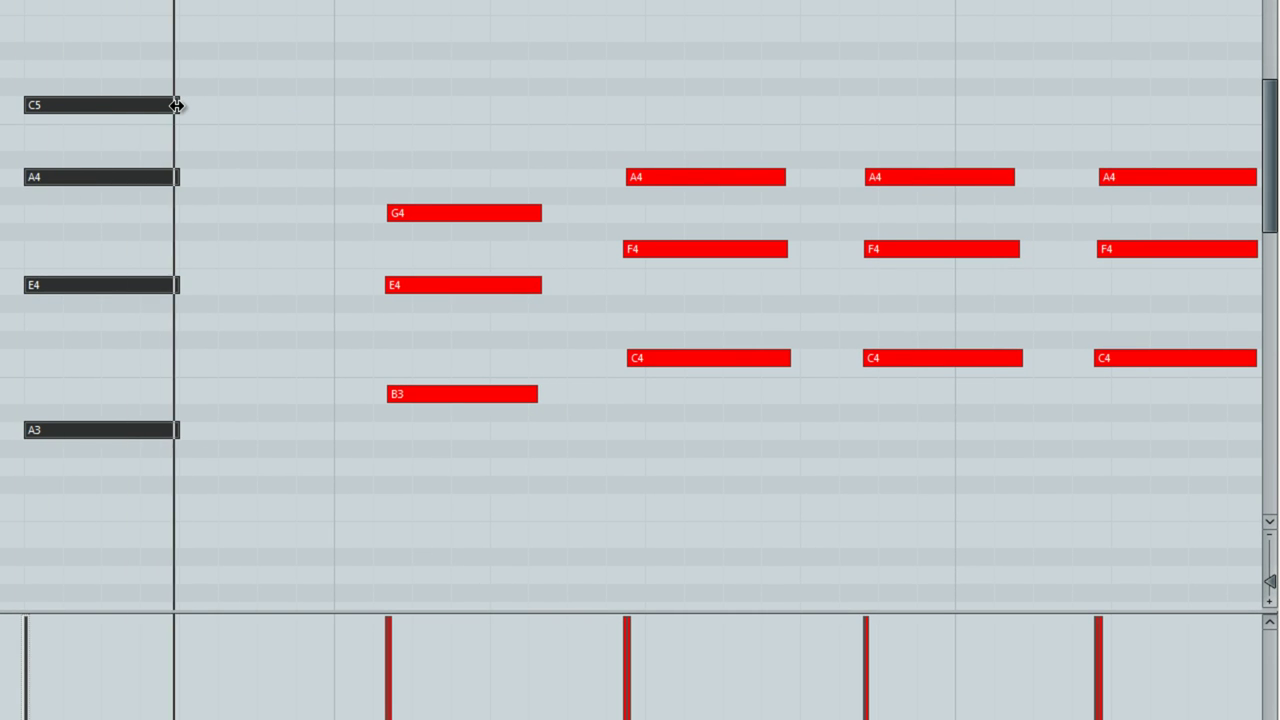
Move the second chord's G4, E4 and B3 notes to start at 33.4.3 and make each one beat long
left_click_drag(443, 213, 322, 216)
mouse_move(410, 214)
left_mouse_down()
mouse_move(390, 220)
mouse_move(410, 226)
left_mouse_up()
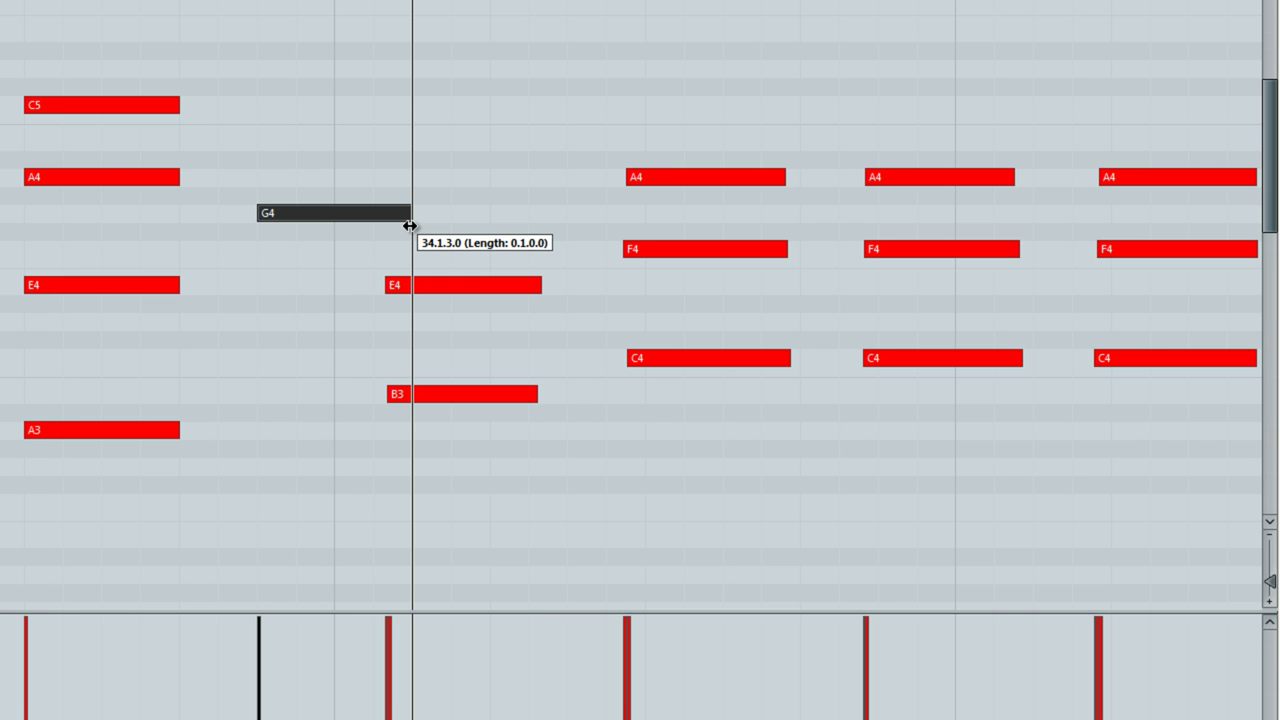
left_click_drag(413, 226, 414, 226)
left_click_drag(427, 293, 297, 300)
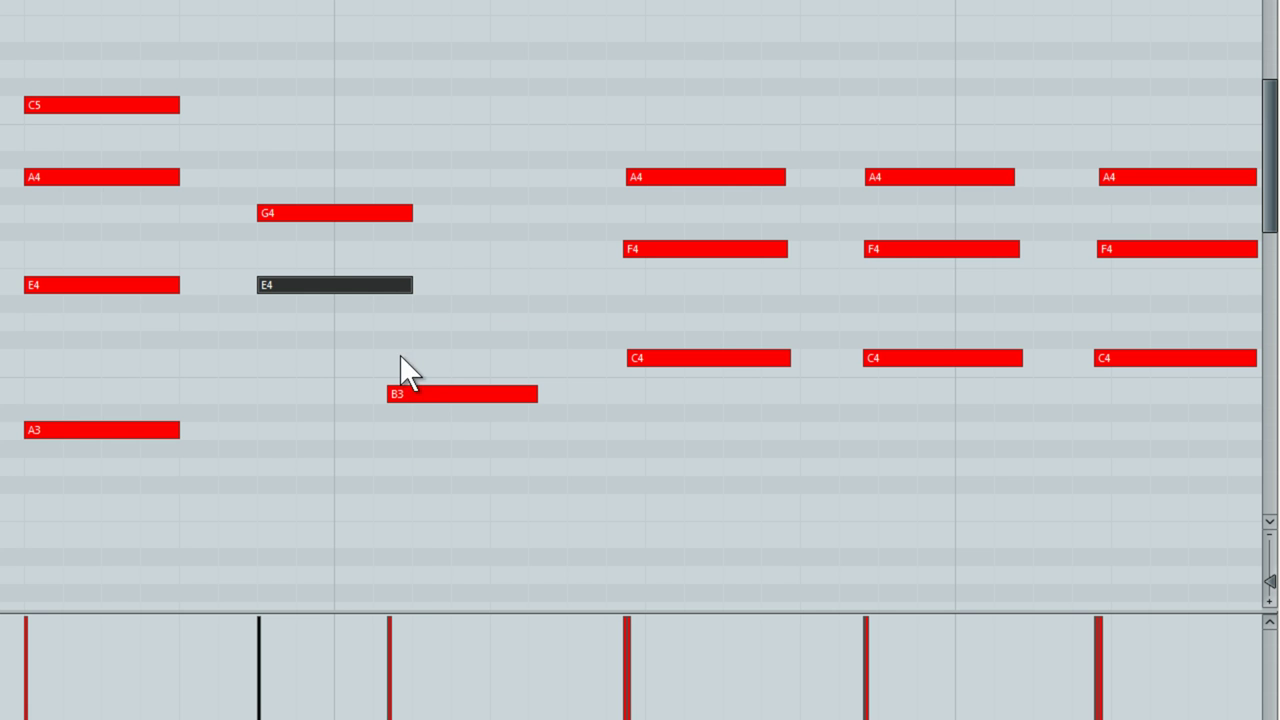
left_click(404, 393)
left_click_drag(404, 391, 278, 393)
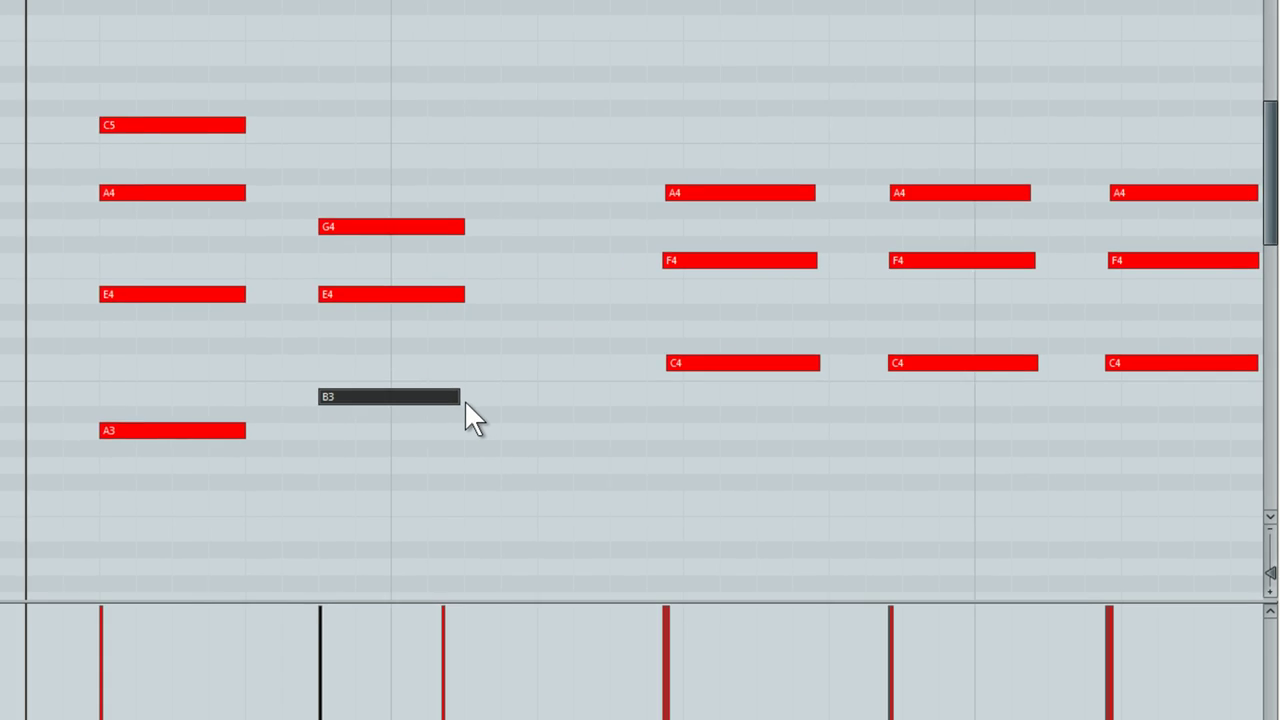
left_click_drag(409, 396, 409, 396)
Copy the second chord's B3 note down to E3 as its bass note and play back the passage
scroll(668, 425, "down", 3)
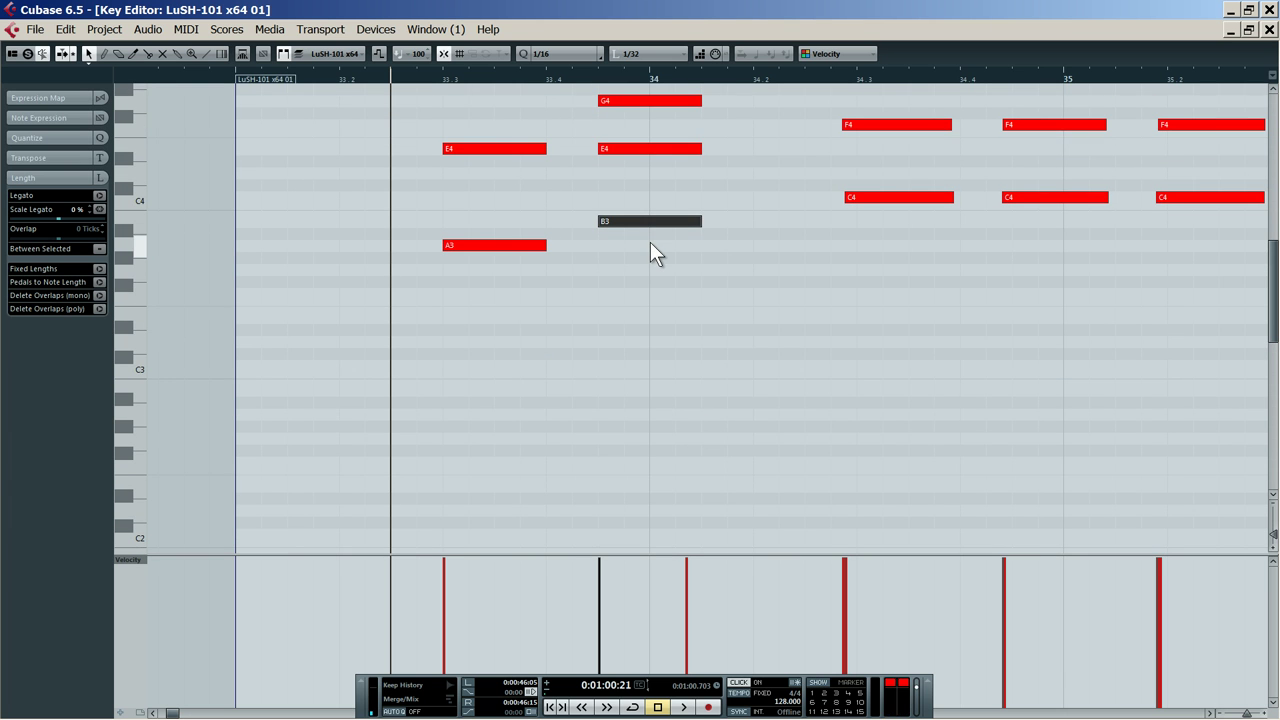
left_click_drag(656, 224, 660, 320)
key("space")
scroll(683, 339, "up", 4)
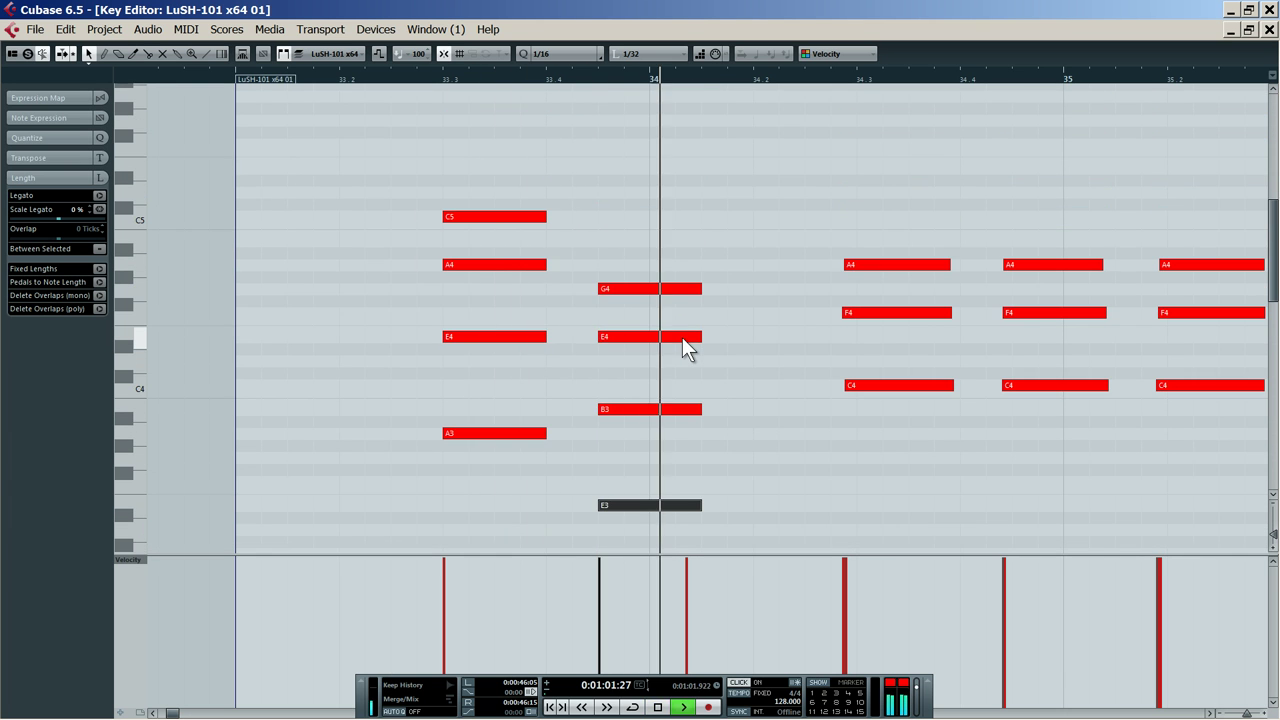
key("space")
Delete all the original low bass notes in the C1 to F1 range and play back the edited chords
scroll(774, 464, "down", 8)
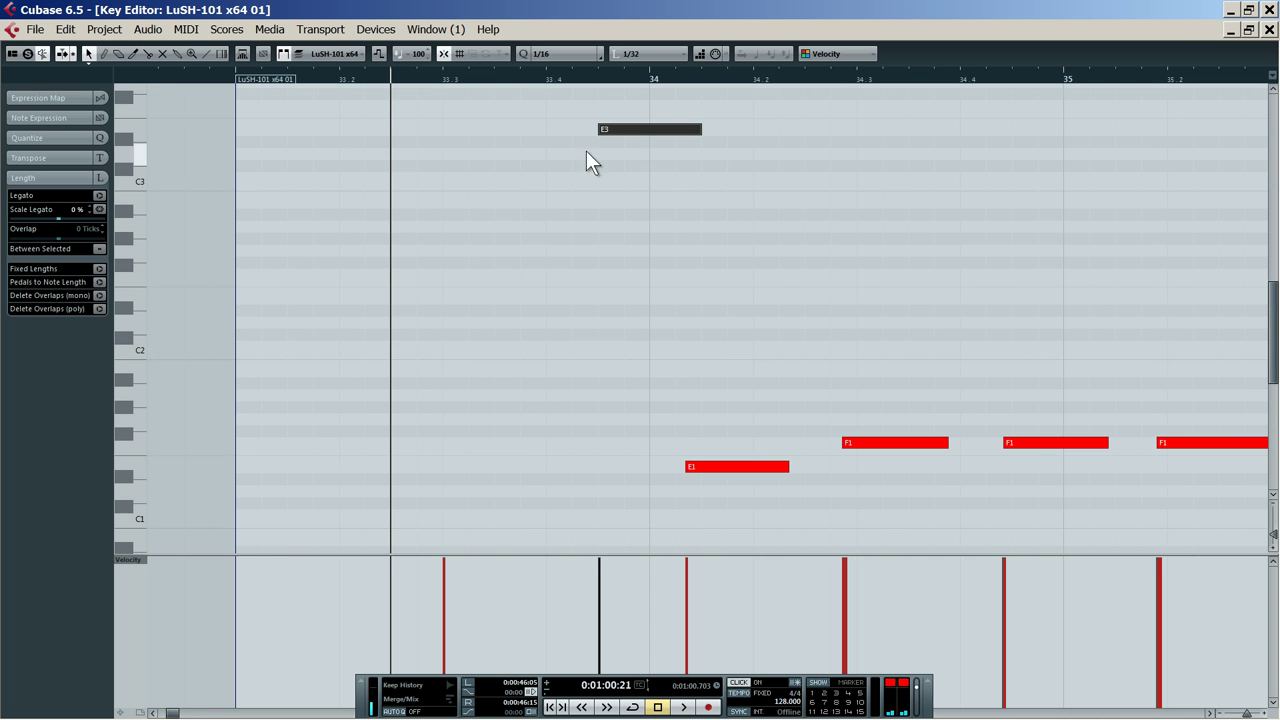
left_click_drag(646, 75, 638, 45)
left_click_drag(923, 379, 651, 518)
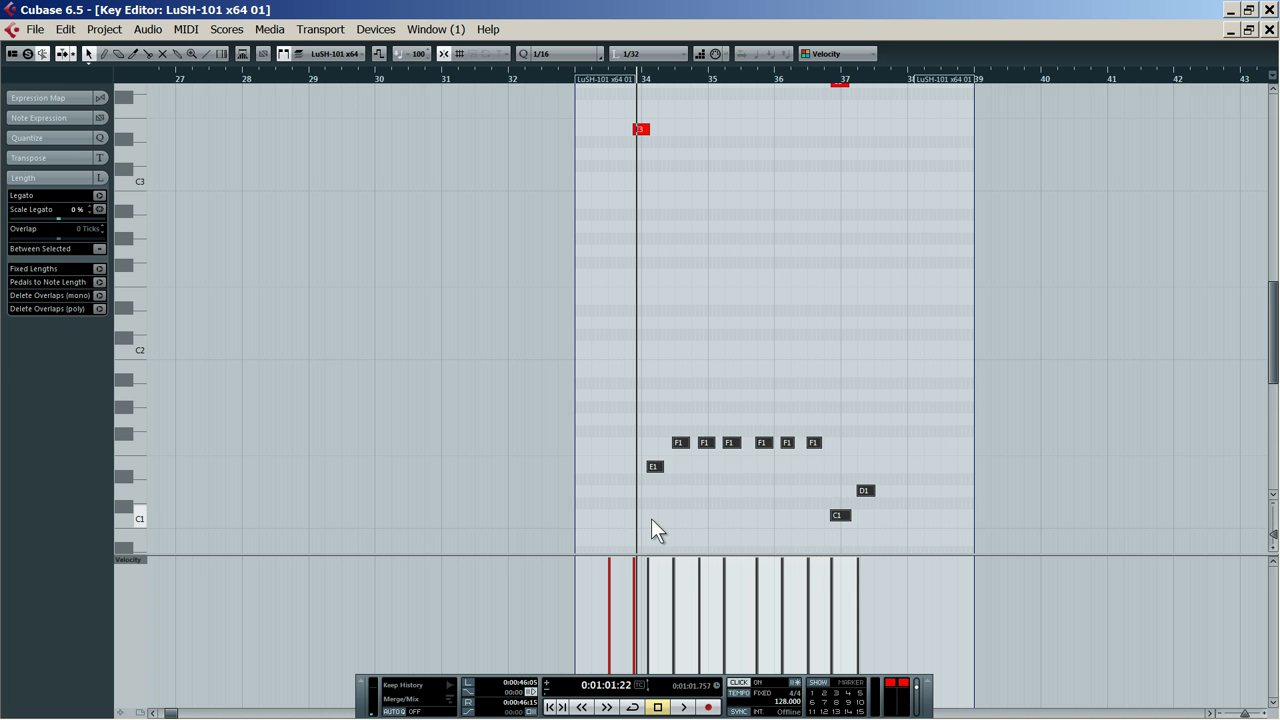
key("Delete")
scroll(608, 377, "up", 10)
scroll(607, 360, "down", 4)
left_click_drag(698, 73, 278, 194)
key("space")
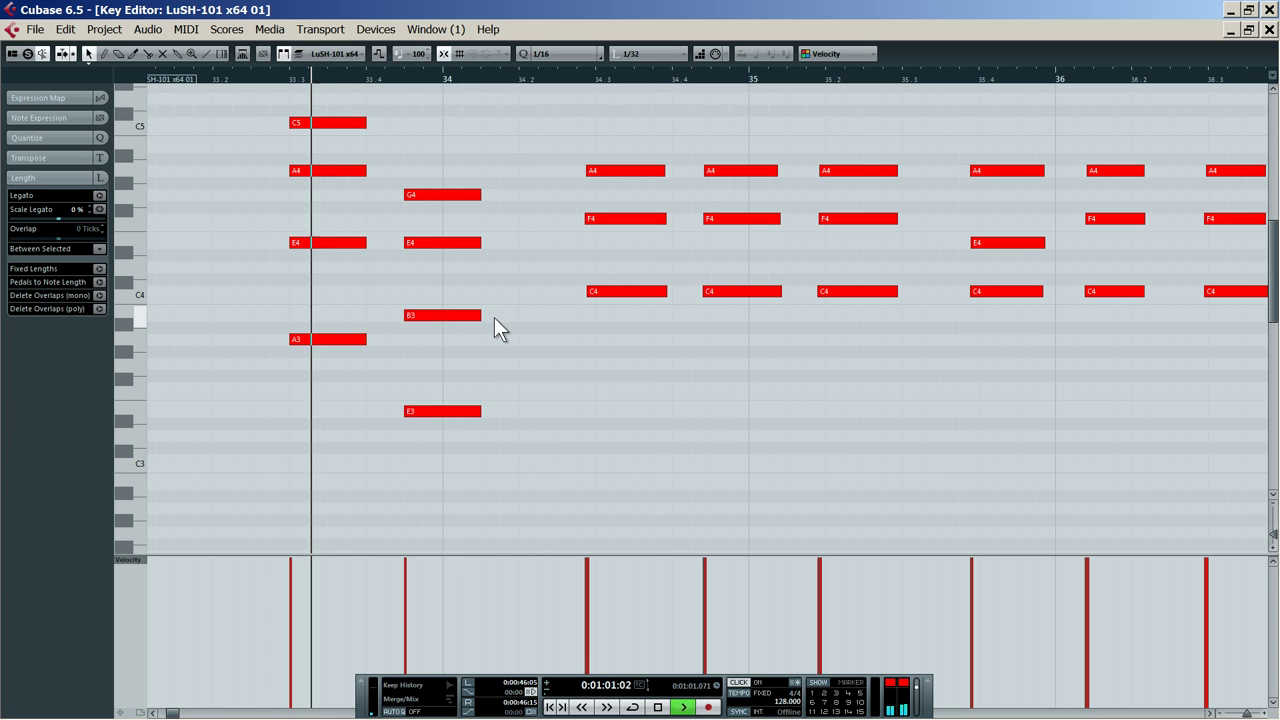
key("space")
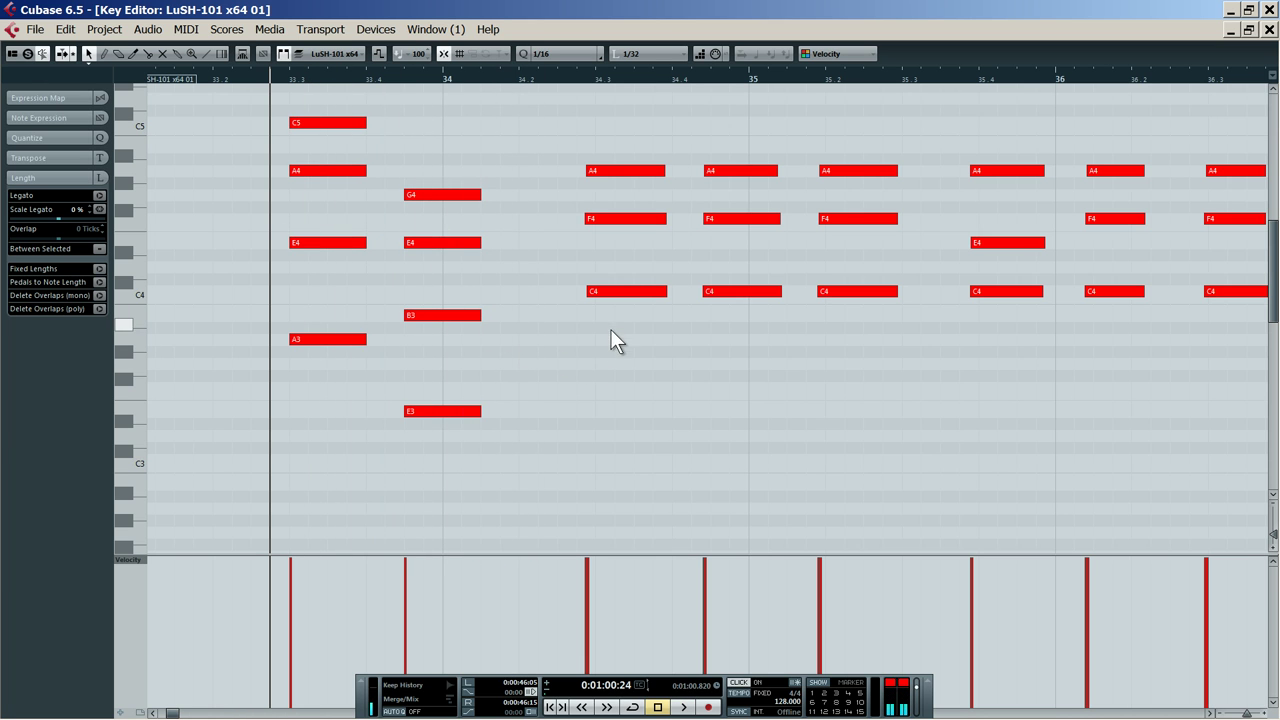
Try moving the third chord's C4, A4 and F4 notes to start at 34.2.3 and play back the result
left_click_drag(618, 290, 585, 292)
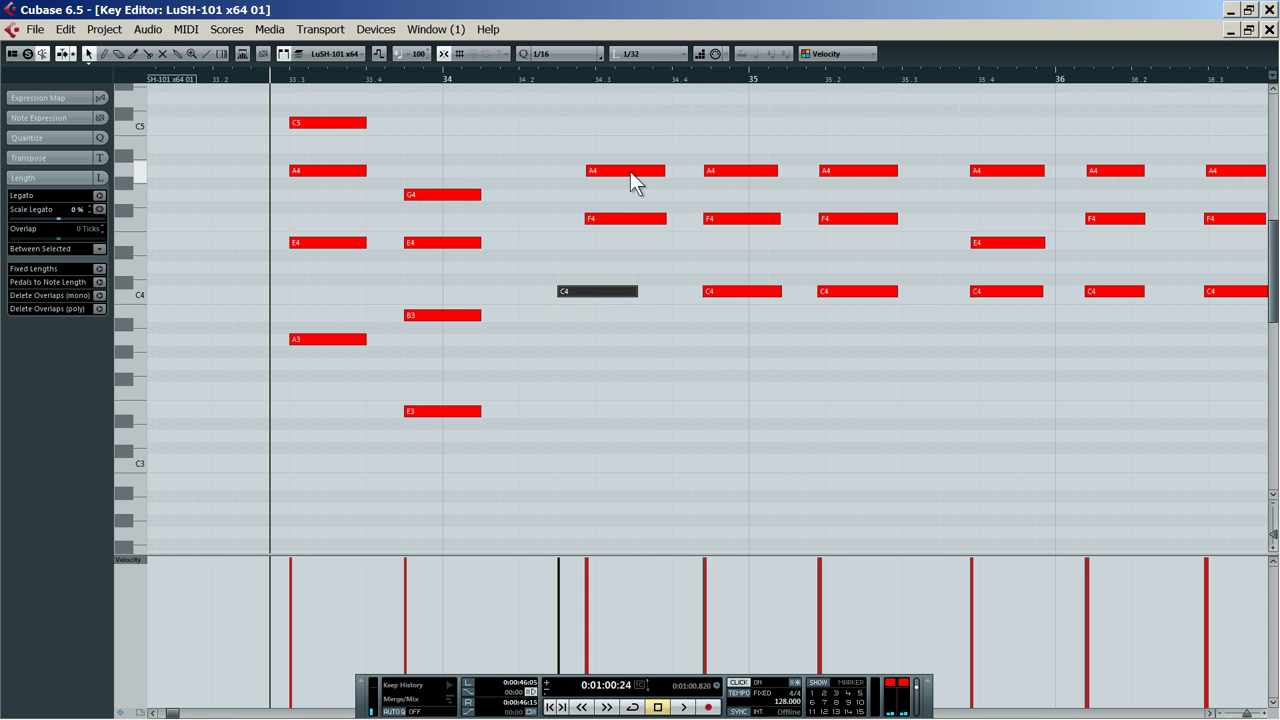
left_click_drag(630, 171, 604, 170)
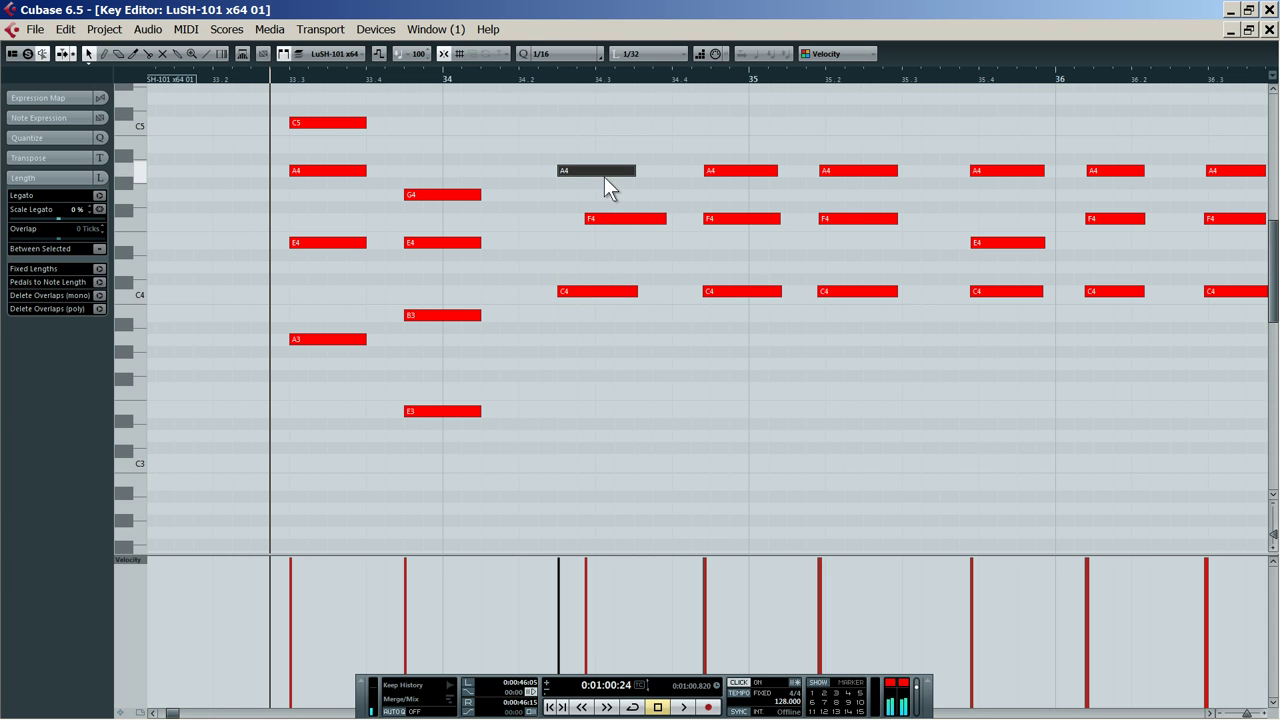
left_click_drag(621, 218, 596, 217)
key("space")
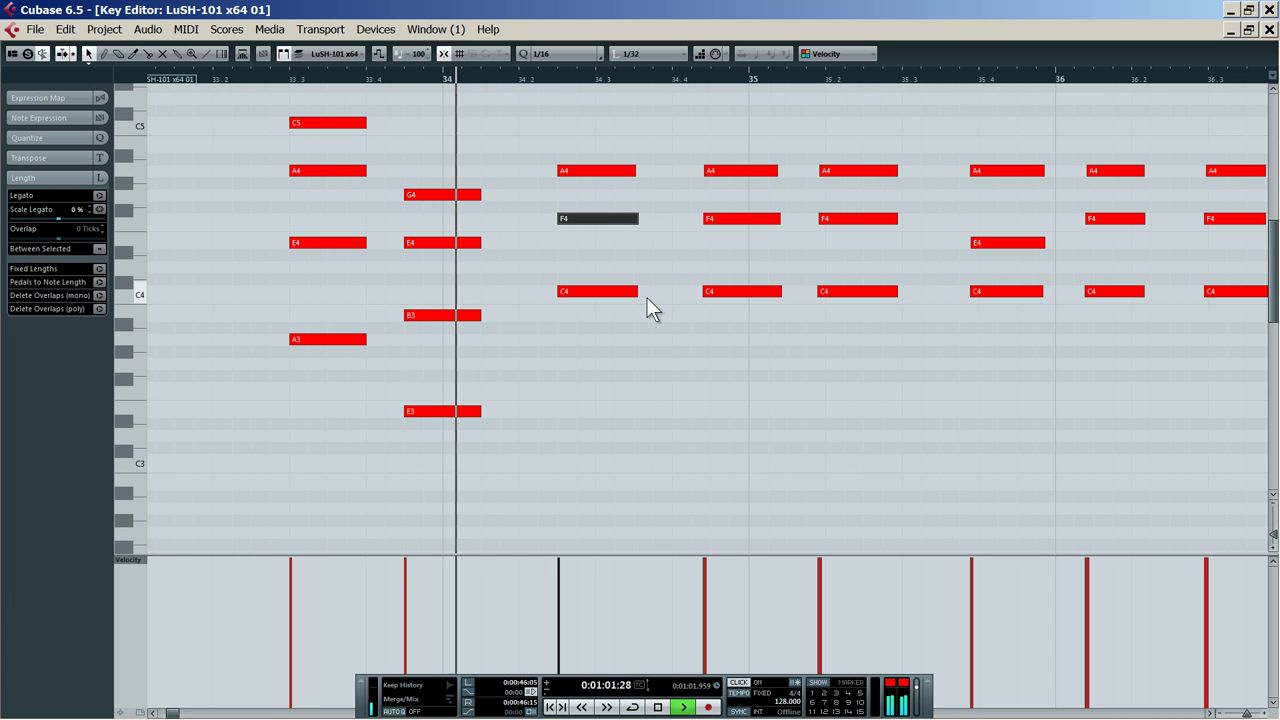
key("space")
Move the third chord's C4, F4 and A4 notes to start at 34.2, trim them to one beat and play them back
left_click(618, 292)
left_click_drag(616, 291, 583, 296)
left_click_drag(586, 220, 545, 226)
mouse_move(587, 171)
left_mouse_down()
mouse_move(551, 170)
mouse_move(595, 171)
left_mouse_up()
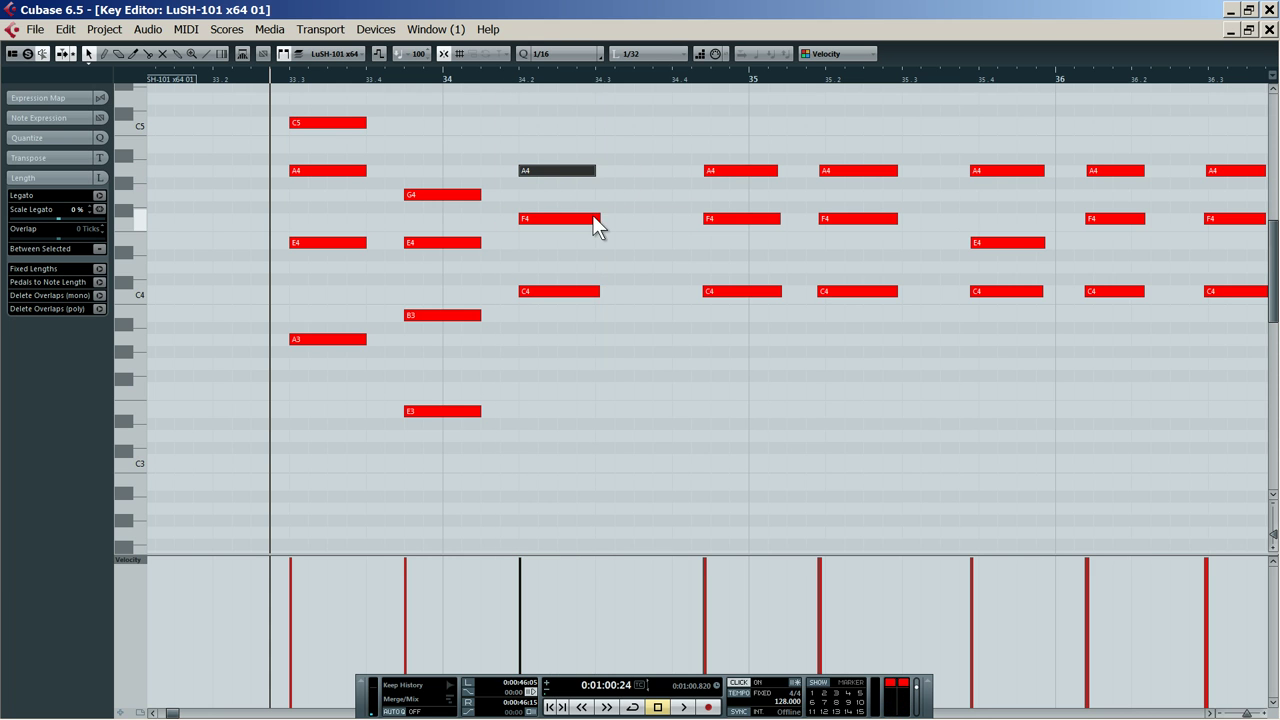
left_click_drag(595, 218, 594, 218)
left_click_drag(597, 291, 595, 291)
key("space")
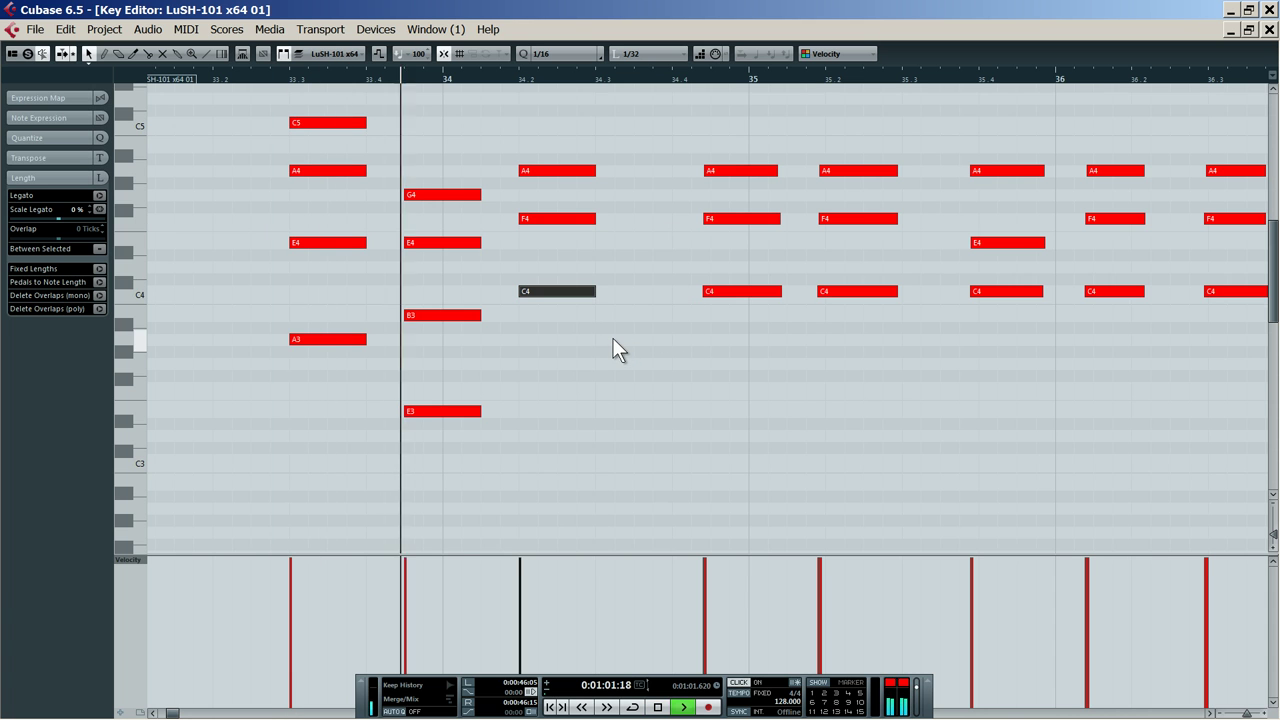
key("space")
Copy the third chord's C4 note down to F3 as its bass note and play back the passage
left_click(564, 284)
left_click_drag(564, 285, 565, 392)
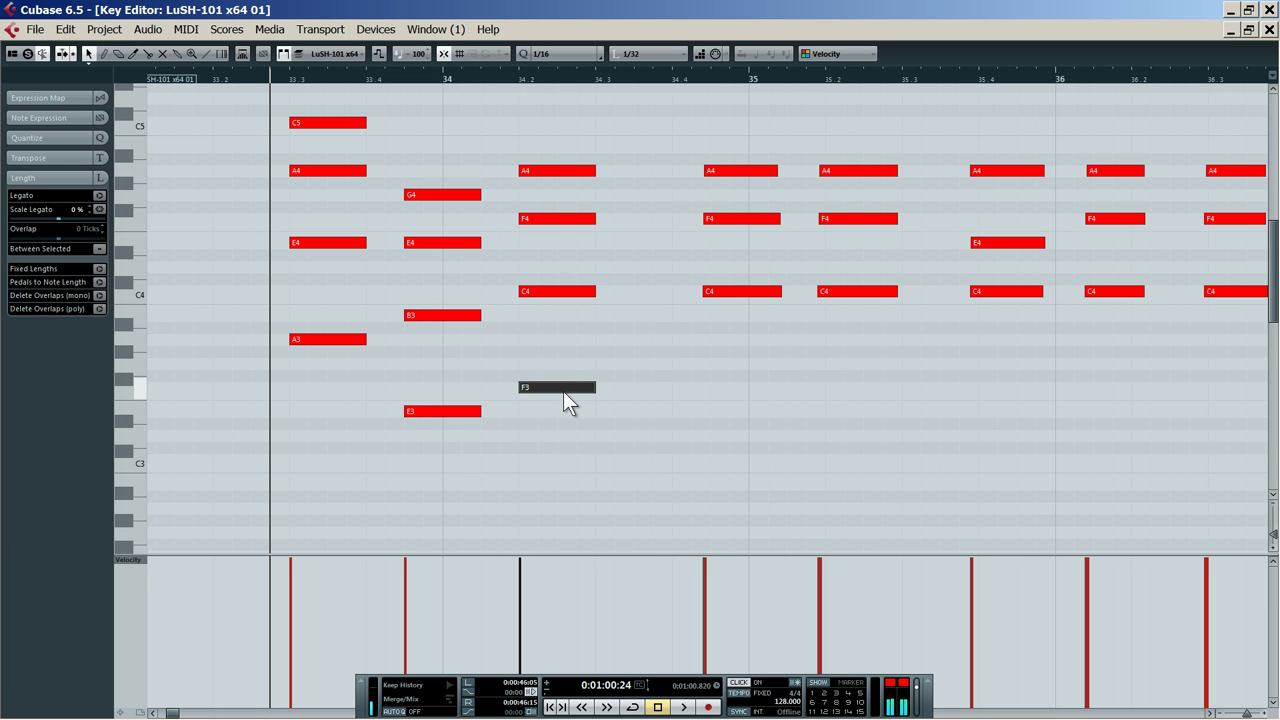
key("space")
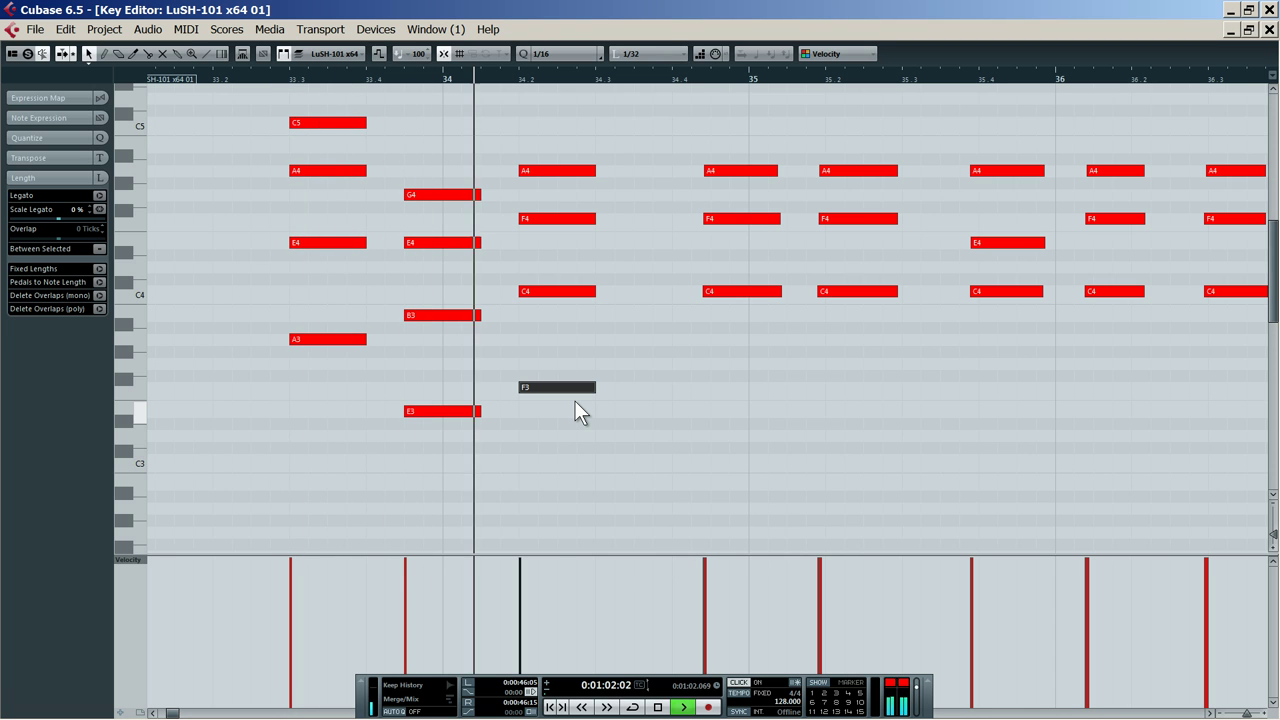
Delete the two chords on either side of bar 35 and copy the F3, C4, F4, A4 chord to 34.3.3 and 35.1
key("space")
left_click_drag(691, 124, 885, 320)
key("Delete")
left_click_drag(667, 456, 676, 192)
key("space")
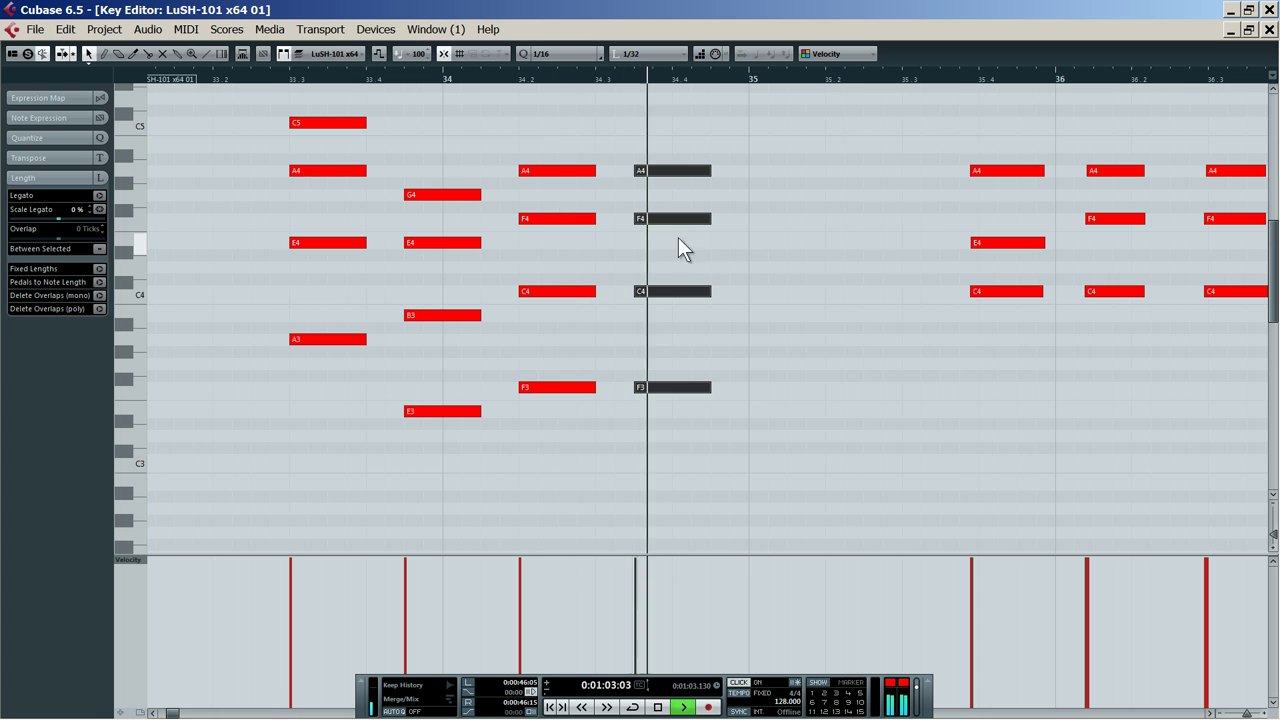
key("space")
left_click_drag(673, 169, 792, 172)
key("space")
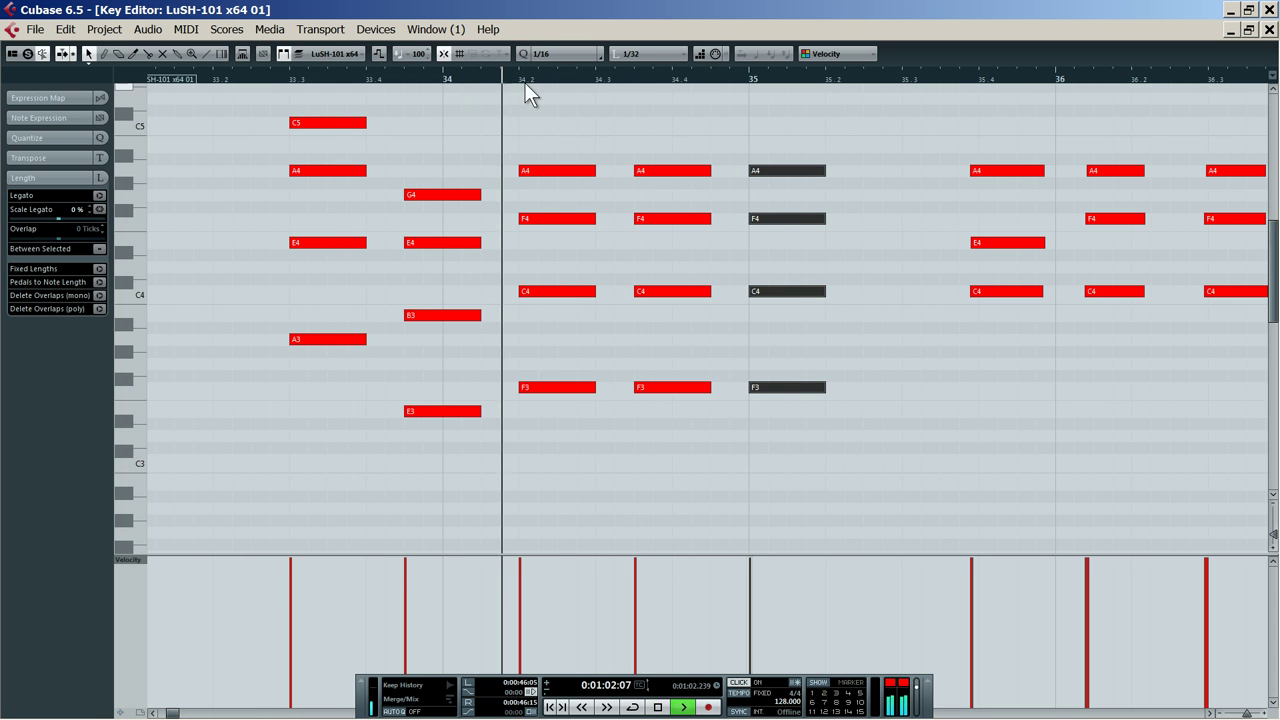
Copy the bar 35 chord down two semitones and place it at 35.4, deleting the old C4, E4, A4 chord there
left_click_drag(531, 75, 189, 97)
left_click_drag(507, 170, 667, 197)
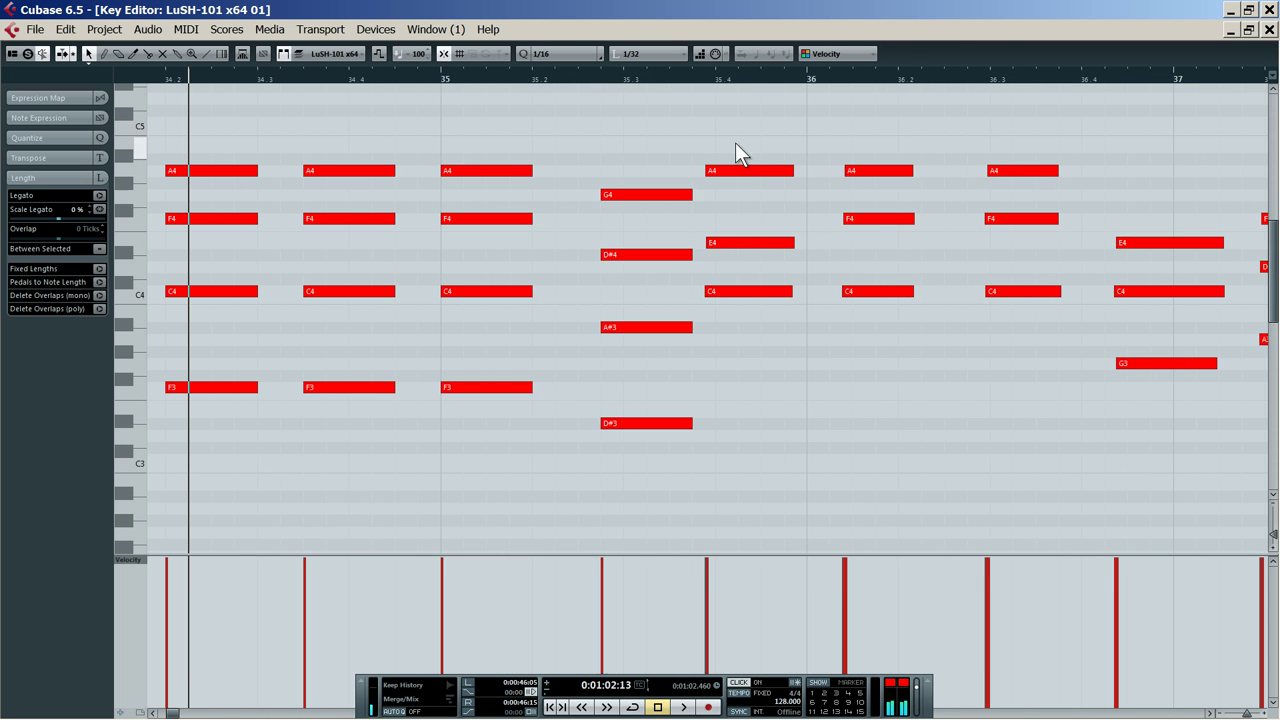
left_click_drag(729, 135, 765, 347)
key("Delete")
left_click_drag(699, 498, 750, 200)
key("space")
key("space")
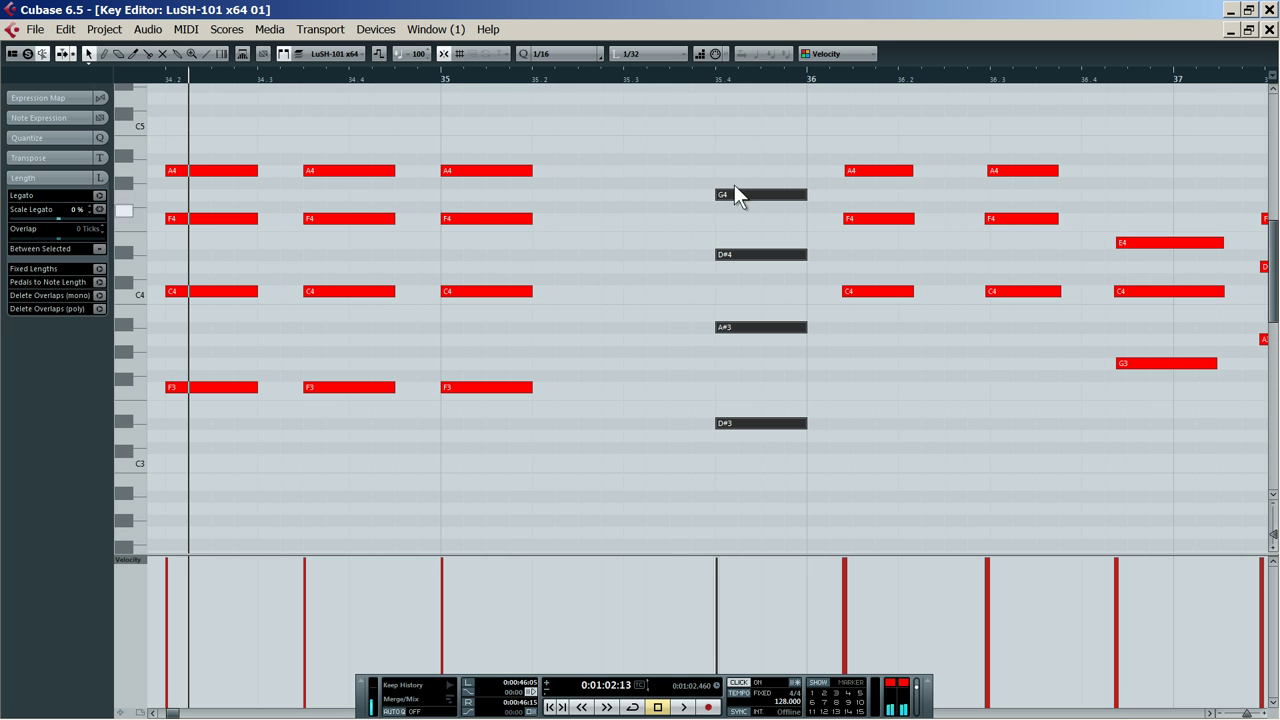
Audition the chord at 35.4 and raise its D#4 to E4, A#3 to C4 and D#3 to E3
left_click(646, 78)
left_click(760, 325)
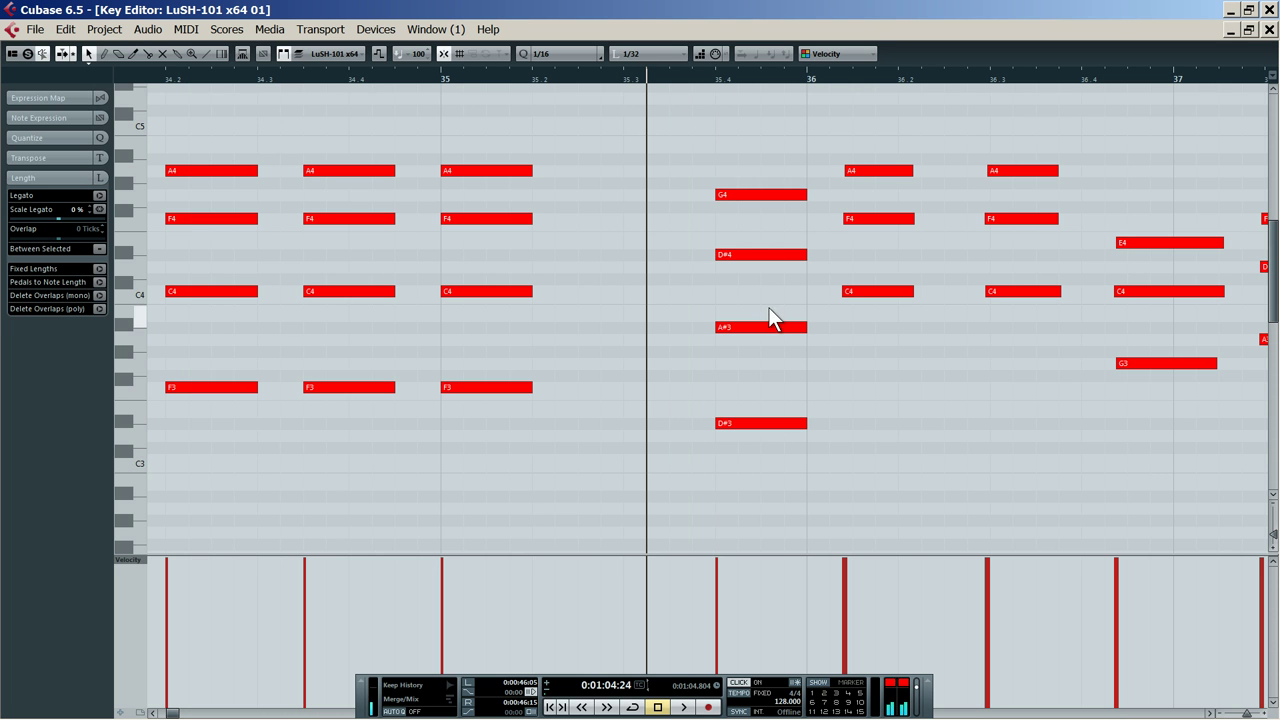
left_click(766, 243)
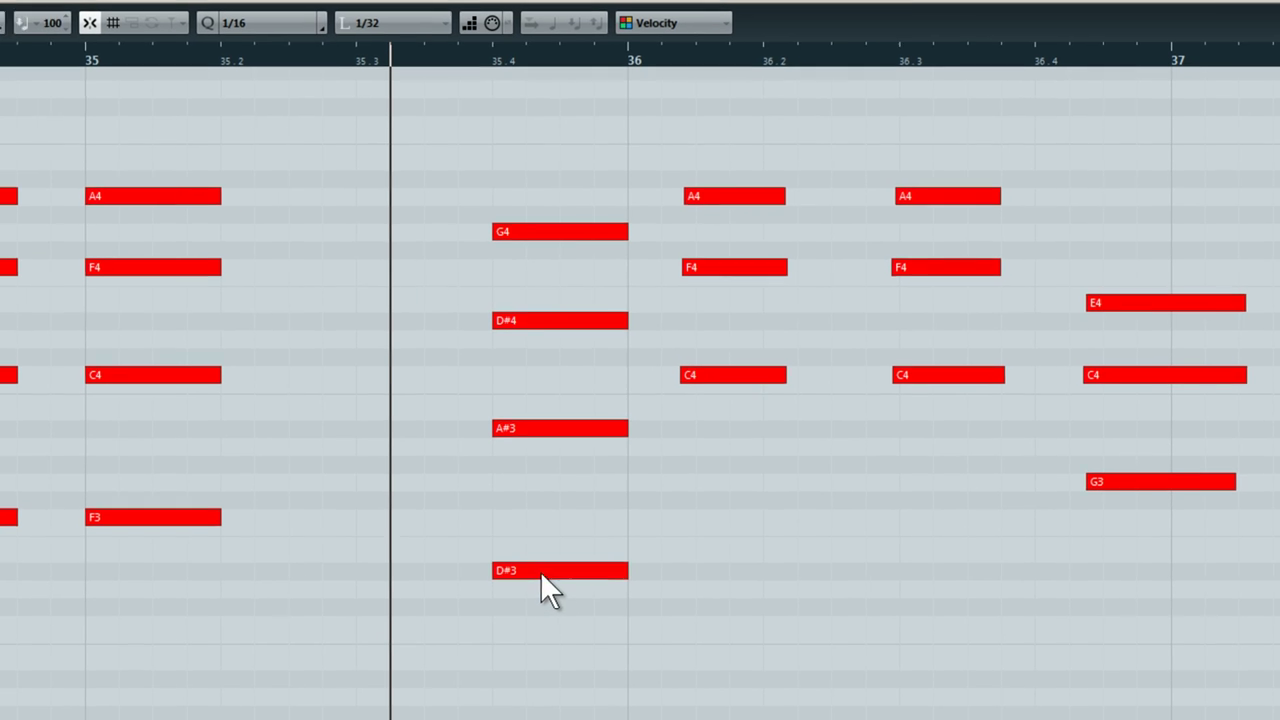
left_click(748, 424)
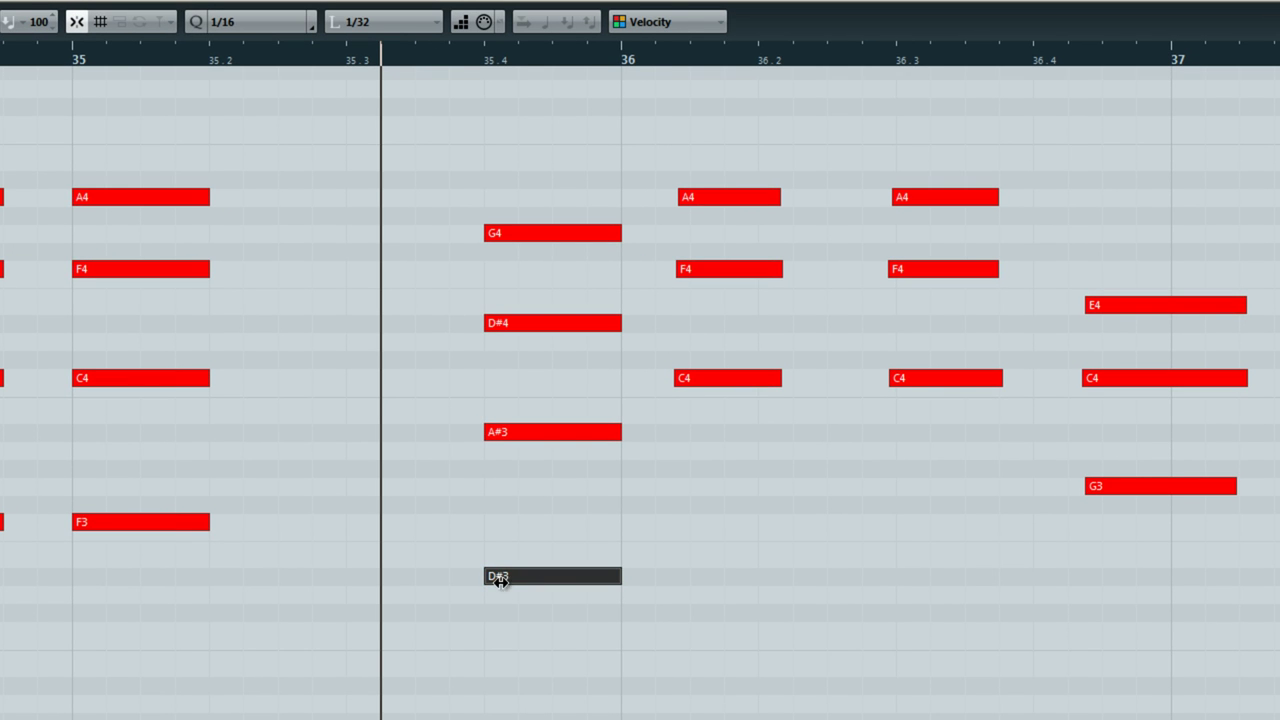
left_click(124, 66)
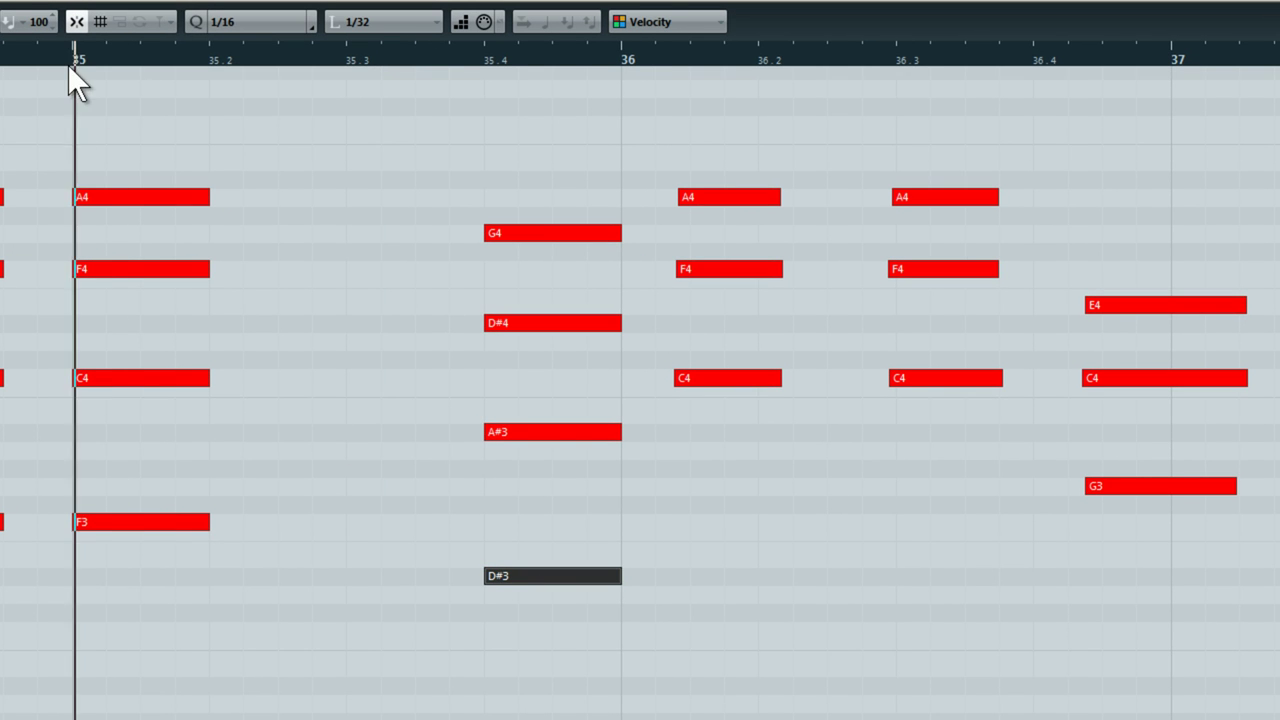
left_click(537, 232)
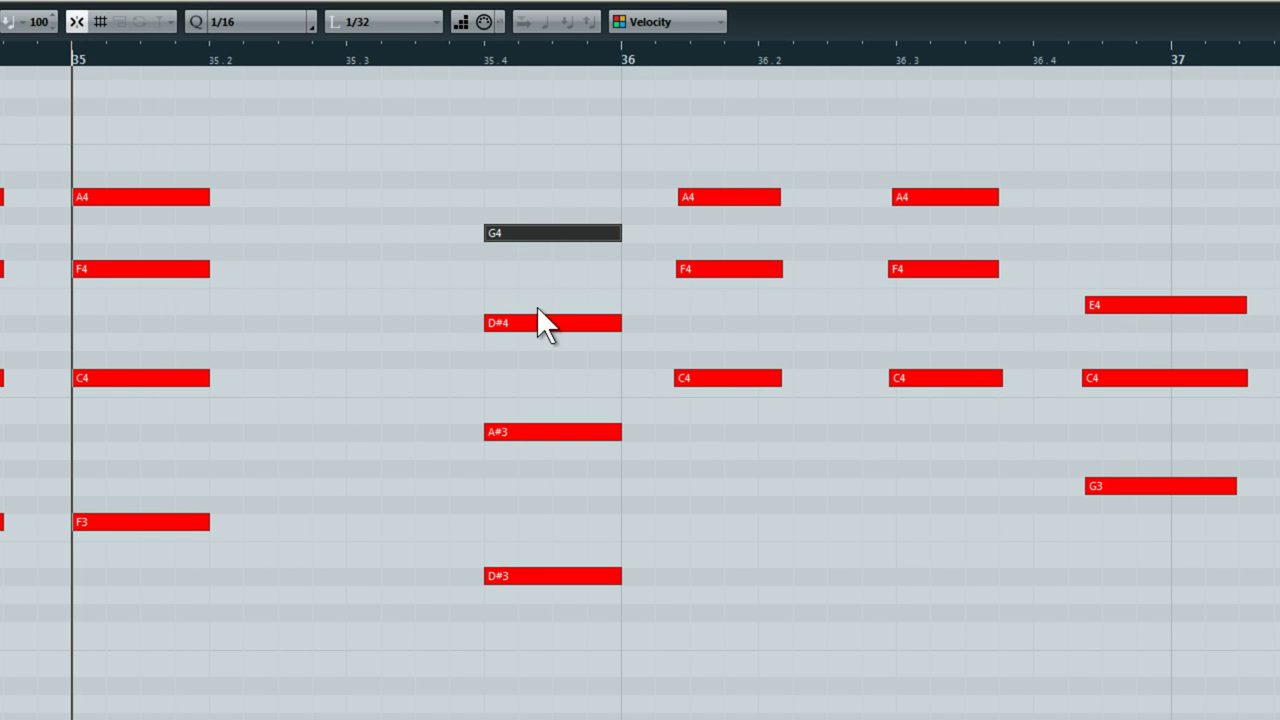
left_click_drag(536, 316, 540, 290)
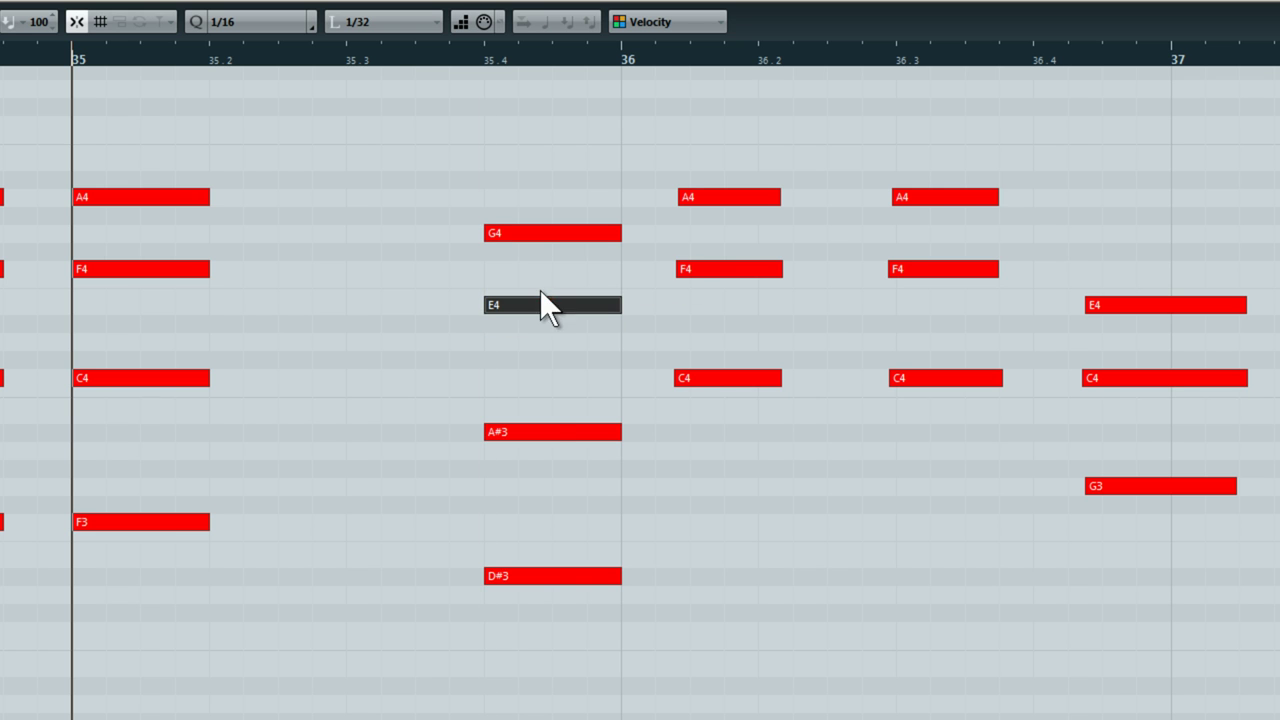
left_click(535, 428)
left_click_drag(535, 428, 542, 374)
left_click(543, 578)
mouse_move(543, 578)
left_mouse_down()
mouse_move(551, 521)
mouse_move(543, 556)
left_mouse_up()
key("space")
Place the E3, C4, E4, G4 chord at 35.2.3 with half-beat length and copy the bar 35 F chord to 35.3
left_click_drag(545, 615, 346, 230)
key("space")
left_click_drag(157, 129, 449, 518)
key("space")
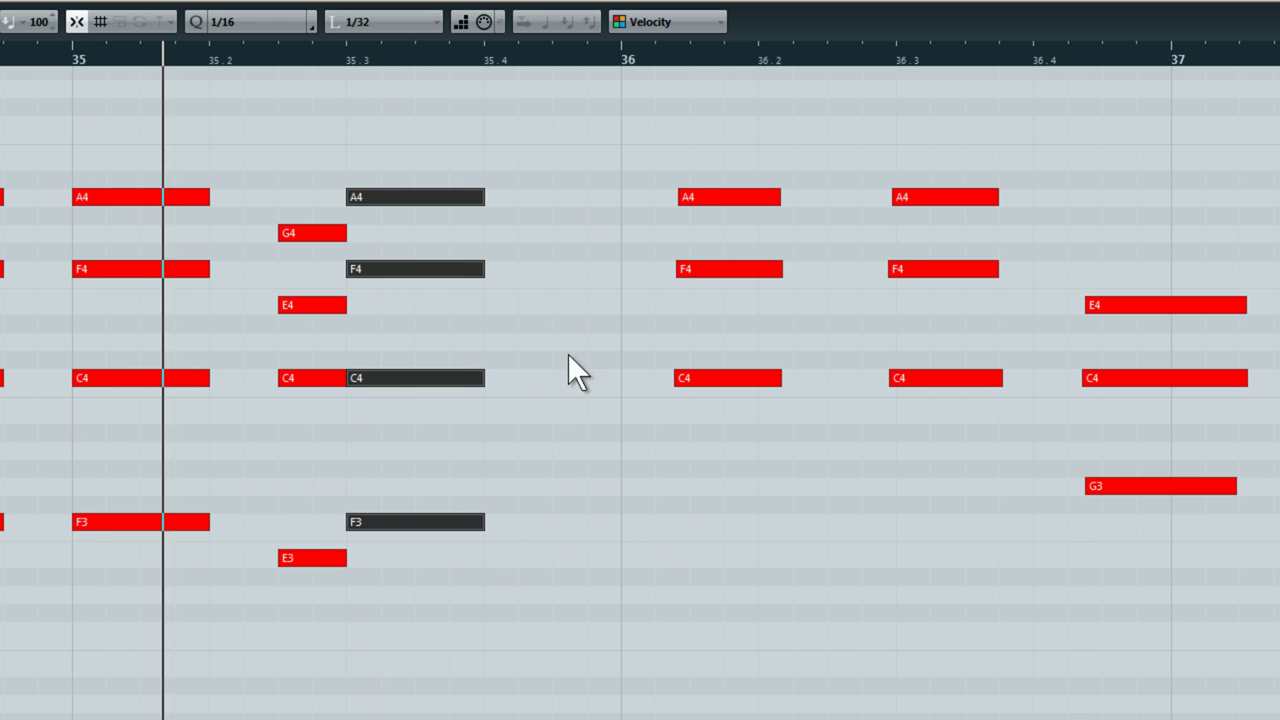
key("space")
Replace the two C4, F4, A4 chords in bar 36 with copies of the F3, C4, F4, A4 chord at 35.4.3 and 36.2
left_click_drag(691, 125, 1018, 460)
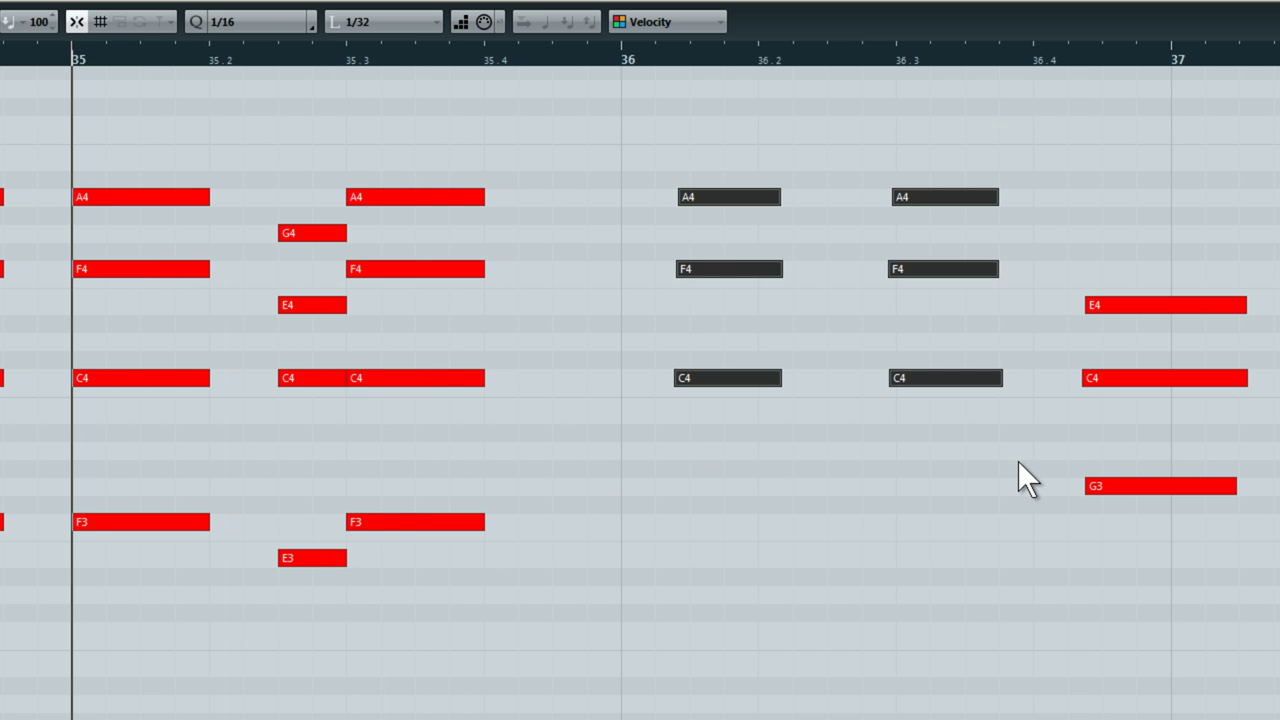
key("Delete")
left_click_drag(543, 651, 852, 203)
key("space")
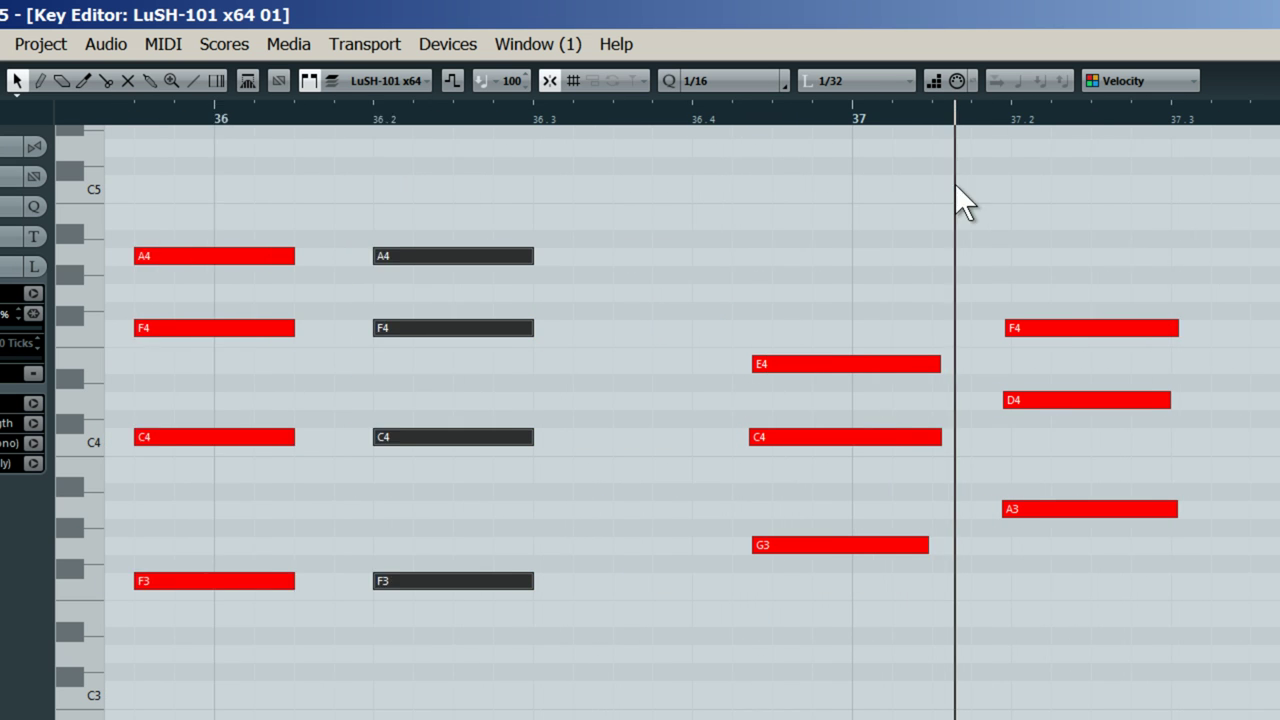
Move the E4, C4 and G3 notes before bar 37 to start at 36.4, set each to one beat and play them back
left_click_drag(955, 183, 232, 225)
left_click_drag(791, 358, 742, 358)
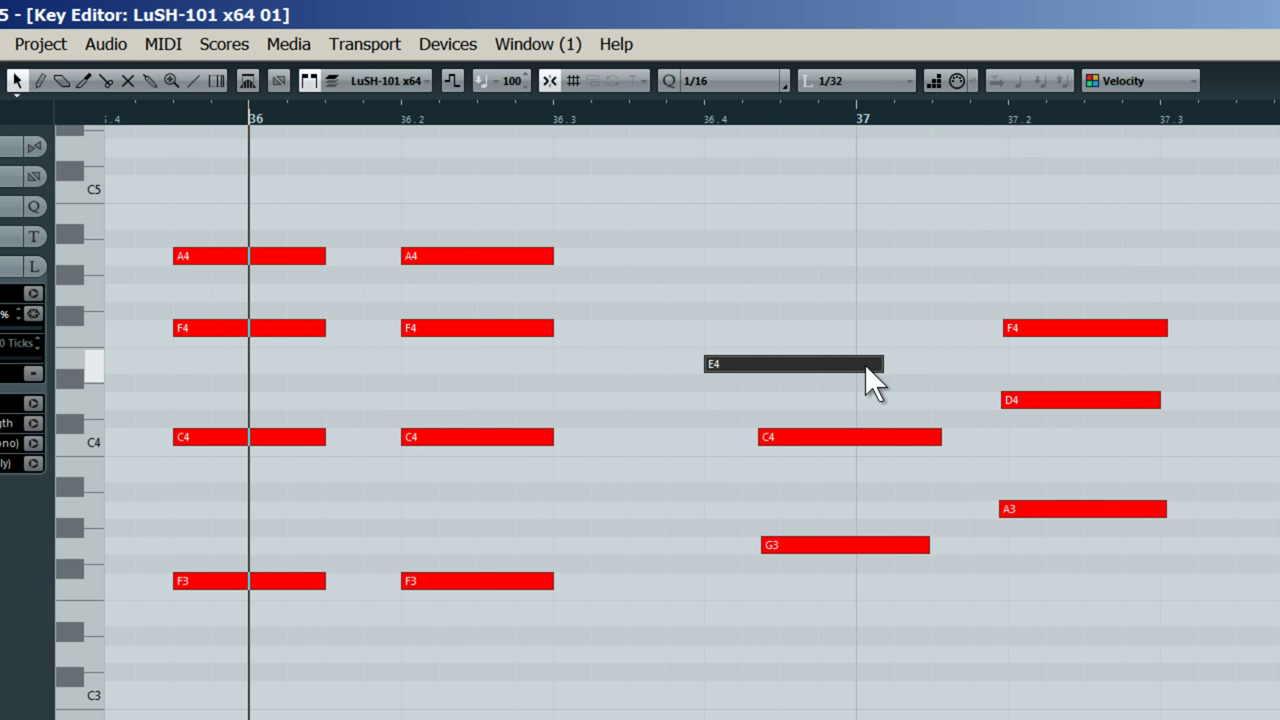
left_click_drag(873, 365, 857, 365)
left_click(832, 437)
left_click_drag(832, 437, 830, 481)
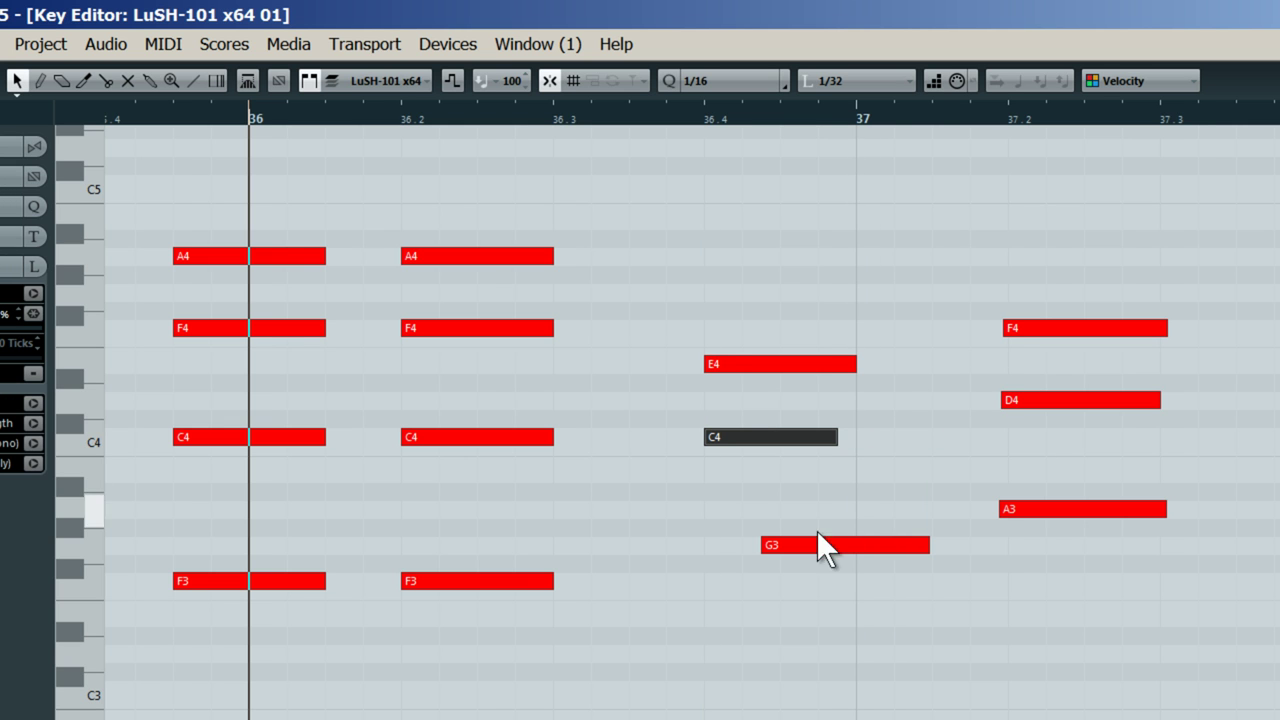
left_click_drag(833, 437, 857, 437)
left_click_drag(822, 545, 769, 546)
left_click_drag(863, 545, 843, 545)
key("space")
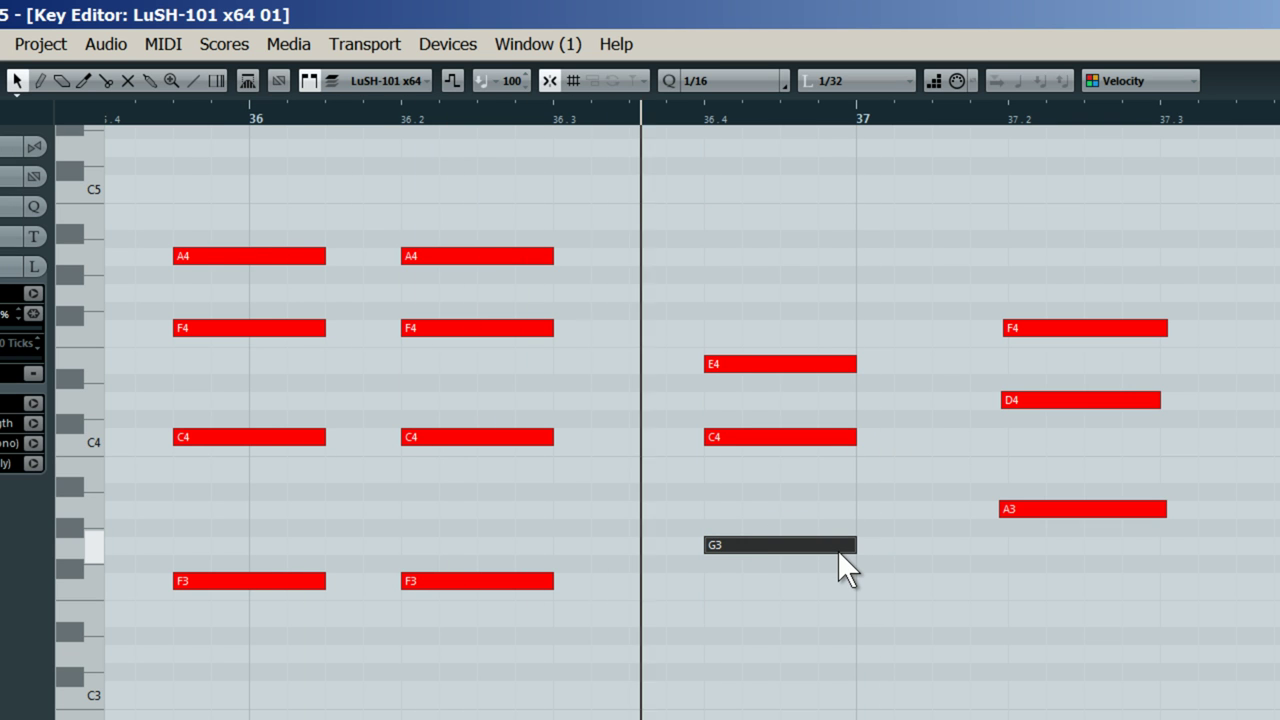
Play back the passage from bar 35 and move the G3, C4, E4 chord to start at 36.3
key("space")
left_click_drag(649, 120, 163, 130)
key("space")
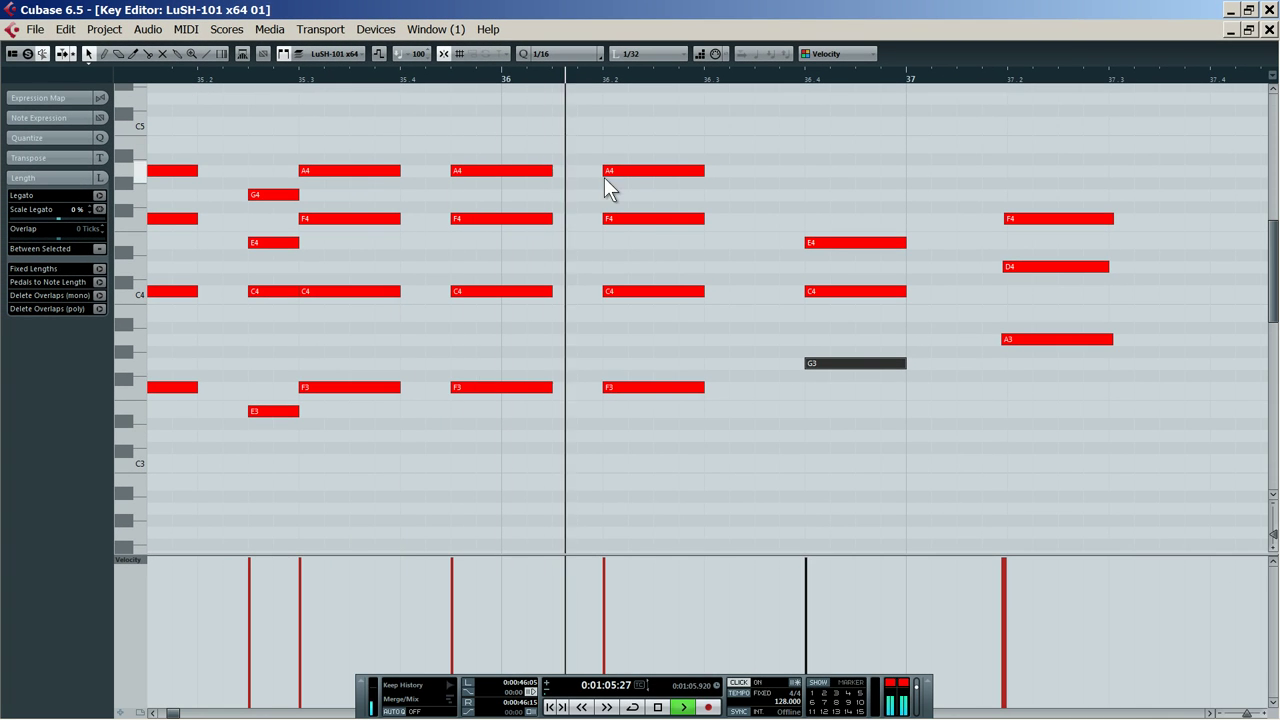
key("space")
left_click_drag(845, 214, 757, 248)
Try shortening the F chord at 36.2 to about two and a half sixteenths and play back the result
left_click_drag(621, 117, 678, 440)
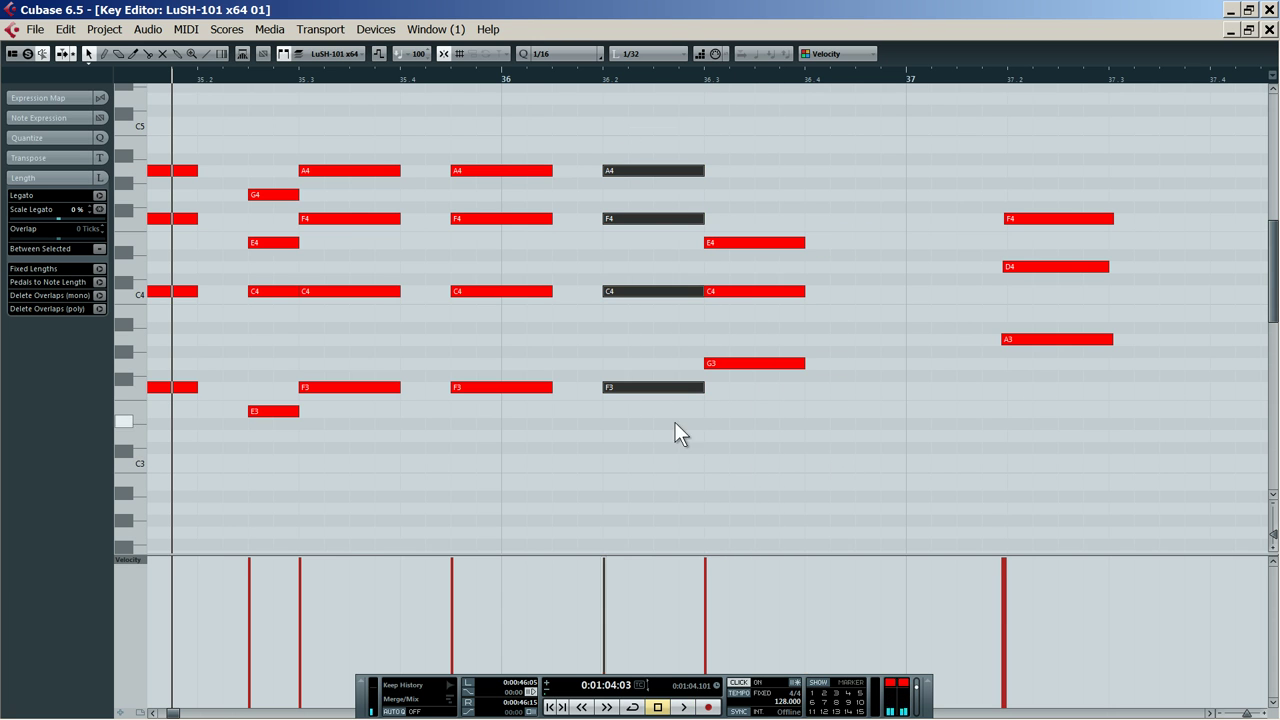
left_click_drag(700, 390, 666, 391)
key("space")
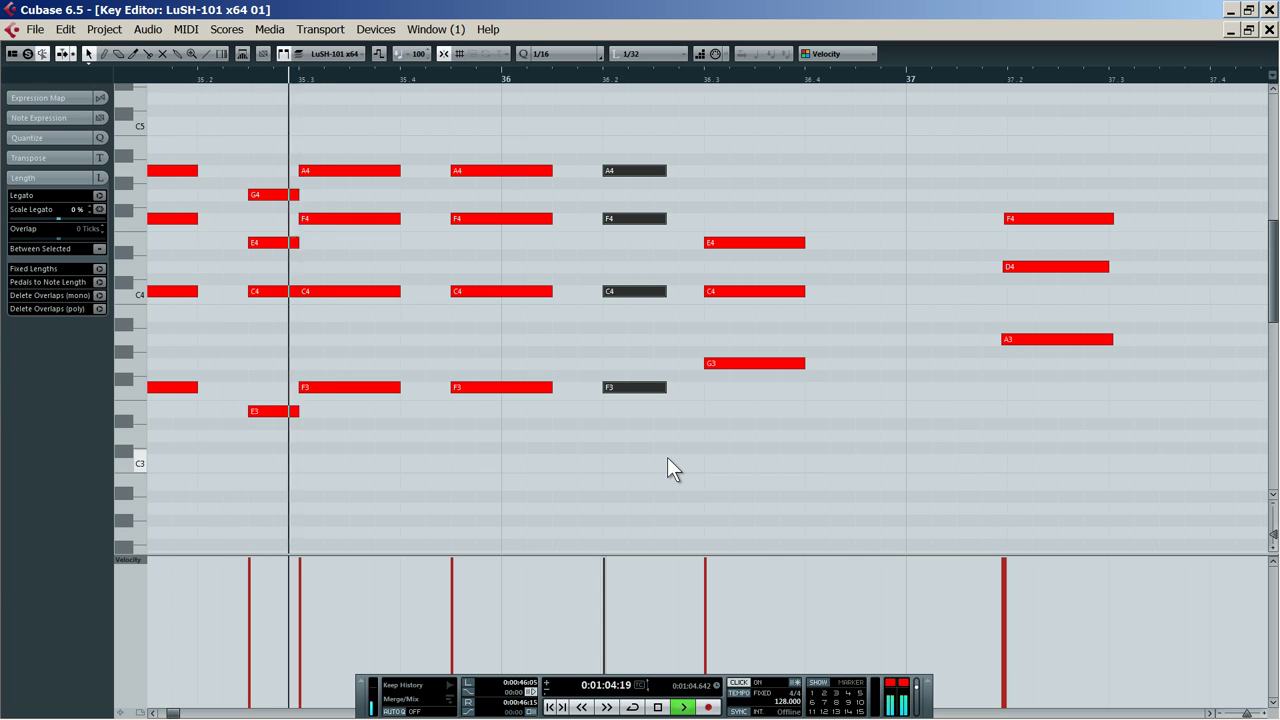
key("space")
left_click_drag(664, 392, 667, 391)
key("space")
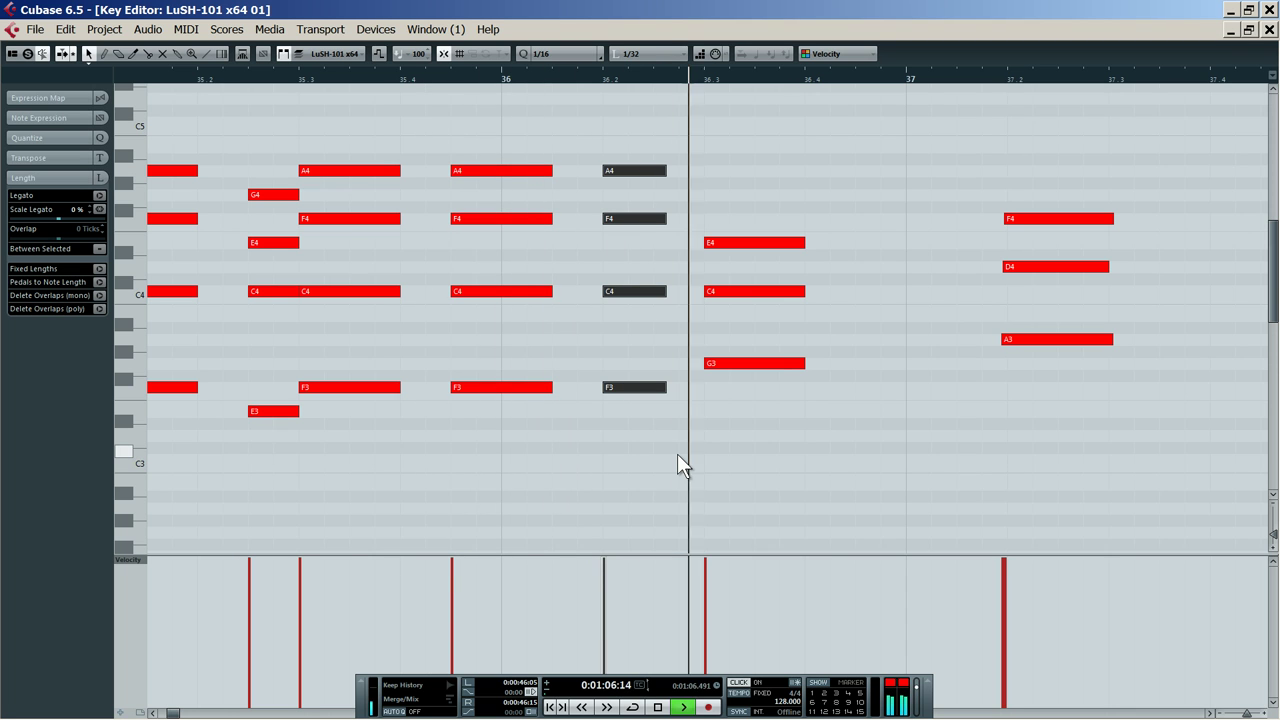
Copy the G3, C4, E4 chord to 36.4, change its upper notes to B3 and D4, and play it back
key("space")
left_click(793, 251)
left_click_drag(770, 359, 869, 360)
left_click_drag(844, 238, 841, 335)
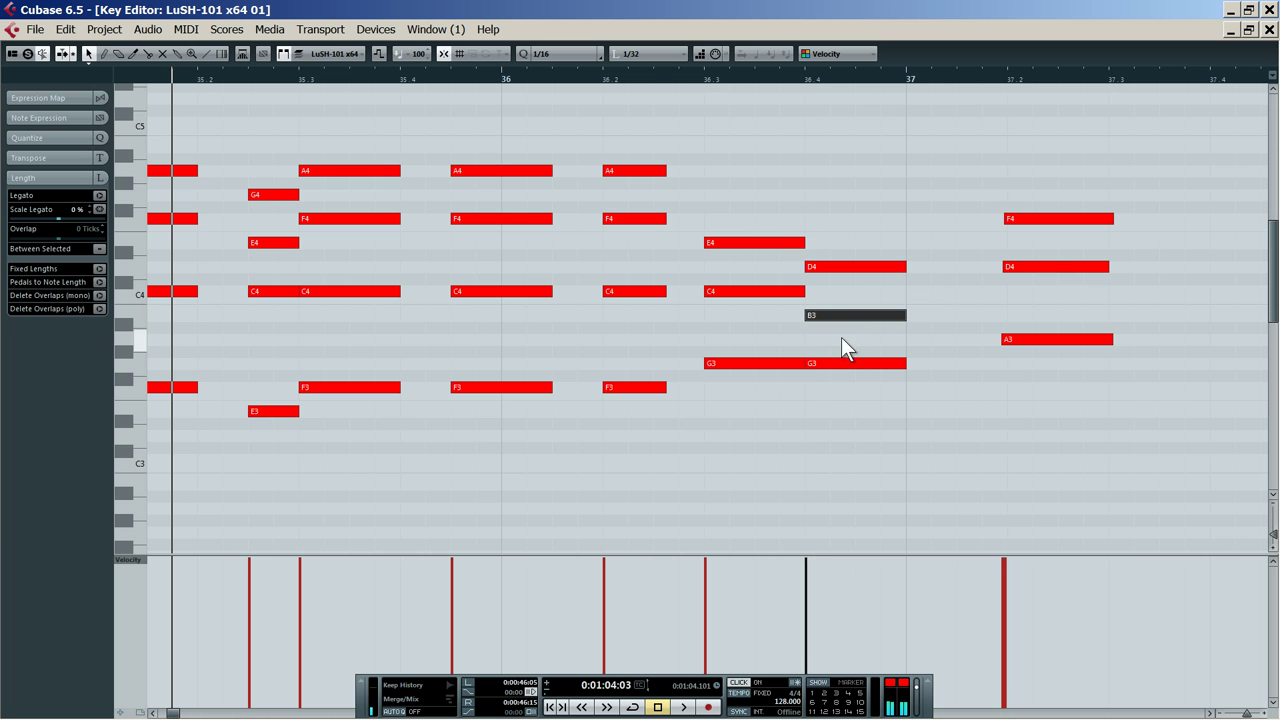
key("space")
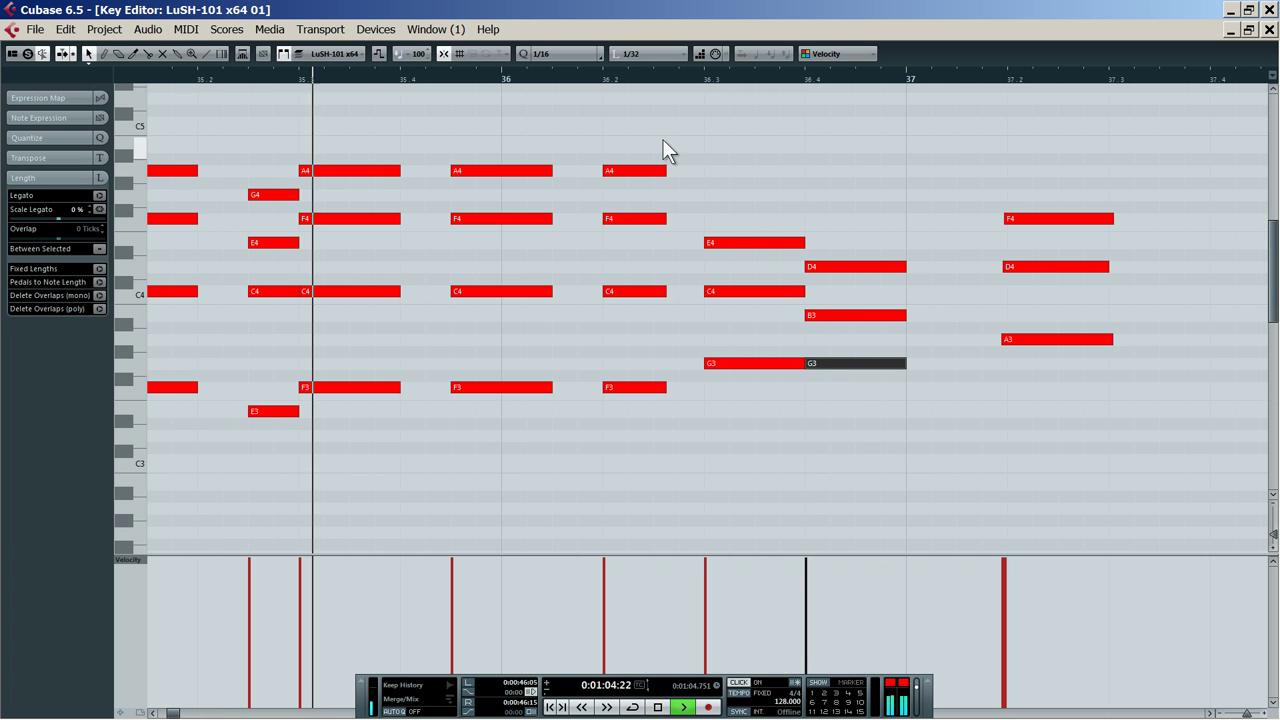
scroll(724, 243, "down", 2)
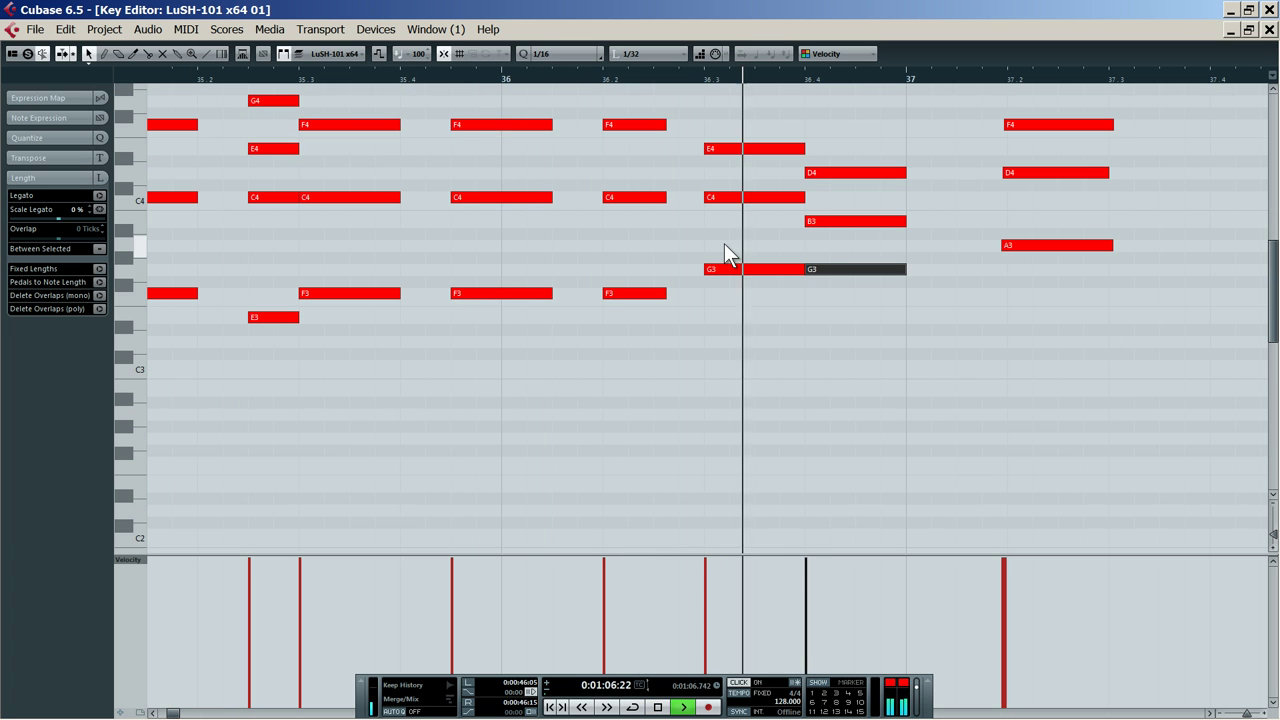
Move the G3, B3, D4 chord to start at 36.4.3, delete the A3, D4, F4 chord at 37.2 and play back
key("space")
left_click_drag(866, 327, 913, 170)
left_click_drag(1046, 304, 1049, 107)
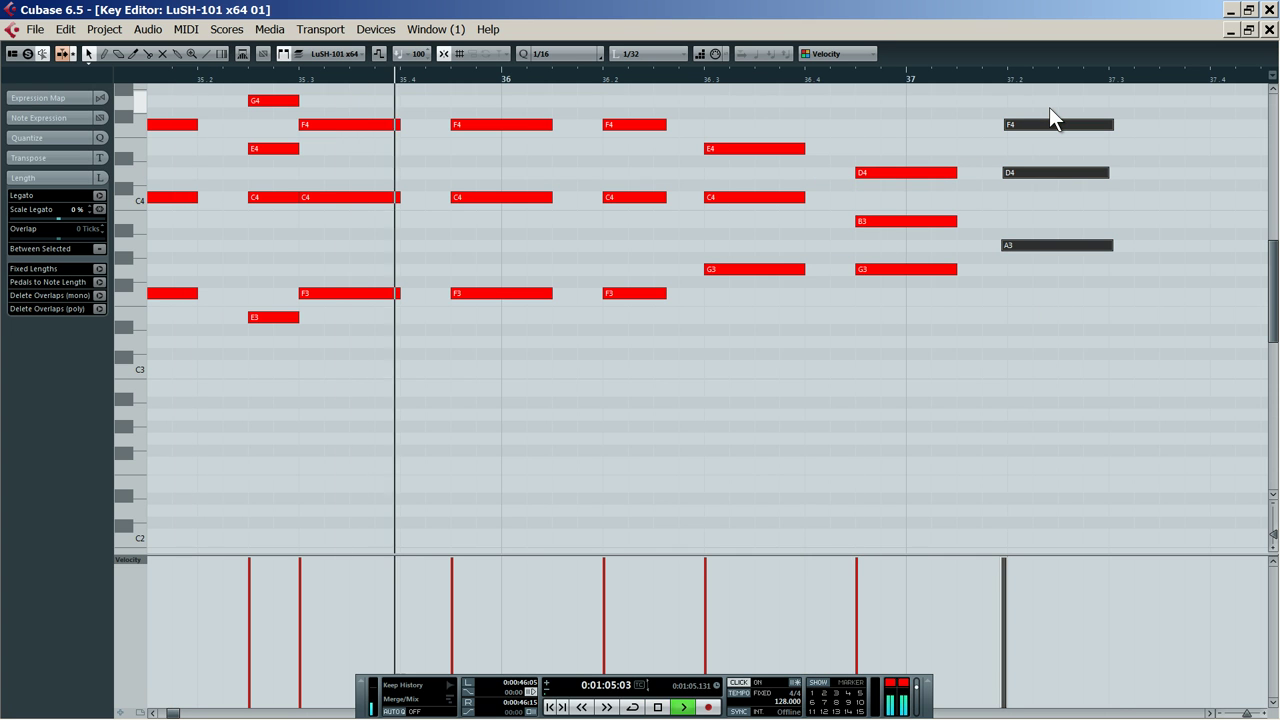
key("Delete")
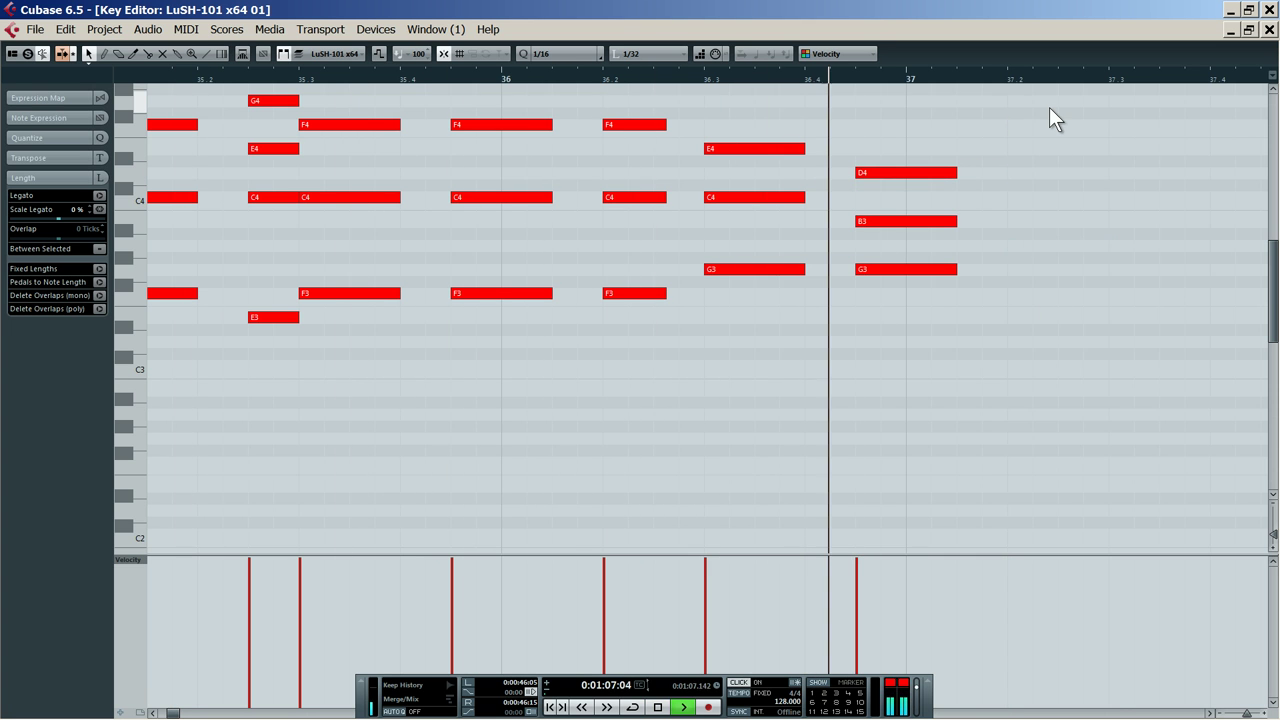
key("space")
key("space")
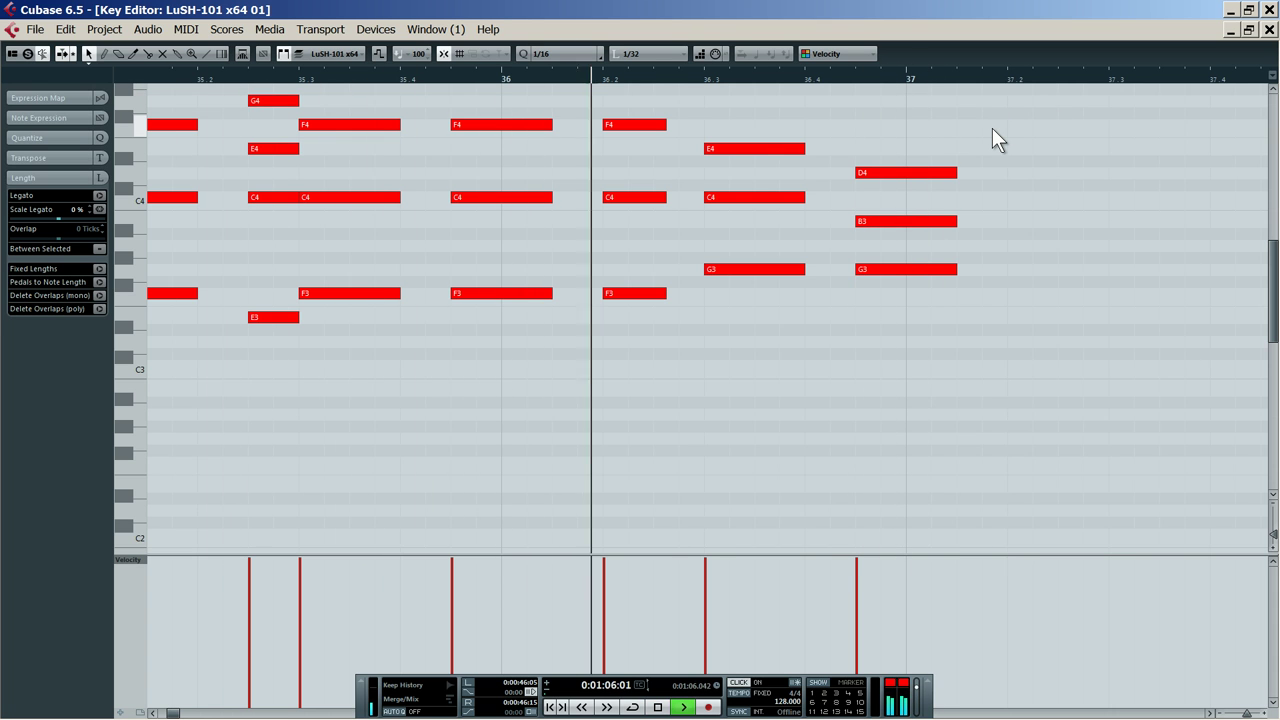
Lengthen the F chord at 36.2 to a full beat ending at 36.3 and play it back
key("space")
left_click_drag(630, 340, 703, 124)
key("space")
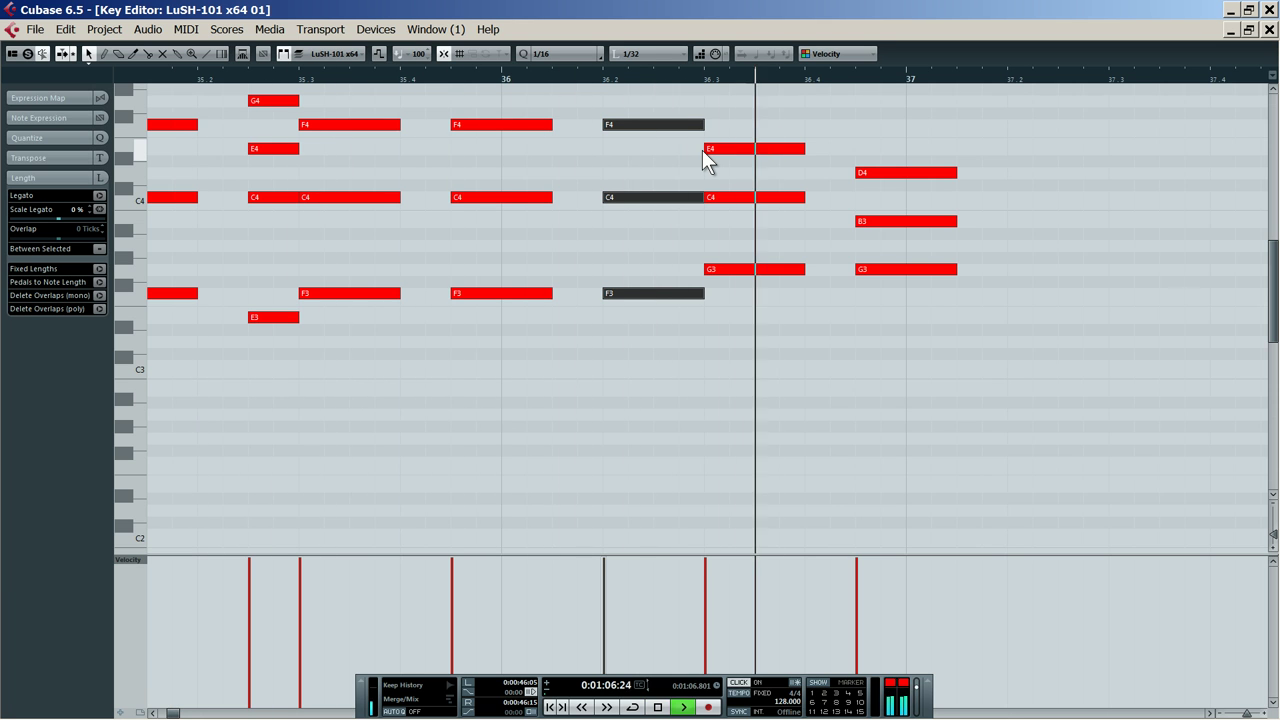
Try trimming the G3, C4, E4 chord to half a beat starting at 36.3.3 and play back the result
key("space")
left_click_drag(738, 283, 756, 148)
key("space")
left_click(695, 74)
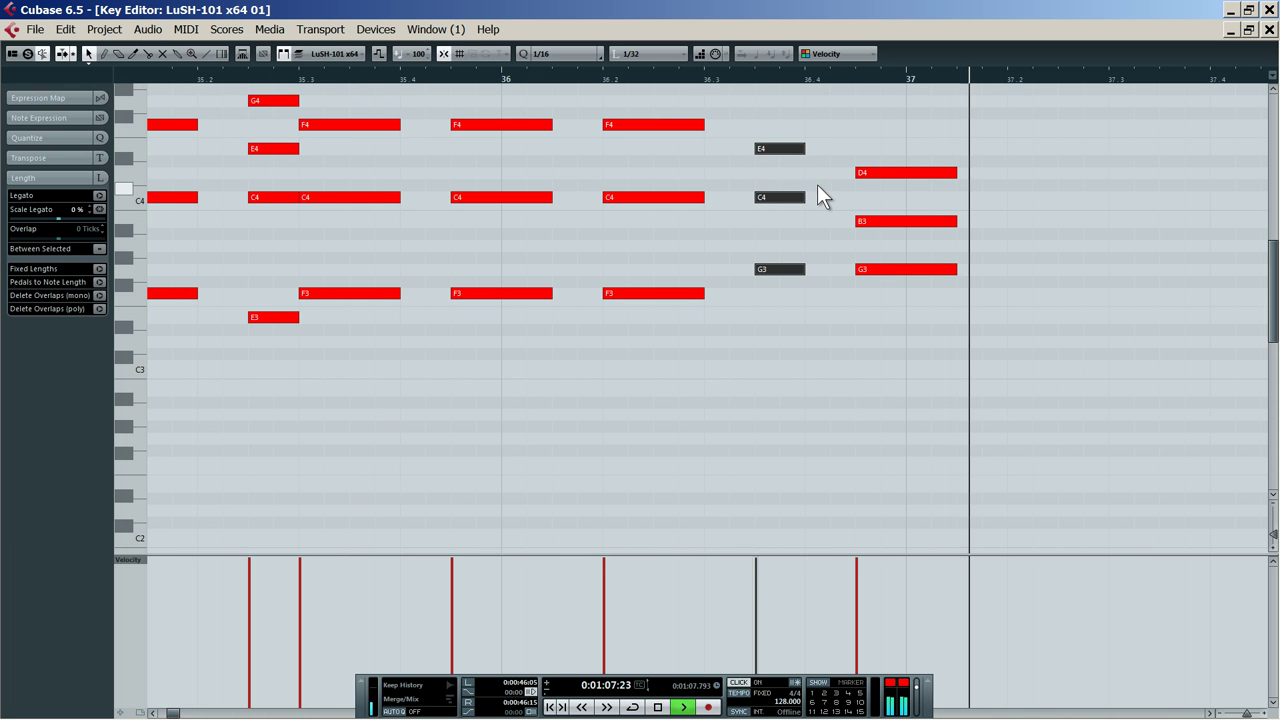
key("space")
key("space")
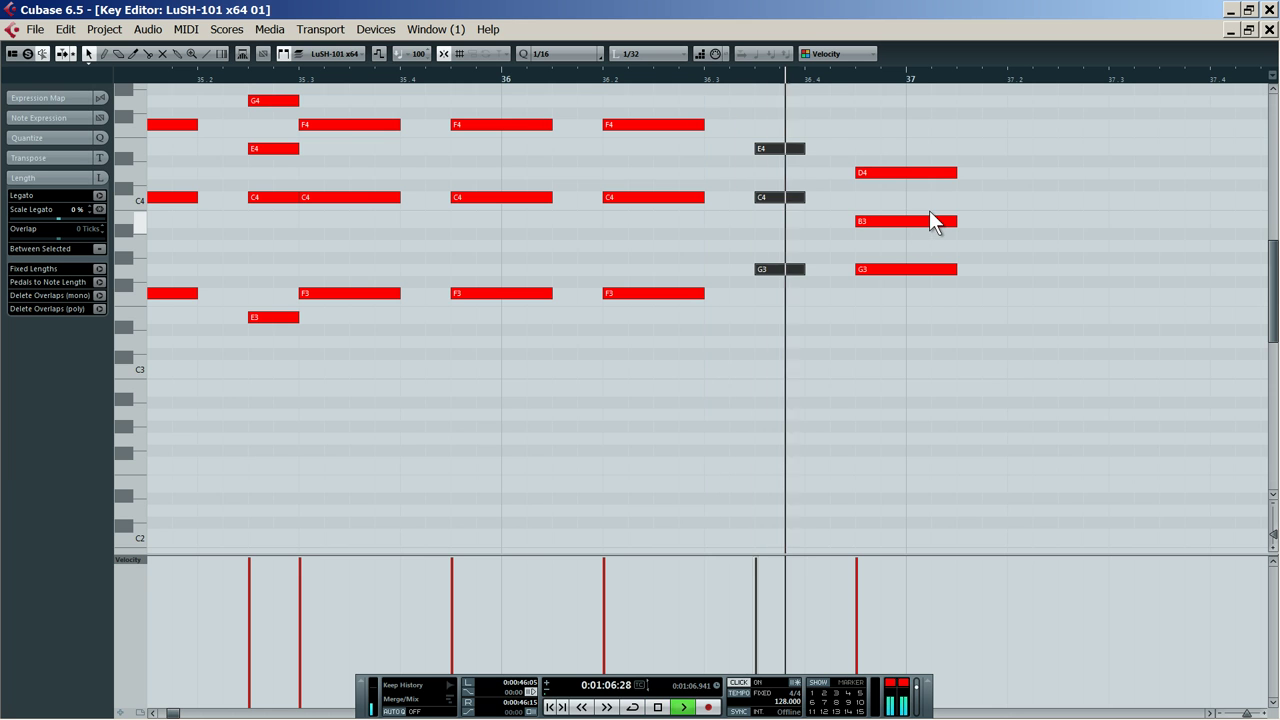
key("space")
Try a copy of the half-beat G3, C4, E4 chord at 37.2 and play it back
left_click_drag(794, 266, 1061, 270, "alt")
key("space")
key("space")
Try raising the G3 of the chord at 37.2 to A3, play it back and undo the change
left_click(1072, 272)
left_click_drag(1045, 271, 1047, 260, "alt")
key("space")
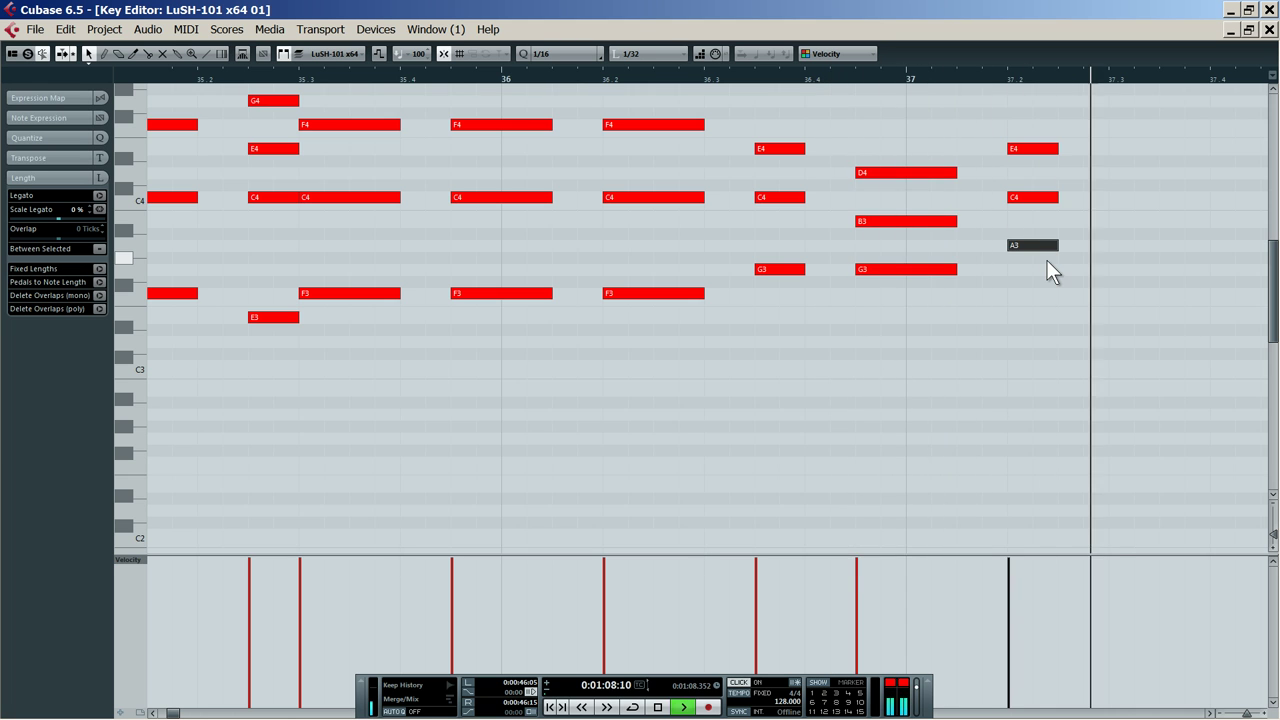
key("ctrl+z")
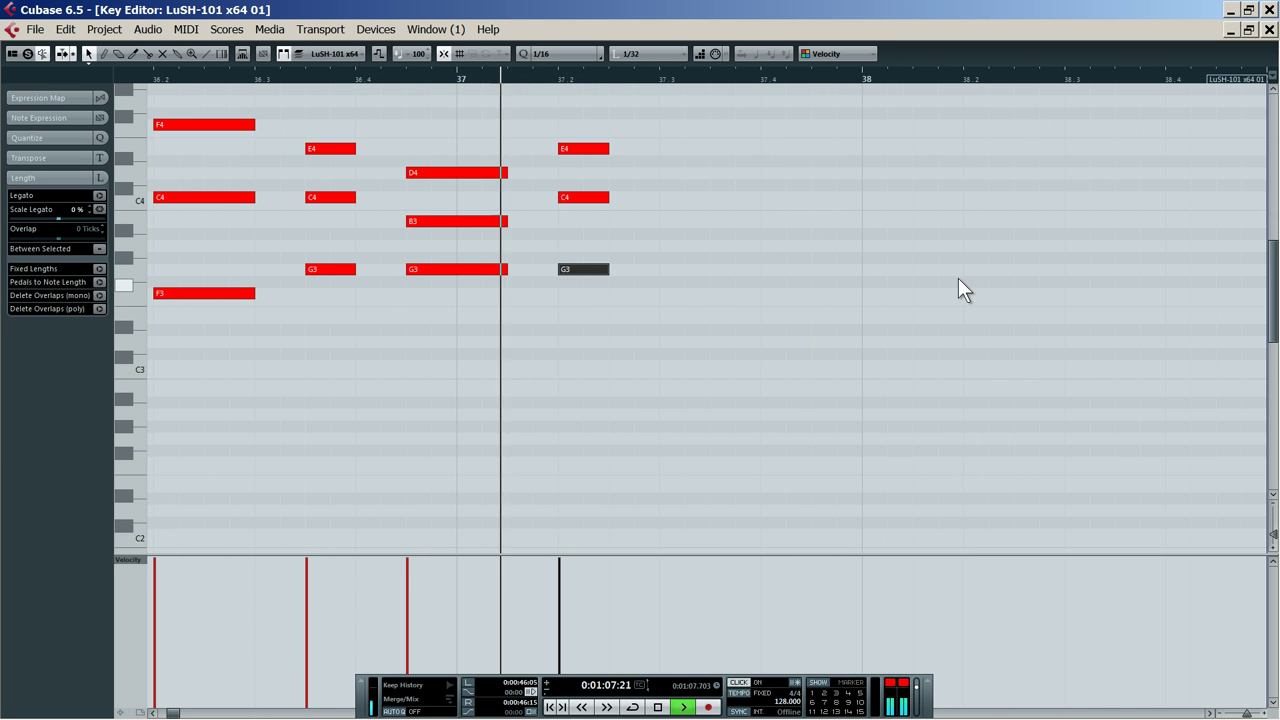
Play back the whole chord progression from its first chord in bar 33
left_click_drag(451, 71, 192, 112)
key("space")
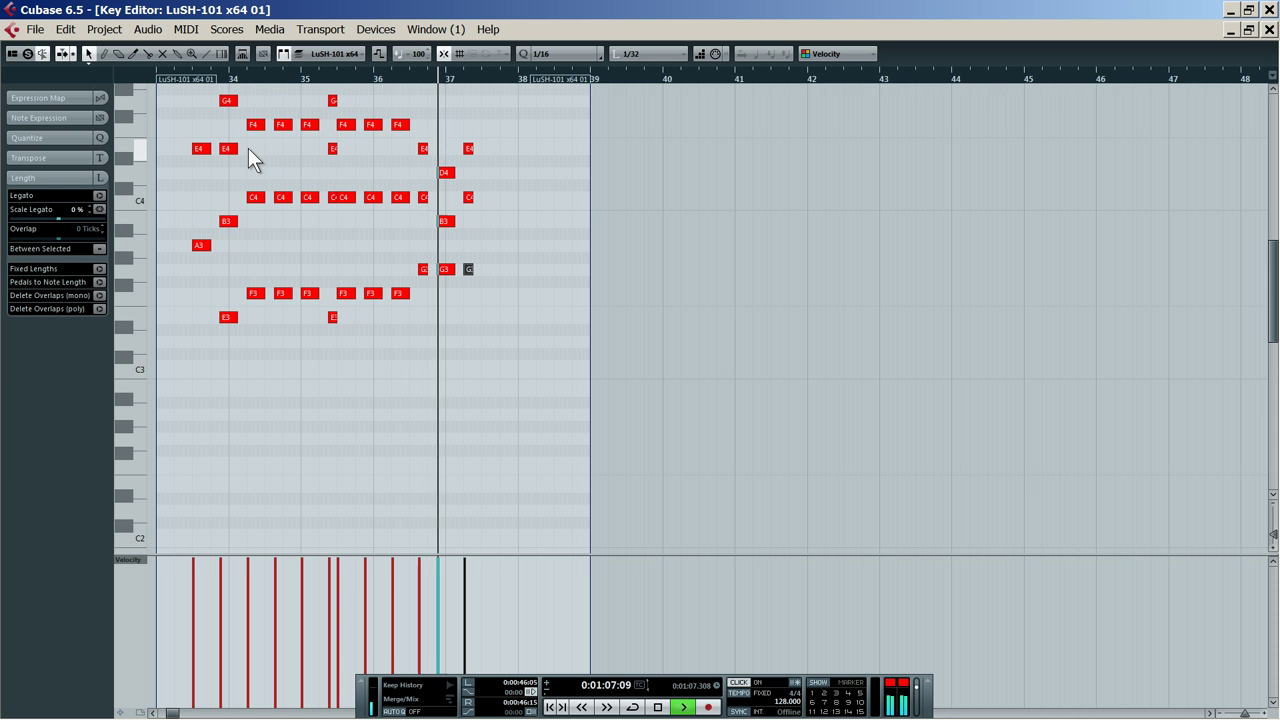
key("space")
Extend the G3, C4, E4 chord back to start at 36.3 so it lasts one beat, and play it back
left_click_drag(430, 80, 384, 122)
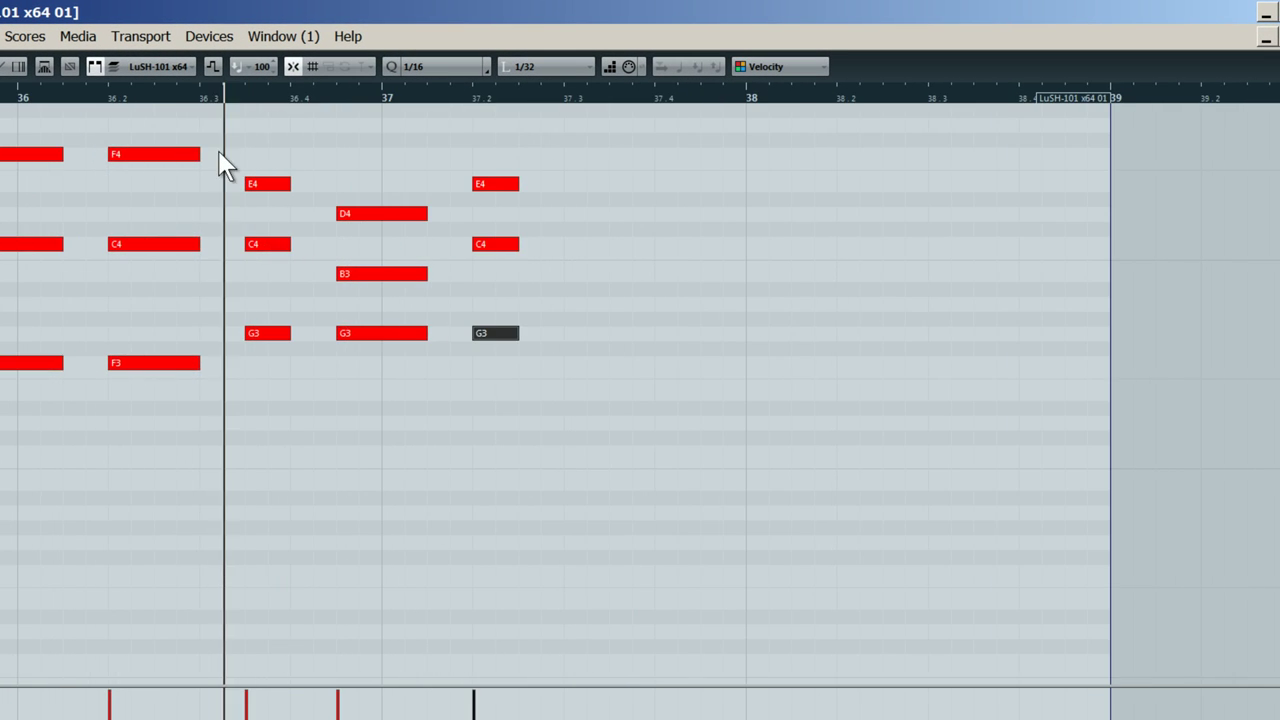
left_click_drag(220, 152, 50, 245)
left_click_drag(622, 450, 434, 184)
key("space")
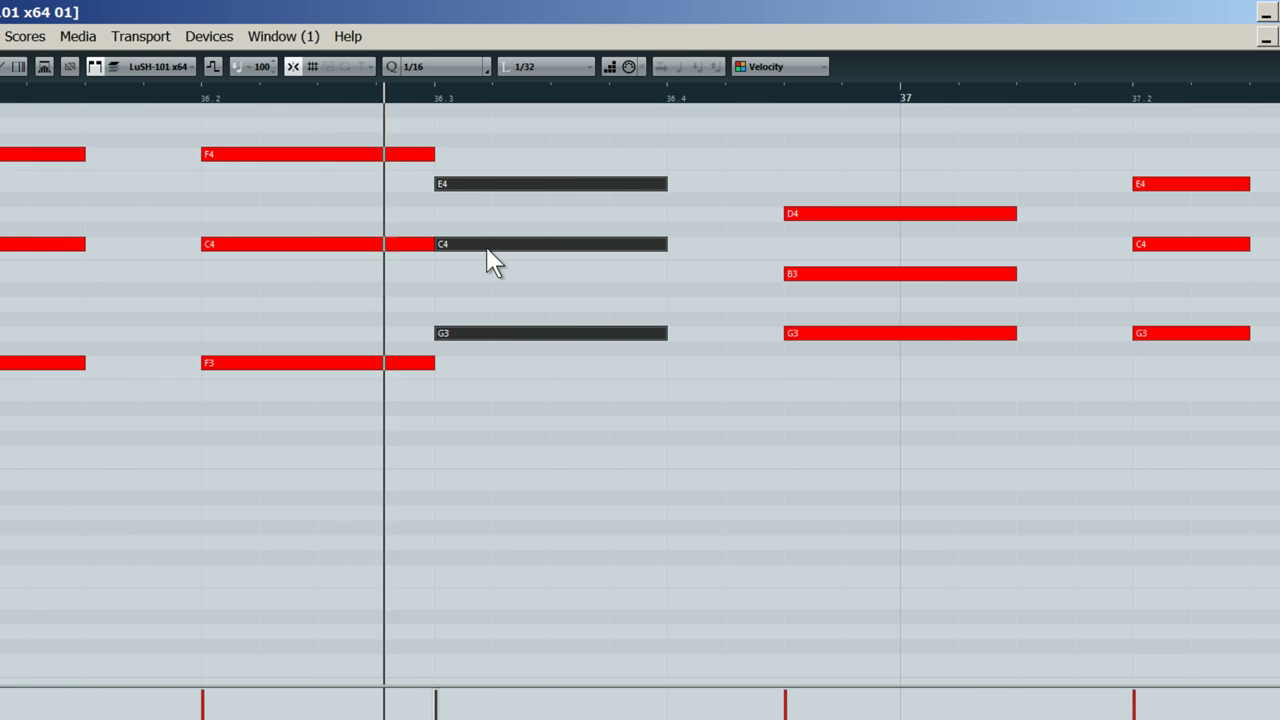
Replace the G3, C4, E4 chord at 37.2 with a copy of the G3, B3, D4 chord and play back the ending
left_click_drag(1226, 403, 1203, 178)
key("Delete")
left_click_drag(928, 200, 1276, 214)
left_click_drag(1022, 101, 1072, 115)
left_click(716, 98)
left_click_drag(986, 214, 985, 215)
key("space")
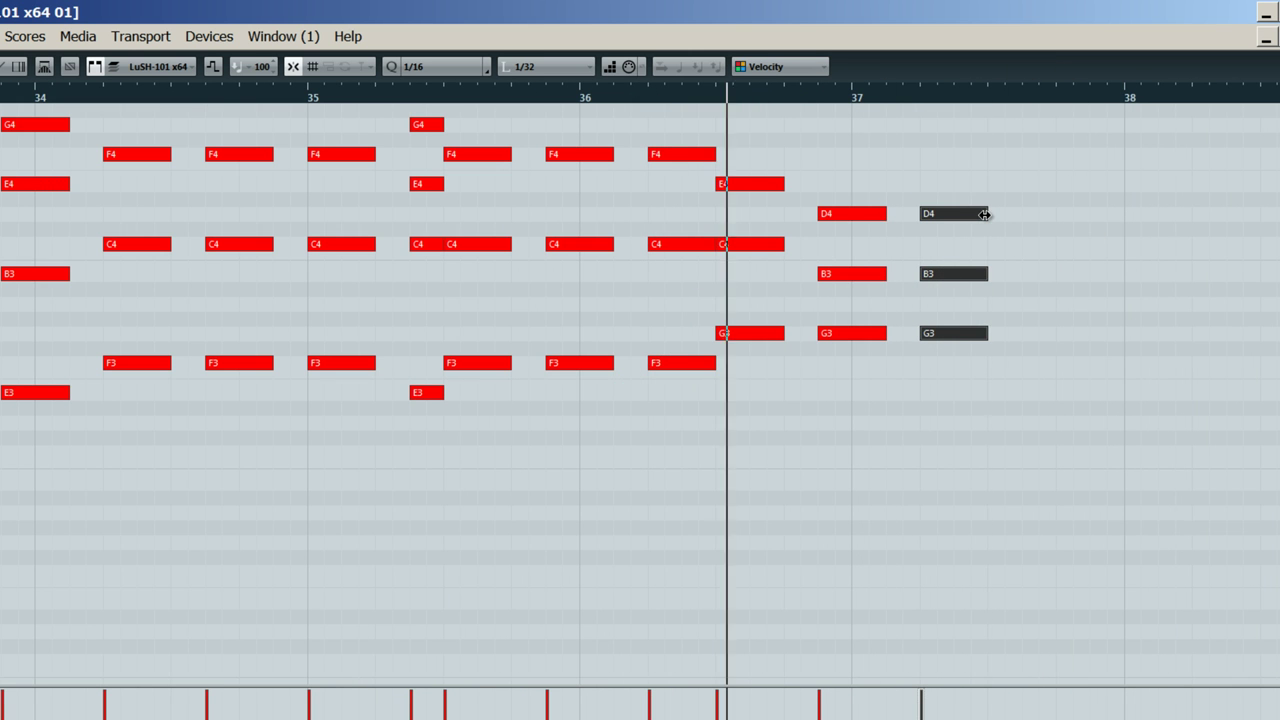
Play the chord part again, close the Key Editor and return to the arrangement around bar 33
key("space")
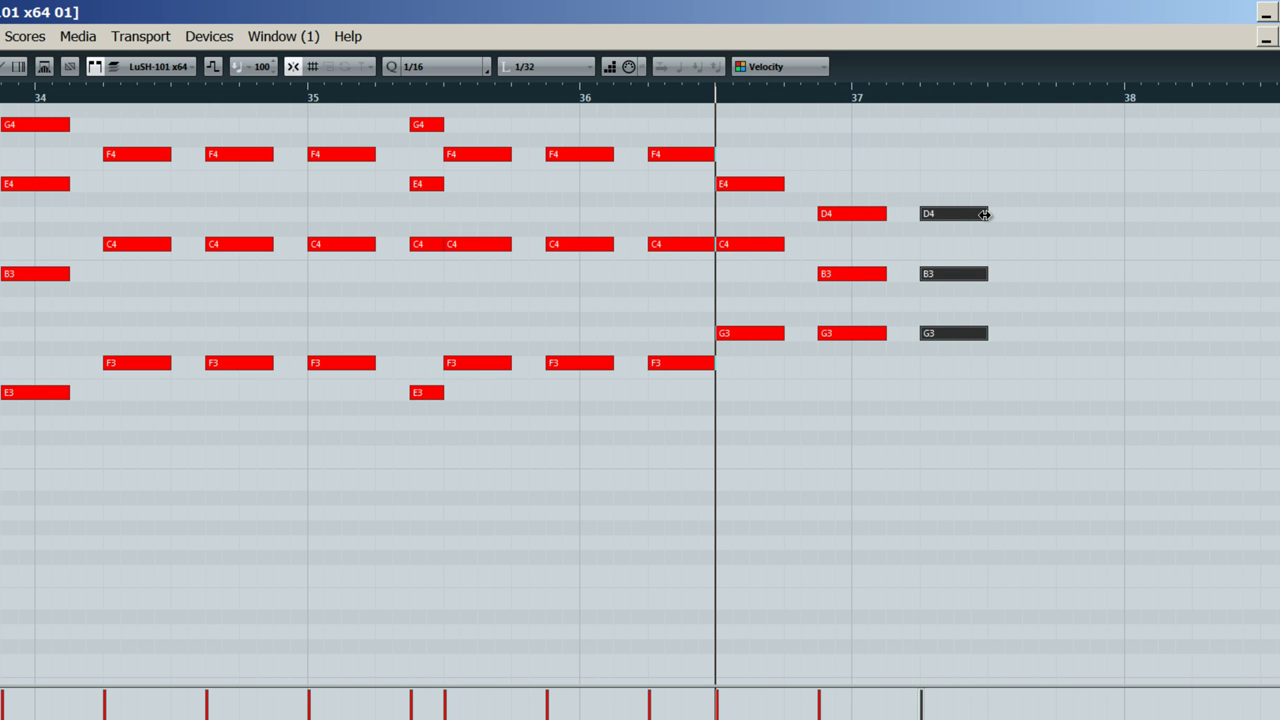
left_click(287, 130)
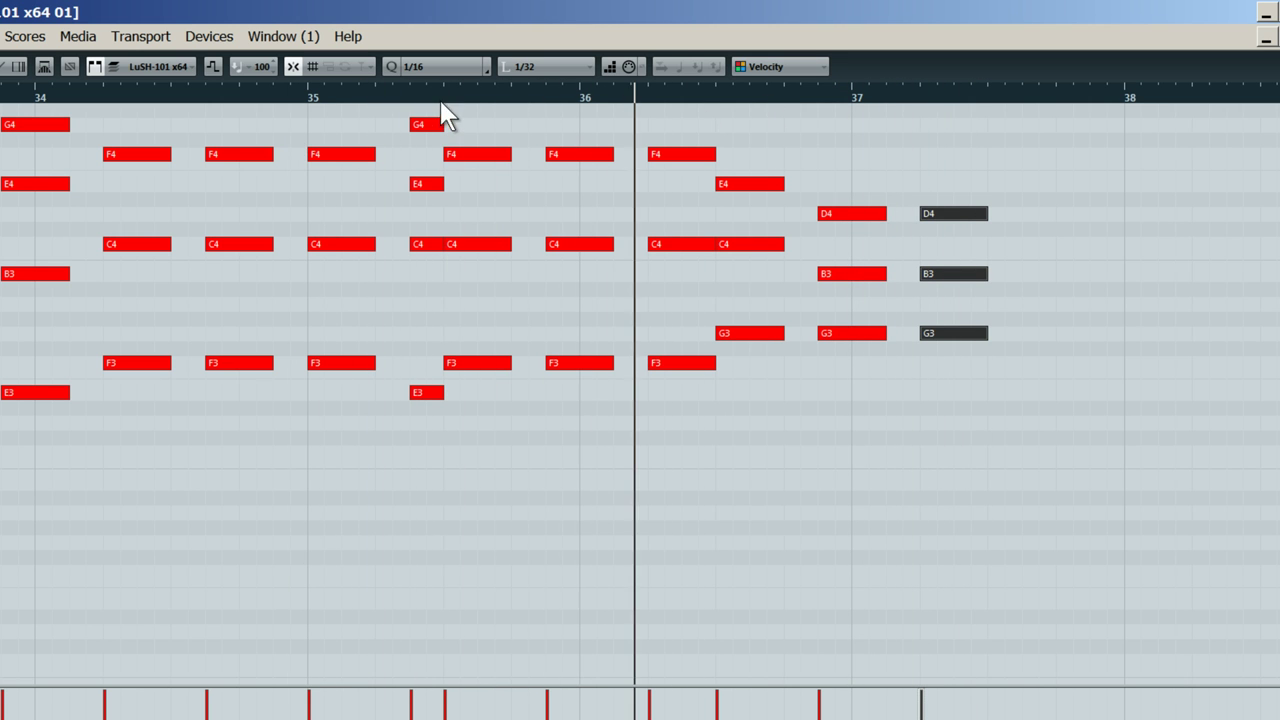
left_click_drag(477, 95, 286, 116)
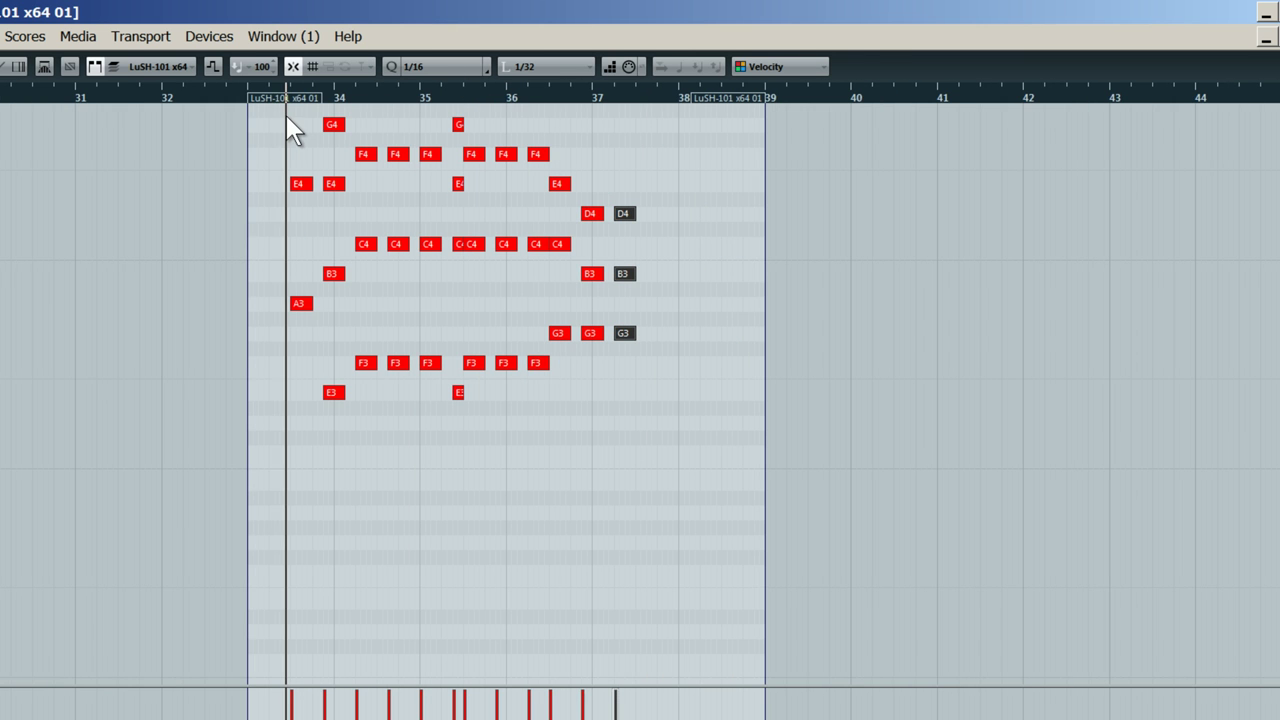
left_click(1279, 40)
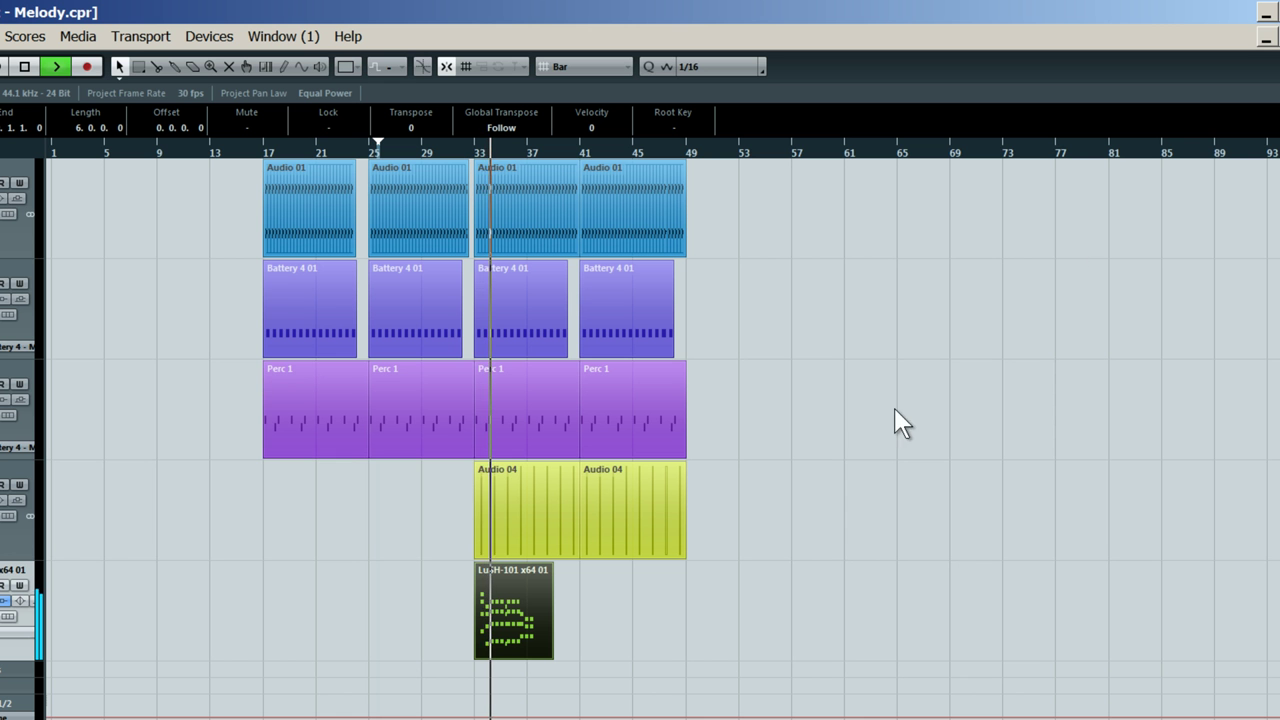
left_click_drag(570, 153, 503, 283)
key("space")
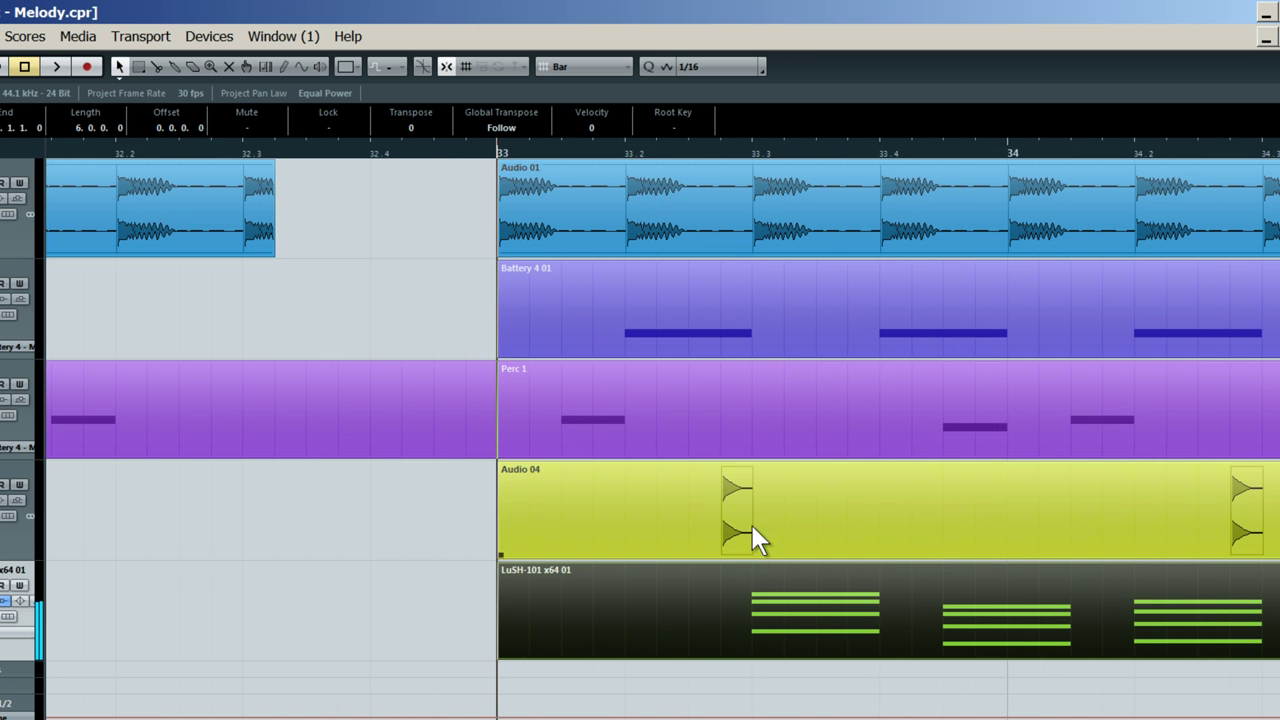
Set the grid type to Beat and move the LuSH-101 part two beats earlier to start at 32.3
left_click_drag(767, 643, 612, 158)
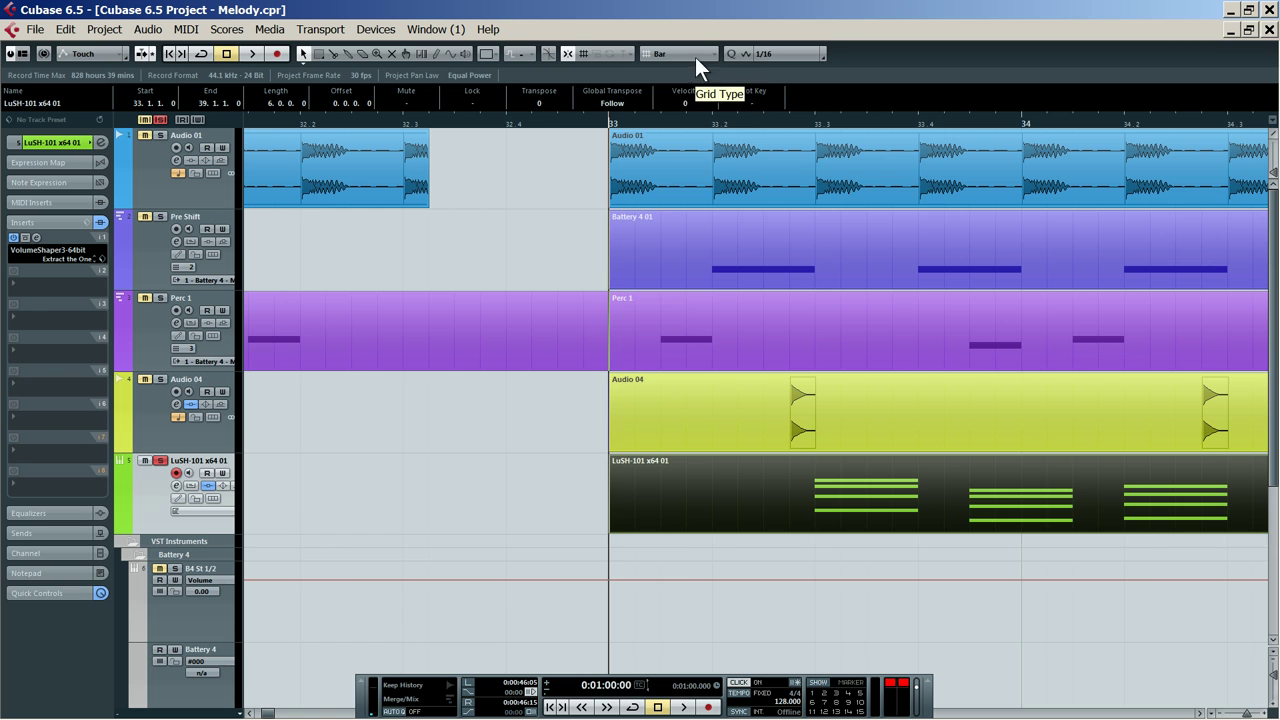
left_click(679, 60)
left_click(690, 89)
left_click_drag(939, 515, 760, 497)
Split the LuSH-101 part at bar 33, delete the empty piece before it and play back the rest
left_click(616, 512)
key("1")
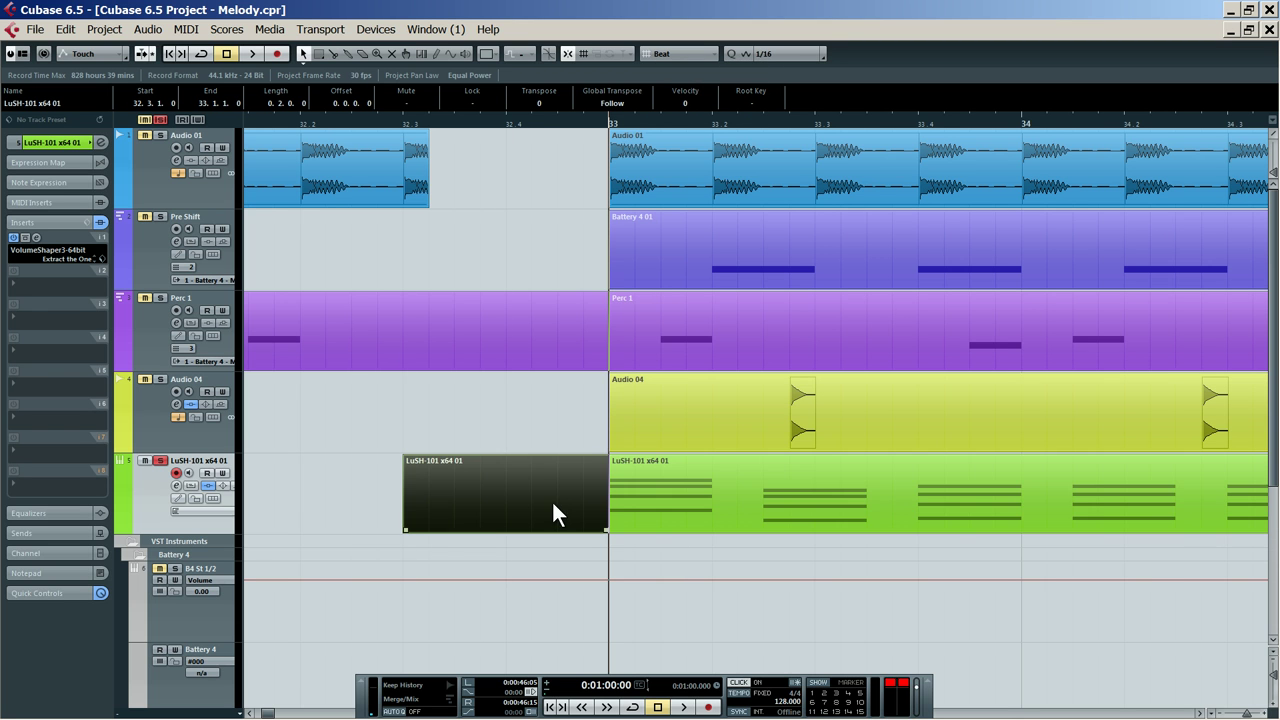
key("Delete")
key("space")
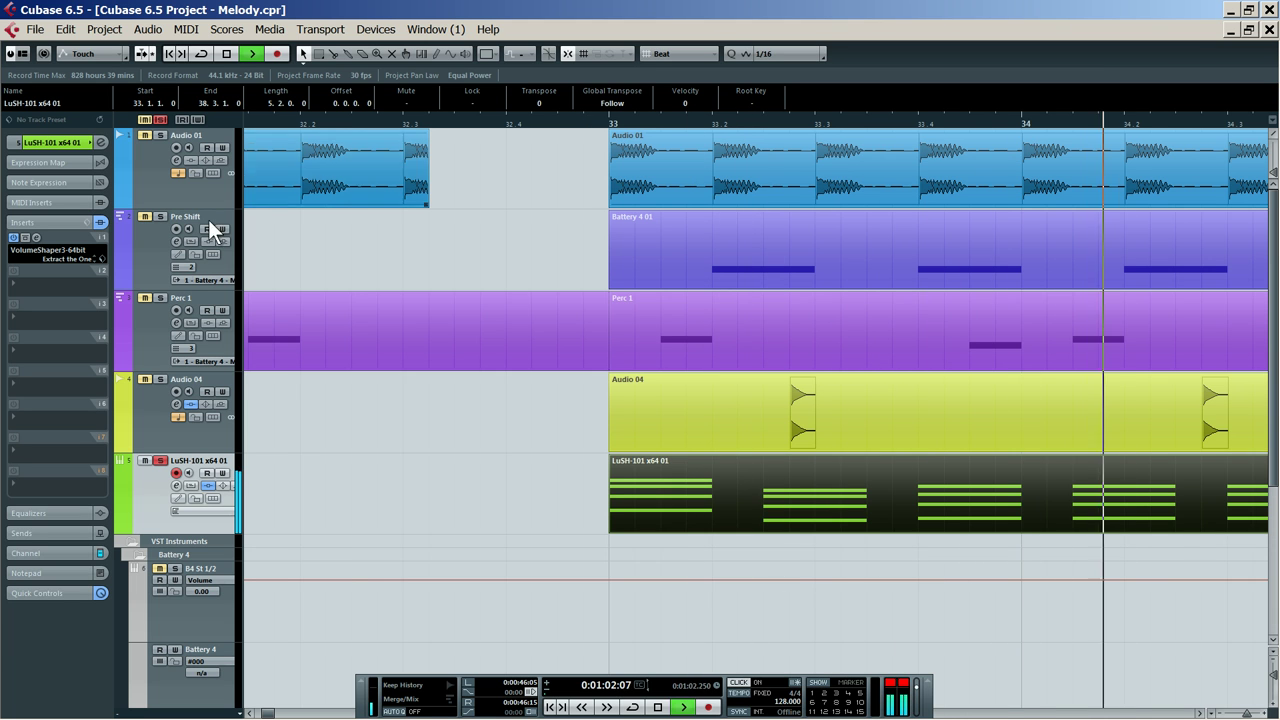
Stop playback and deactivate solo on all tracks so the full arrangement can be heard
key("space")
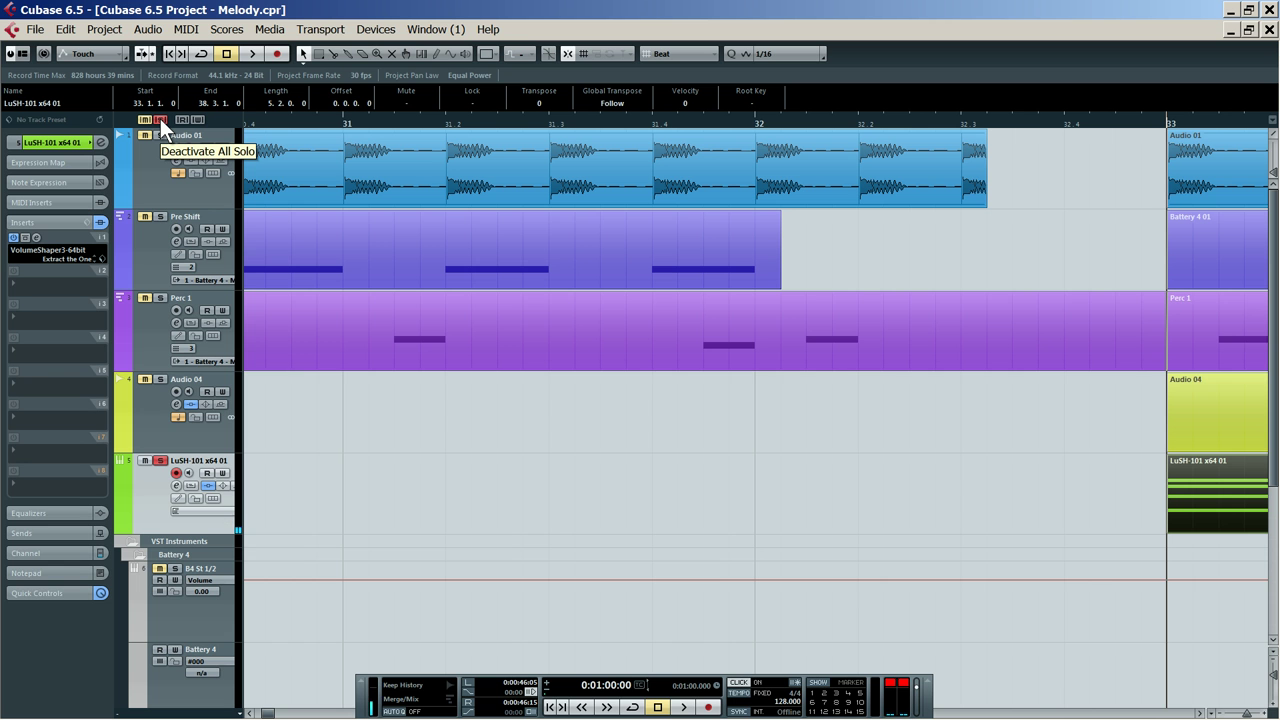
left_click(160, 118)
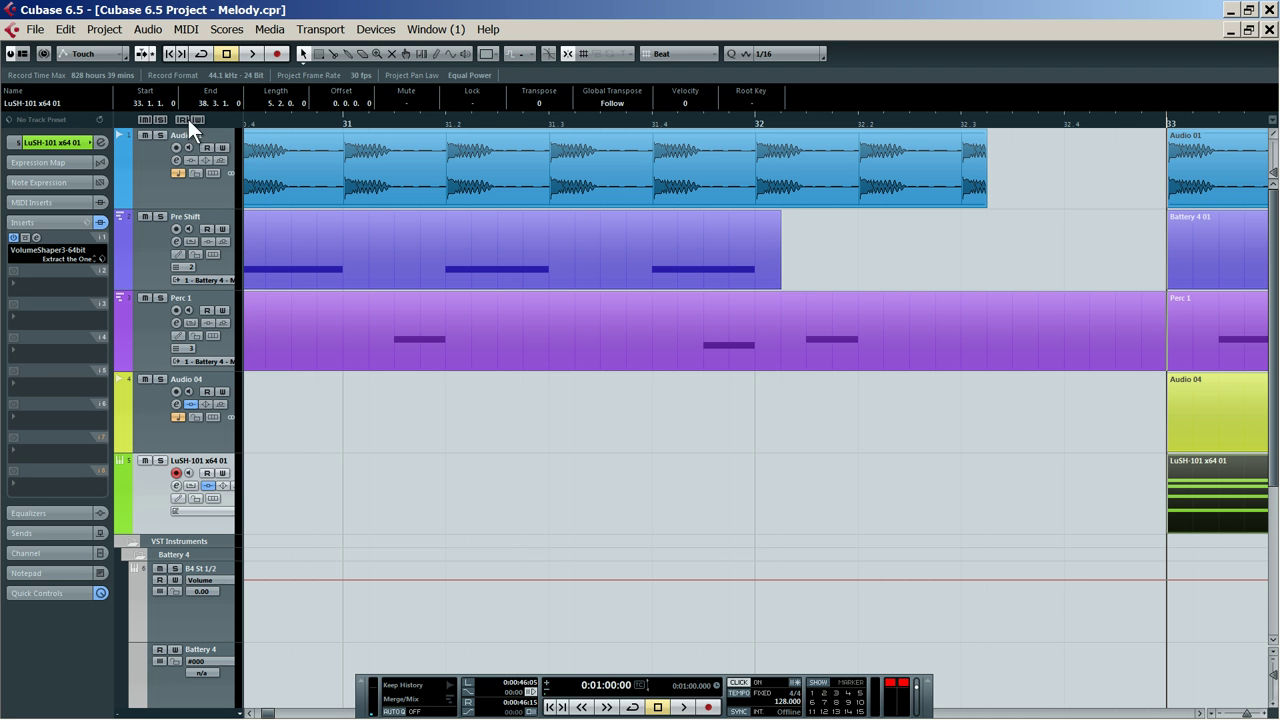
left_click_drag(582, 127, 604, 108)
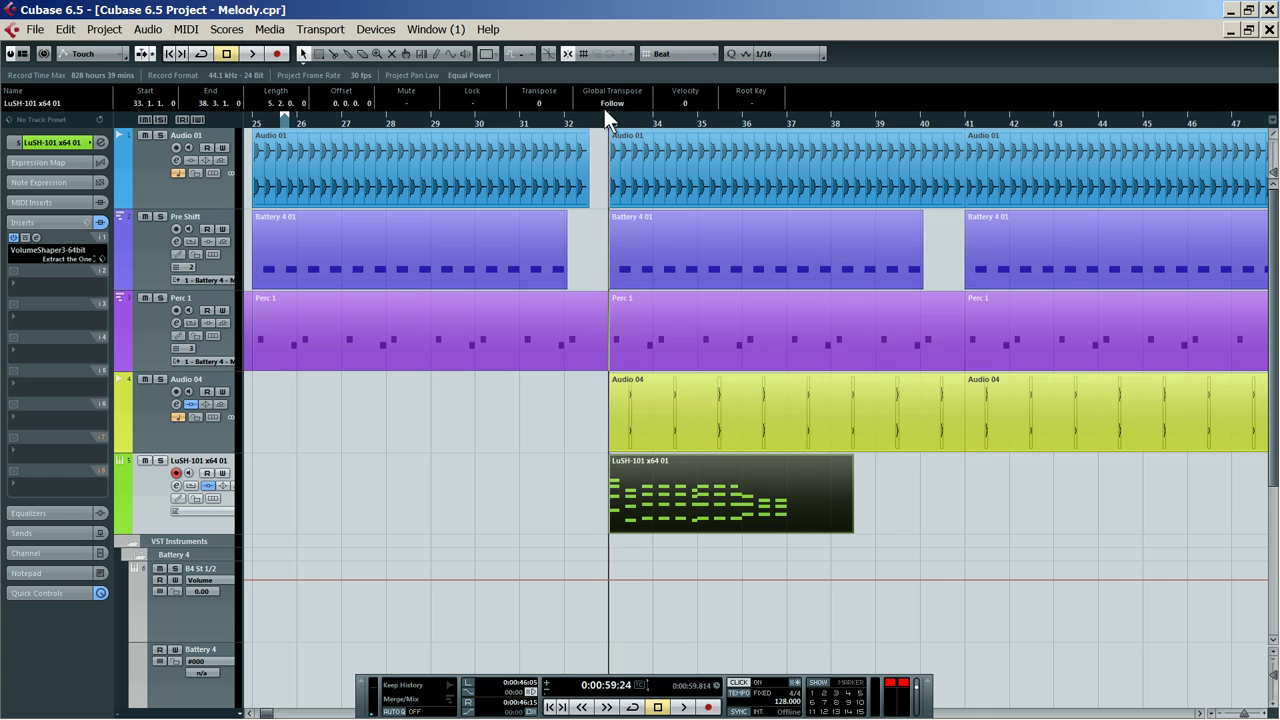
Shorten the LuSH-101 part to four bars, ending at bar 37, and duplicate it directly after itself
left_click(851, 535)
left_click_drag(848, 526, 784, 530)
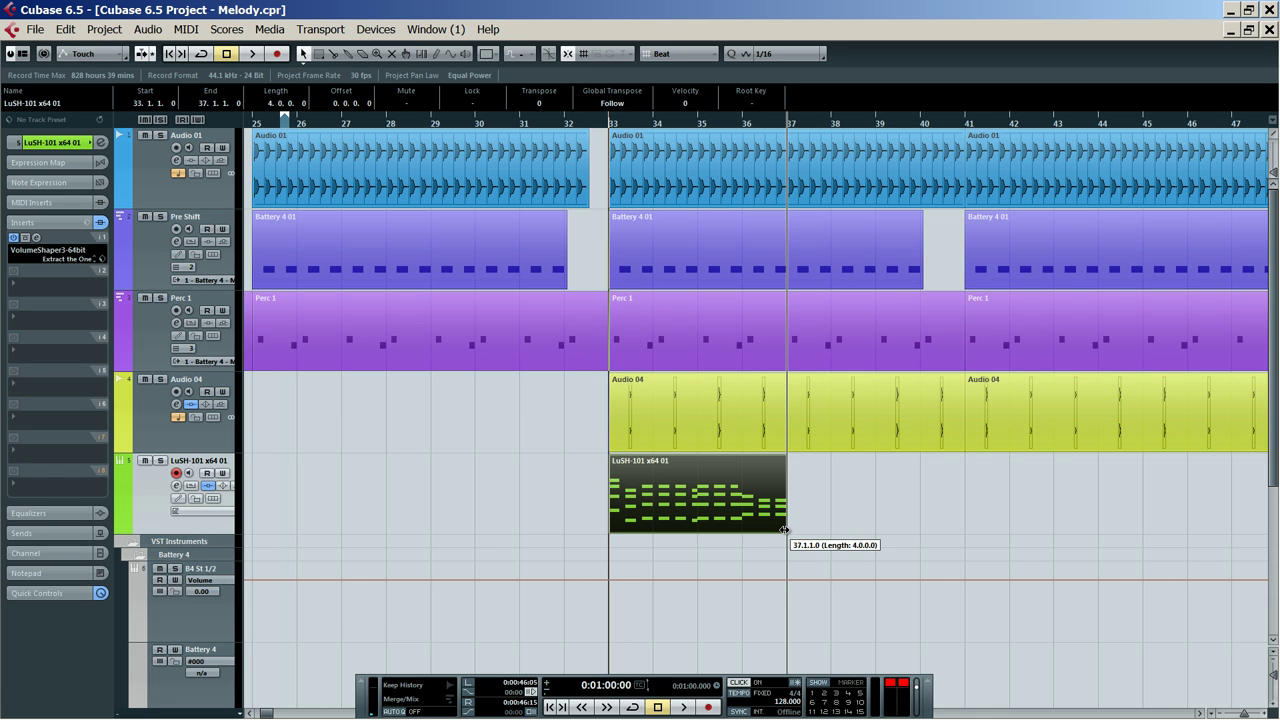
key("ctrl+d")
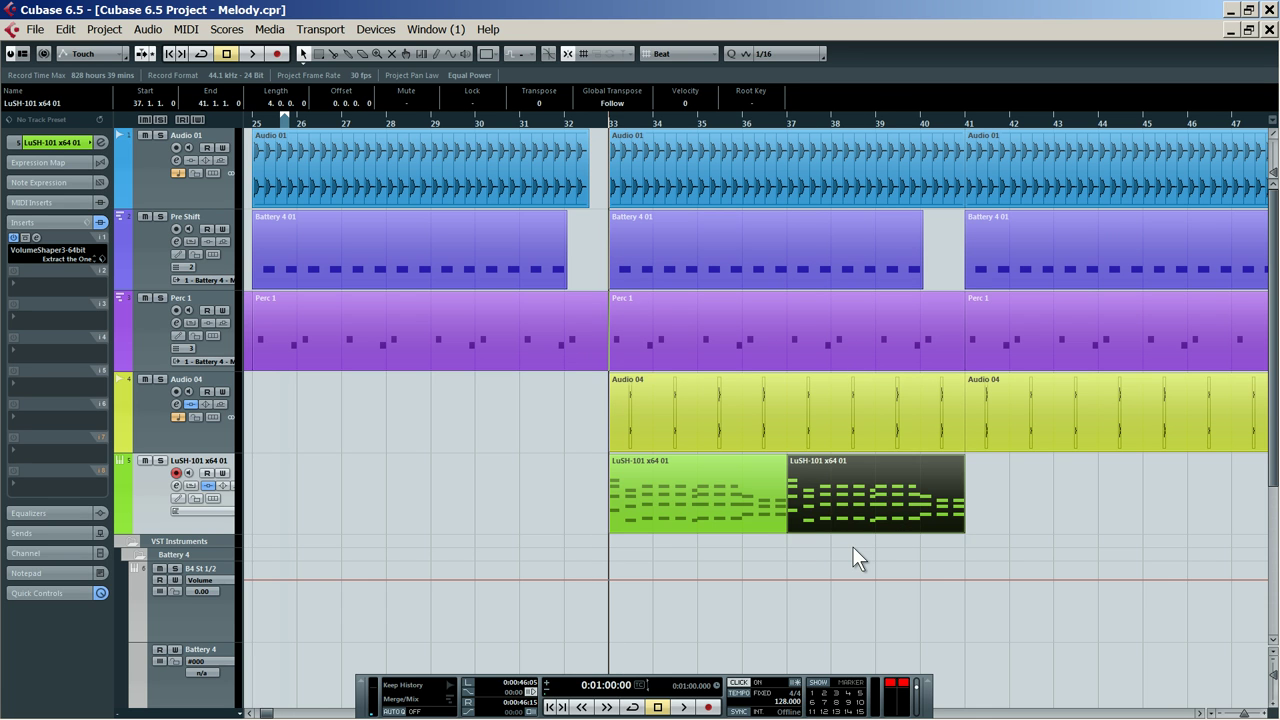
Play back the full arrangement with the metronome click turned off and mute the Perc 1 and Audio 04 tracks
key("space")
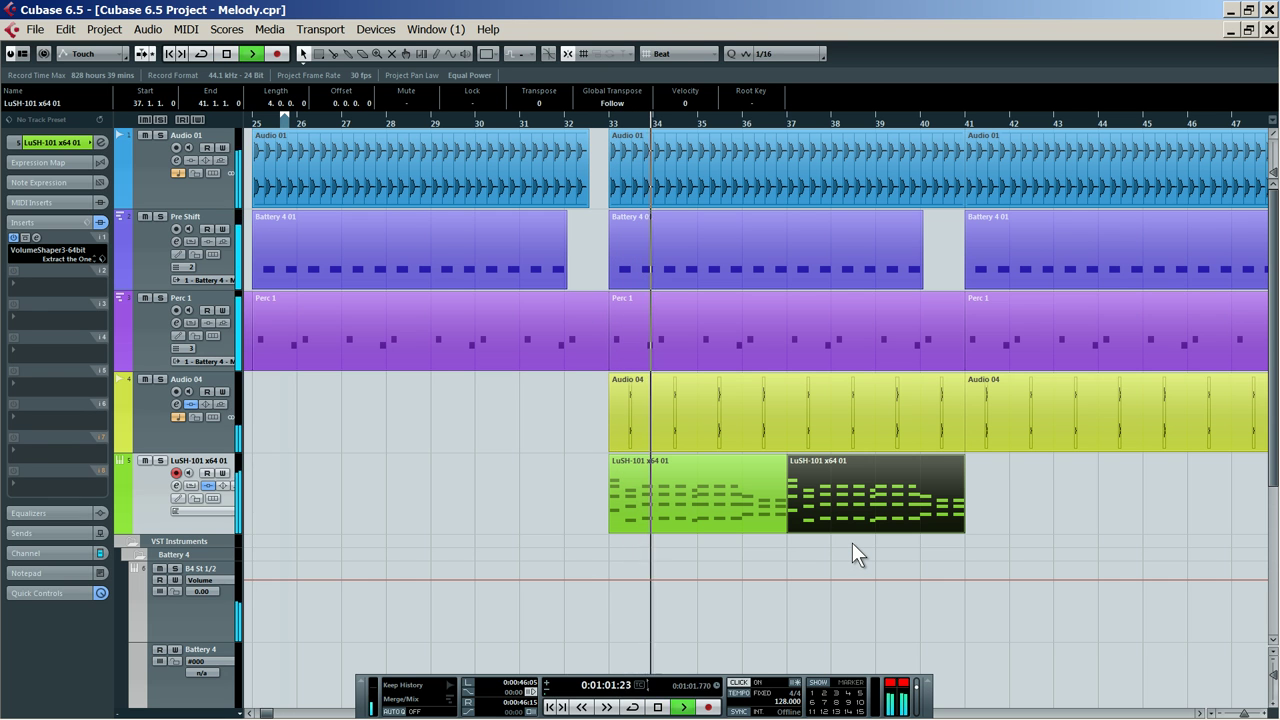
key("c")
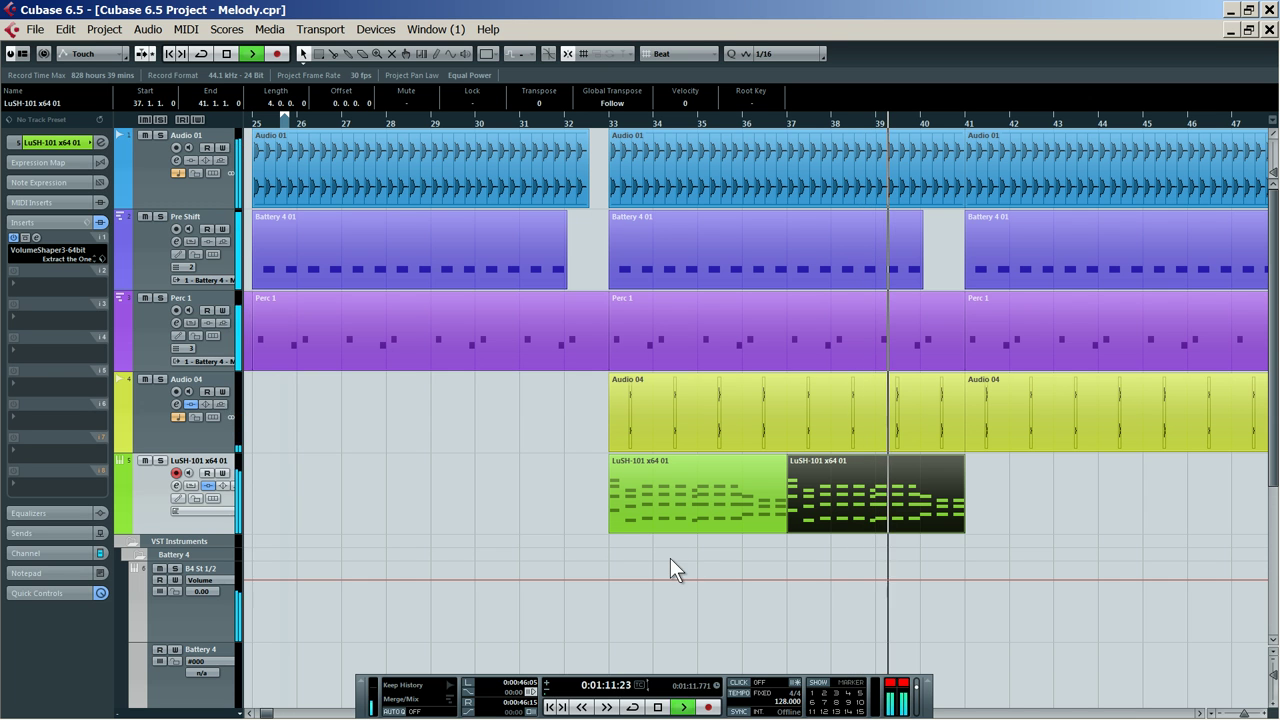
left_click(140, 297)
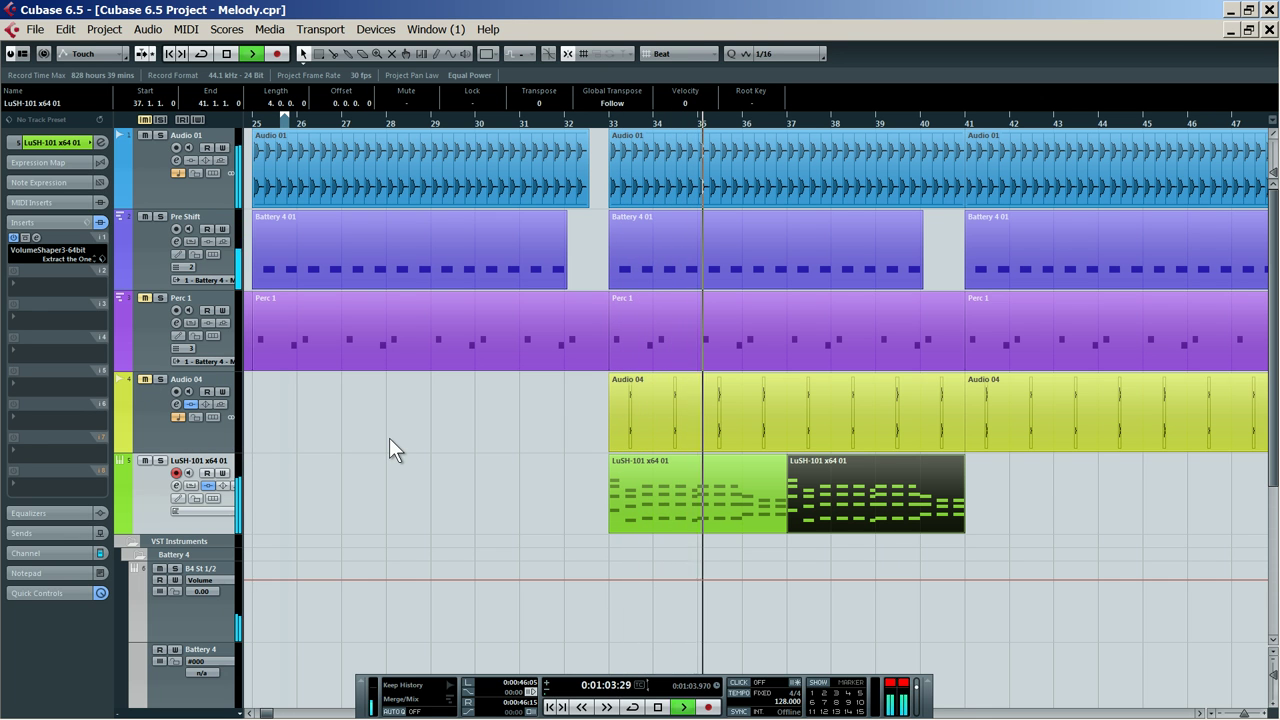
Stop playback and open the first LuSH-101 part in the Key Editor at its last two chords
key("space")
double_click(646, 477)
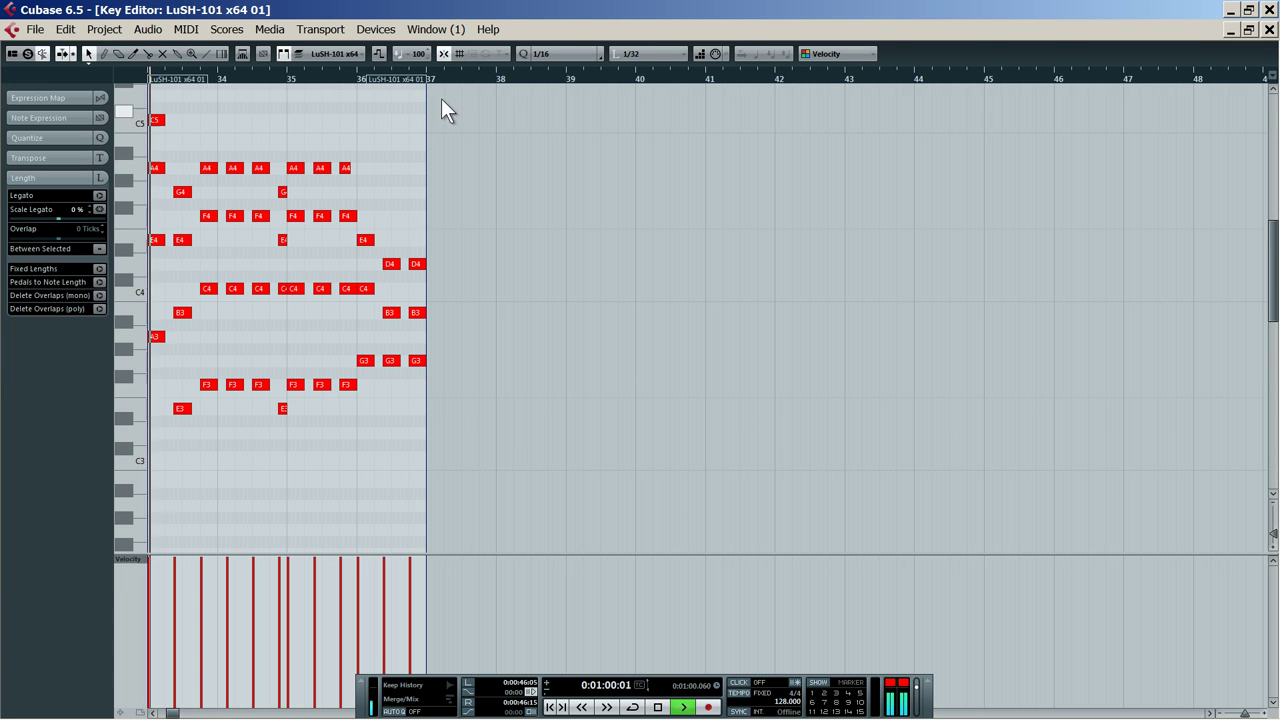
left_click_drag(461, 81, 168, 141)
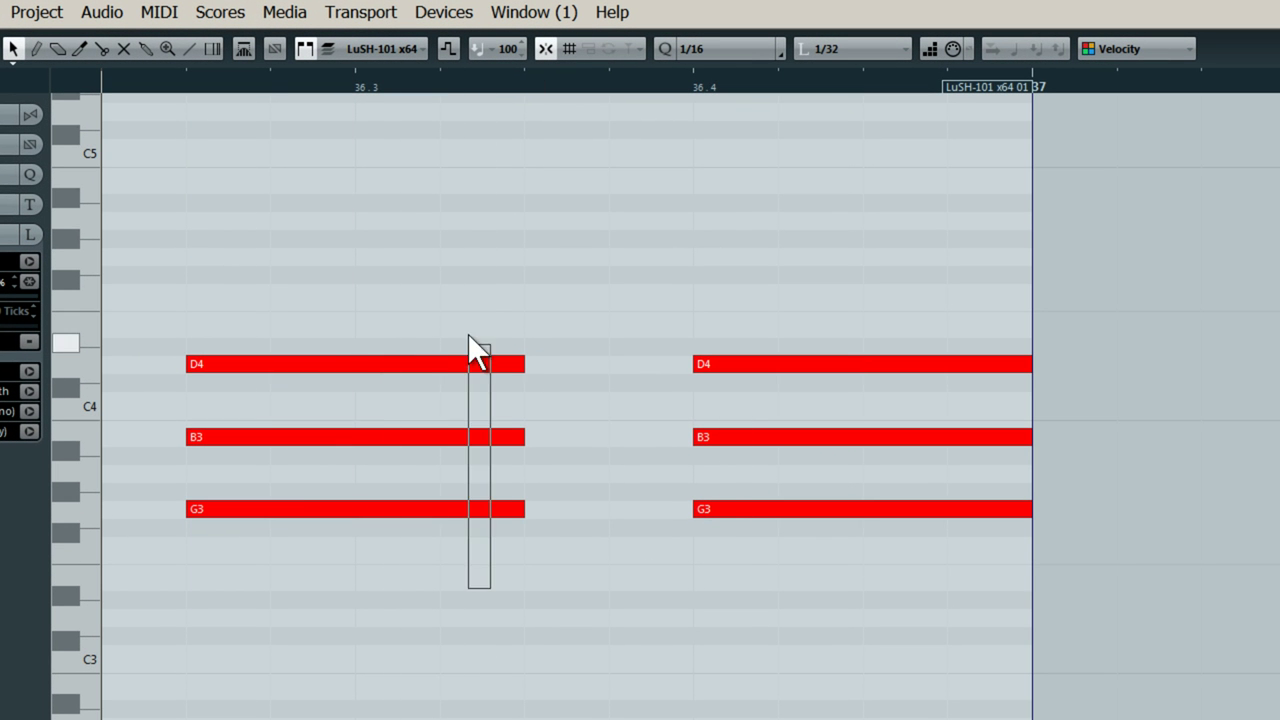
Shorten the second-to-last G3, B3, D4 chord to end at 36.3 and extend the last chord half a beat earlier
left_click_drag(469, 337, 356, 366)
left_click_drag(672, 624, 723, 306)
left_click_drag(698, 367, 510, 395)
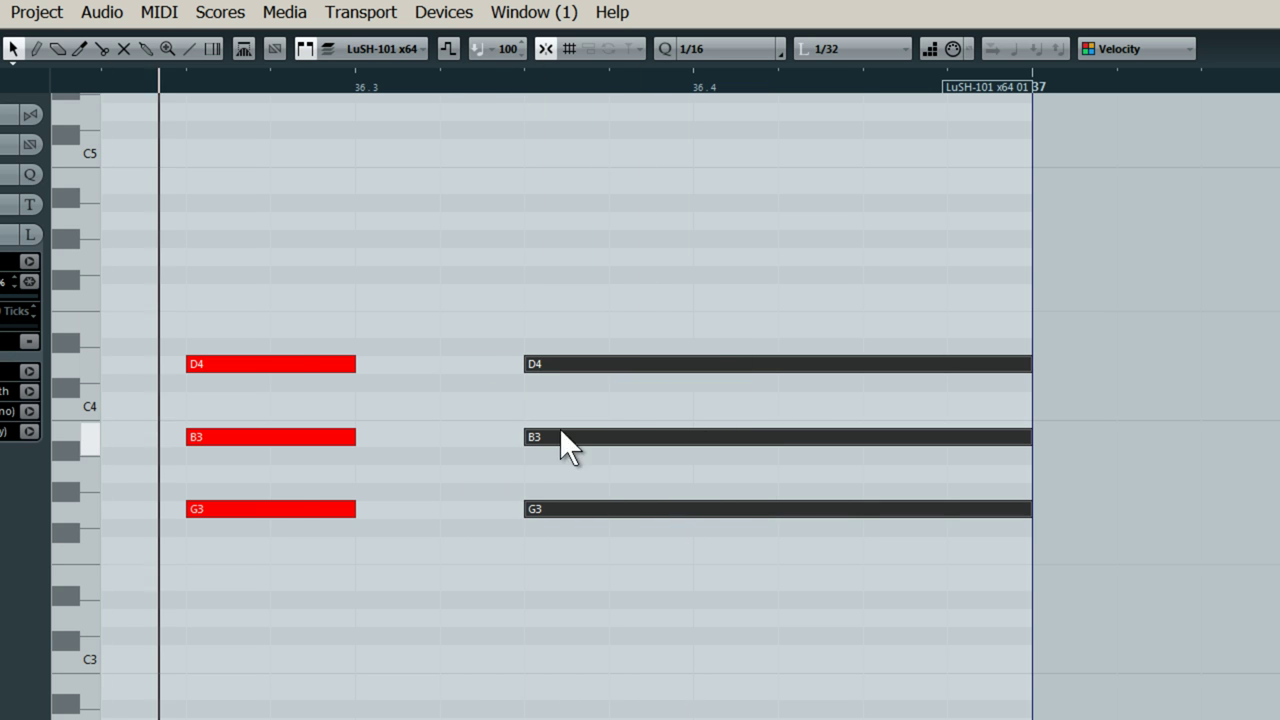
Raise the notes of the last chord in bar 36 to A3, C4 and E4 and play back the ending
left_click(603, 485)
left_click_drag(610, 372, 612, 326)
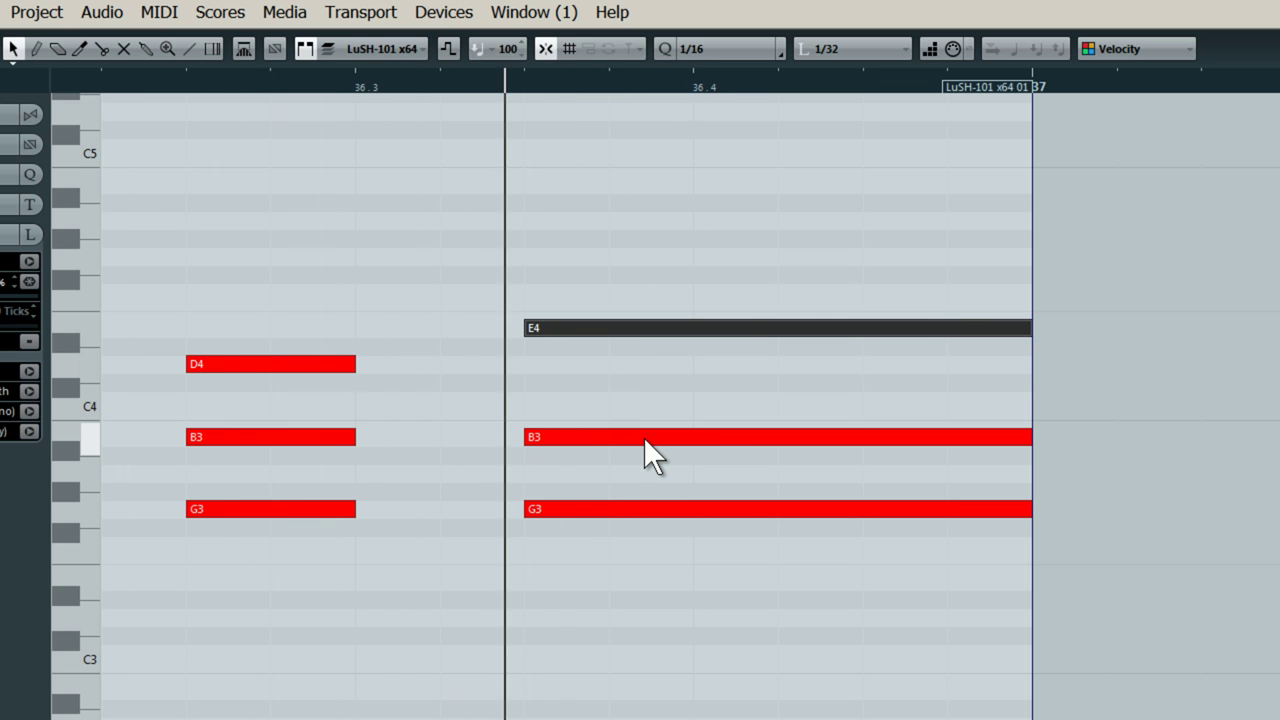
left_click(630, 418)
left_click(628, 438)
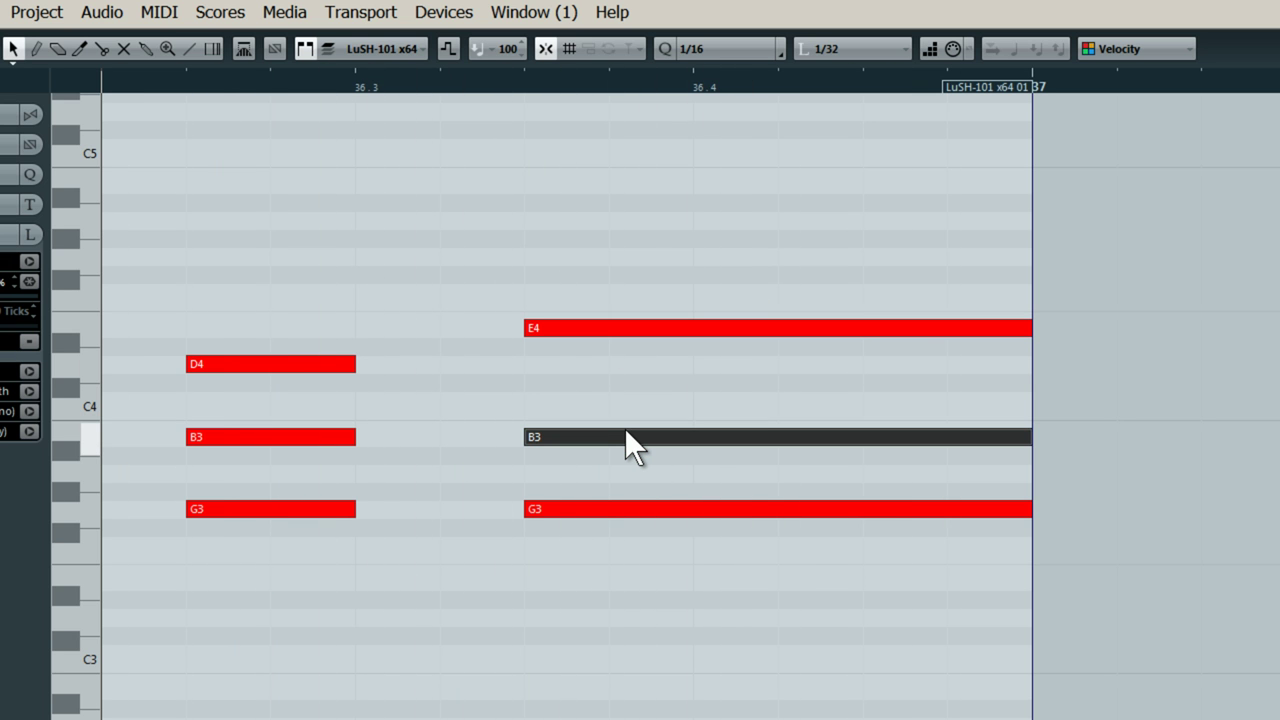
mouse_move(626, 437)
left_mouse_down()
mouse_move(620, 382)
mouse_move(618, 438)
left_mouse_up()
left_click(608, 508)
left_click_drag(607, 505, 622, 420)
left_click(622, 440)
key("space")
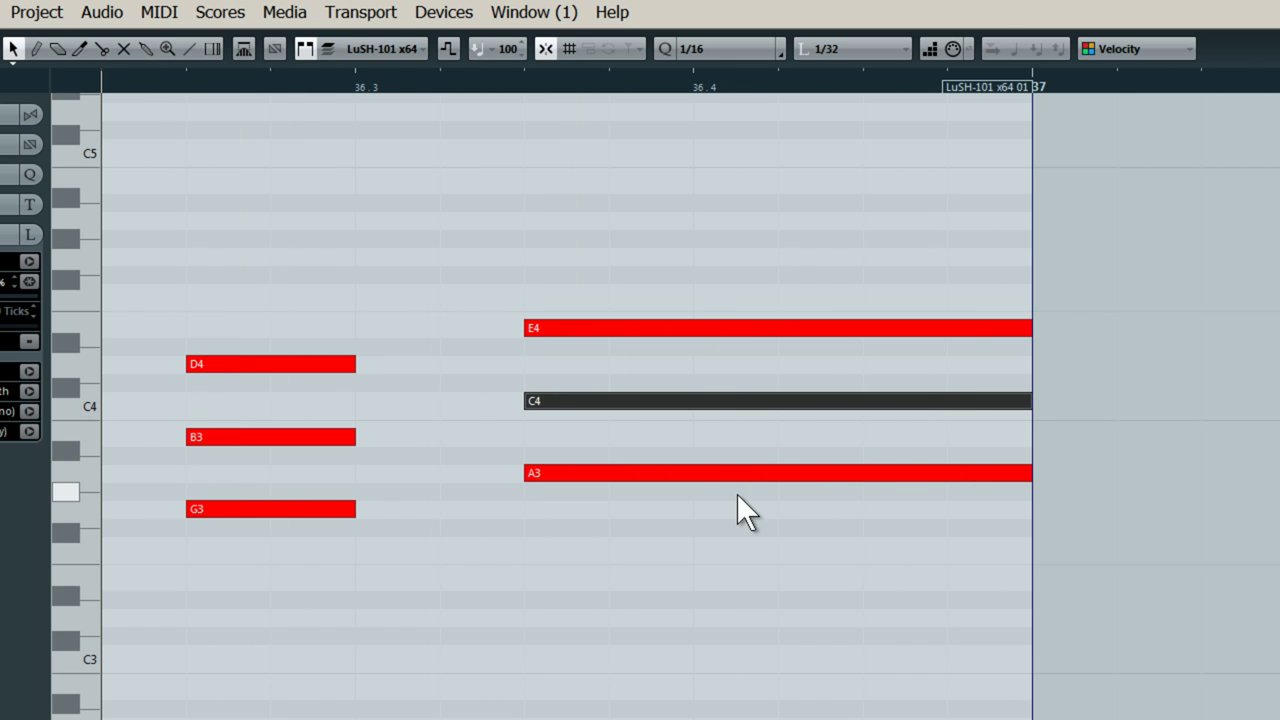
Raise the notes of the last chord in bar 36 further to C4, E4 and G4 and play it back
left_click_drag(686, 522, 649, 252)
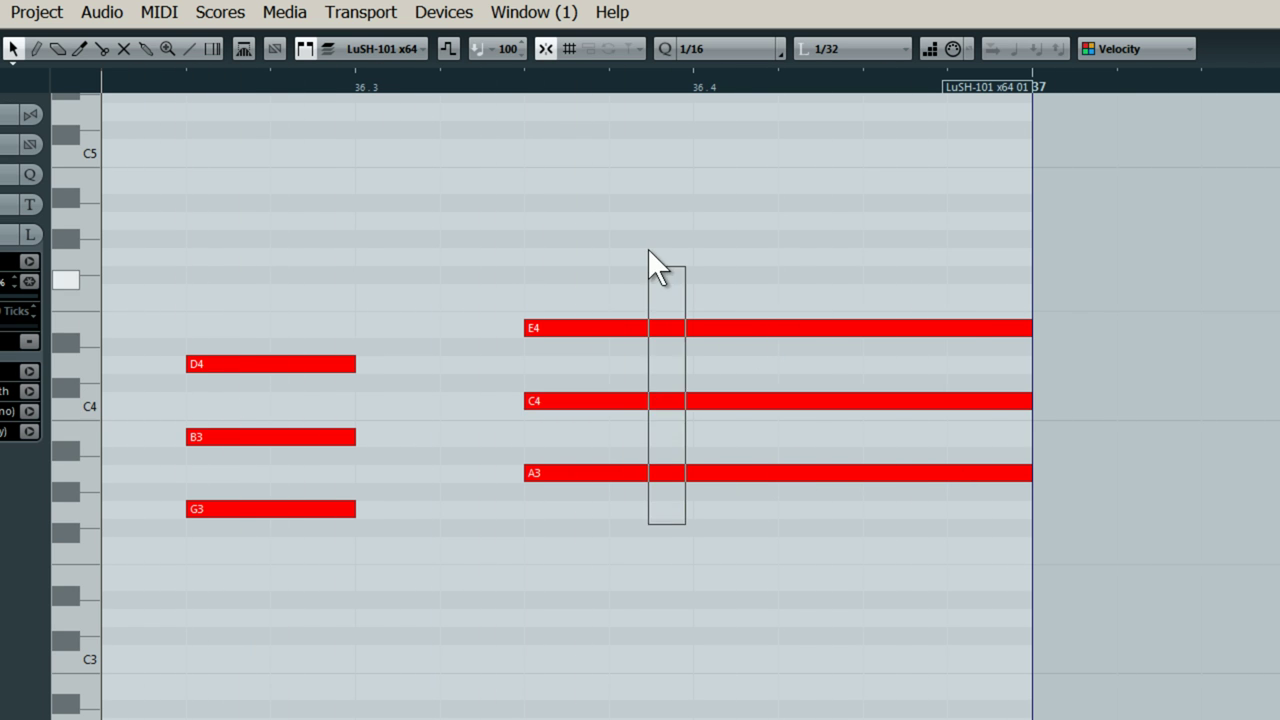
left_click_drag(632, 328, 625, 267)
left_click(657, 428)
left_click(636, 400)
left_click(646, 346)
left_click_drag(647, 324, 648, 322)
key("space")
Start the C4, E4, G4 chord at 36.4, lengthen the G3, B3, D4 chord to one beat and play back the ending
left_click_drag(700, 519, 528, 206)
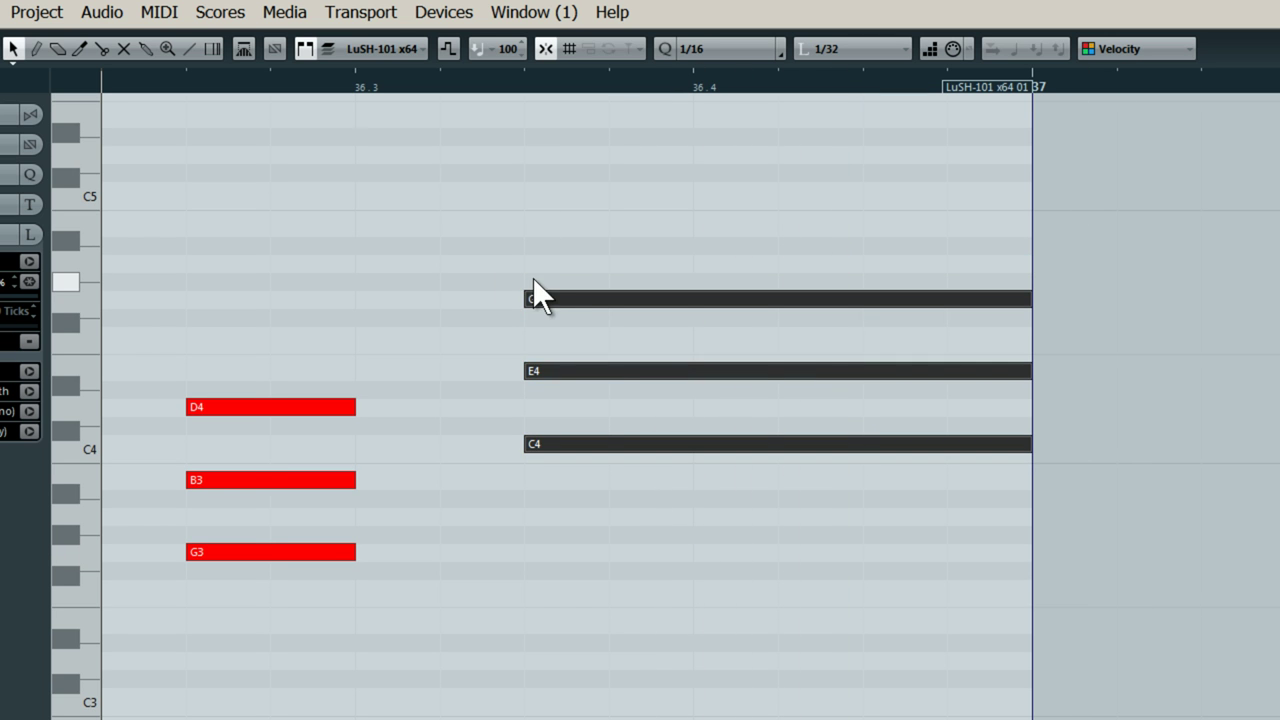
left_click_drag(527, 297, 674, 297)
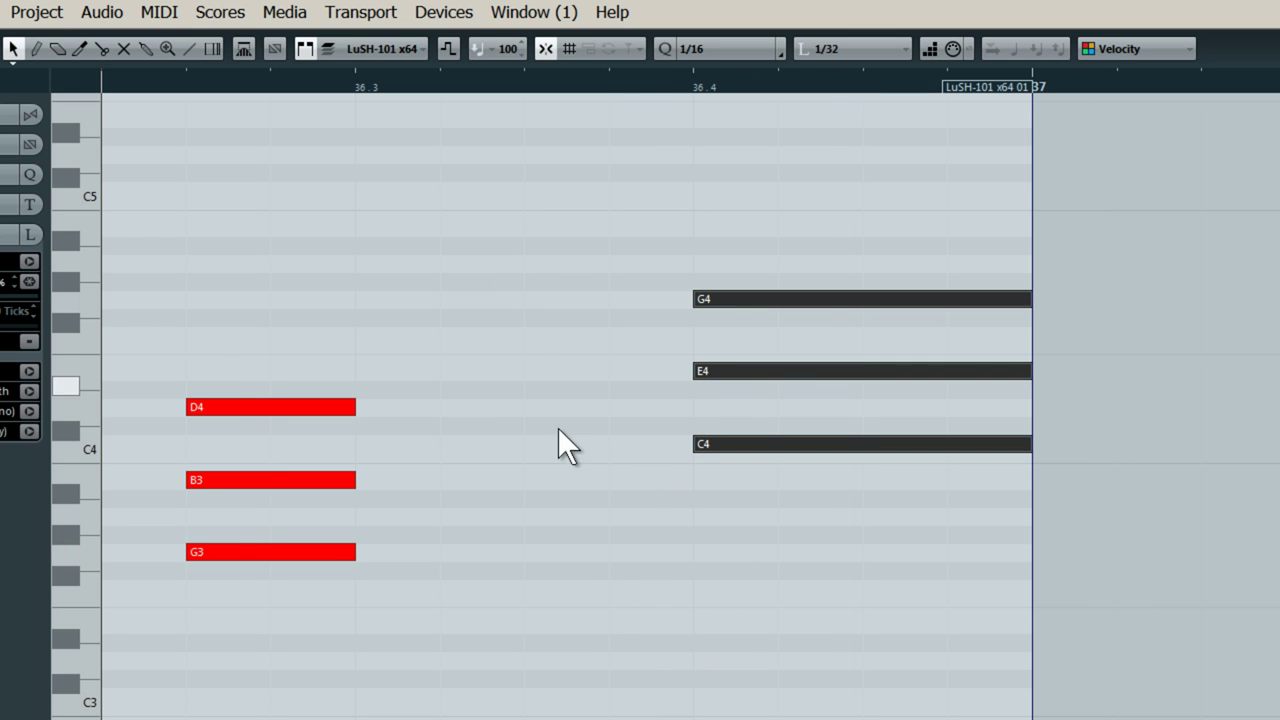
left_click_drag(405, 590, 235, 276)
left_click_drag(354, 393, 513, 395)
key("space")
left_click_drag(609, 76, 253, 168)
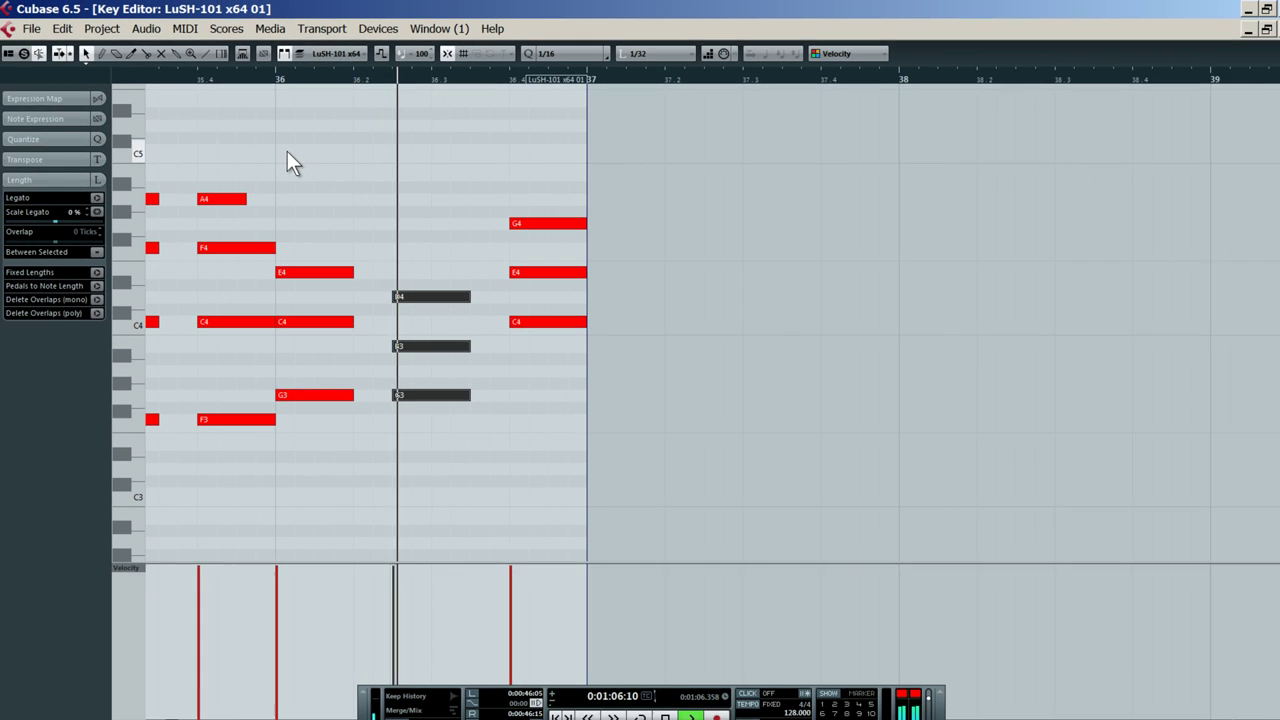
key("space")
Delete the last chord at 36.4, lengthen the G3, B3, D4 chord to about one and a half beats and play back the part
left_click_drag(547, 367, 537, 329)
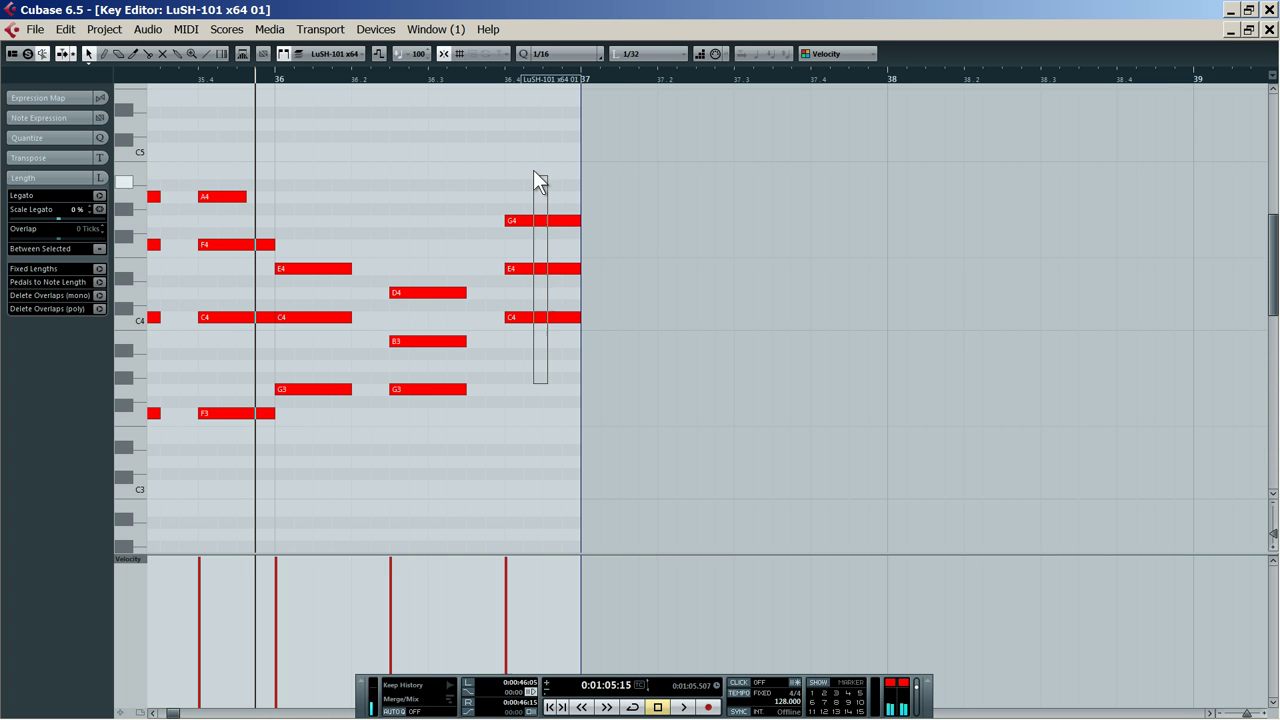
key("Delete")
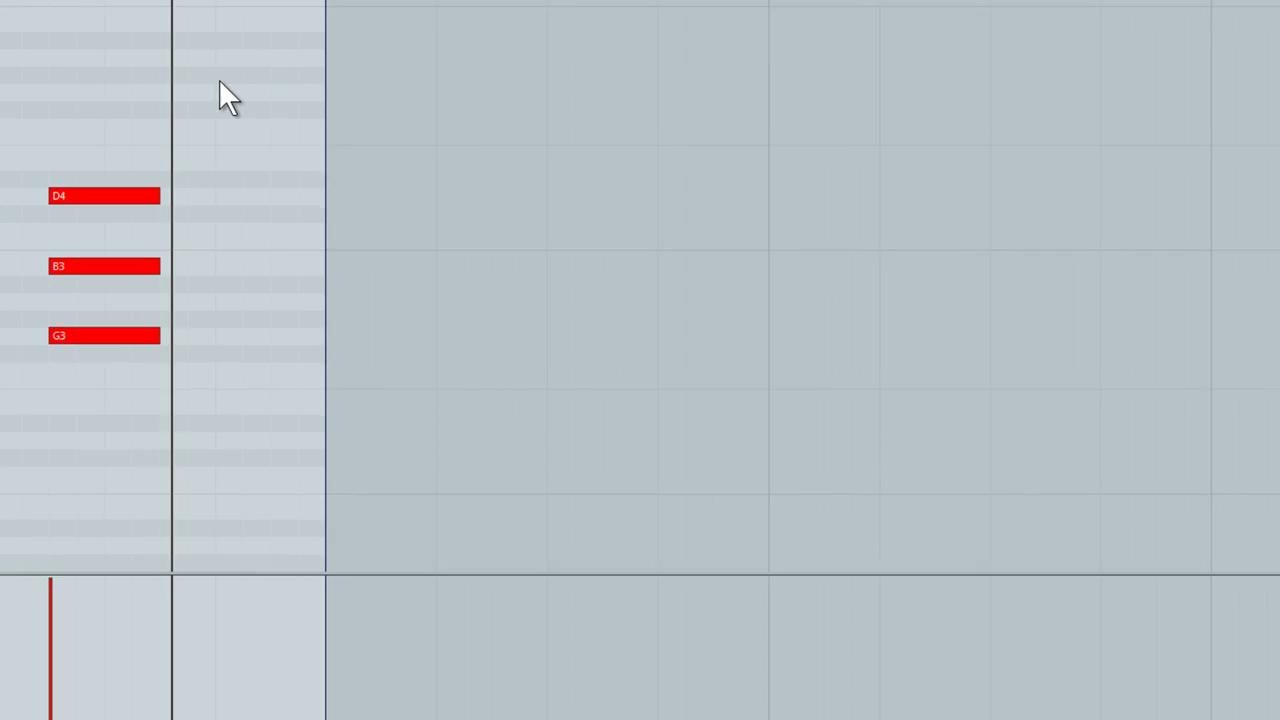
left_click_drag(508, 213, 446, 396)
left_click_drag(92, 340, 177, 338)
key("space")
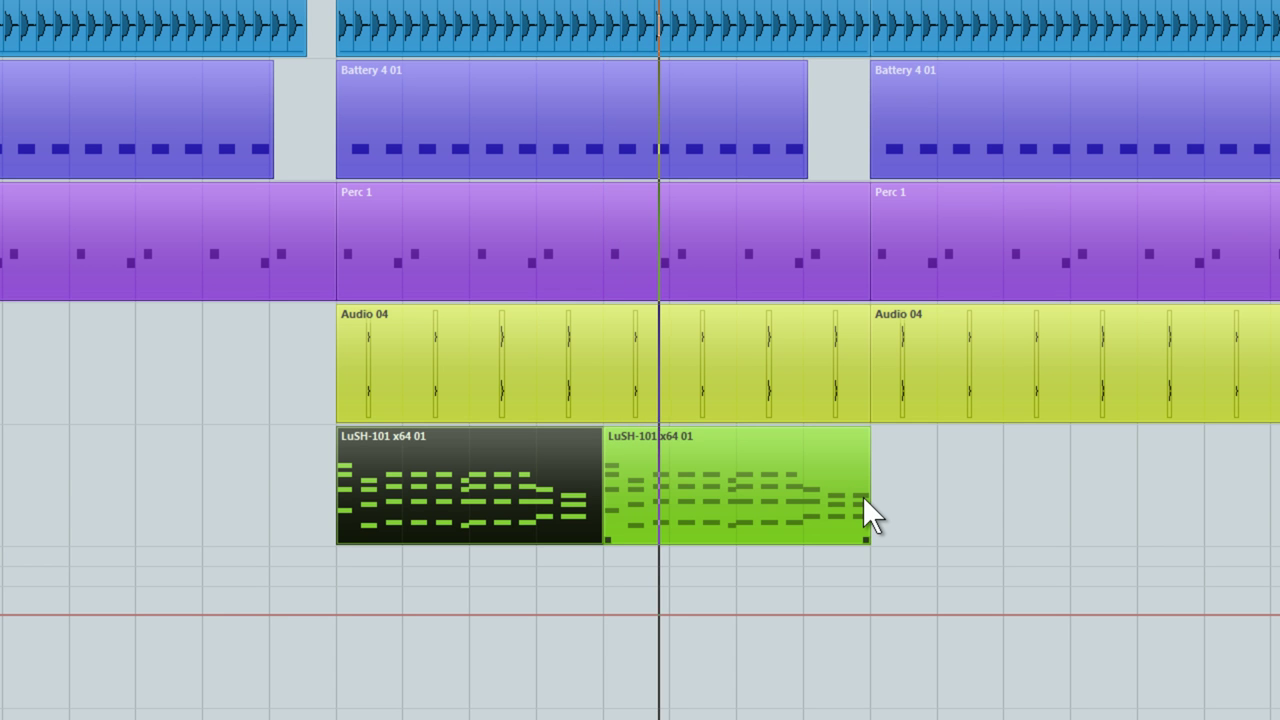
Open the second LuSH-101 part in the Key Editor and play back its ending from bar 40
left_click(833, 513)
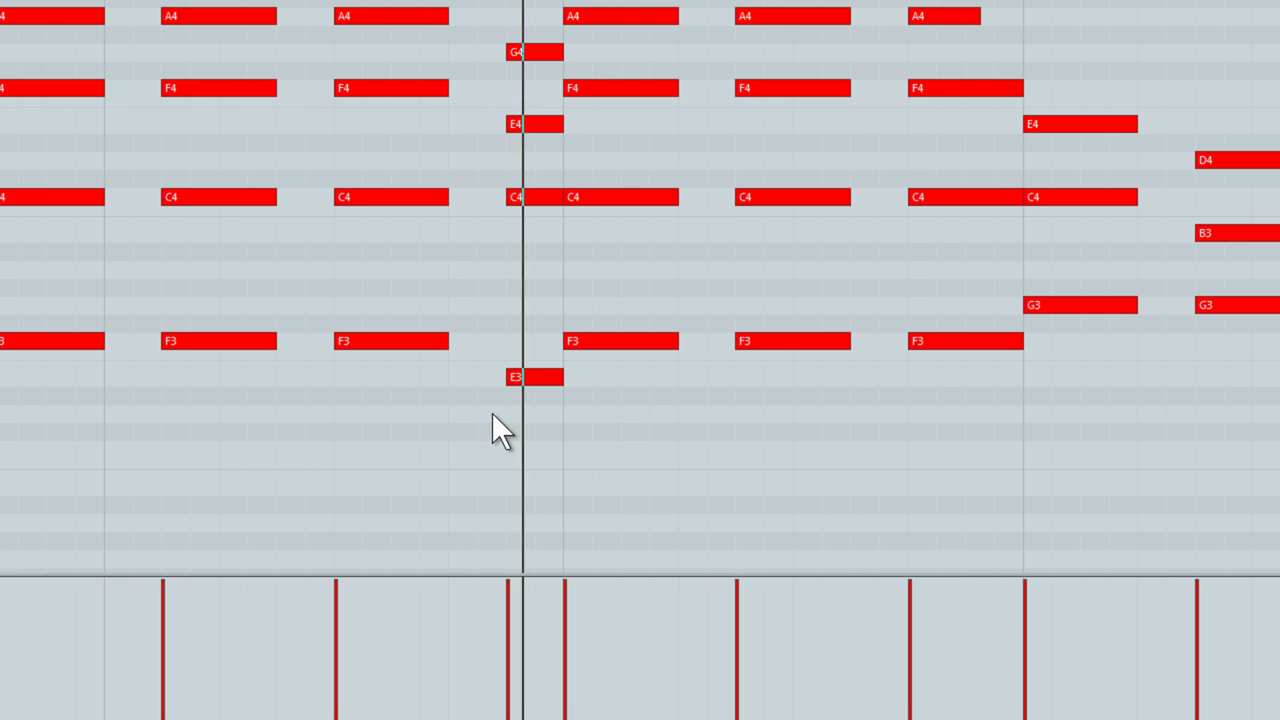
left_click_drag(450, 0, 353, 0)
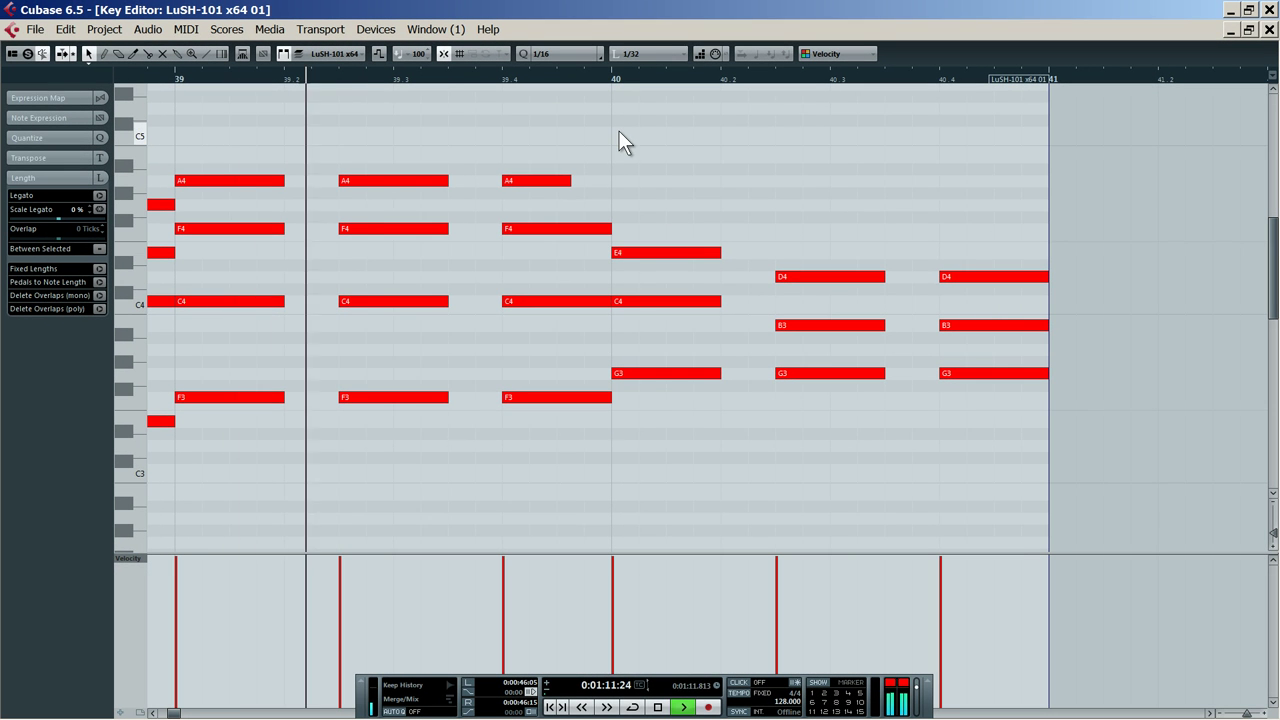
key("space")
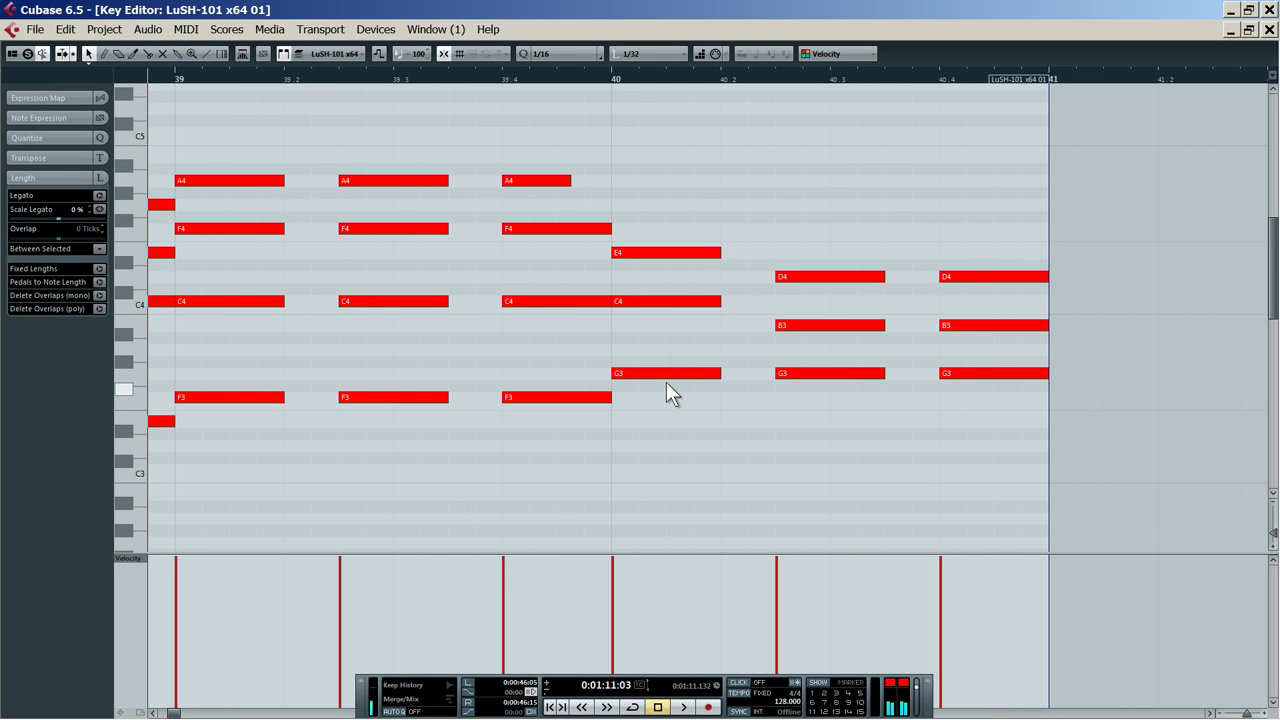
left_click(621, 73)
key("space")
Change the G3, B3, D4 chord between 40.2 and 40.3 to A3, D4 and F4 and play it back from bar 40
left_click_drag(800, 278, 805, 230)
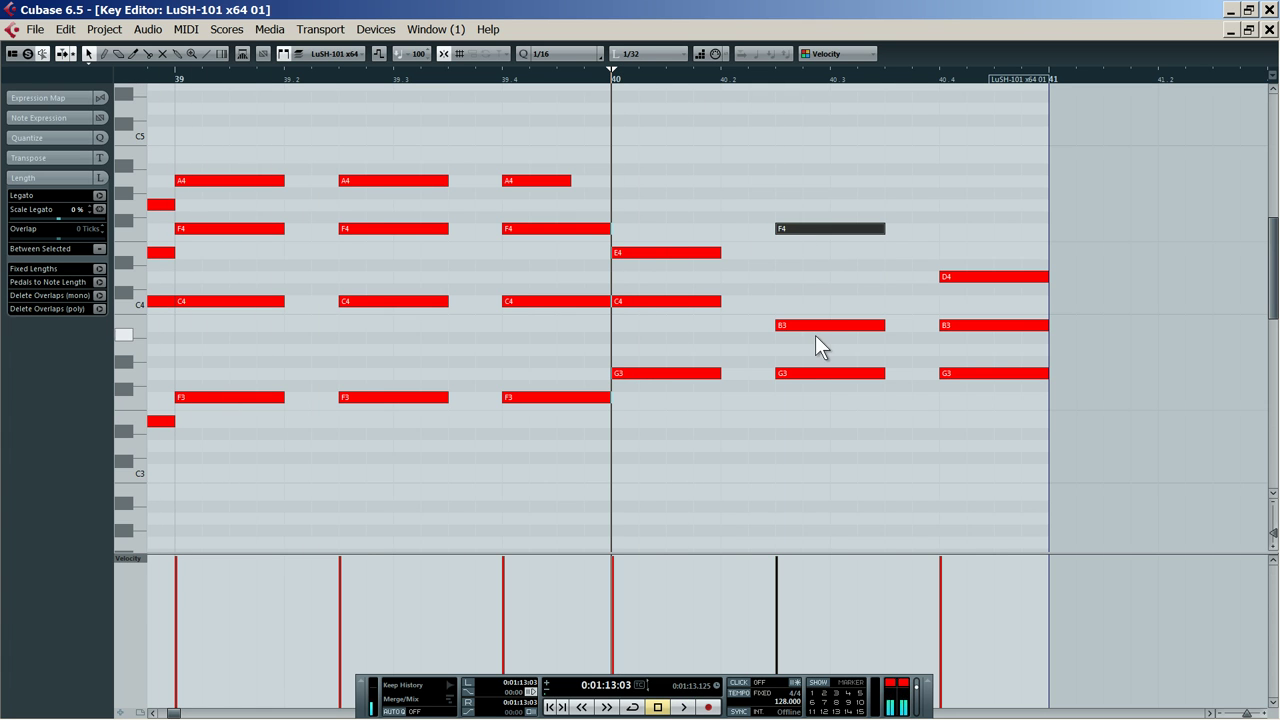
left_click_drag(812, 374, 810, 284)
key("space")
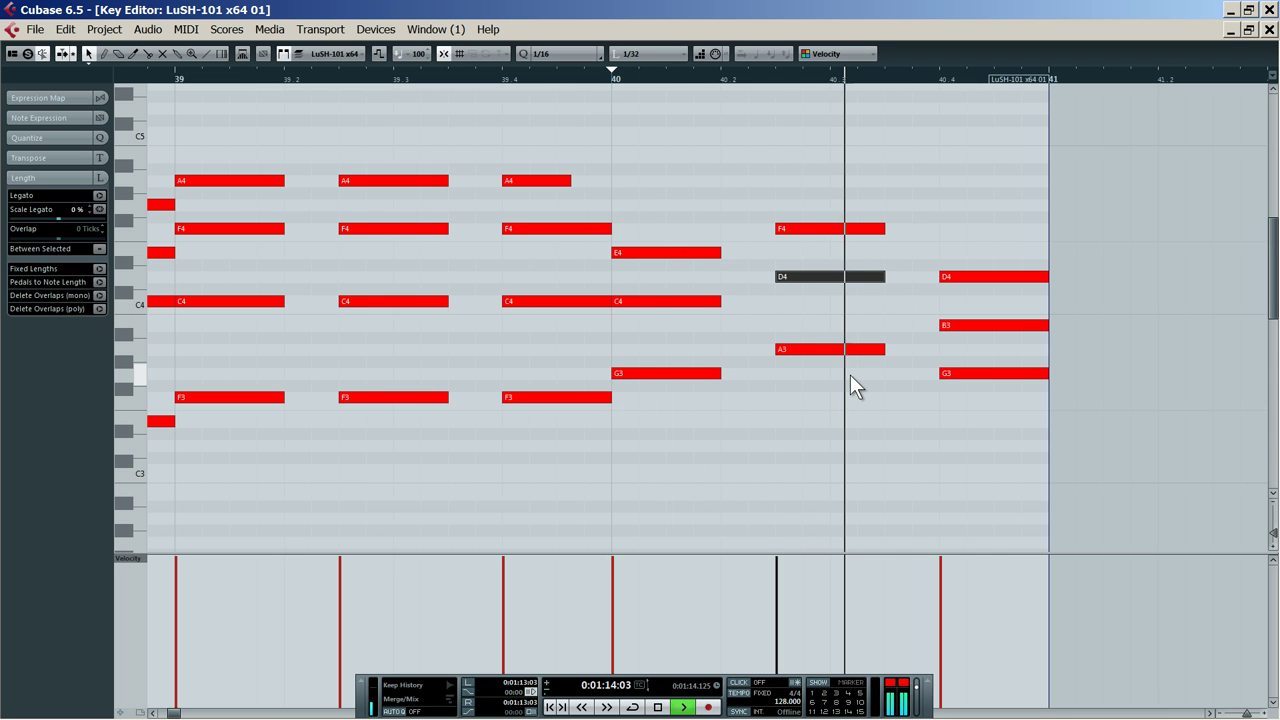
key("space")
Delete the G3, B3, D4 chord at 40.4, lengthen the preceding A3, D4, F4 chord to one and a half beats and play it back
left_click_drag(963, 420, 989, 232)
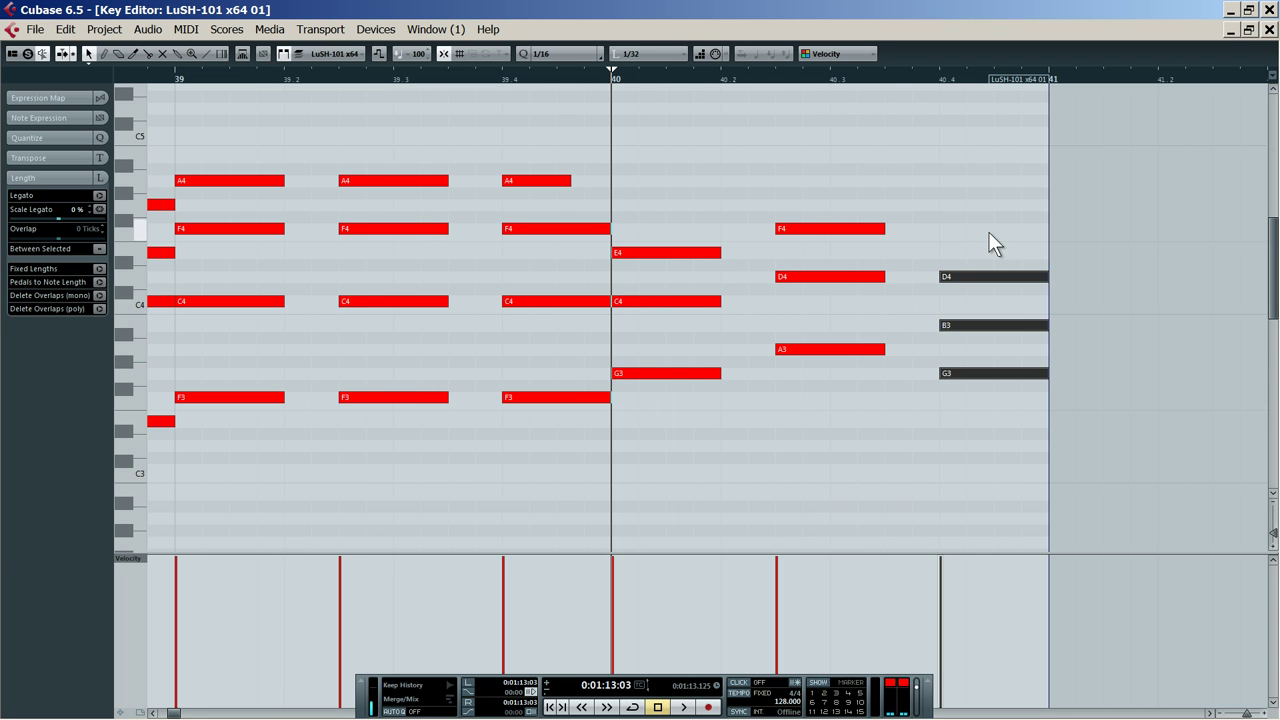
key("Delete")
left_click_drag(887, 418, 938, 237)
key("space")
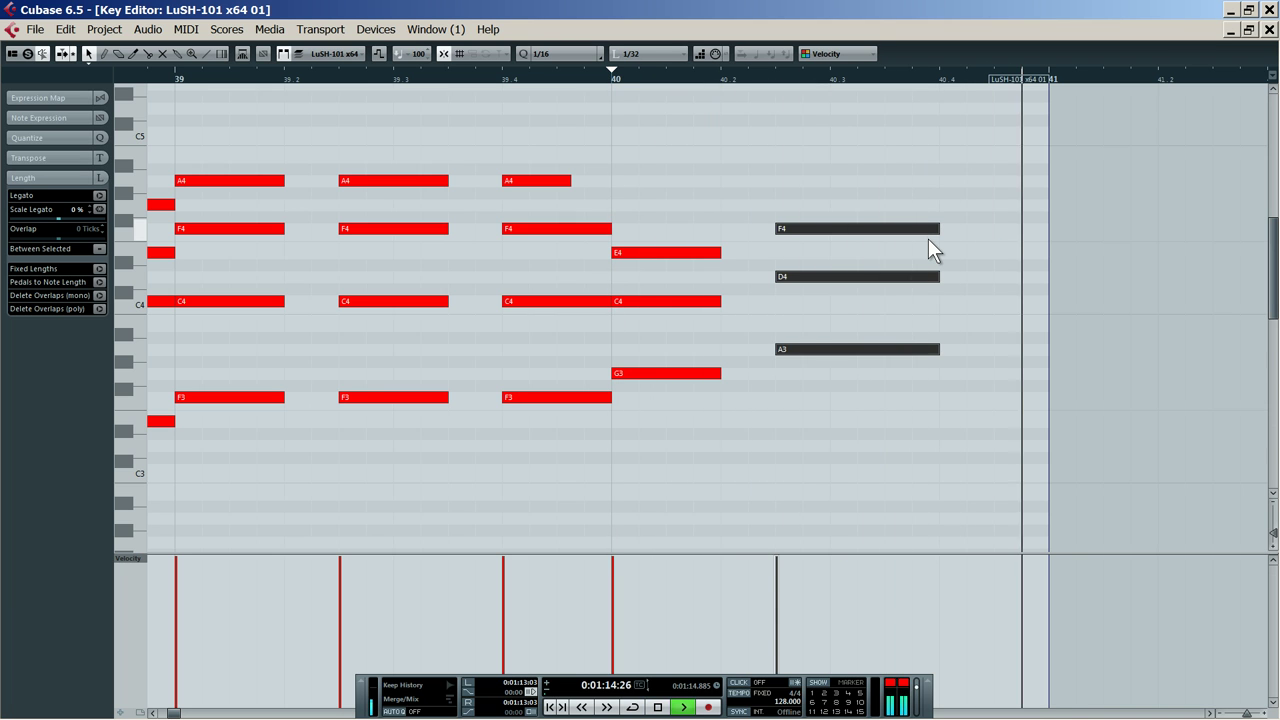
key("space")
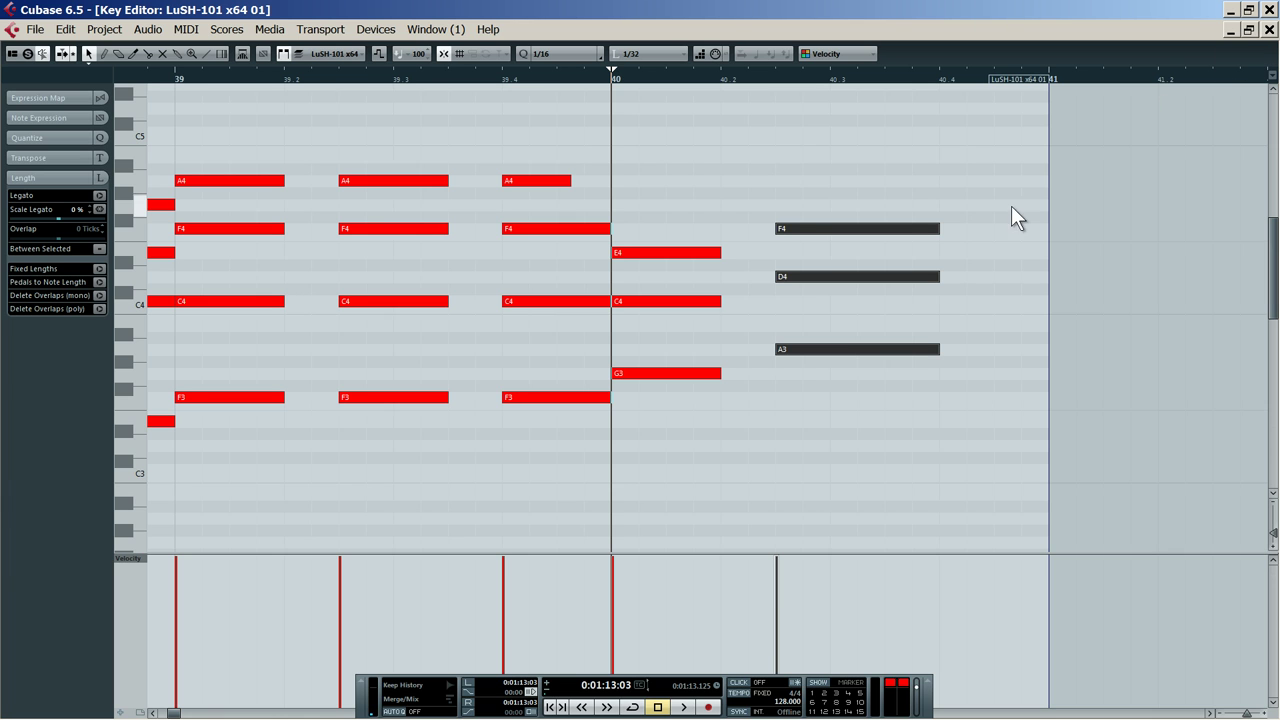
key("space")
key("space")
Restore the A3, D4, F4 chord to one beat, place a copy of it at 40.4 and play the ending back
left_click_drag(936, 231, 1039, 228)
key("space")
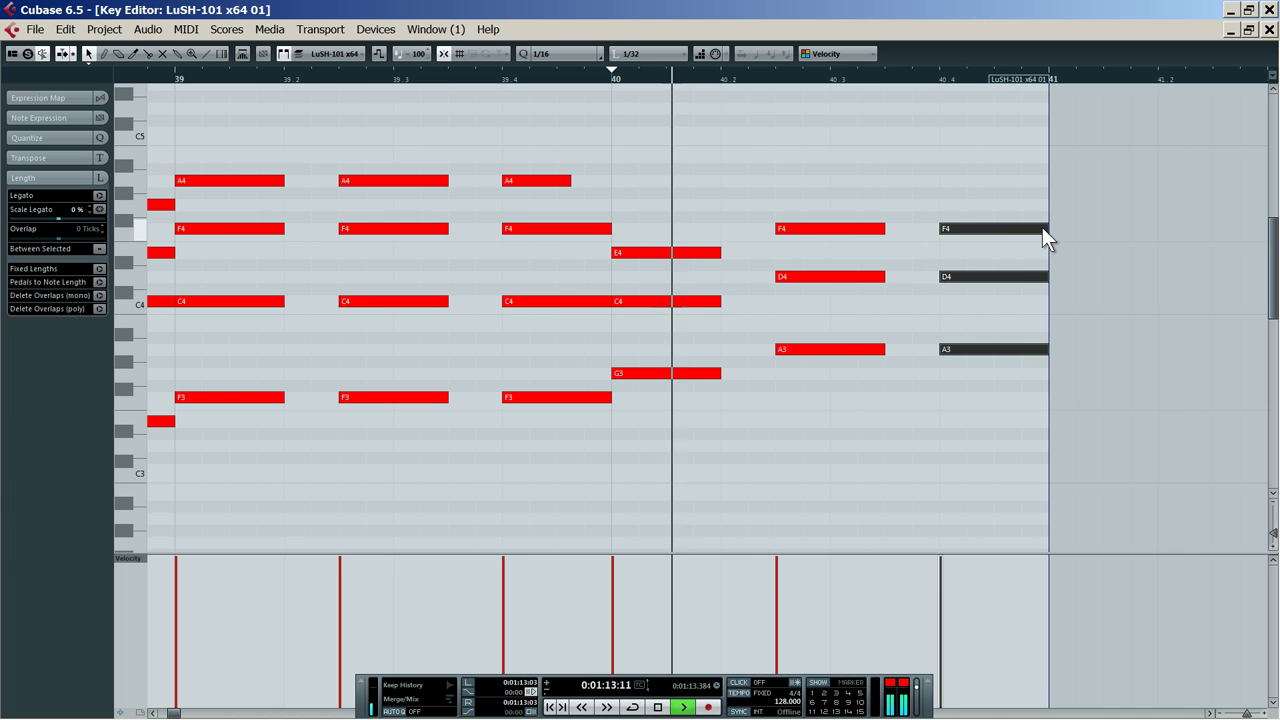
key("space")
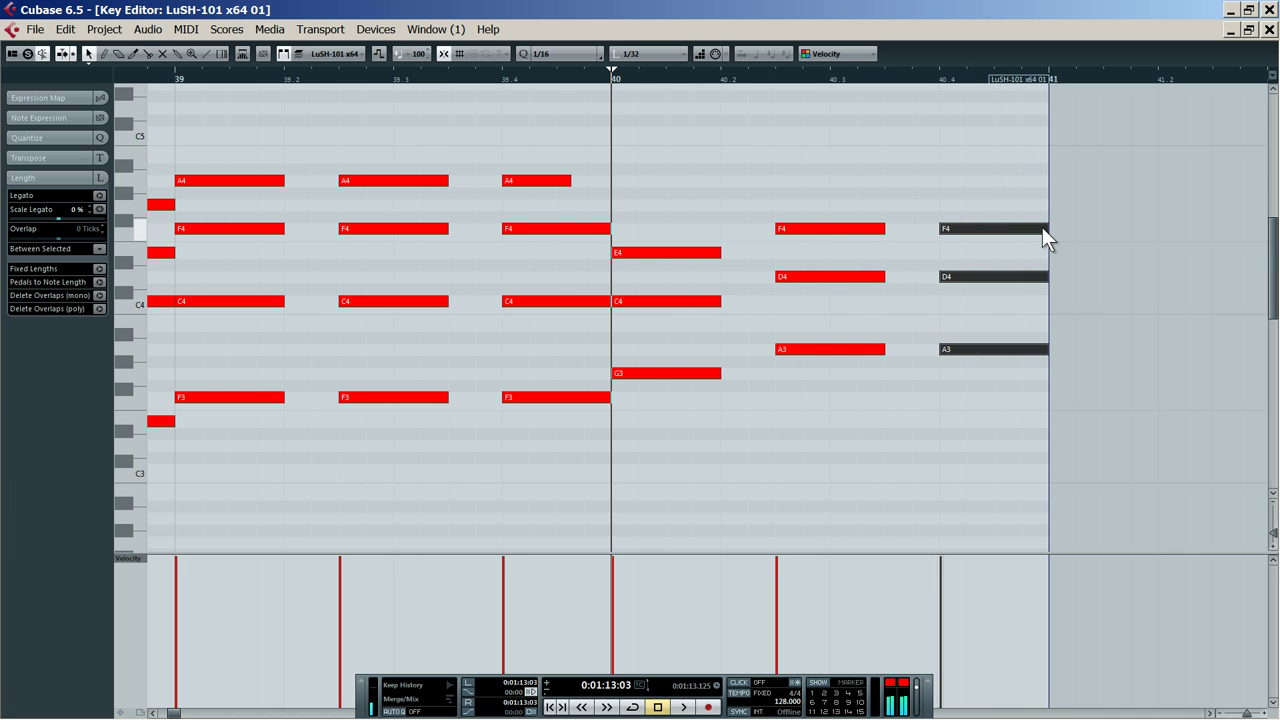
Shorten the copied chord at 40.4 to three quarters of a beat, audition it from bar 40 and close the Key Editor
left_click_drag(1042, 227, 1020, 250)
key("space")
key("space")
key("space")
key("space")
key("space")
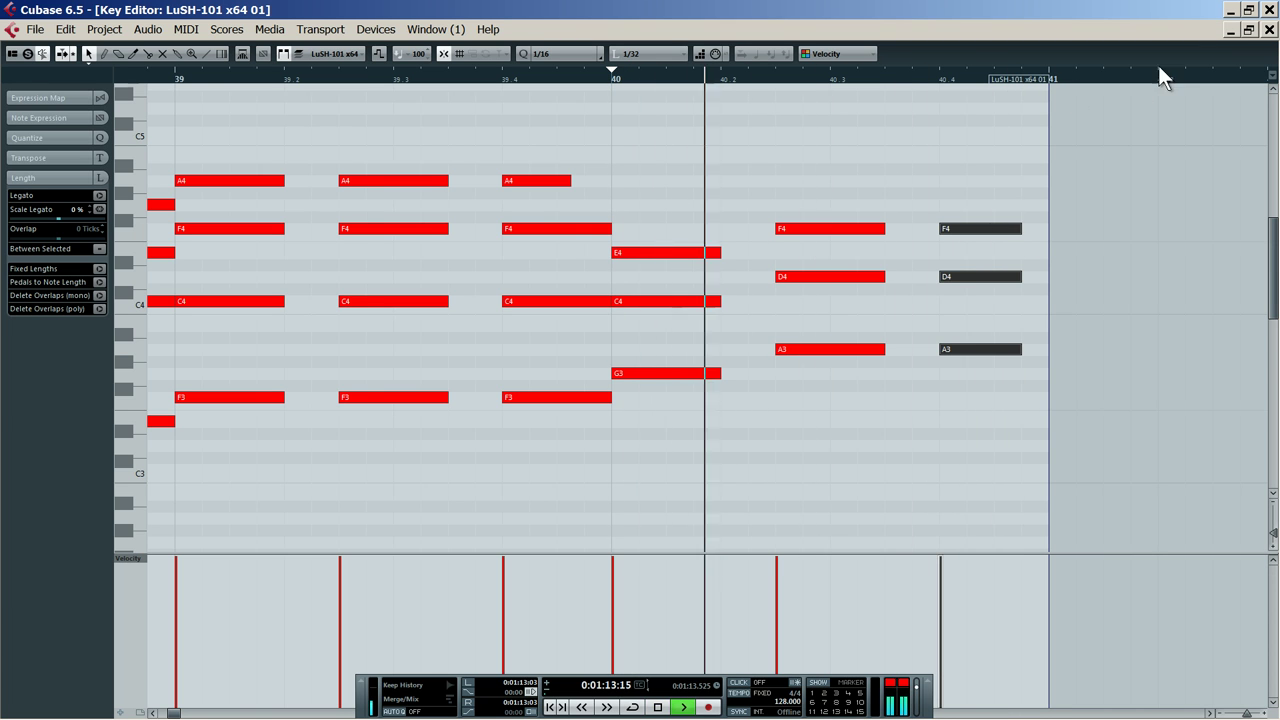
key("space")
left_click(1269, 30)
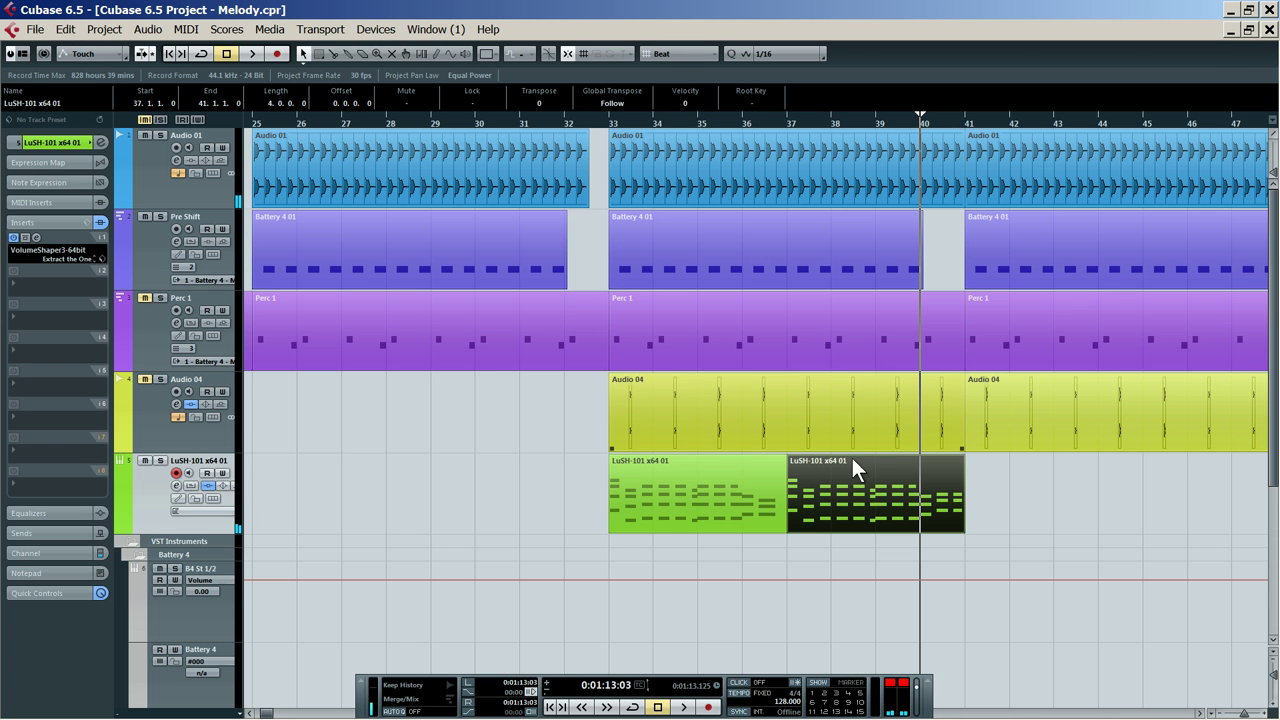
Recheck the second LuSH-101 part's ending in the Key Editor and glue the two LuSH-101 parts into one
double_click(849, 484)
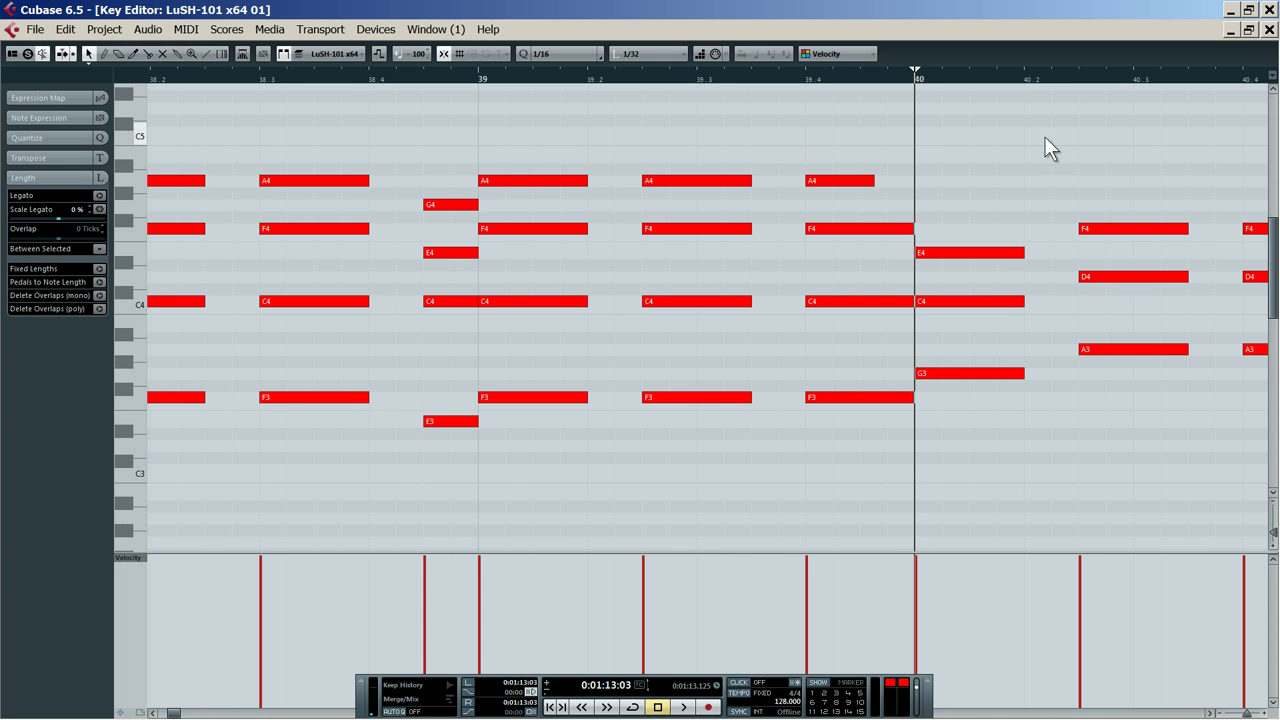
left_click(1269, 30)
left_click(264, 450)
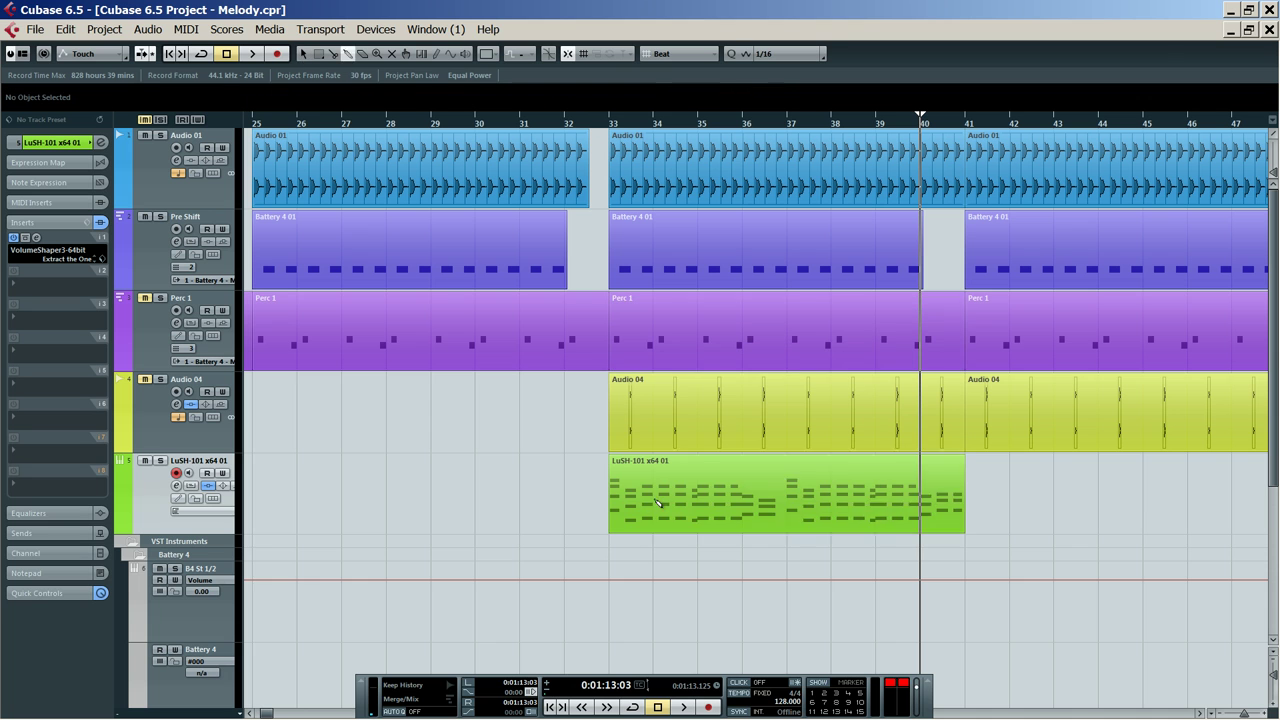
Turn off the FX 1 reverb in LuSH-101's master mixer, switch the FX 2 delay on while playing from bar 33, and close the instrument
left_click(614, 119)
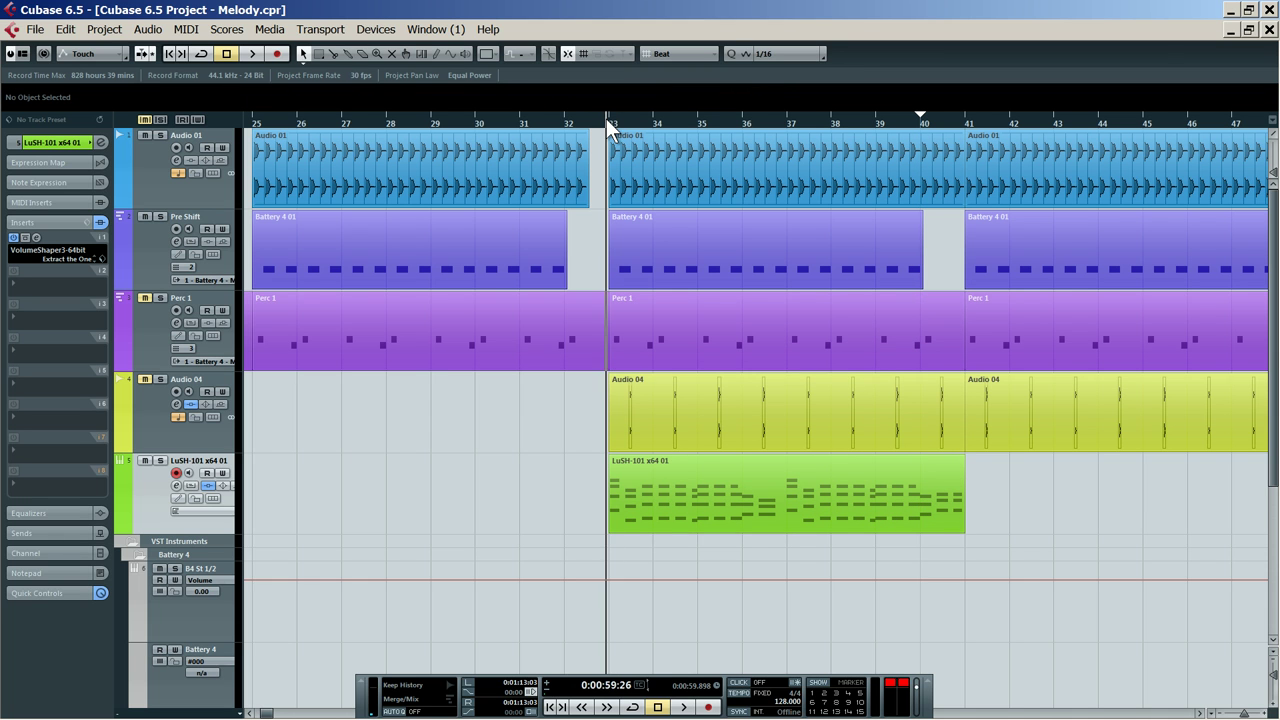
left_click(69, 146)
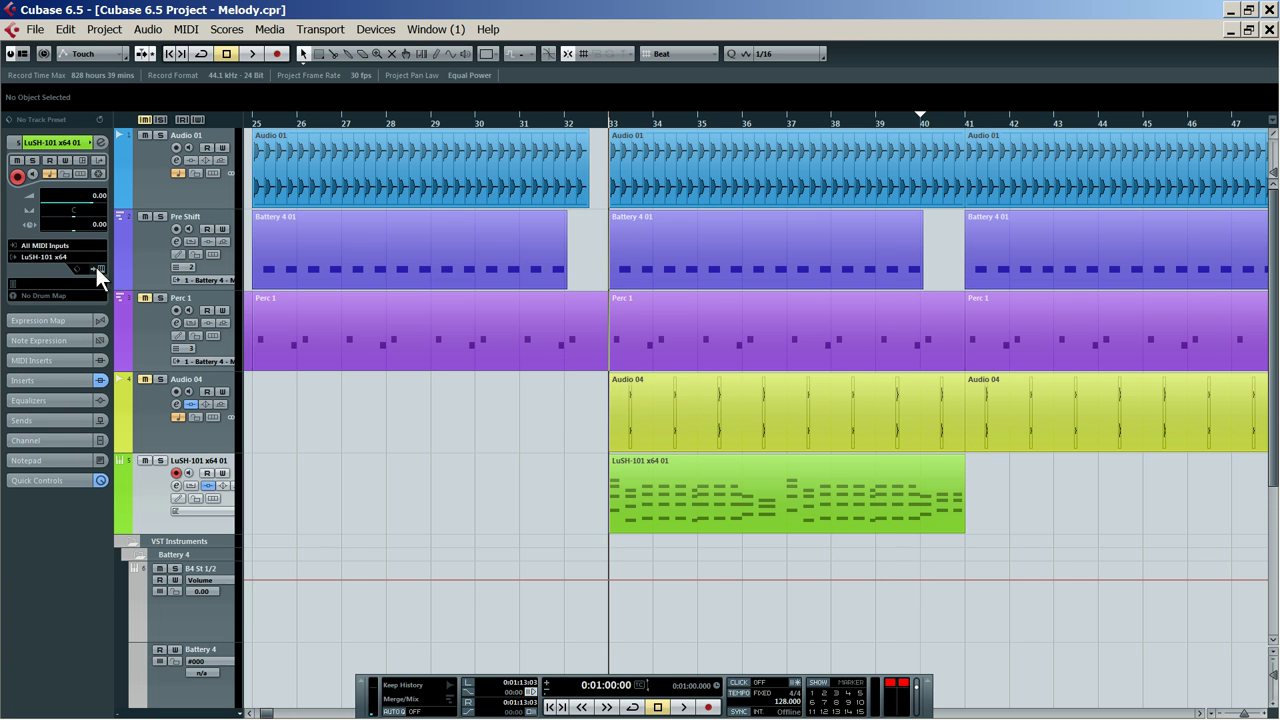
left_click(97, 268)
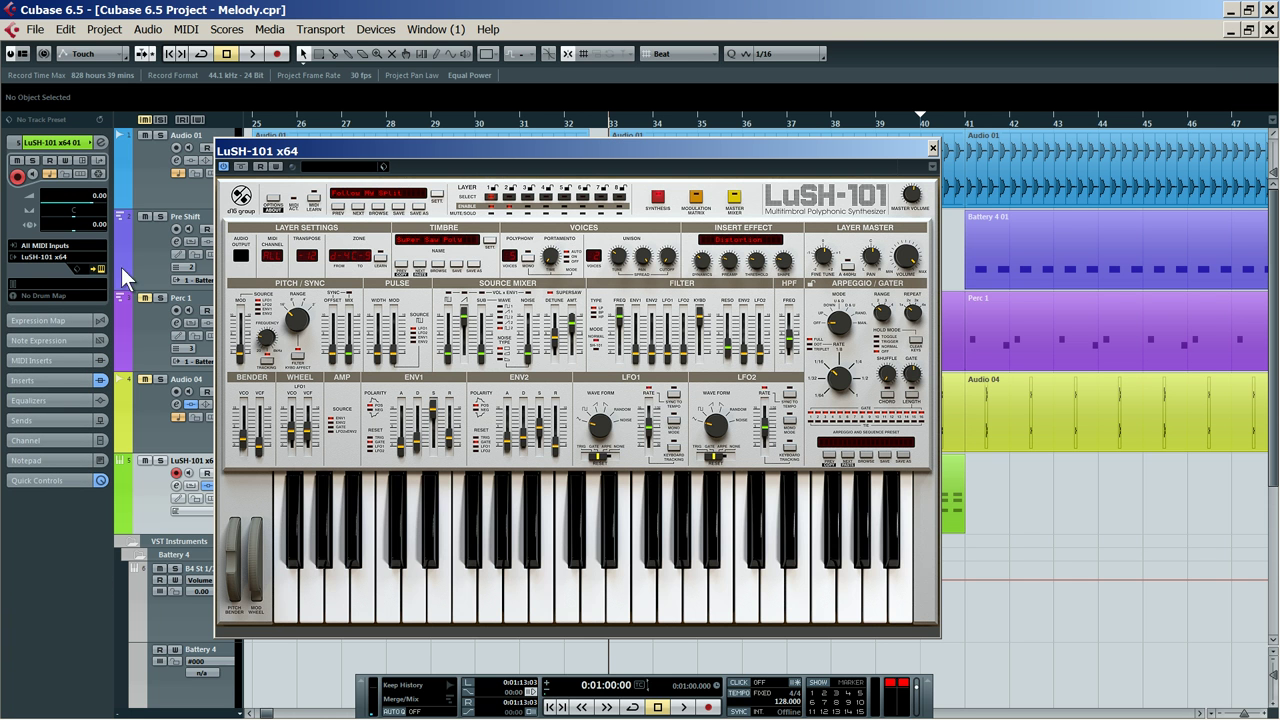
left_click(736, 199)
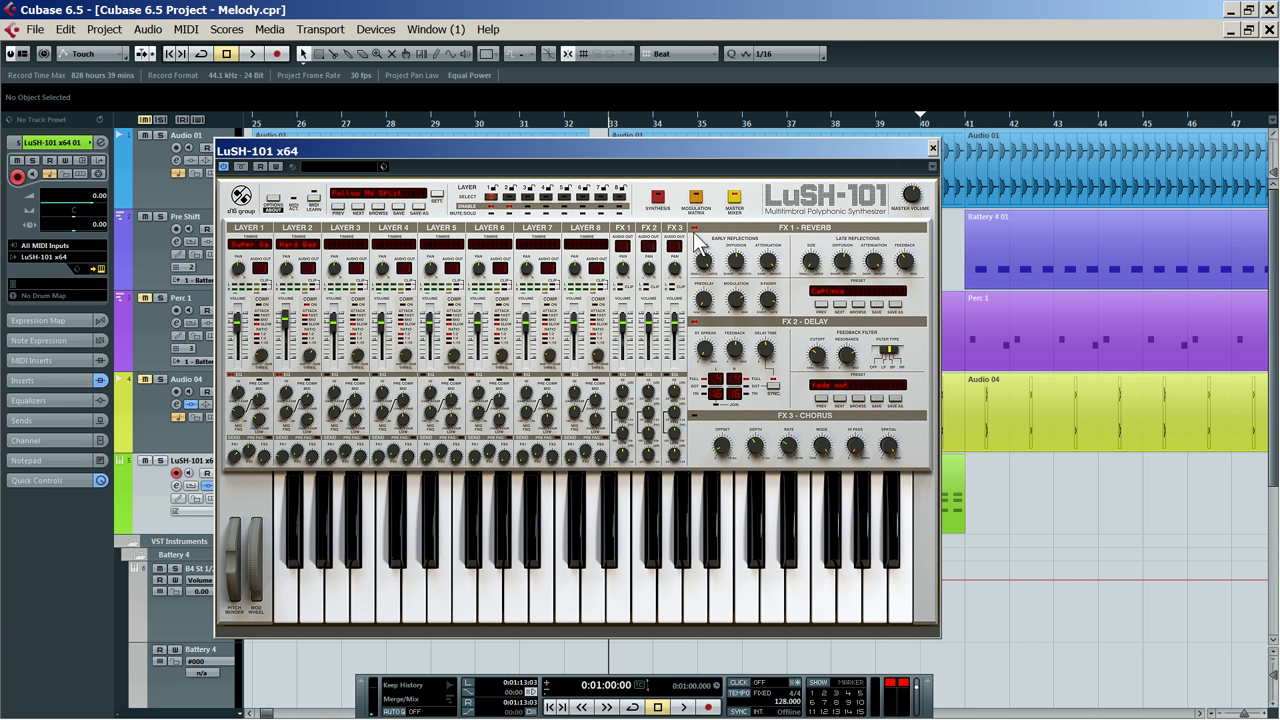
key("space")
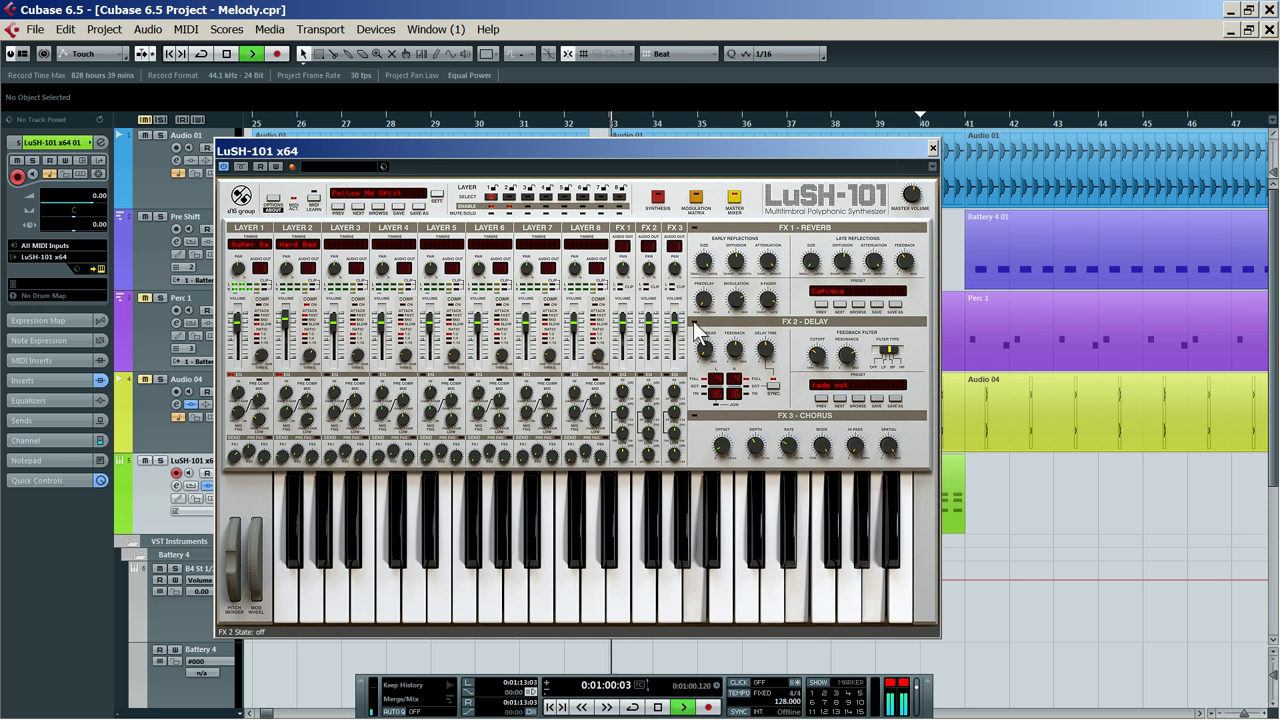
left_click(694, 322)
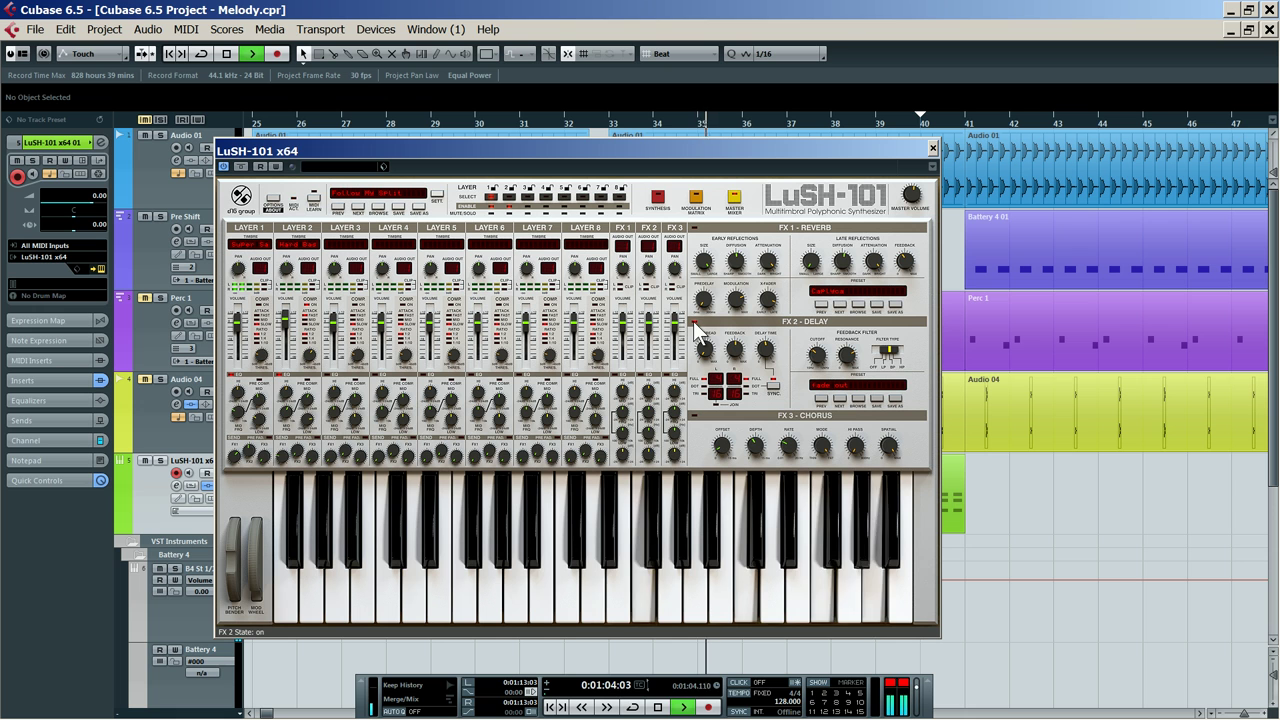
key("space")
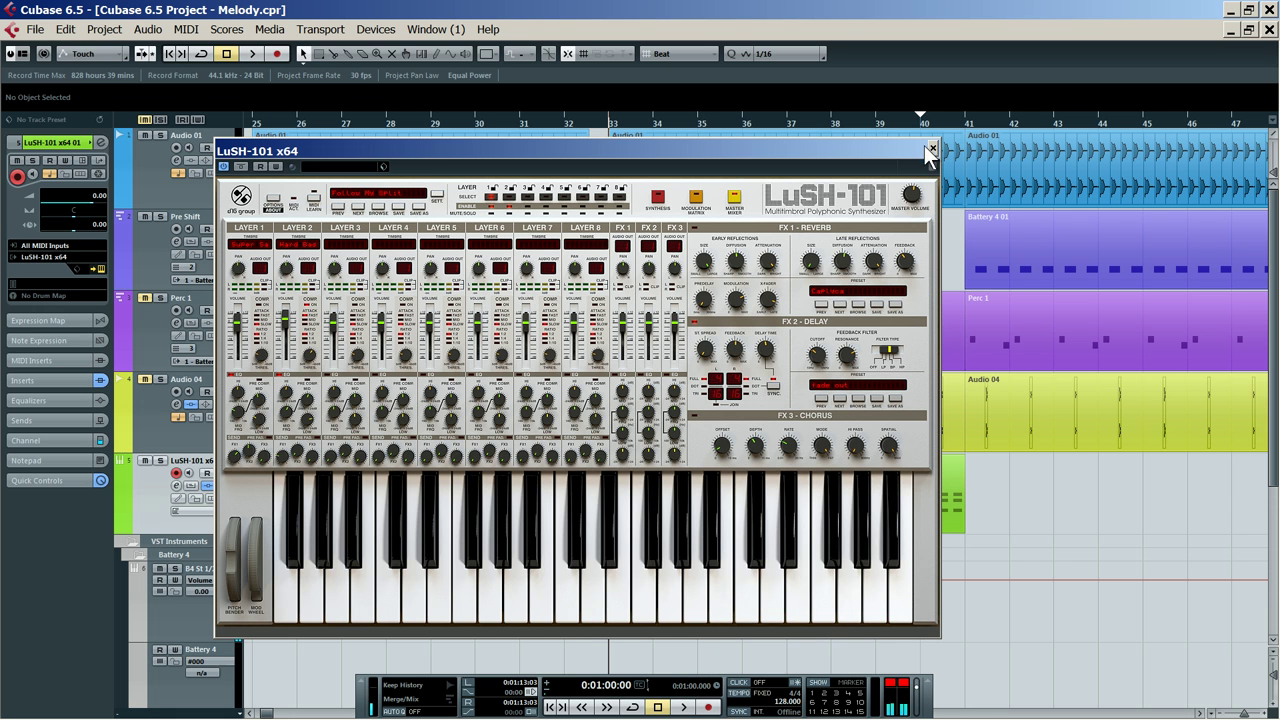
left_click(930, 149)
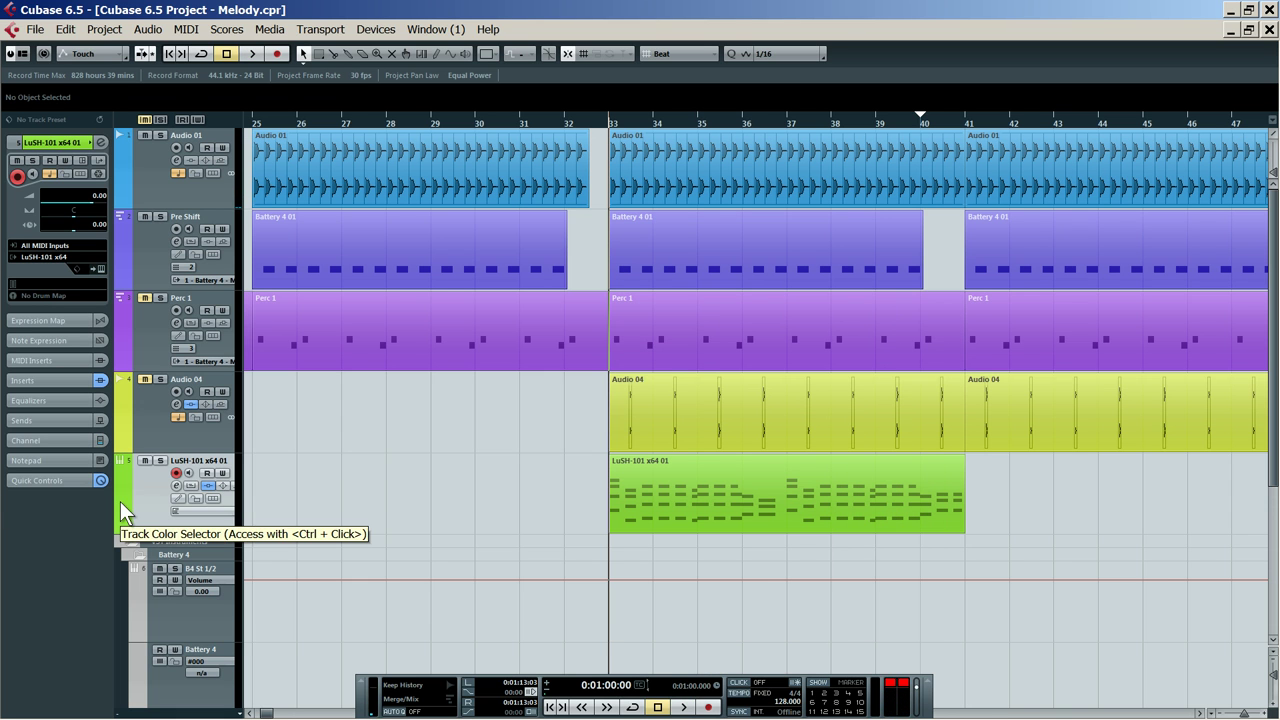
Add one stereo audio track directly below the LuSH-101 track
right_click(151, 495)
mouse_move(324, 238)
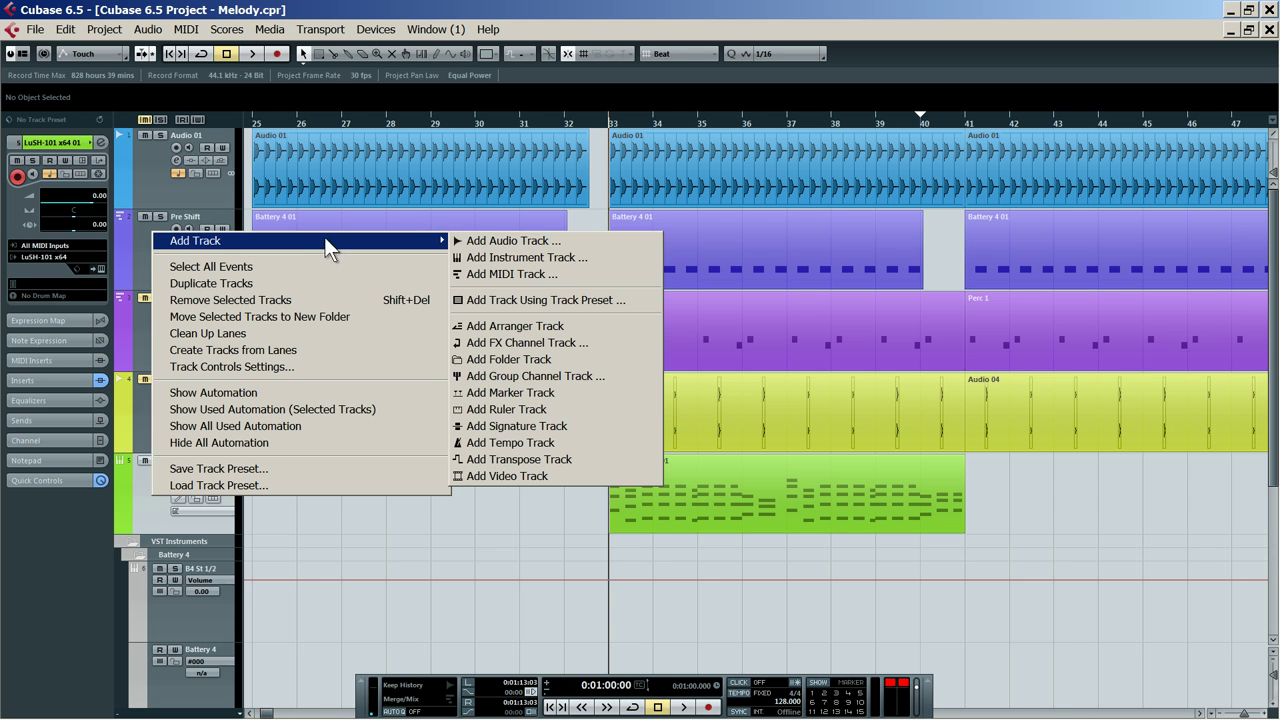
left_click(574, 244)
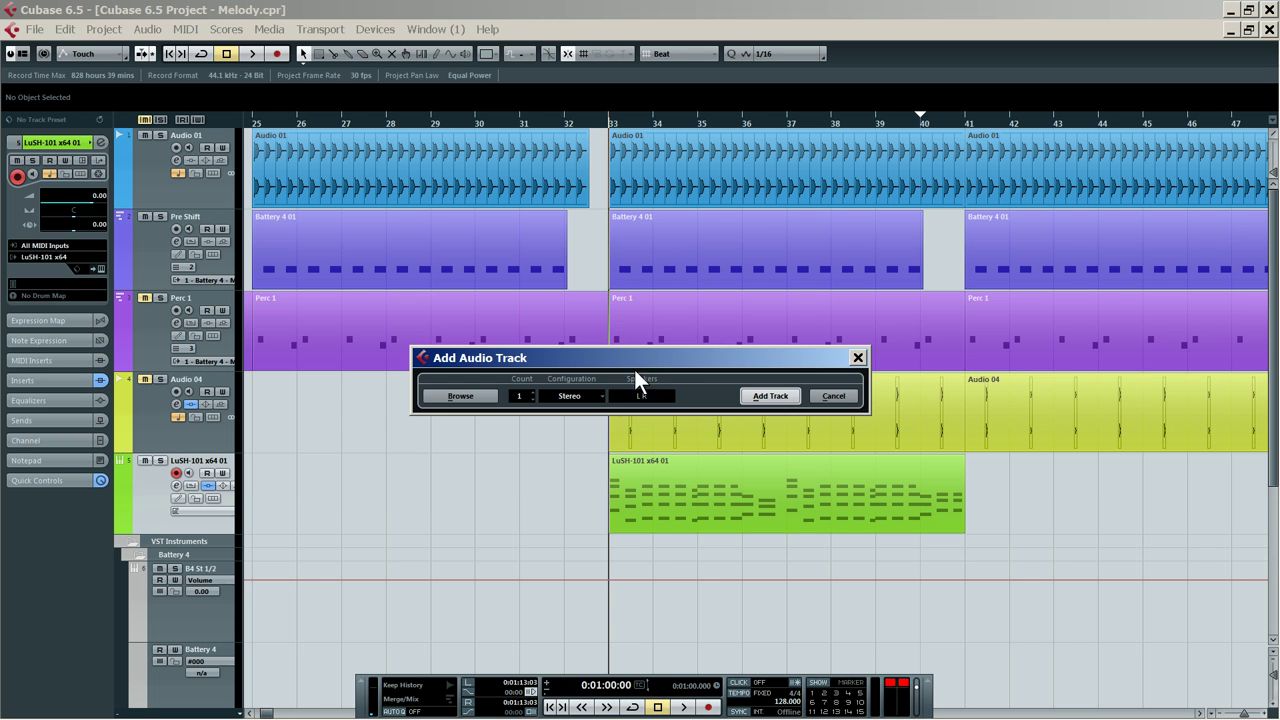
left_click(767, 396)
Solo the LuSH-101 track, check the VST Connections and record the melody onto the new audio track starting from bar 32
left_click(160, 229)
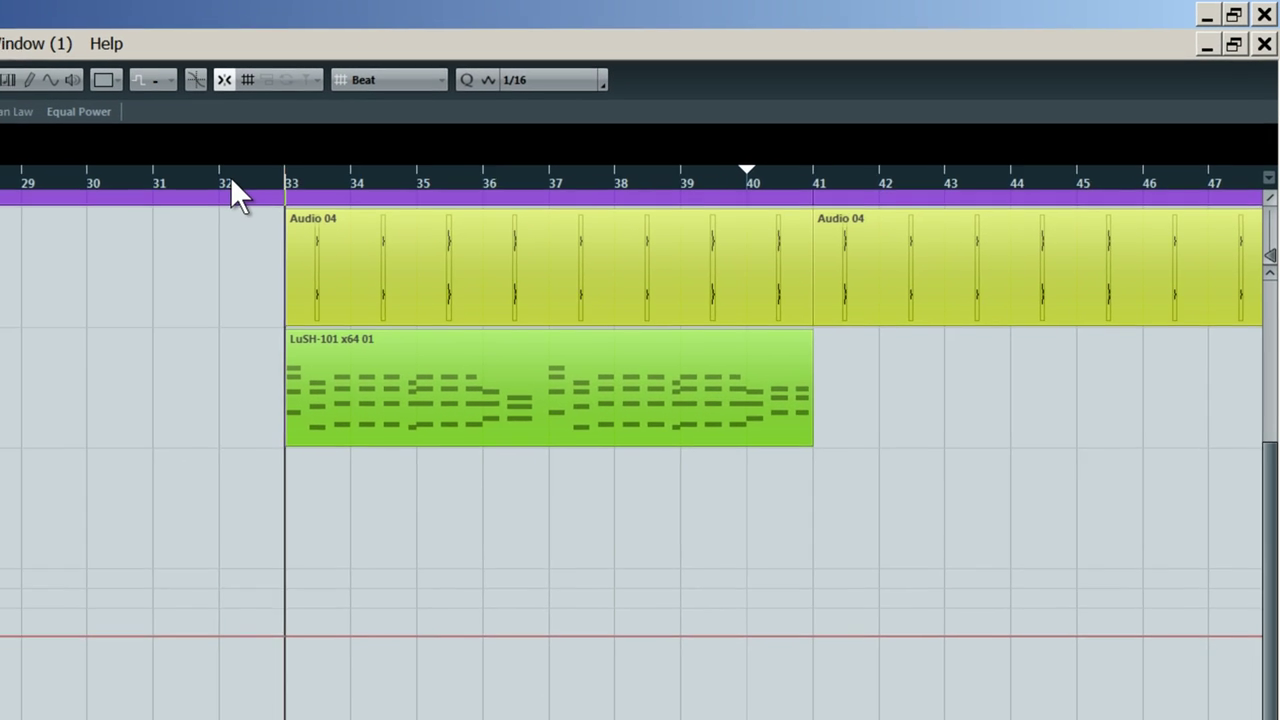
left_click_drag(566, 121, 558, 138)
key("F4")
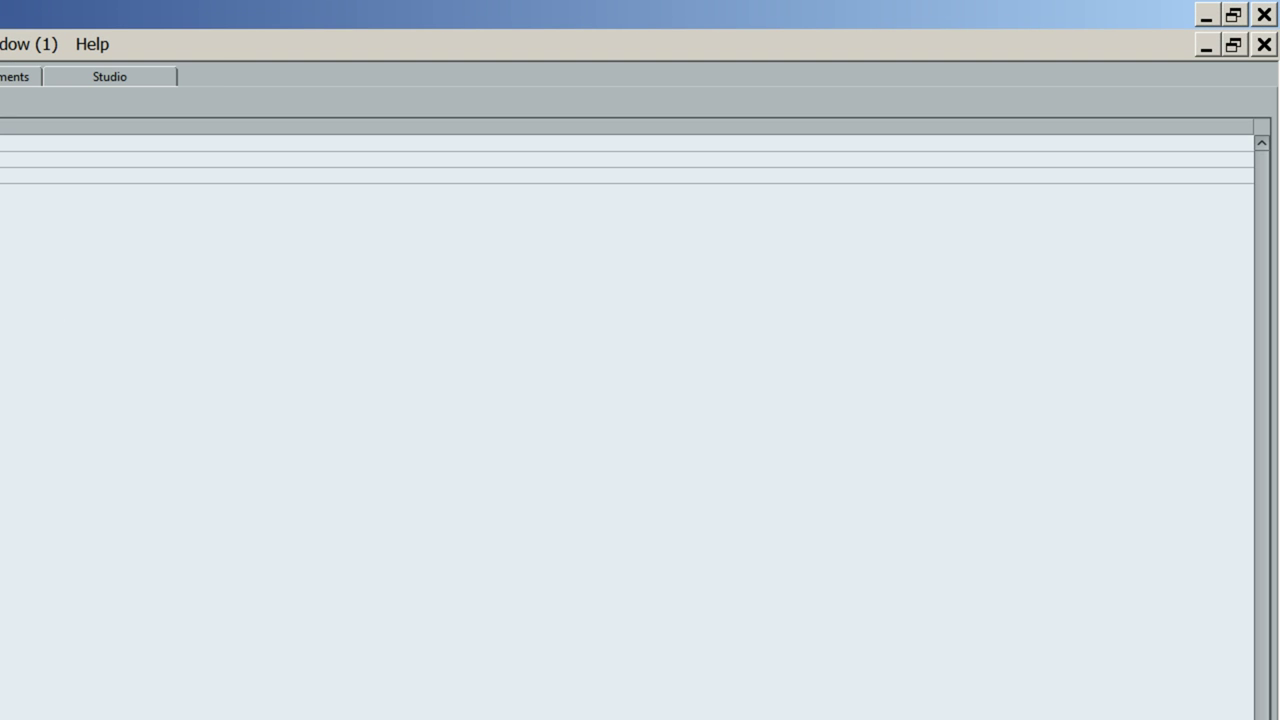
left_click(1263, 44)
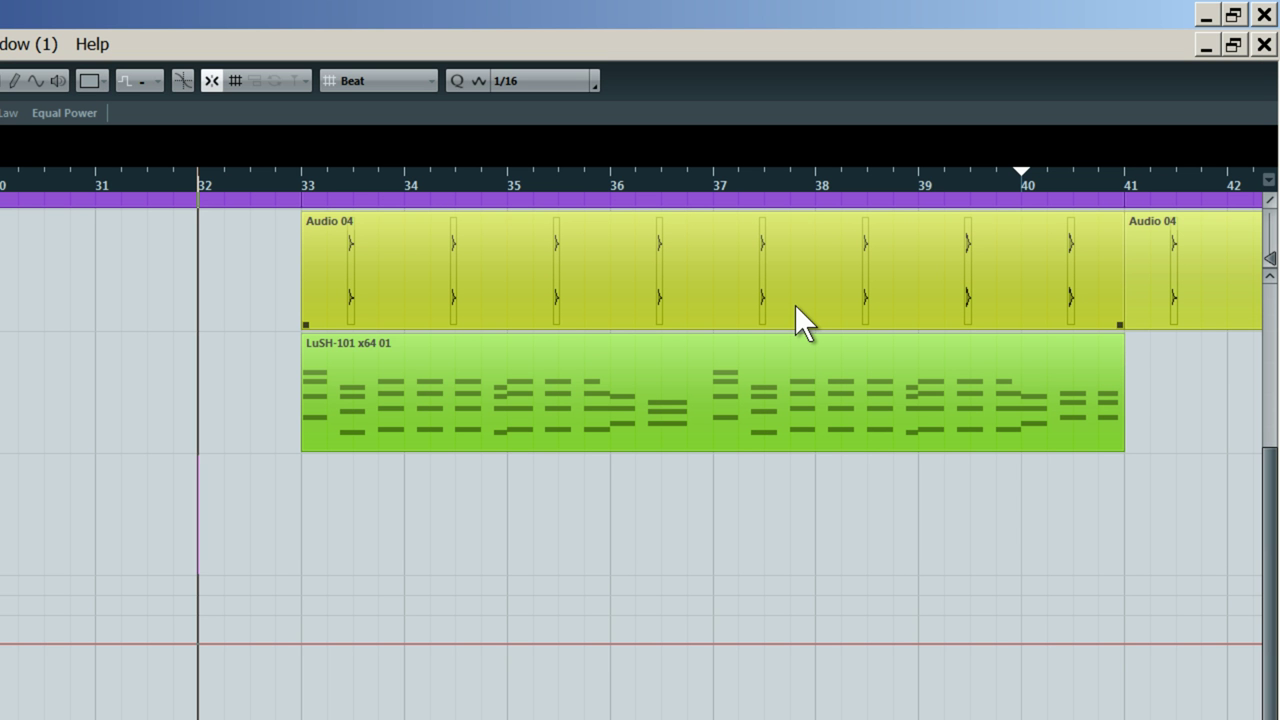
key("KP_Multiply")
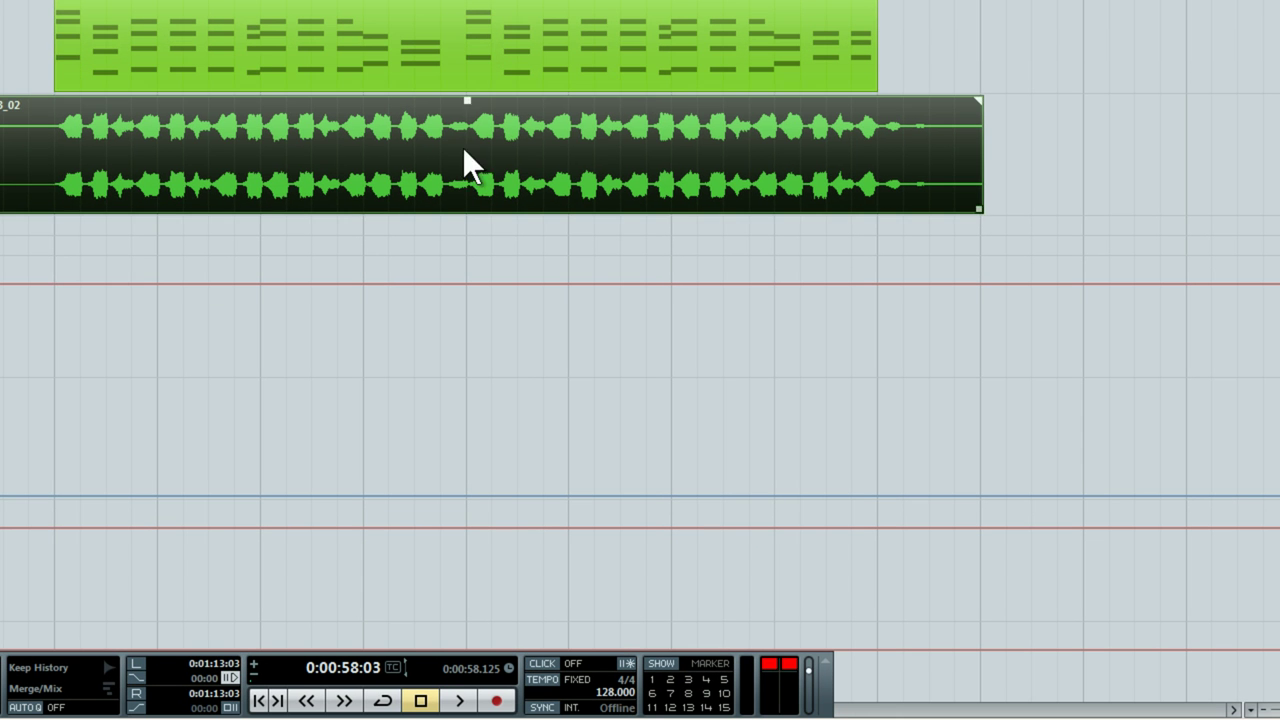
Split the recorded audio at bars 33 and 41 and delete the excess before and after the melody
left_click(62, 177, "alt")
left_click(46, 177)
key("Delete")
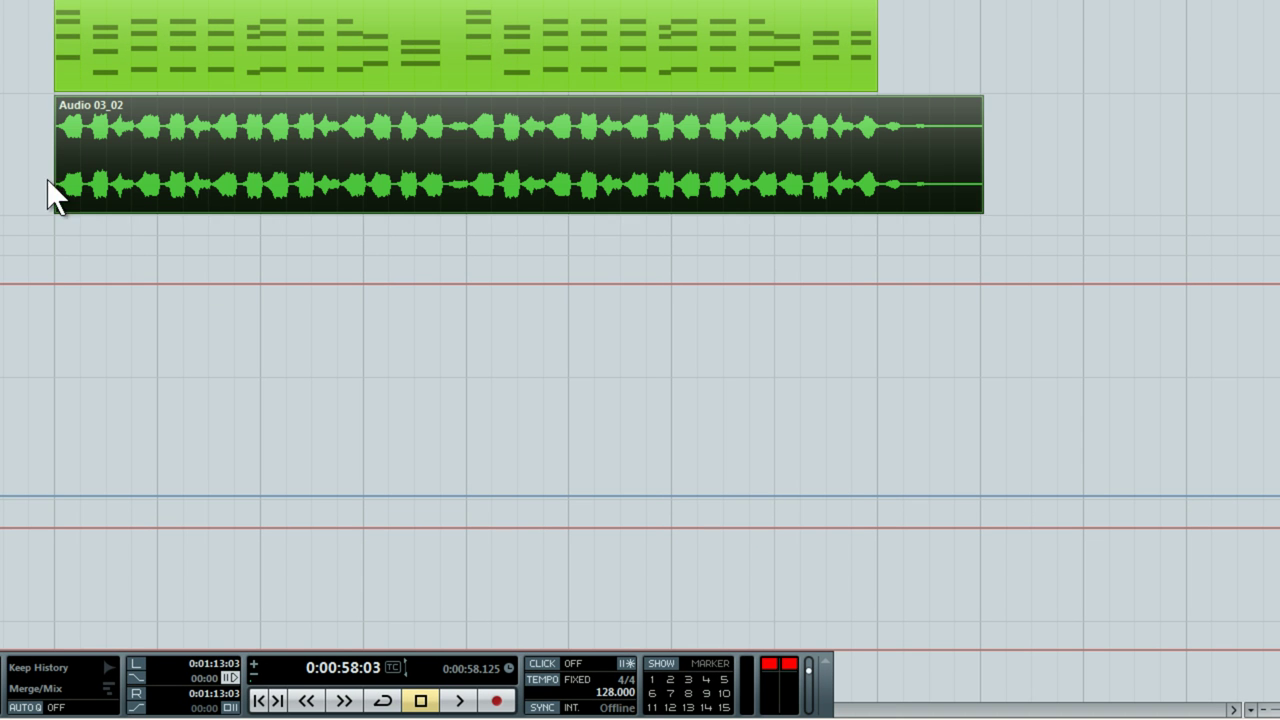
left_click(905, 174, "alt")
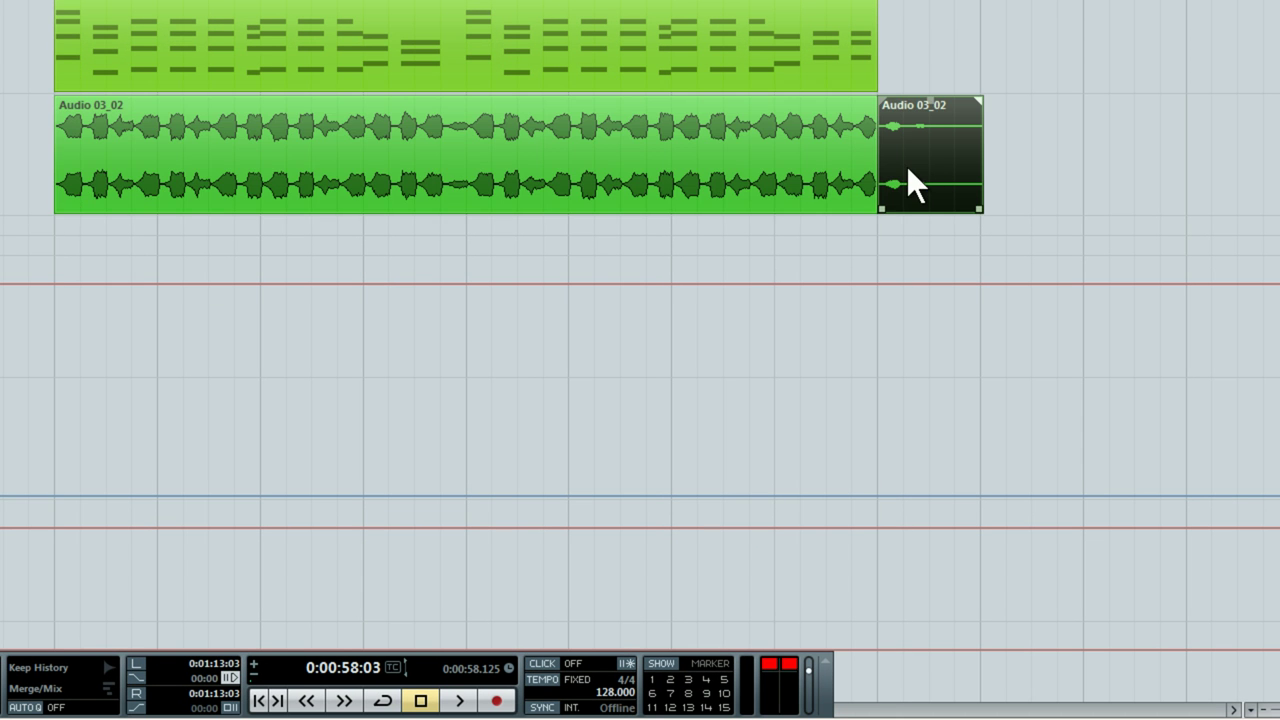
key("Delete")
Duplicate the Audio 03 track with its recording and solo the copy
right_click(141, 369)
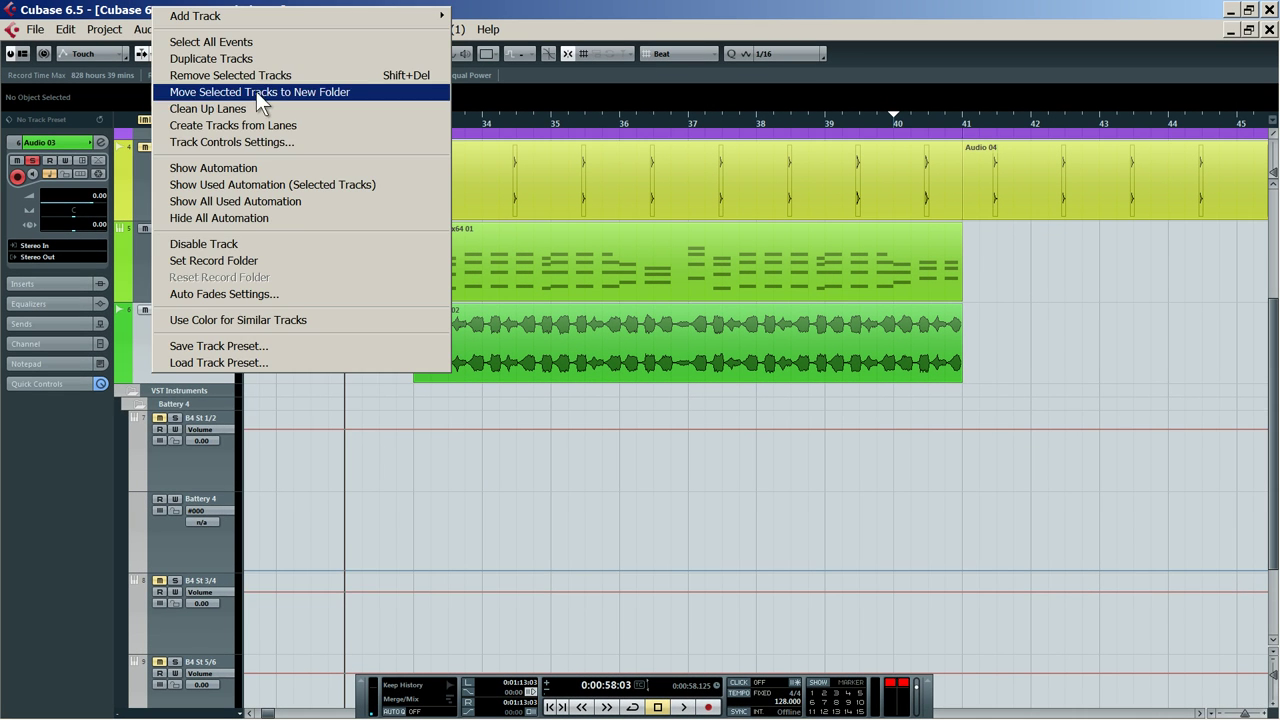
left_click(258, 63)
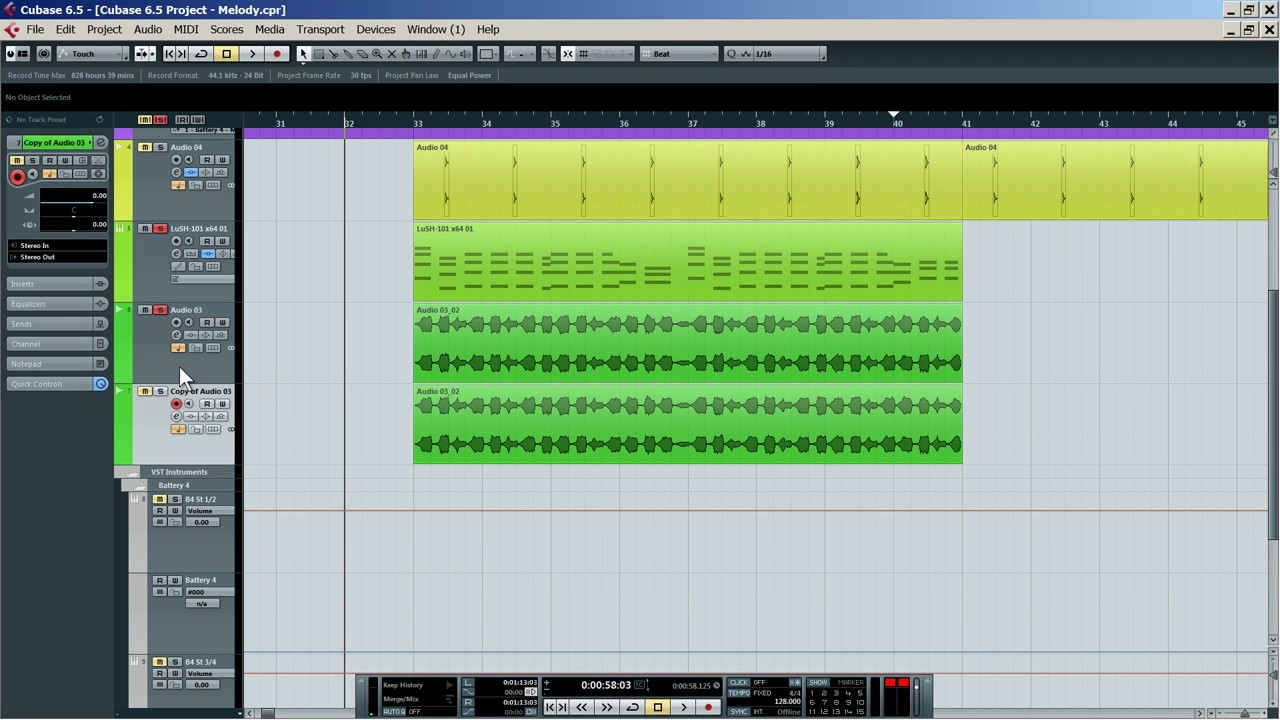
left_click(160, 391)
Mute the audio event on the Copy of Audio 03 track and return to the Object Selection tool
right_click(323, 388)
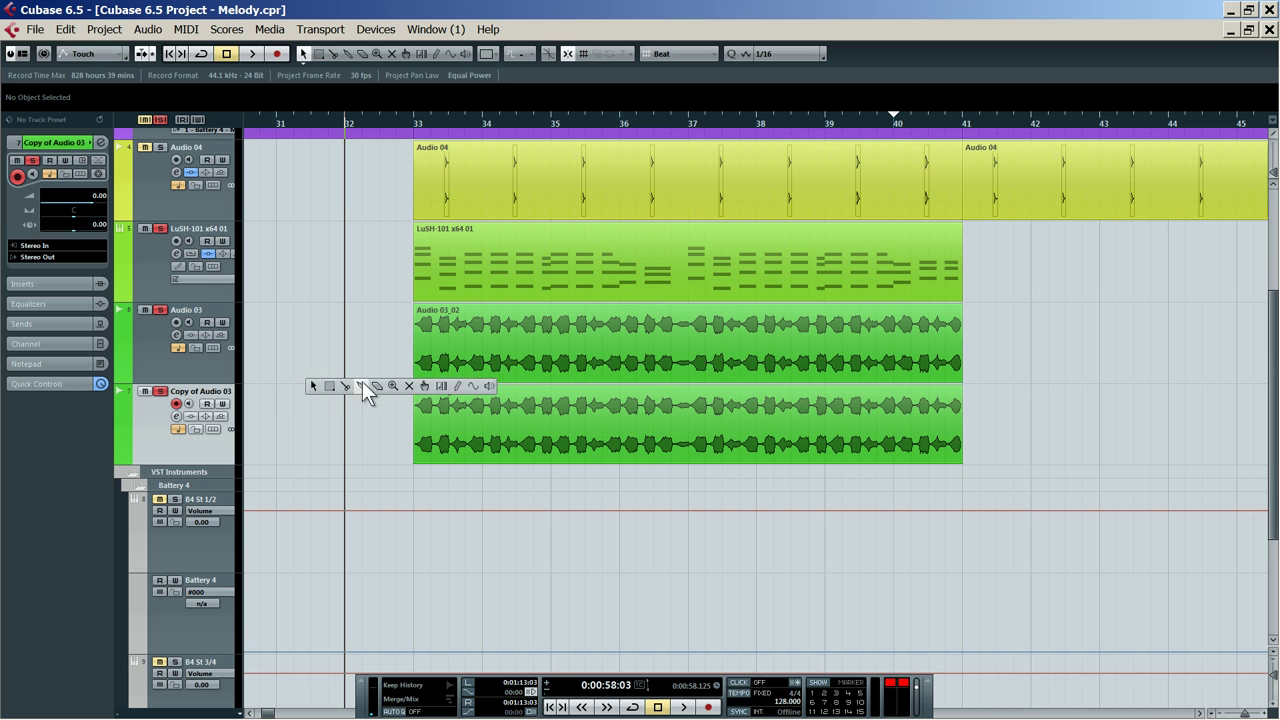
left_click(410, 385)
left_click(525, 447)
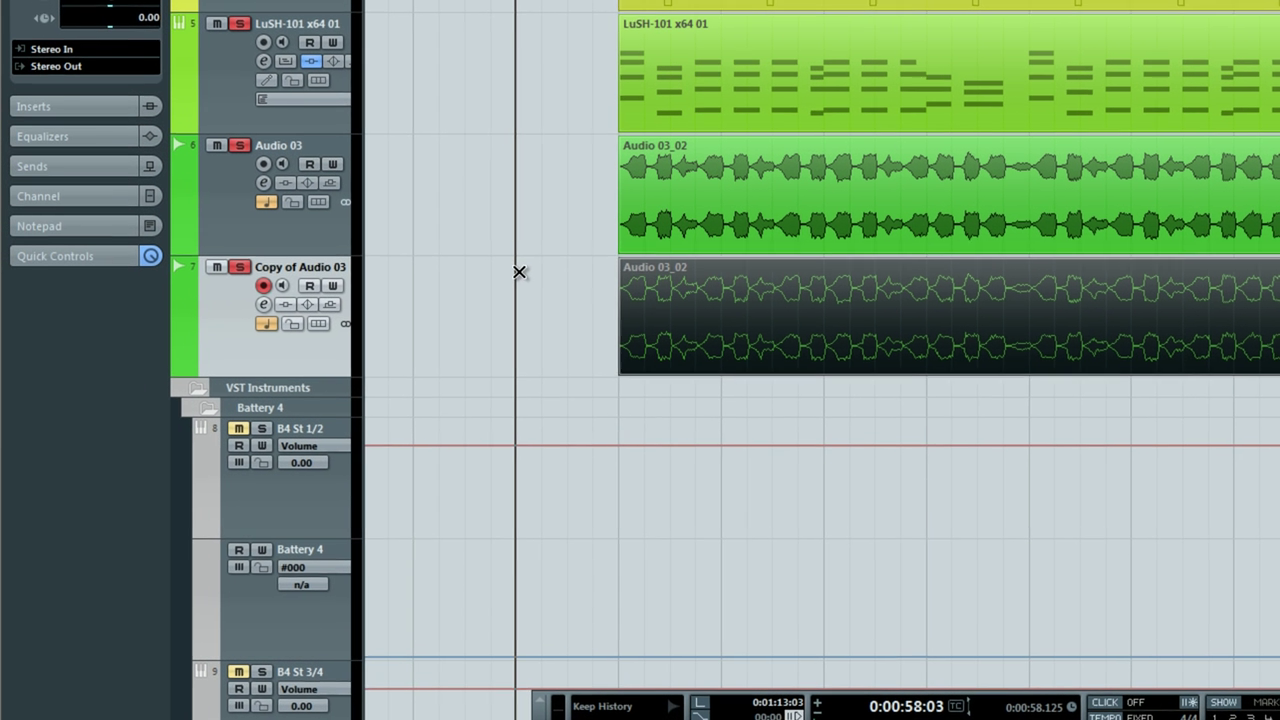
right_click(347, 394)
left_click(520, 269)
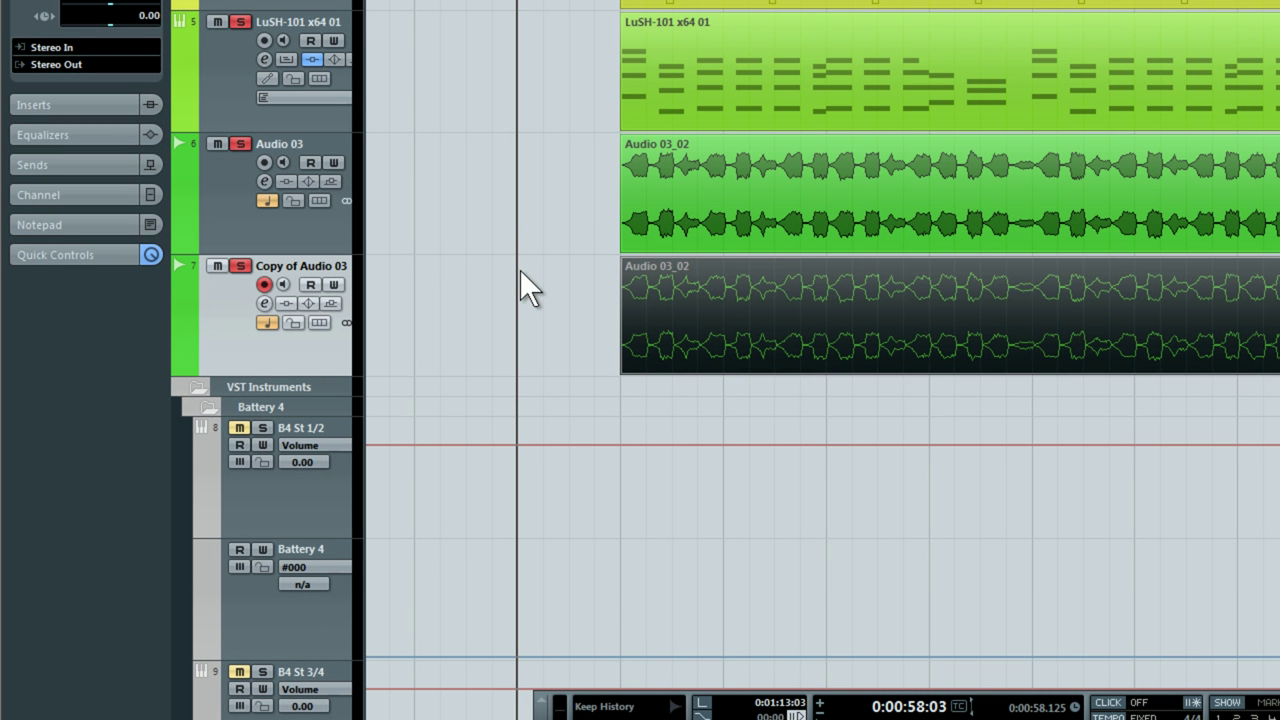
Replace the LuSH-101 track's instrument with Massive and move the synth window down to uncover the parts around bar 33
left_click(199, 76)
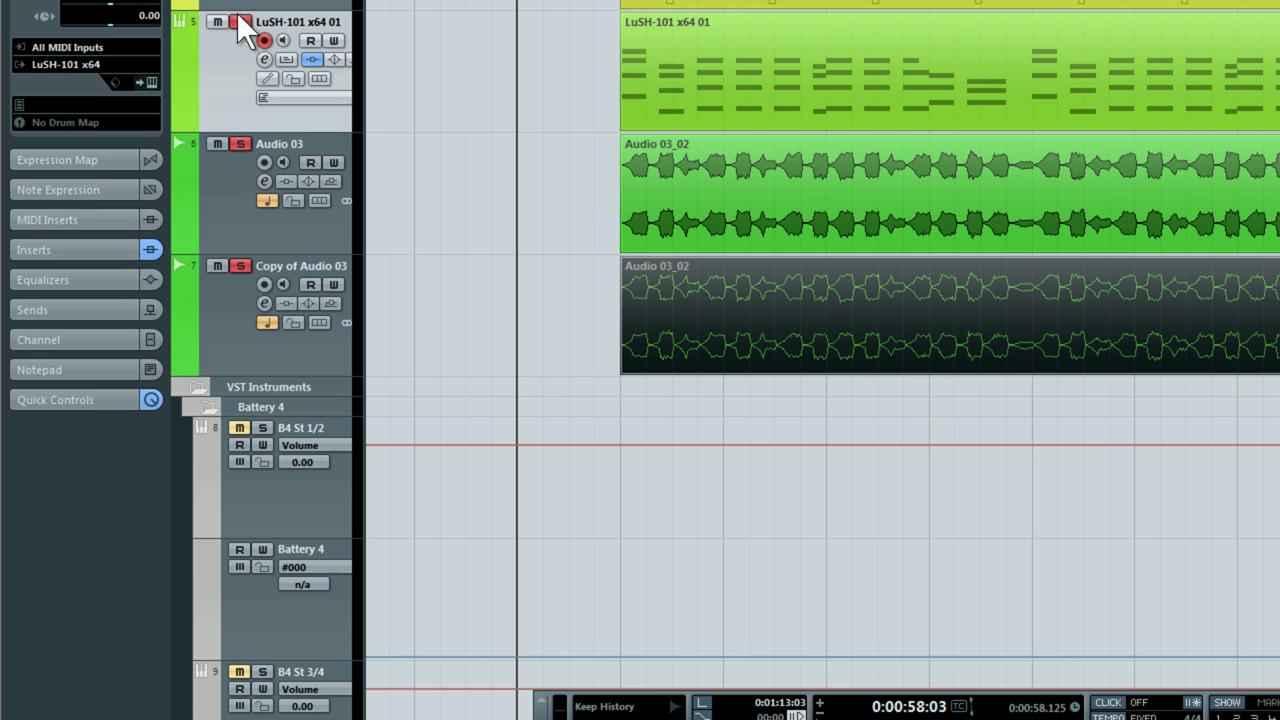
left_click(73, 63)
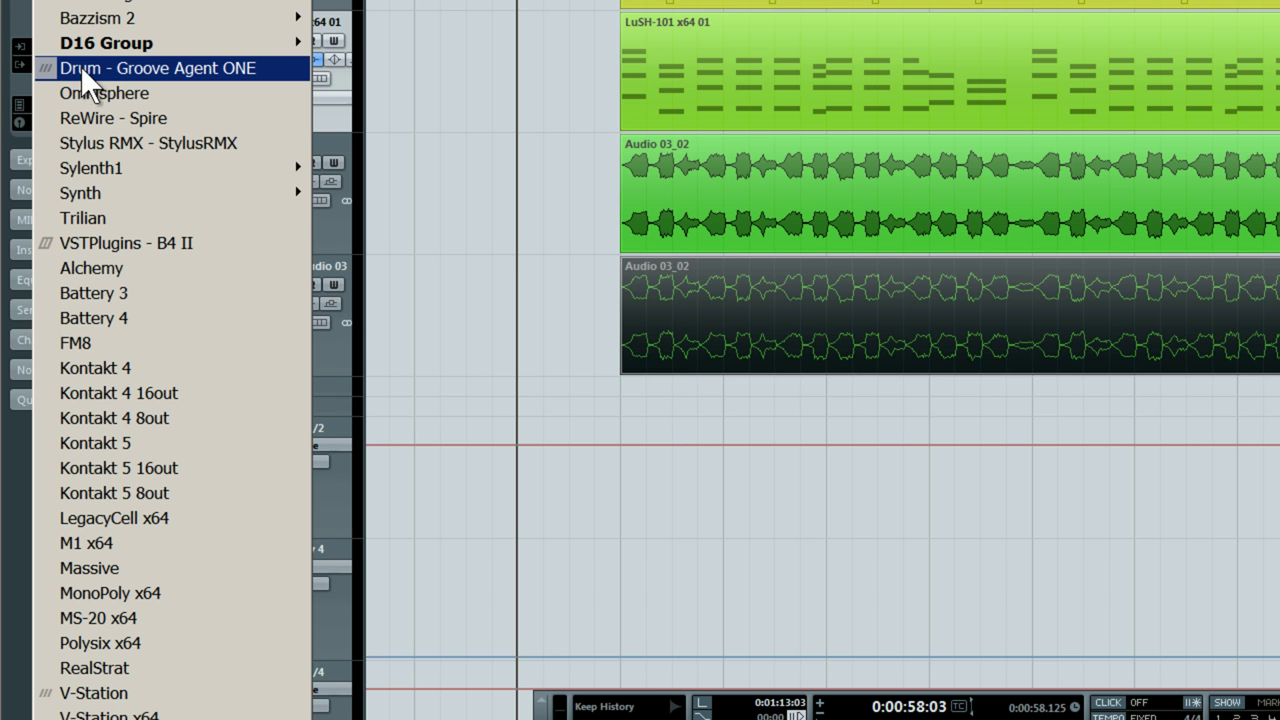
left_click(168, 570)
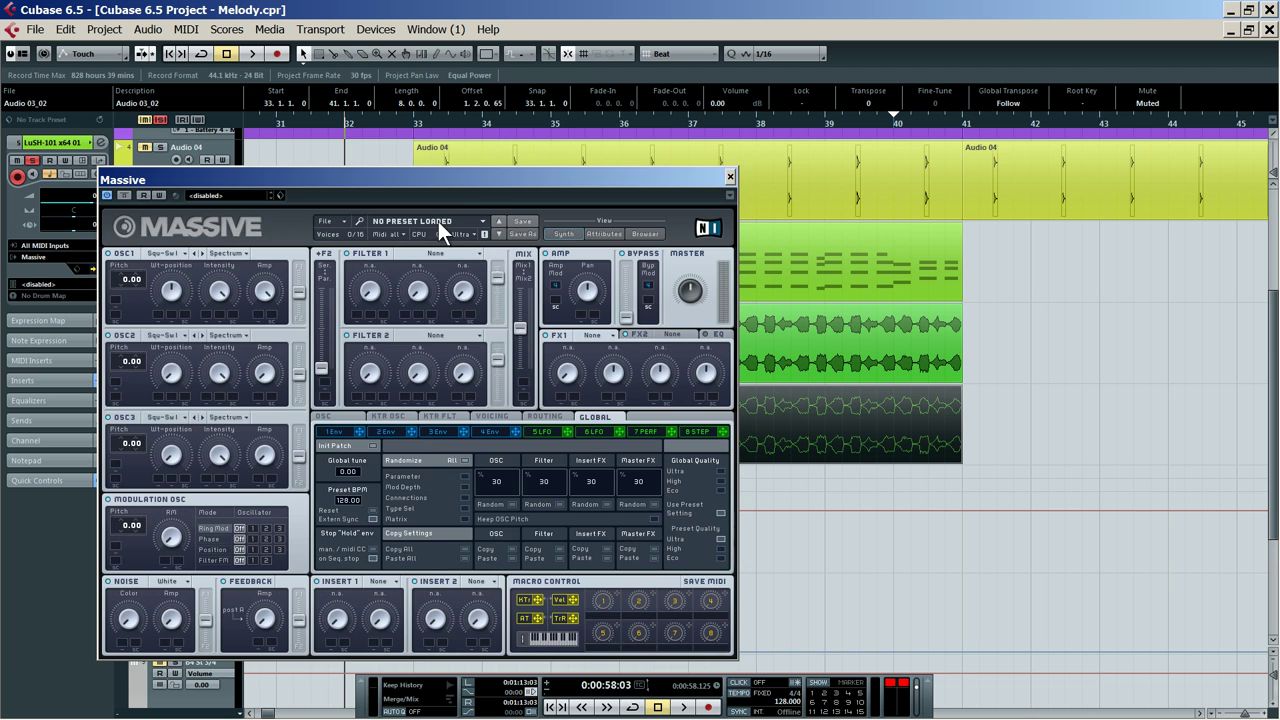
left_click_drag(493, 181, 513, 437)
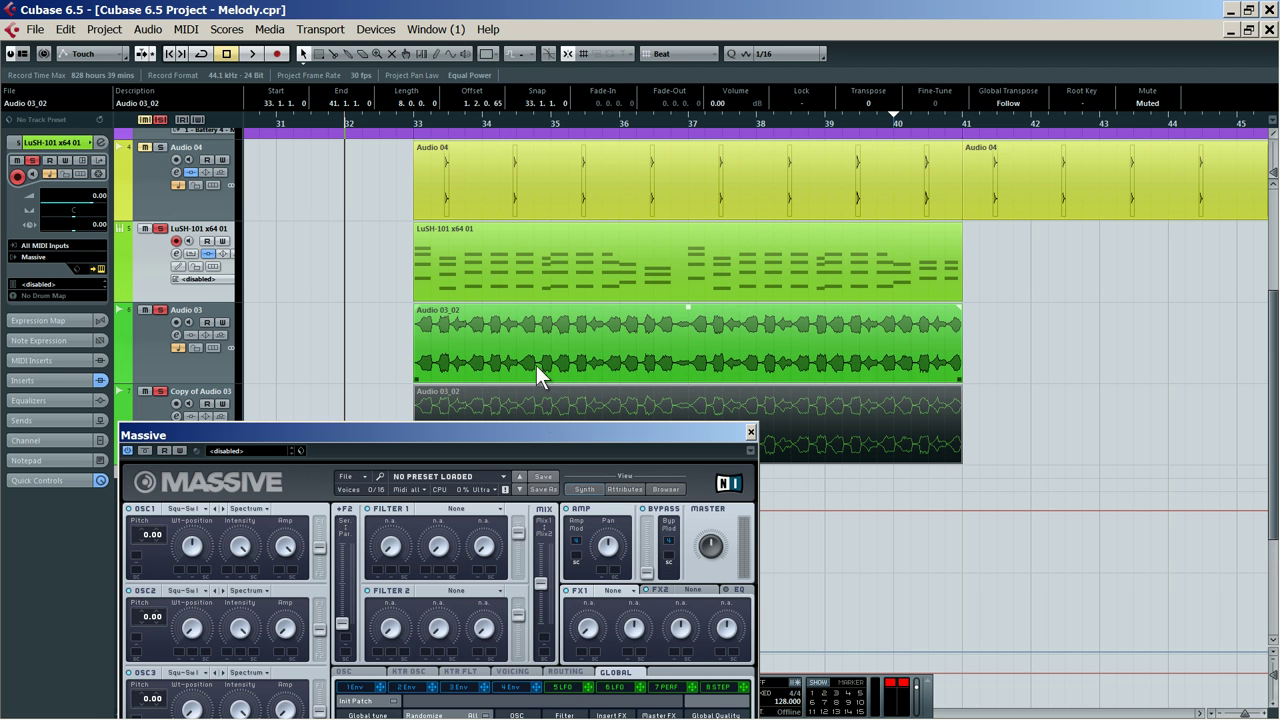
left_click_drag(447, 128, 437, 162)
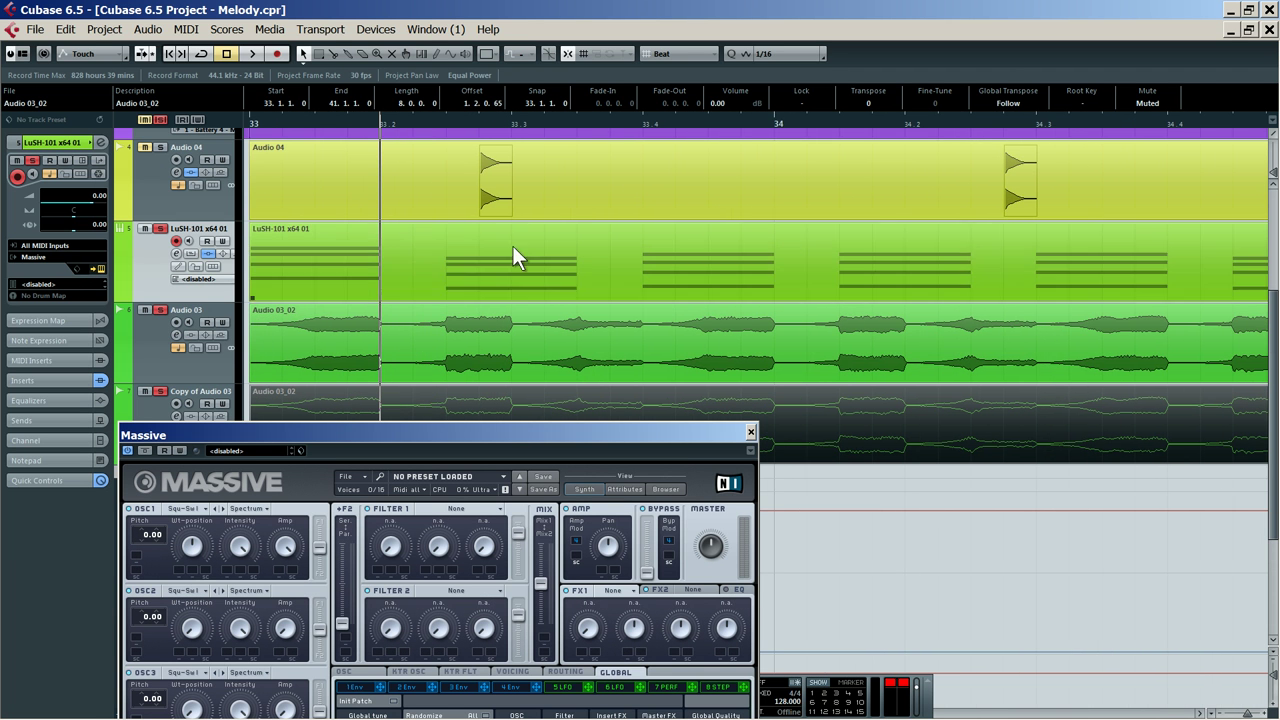
Close the Massive window, undo the muting of the Copy of Audio 03 event and deselect everything
left_click(751, 432)
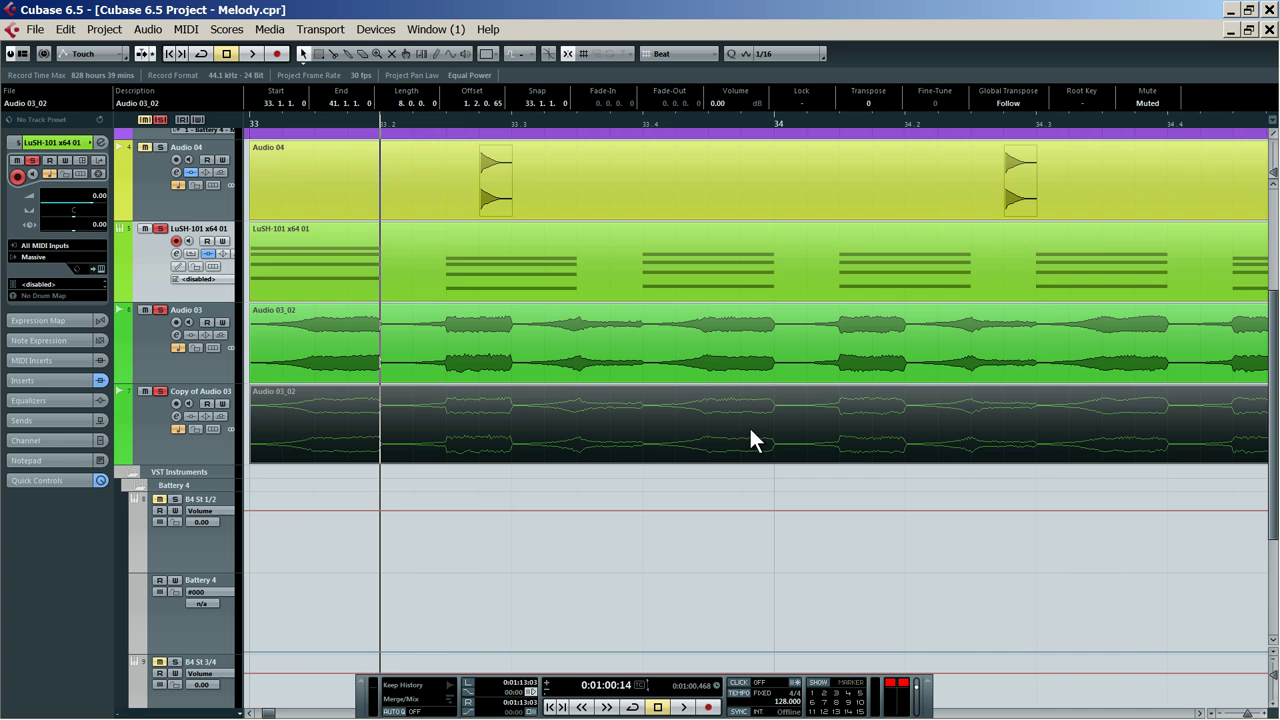
left_click(450, 127)
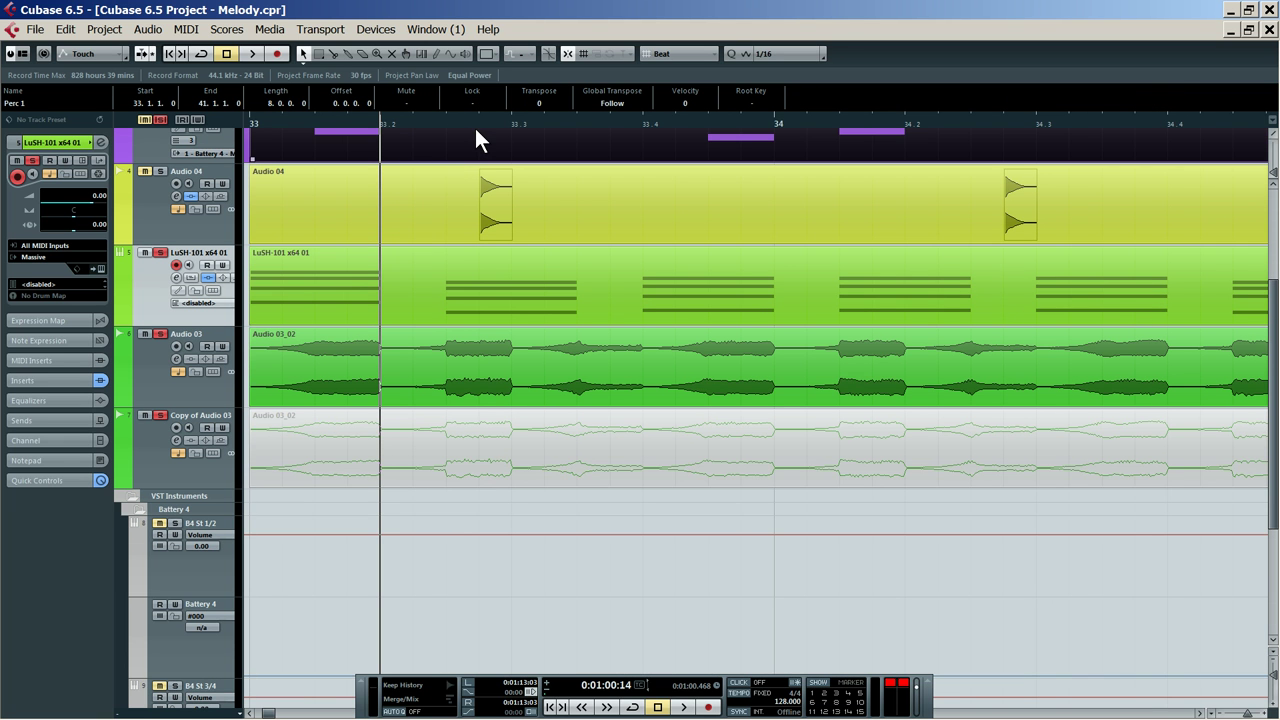
key("ctrl+z")
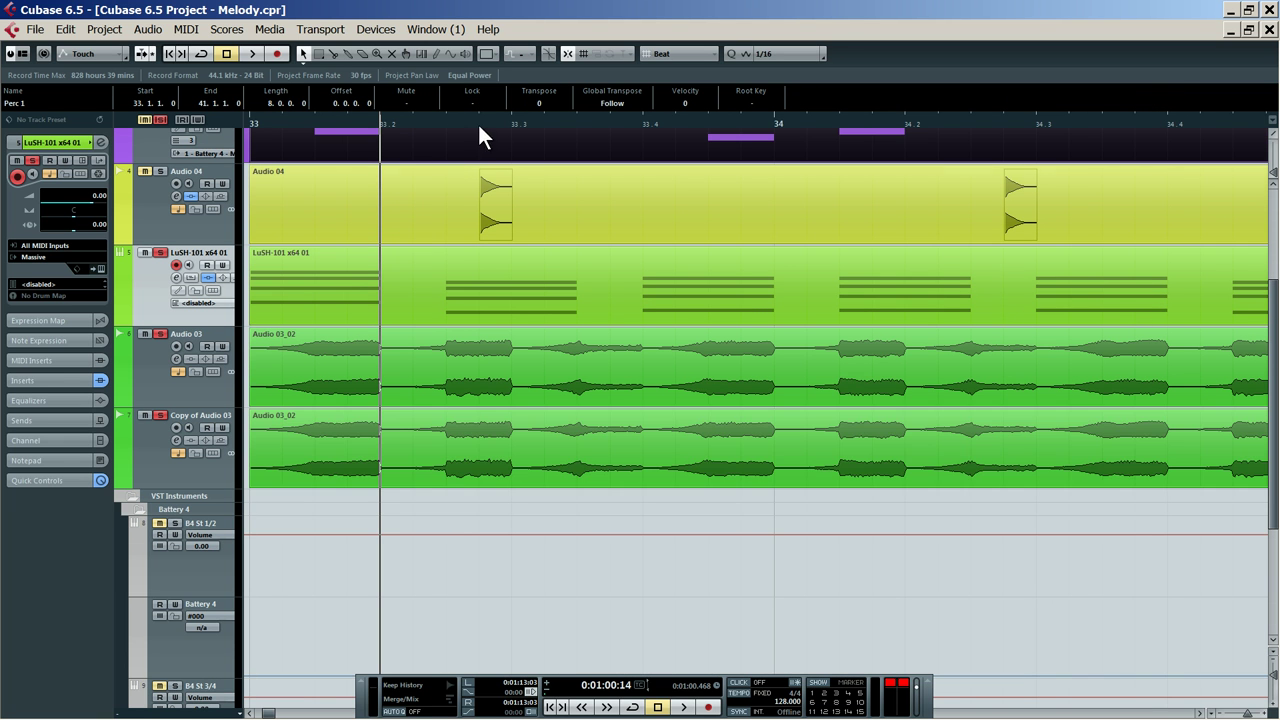
left_click(507, 502)
Shift both recorded audio events slightly to line up with the MIDI chords, with their starts extended to bar 33
left_click_drag(462, 125, 590, 250)
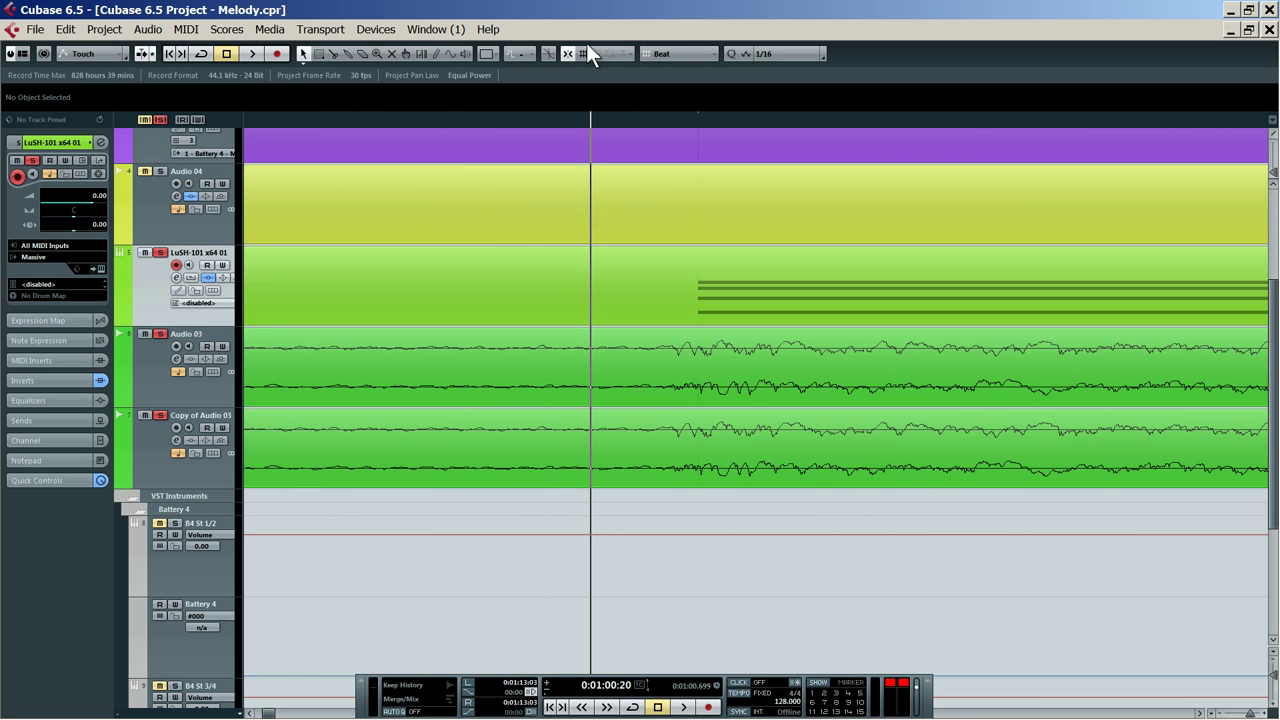
left_click_drag(734, 522, 735, 371)
left_click_drag(738, 374, 783, 373)
left_click(562, 52)
left_click_drag(621, 119, 216, 62)
left_click_drag(492, 484, 460, 486)
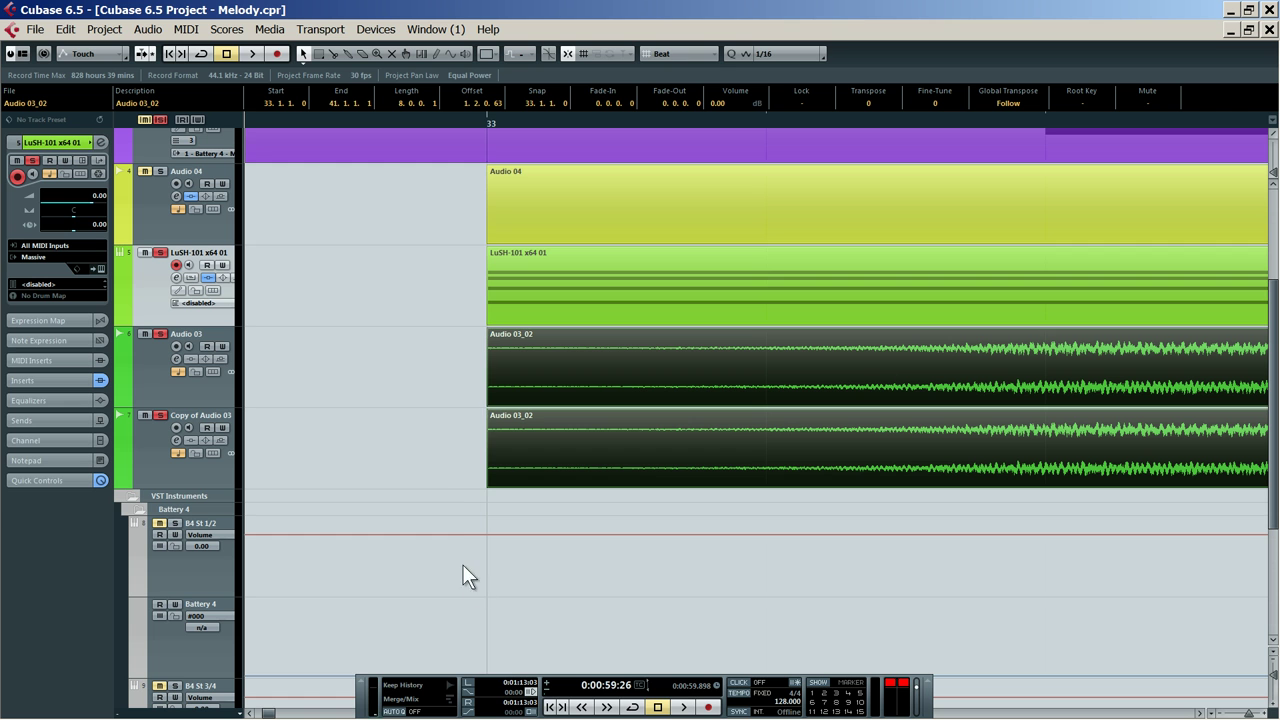
Set the snap grid to Bar and trim the ends of both recorded audio events to bar 41
left_click(672, 52)
left_click_drag(637, 121, 598, 140)
left_click_drag(551, 517, 475, 371)
left_click_drag(509, 486, 508, 487)
left_click(500, 311)
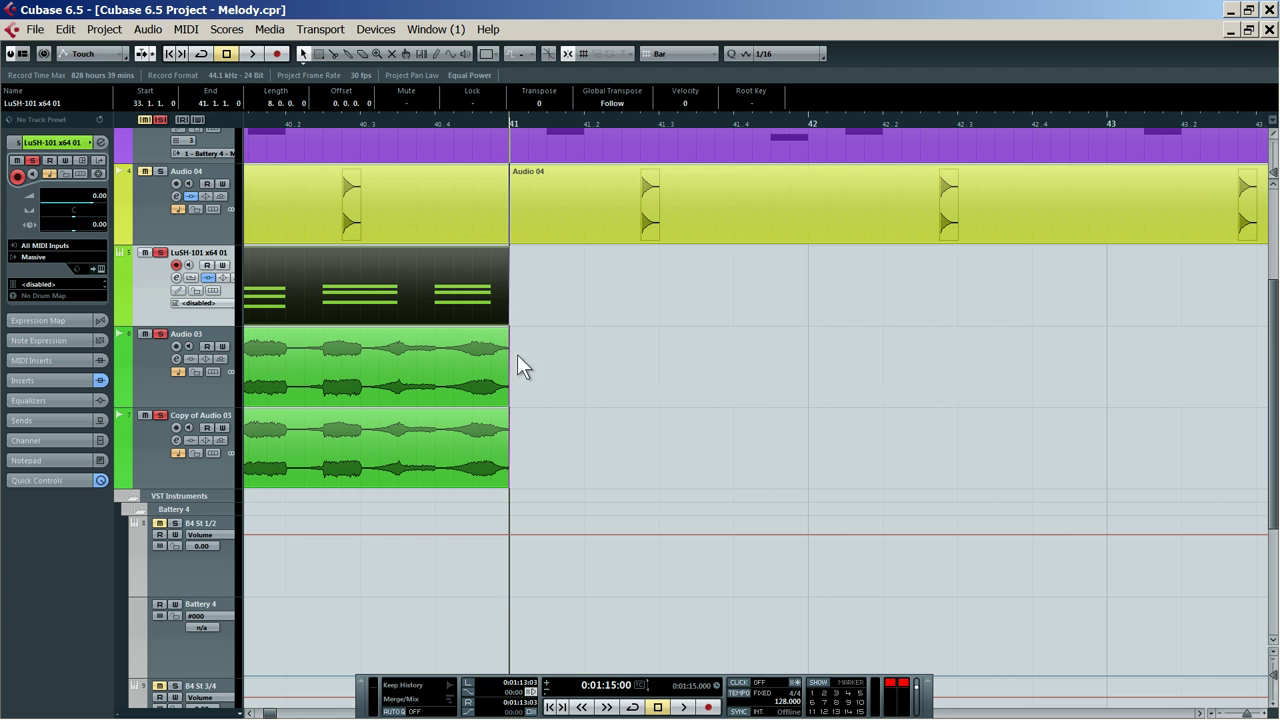
Mute the audio event on the Copy of Audio 03 track and return to the Object Selection tool
right_click(641, 468)
left_click(703, 467)
left_click(488, 445)
right_click(649, 425)
left_click(611, 425)
Move the project cursor to bar 33, mute the event on the Audio 03 track and return to the Object Selection tool
left_click_drag(658, 125, 348, 241)
right_click(405, 591)
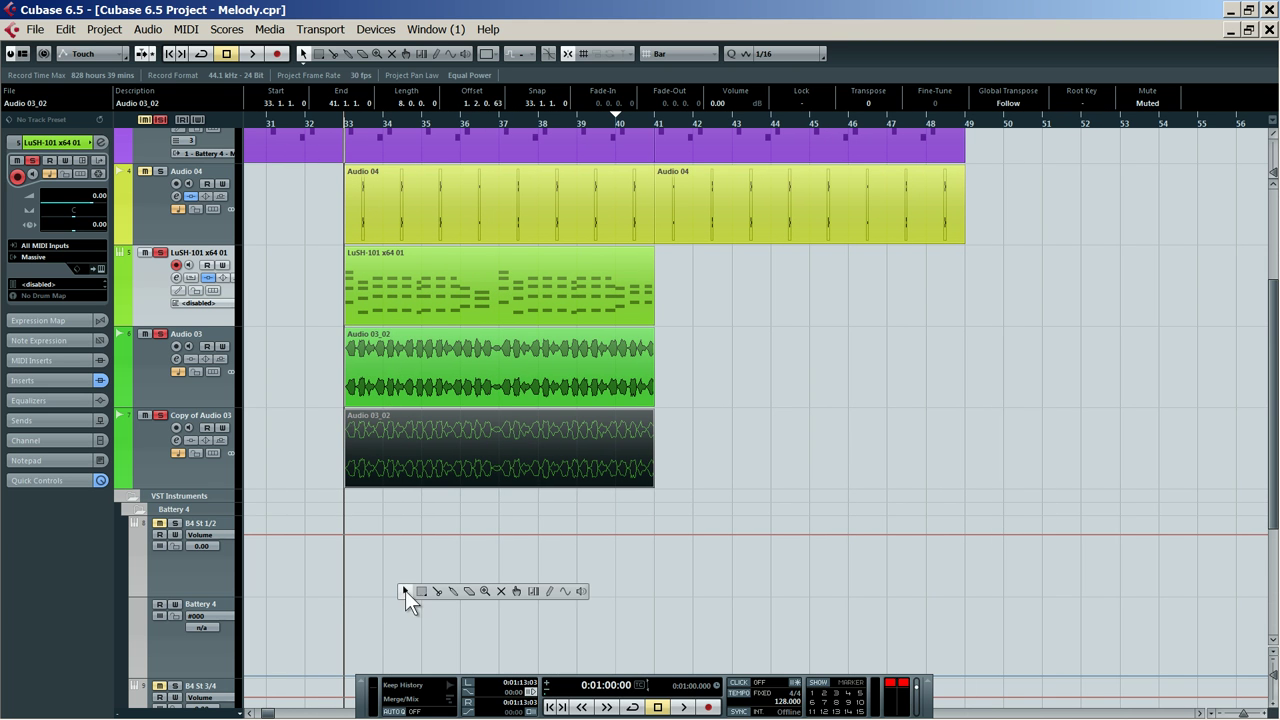
left_click(507, 595)
left_click(583, 391)
right_click(740, 401)
left_click(740, 401)
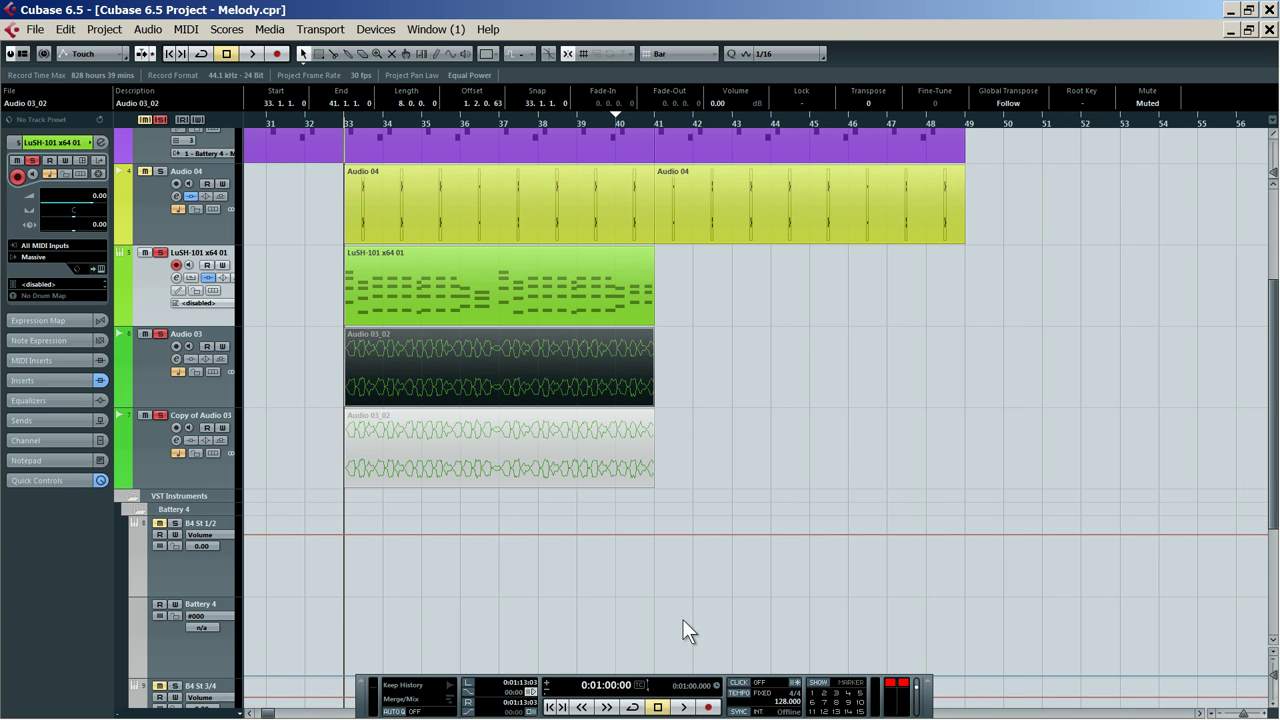
Play the MIDI part from bar 33, reset Massive to a new sound and close its window
left_click(683, 707)
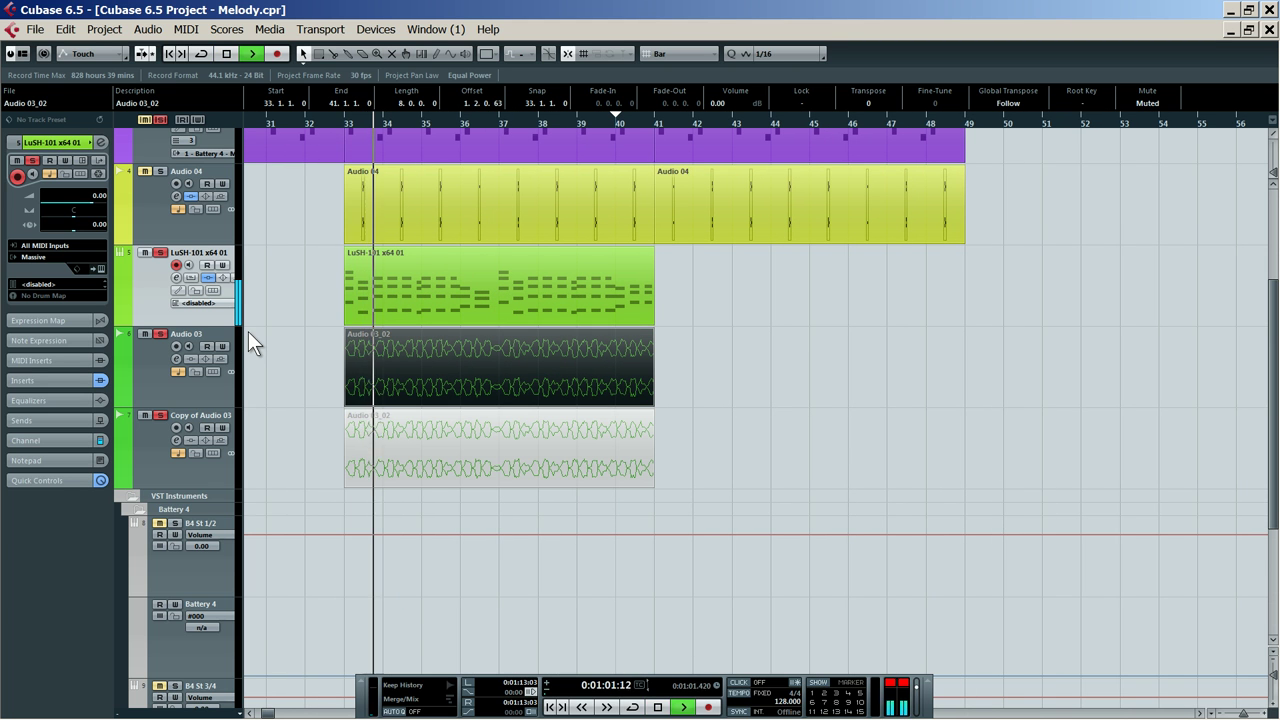
left_click(100, 269)
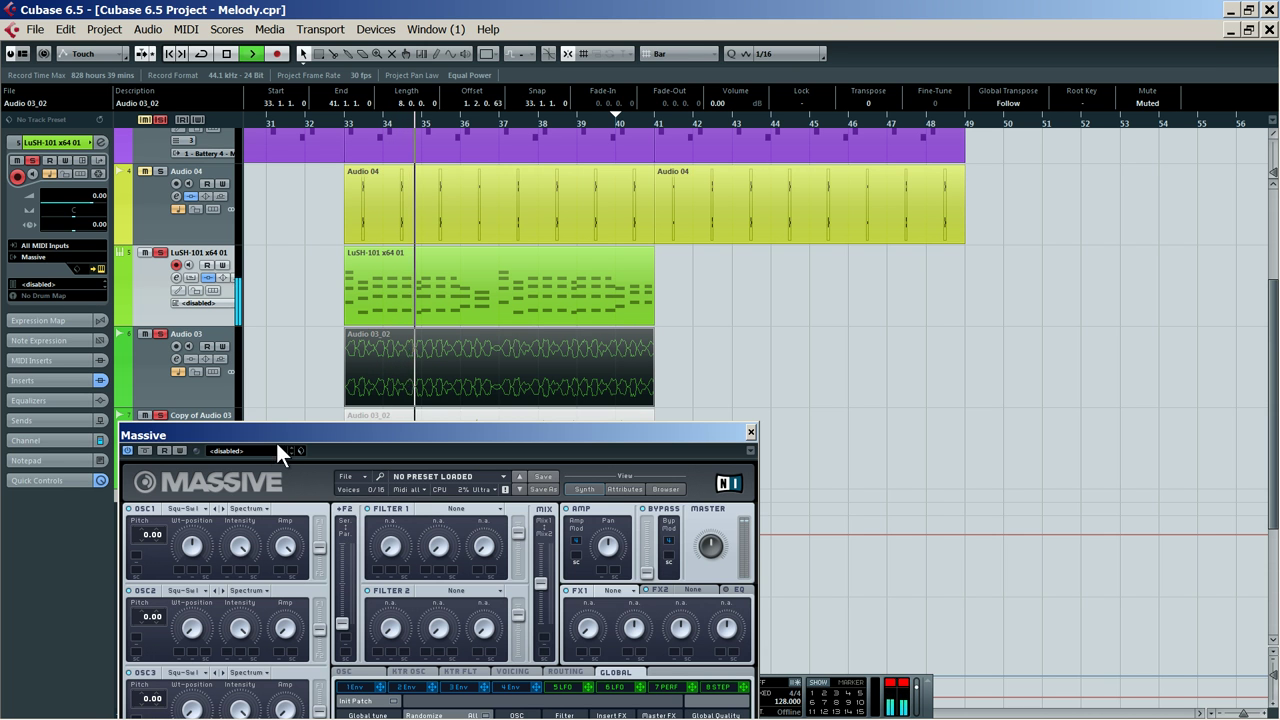
key("space")
left_click(362, 480)
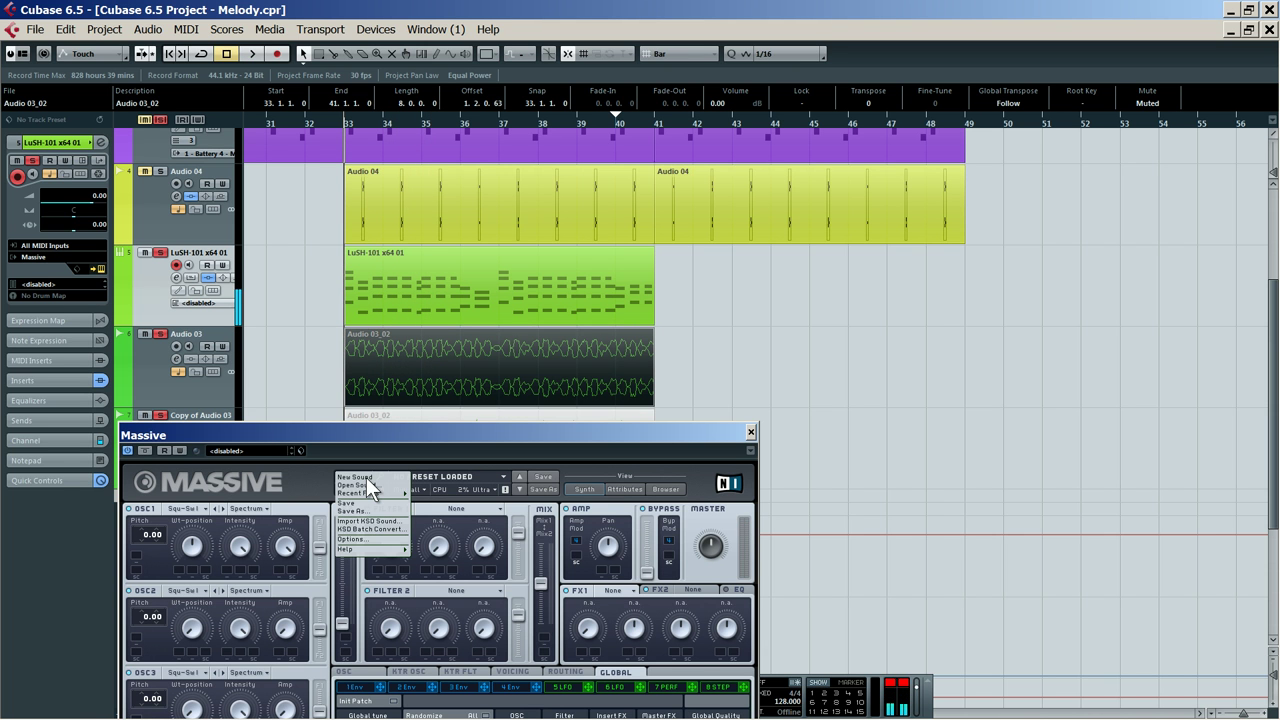
left_click(366, 477)
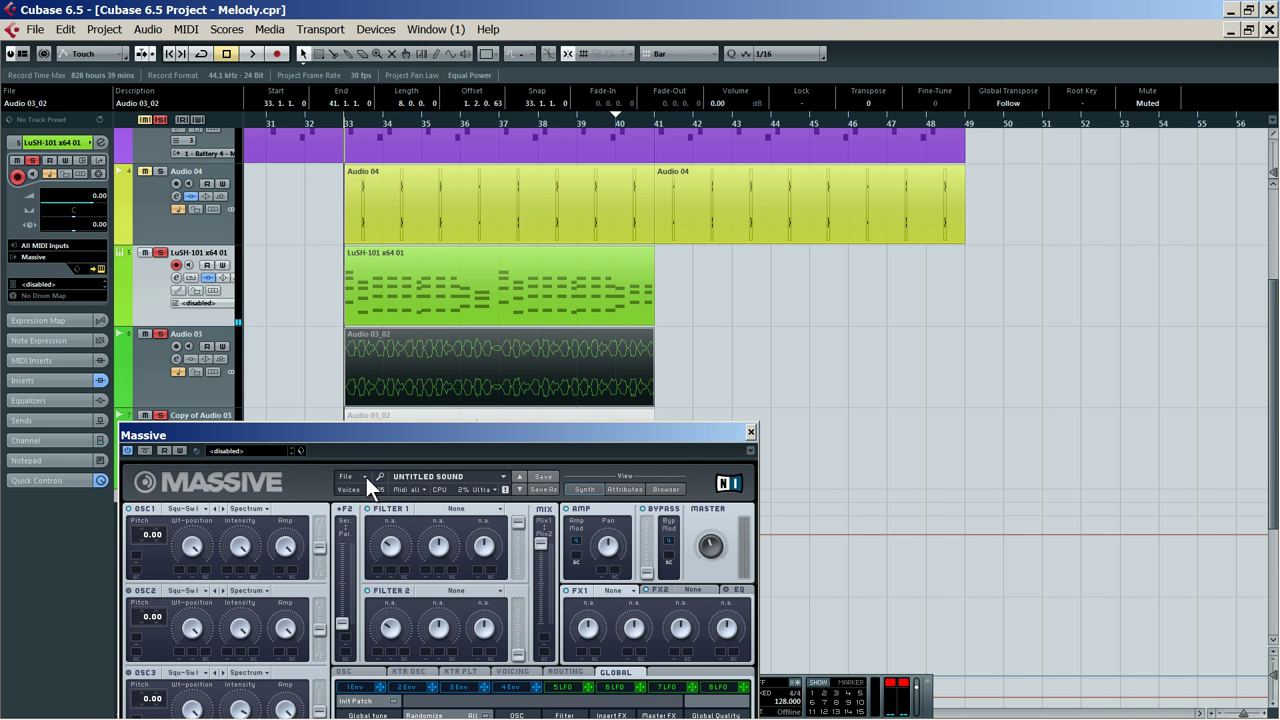
left_click(751, 433)
Open the LuSH-101 x64 01 MIDI part in the note editor, review its chord notes and return to the project
double_click(529, 287)
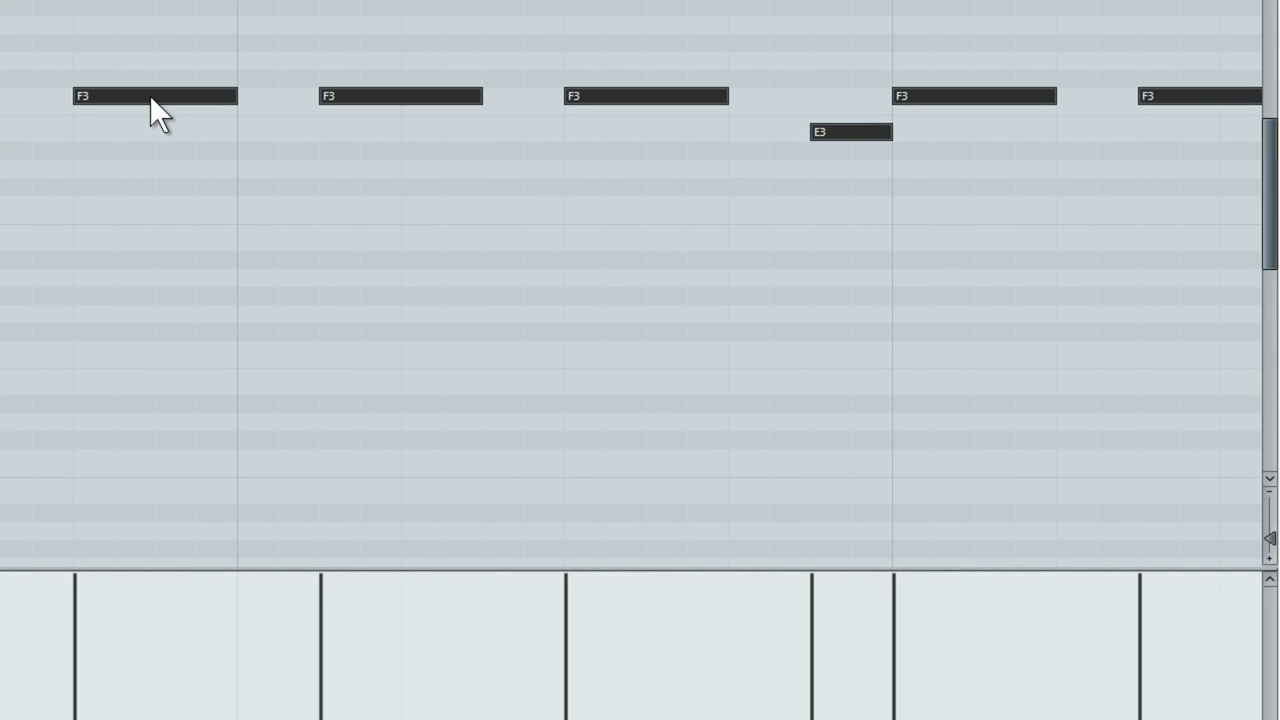
left_click_drag(526, 240, 520, 330)
left_click_drag(142, 248, 139, 350)
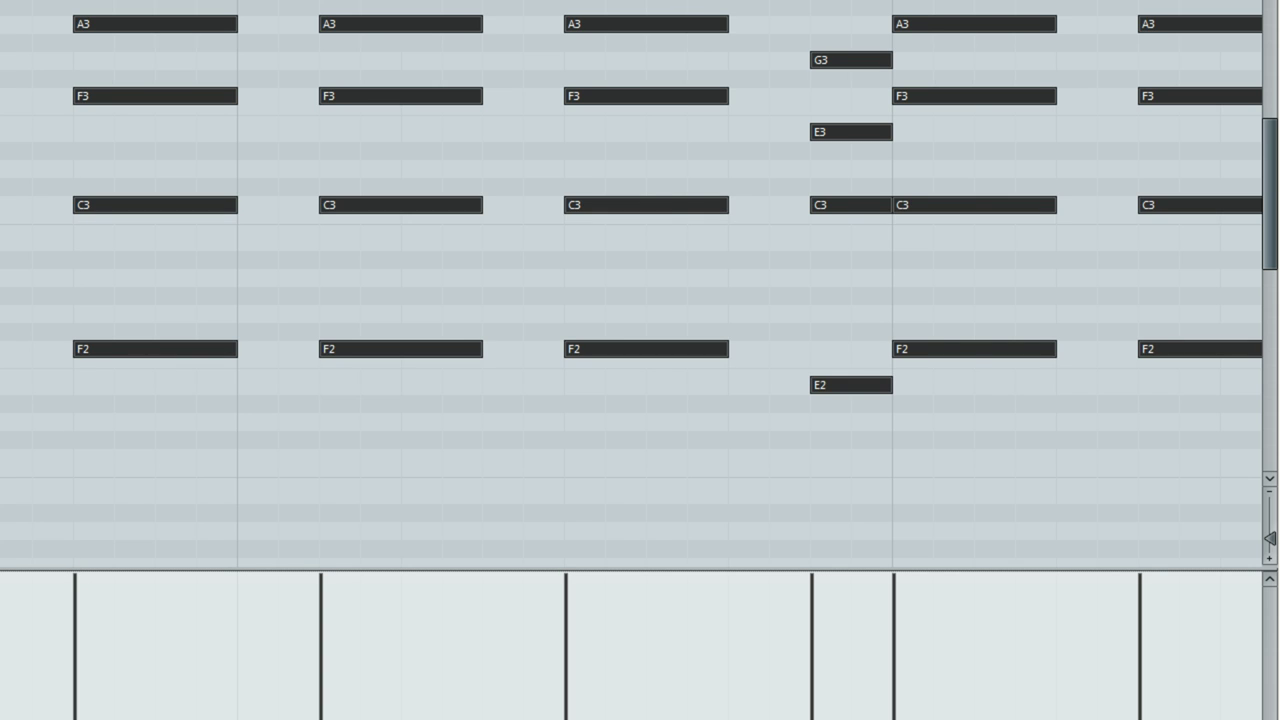
key("Return")
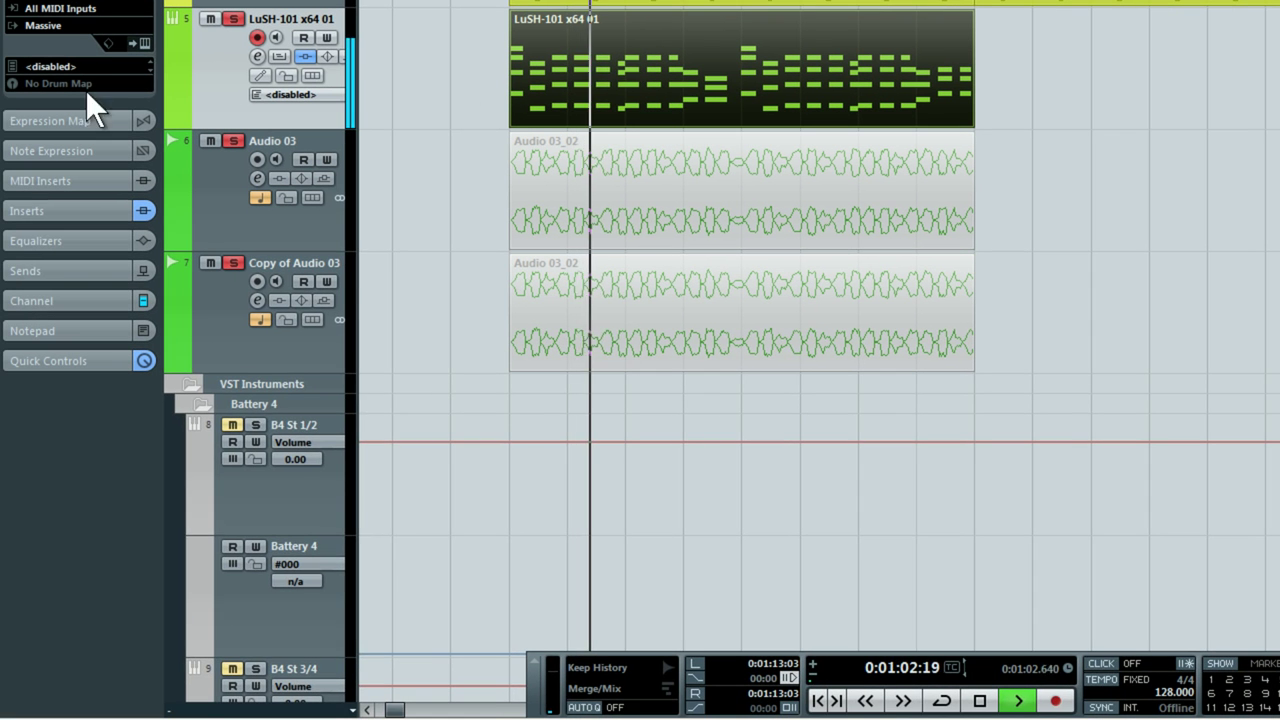
Open Massive's Voicing settings and set the maximum voices to 64 and the unisono to 15
left_click(144, 43)
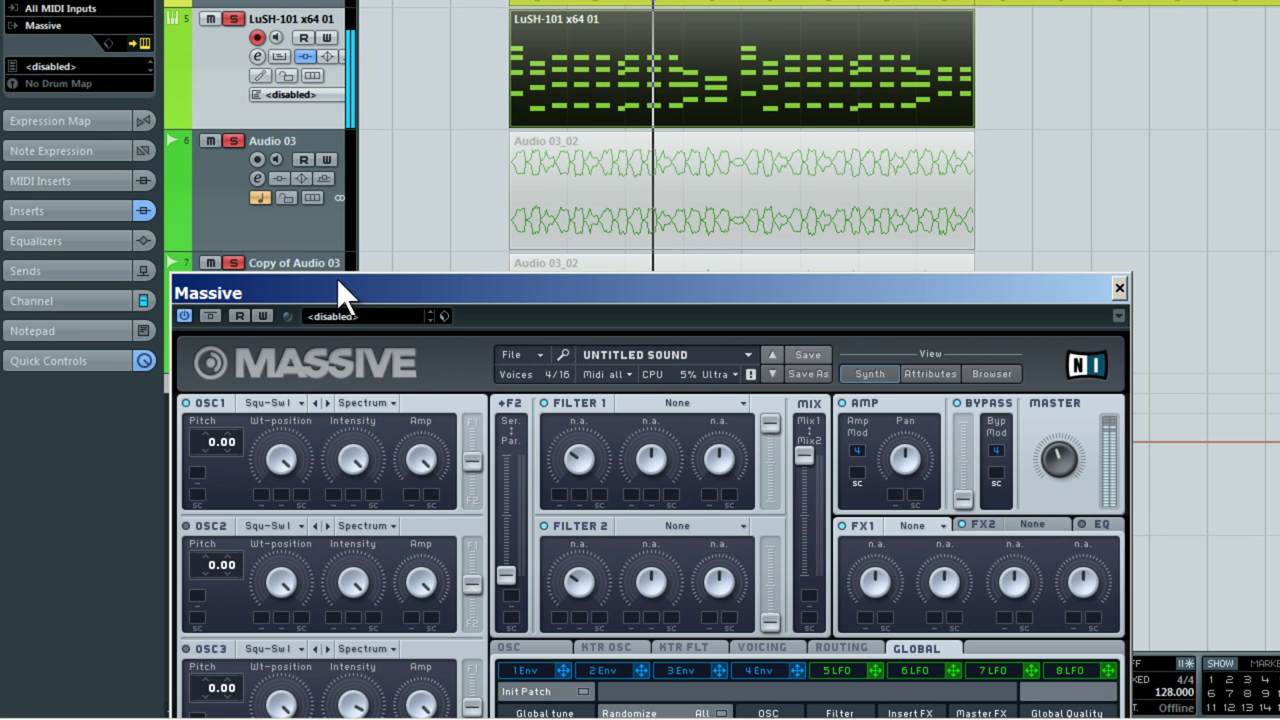
left_click_drag(337, 280, 356, 60)
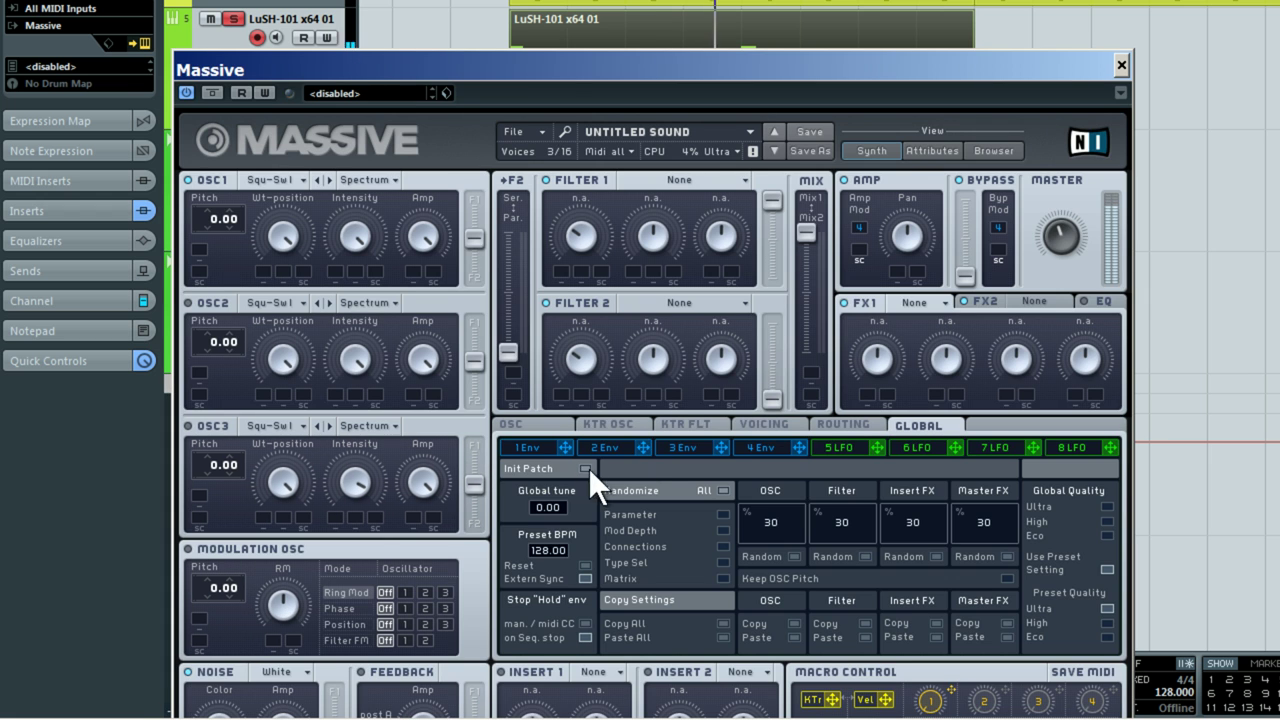
left_click(700, 425)
left_click(750, 423)
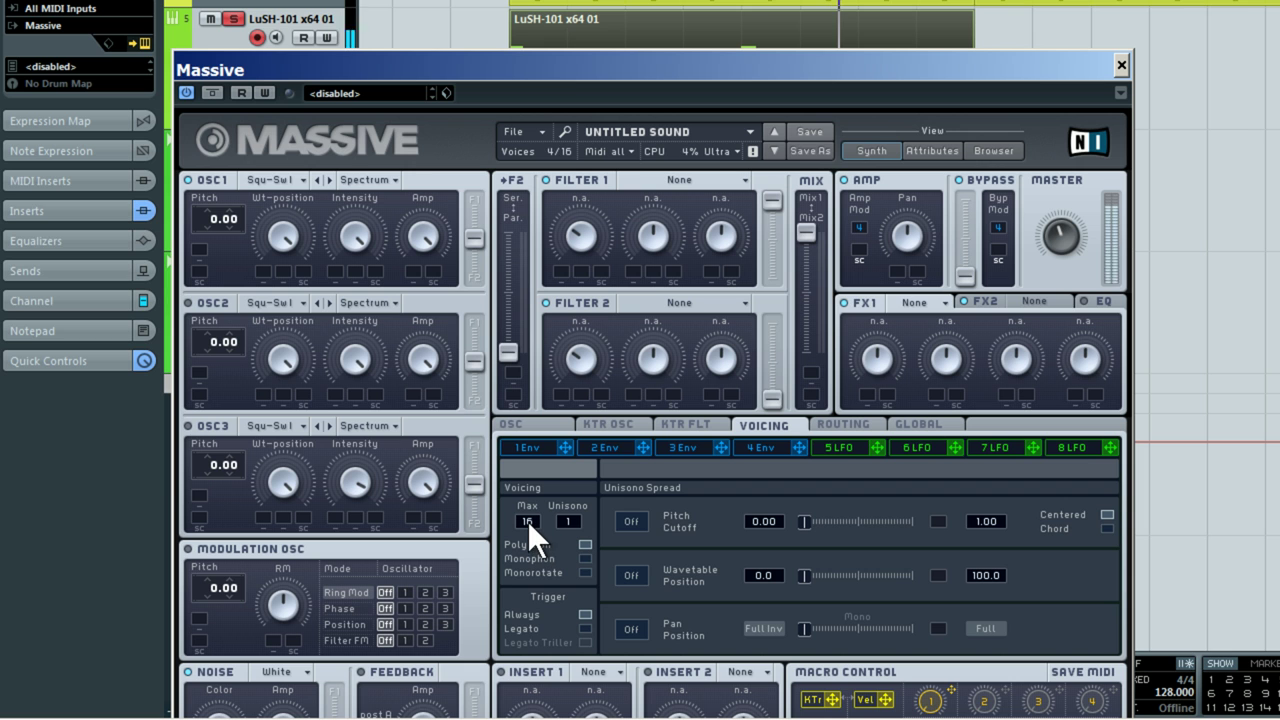
left_click_drag(530, 520, 527, 2)
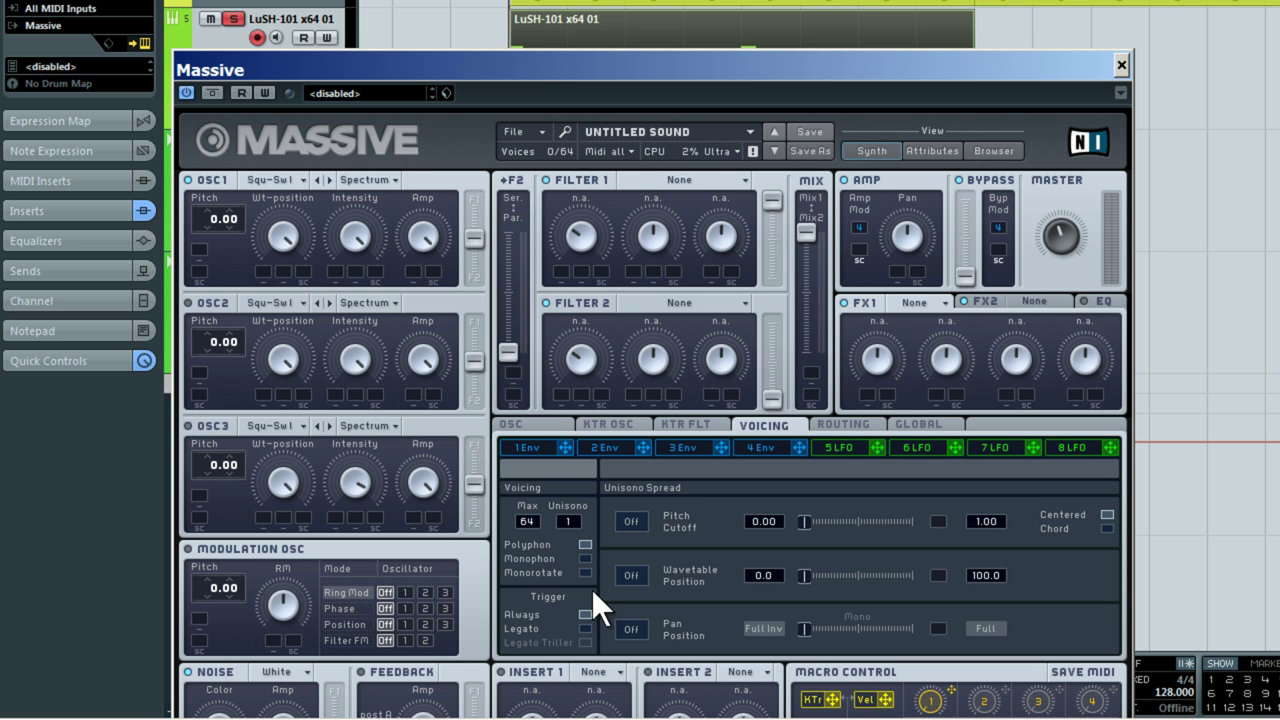
left_click_drag(572, 516, 592, 446)
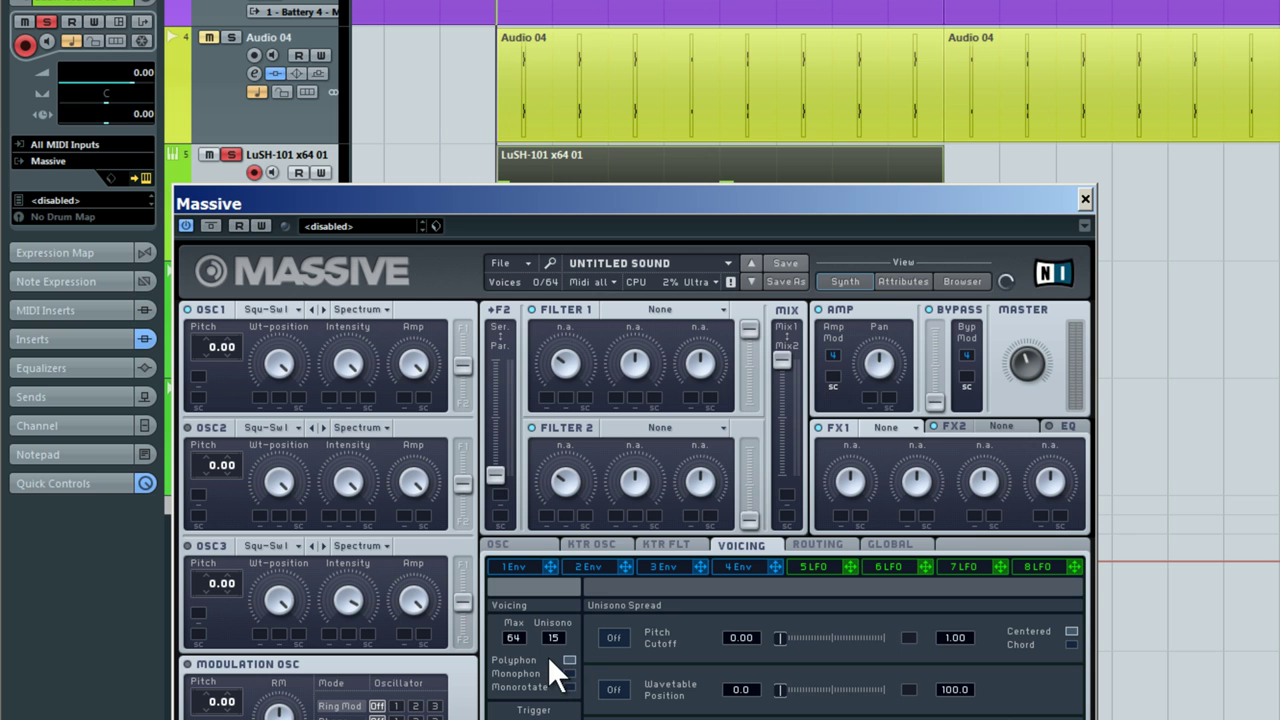
During playback, enable unisono spread for Pitch Cutoff and Pan Position, adjust the Pitch Cutoff slider slightly and close Massive
key("space")
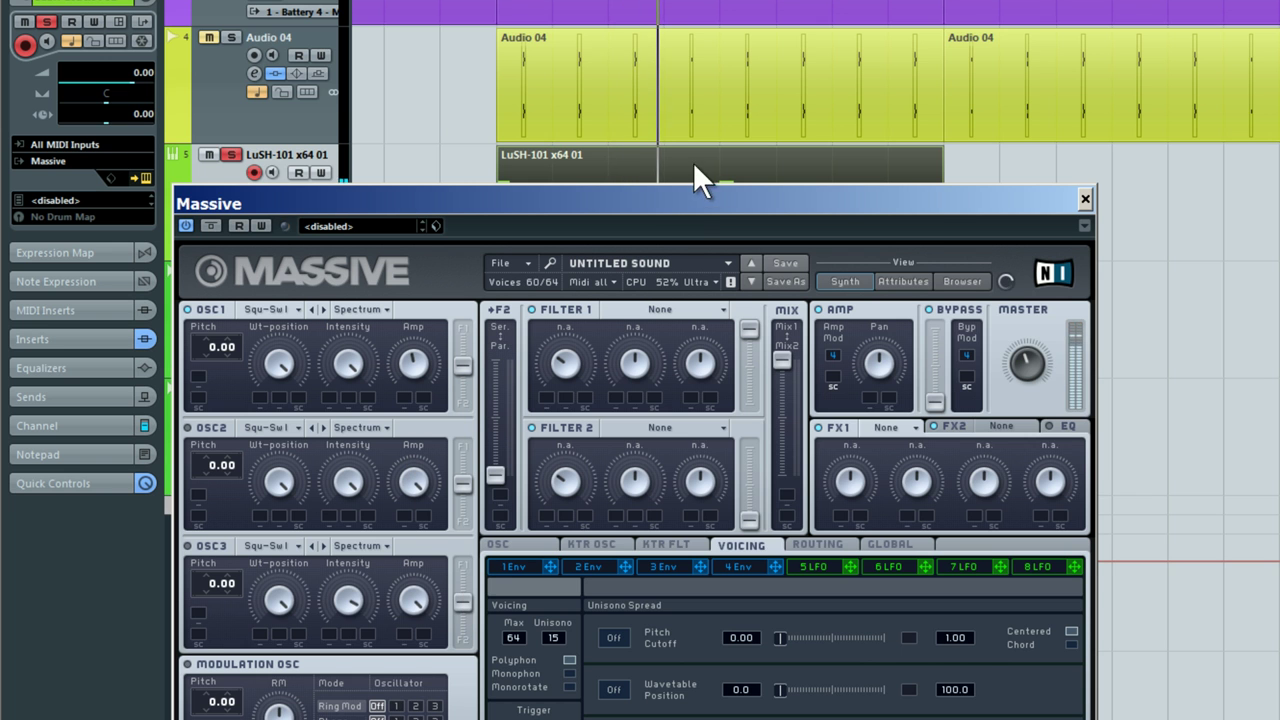
left_click_drag(704, 206, 700, 23)
left_click(610, 455)
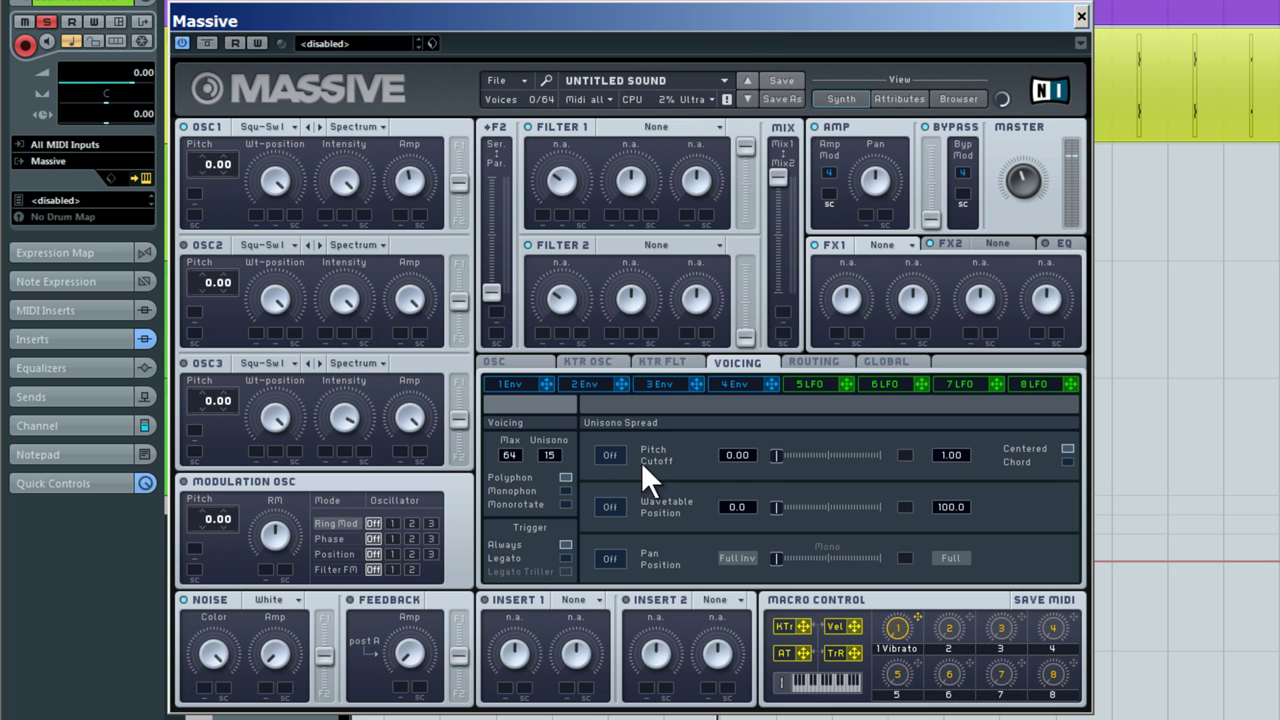
left_click(600, 560)
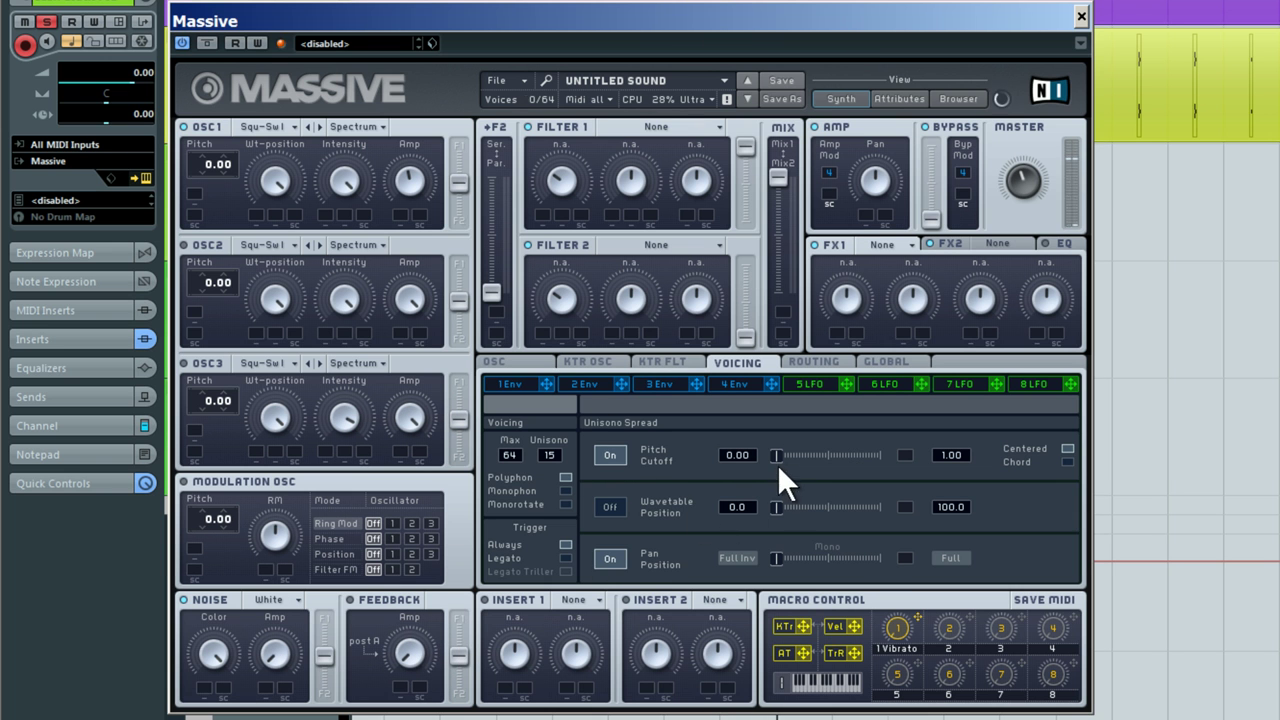
left_click_drag(781, 459, 785, 457)
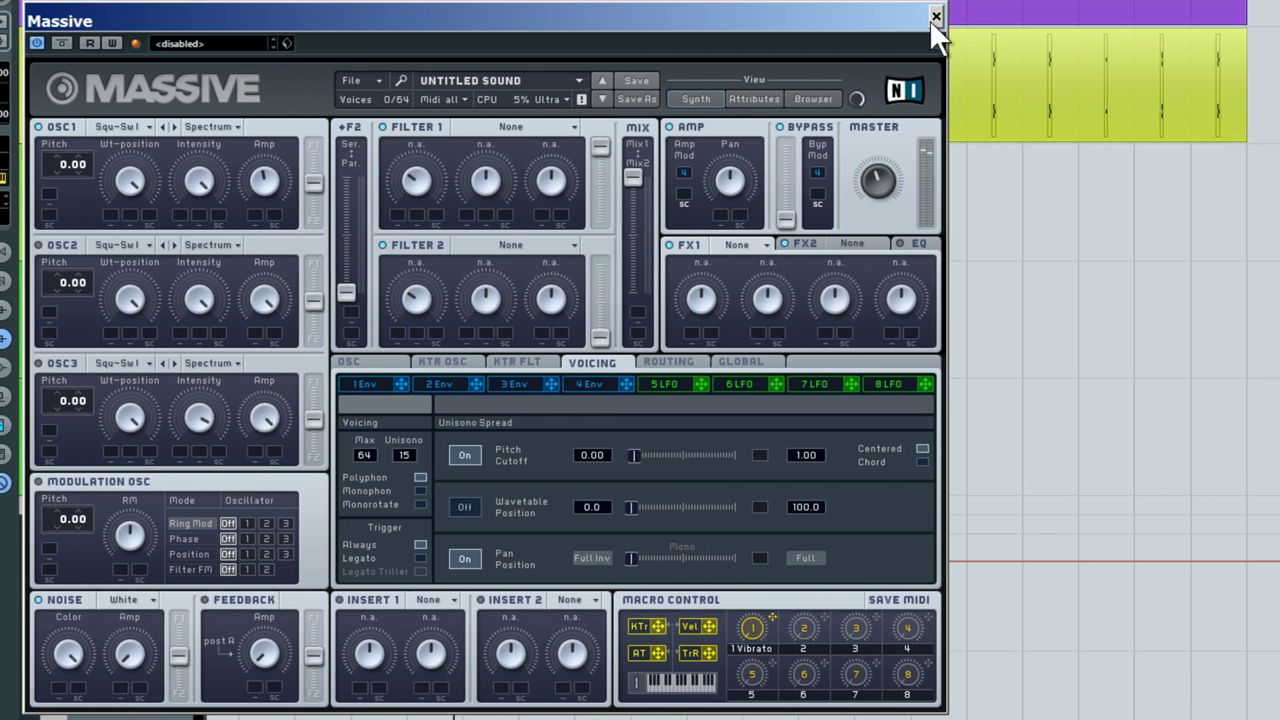
left_click(1081, 16)
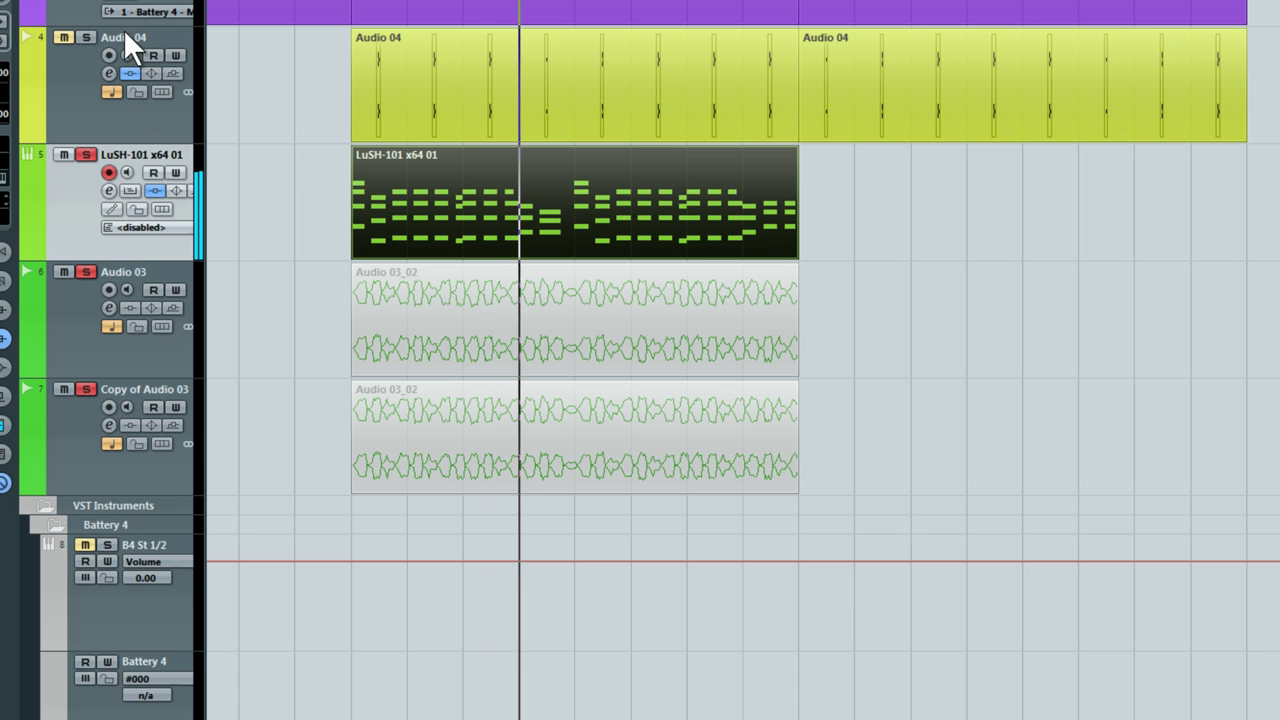
Unmute the audio event on the Audio 03 track with the Mute tool and return to the Object Selection tool
right_click(300, 338)
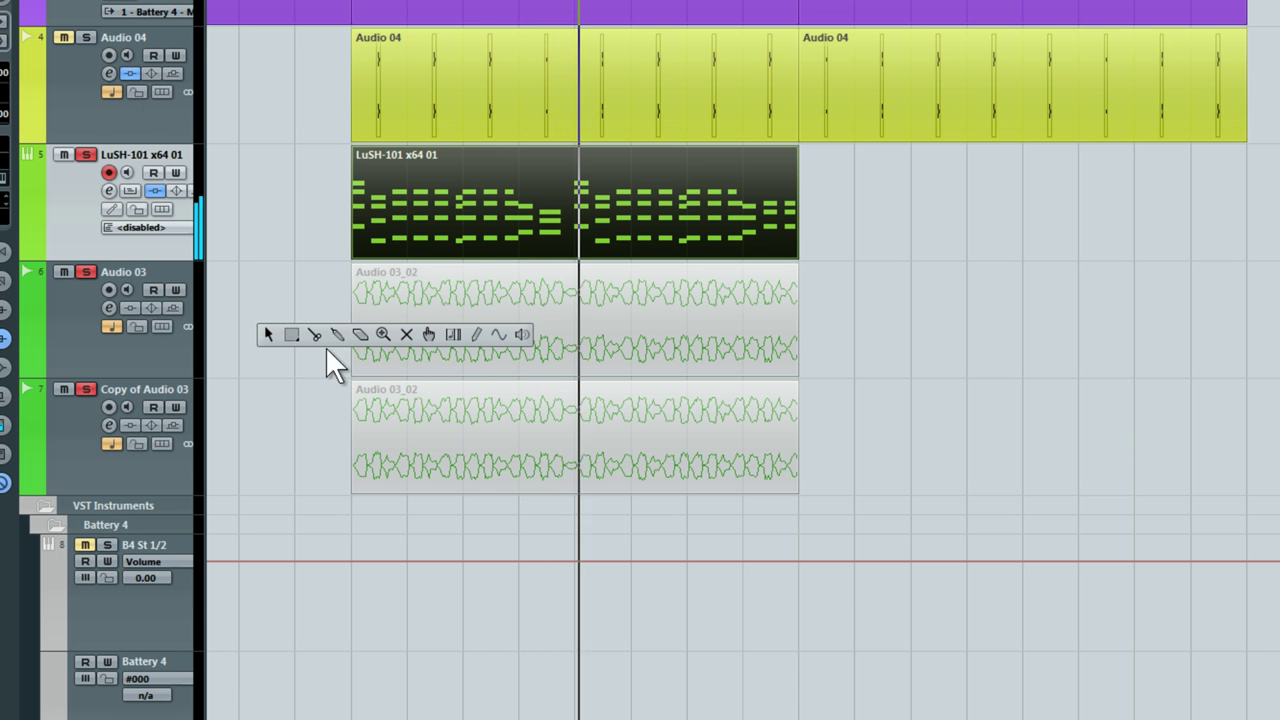
left_click(407, 325)
left_click(401, 335)
right_click(310, 331)
left_click(304, 330)
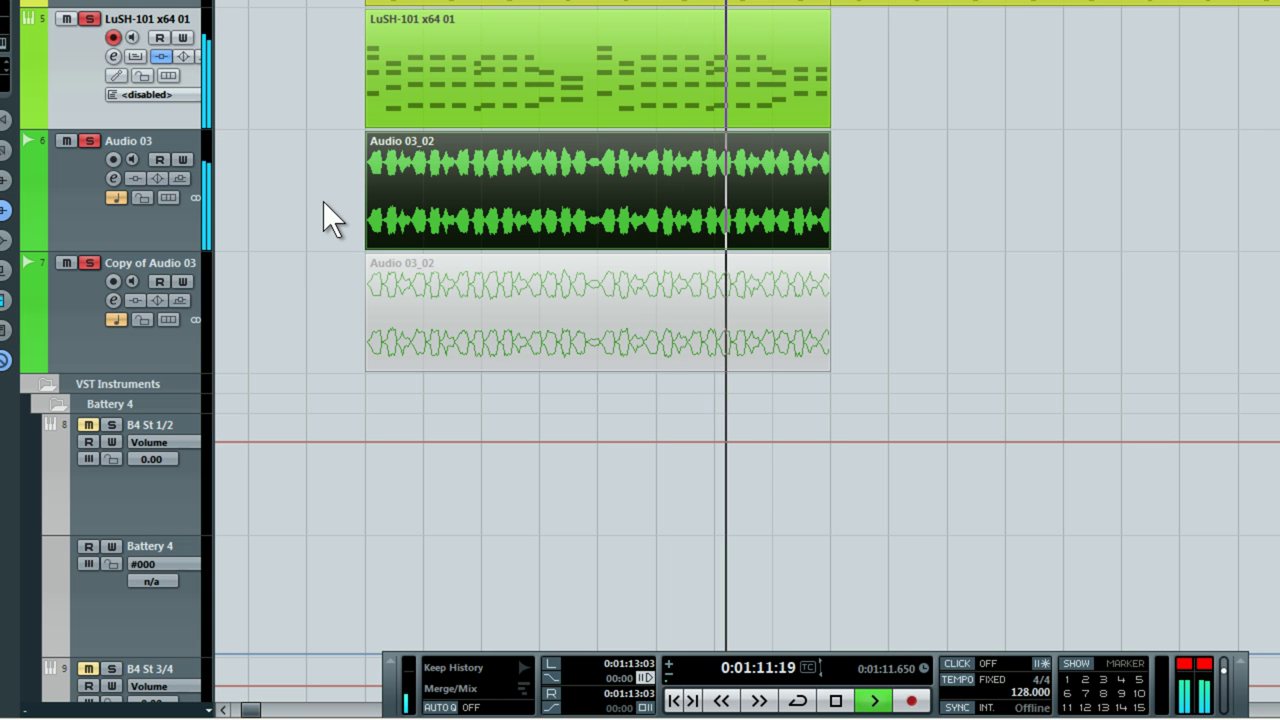
Stop playback, turn off solo on the Audio 03 track and play again from bar 33
key("space")
left_click(92, 140)
key("space")
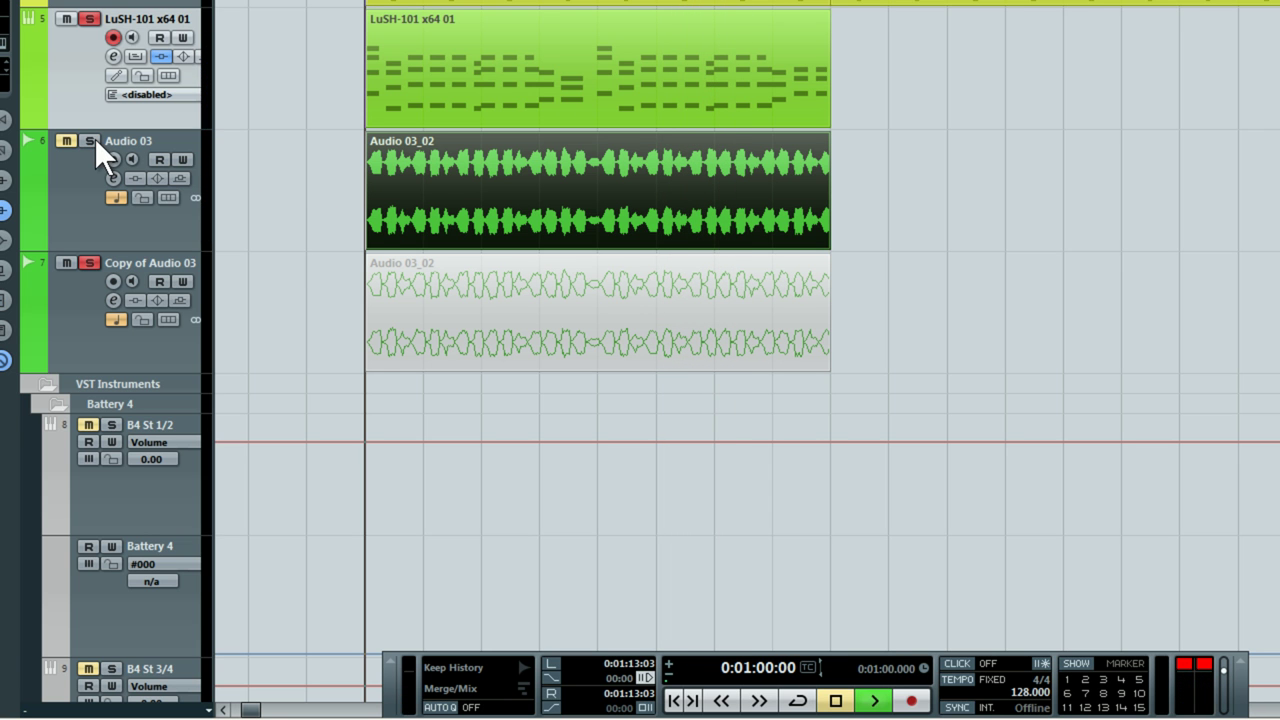
Reopen Massive, audition the SmoSqu, Sin-Tri and Sin-Squ wavetables on OSC1 and choose Squ-Sw II
left_click(3, 45)
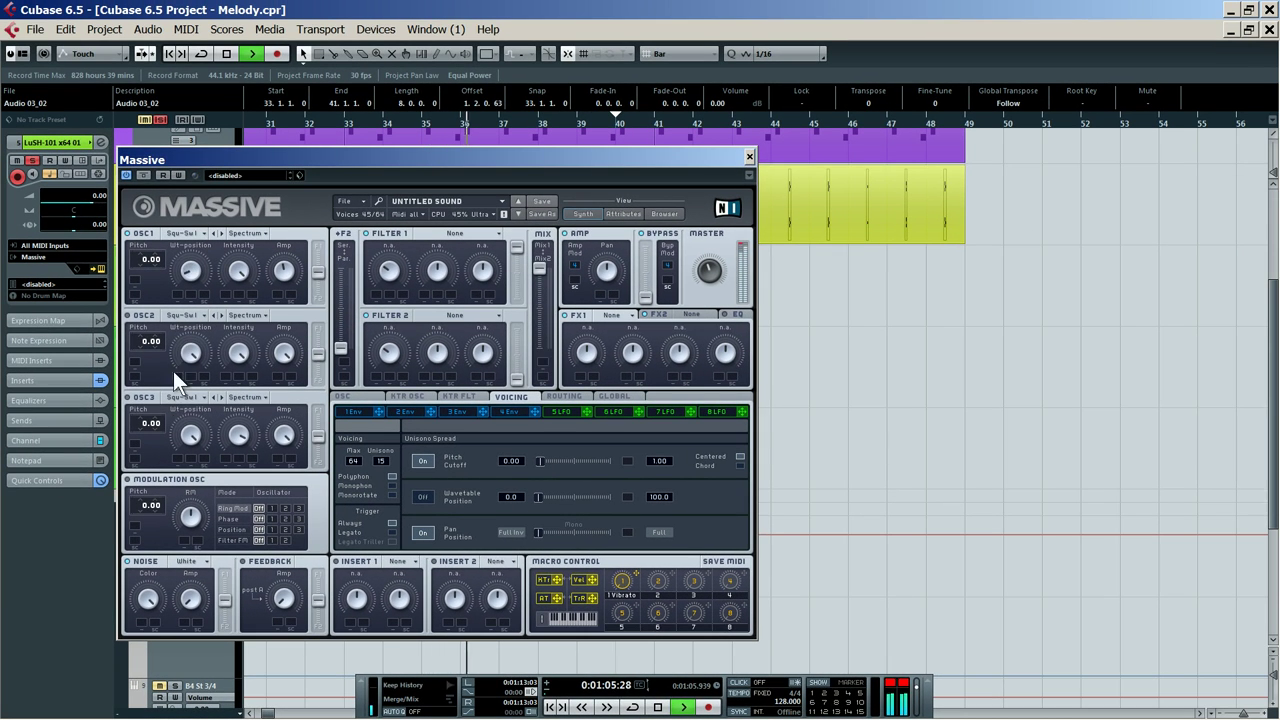
left_click_drag(257, 160, 635, 103)
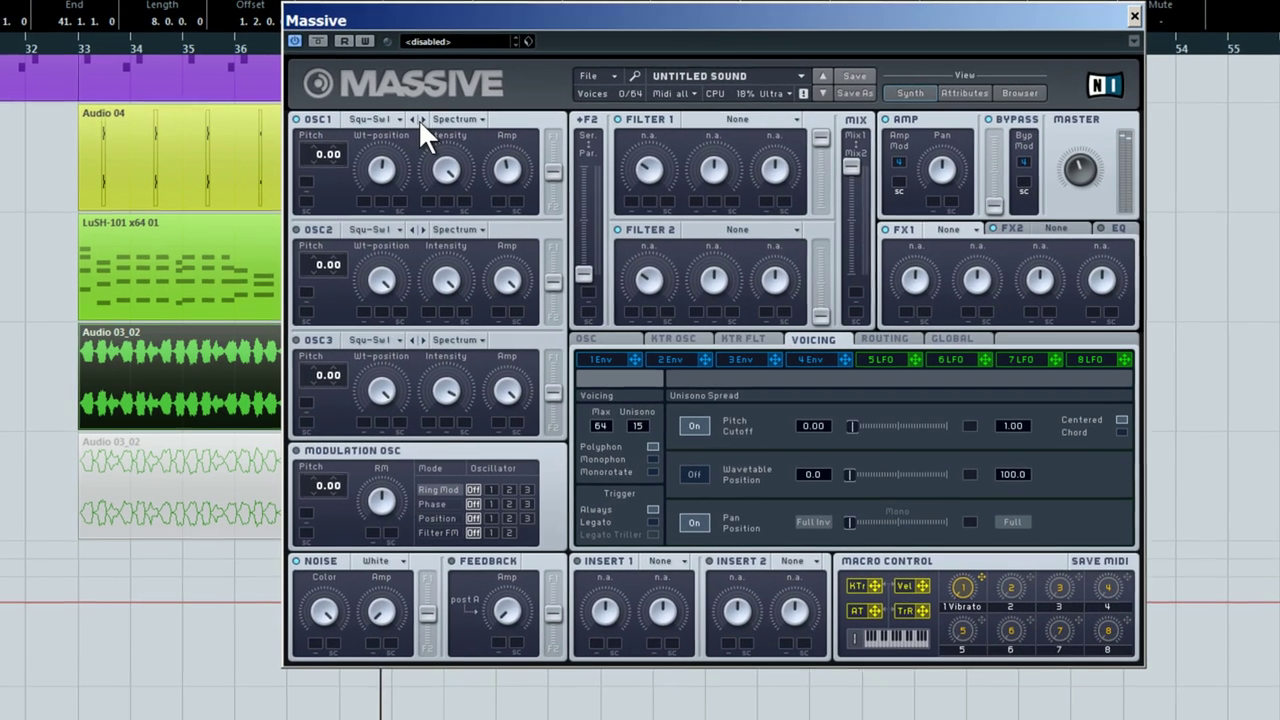
left_click(521, 151)
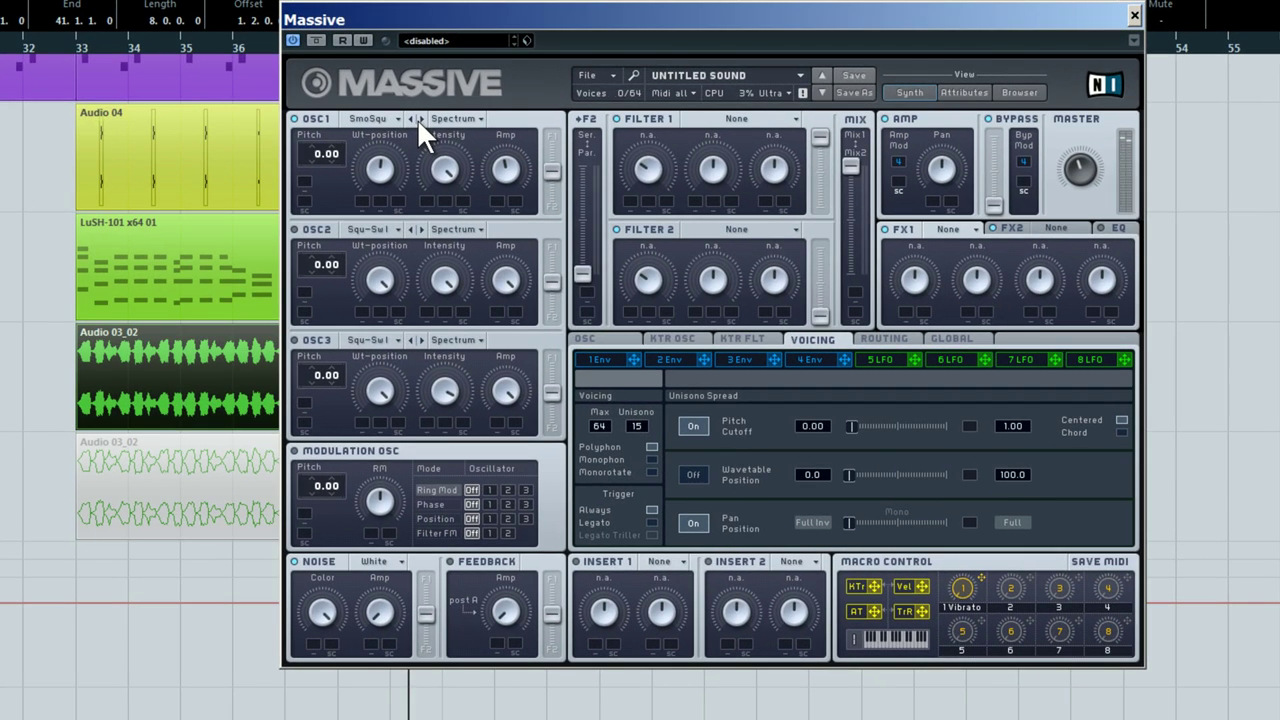
left_click(419, 117)
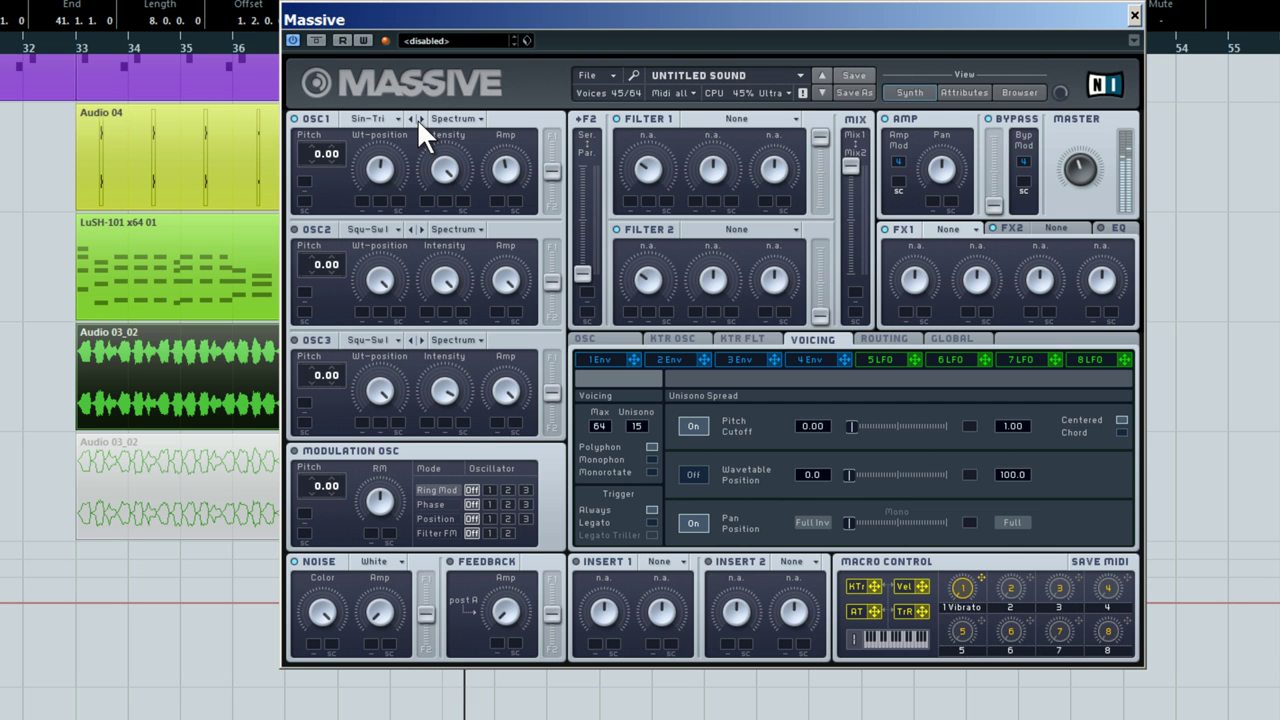
left_click(409, 117)
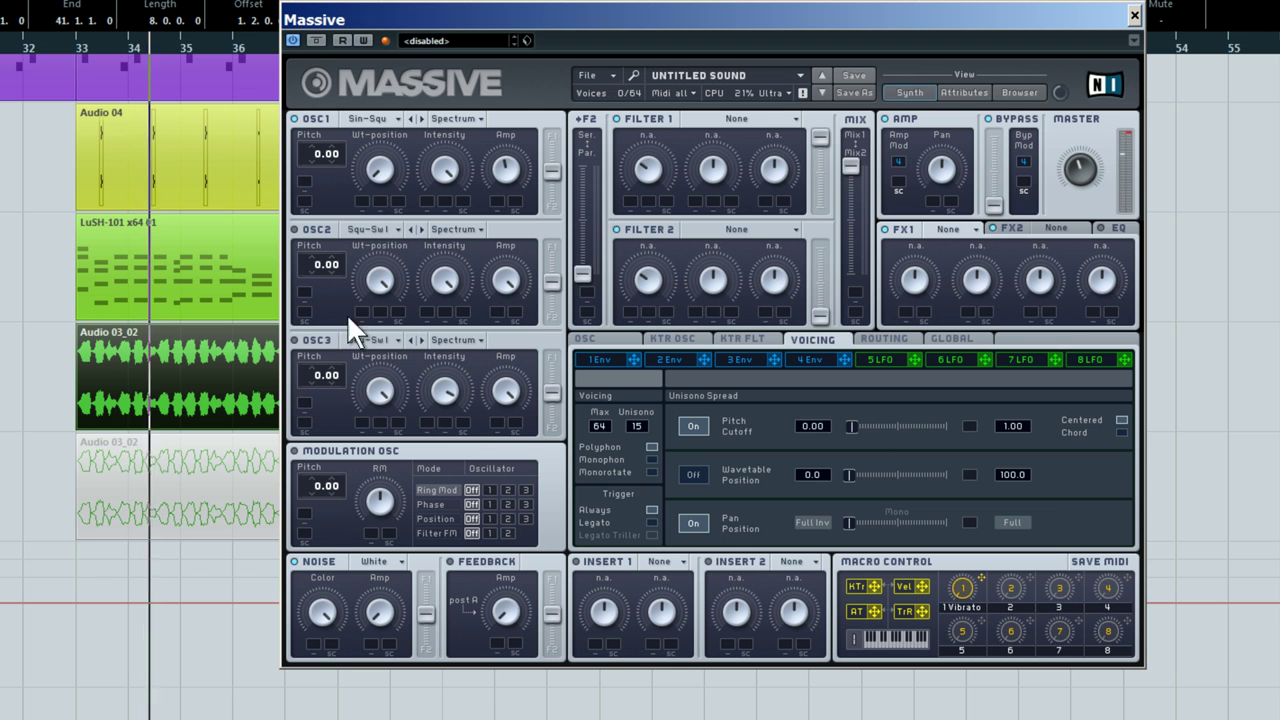
left_click(405, 116)
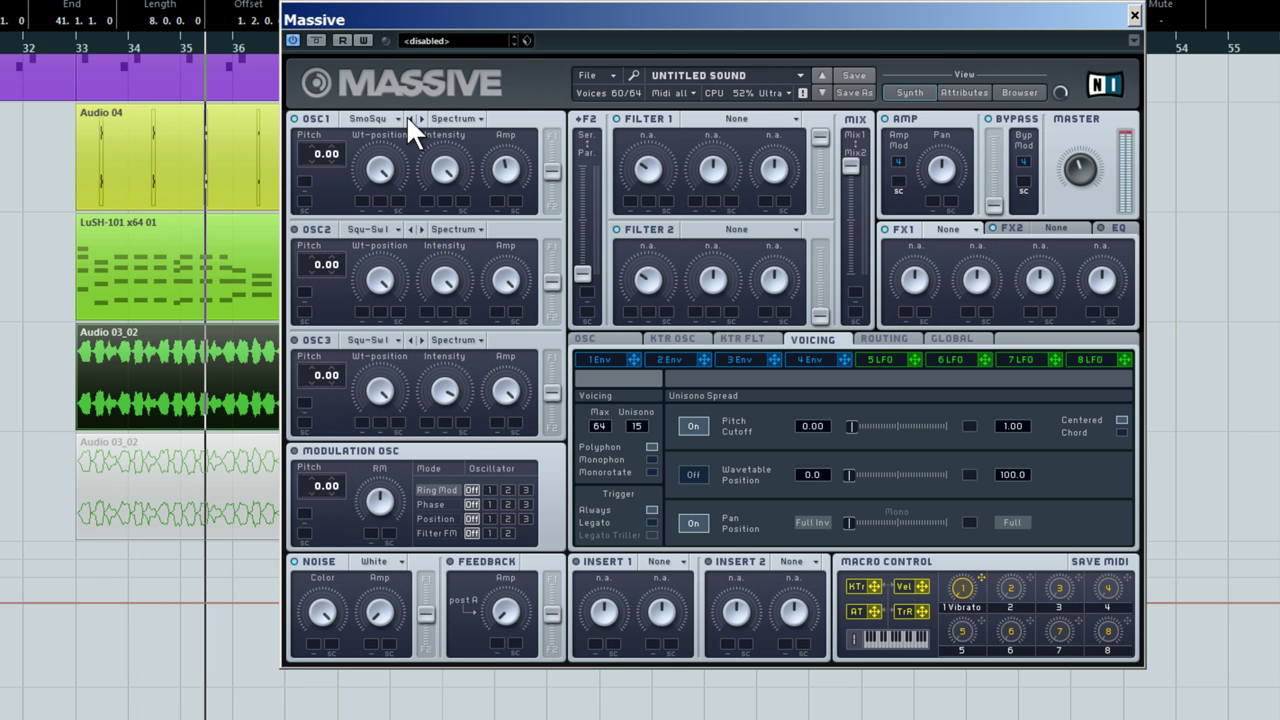
left_click(408, 116)
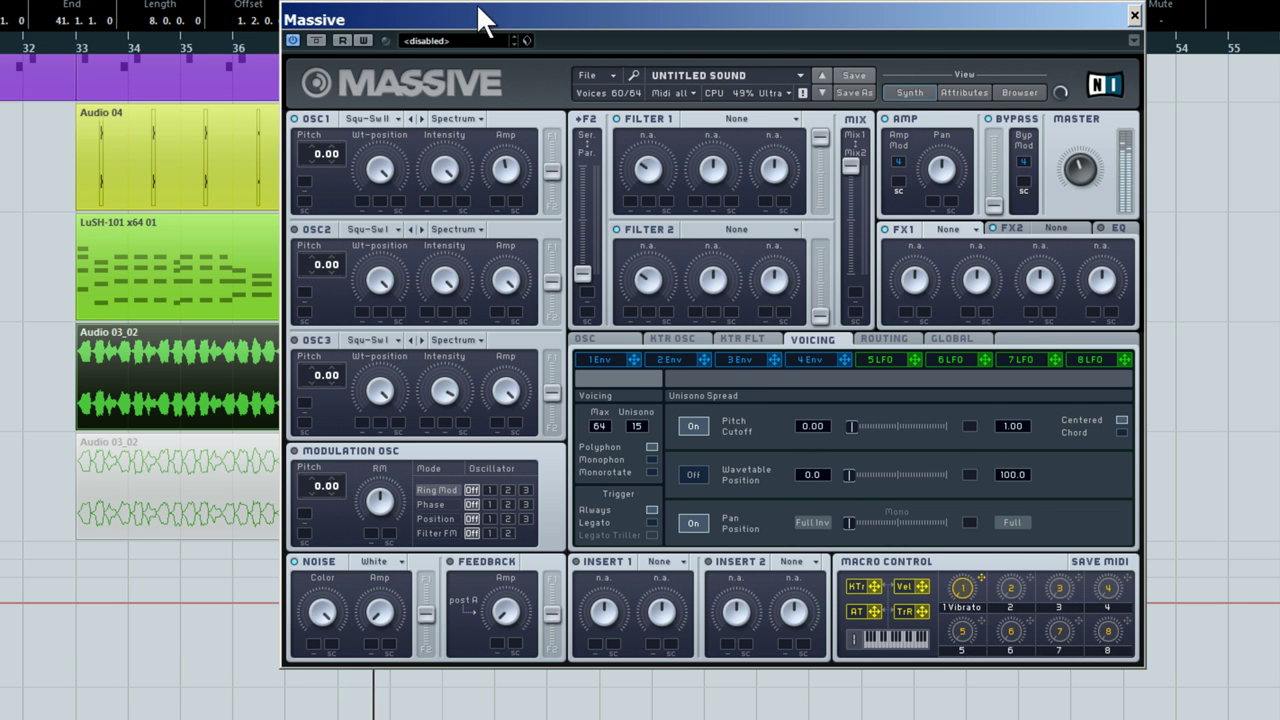
Audition the SmoSqu, Sin-Squ, Plysaw I and Math I wavetables on OSC1 during playback and return to Squ-Sw II
left_click_drag(485, 18, 316, 80)
left_click(275, 169)
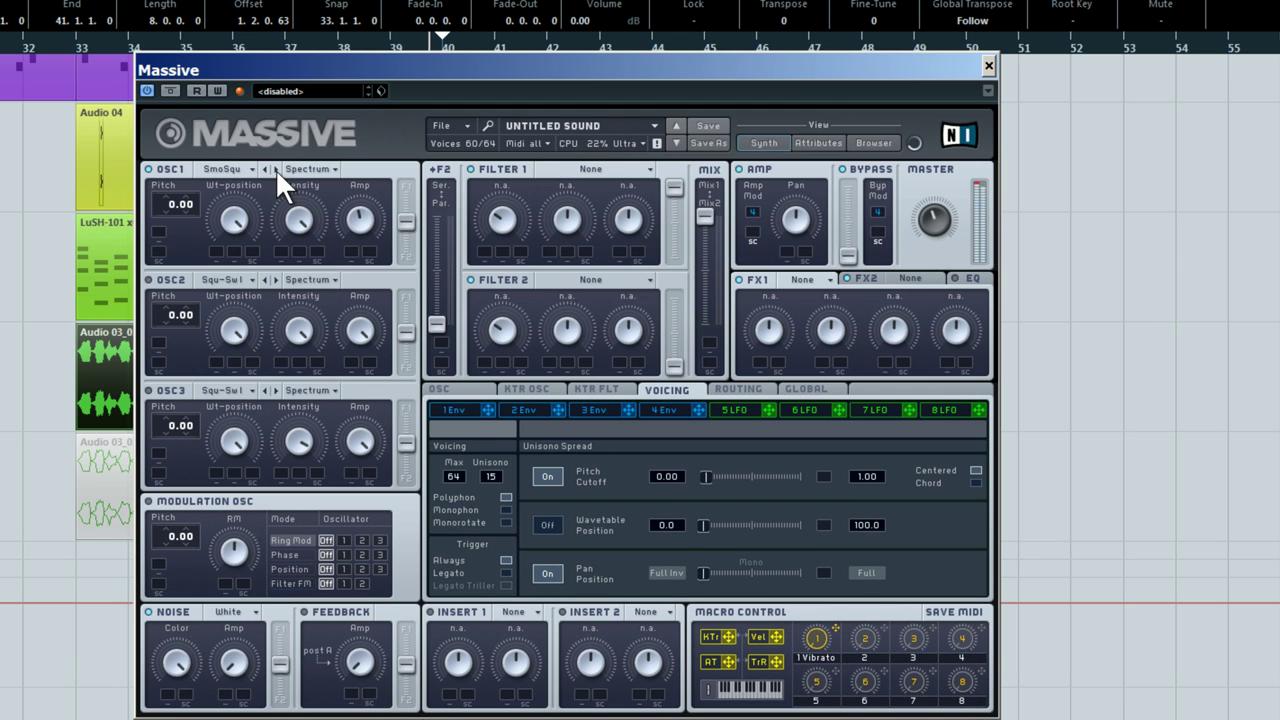
left_click(265, 168)
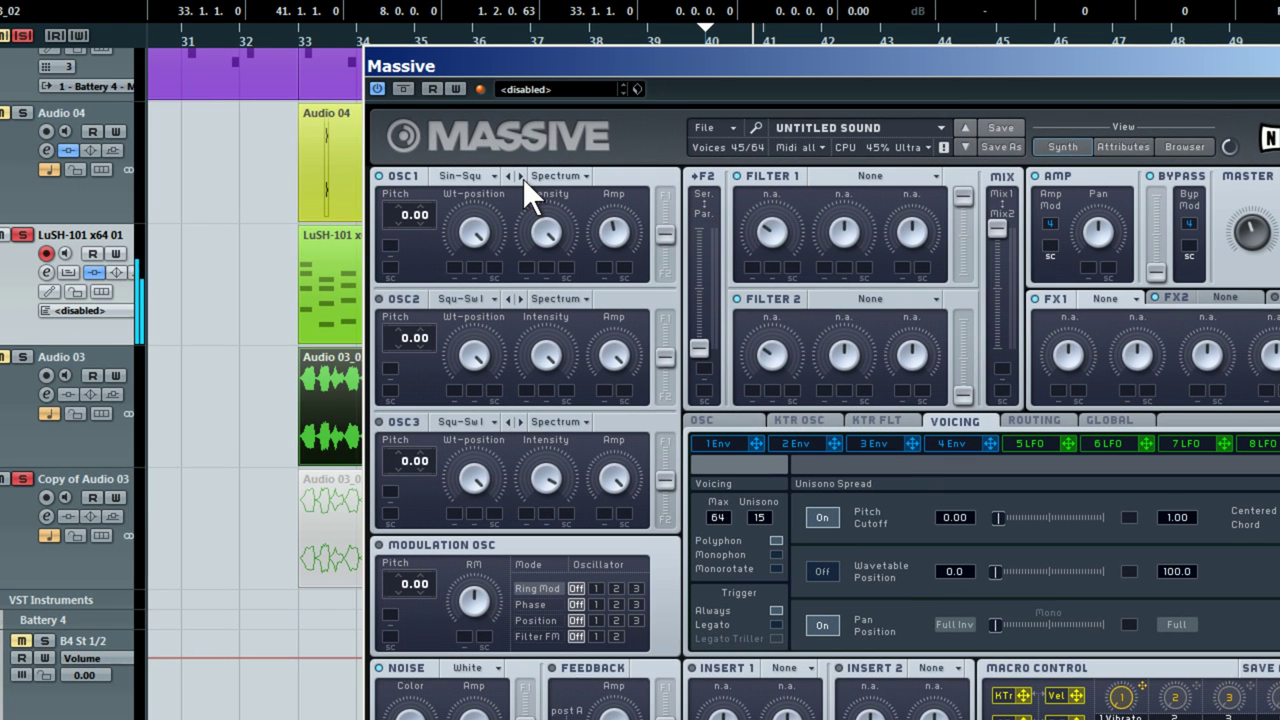
left_click(521, 177)
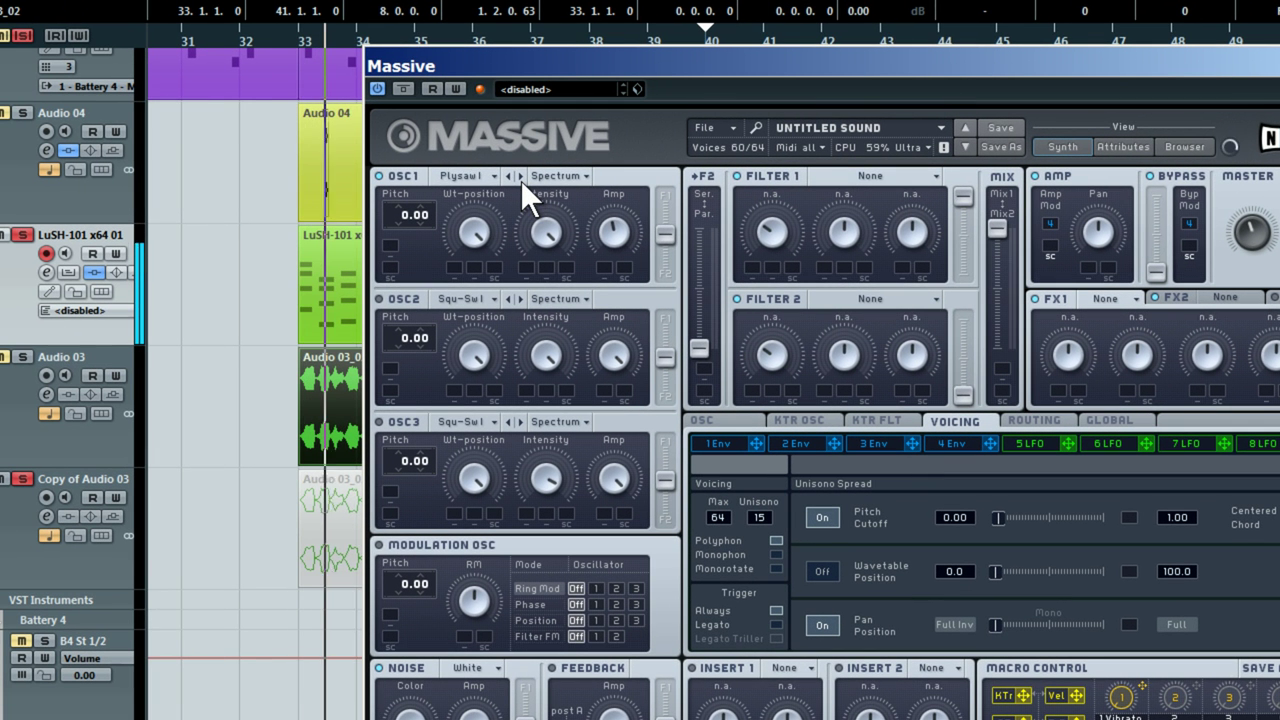
left_click(521, 177)
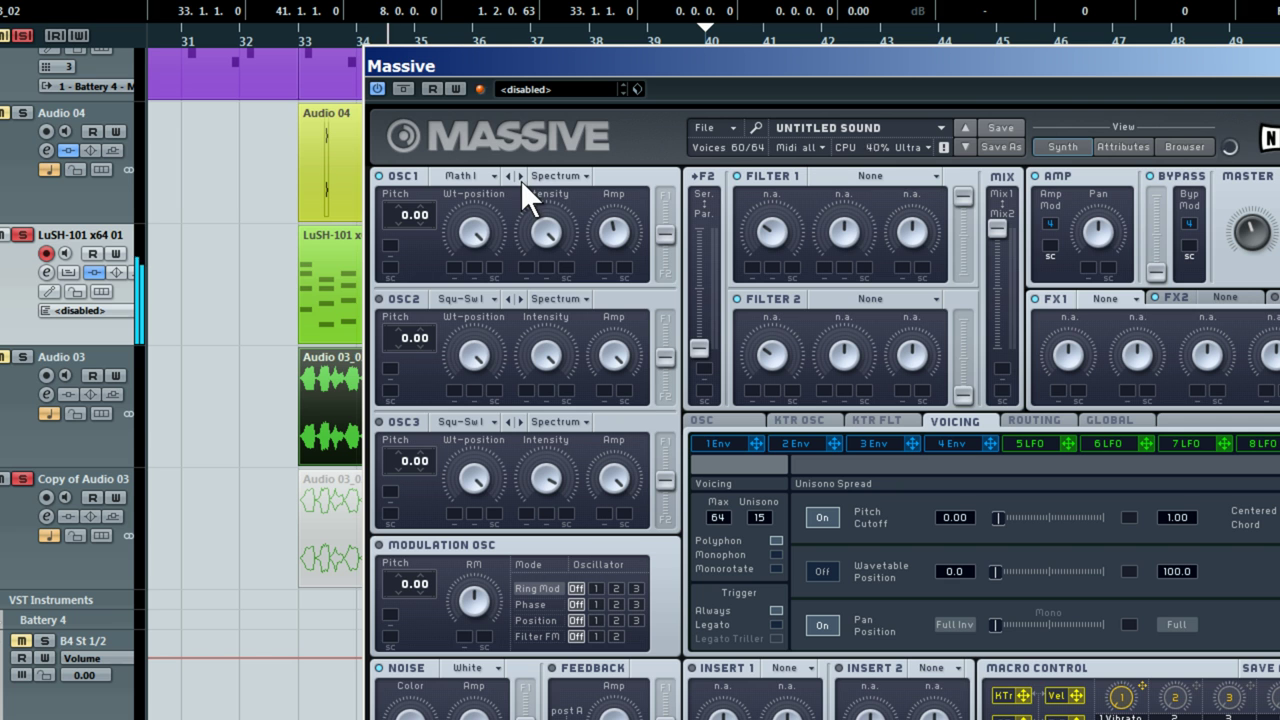
left_click(509, 177)
left_click(509, 177)
left_click(509, 177)
left_click(509, 177)
Reposition the Massive window and set its Unisono voice count to 13
left_click_drag(622, 60, 418, 16)
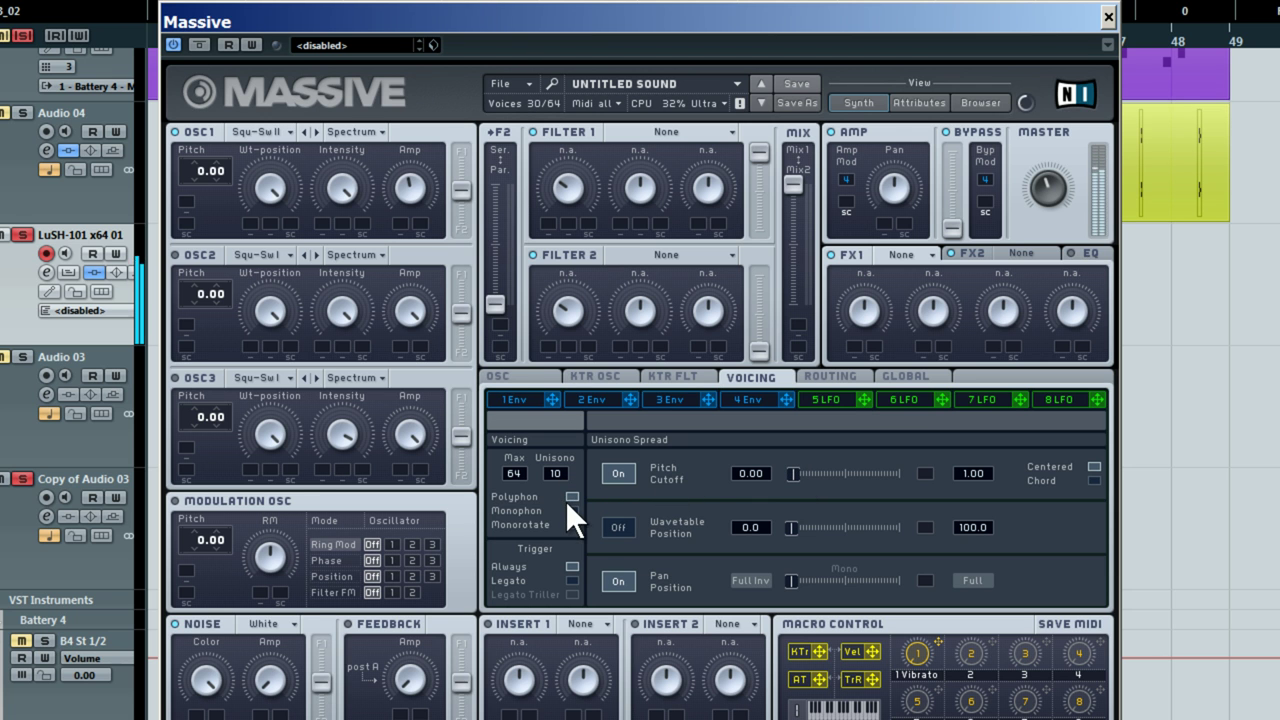
left_click_drag(787, 477, 787, 477)
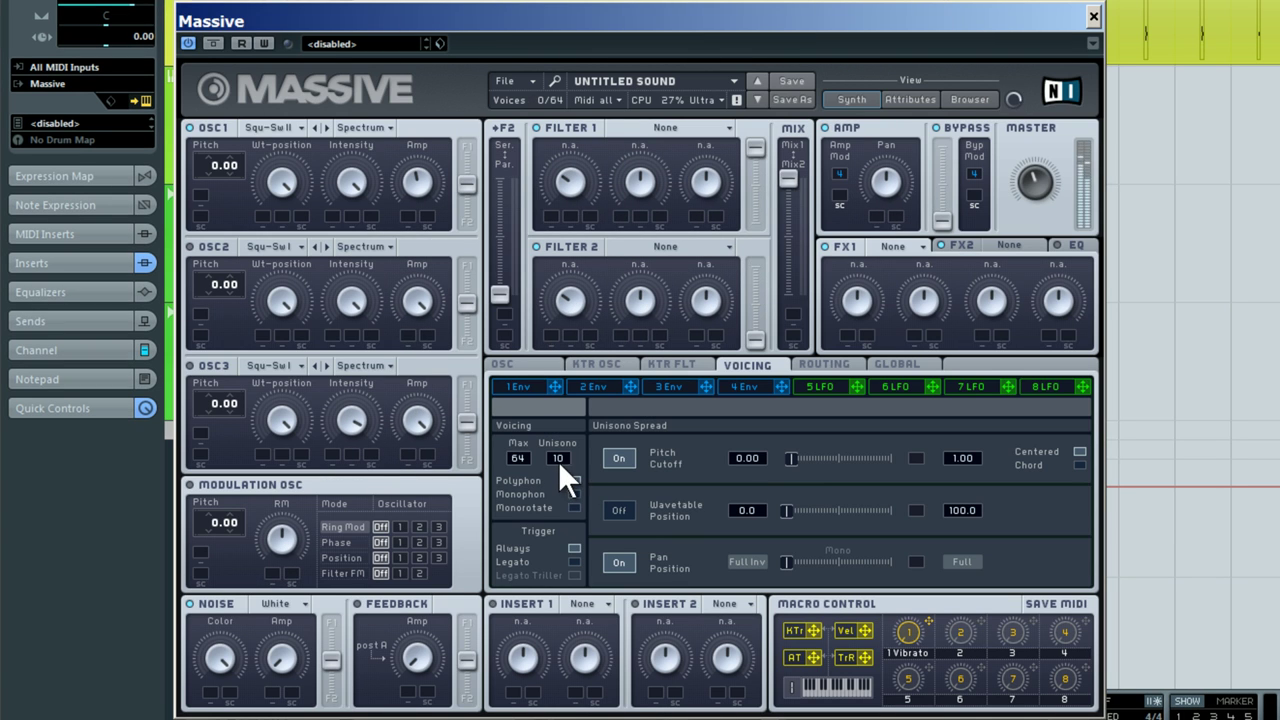
left_click_drag(559, 464, 569, 448)
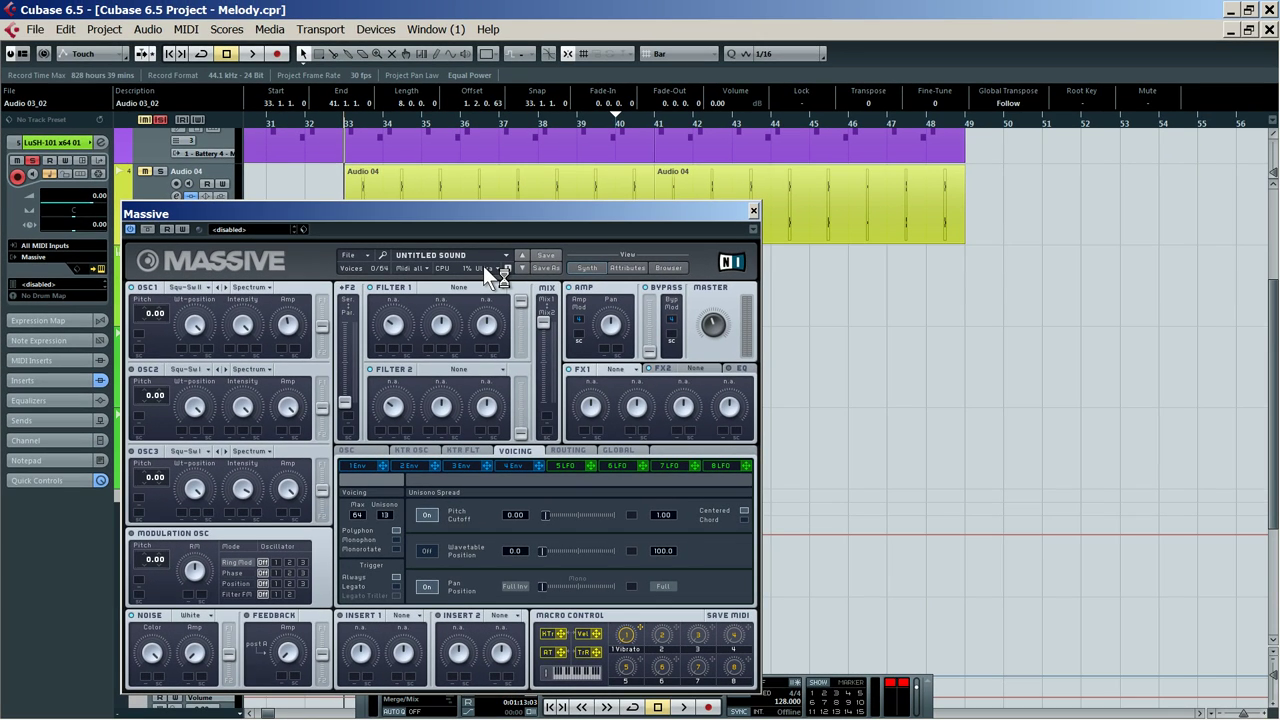
Open the Windows Task Manager performance view and compare the CPU load before and during Cubase playback
key("ctrl+alt+Delete")
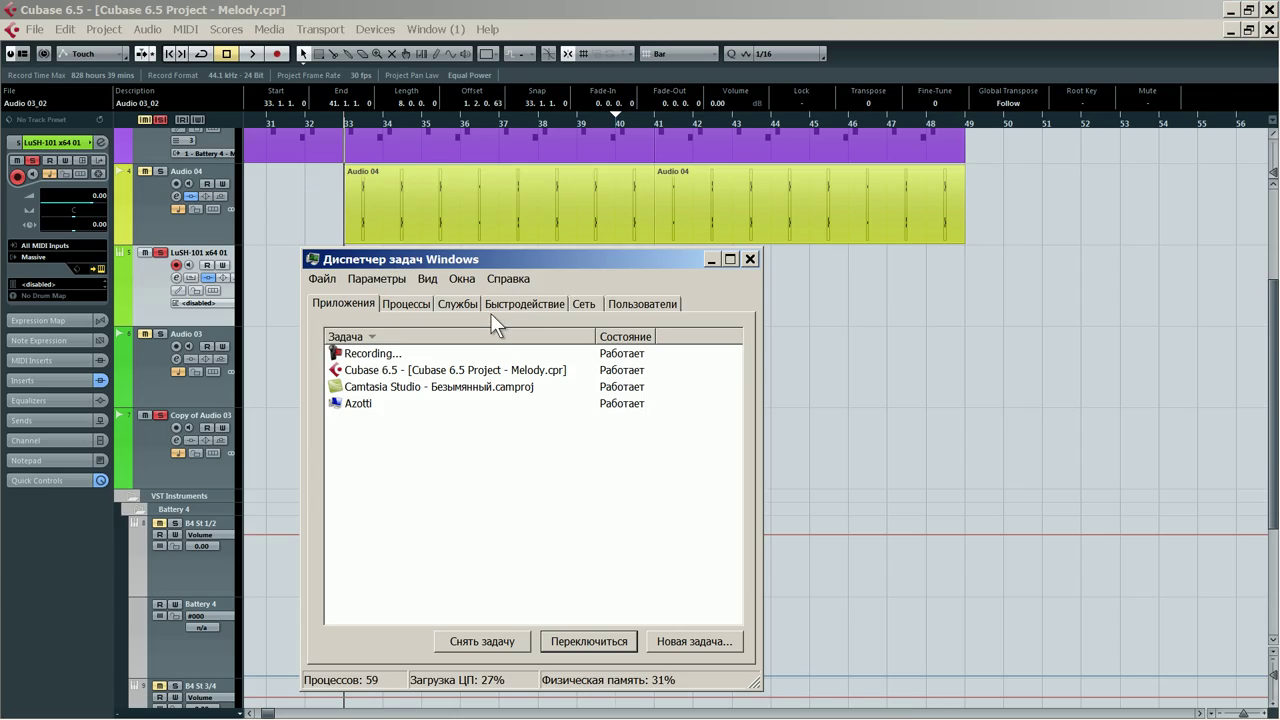
left_click(522, 304)
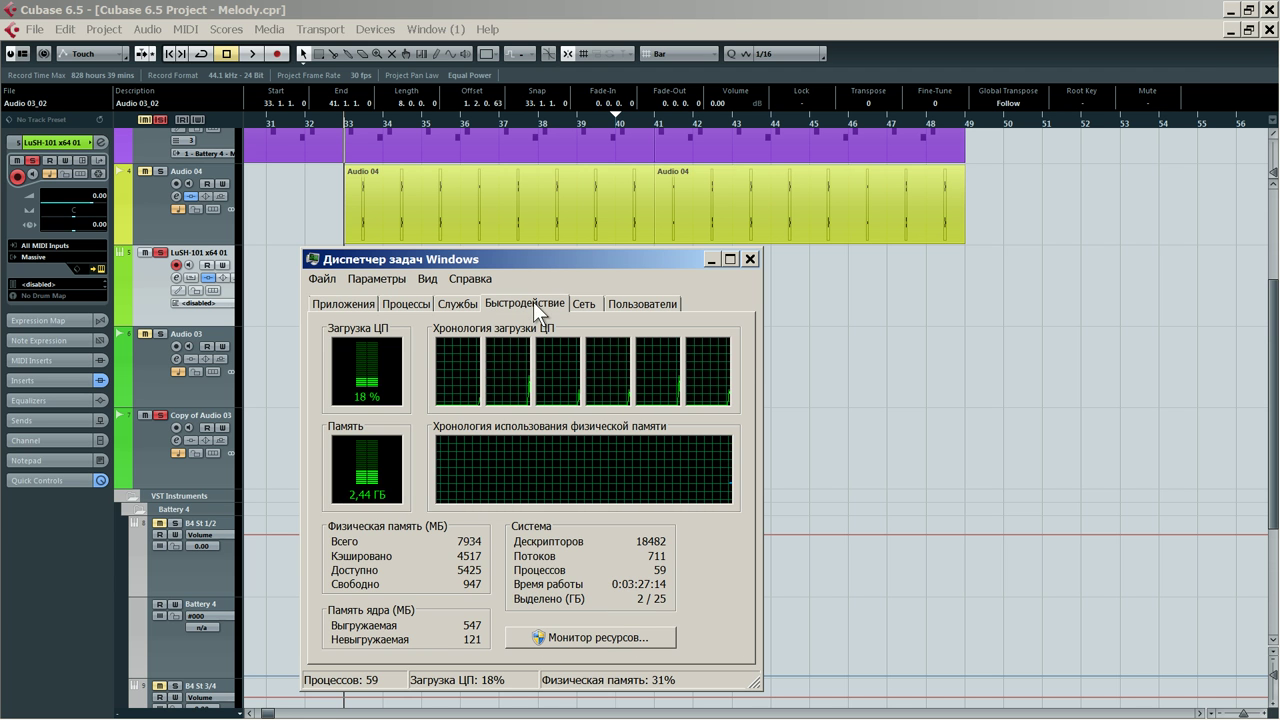
left_click(338, 10)
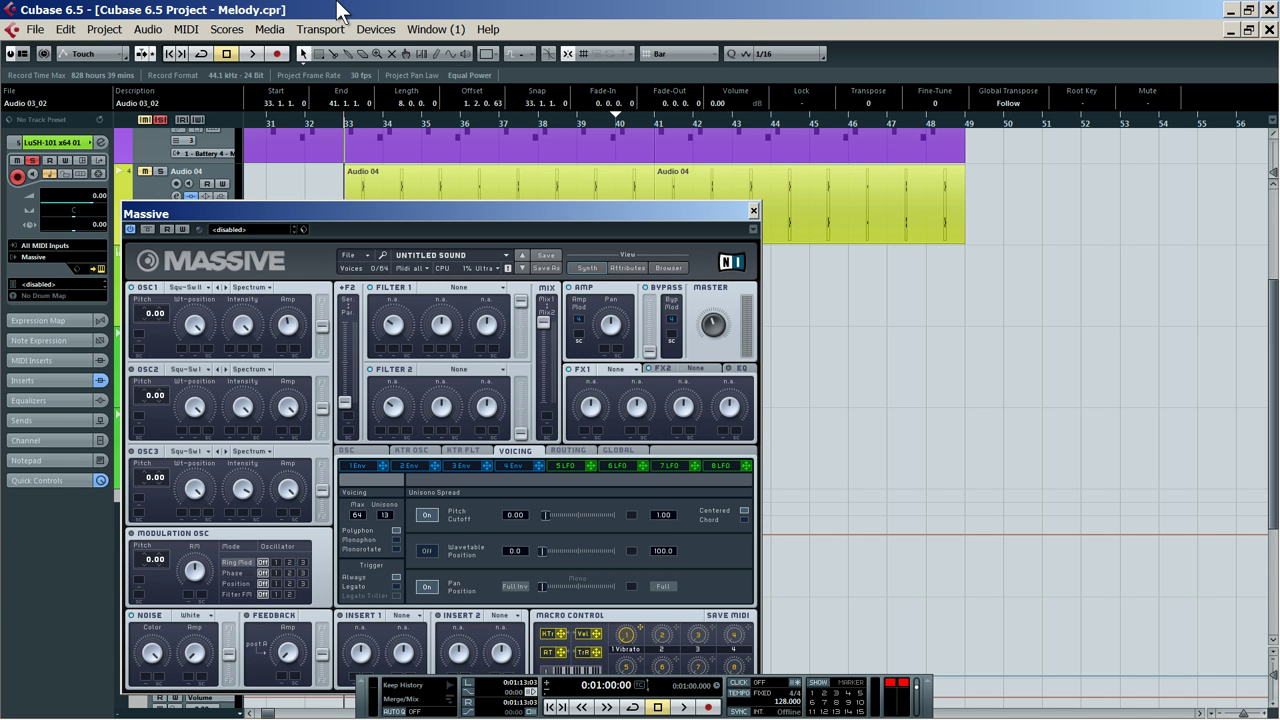
key("space")
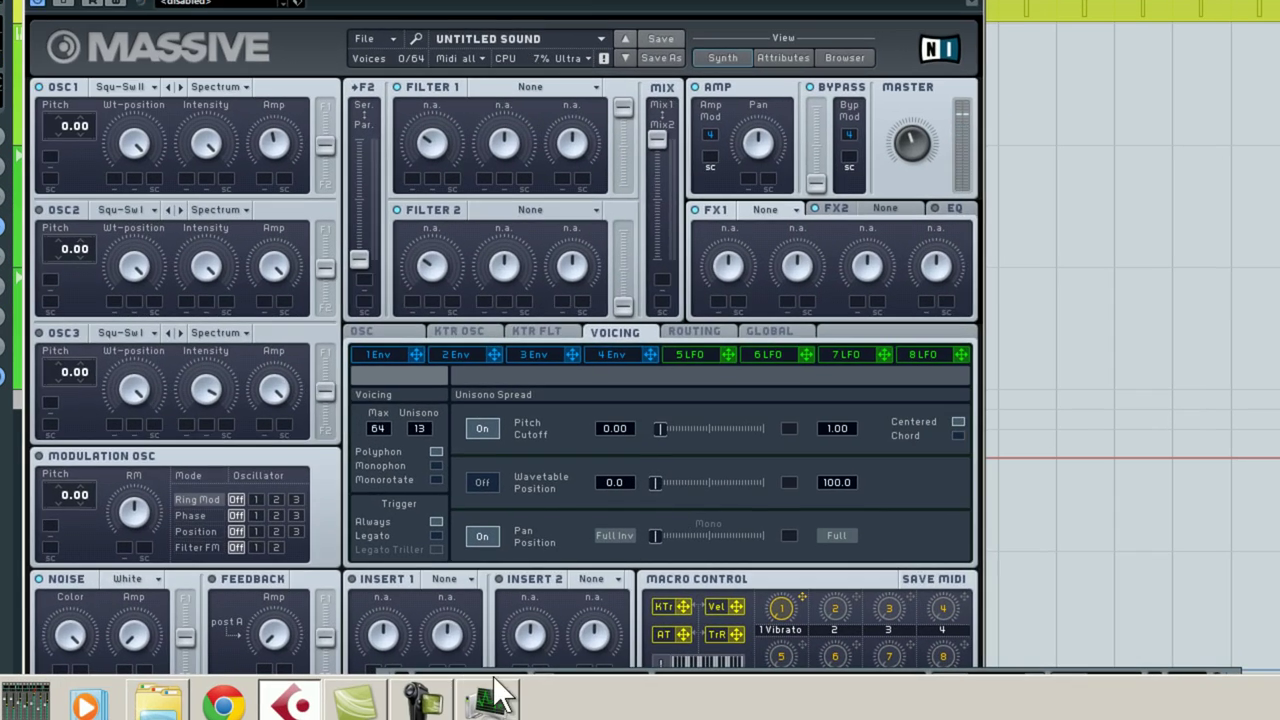
left_click(466, 700)
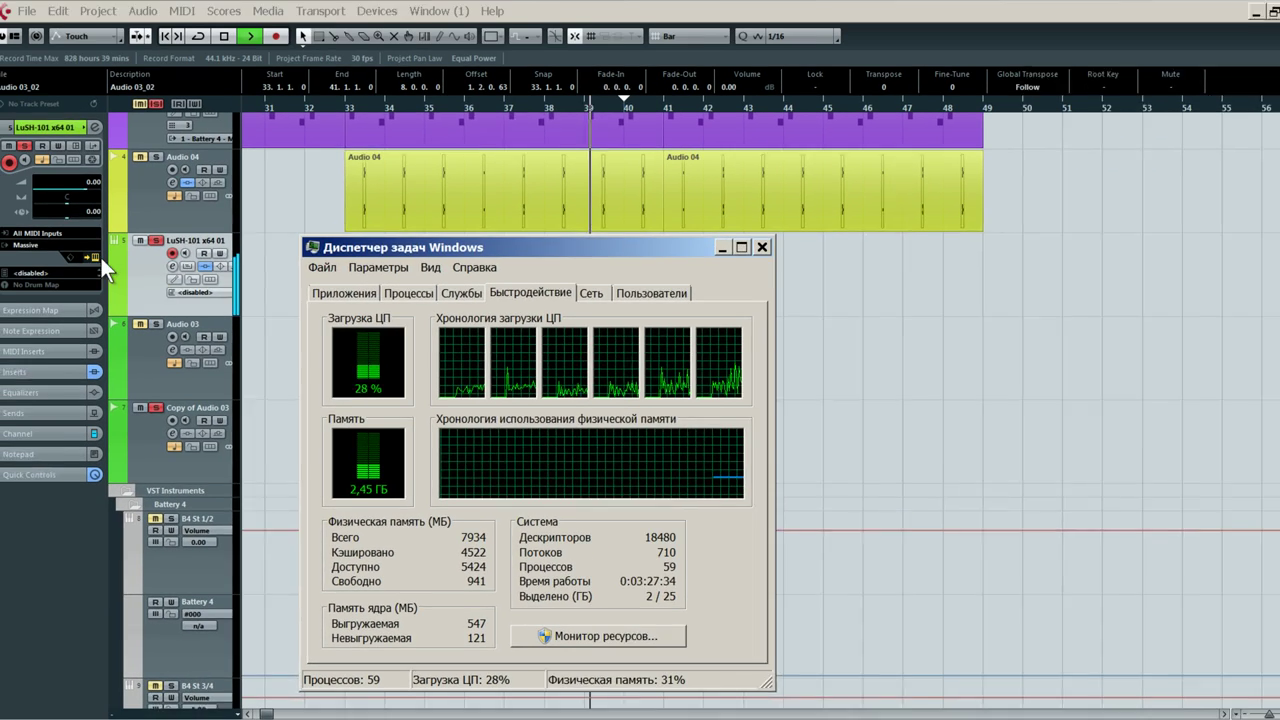
Reopen the Massive editor from the LuSH-101 track and play a few bars of the part from bar 33
left_click(99, 258)
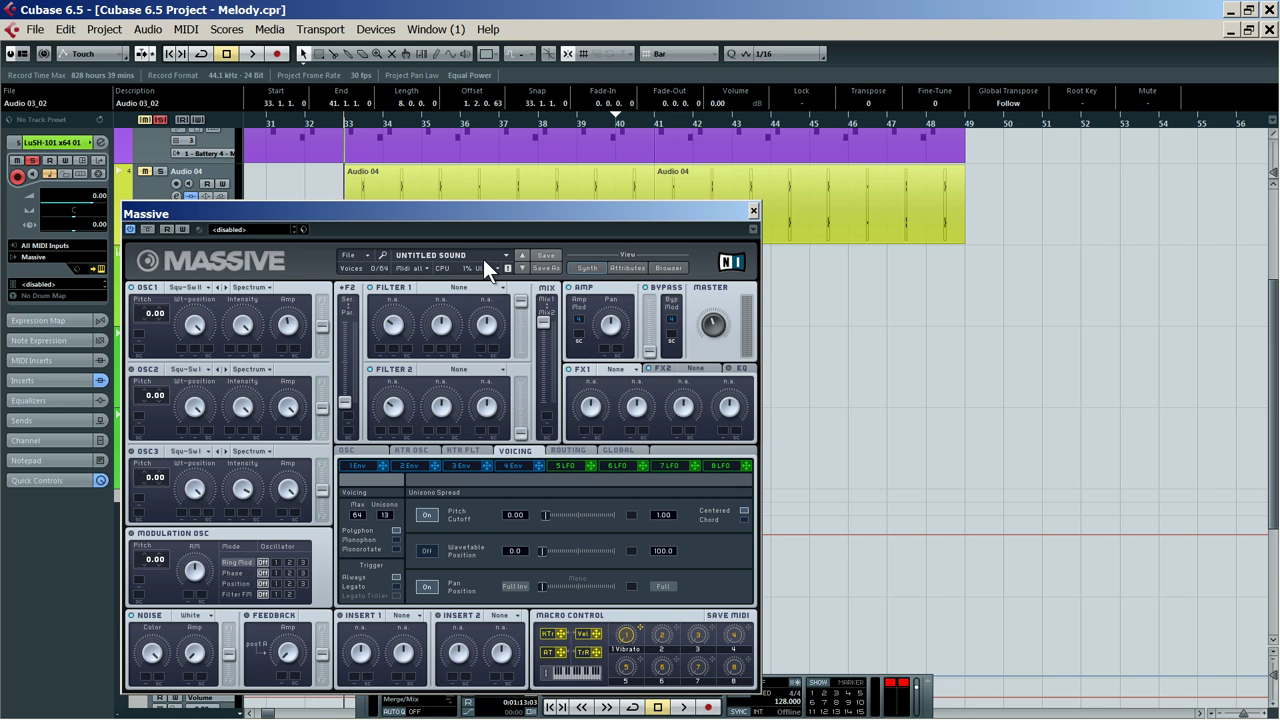
key("space")
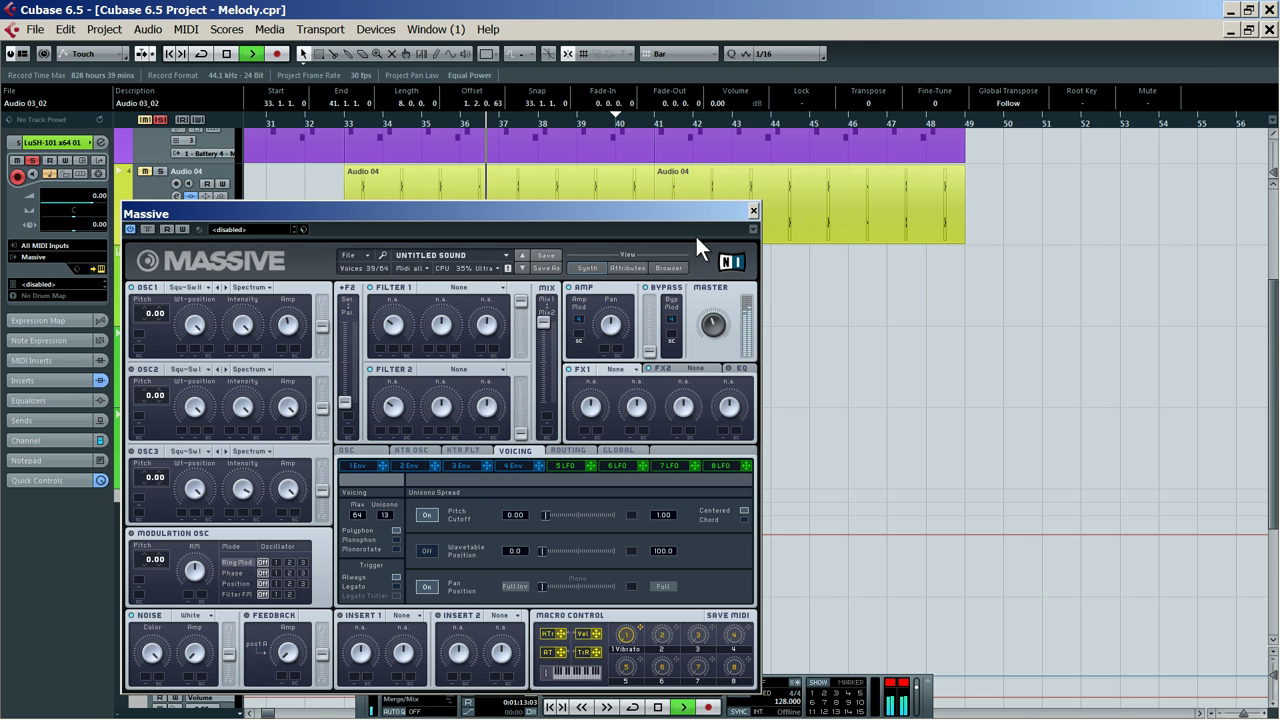
key("space")
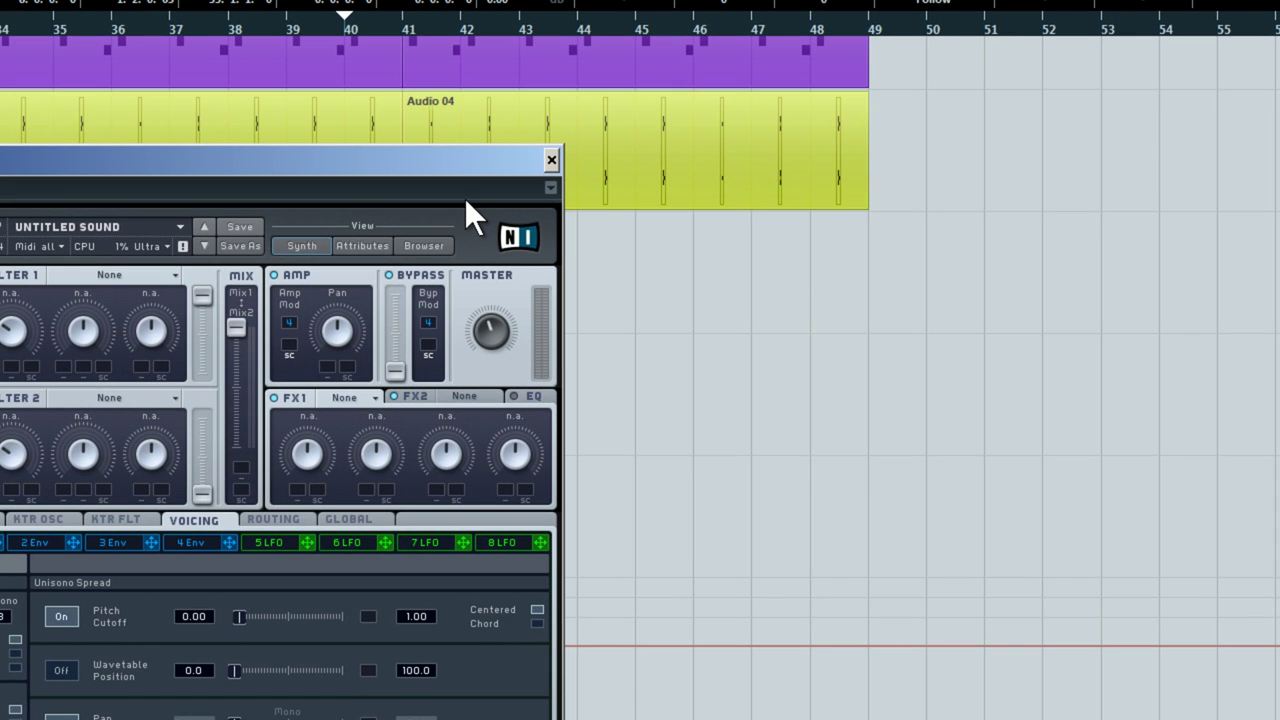
Set Massive's Filter 1 type to Lowpass 4
left_click(820, 50)
left_click(176, 274)
left_click(97, 286)
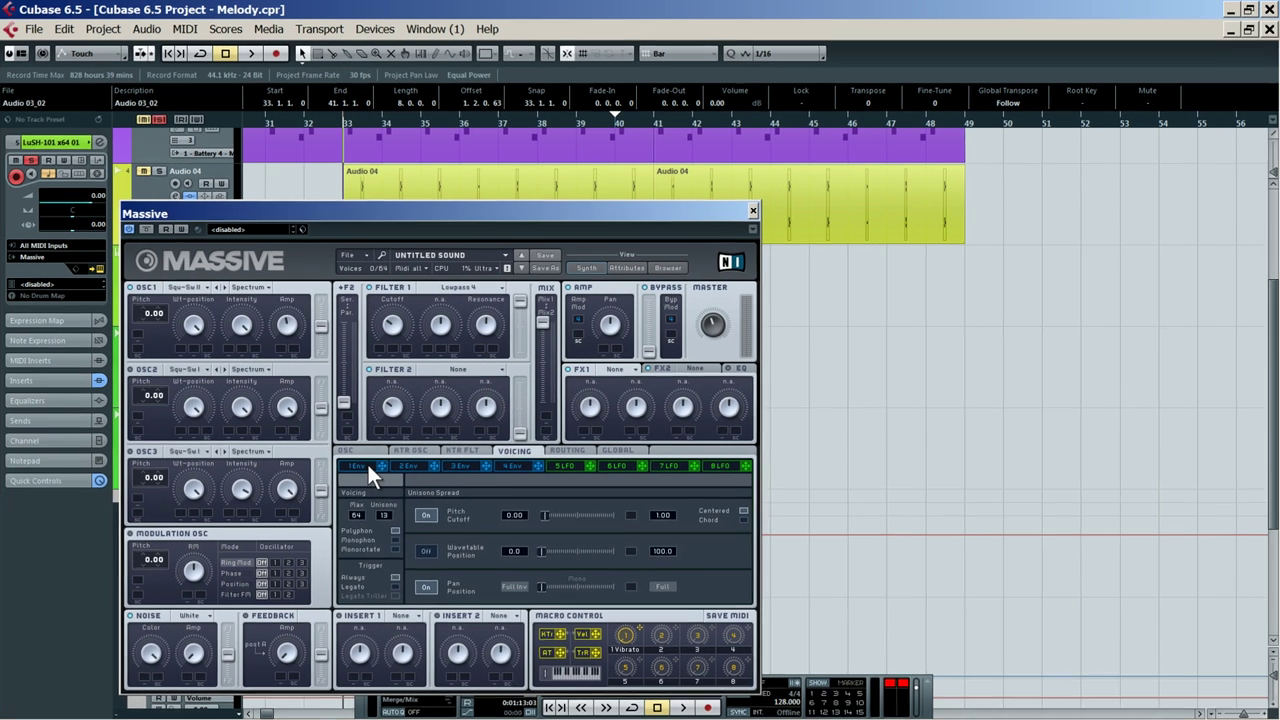
Shorten envelope 1's attack and assign the envelope as a modulation source for Filter 1's Cutoff
left_click(365, 465)
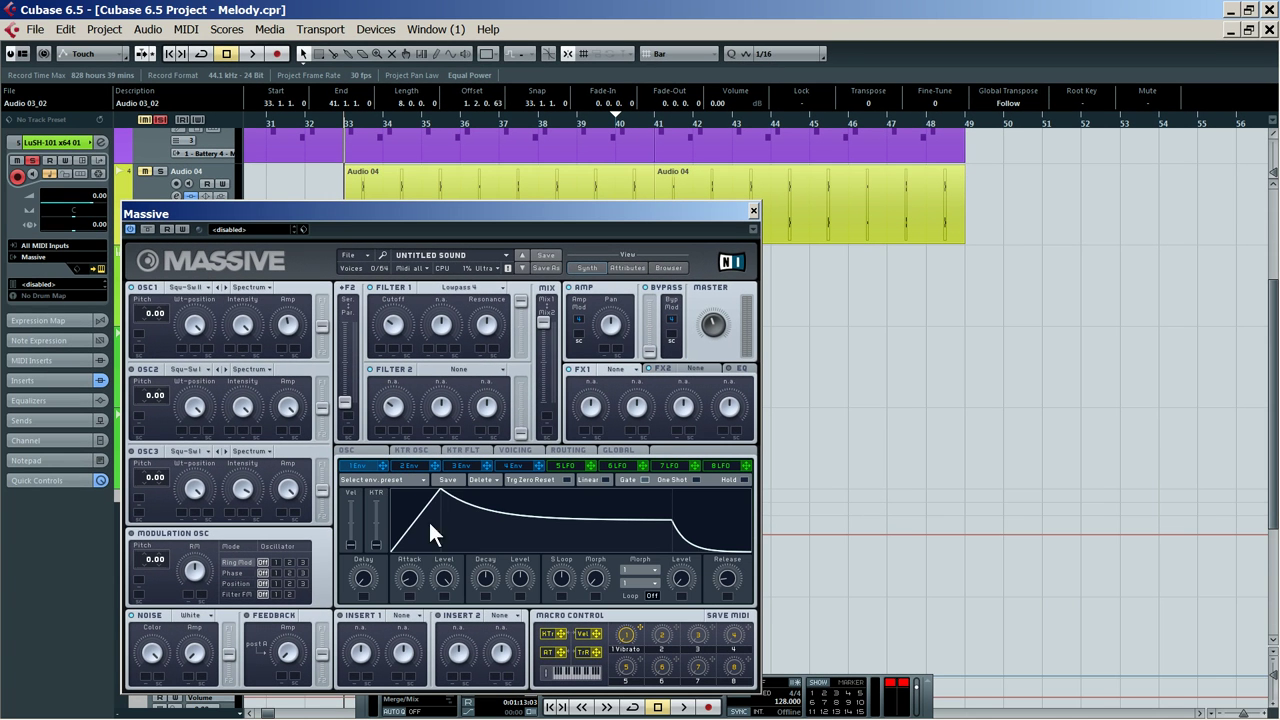
left_click(513, 467)
left_click_drag(411, 572, 411, 592)
left_click(370, 465)
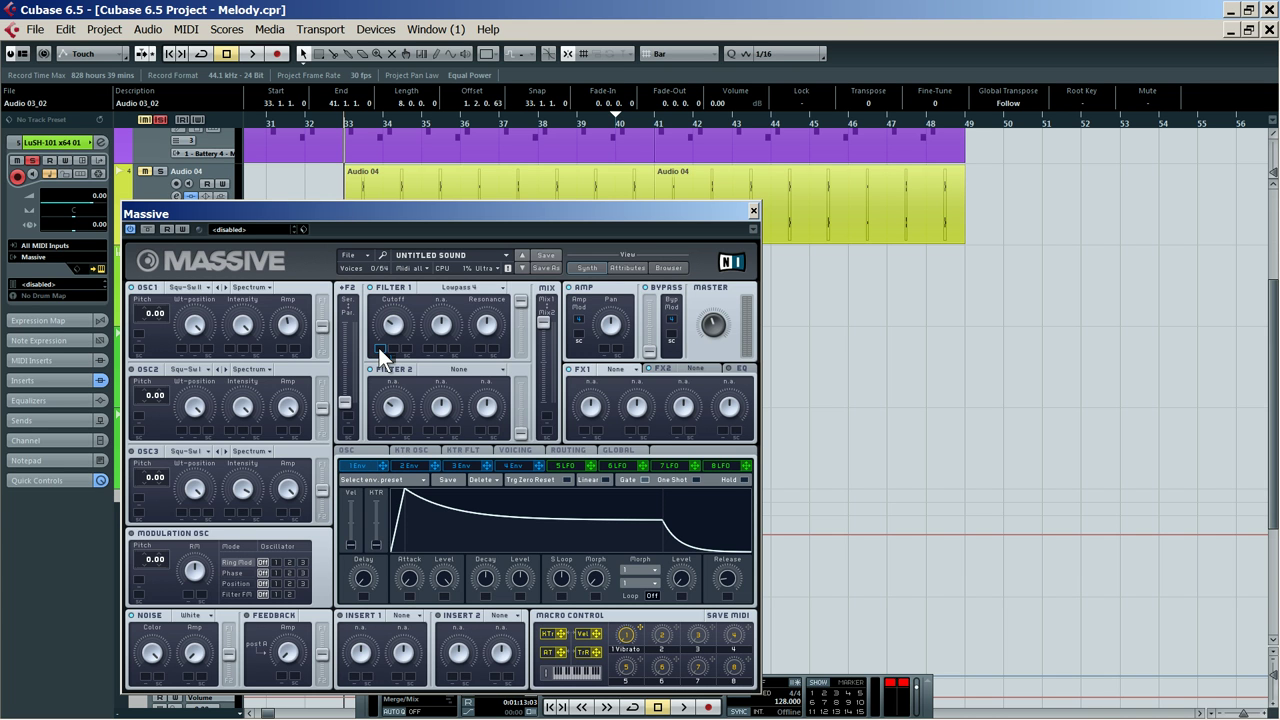
During playback, lower Filter 1's Resonance and shape envelope 1 with its decay level at minimum and a slightly adjusted decay time
key("space")
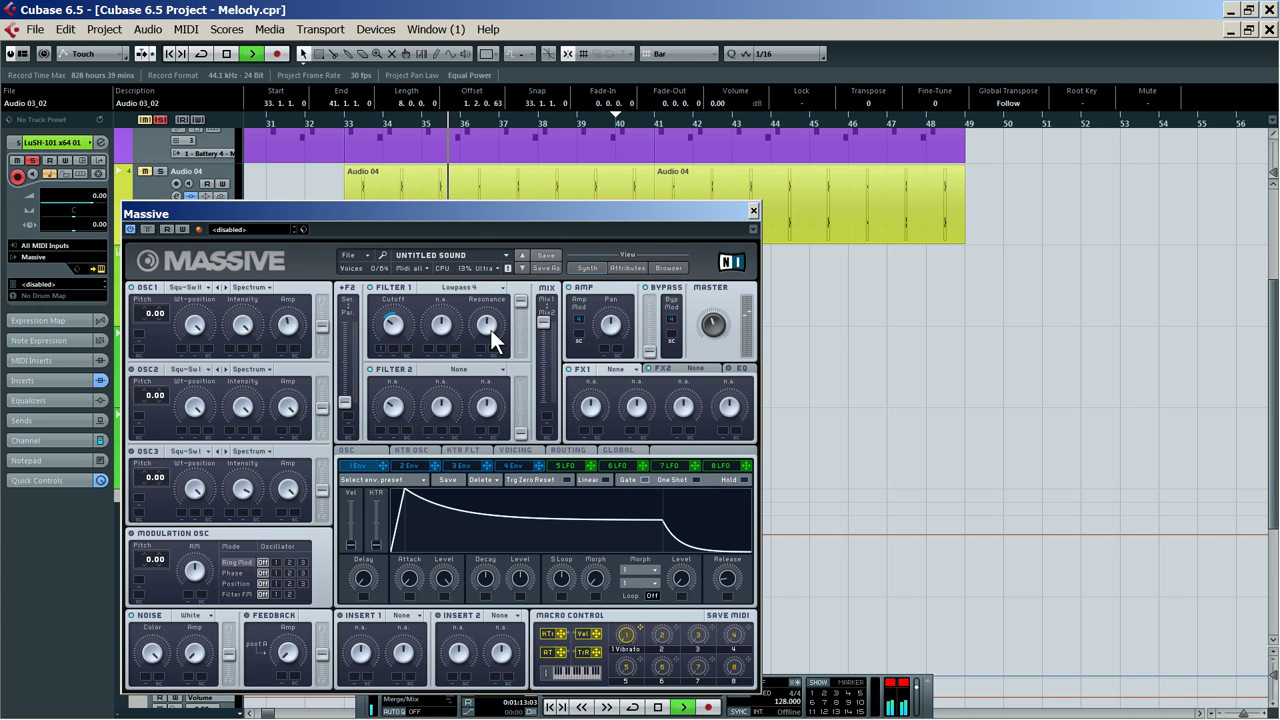
left_click_drag(463, 408, 469, 377)
left_click_drag(508, 568, 515, 682)
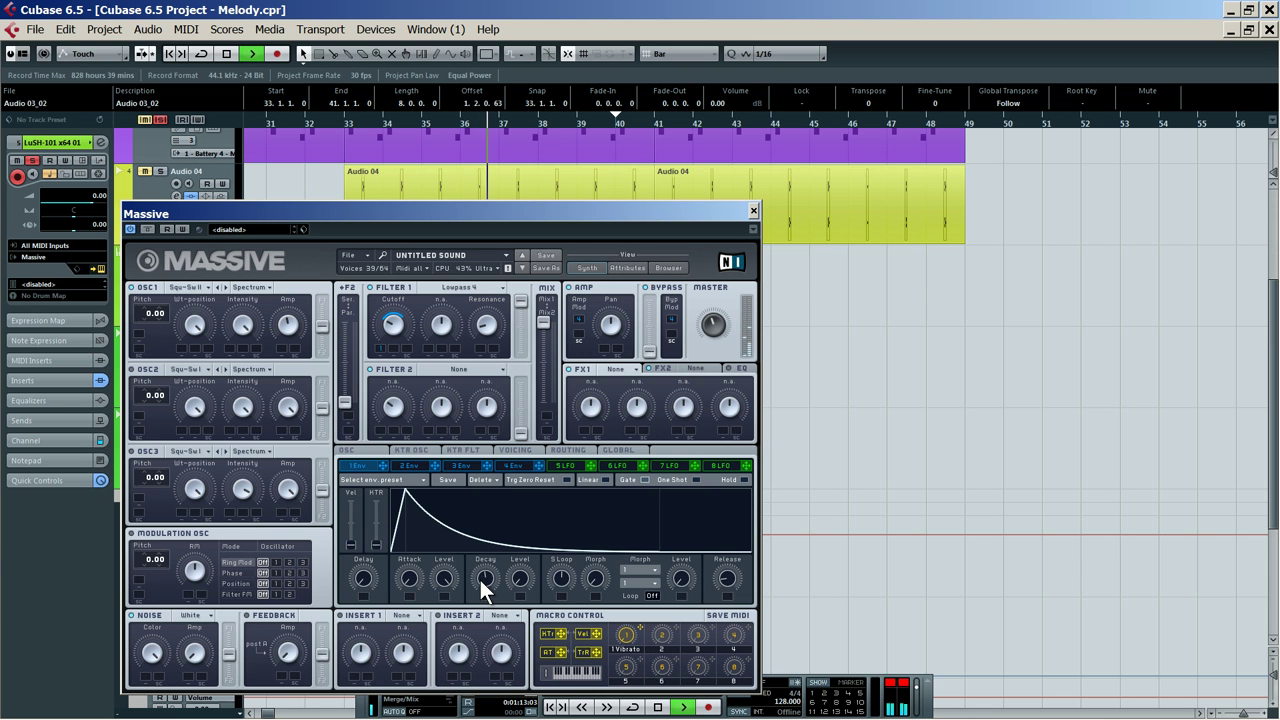
left_click_drag(479, 579, 477, 566)
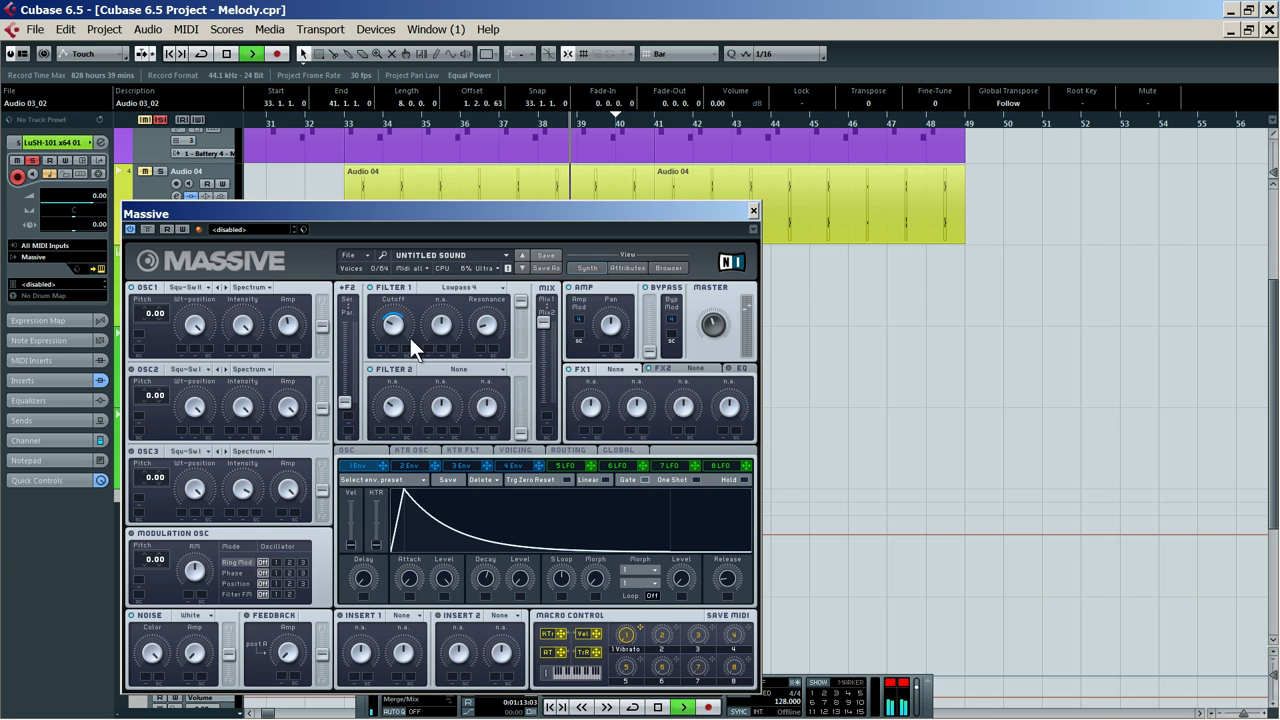
Raise Filter 1's Cutoff and restart playback from bar 33
left_click_drag(396, 326, 408, 267)
key("space")
key("space")
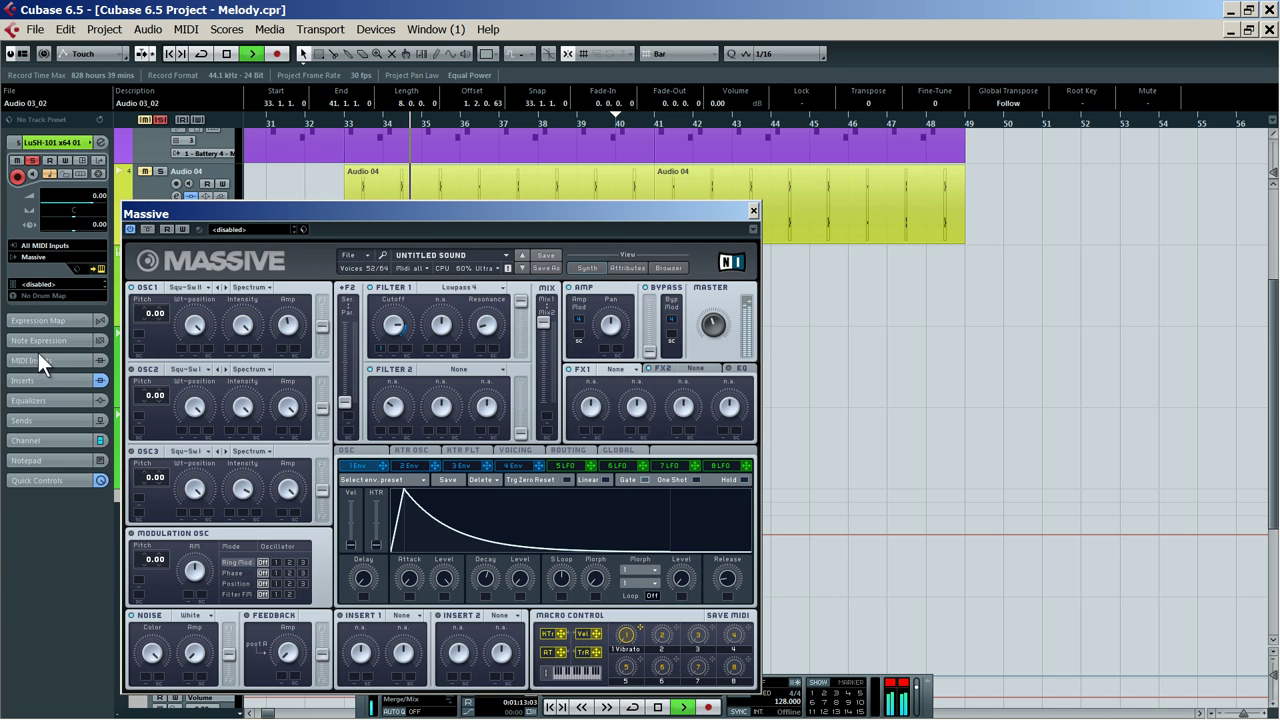
Move VolumeShaper3 to the track's second insert slot and load FabFilter Pro-Q x64 in the first with its analyzer on Pre+Post
left_click(43, 378)
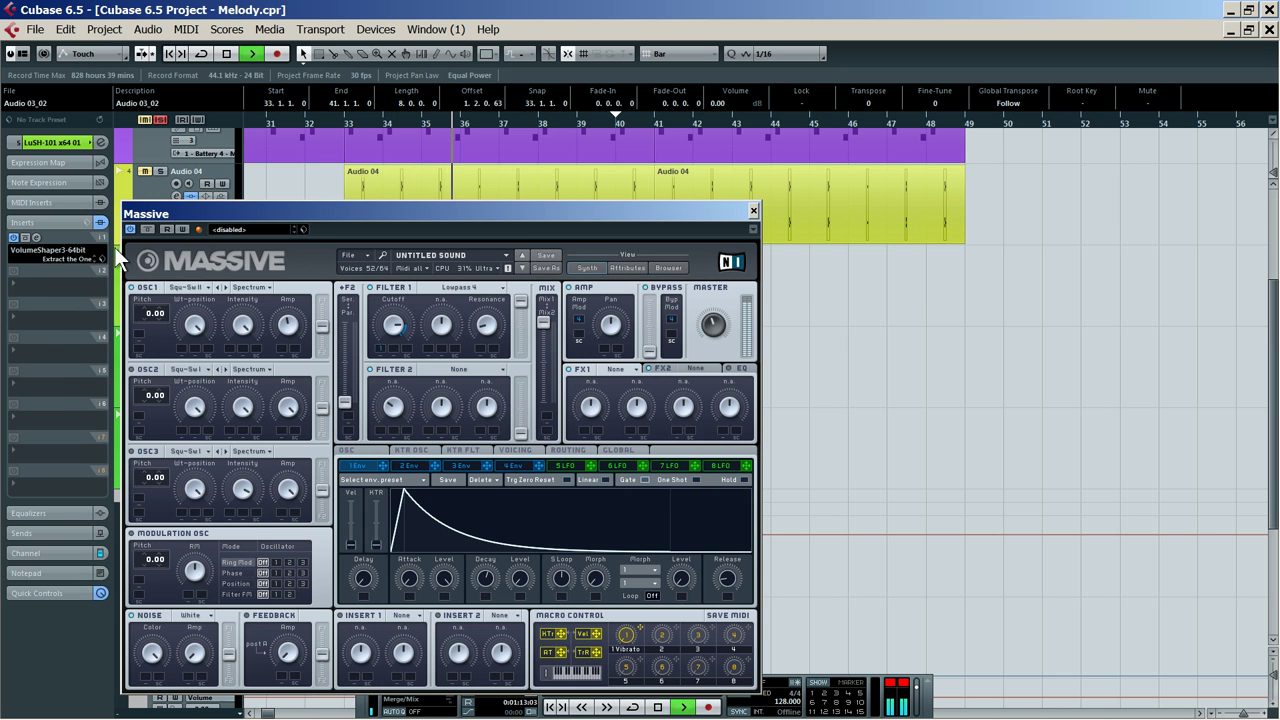
left_click_drag(92, 239, 62, 264)
left_click(62, 246)
mouse_move(104, 208)
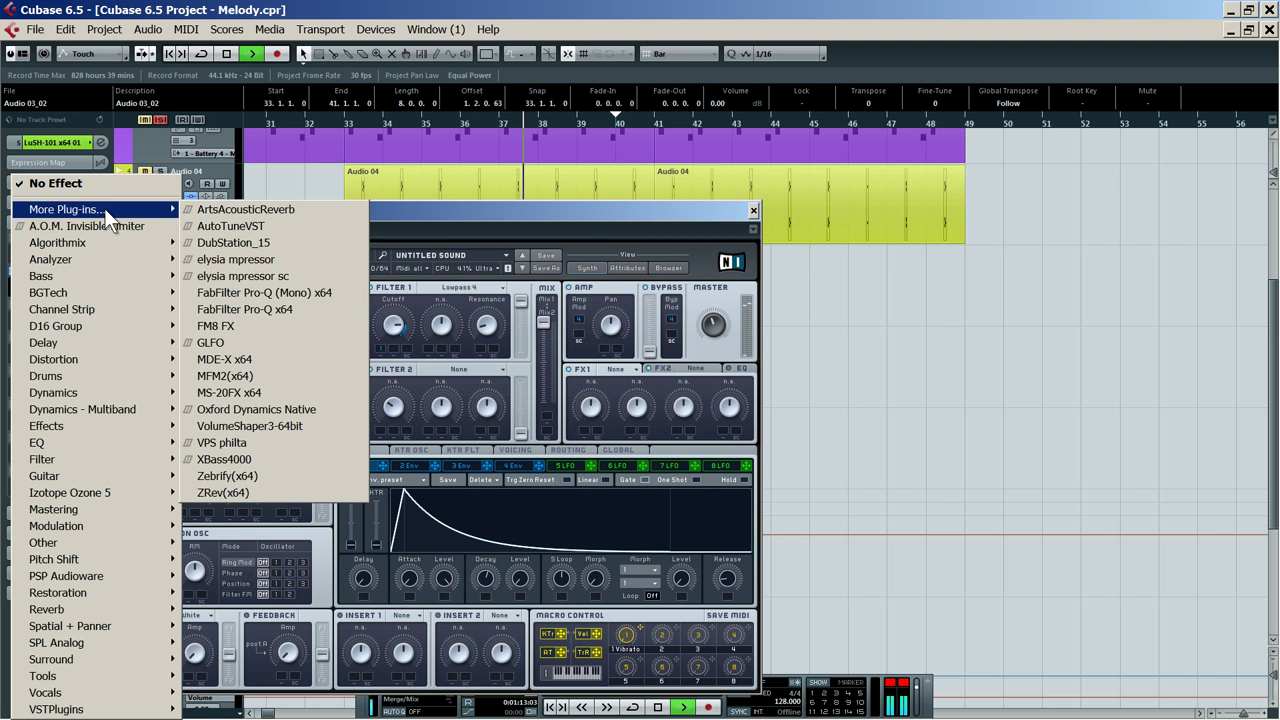
left_click(209, 309)
left_click(672, 536)
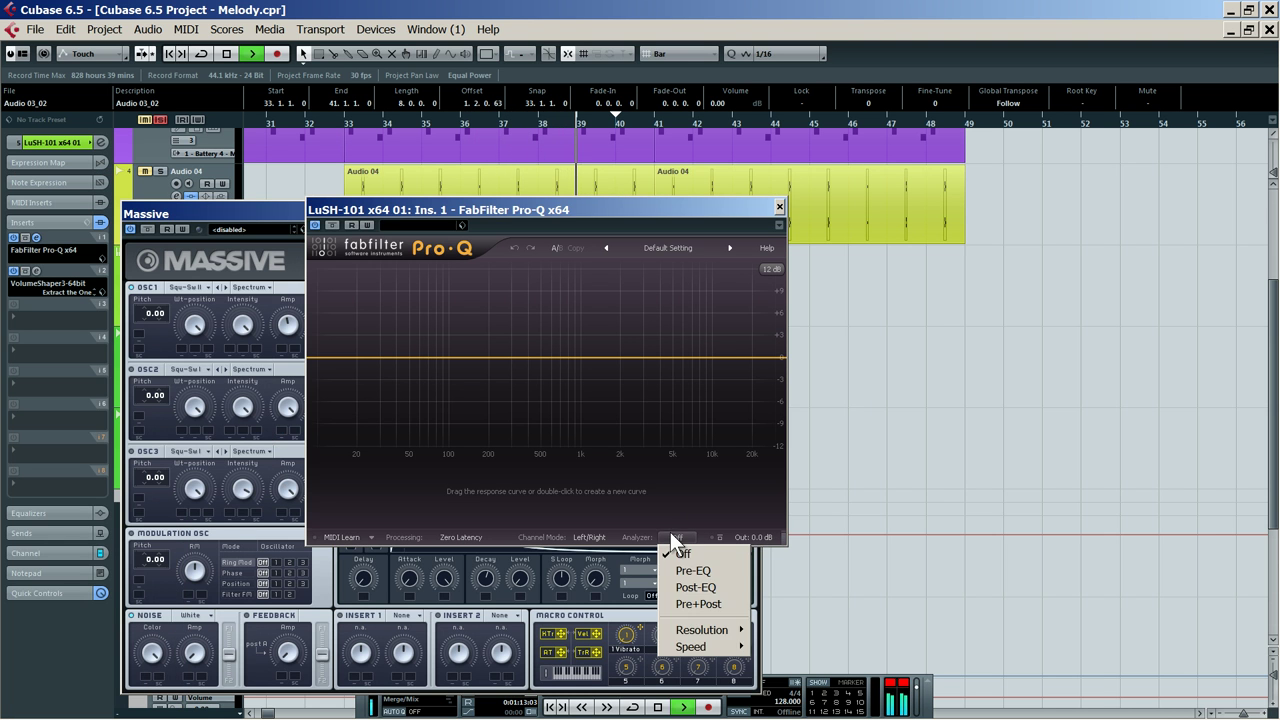
left_click(692, 600)
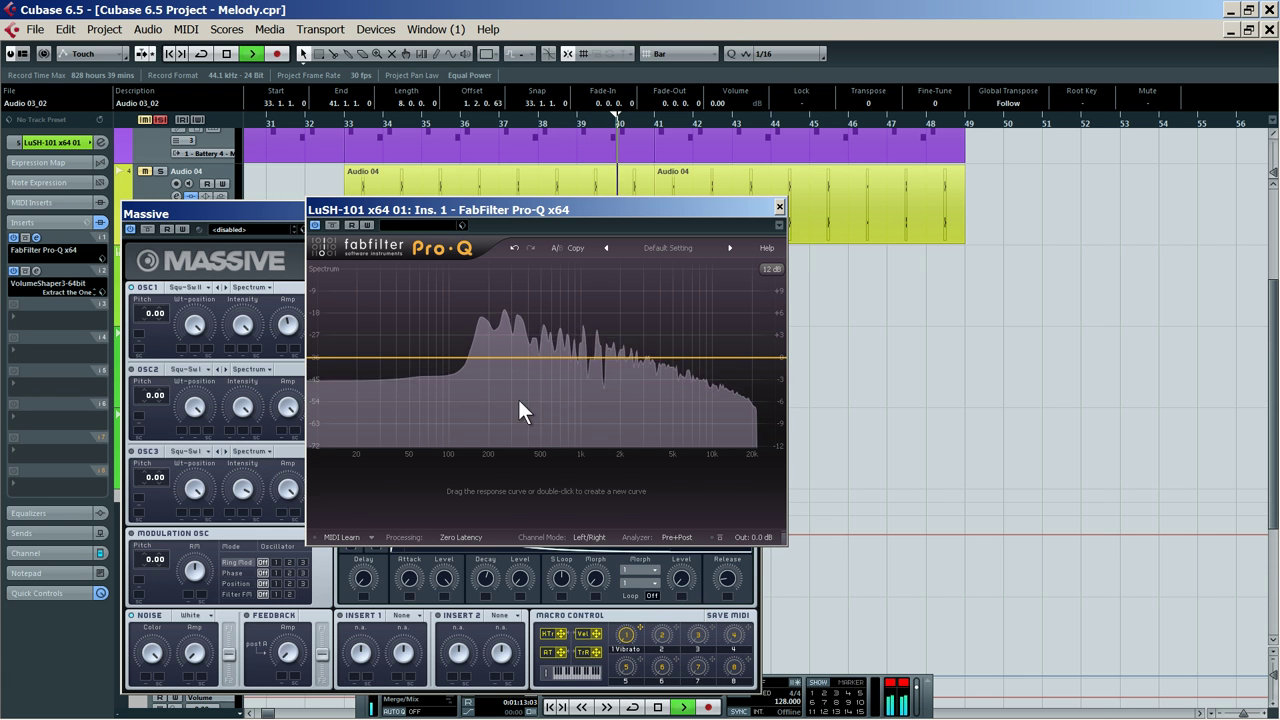
Add a Low Cut band at about 115 Hz in Pro-Q with a 48 dB/oct slope
double_click(453, 359)
right_click(457, 365)
mouse_move(506, 391)
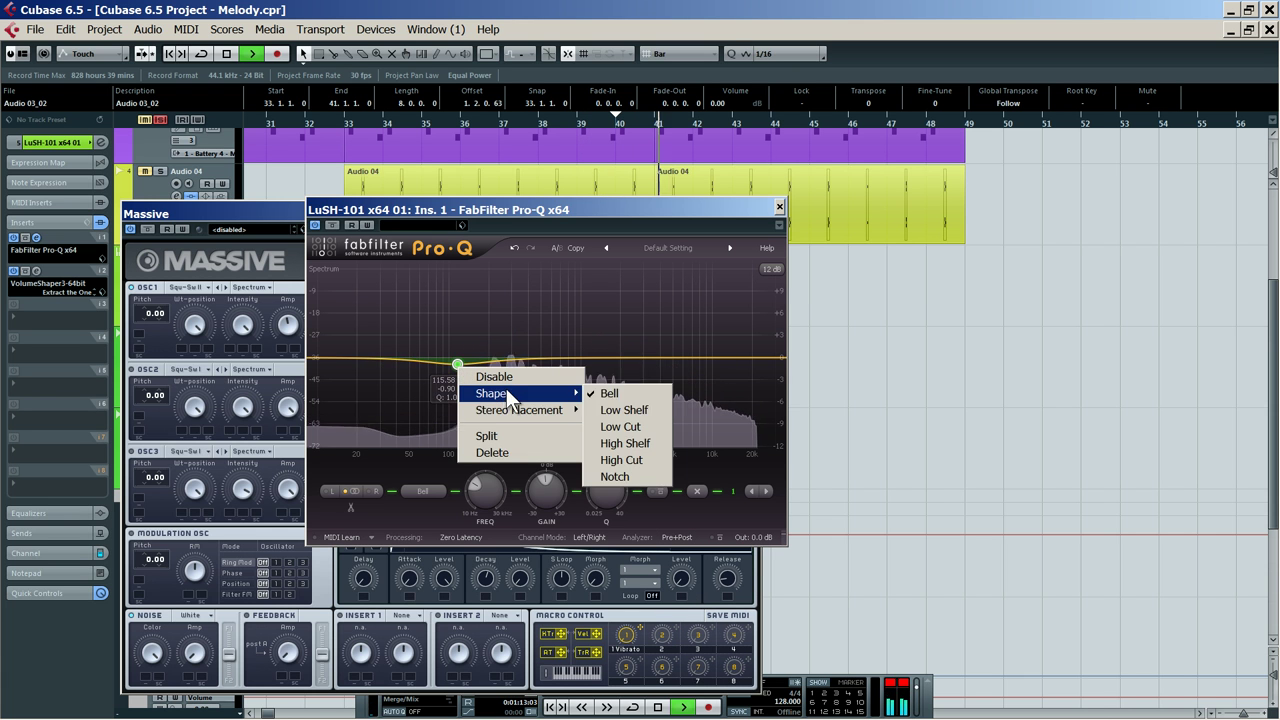
left_click(626, 431)
left_click(424, 504)
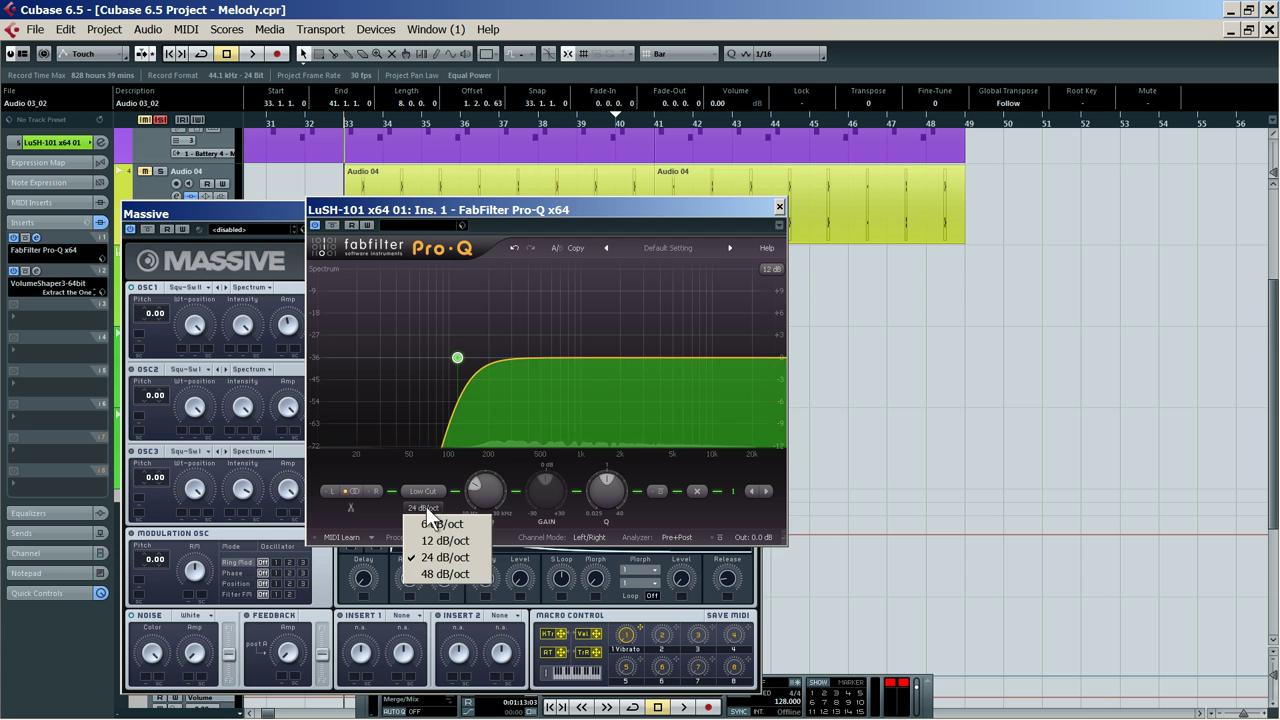
left_click(440, 574)
During playback, add a narrow bell cut of about 2.7 dB at about 3.5 kHz with a Q of about 4.1
key("space")
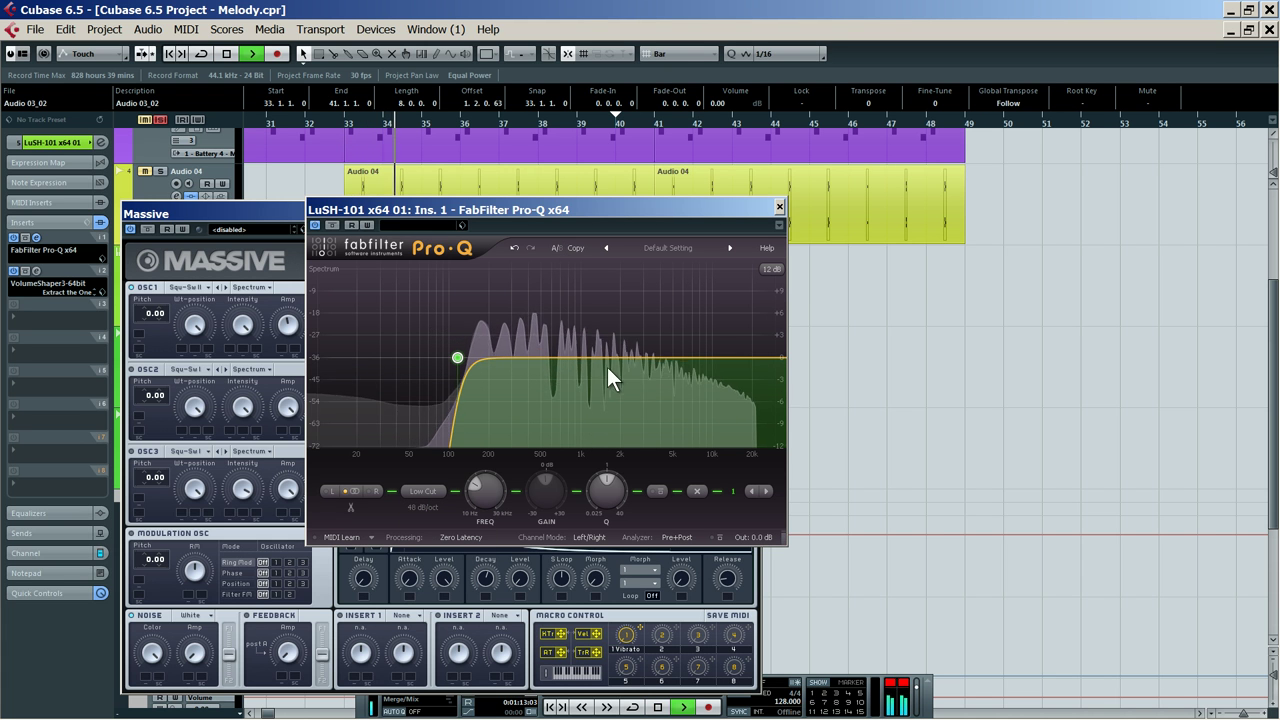
left_click_drag(625, 356, 649, 376)
left_click_drag(608, 472, 627, 463)
Add a High Cut band at about 13.9 kHz with a 6 dB/oct slope
mouse_move(731, 361)
left_mouse_down()
mouse_move(746, 359)
mouse_move(723, 363)
mouse_move(735, 358)
left_mouse_up()
right_click(727, 359)
mouse_move(775, 384)
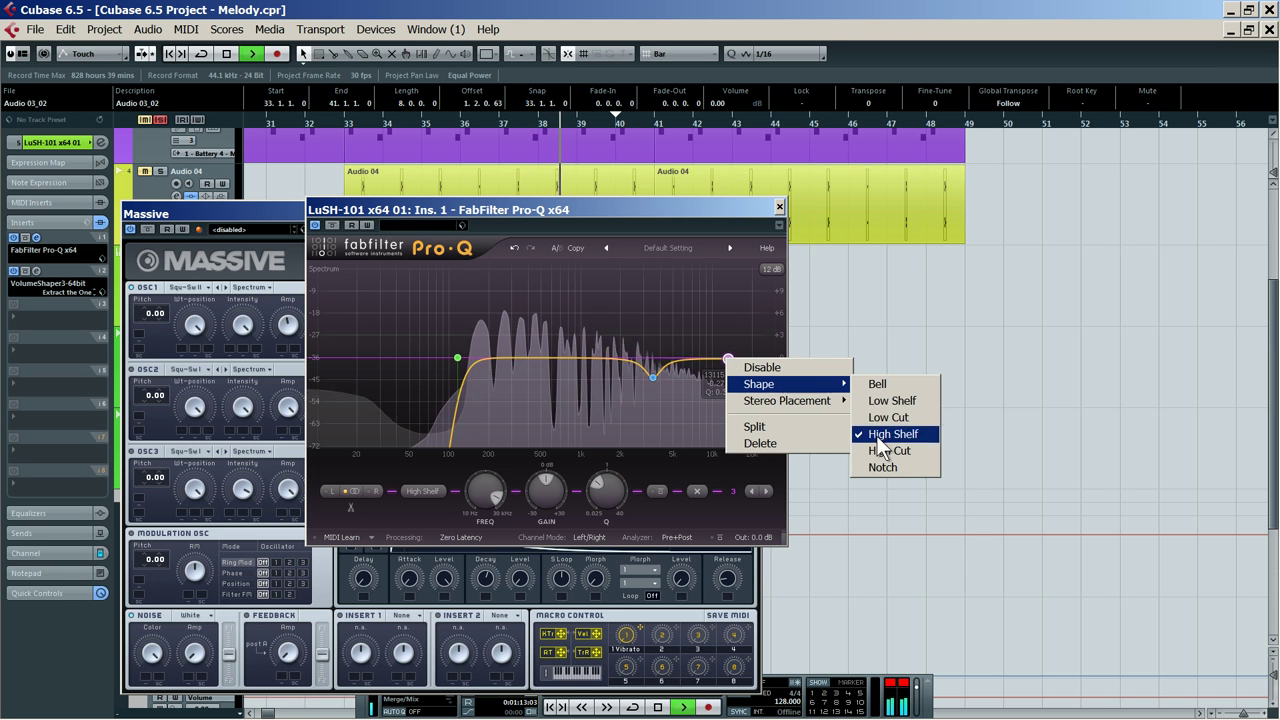
left_click(881, 451)
left_click_drag(728, 360, 733, 358)
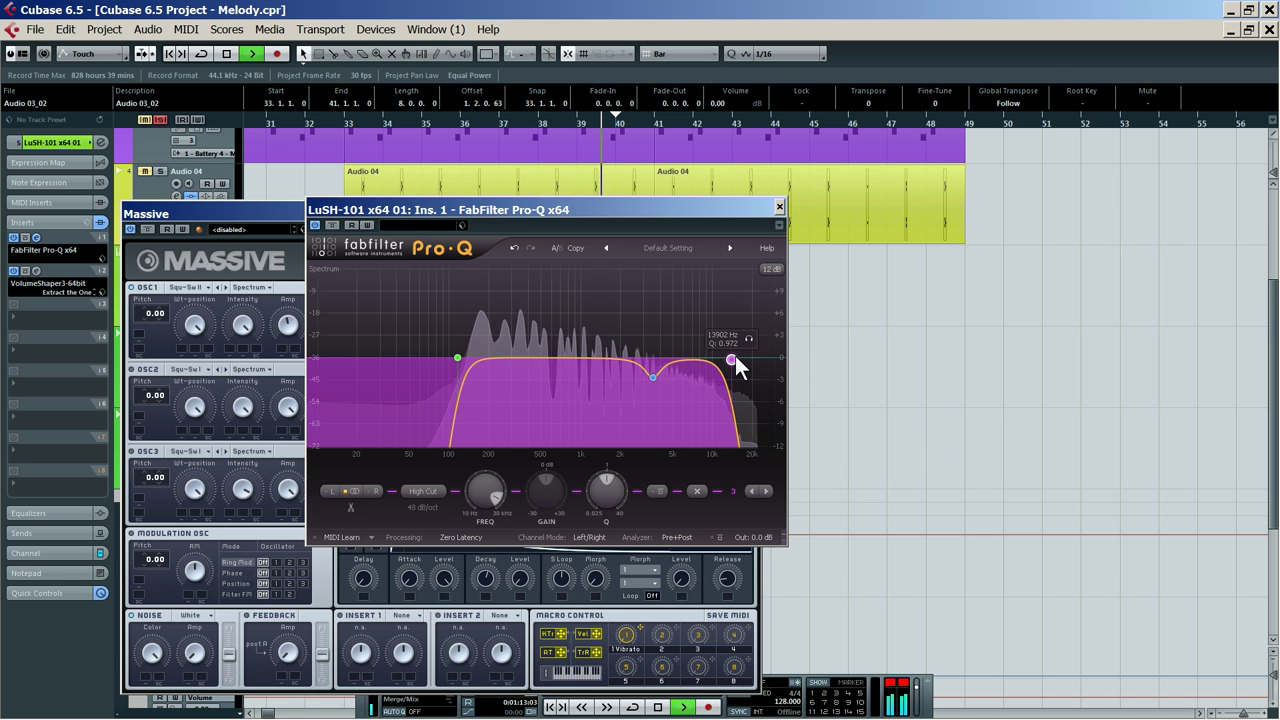
left_click(434, 505)
left_click(440, 523)
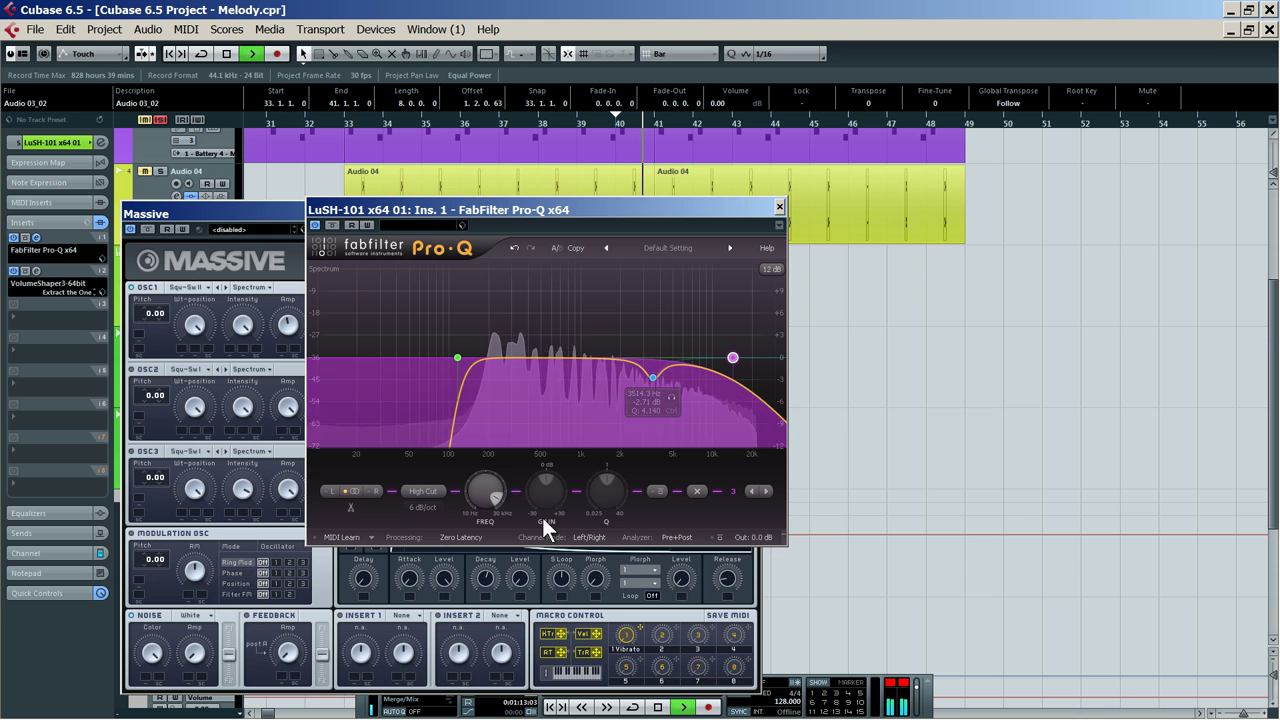
Restart playback, try a 12 dB/oct slope on the High Cut band and return it to 6 dB/oct
key("space")
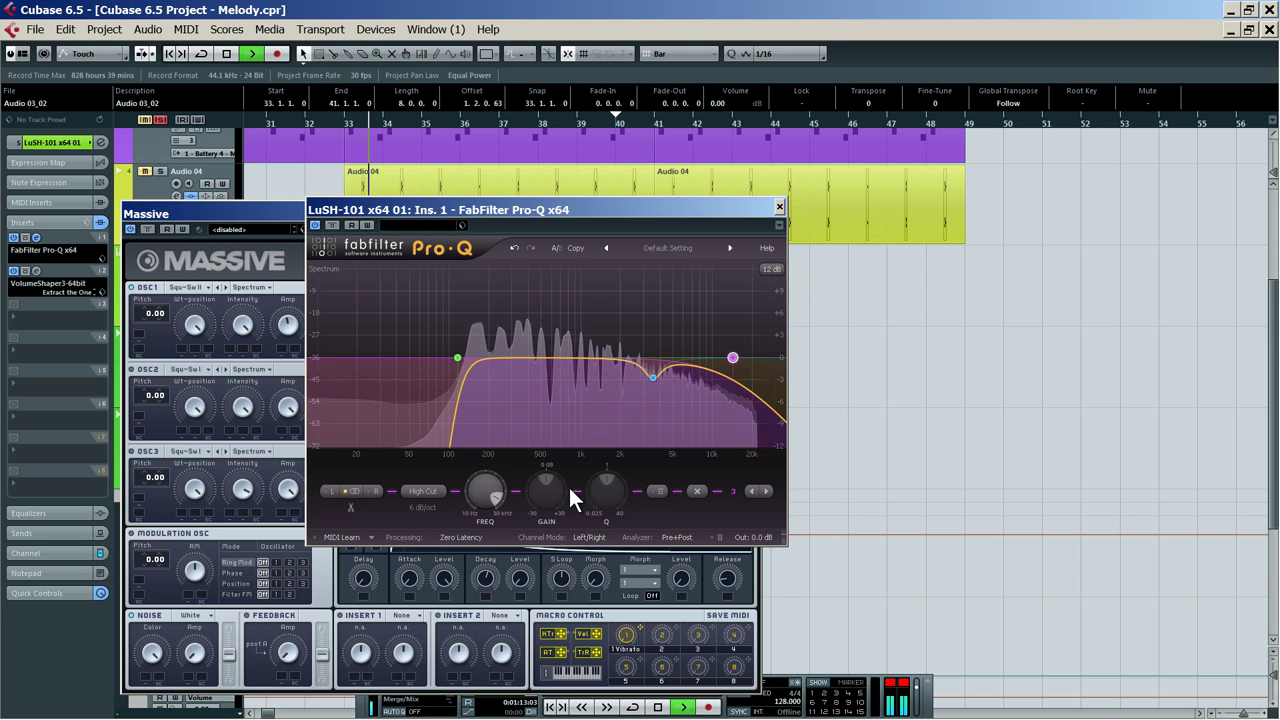
left_click(418, 509)
left_click(447, 539)
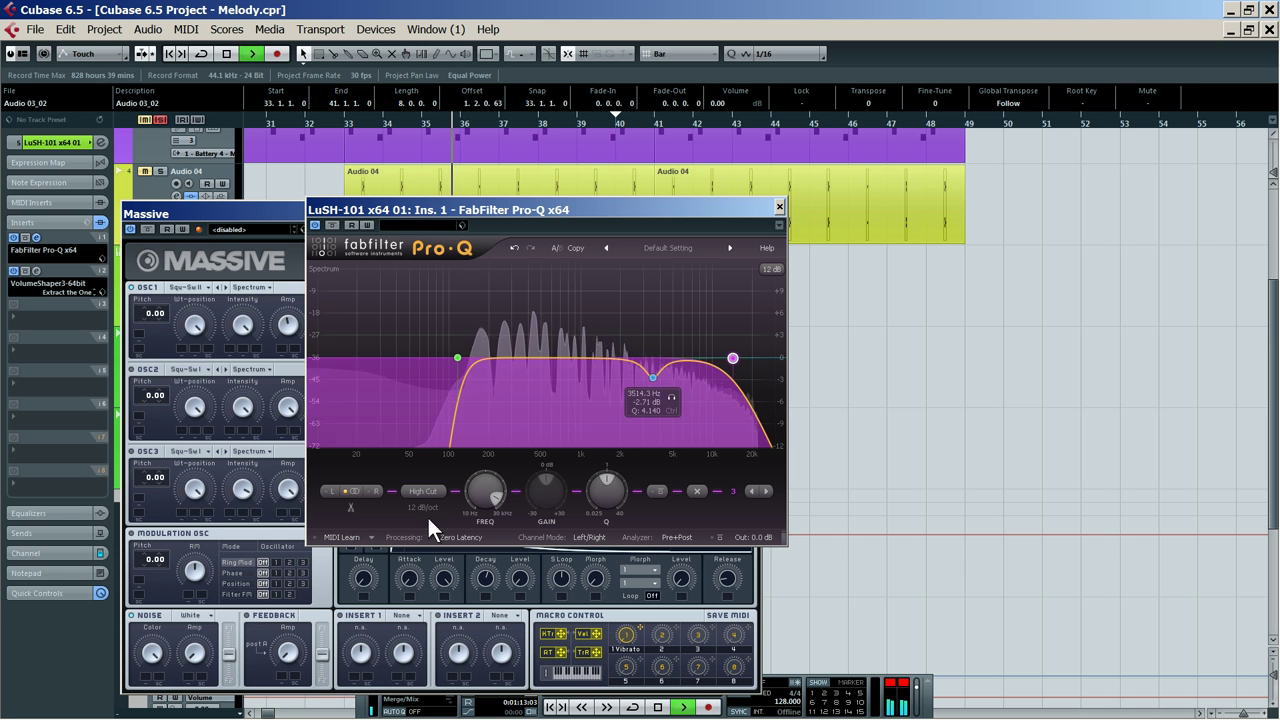
left_click(423, 510)
left_click(441, 519)
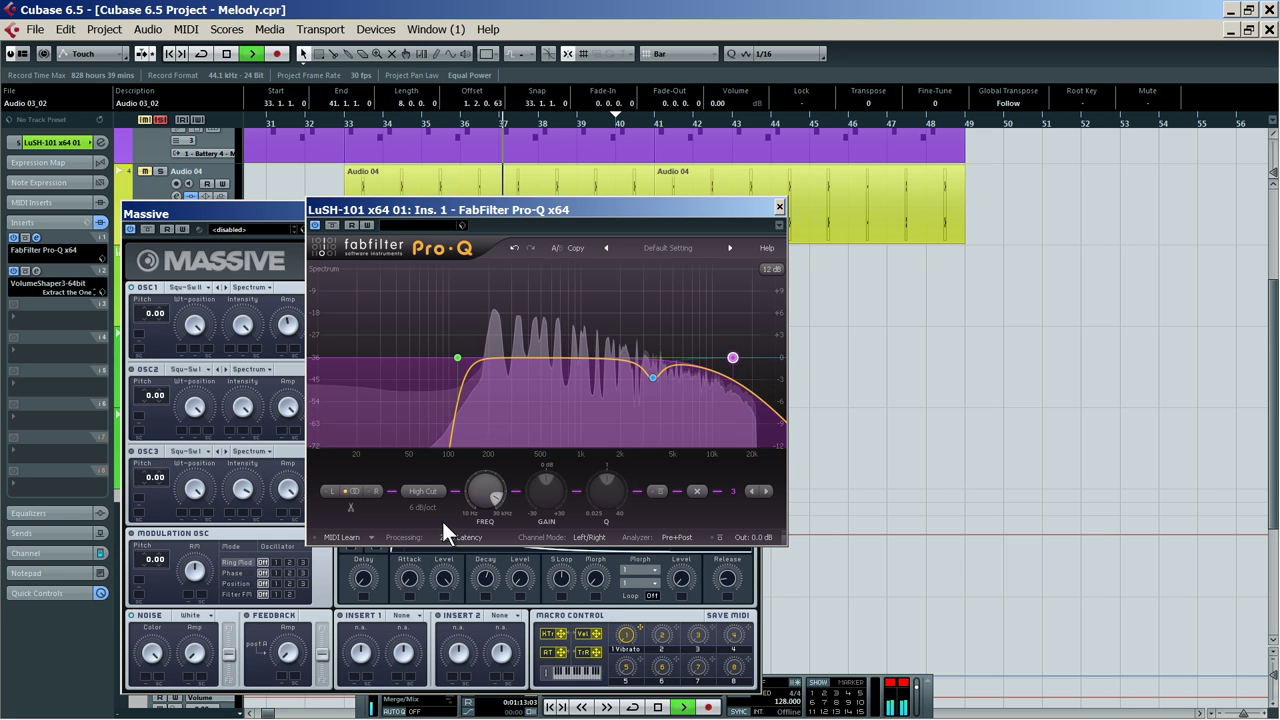
Close the Pro-Q and Massive windows and add one stereo audio track directly below the LuSH-101 track
left_click(779, 208)
left_click(760, 208)
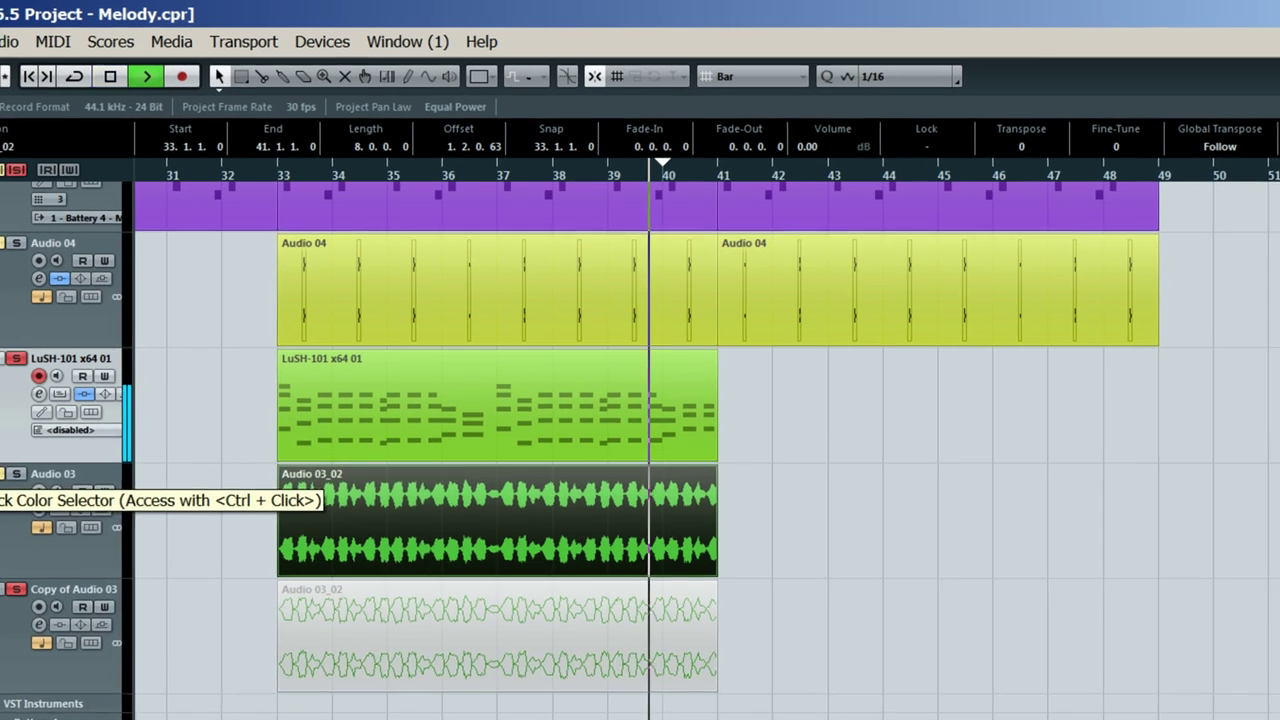
right_click(122, 345)
mouse_move(427, 320)
left_click(579, 463)
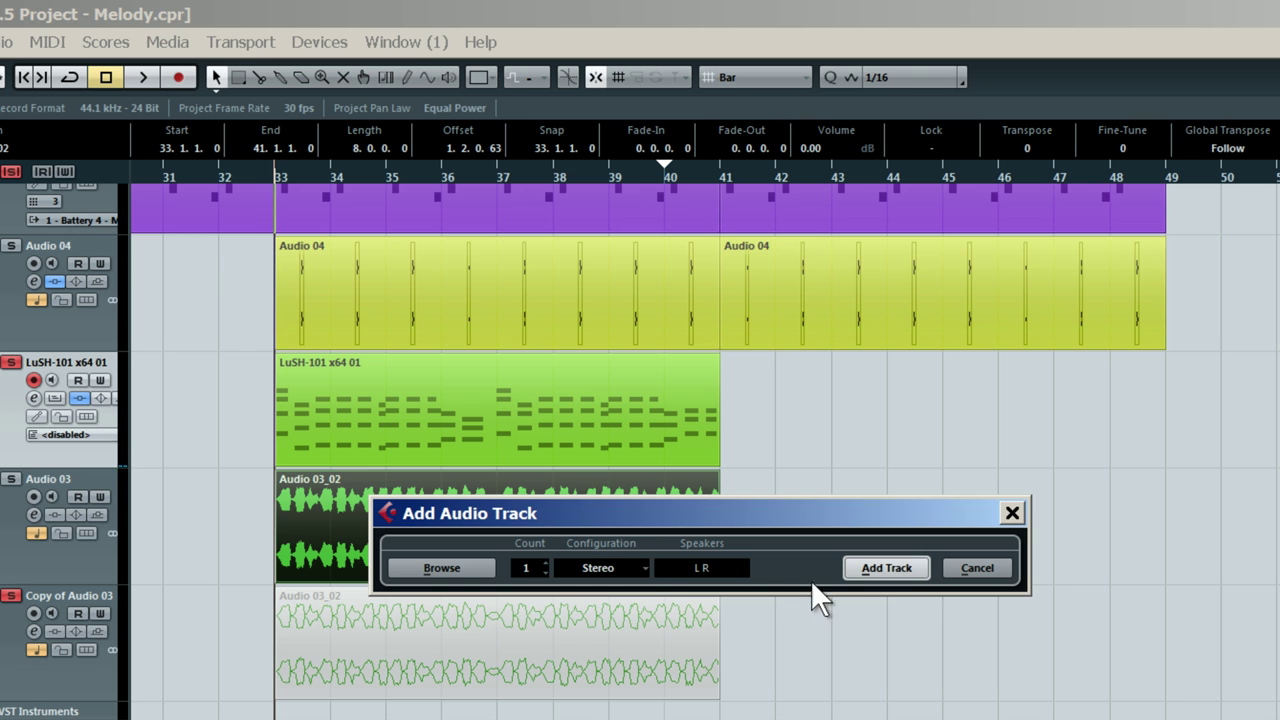
left_click(884, 568)
Solo the new audio track and record the layered chord sound onto it from bar 32 to just past bar 41
left_click_drag(240, 169, 220, 188)
left_click(9, 478)
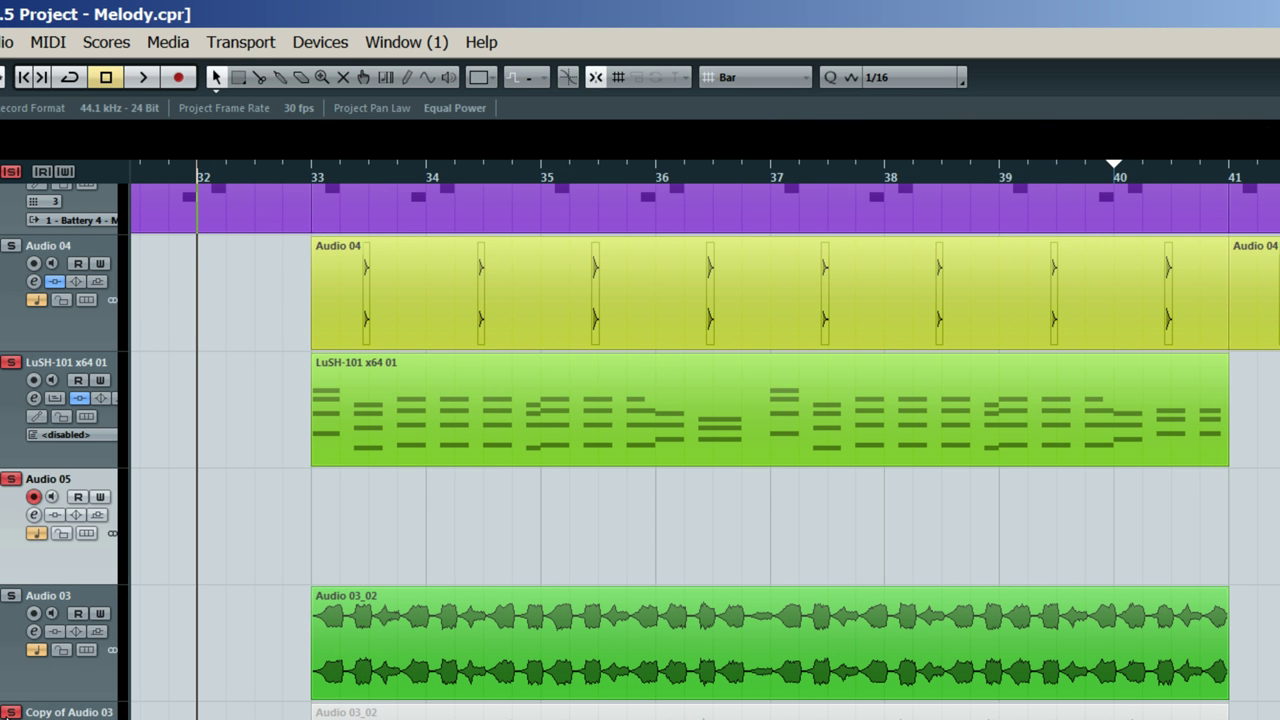
key("KP_Multiply")
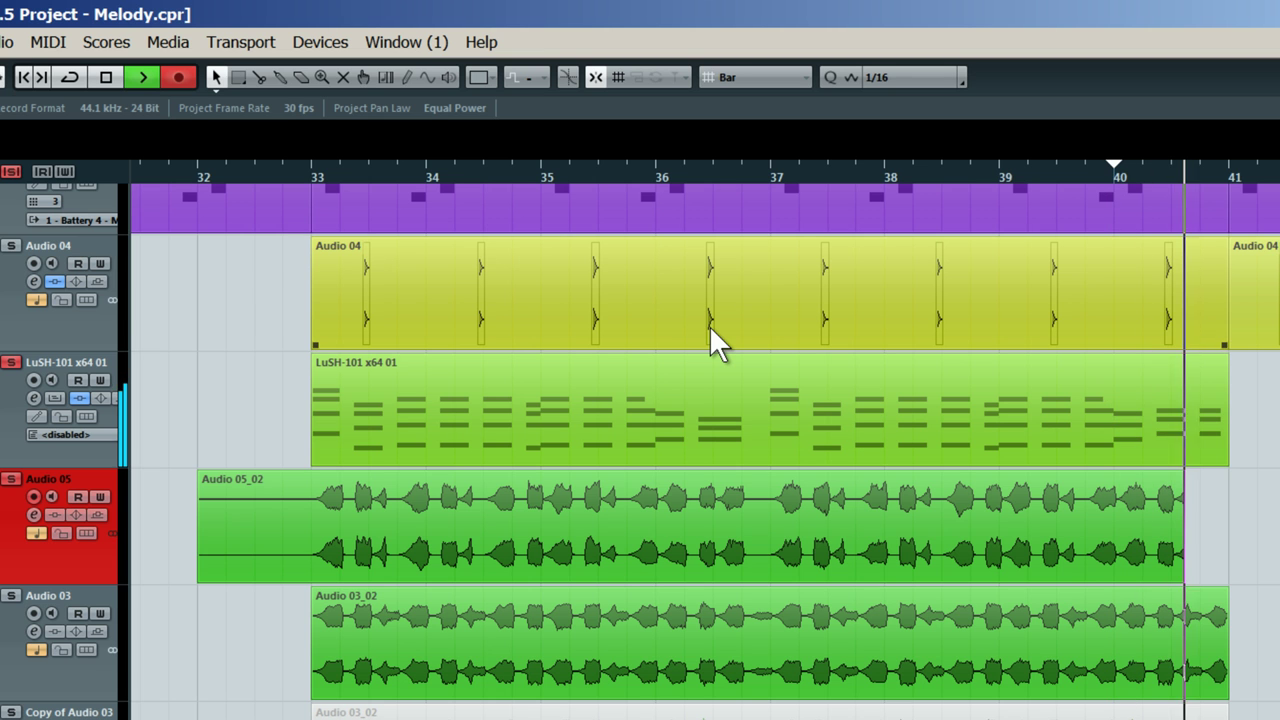
key("space")
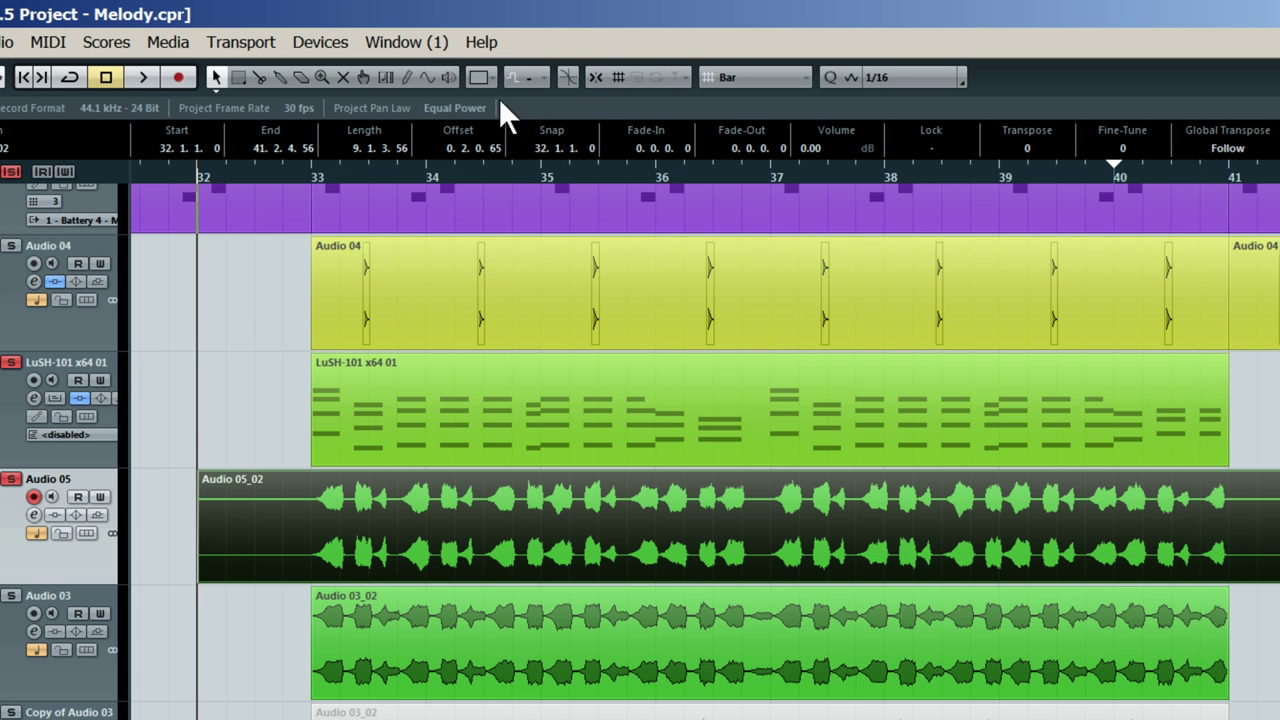
Trim the new recording to bars 33–41 by splitting off and deleting its silent lead-in and shortening its tail
left_click_drag(347, 167, 105, 355)
left_click_drag(691, 538, 679, 538)
left_click_drag(669, 178, 612, 70)
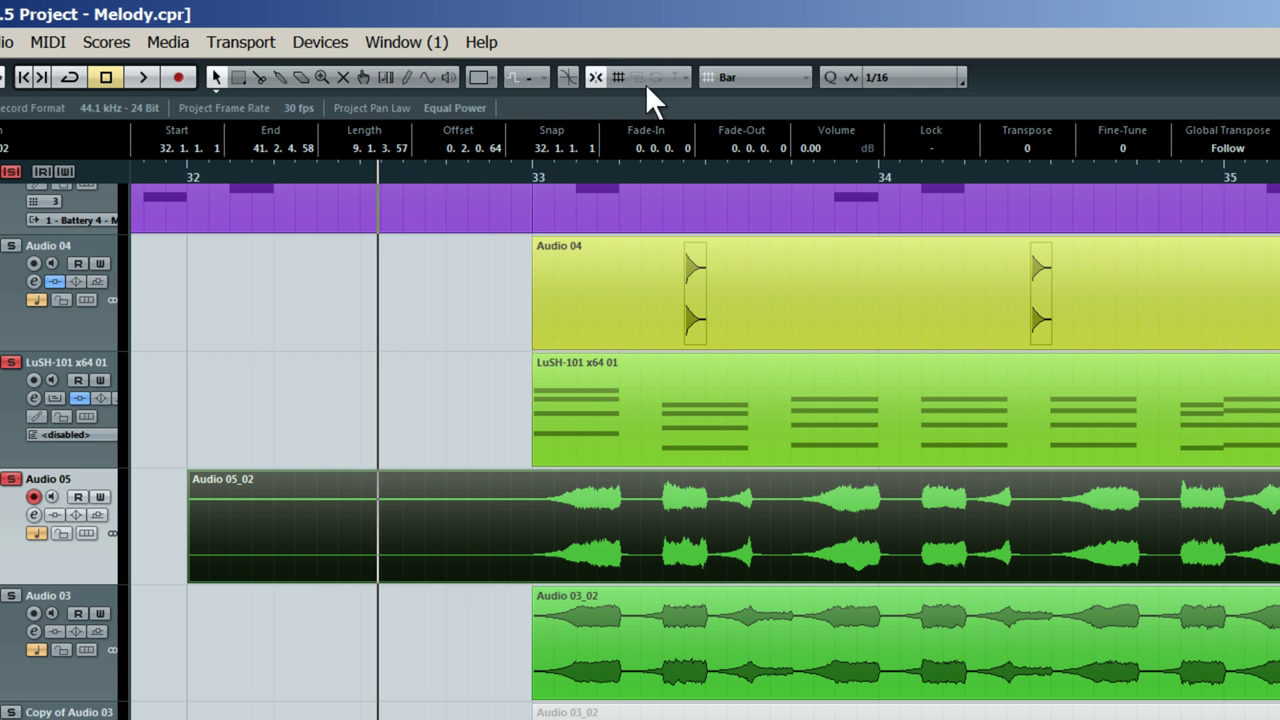
left_click(551, 560, "alt")
key("Delete")
left_click_drag(634, 176, 666, 128)
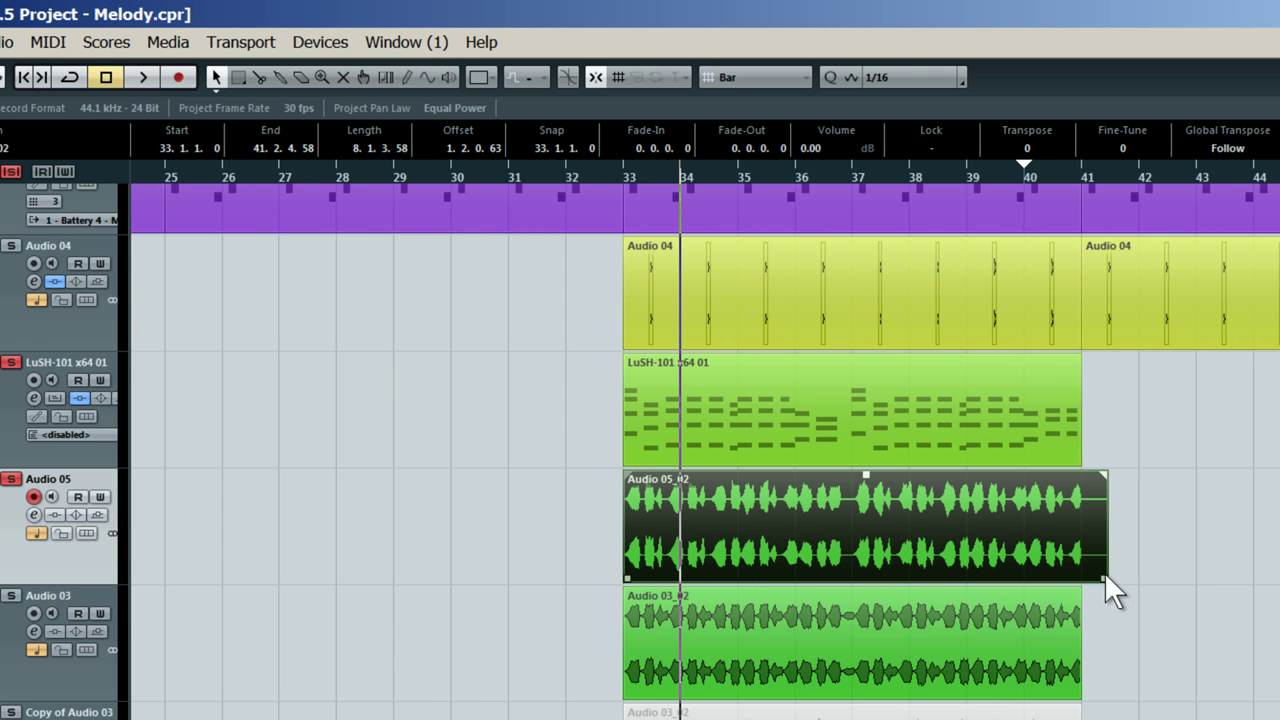
left_click_drag(1104, 577, 1081, 577)
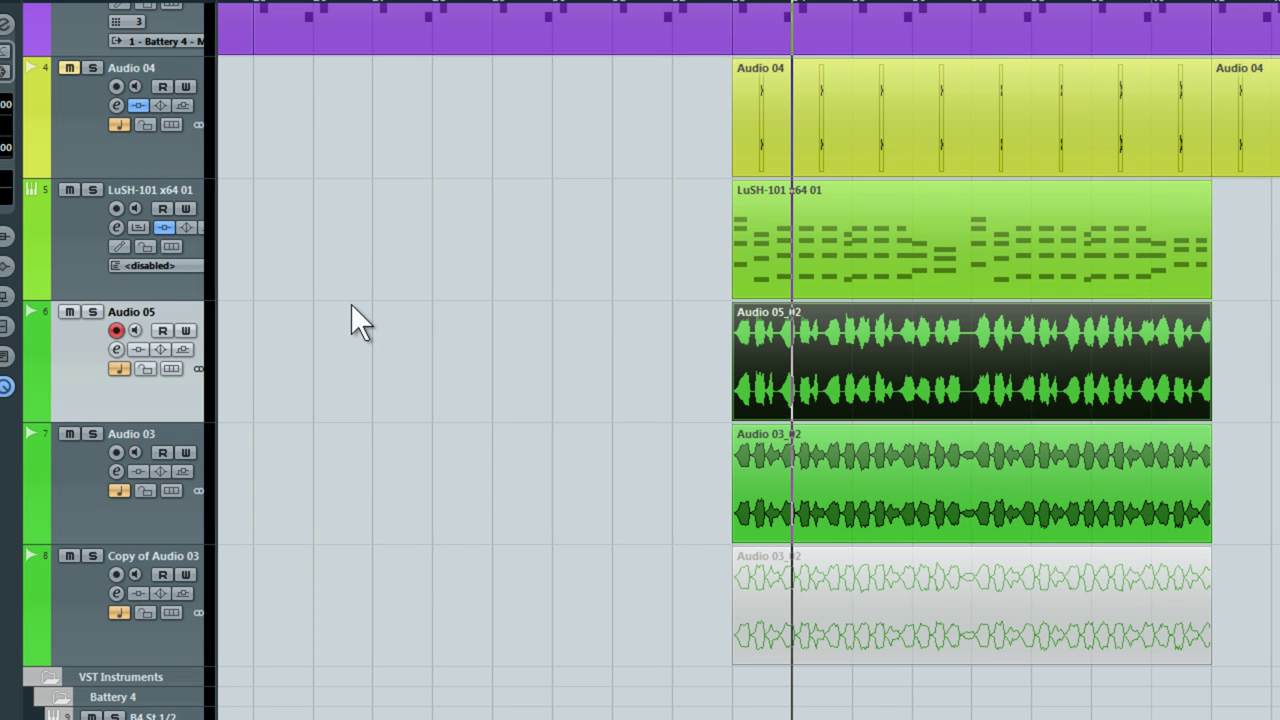
Add one instrument track below the LuSH-101 track with Trilian as its VST instrument
left_click(64, 270)
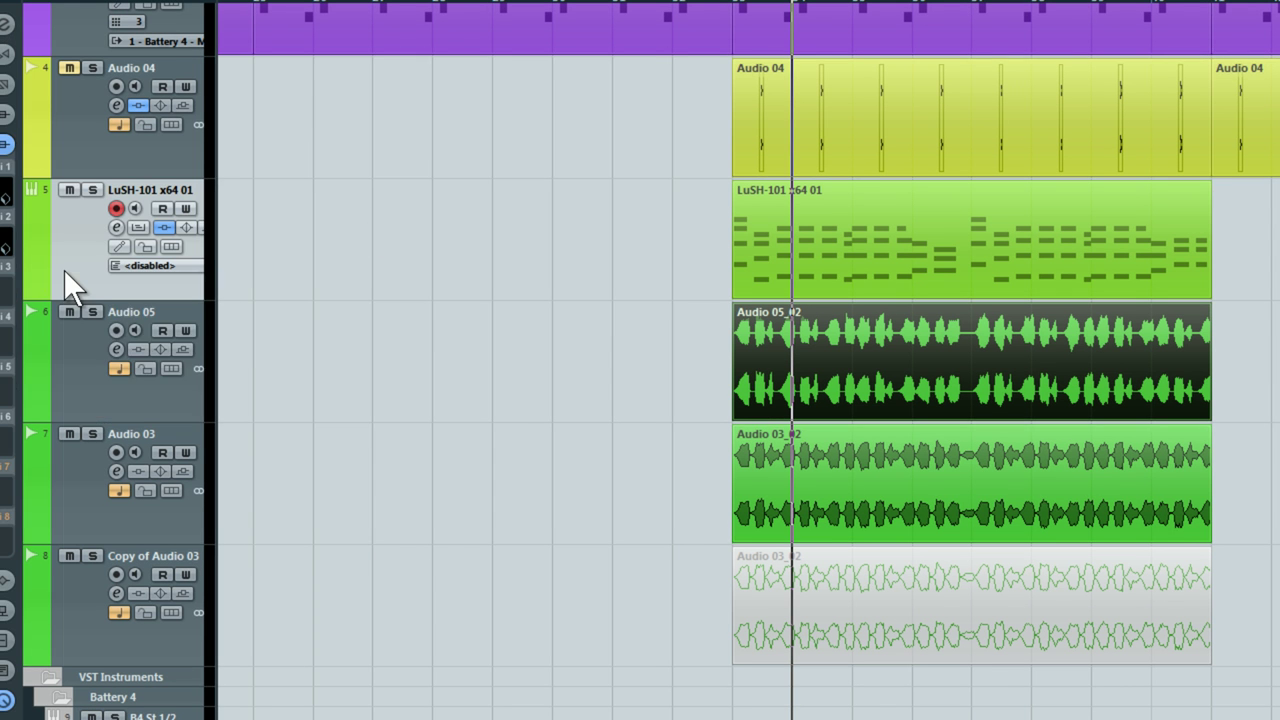
right_click(64, 270)
mouse_move(202, 289)
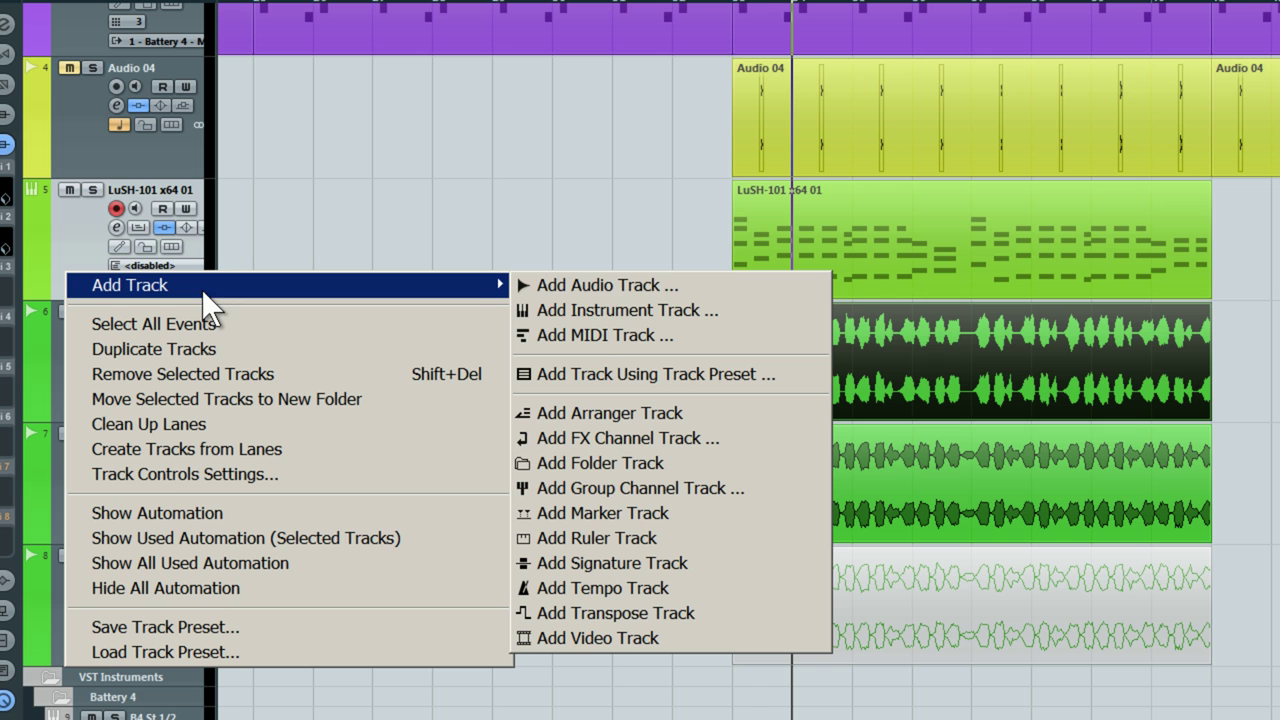
left_click(599, 309)
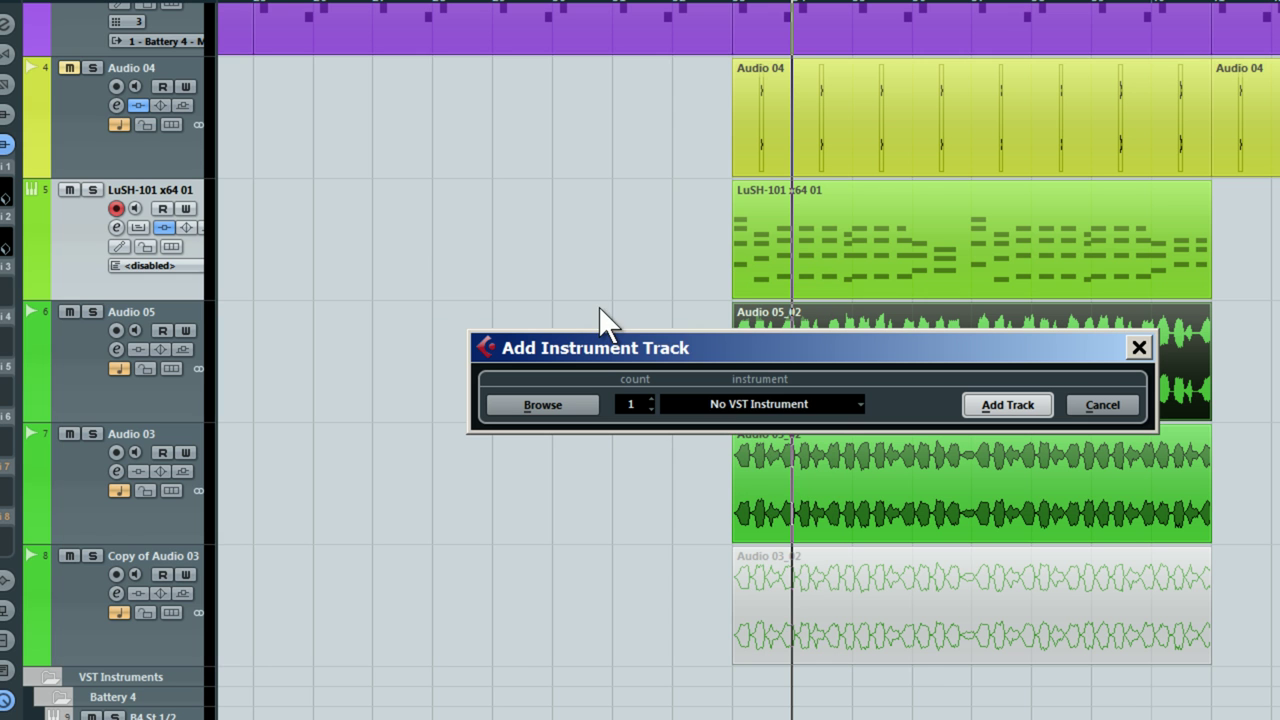
left_click(752, 403)
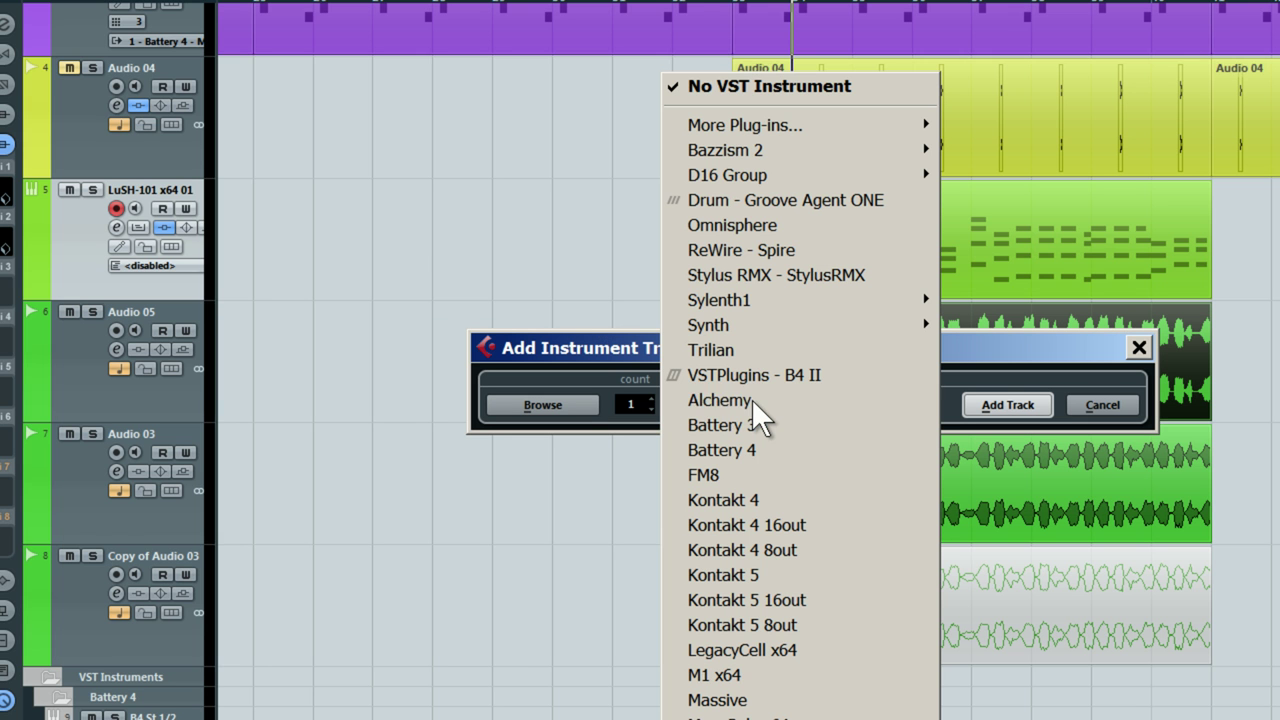
left_click(784, 352)
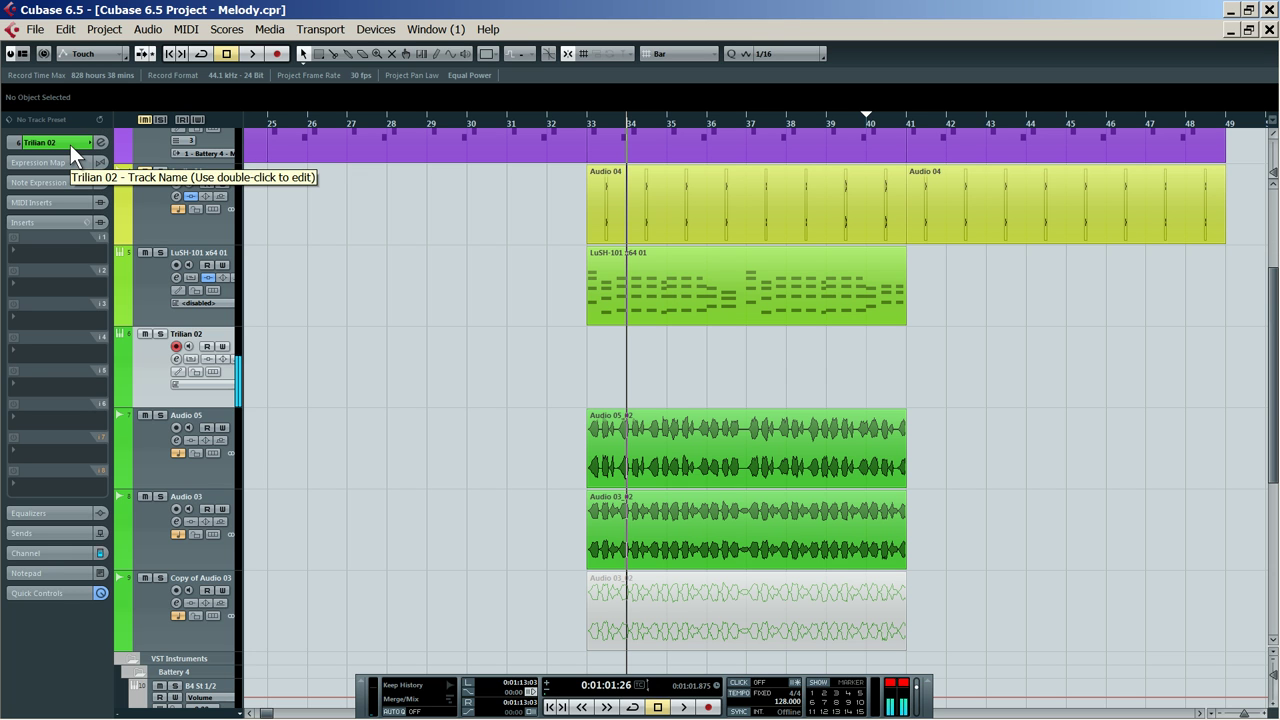
Show the Trilian track's basic settings in the Inspector and bring up Trilian's main patch page
key("F2")
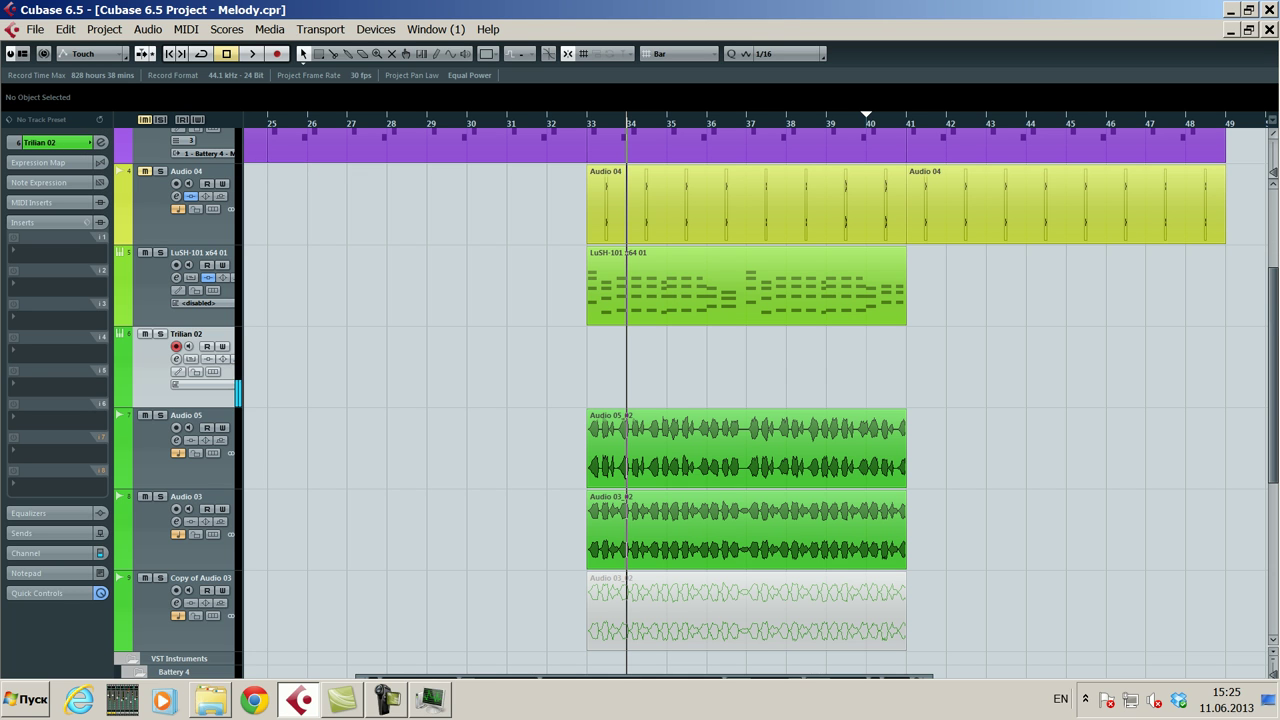
key("F2")
key("F2")
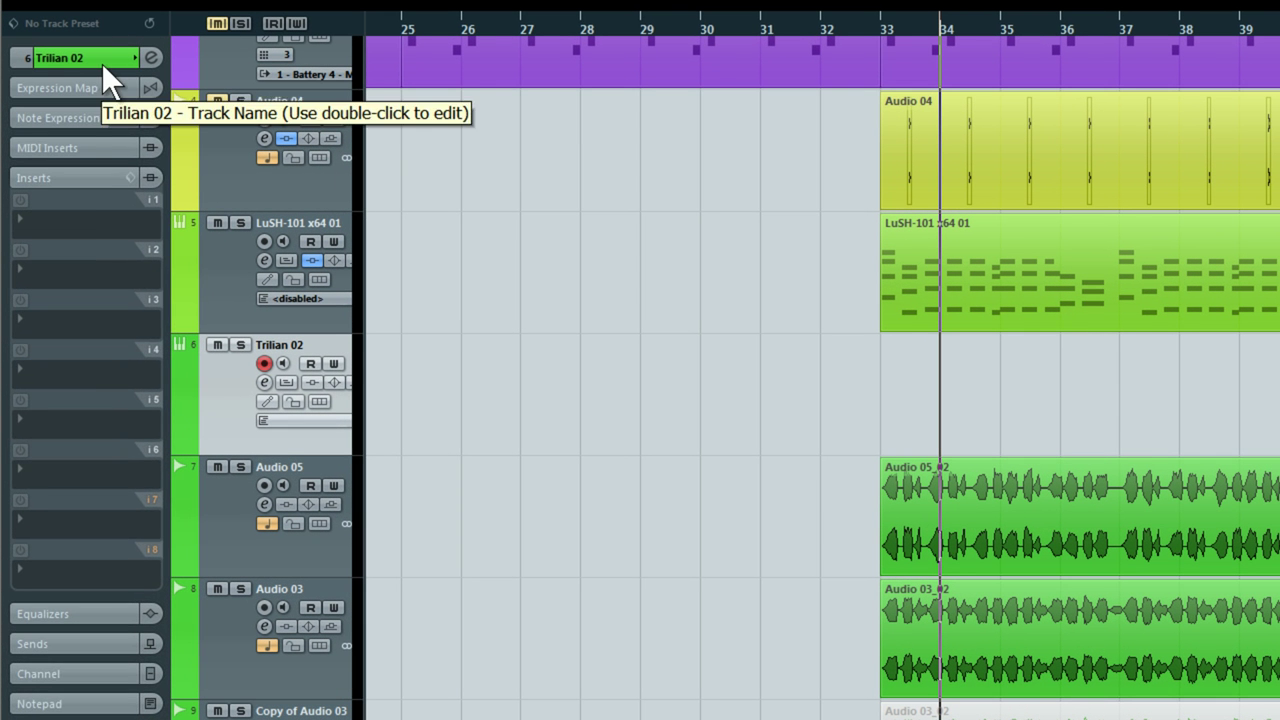
left_click(97, 74)
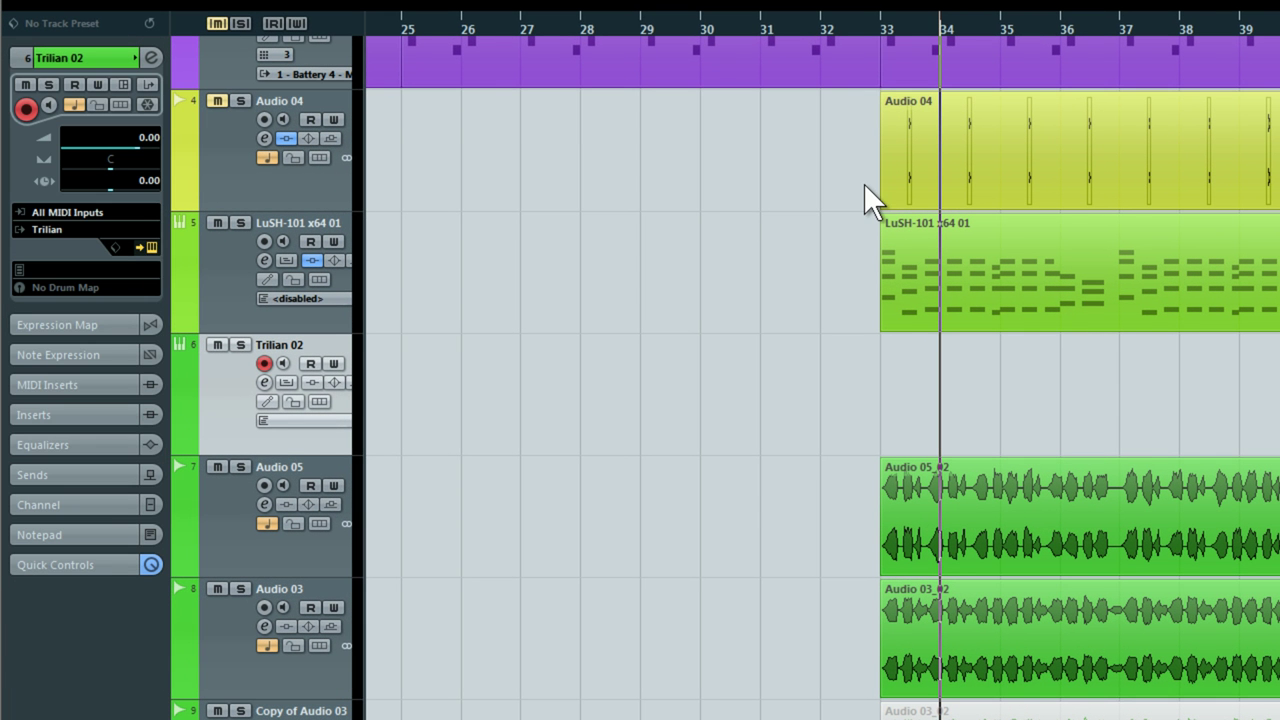
key("e")
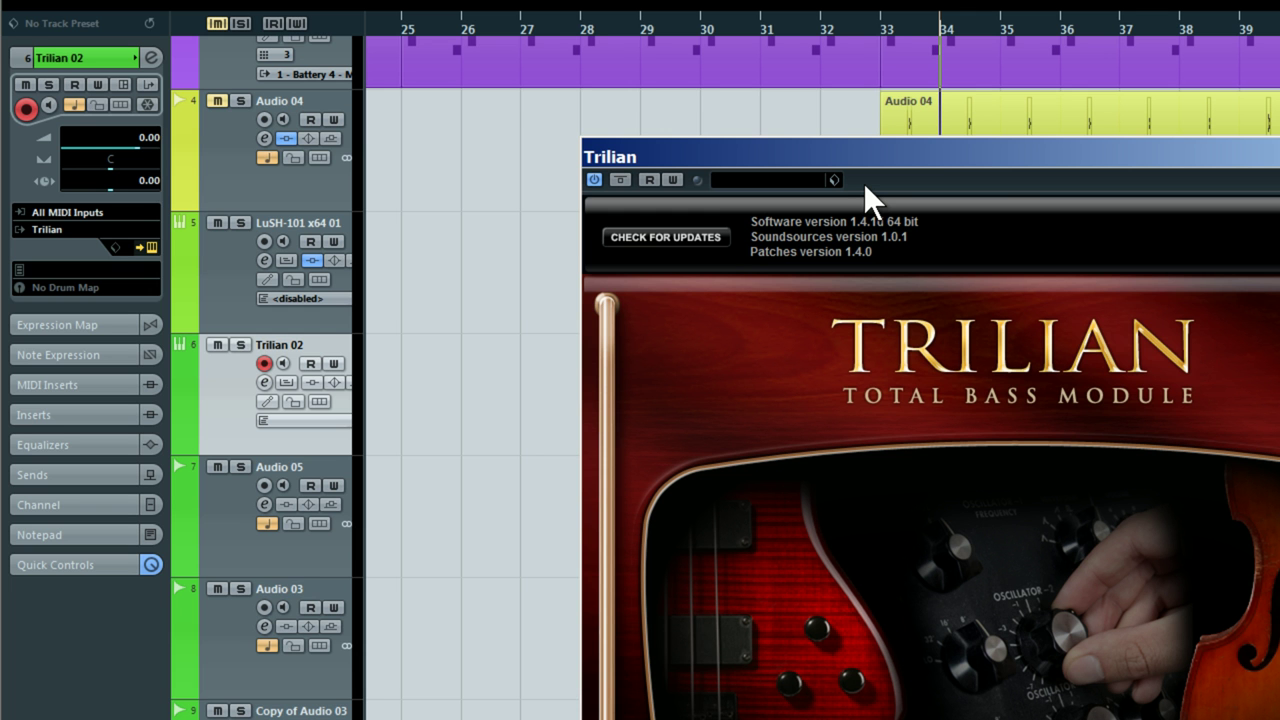
left_click(1103, 412)
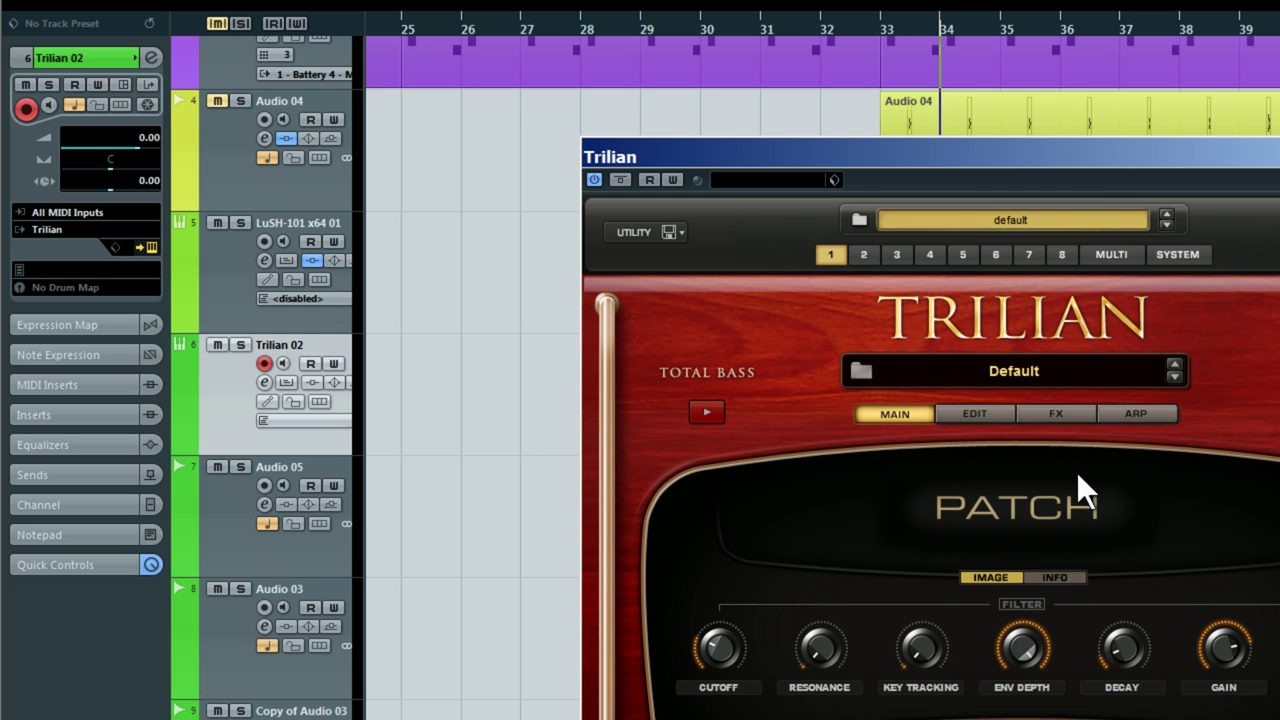
Filter Trilian's patches to the Synth Bass category and Aggressive Synths type, and try the Carnivore Bass patch
left_click(1020, 370)
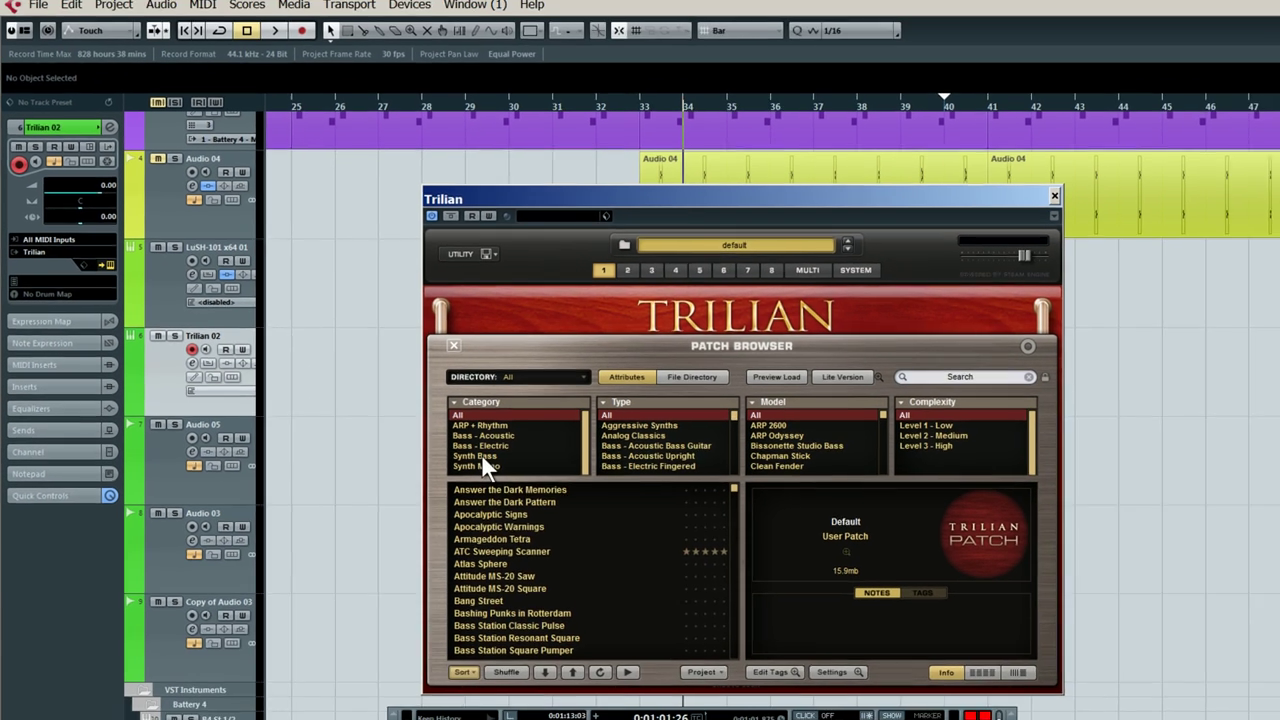
left_click(652, 510)
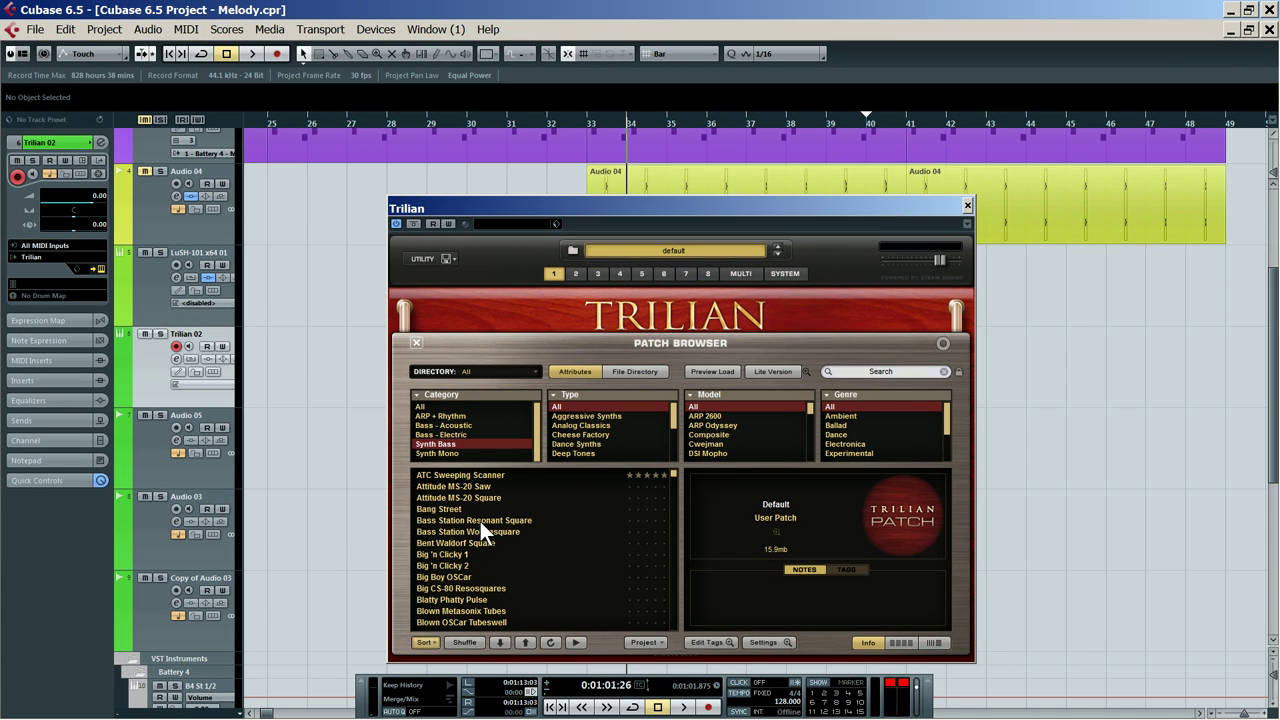
left_click(580, 416)
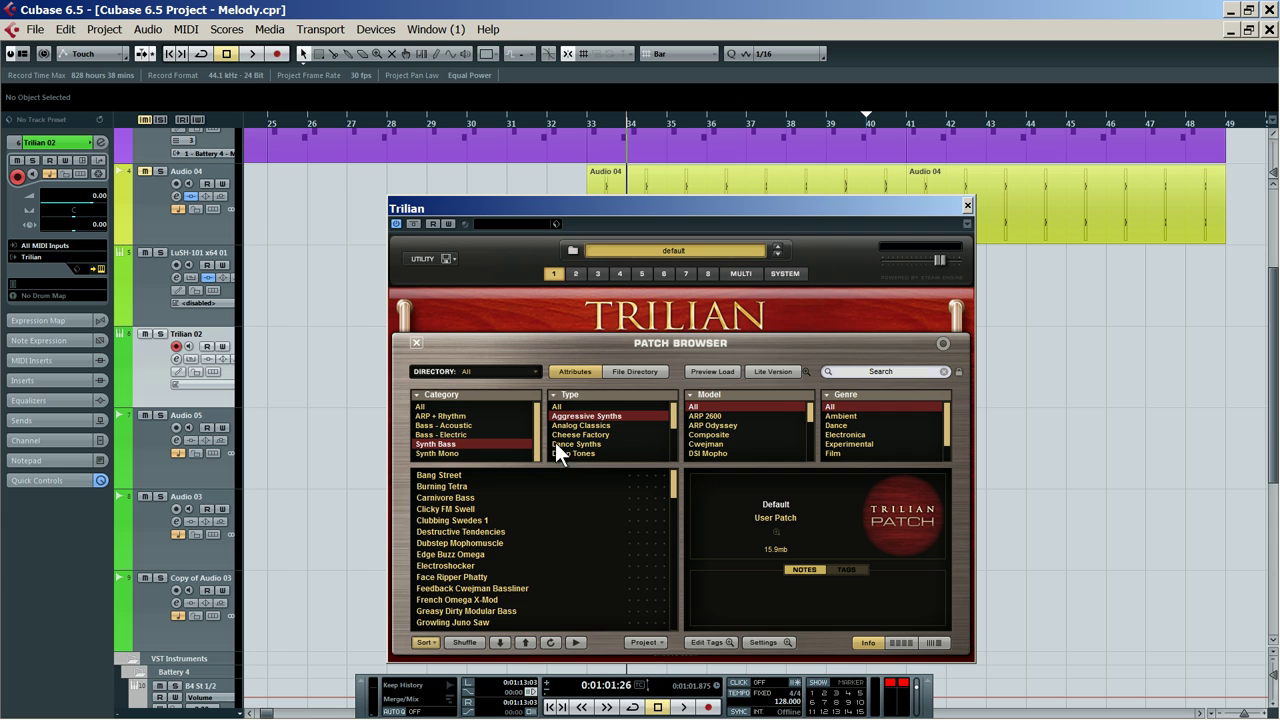
left_click(525, 498)
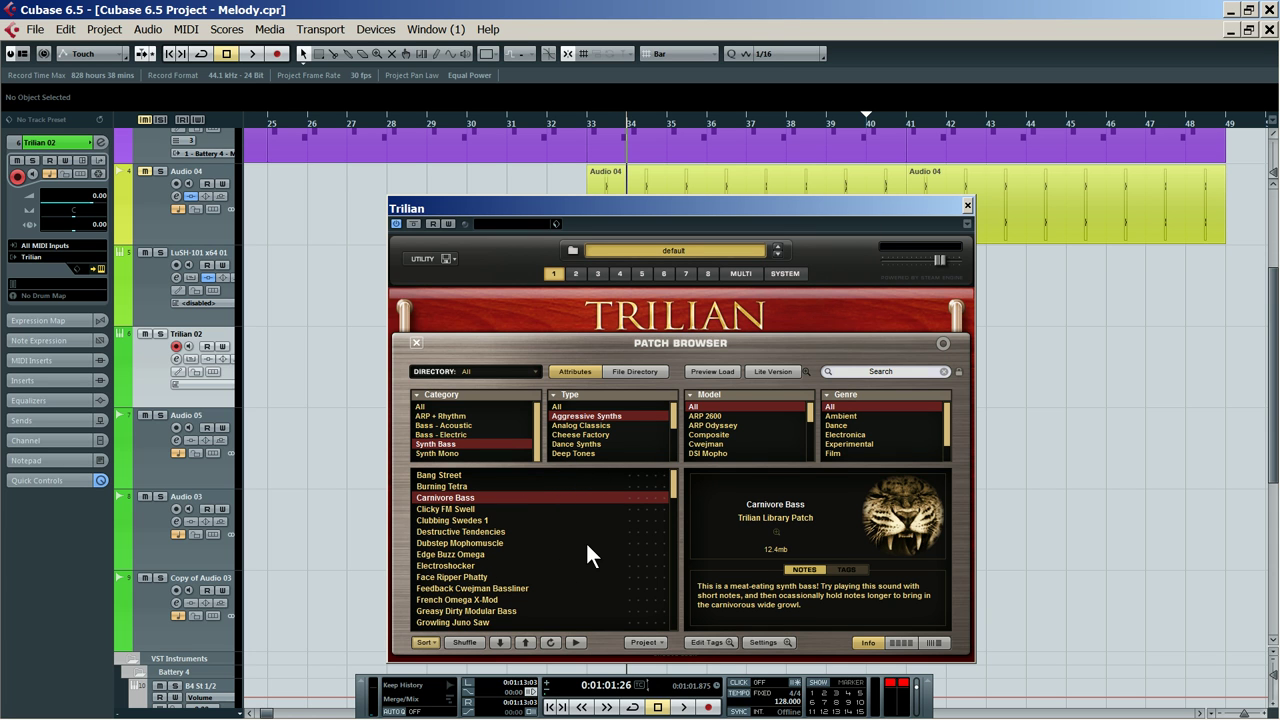
scroll(588, 555, "down", 3)
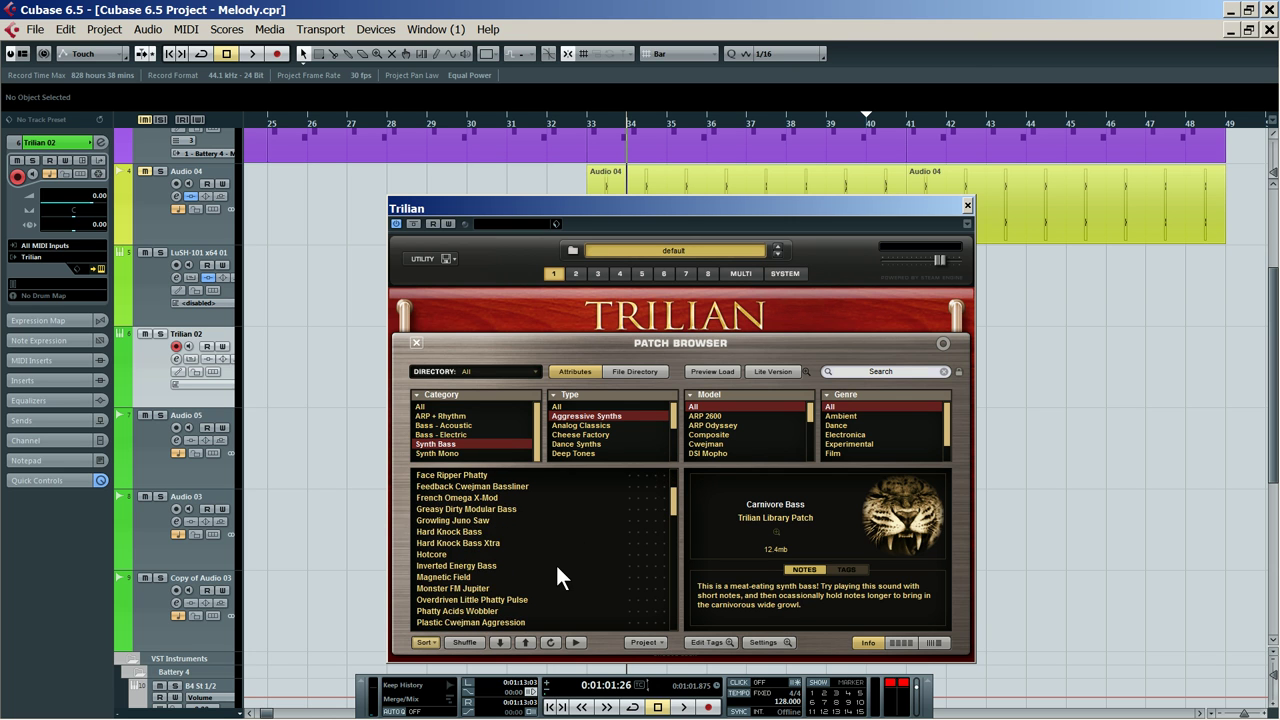
scroll(556, 562, "up", 3)
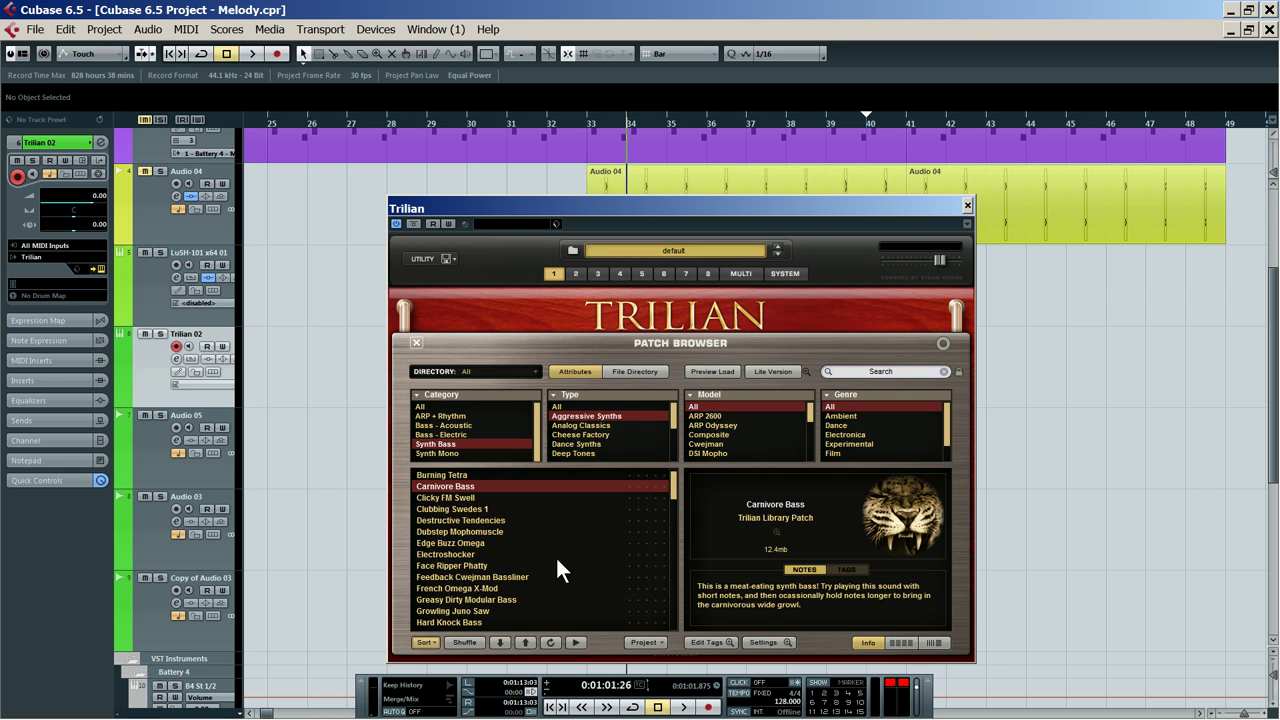
Change the type filter to Analog Classics and audition patches from Blatty Phatty Pulse through Clickin' n' Grinnin'
left_click(577, 426)
left_click(505, 577)
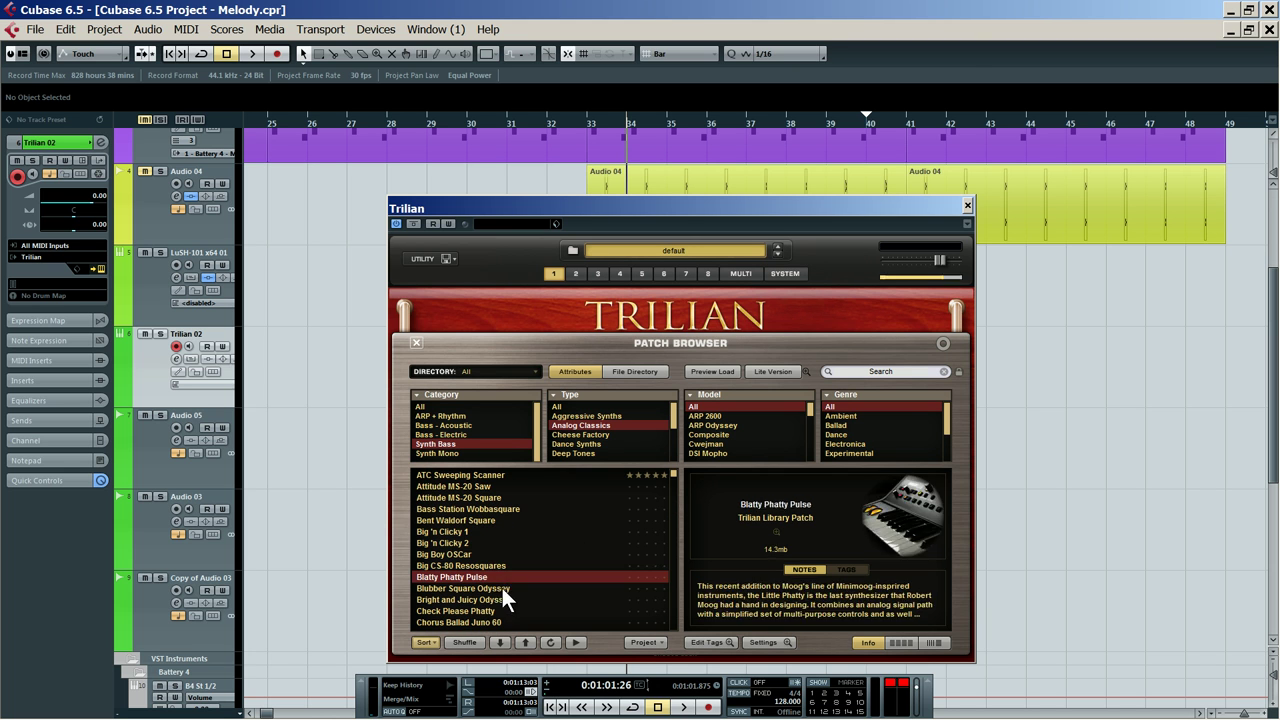
left_click(500, 589)
left_click(494, 610)
left_click(487, 621)
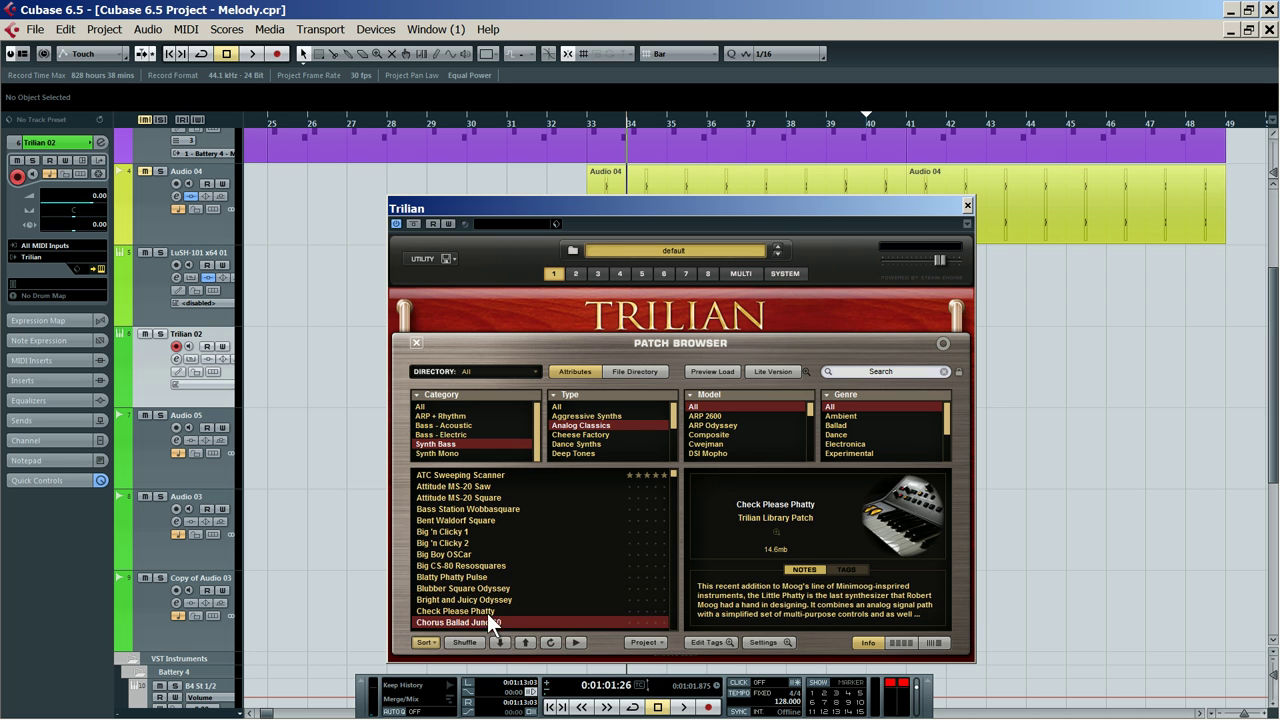
scroll(496, 588, "down", 2)
left_click(494, 588)
left_click(495, 598)
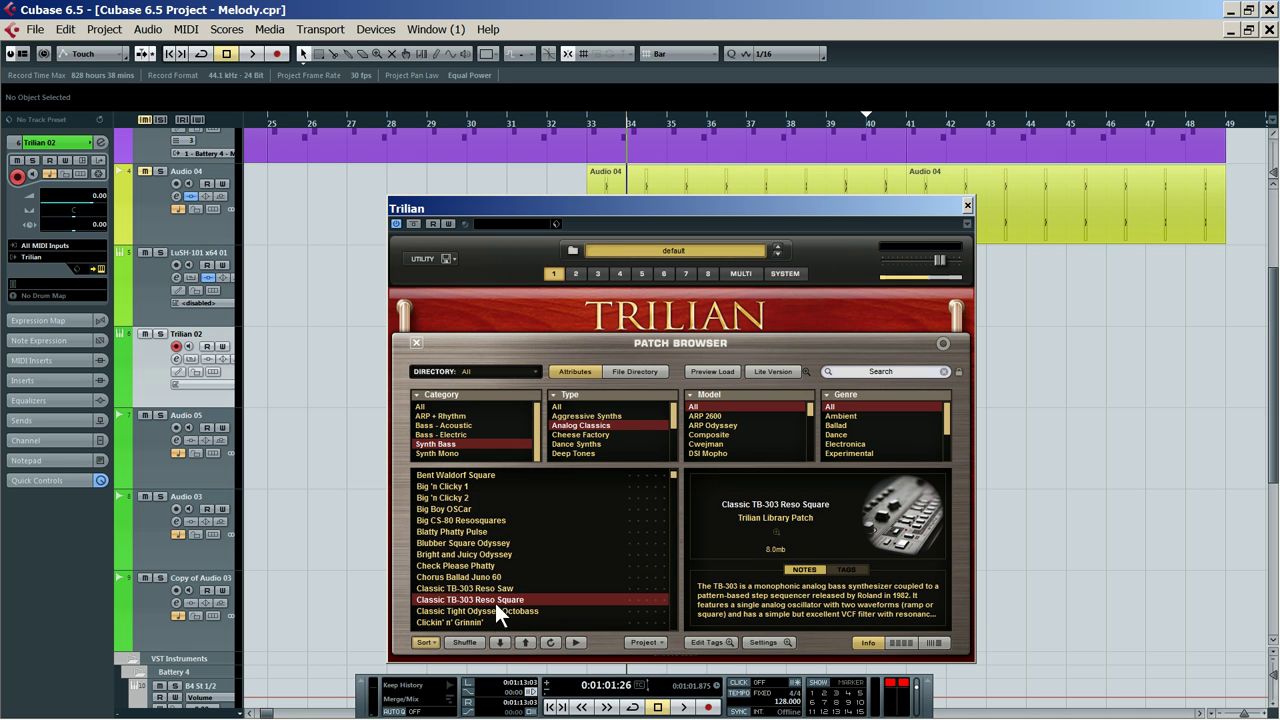
left_click(493, 619)
Audition further Analog Classics basses, including Clicky Deep Minimoog, Dark and Round Voyager and Deep and Funky ATC
scroll(509, 597, "down", 3)
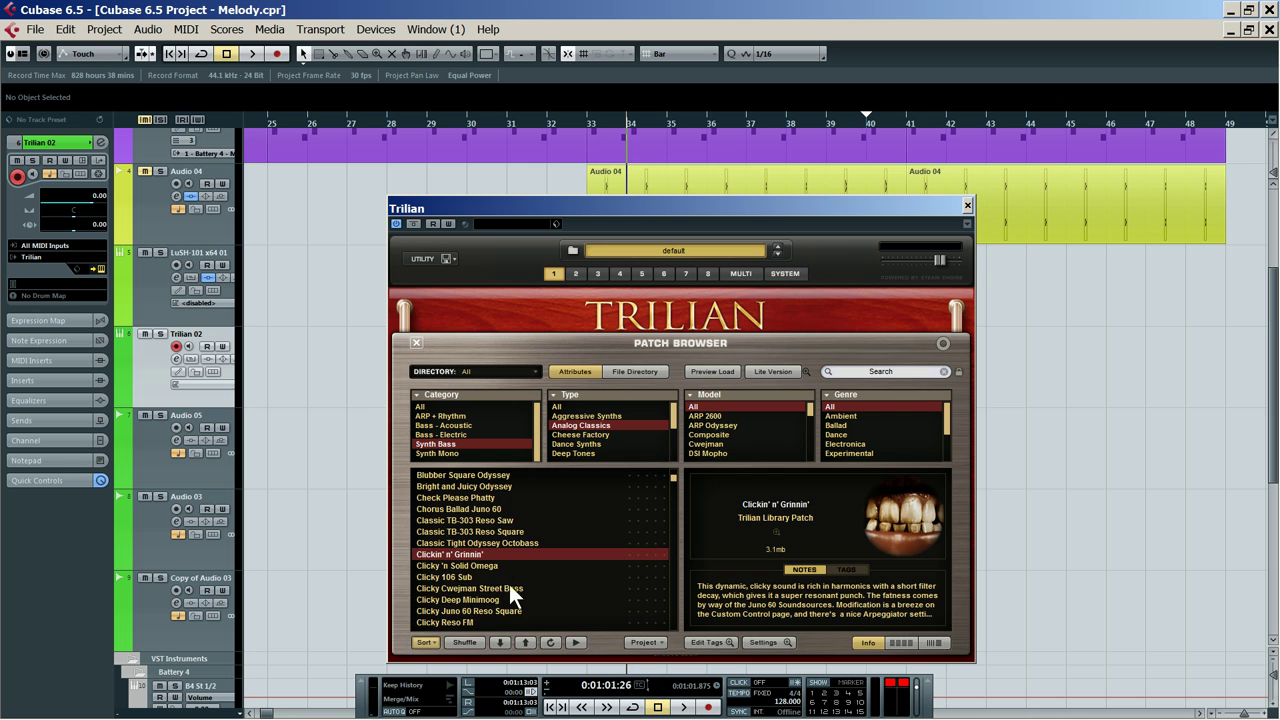
left_click(503, 581)
left_click(502, 600)
scroll(502, 600, "down", 3)
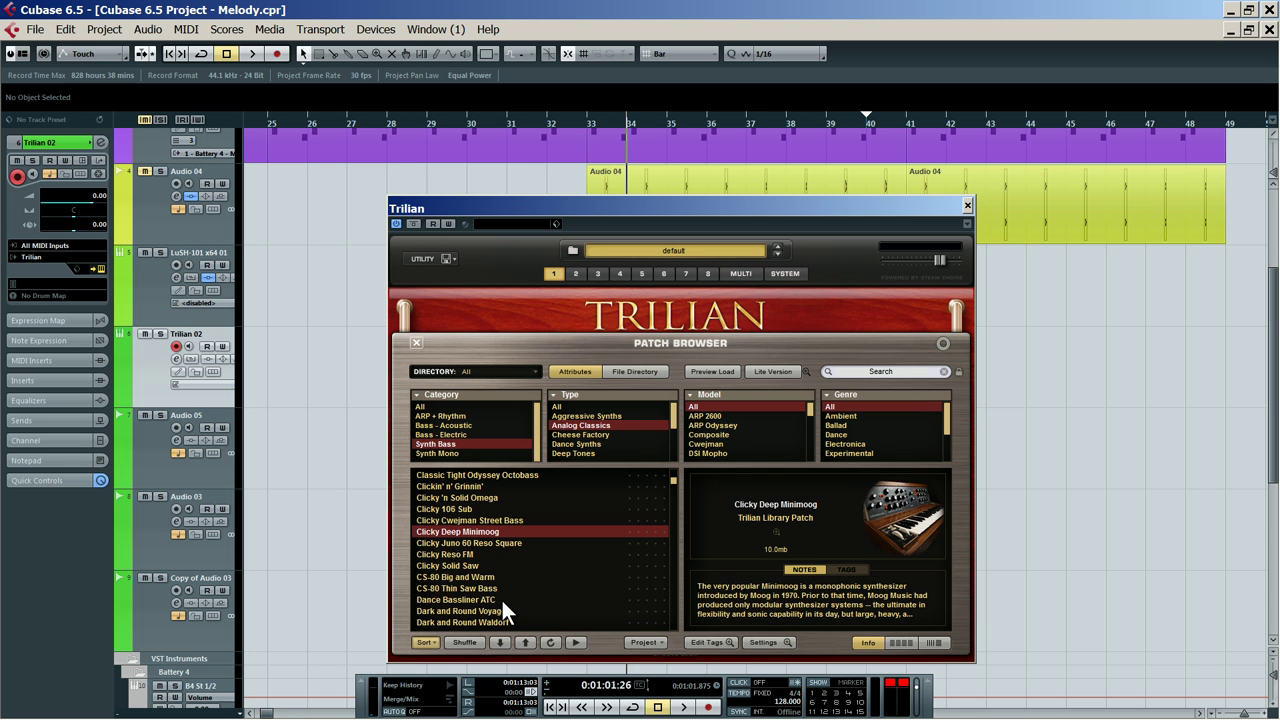
left_click(498, 612)
scroll(497, 609, "down", 2)
left_click(498, 606)
left_click(489, 622)
scroll(495, 605, "down", 4)
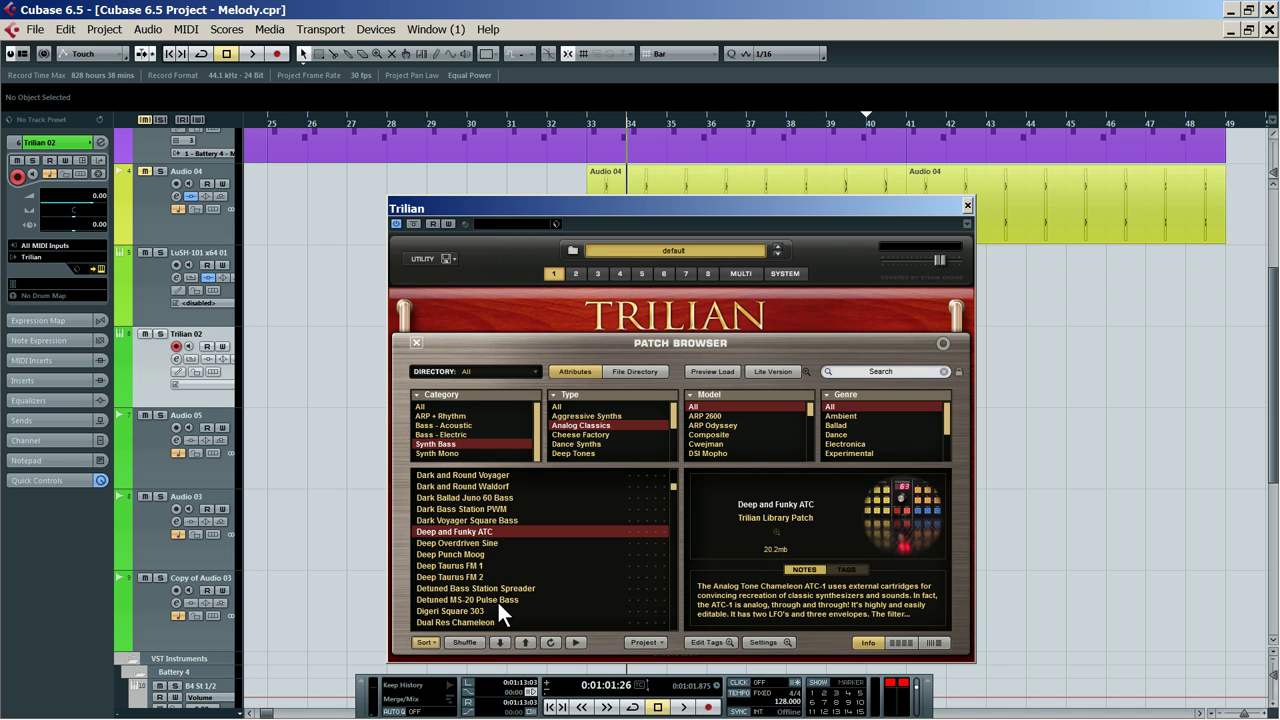
Audition the Analog Classics basses from the Deep Taurus FM patches through Detuned MS-20 Pulse Bass and Energy JP Square to Flashback '86
left_click(506, 577)
left_click(510, 563)
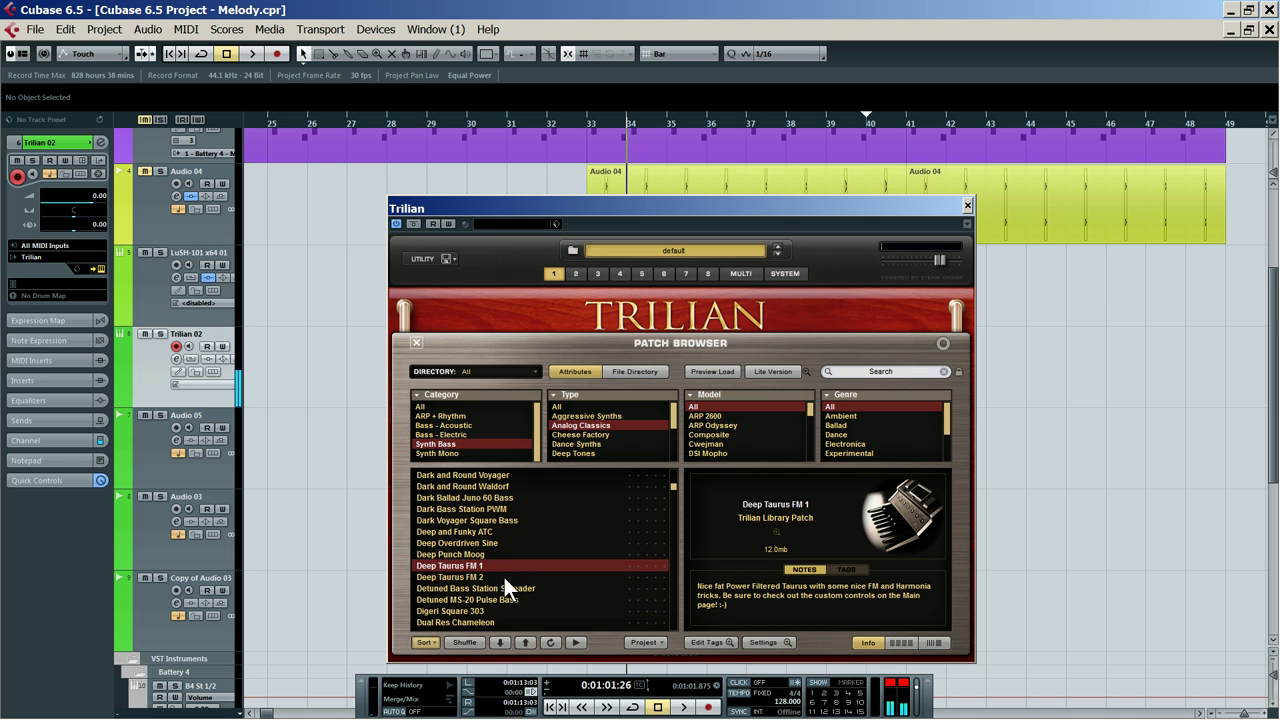
left_click(497, 599)
left_click(494, 618)
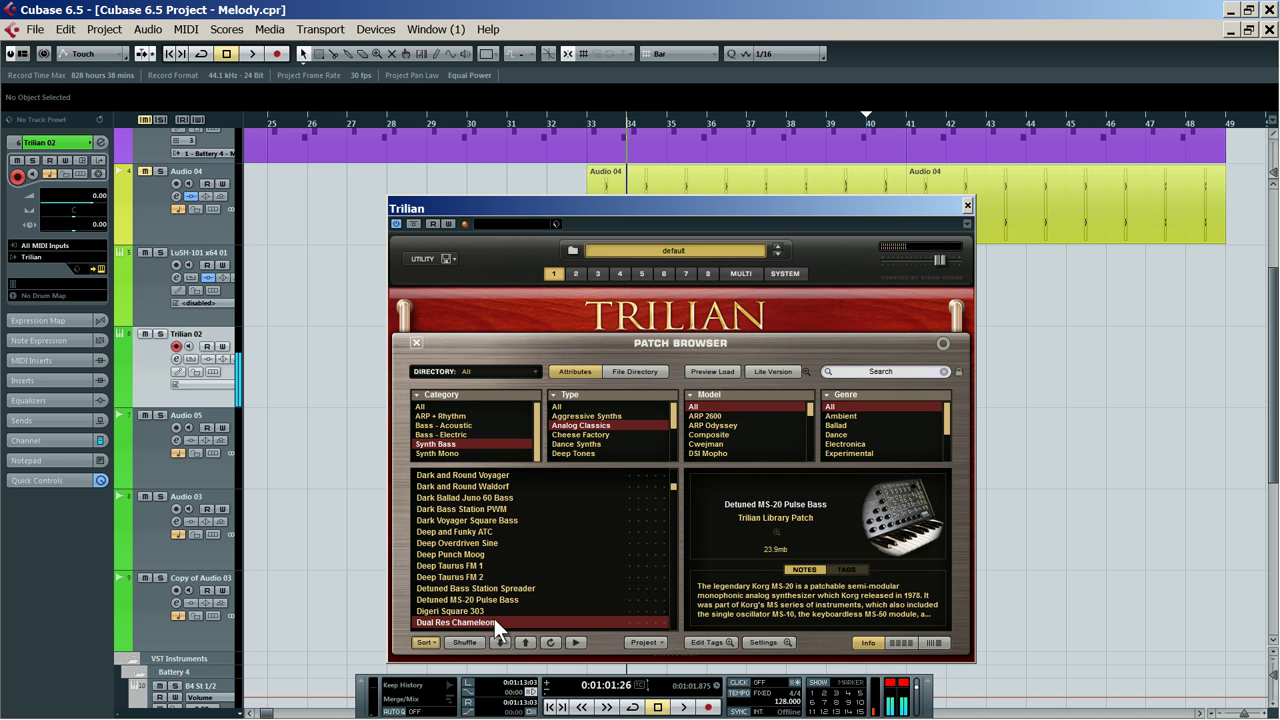
scroll(508, 570, "down", 3)
left_click(504, 586)
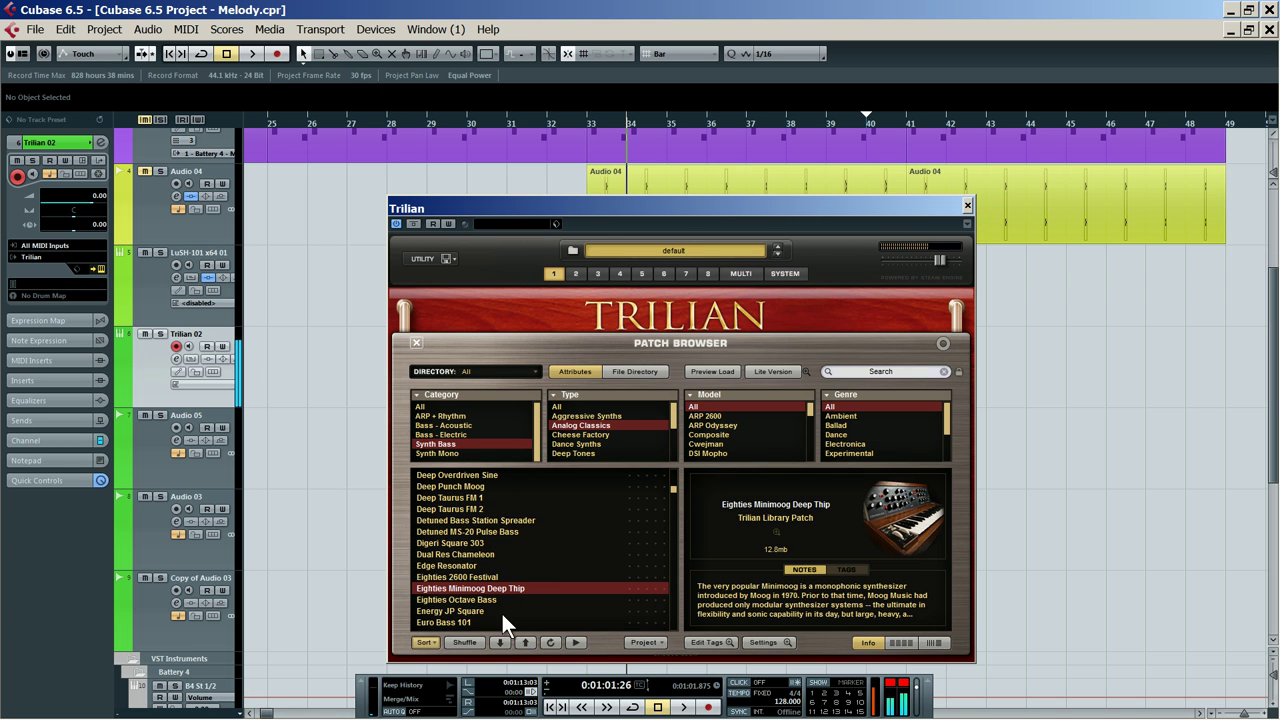
left_click(503, 612)
scroll(503, 616, "down", 3)
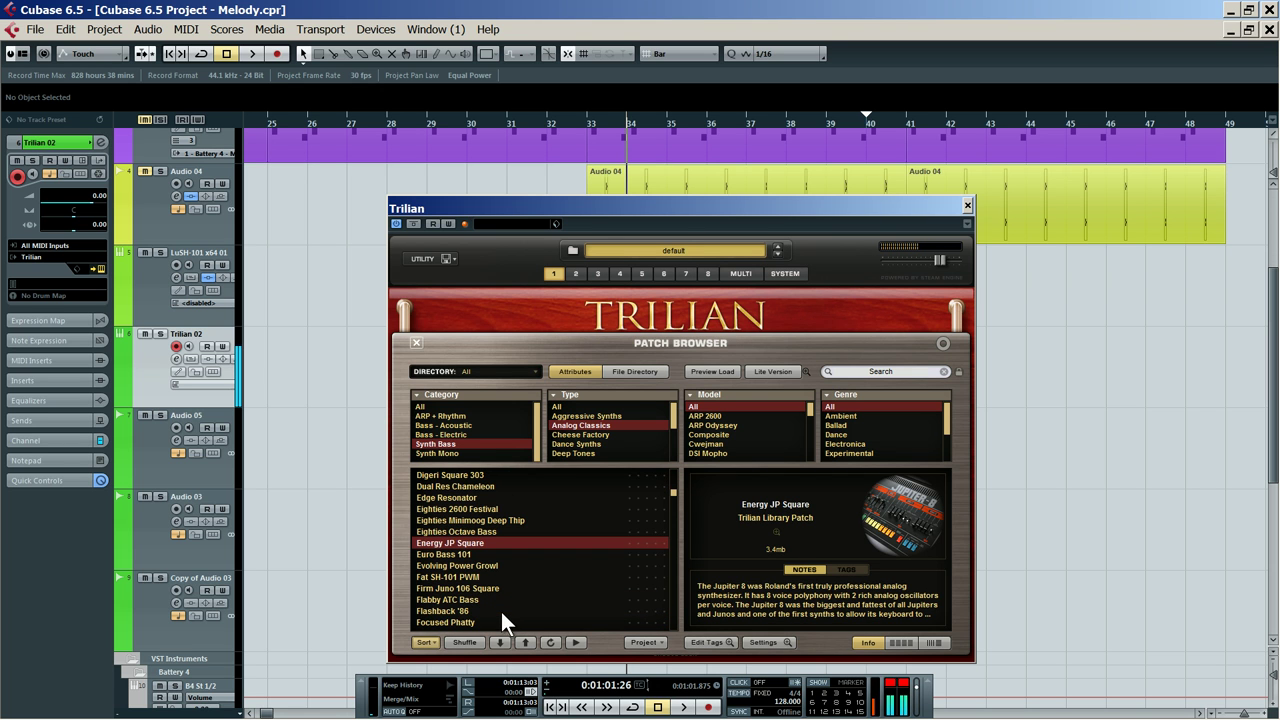
left_click(501, 610)
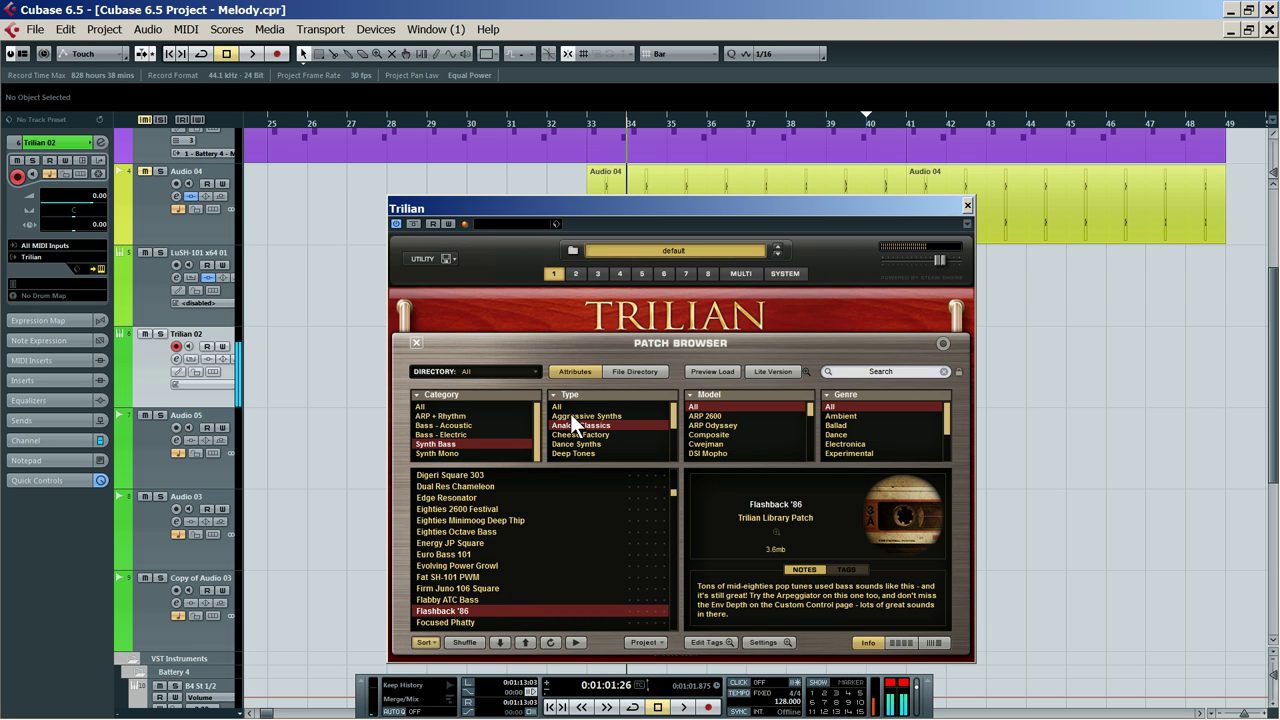
Change the type filter to Aggressive Synths and audition the Clicky FM Swell, Carnivore Bass and Clubbing Swedes 1 patches
scroll(541, 516, "down", 3)
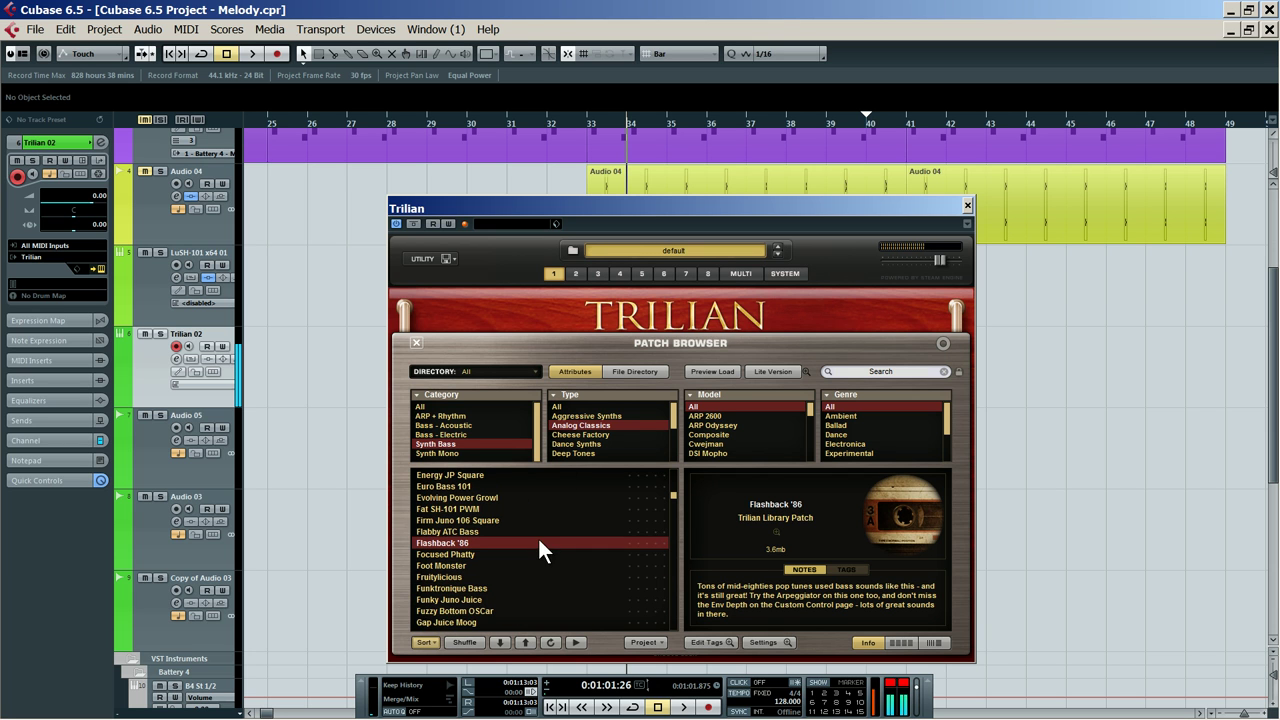
left_click(567, 414)
scroll(521, 562, "down", 15)
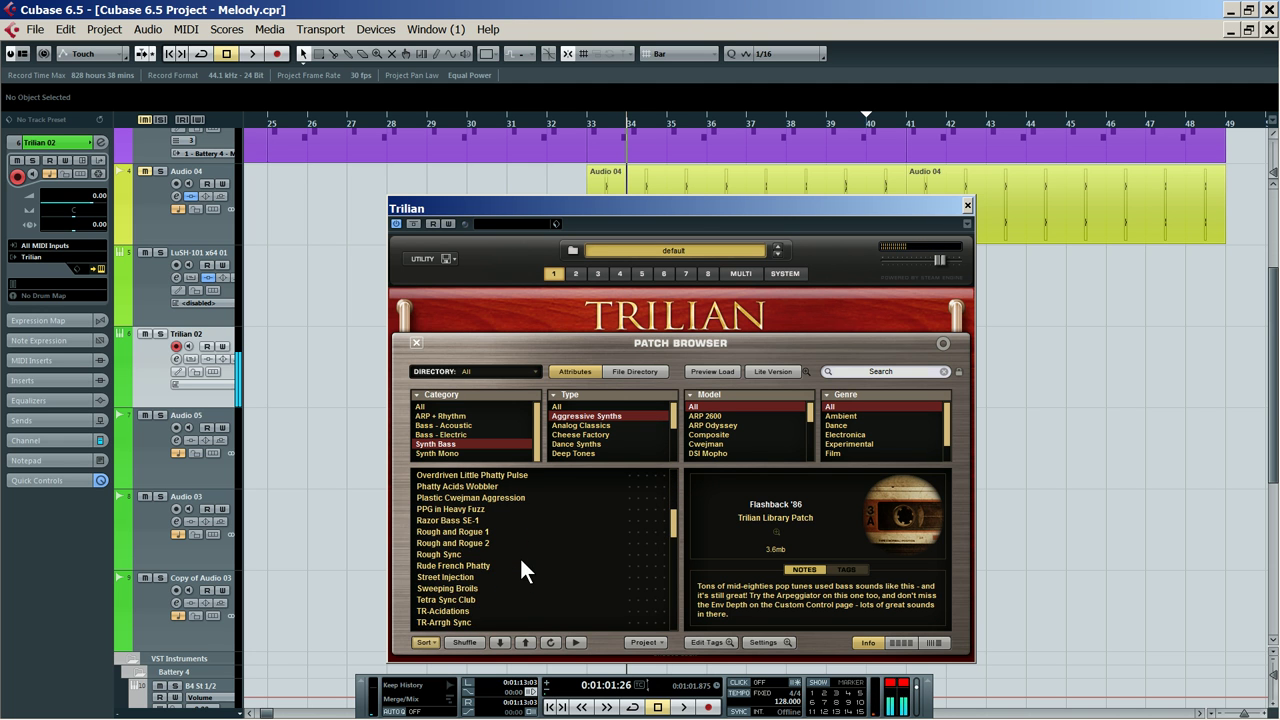
scroll(521, 562, "up", 15)
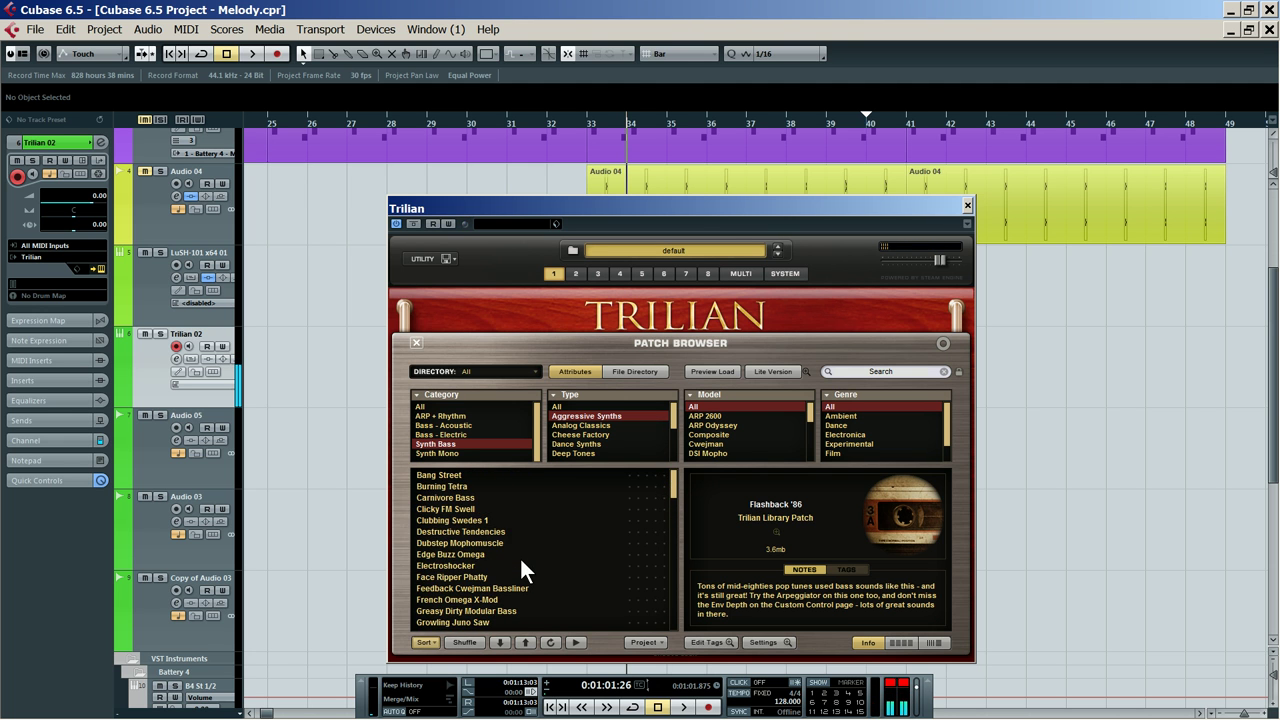
left_click(486, 507)
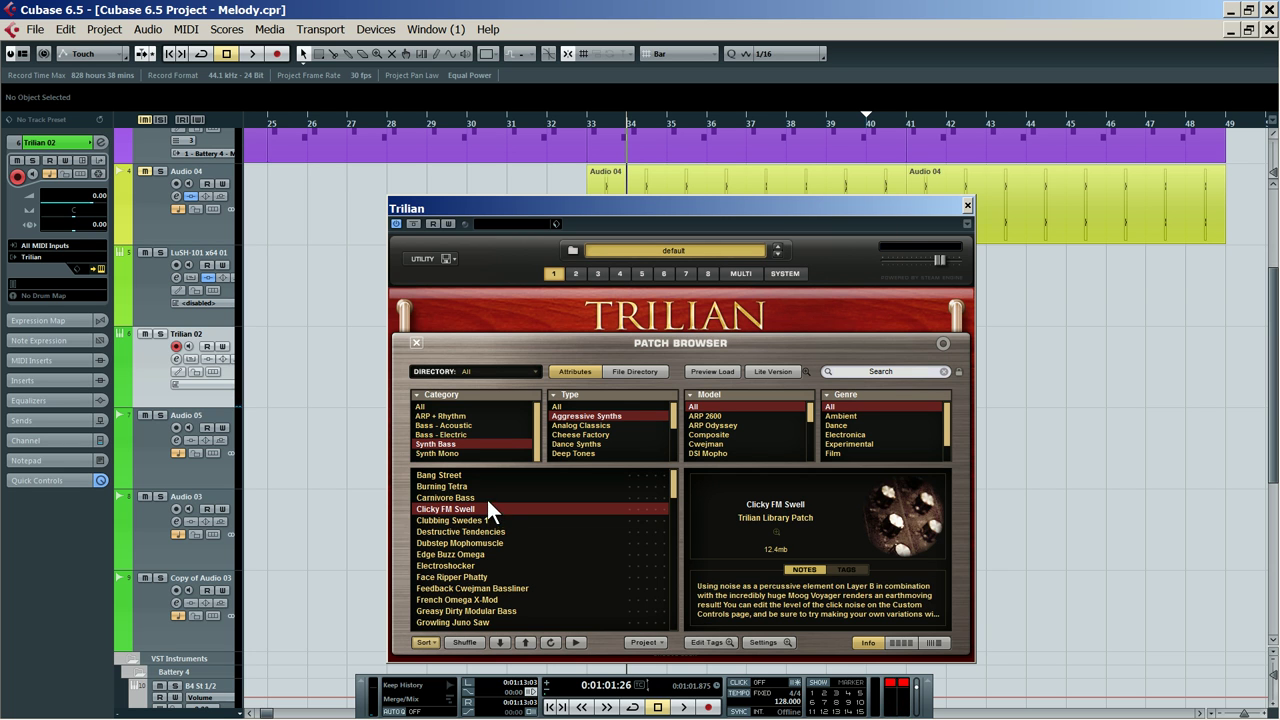
left_click(487, 495)
left_click(488, 516)
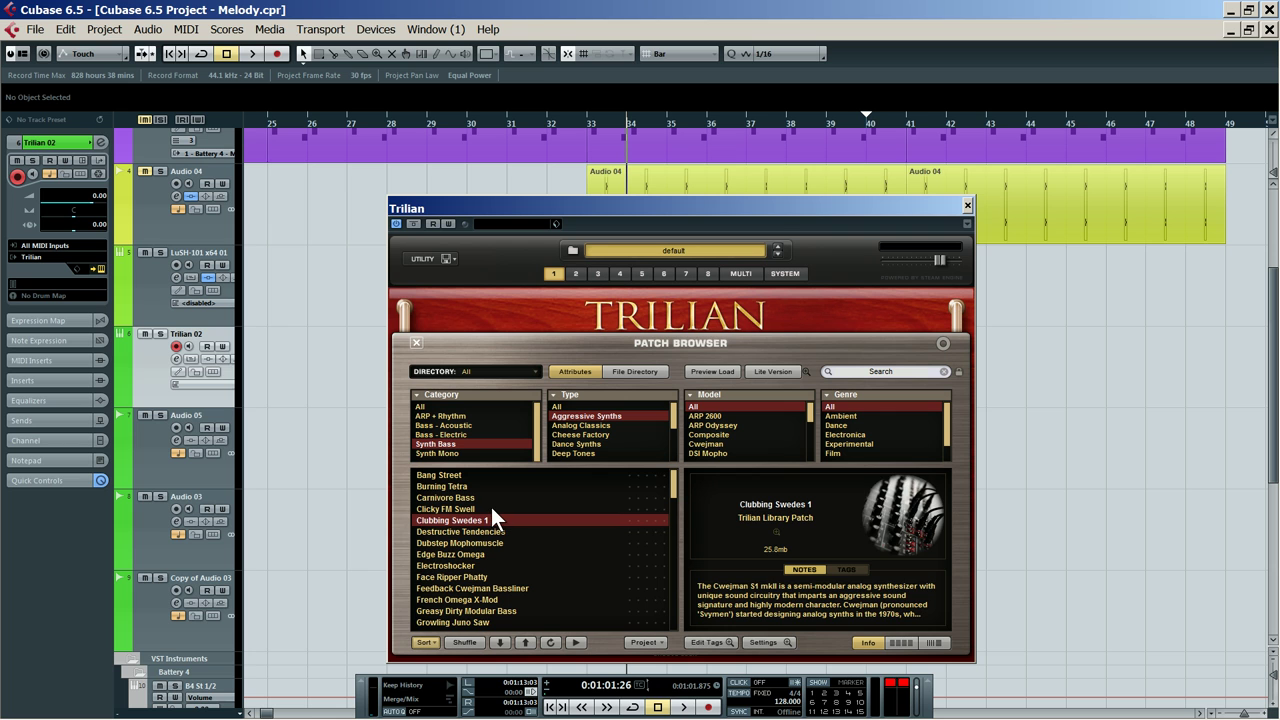
left_click(491, 508)
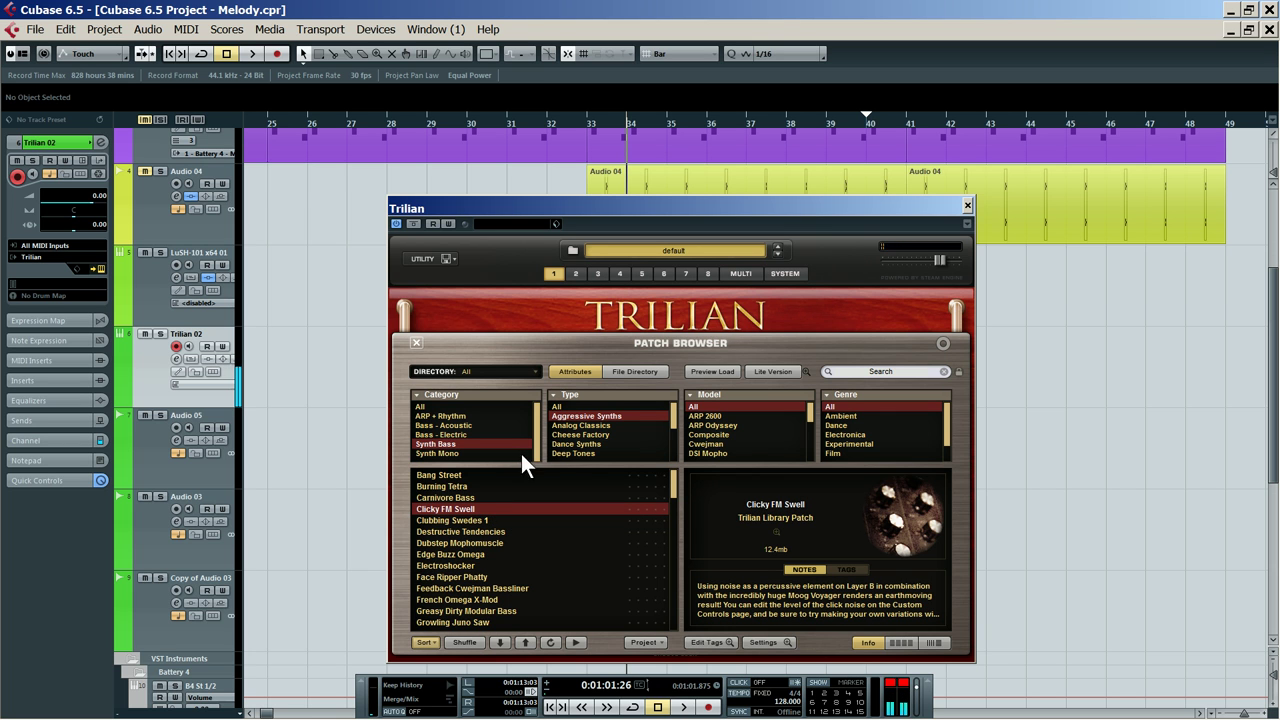
Reset the type filter to All, load the Clicky Solid Saw patch and close Trilian
left_click(565, 407)
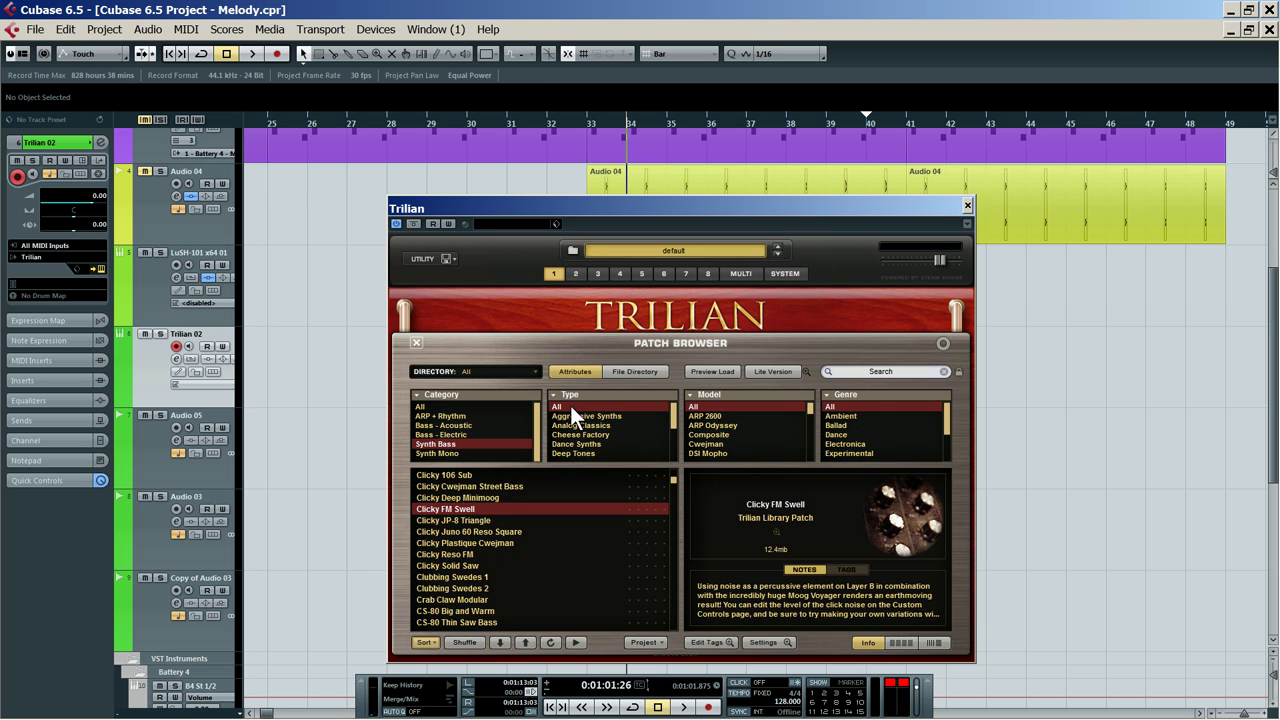
left_click(500, 566)
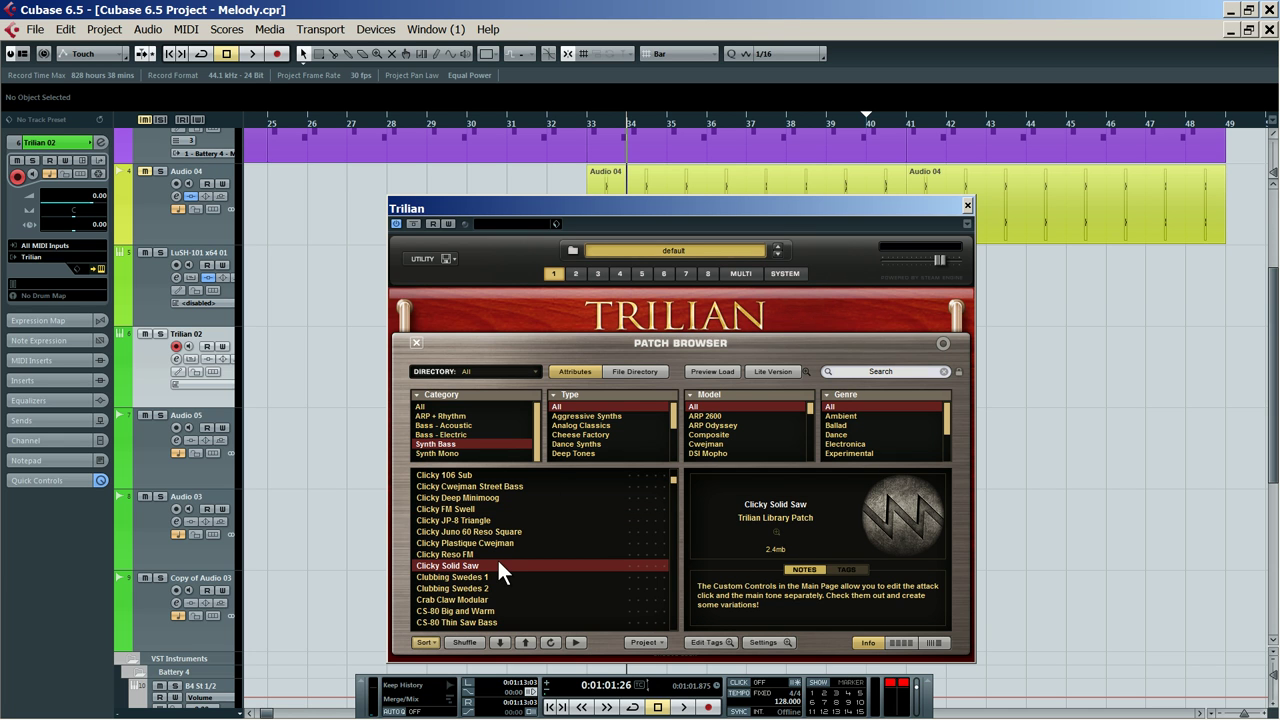
left_click(967, 206)
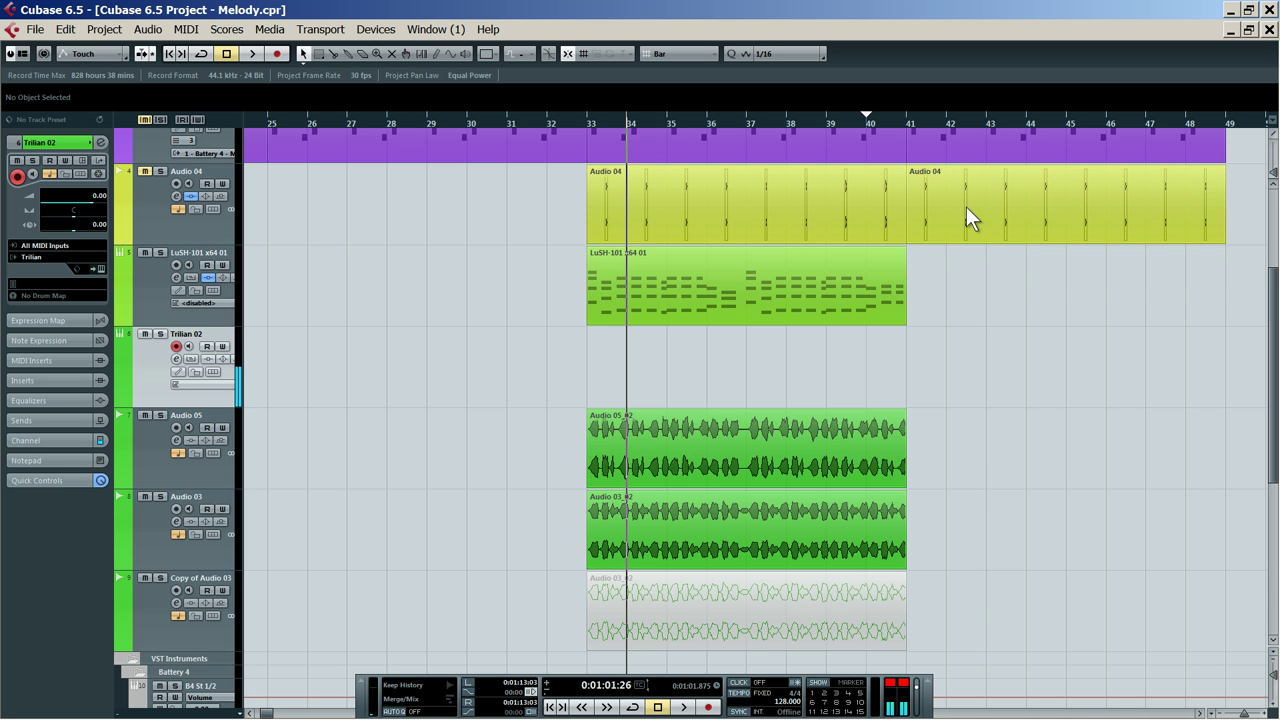
Record a short three-note bass phrase on the Trilian 02 track, starting just before bar 33
left_click_drag(592, 125, 524, 135)
key("KP_Multiply")
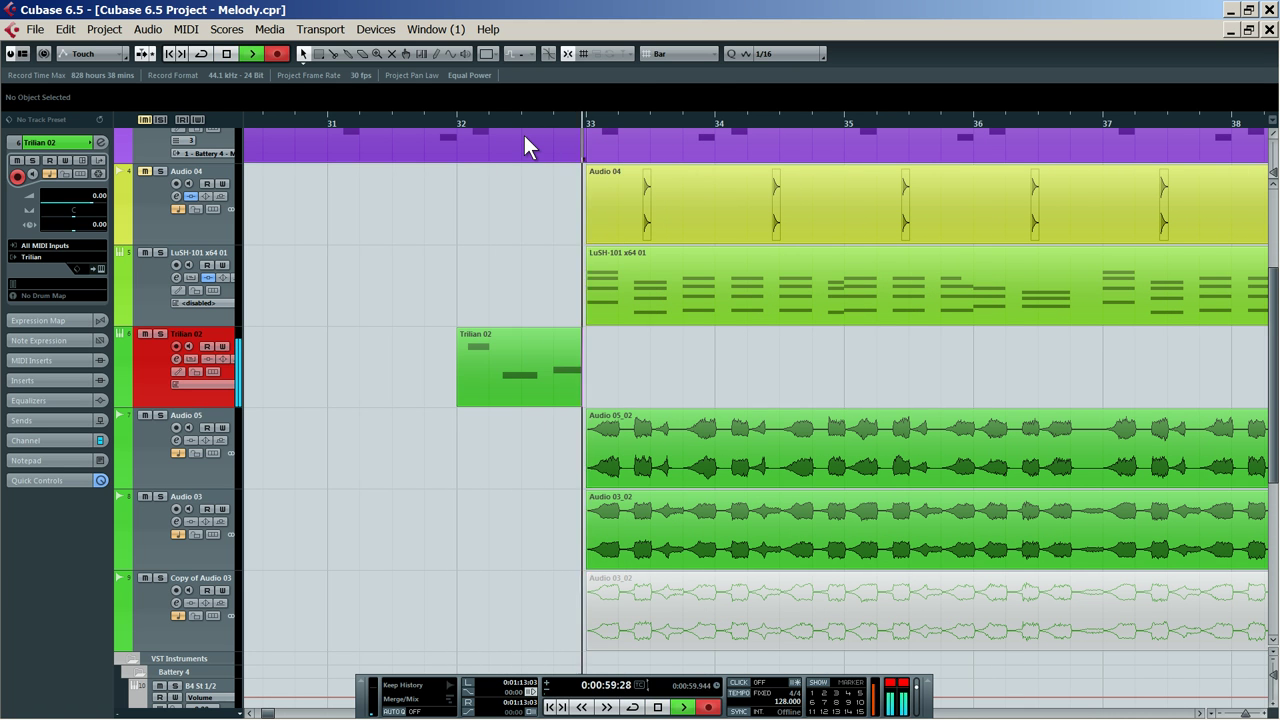
key("space")
Move the recorded Trilian part to start at bar 33 and extend its end to bar 41
left_click_drag(546, 343, 676, 352)
left_click_drag(843, 402, 1232, 402)
left_click_drag(677, 118, 578, 112)
left_click_drag(843, 403, 1006, 403)
Raise all the bass notes' velocities to maximum in the Key Editor and make the A2 note fill the first beat of bar 33
double_click(915, 365)
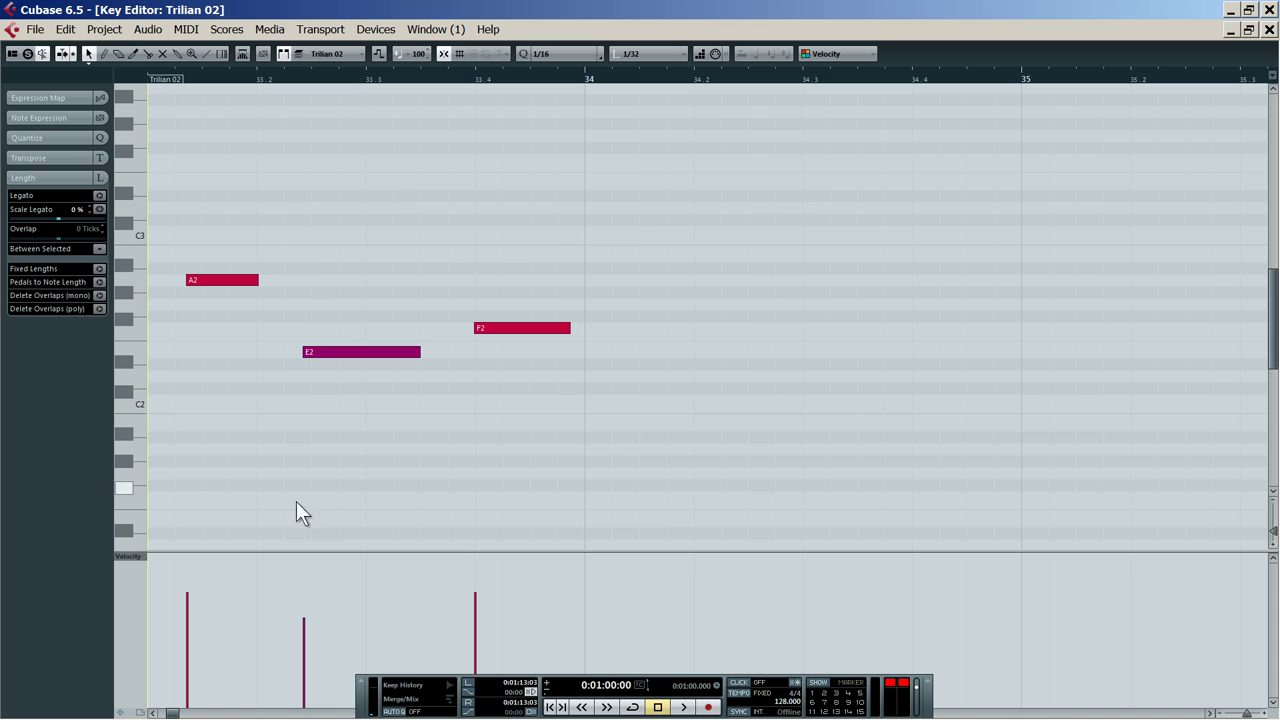
mouse_move(503, 567)
left_mouse_down()
mouse_move(296, 518)
mouse_move(115, 512)
left_mouse_up()
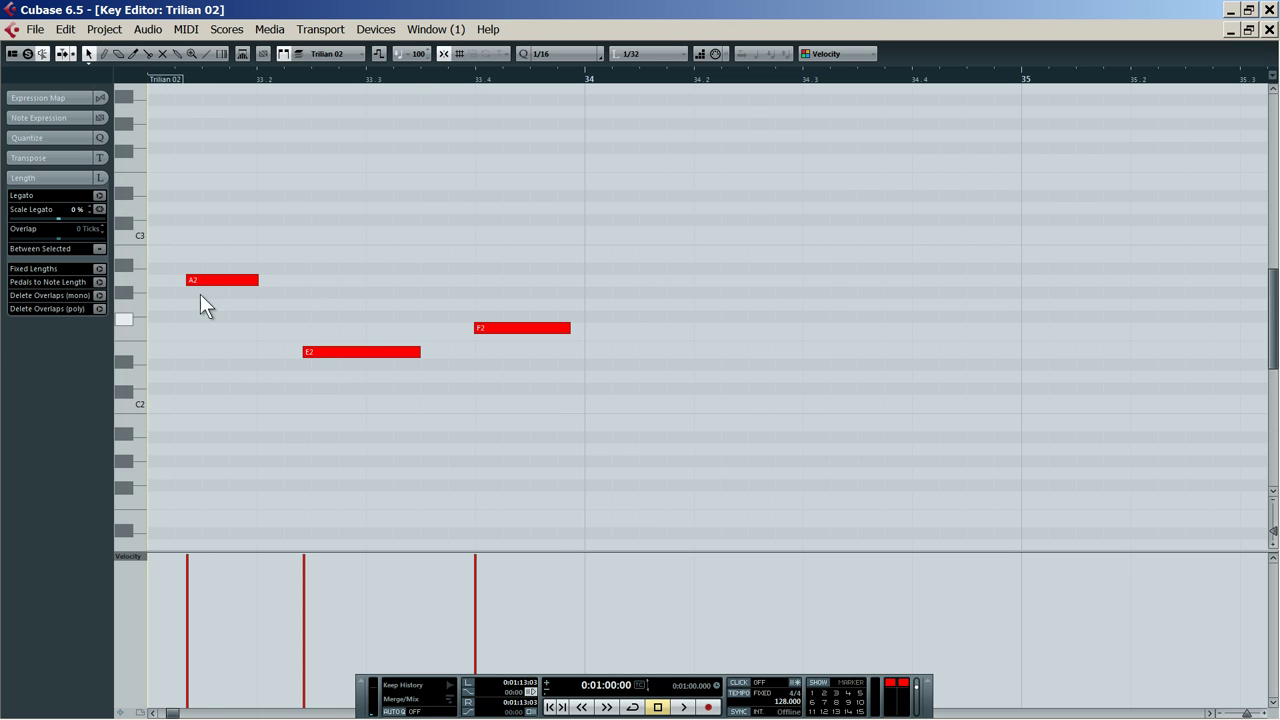
left_click(242, 80)
left_click_drag(230, 90, 320, 135)
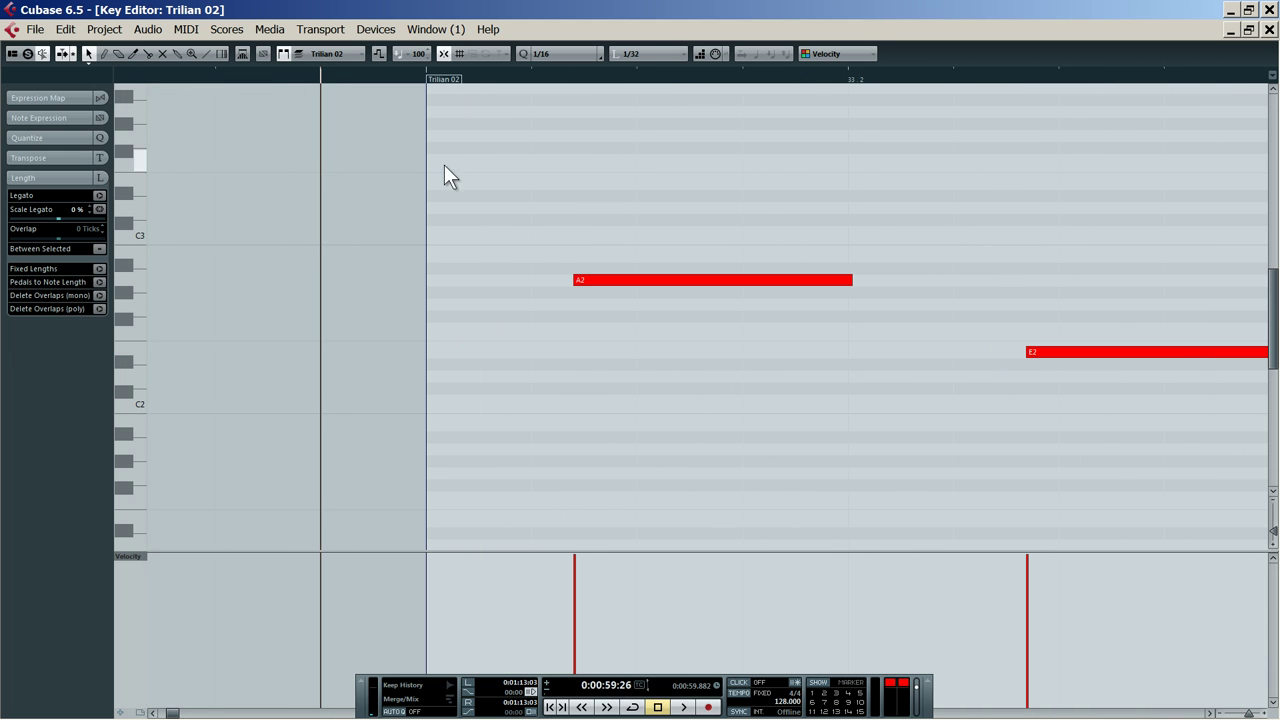
left_click_drag(578, 280, 446, 270)
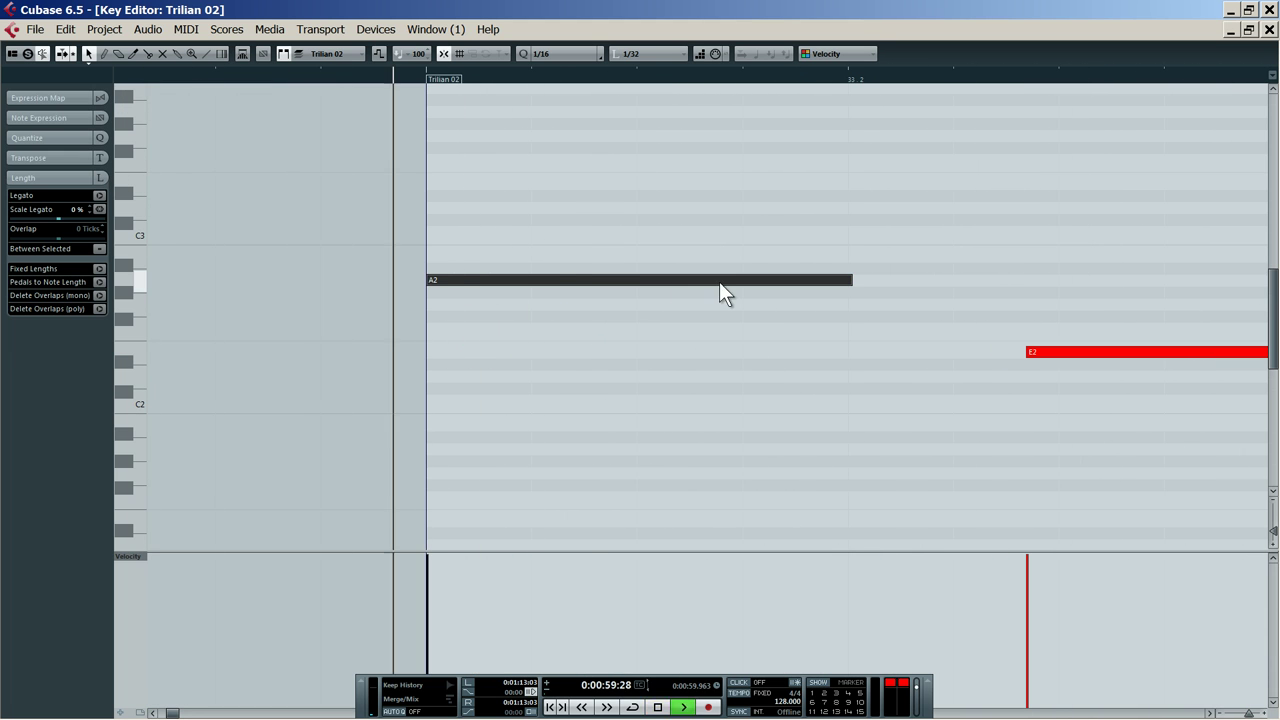
left_click_drag(857, 280, 847, 280)
key("space")
Align the E2 note to run from halfway through beat 2 to halfway through beat 3 of bar 33
left_click_drag(589, 75, 367, 112)
key("space")
left_click_drag(489, 351, 508, 351)
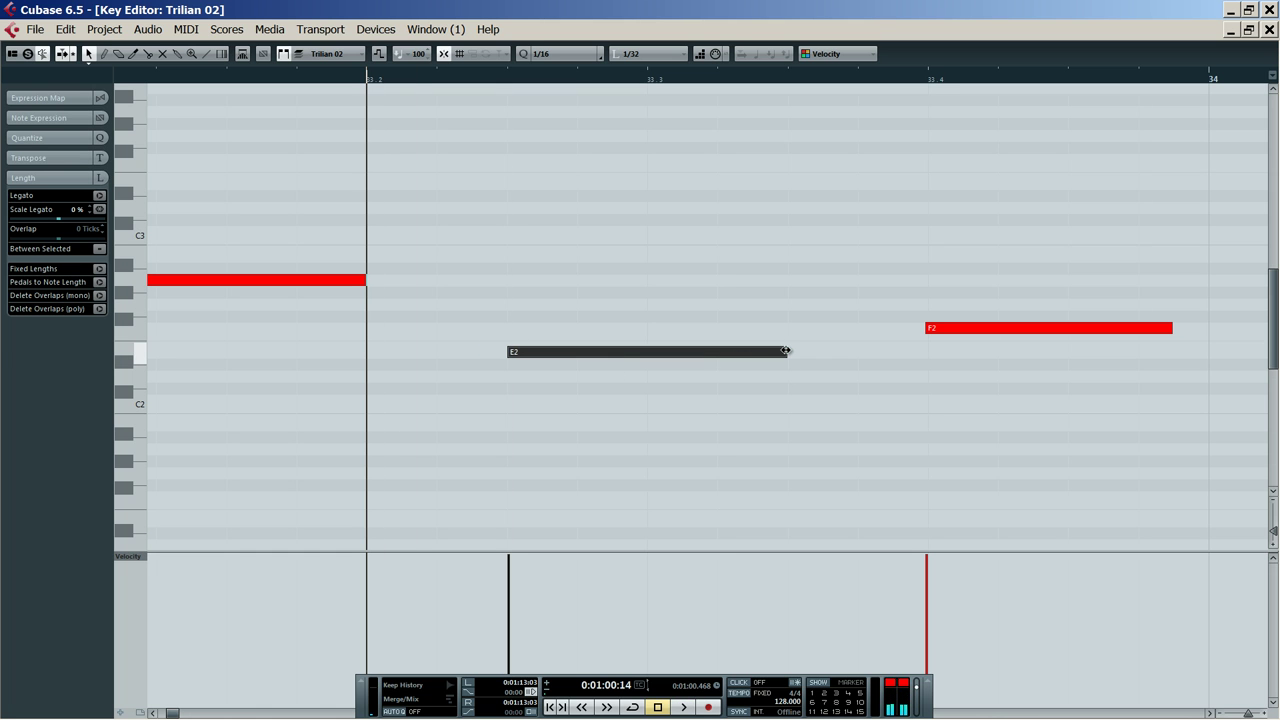
left_click_drag(789, 351, 788, 351)
key("space")
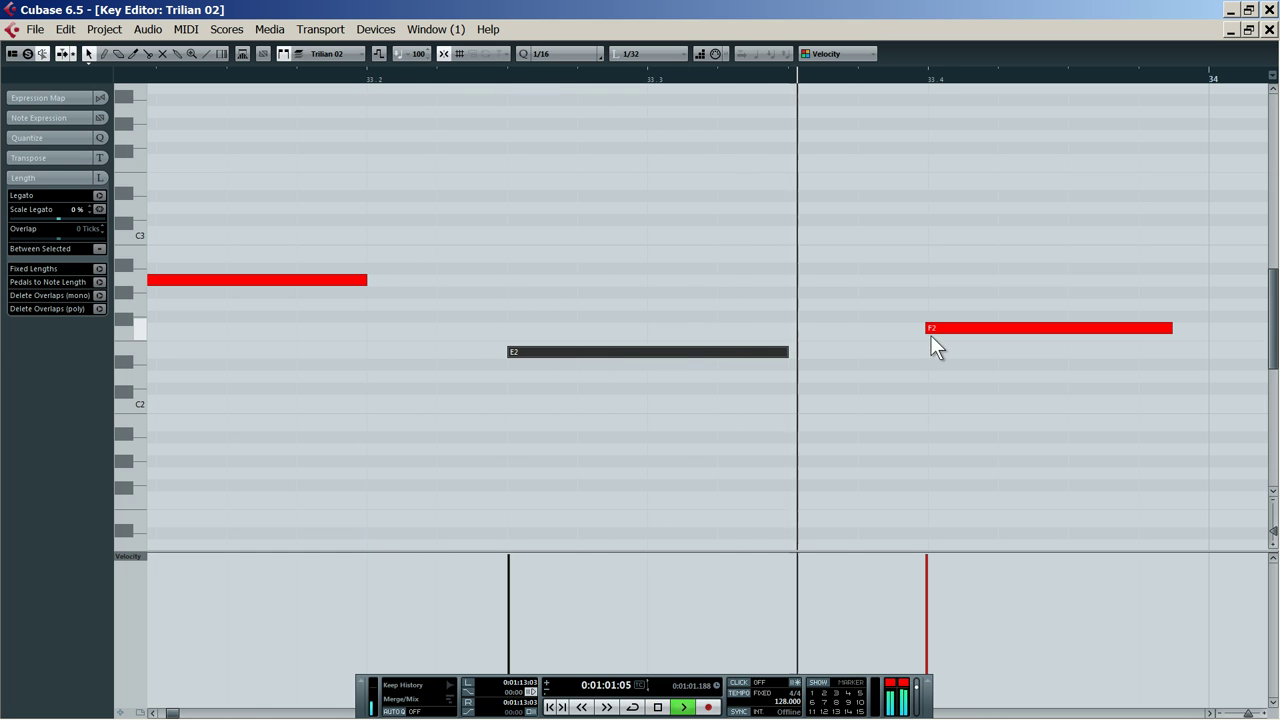
key("space")
Align the F2 note to the start of beat 4 in bar 33 and lengthen it to end at bar 34
left_click_drag(927, 328, 929, 328)
left_click_drag(804, 72, 733, 135)
key("space")
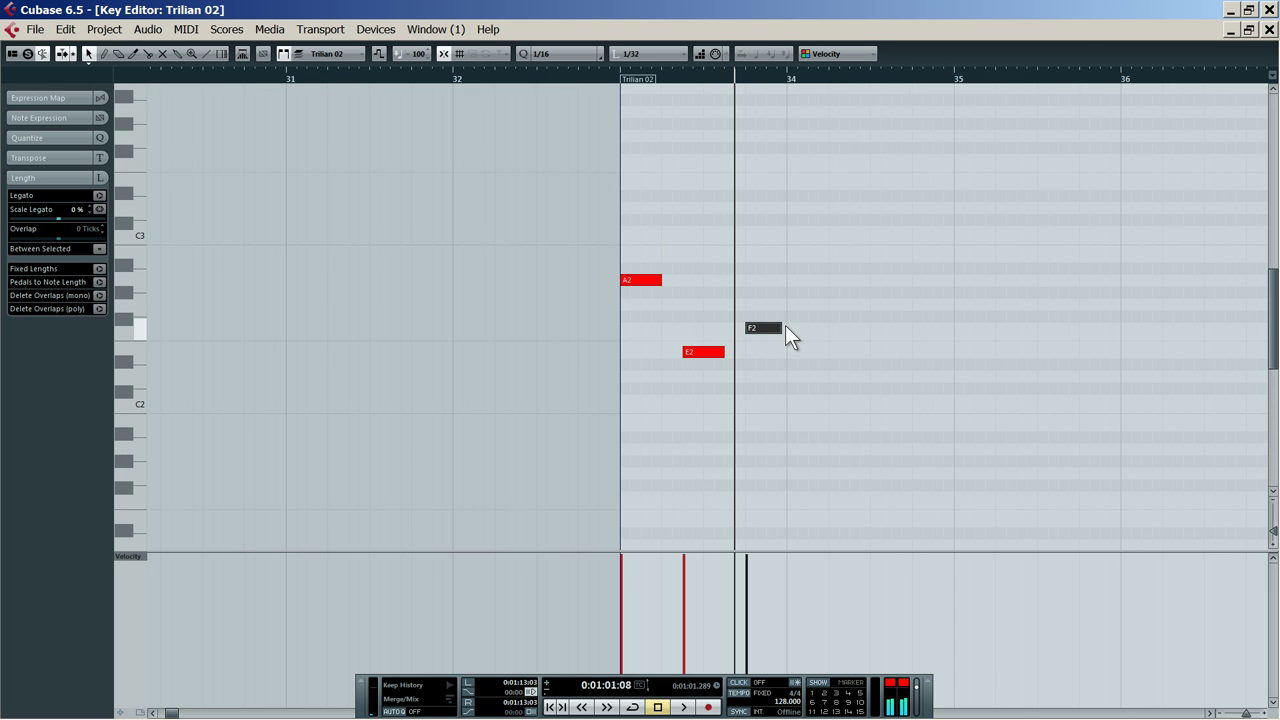
left_click_drag(779, 329, 786, 331)
key("space")
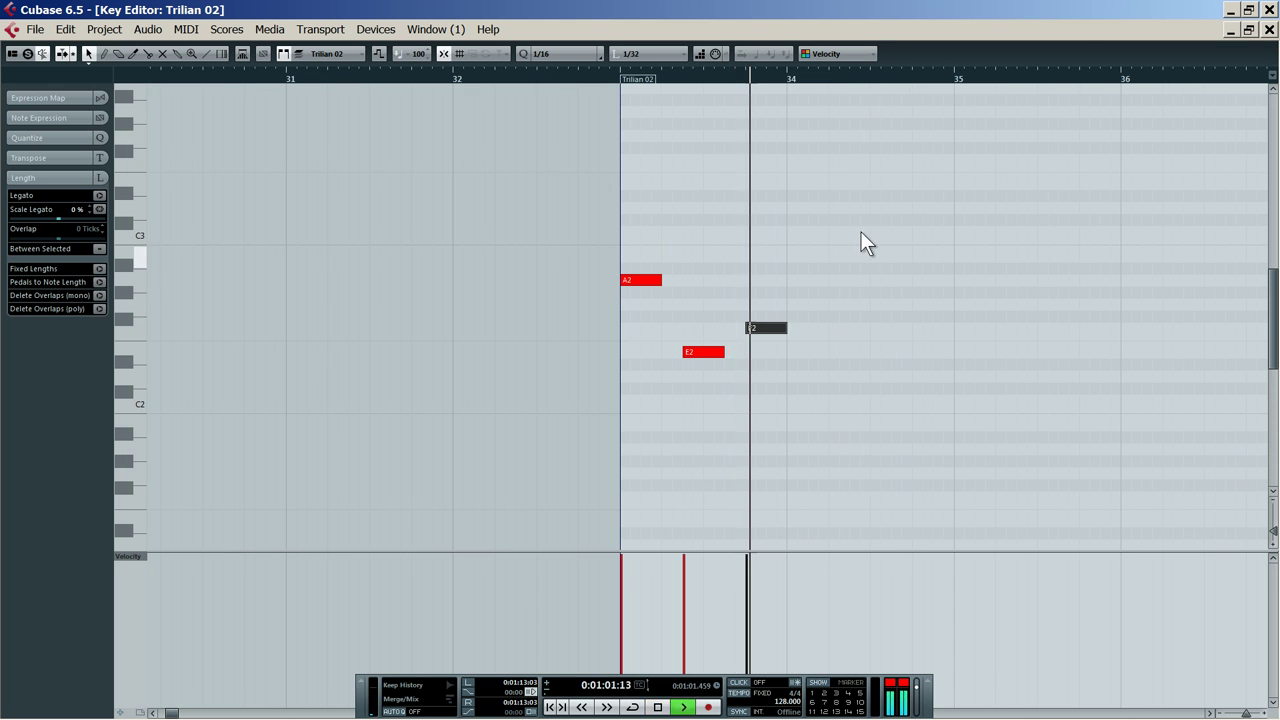
key("space")
Copy the F2 note twice into bar 34, keeping one and a half beats between note starts
left_click_drag(848, 81, 560, 232)
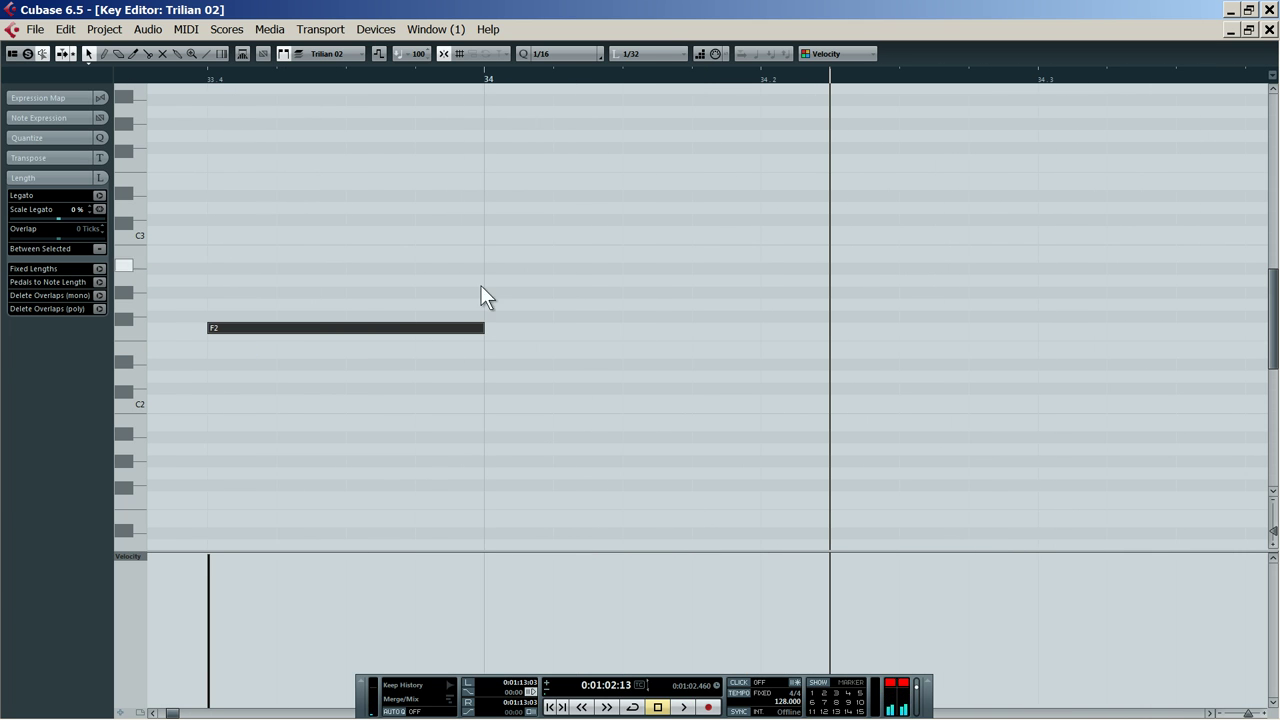
left_click_drag(398, 327, 797, 339)
key("space")
left_click_drag(628, 79, 260, 76)
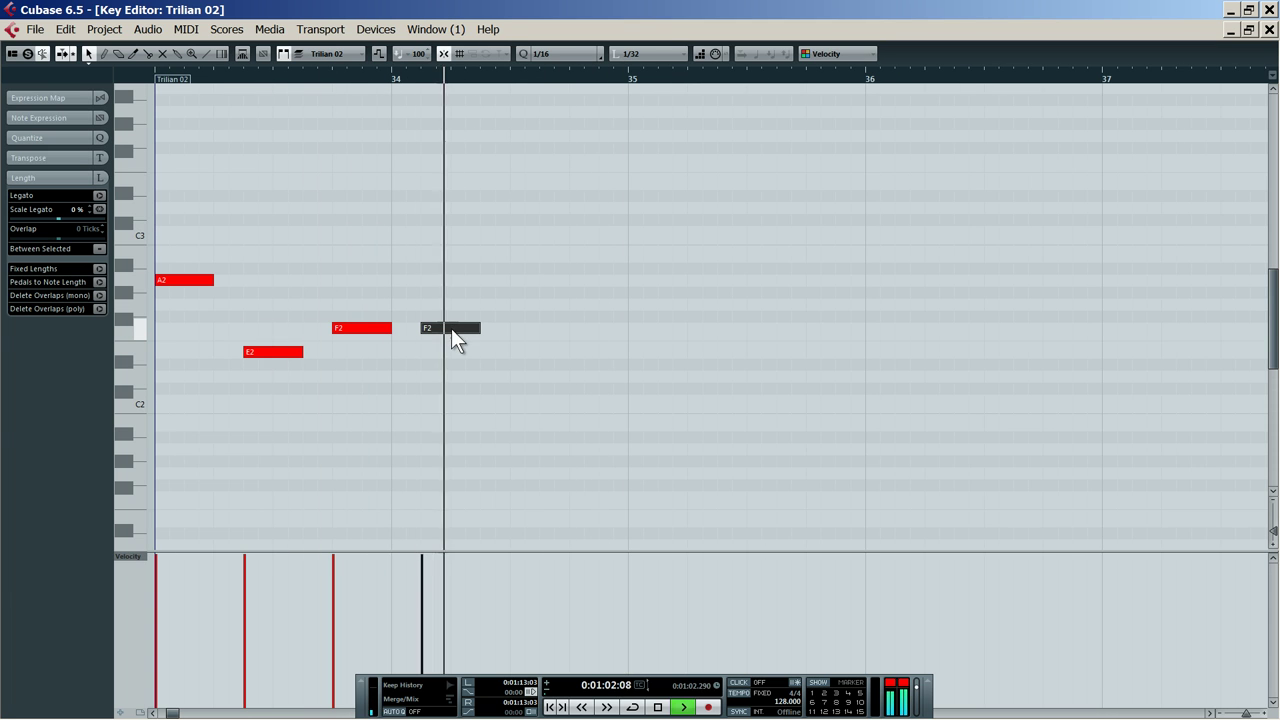
key("space")
left_click_drag(451, 330, 540, 330)
key("space")
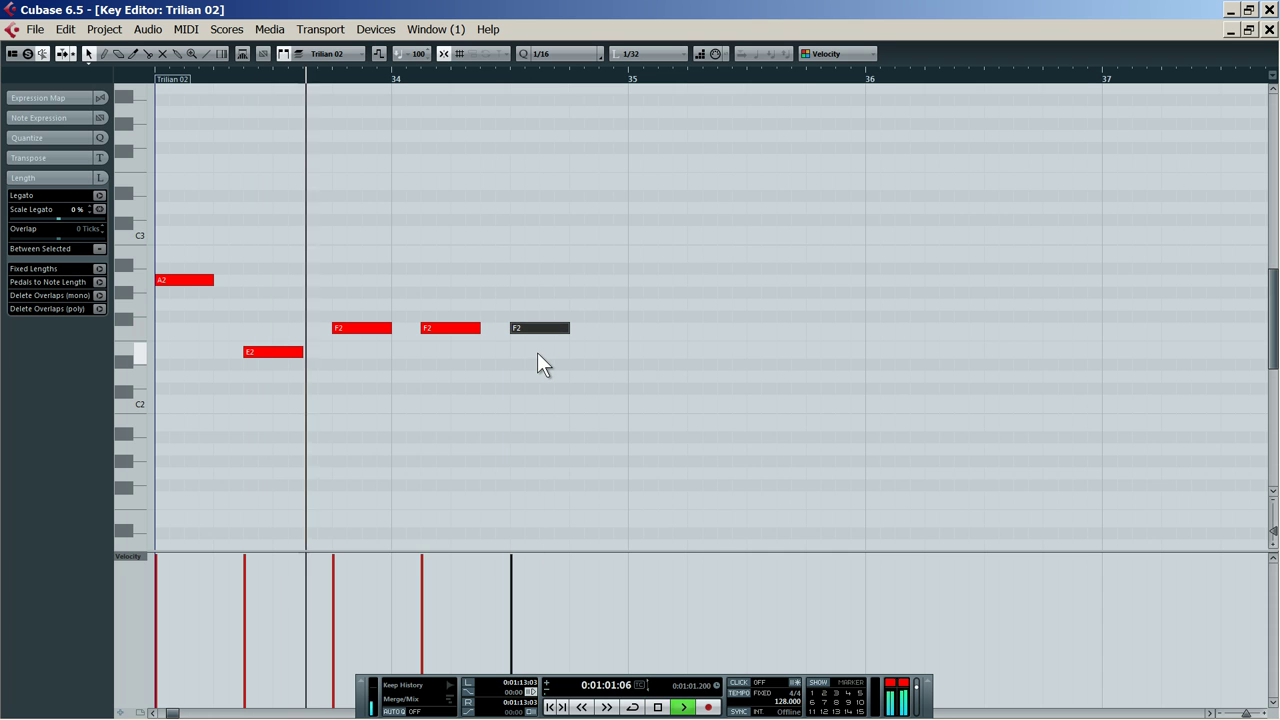
Add a short C3 note at the end of bar 34, copy the three F2 notes onward from bar 35, and close the Key Editor
key("space")
left_click_drag(542, 329, 626, 239)
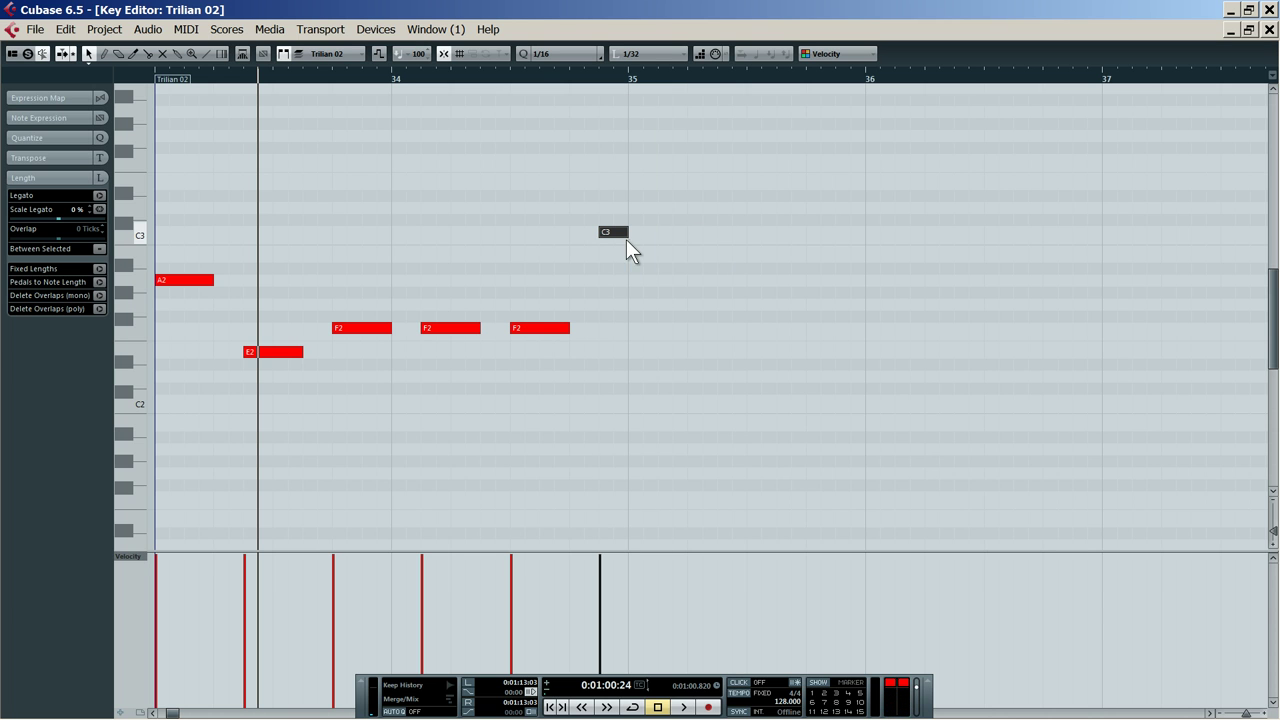
left_click_drag(603, 290, 665, 333)
left_click(1269, 29)
left_click(1268, 30)
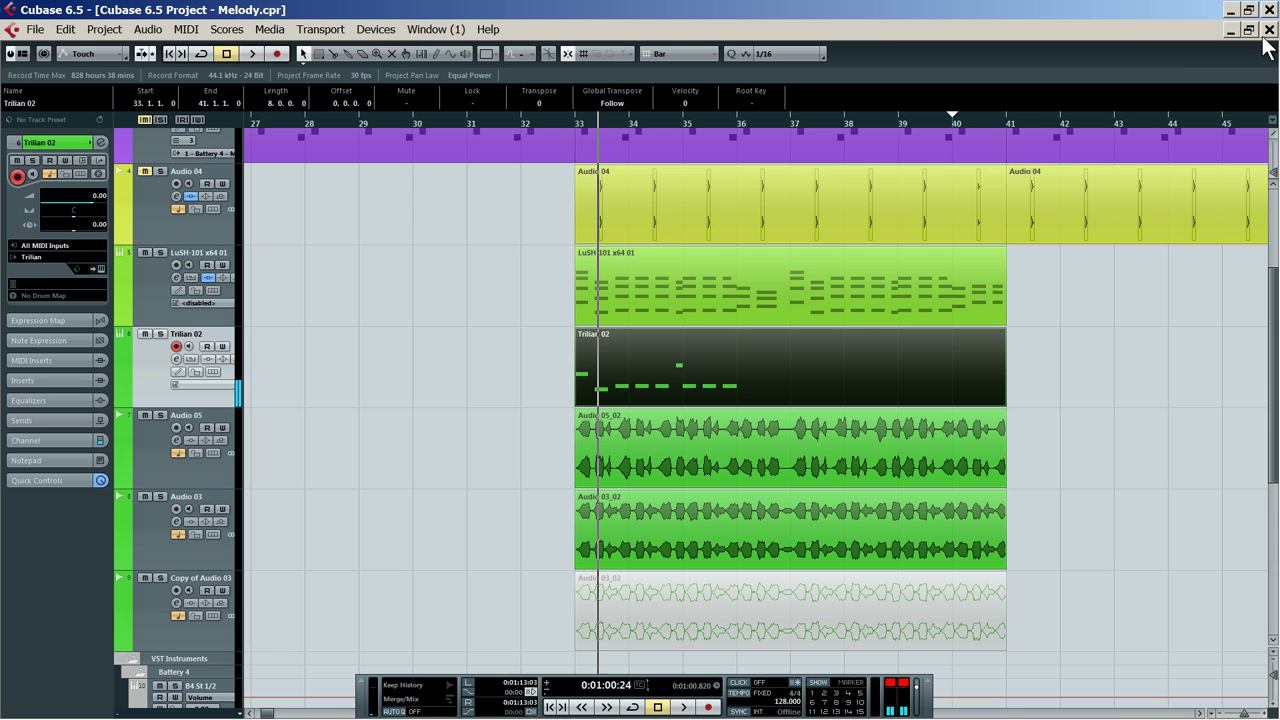
Insert FabFilter Pro-Q x64 as the first insert effect on the Trilian 02 track and solo the track
left_click(71, 380)
left_click(67, 257)
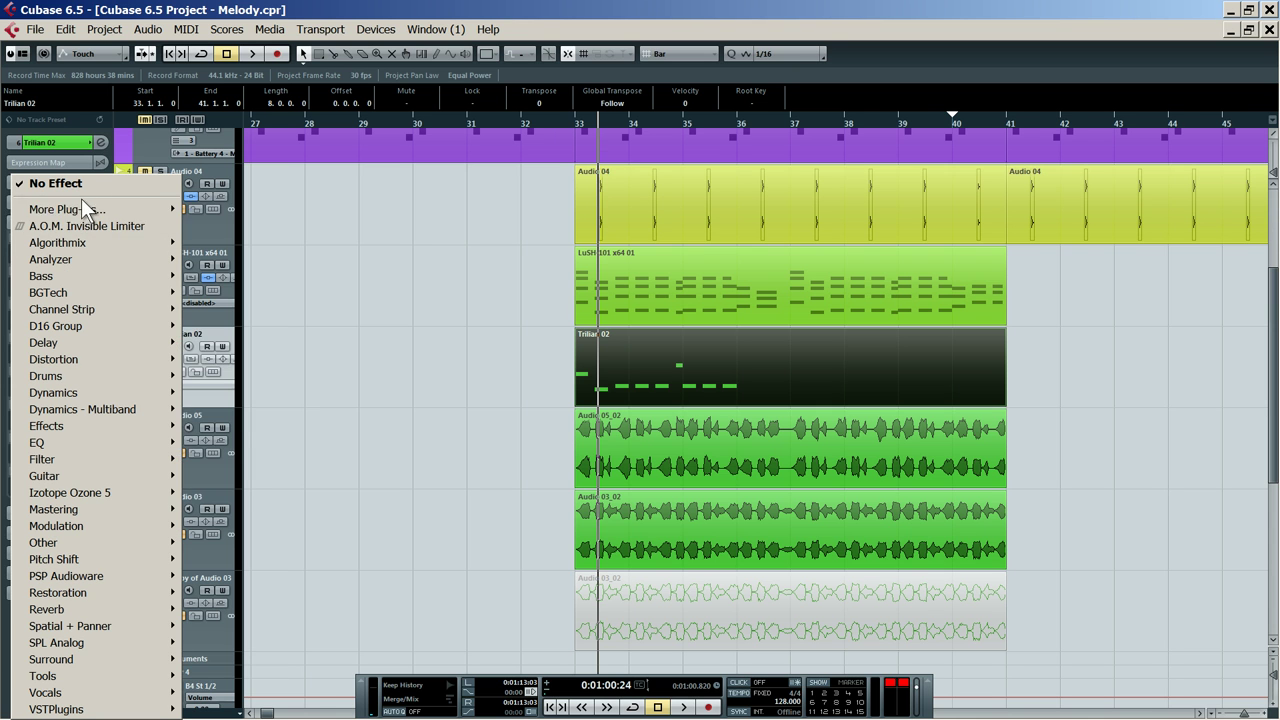
mouse_move(83, 207)
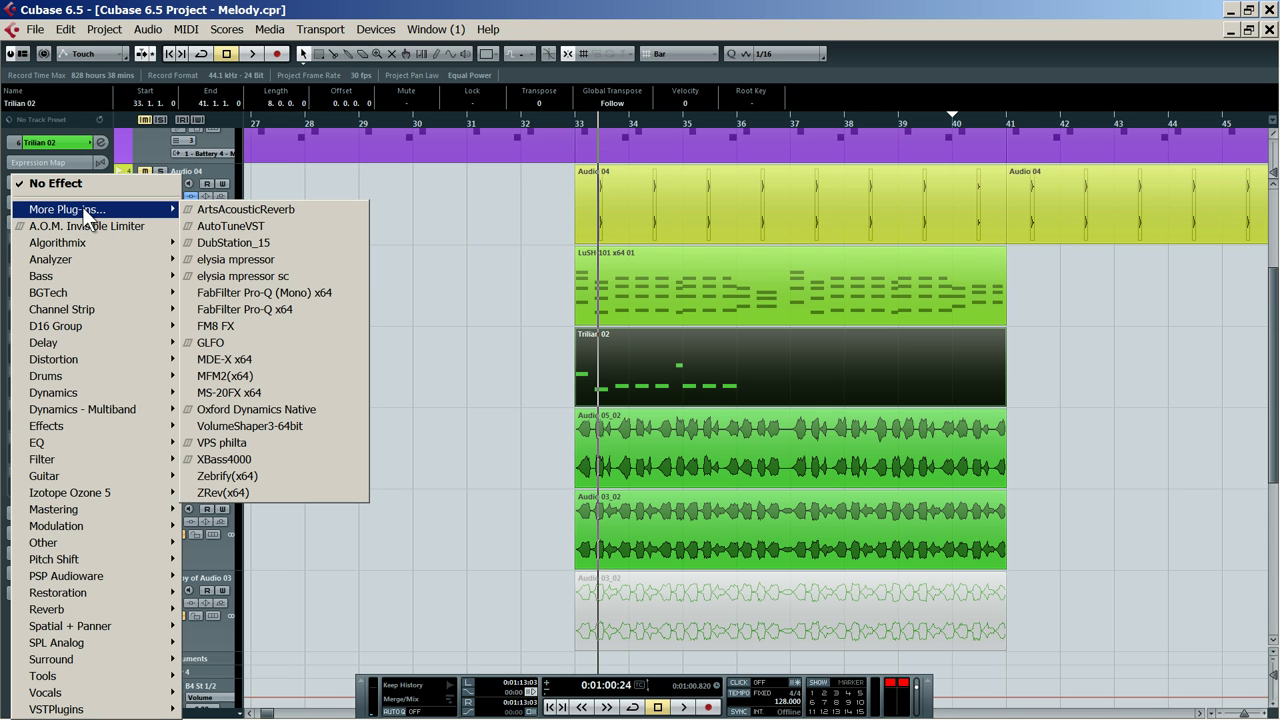
left_click(283, 311)
key("s")
key("space")
key("space")
Set the Pro-Q analyzer to Pre+Post and play the bass briefly
left_click(778, 548)
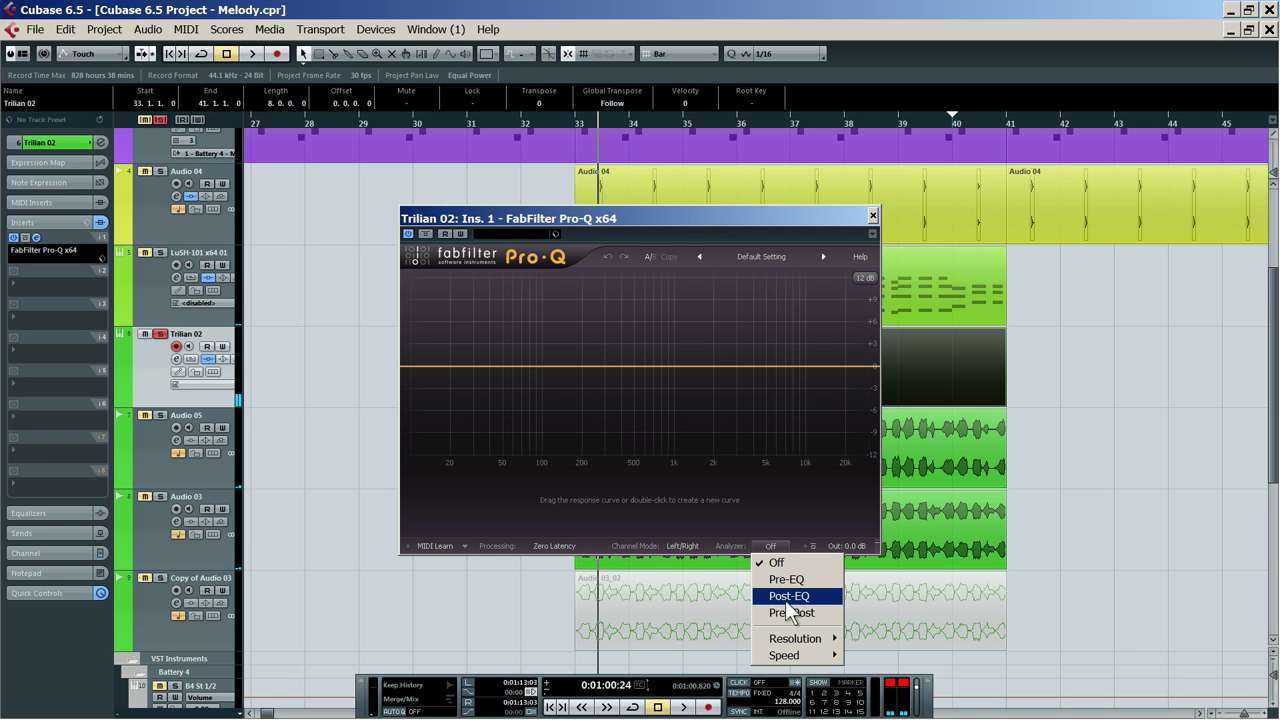
left_click(788, 610)
key("space")
key("space")
Add a Low Cut band at about 34 Hz in Pro-Q and play the bass through it
left_click_drag(476, 363, 476, 373)
right_click(476, 373)
mouse_move(520, 400)
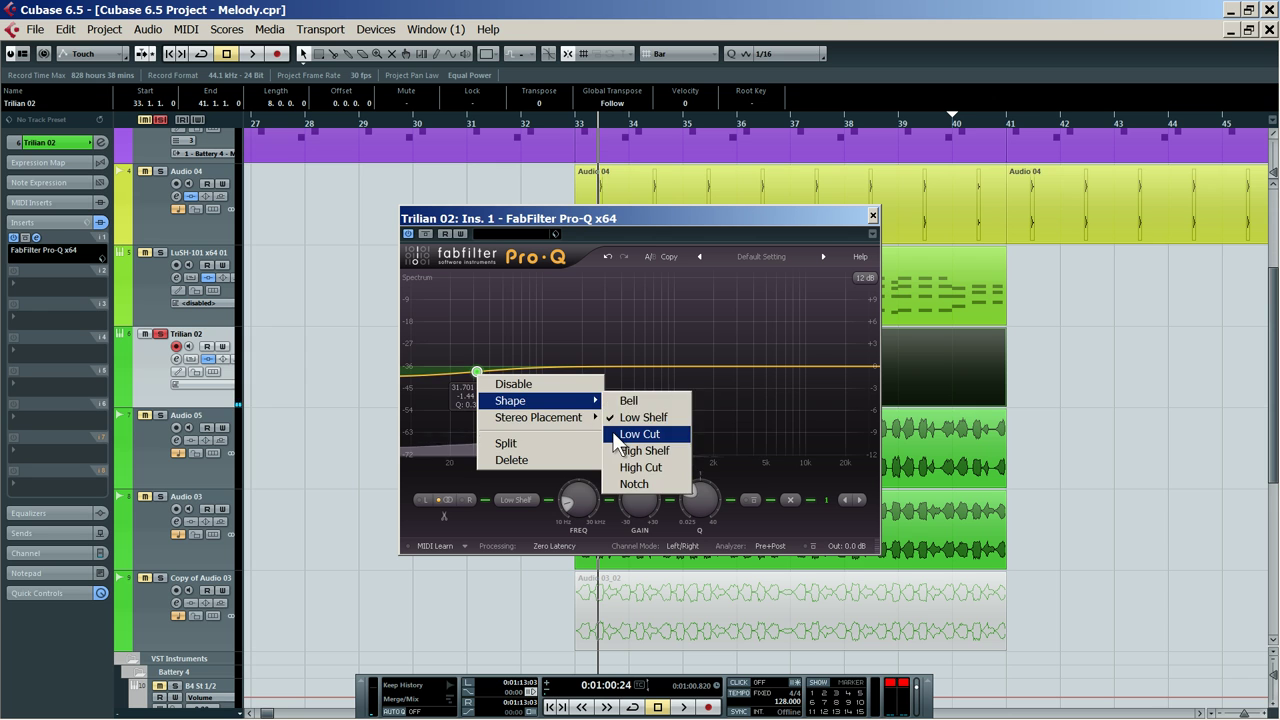
left_click(612, 431)
left_click_drag(477, 437, 482, 367)
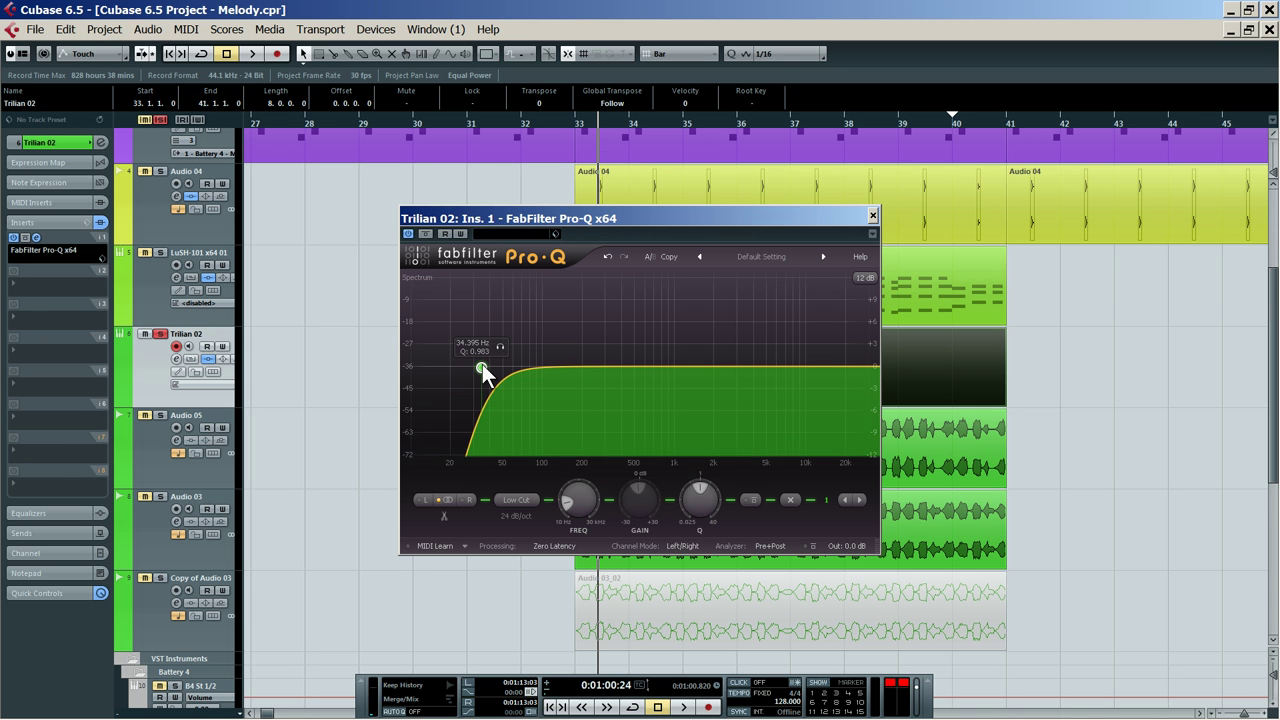
key("space")
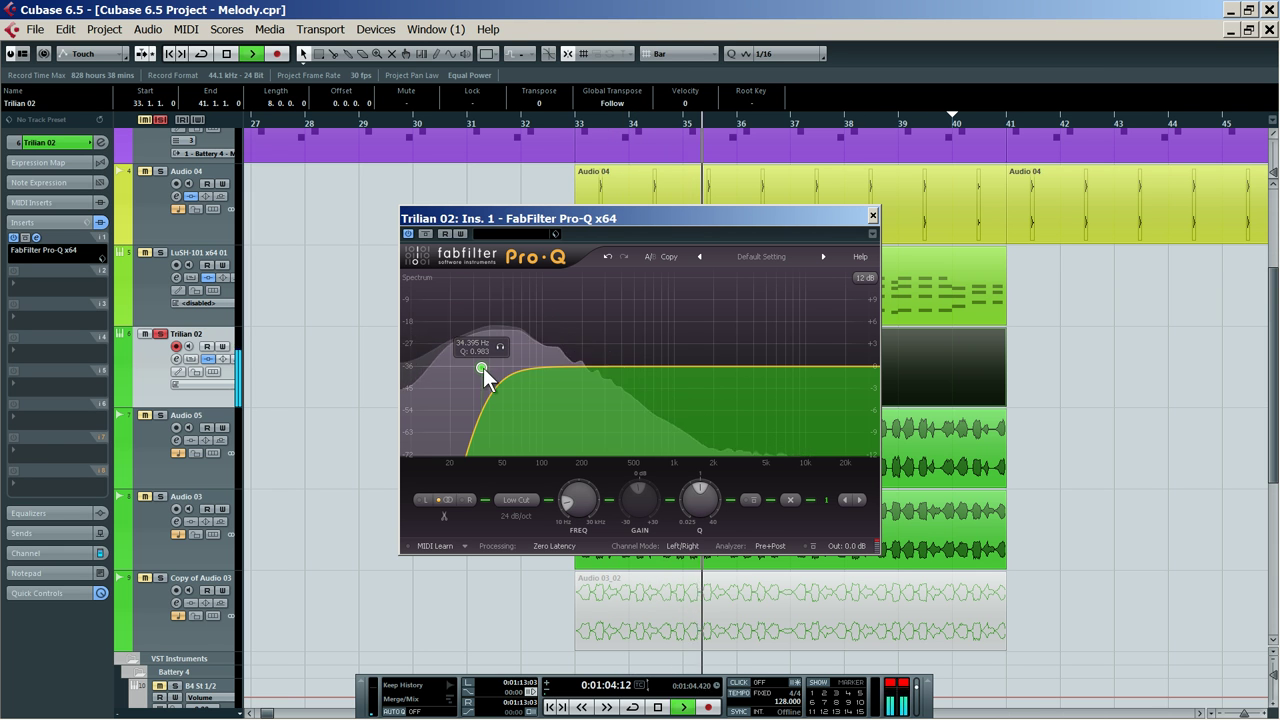
Try a 48 dB/oct slope on the low cut and return it to 24 dB/oct
left_click(518, 515)
left_click(520, 588)
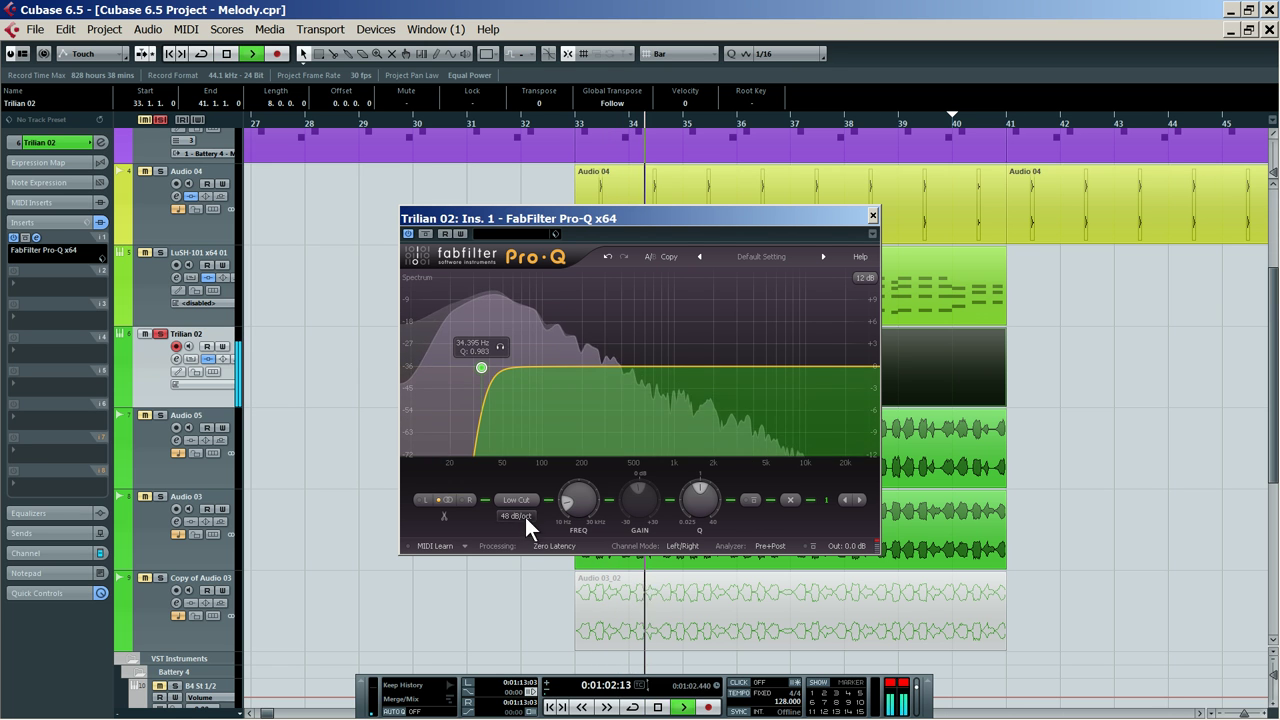
left_click(522, 520)
left_click(523, 565)
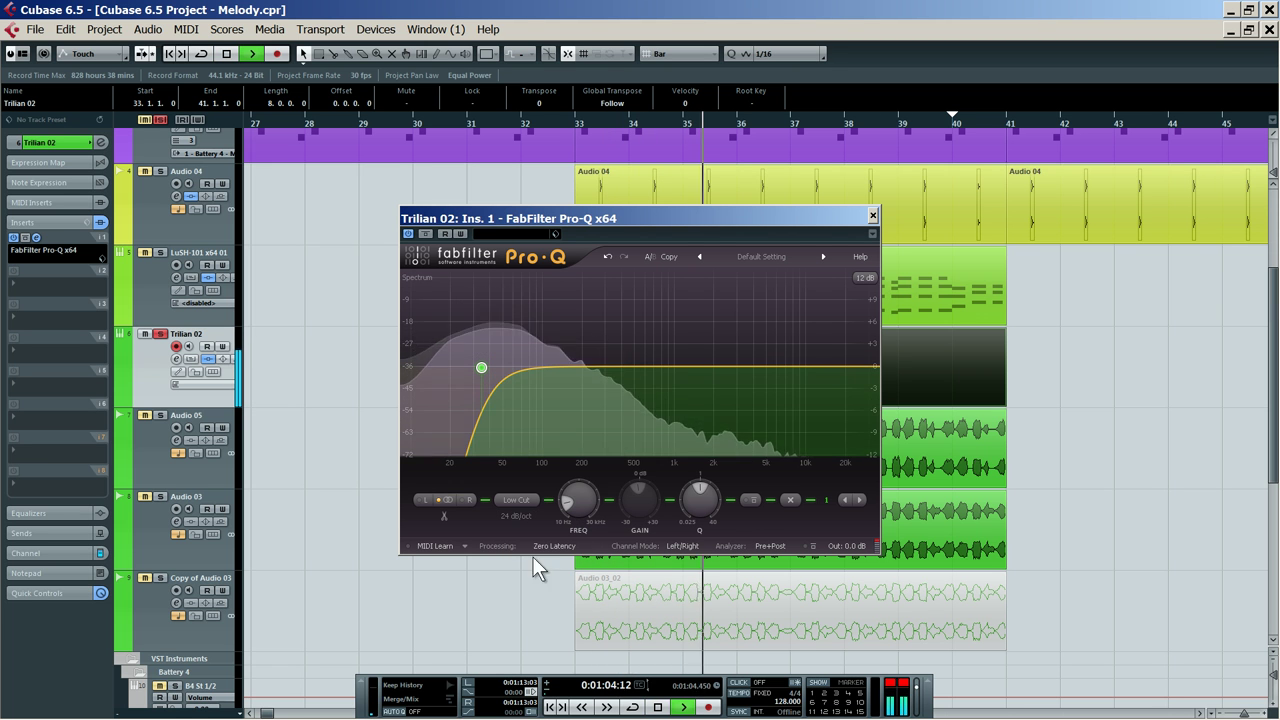
Adjust the low cut's Q to about 1.02 and close the Pro-Q window
key("l")
mouse_move(481, 368)
left_mouse_down()
mouse_move(506, 369)
mouse_move(484, 366)
left_mouse_up()
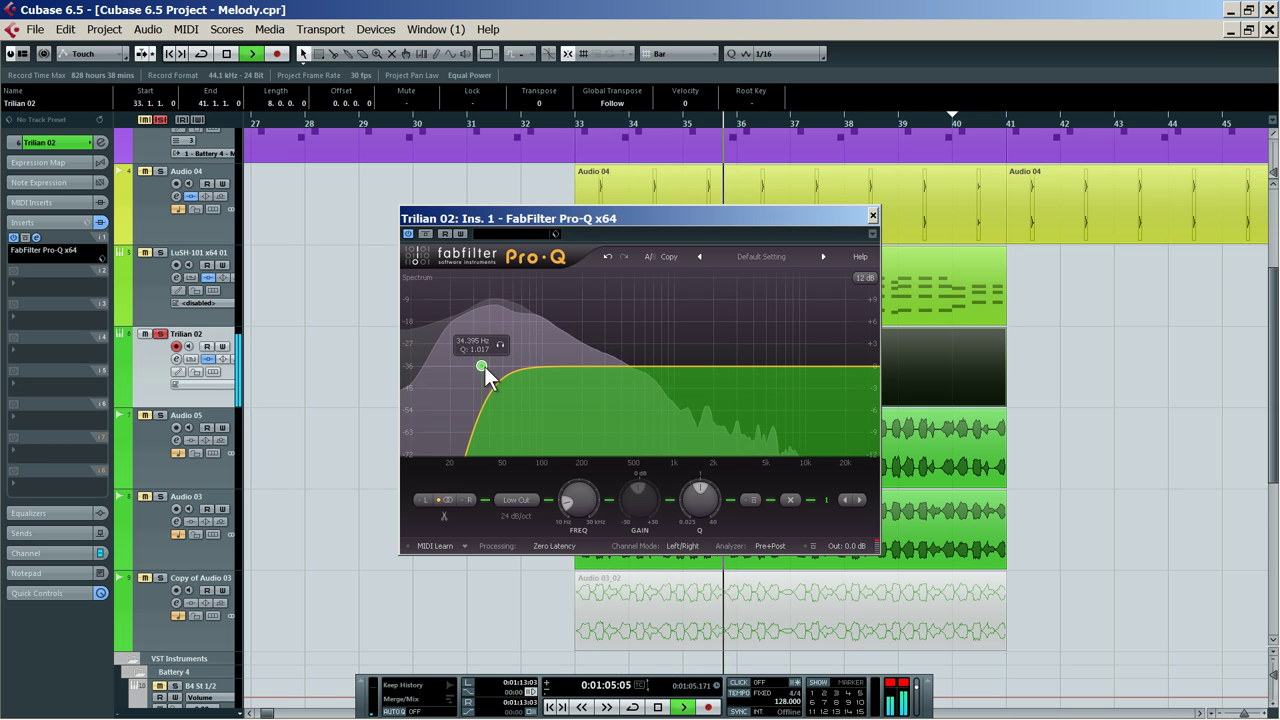
left_click(873, 215)
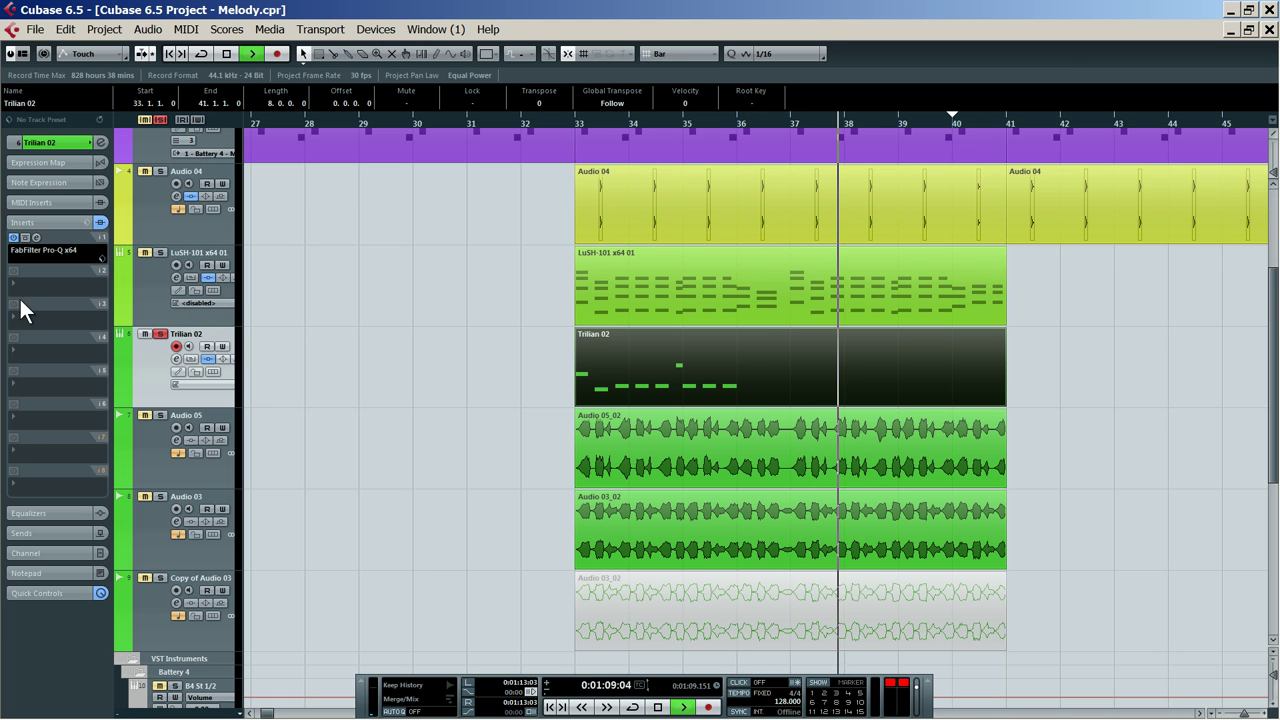
Insert VolumeShaper3-64bit after Pro-Q on the Trilian 02 track and set its beat-synced rate to 1/4
left_click(61, 285)
mouse_move(100, 208)
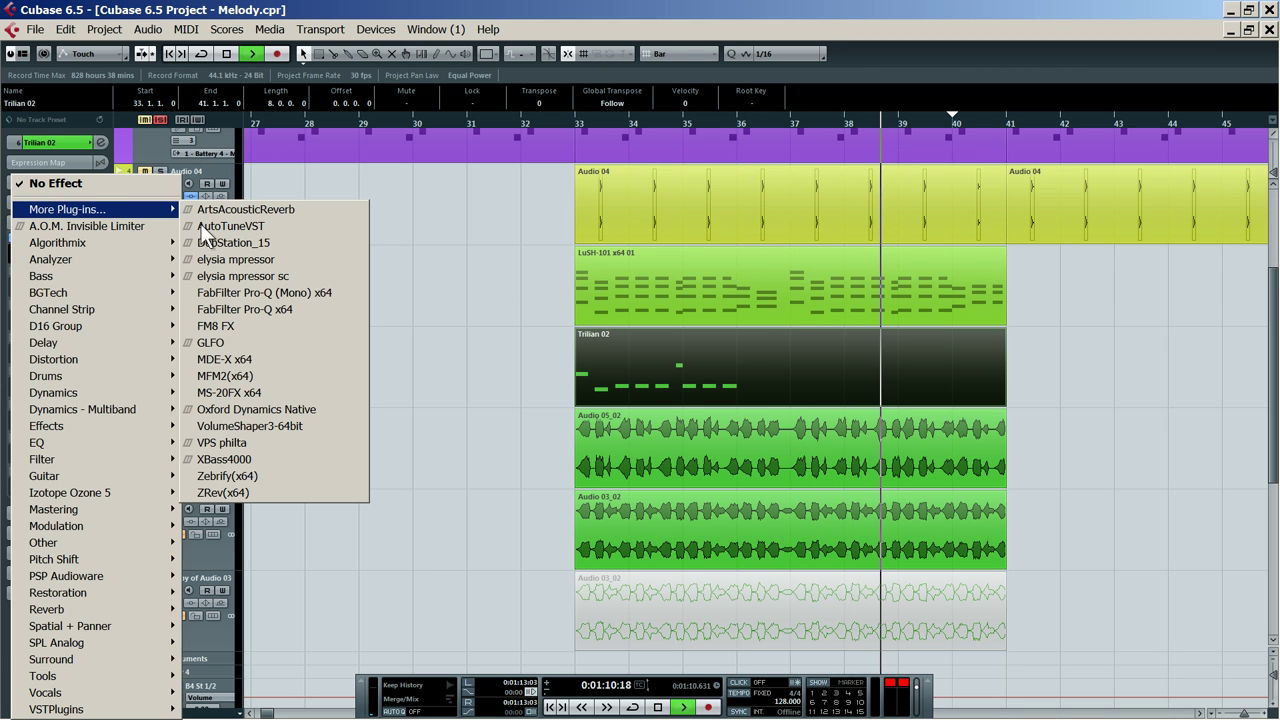
left_click(277, 421)
left_click(530, 249)
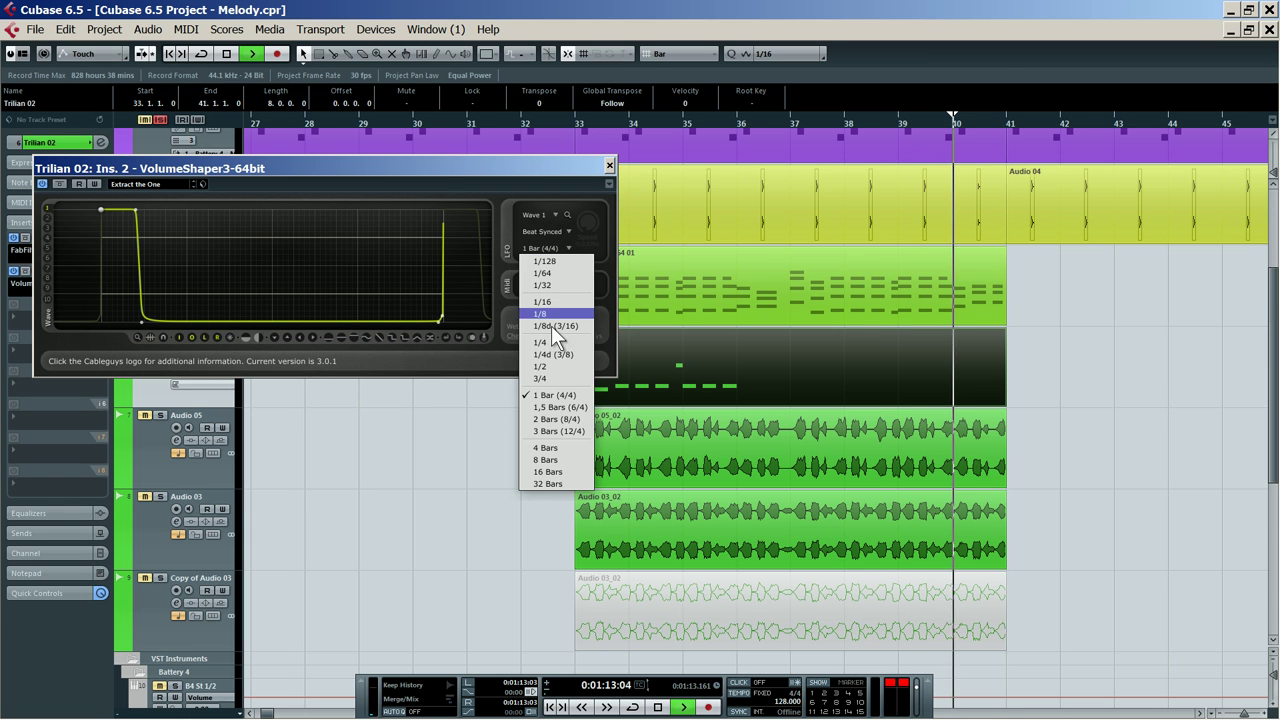
left_click(545, 342)
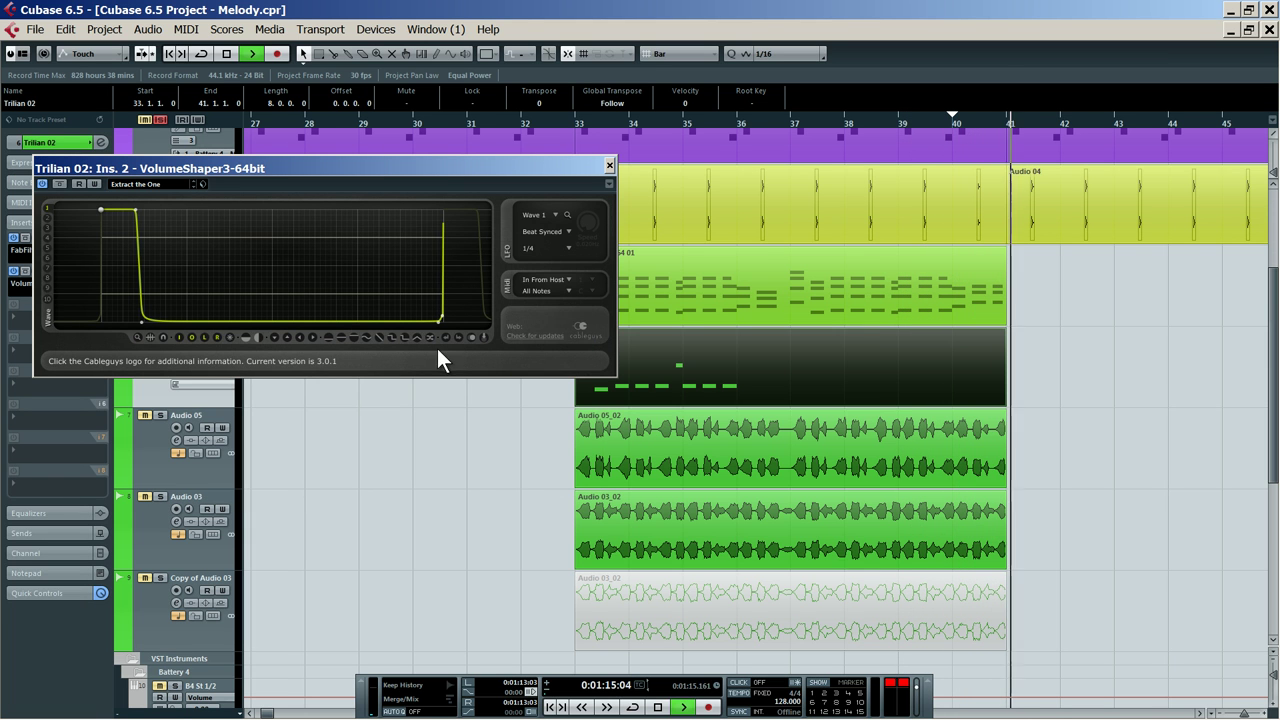
Shape the volume wave as a curved rise to full level at mid-cycle, held flat to the end; play it and close VolumeShaper
left_click(379, 335)
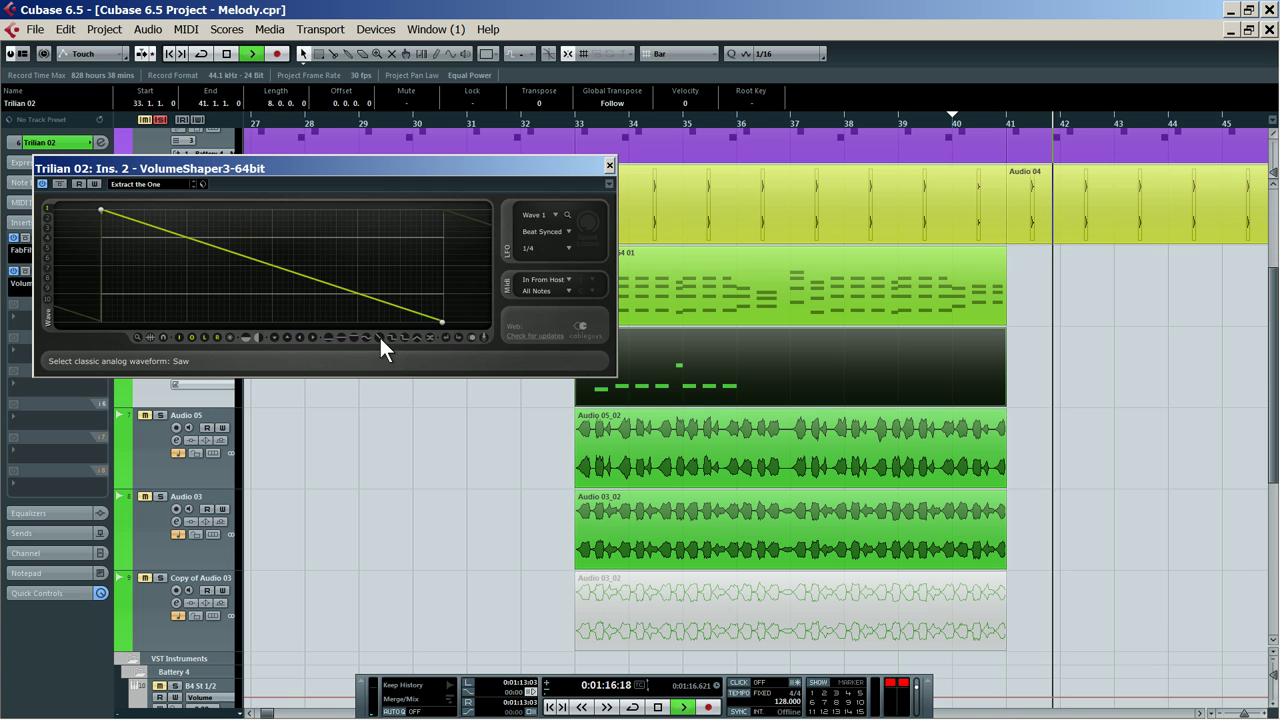
left_click(251, 336)
left_click_drag(273, 244, 265, 208)
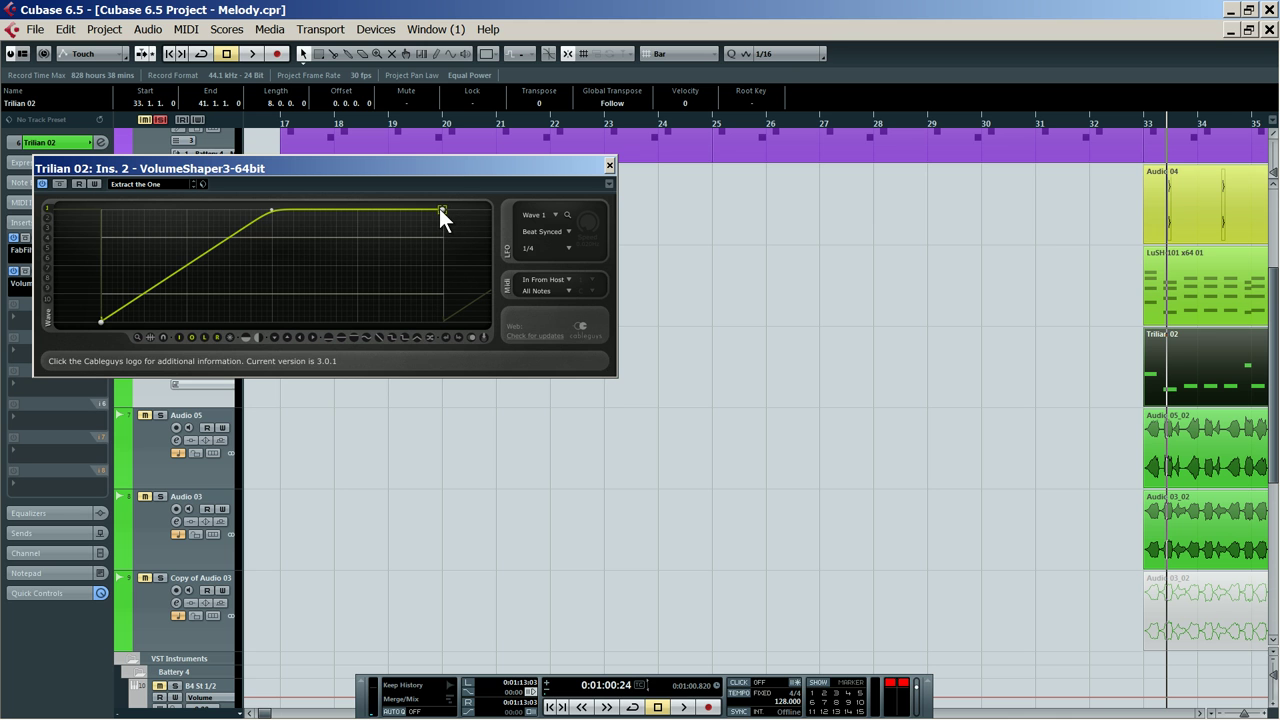
left_click(440, 210)
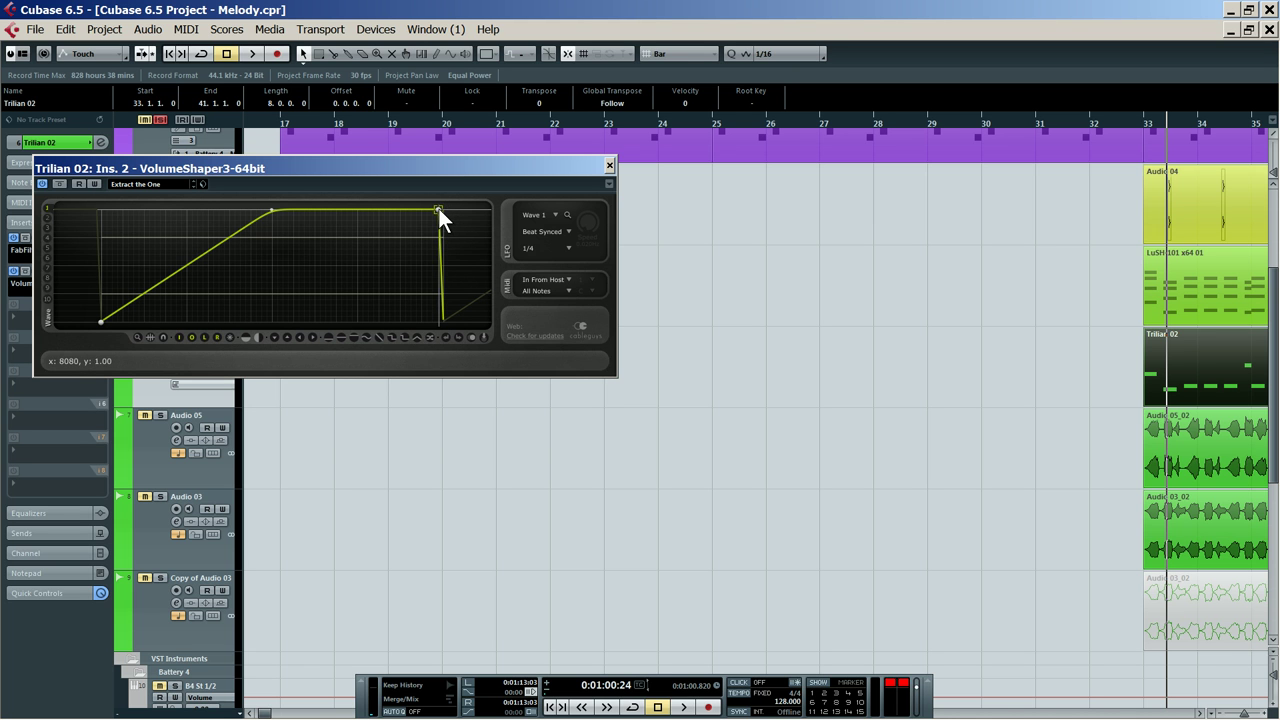
left_click_drag(208, 250, 212, 292)
key("space")
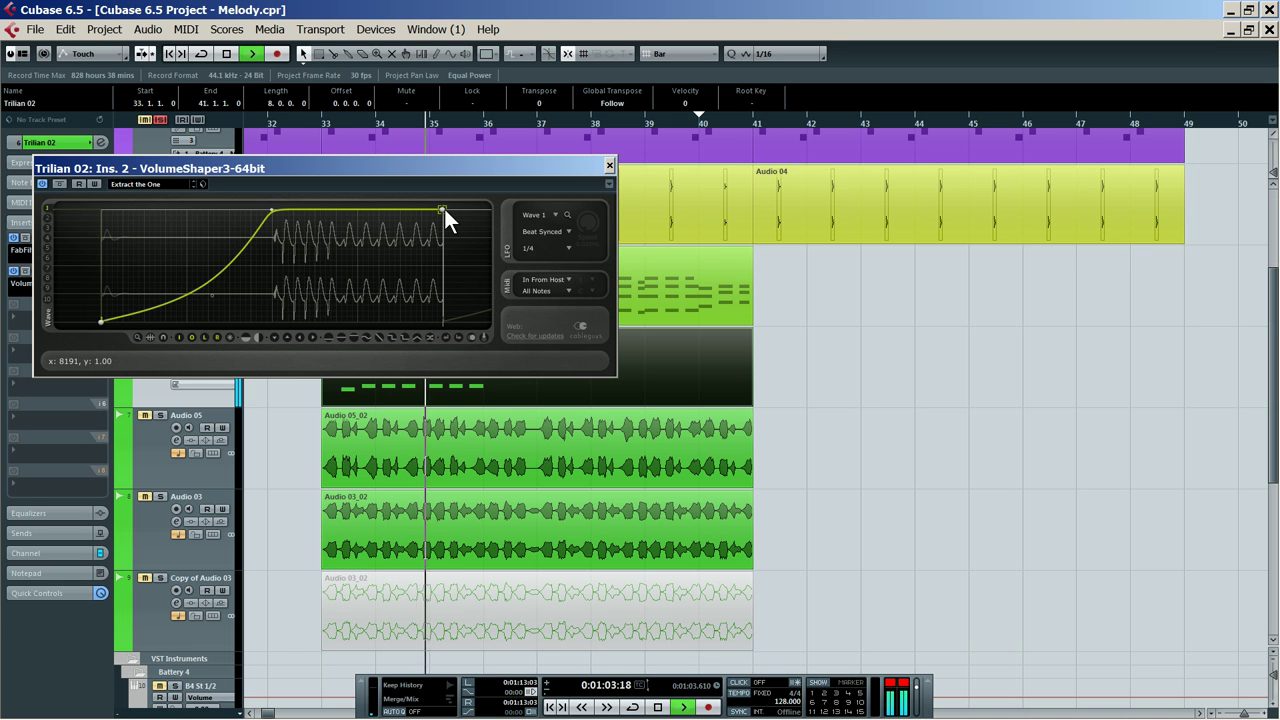
left_click(612, 165)
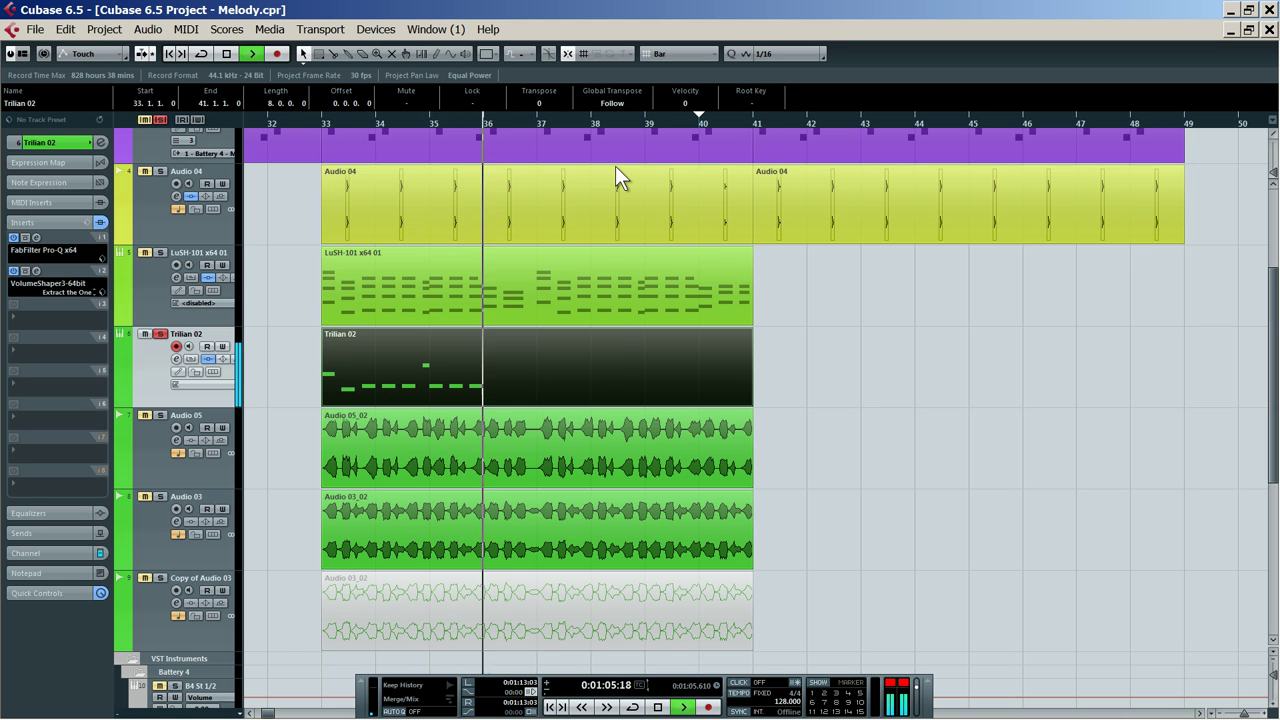
Unsolo the Trilian 02 track and play the bass together with the other tracks from bar 33
key("space")
key("s")
key("space")
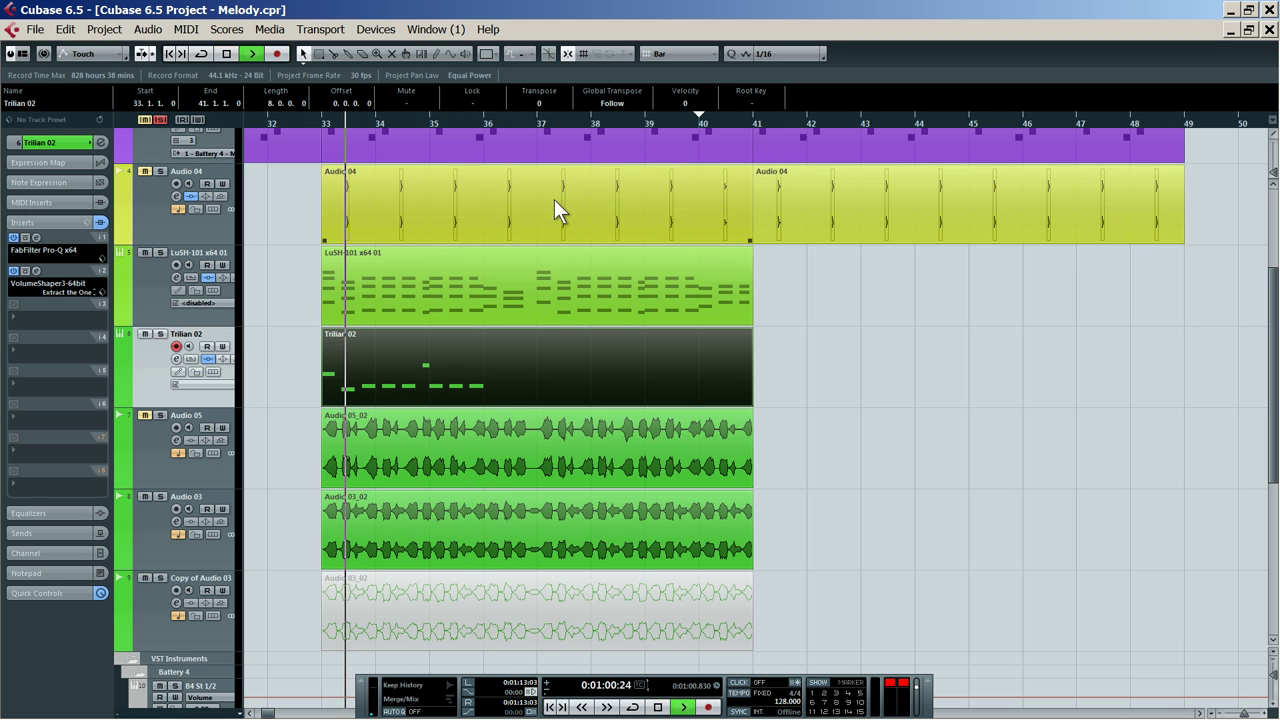
left_click(360, 116)
left_click_drag(353, 116, 314, 149)
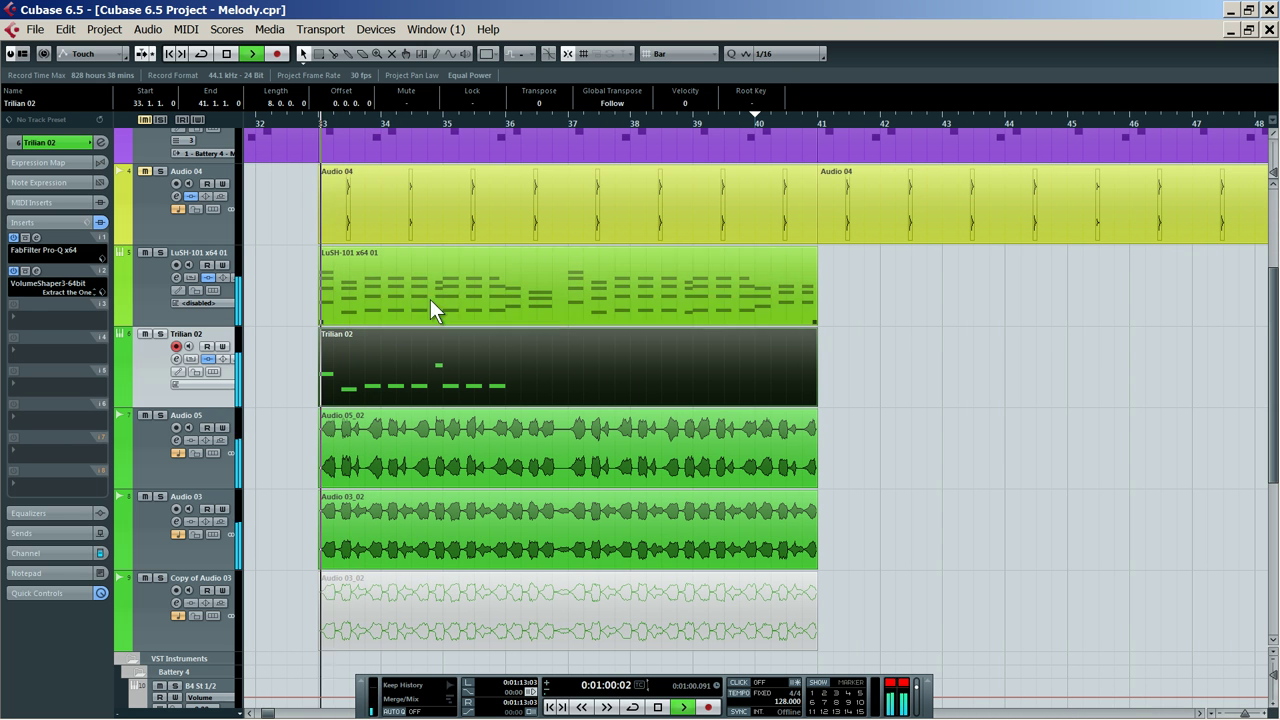
Open the Trilian 02 part for note editing and copy the last F2 note to C3 at bar 36, checking it in playback
double_click(449, 350)
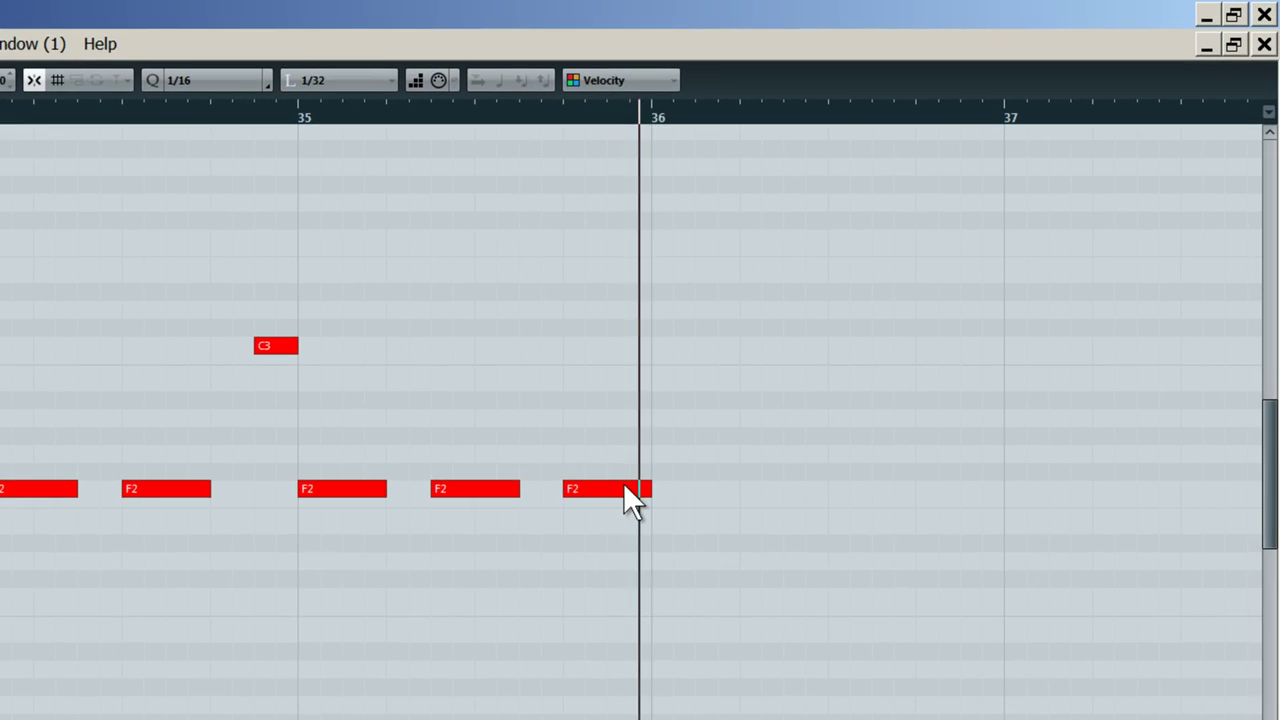
left_click_drag(625, 487, 712, 344)
left_click(562, 118)
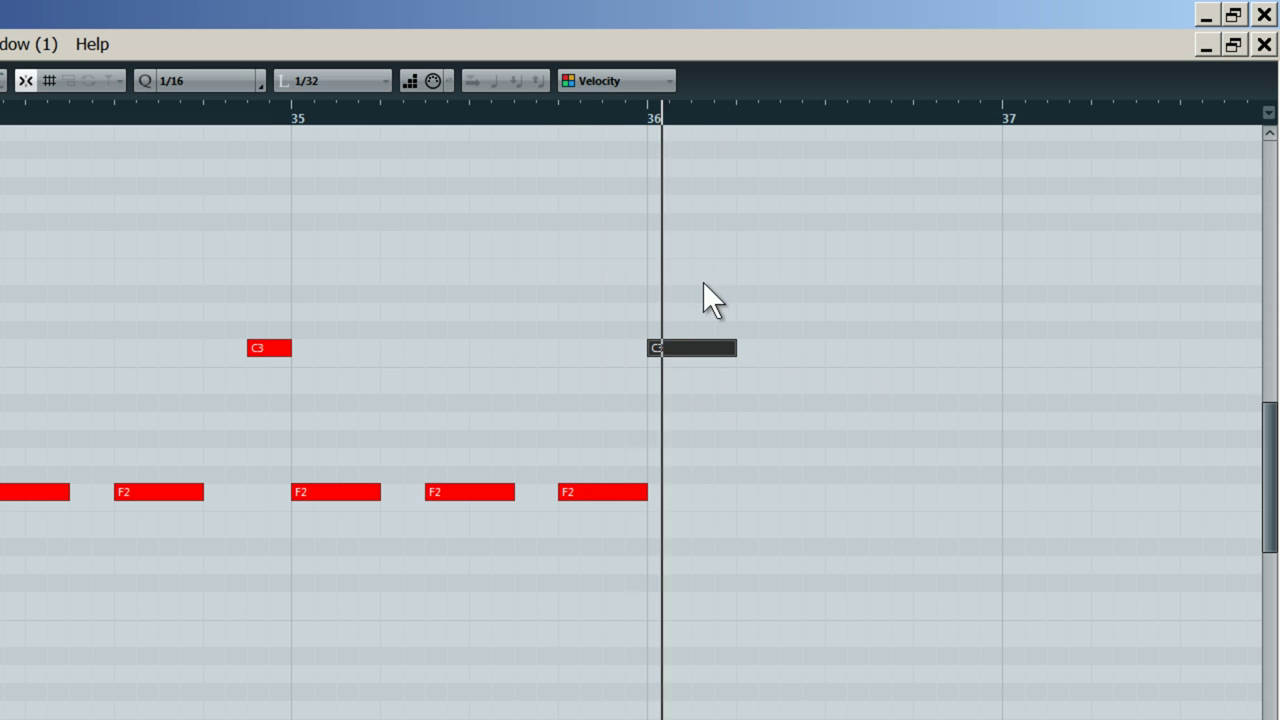
key("space")
Copy the bar 36 C3 note to G2 in the middle of the bar, lengthen it to six sixteenths and replay the passage
left_click_drag(706, 352, 912, 460)
key("space")
key("space")
key("space")
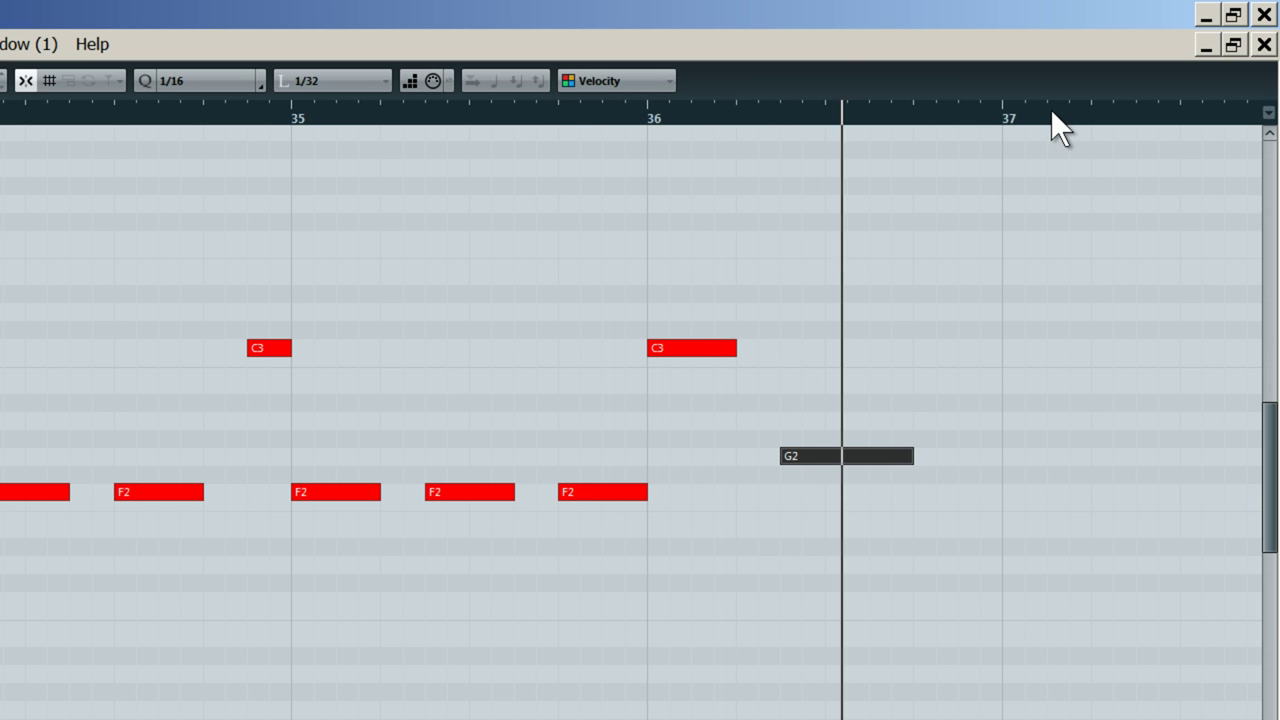
key("space")
key("space")
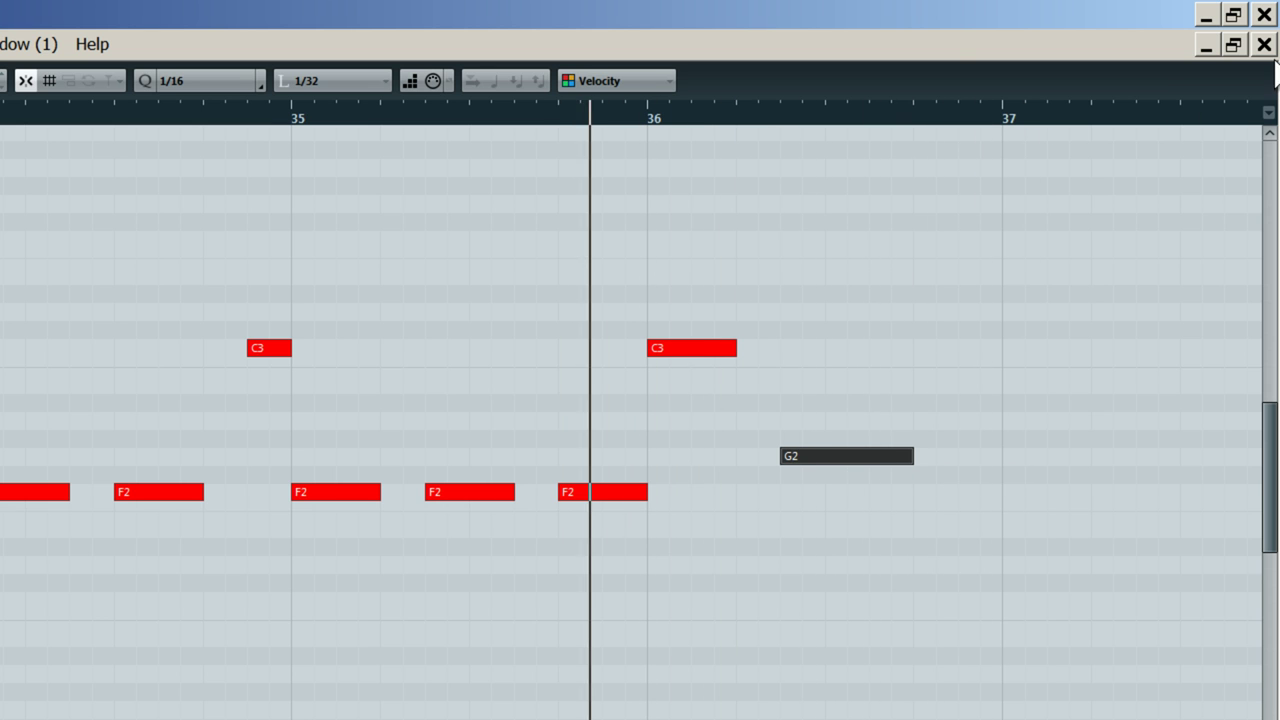
key("space")
Copy the G2 note to the end of bar 36, shorten it to 0.0.2.0, and close the note editor
left_click_drag(861, 453, 991, 460, "alt")
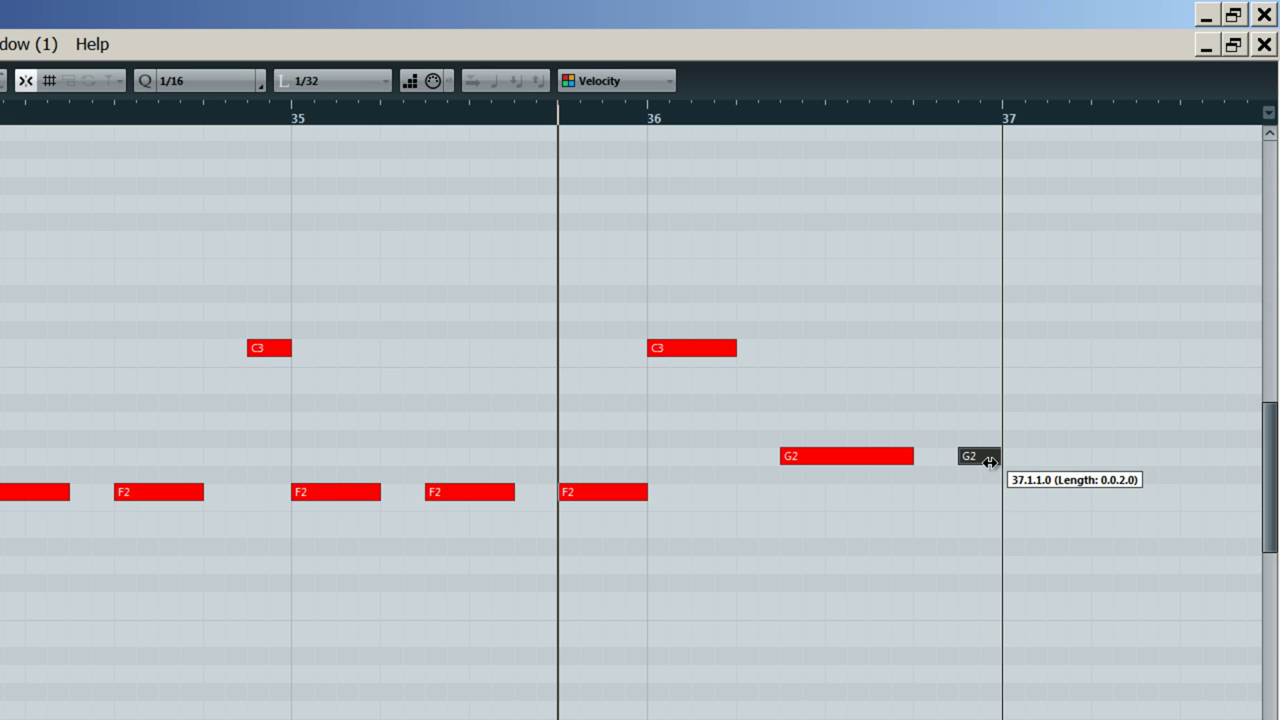
key("space")
left_click(1264, 44)
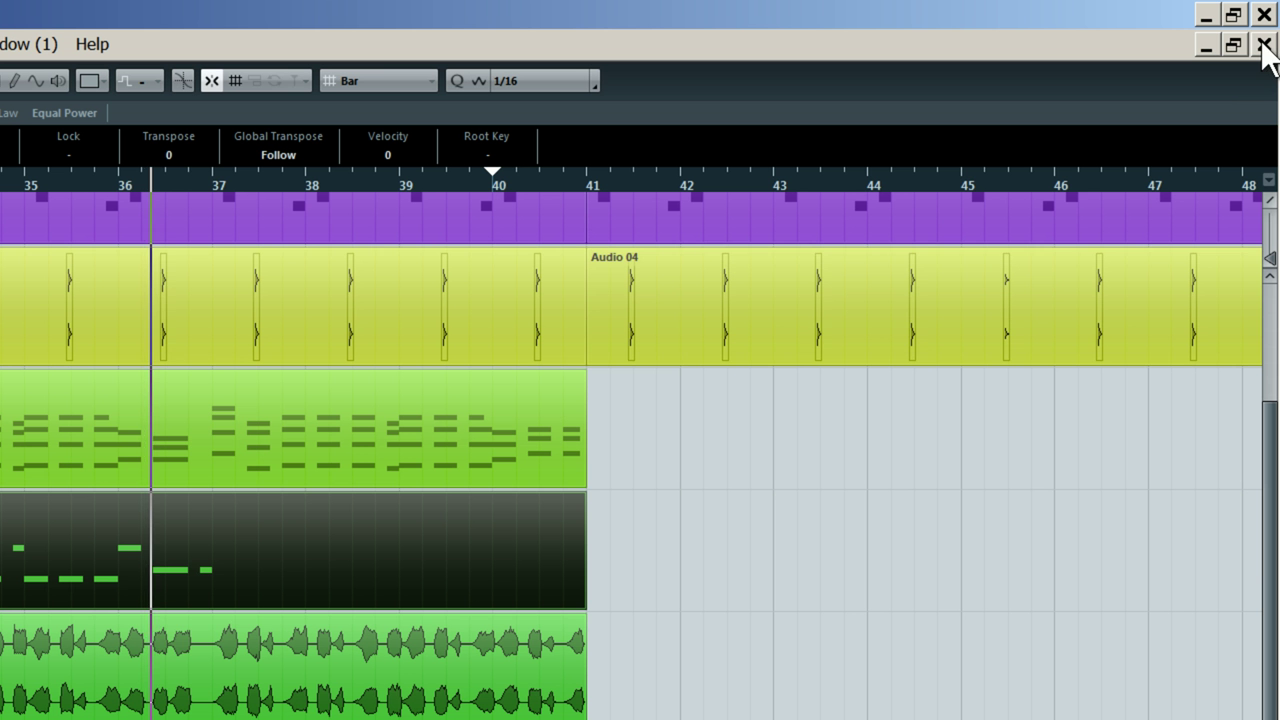
Split the Trilian 02 part at bar 37, delete its empty second half, and copy the first half there
key("space")
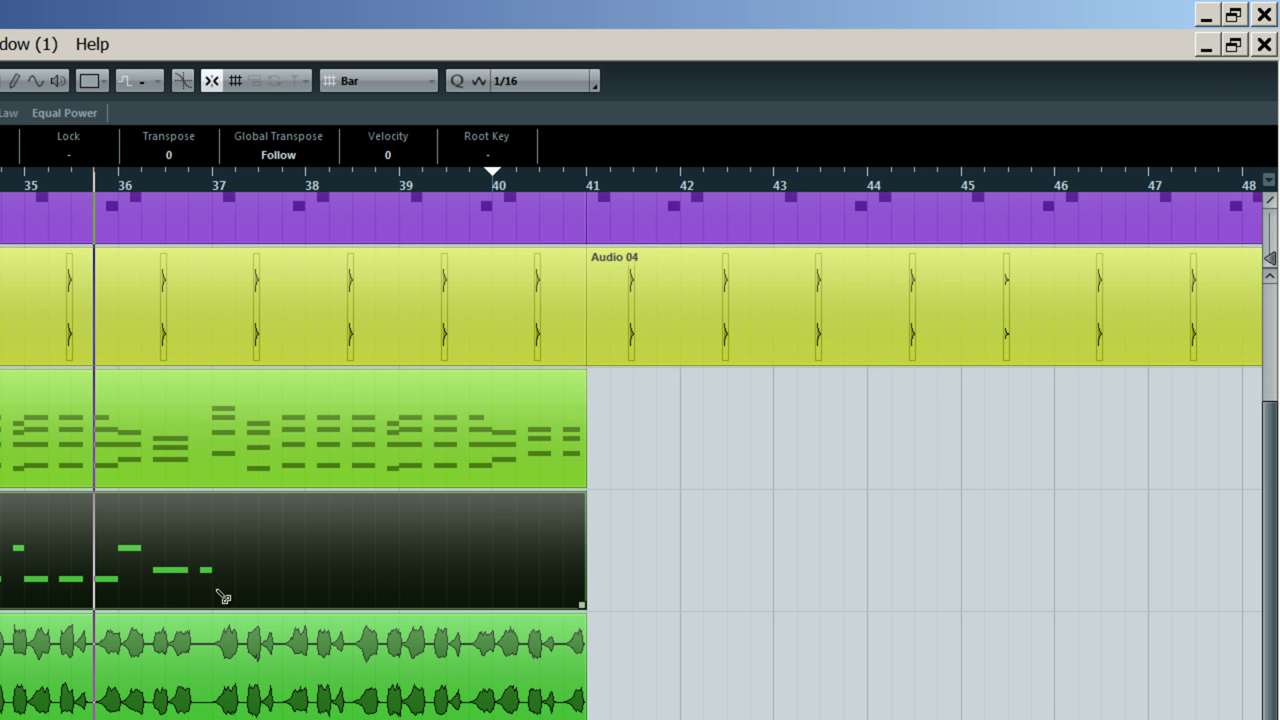
left_click(215, 590, "alt")
key("space")
key("Delete")
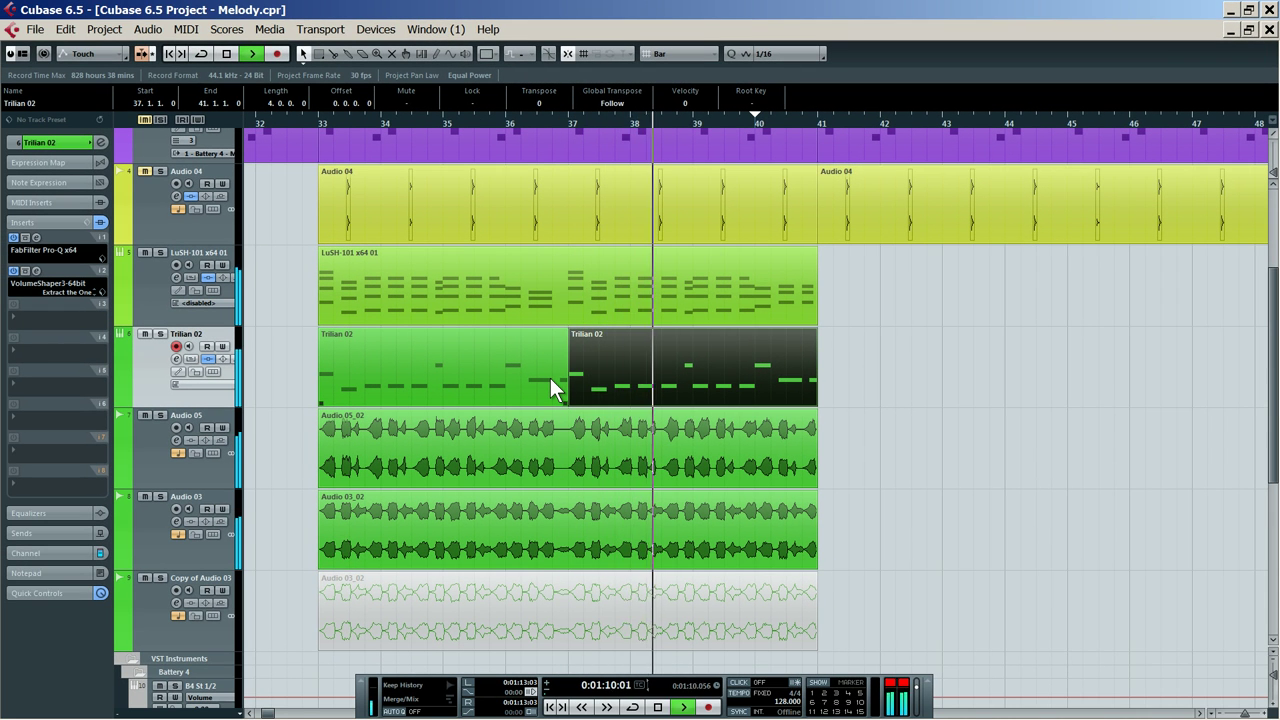
Undo the last change to the Trilian 02 part and move the playback position to the start of bar 33
key("ctrl+z")
key("space")
left_click_drag(340, 122, 323, 182)
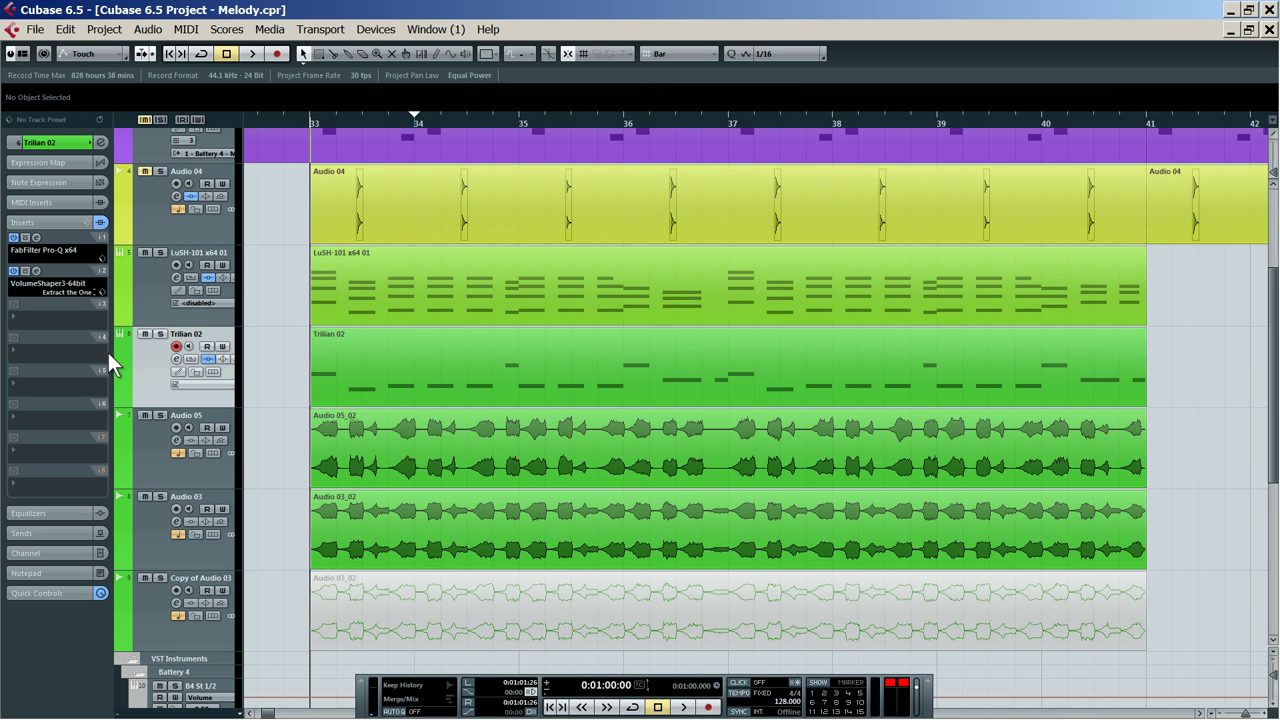
Open the Trilian 02 part for note editing and lengthen the first E2 note in bar 33 by a sixteenth
double_click(382, 378)
key("space")
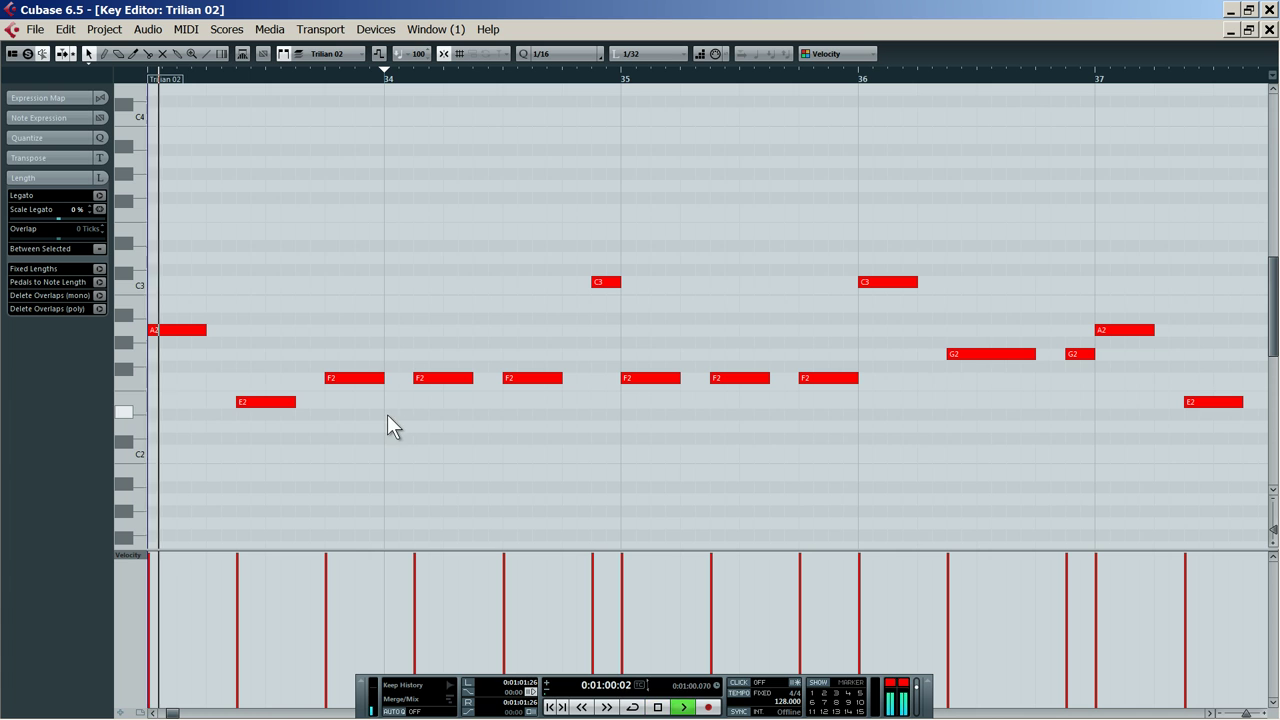
left_click_drag(296, 404, 302, 405)
key("space")
key("space")
key("space")
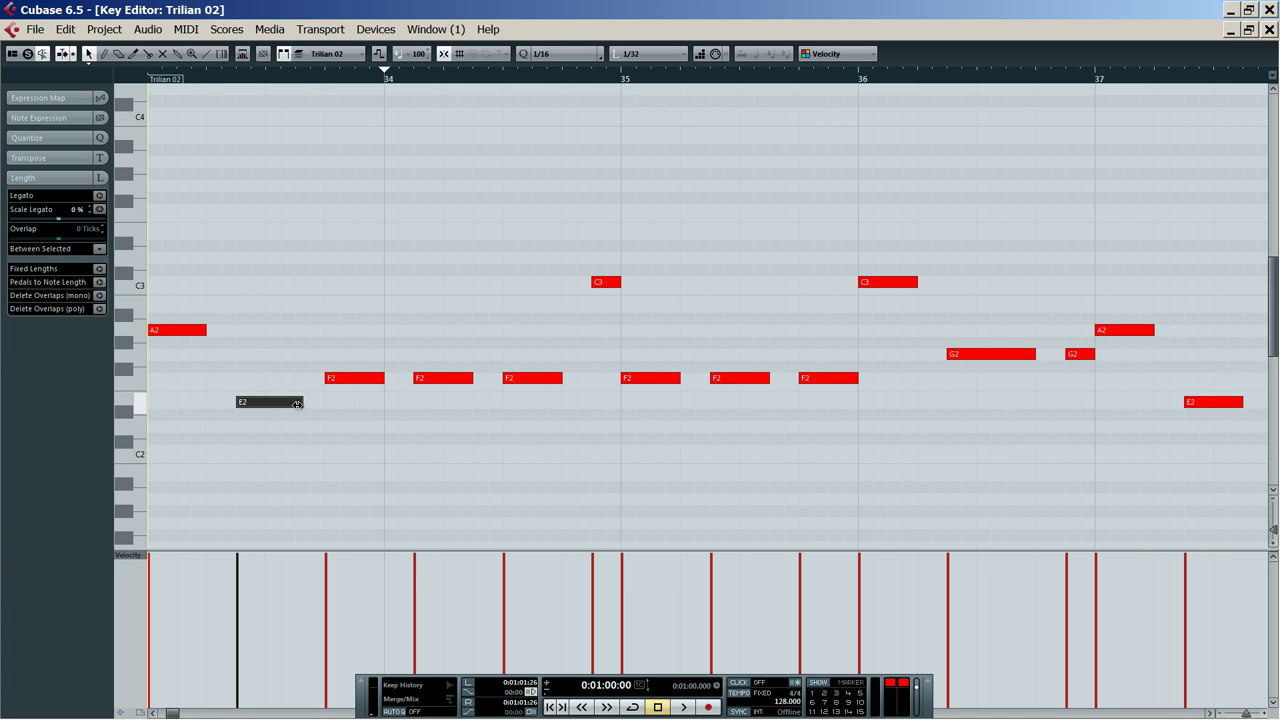
left_click_drag(301, 404, 307, 404)
key("space")
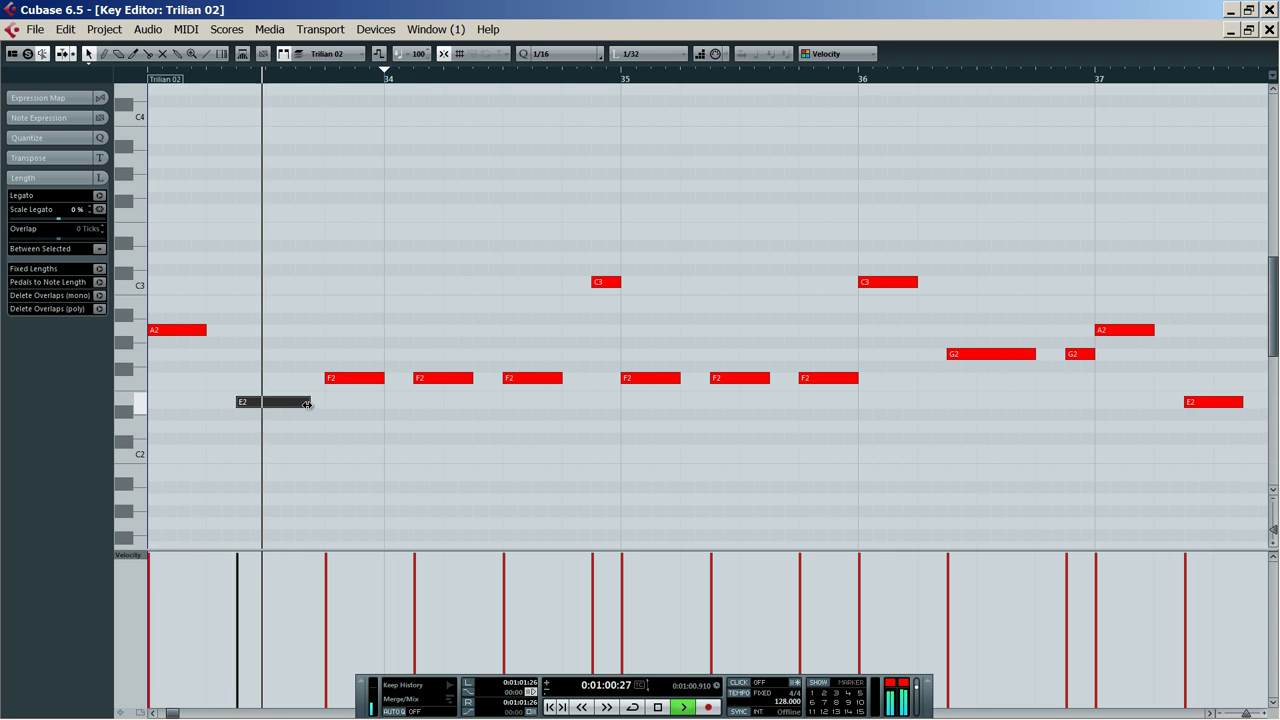
Lengthen the first F2 note in bar 34 and the second F2 note in bar 35 by a sixteenth each
key("space")
left_click_drag(471, 378, 485, 382)
key("space")
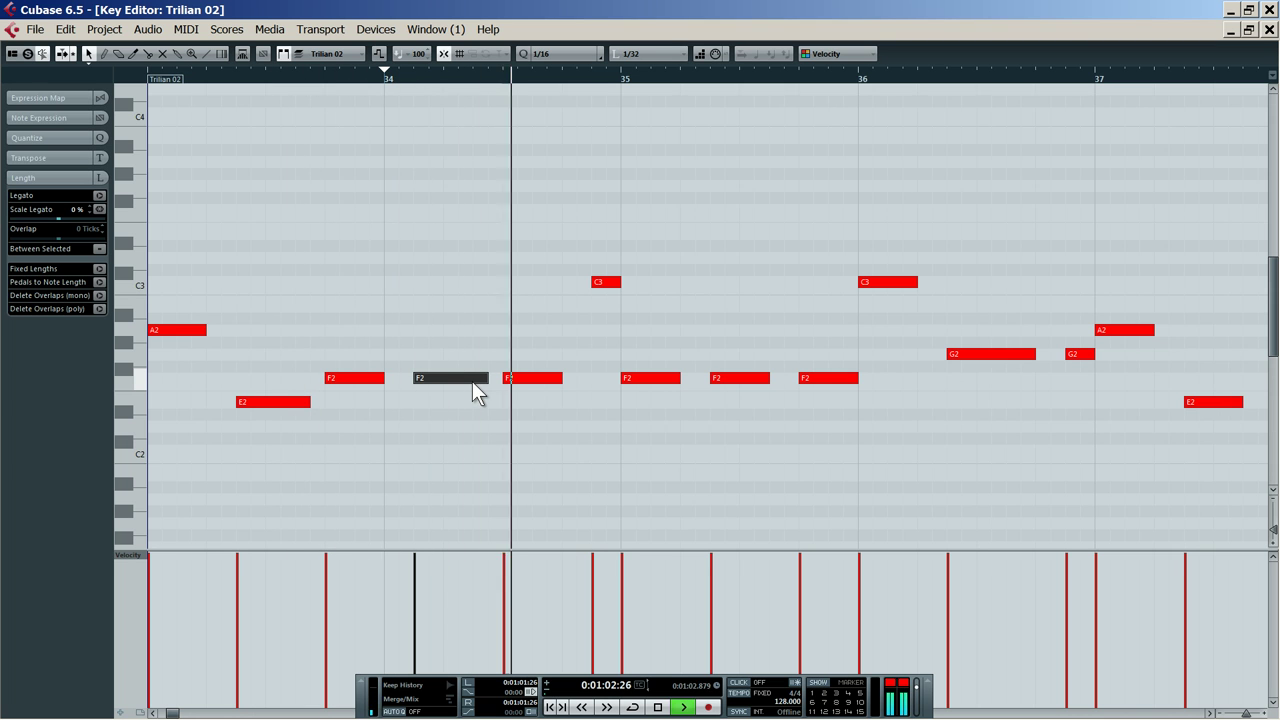
key("space")
left_click_drag(770, 378, 784, 378)
key("space")
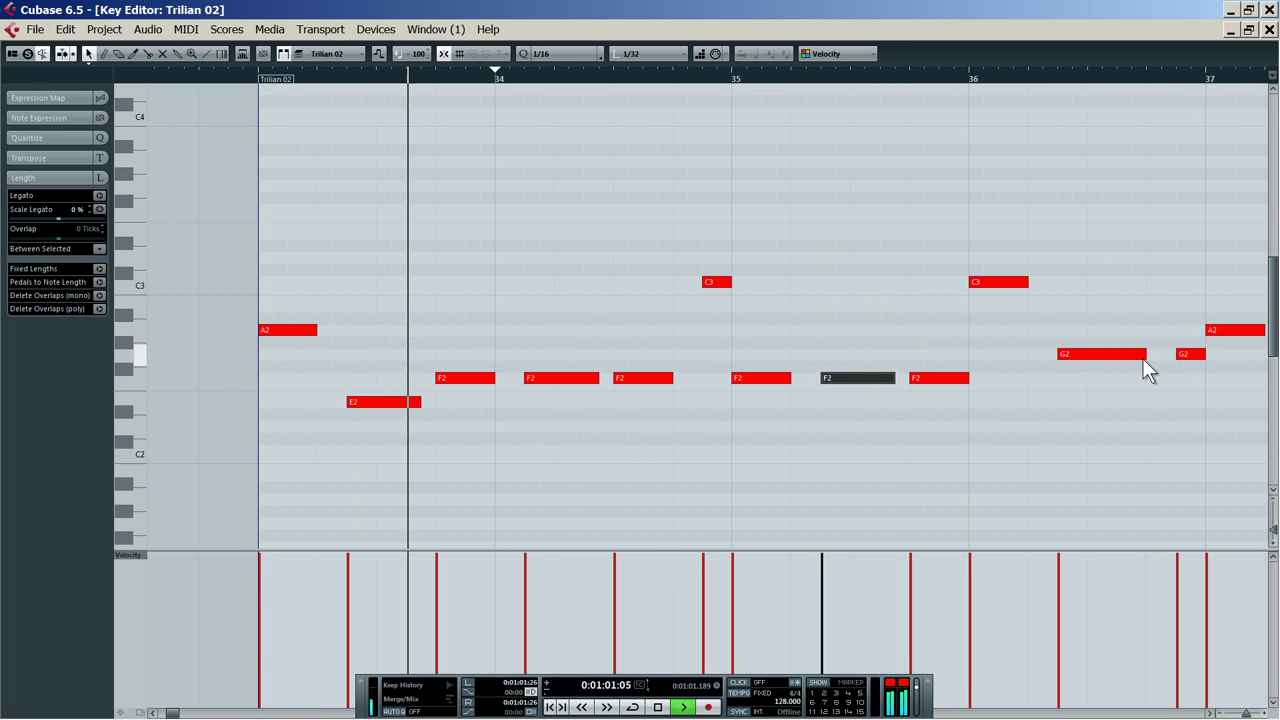
Delete the short G2 note just before bar 37 and close the note editor
left_click(1190, 354)
key("Delete")
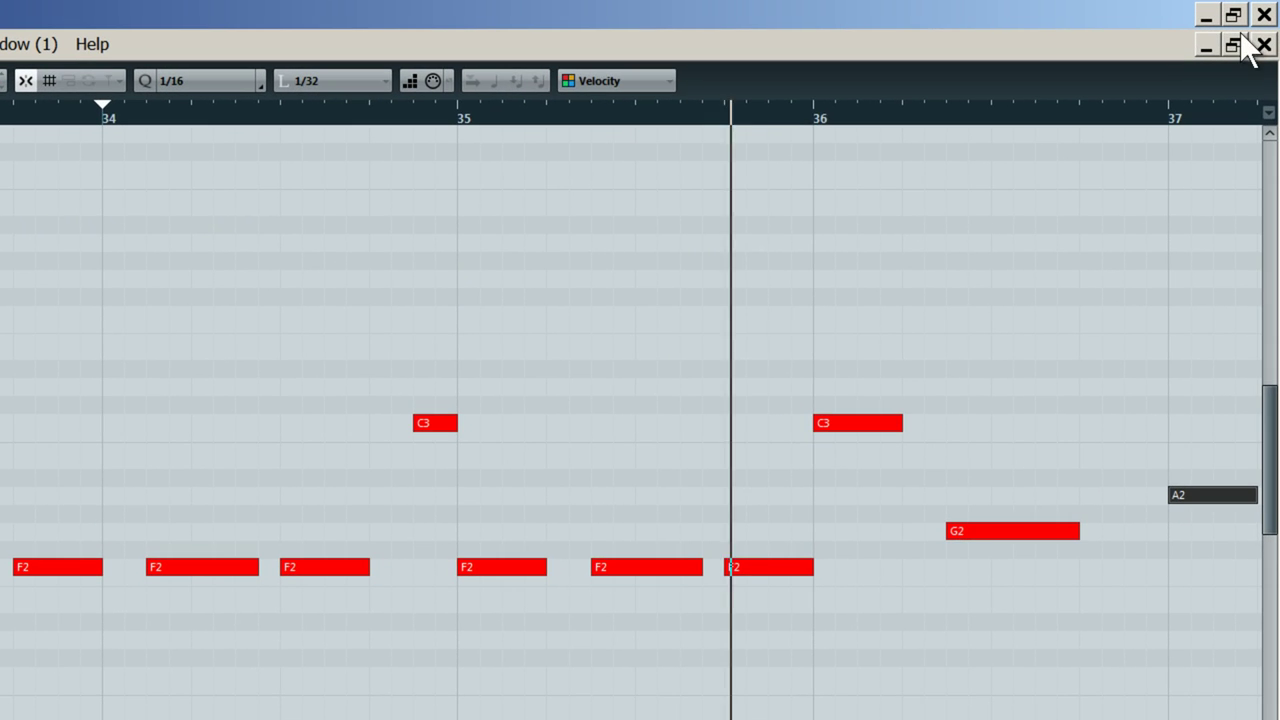
left_click(1271, 31)
key("space")
Split the Trilian 02 part at bar 37 and replace its second half with a copy of the edited first half
left_click(446, 572, "alt")
key("Delete")
key("ctrl+z")
key("ctrl+z")
Open the Trilian 02 part and raise the last G2 note in bar 40 to D3
double_click(401, 570)
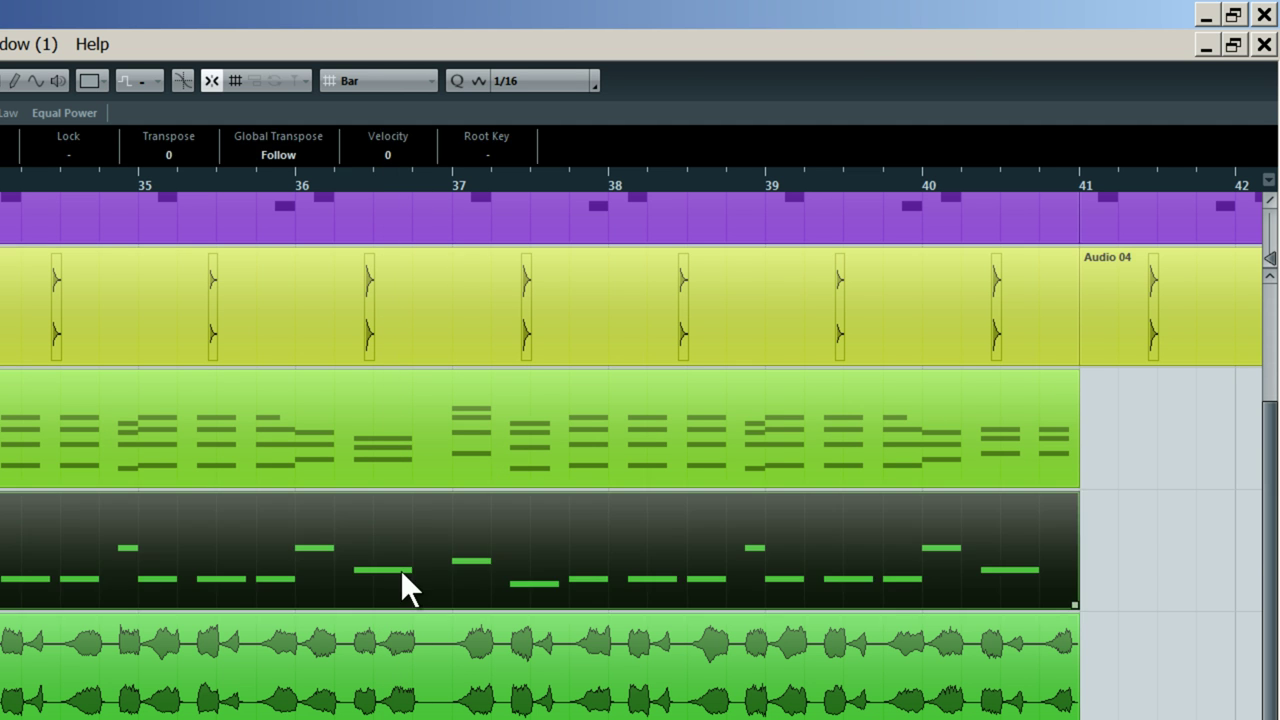
left_click_drag(223, 110, 358, 377)
key("space")
key("space")
left_click(714, 555)
left_click_drag(714, 555, 718, 413)
key("space")
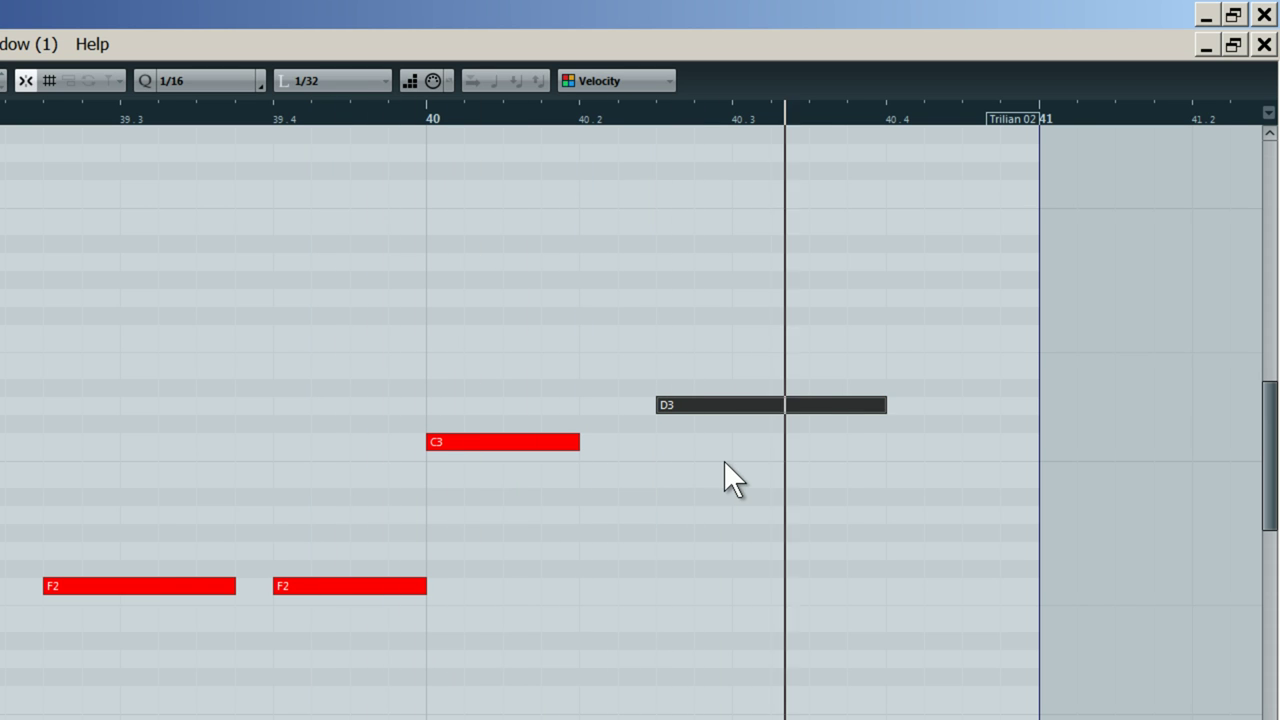
Shorten the D3 note in bar 40 by a sixteenth and place a copy directly after it, ending at bar 41
key("space")
key("space")
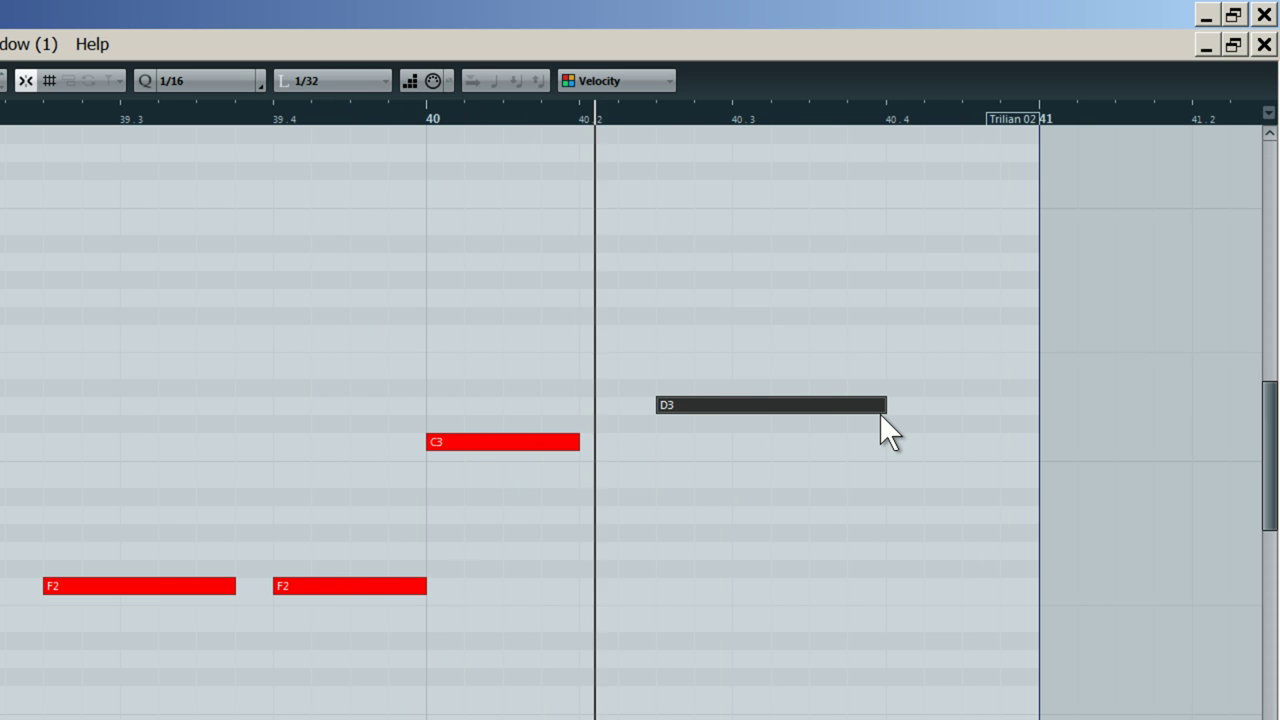
key("space")
left_click_drag(880, 410, 831, 409)
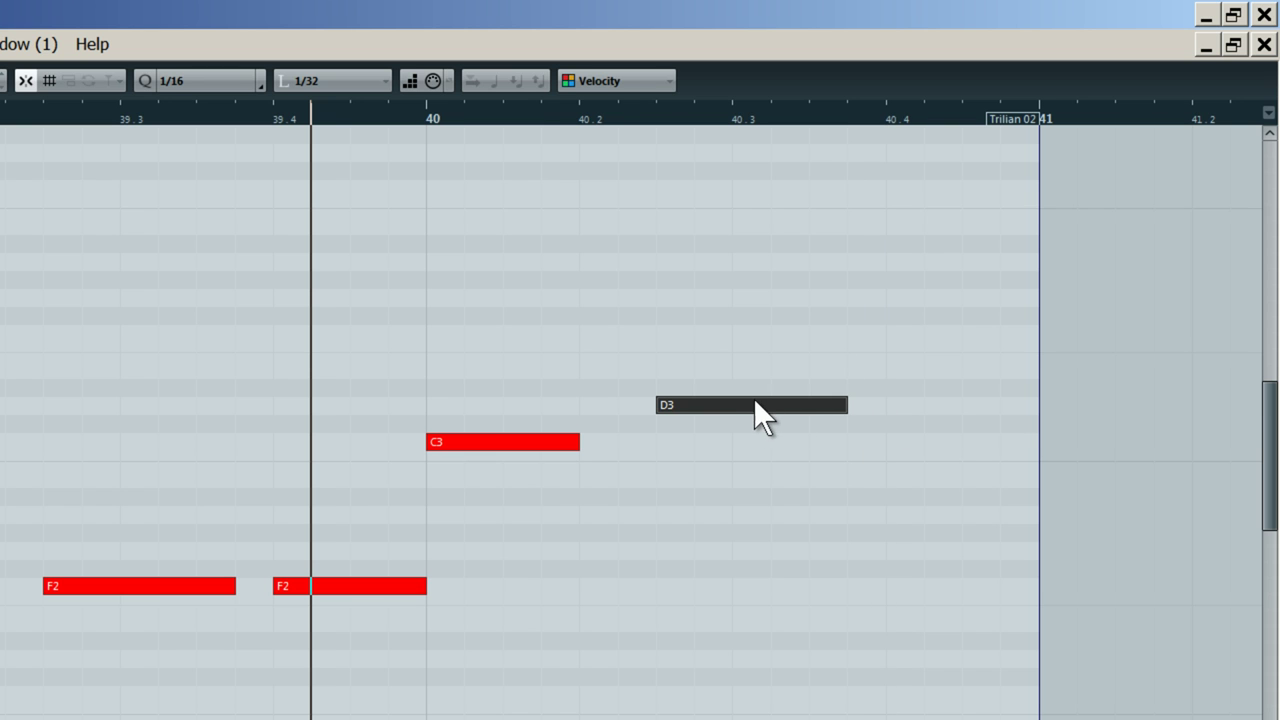
left_click_drag(731, 405, 893, 410)
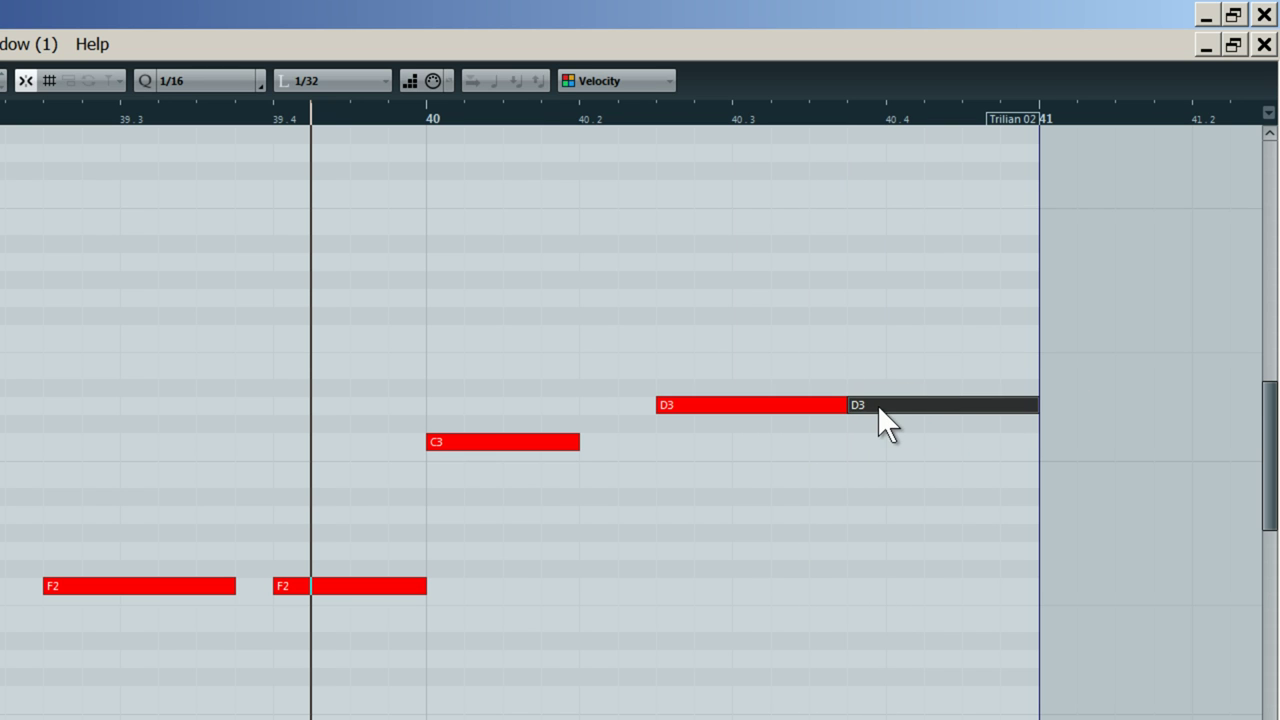
Trim the copied D3 note to start at 40.4 and last about an eighth, and close the note editor
key("space")
left_click_drag(852, 411, 887, 410)
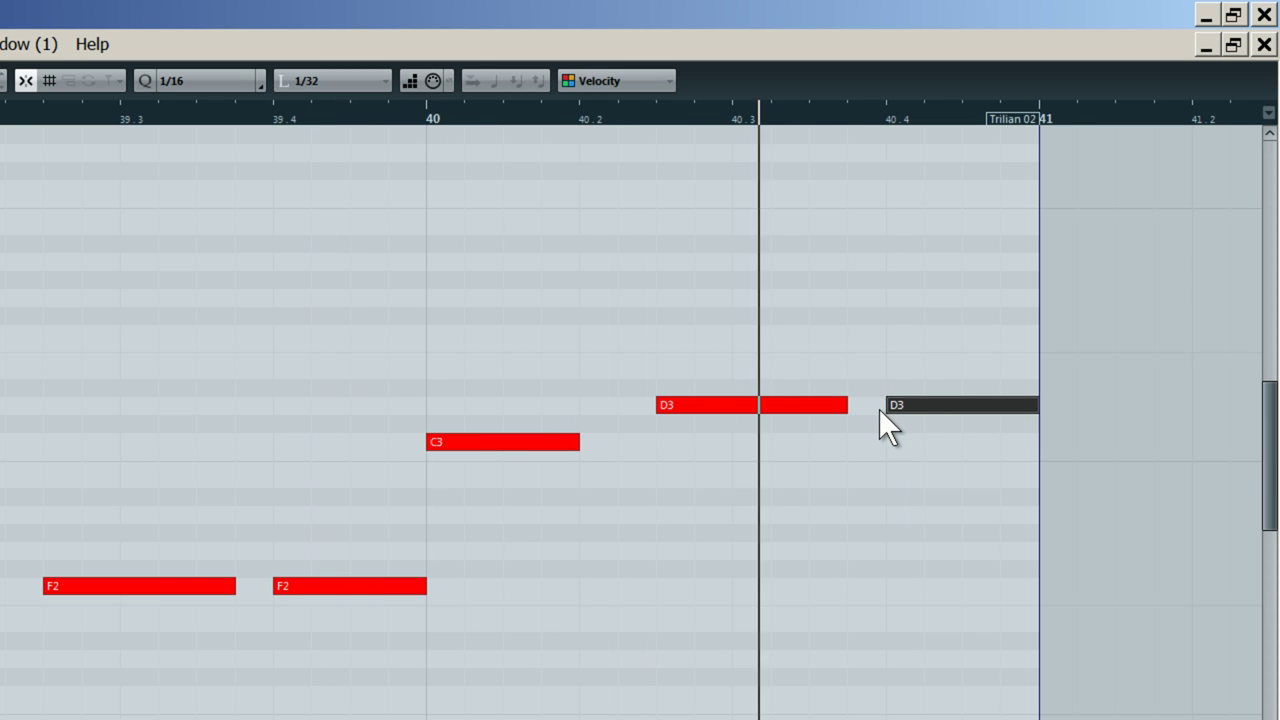
left_click_drag(1035, 403, 963, 402)
left_click(1264, 44)
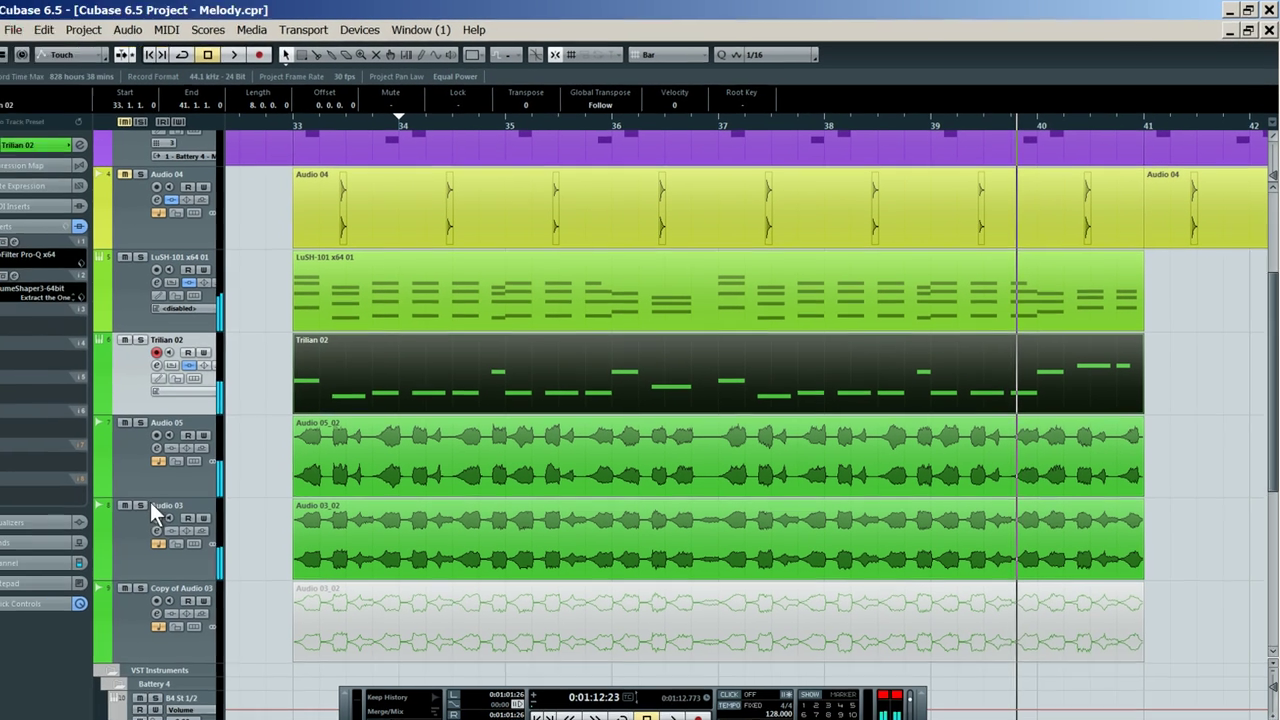
Solo the Audio 03 track and set its volume to -3
left_click(152, 501)
left_click(142, 531)
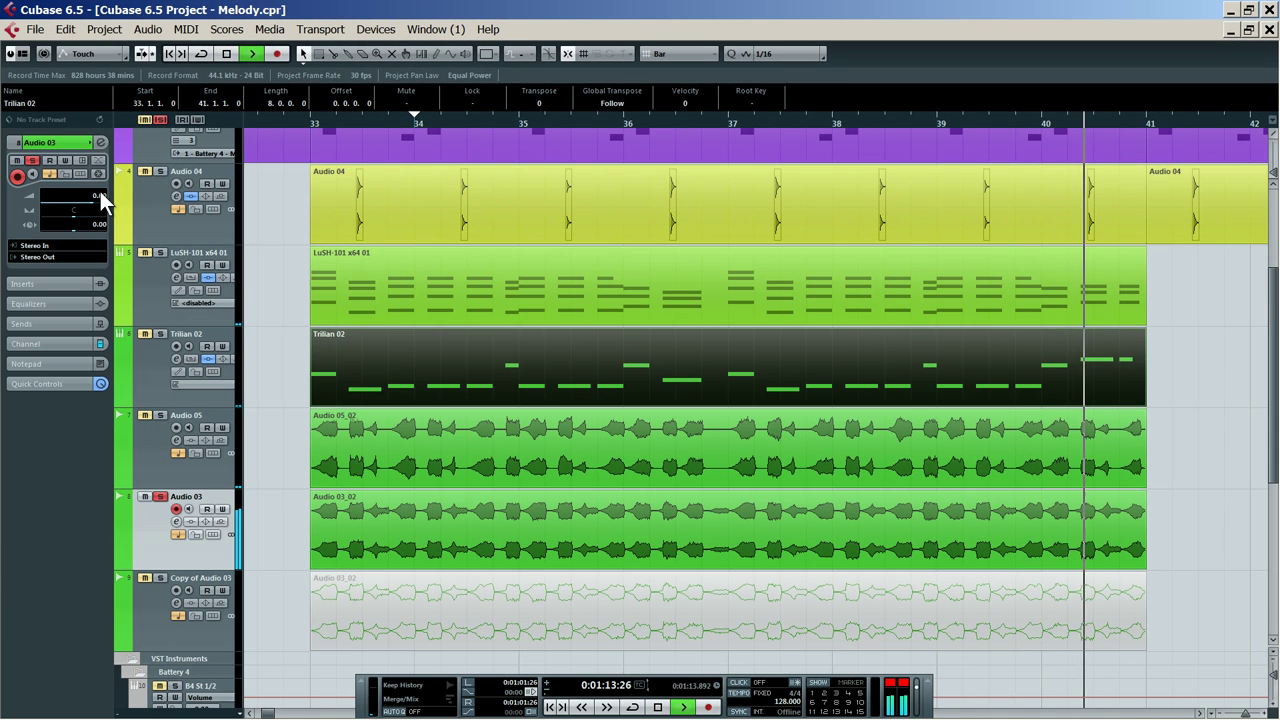
key("space")
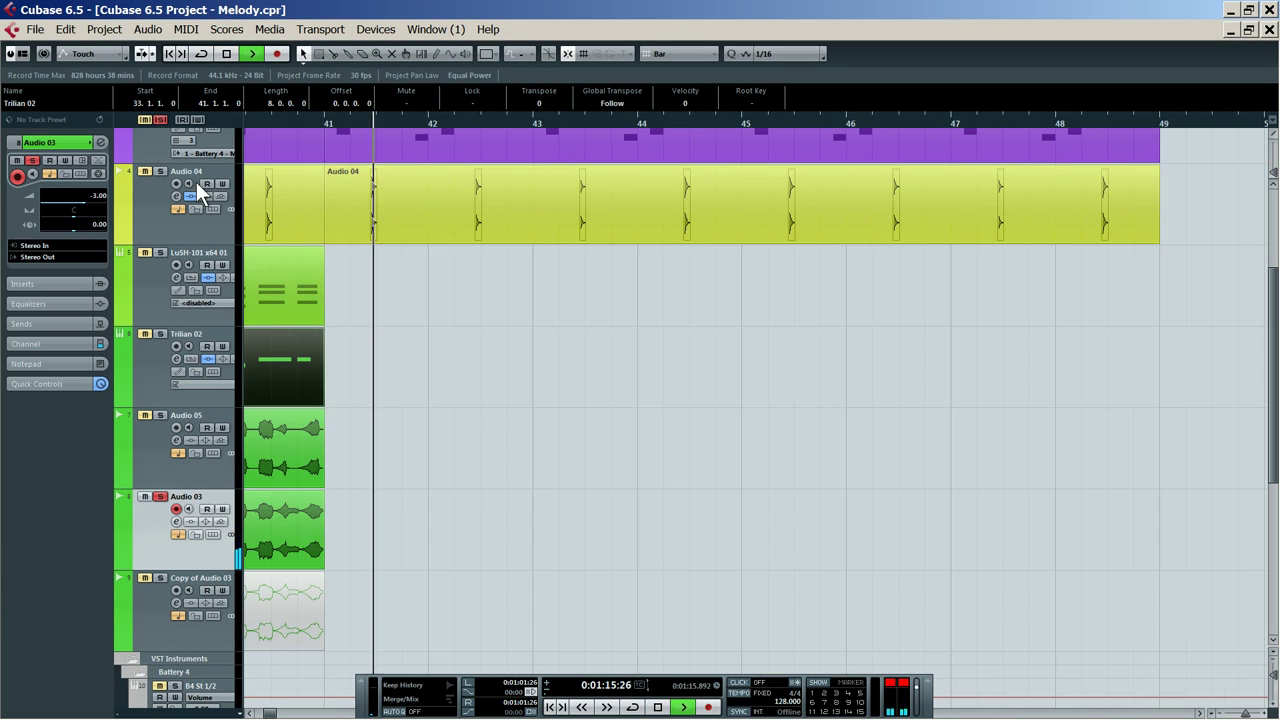
Solo the Audio 05 track in place of Audio 03, set its volume to -4 and turn its solo off
left_click(145, 482)
left_click(158, 500)
key("space")
right_click(94, 189)
left_click(106, 198)
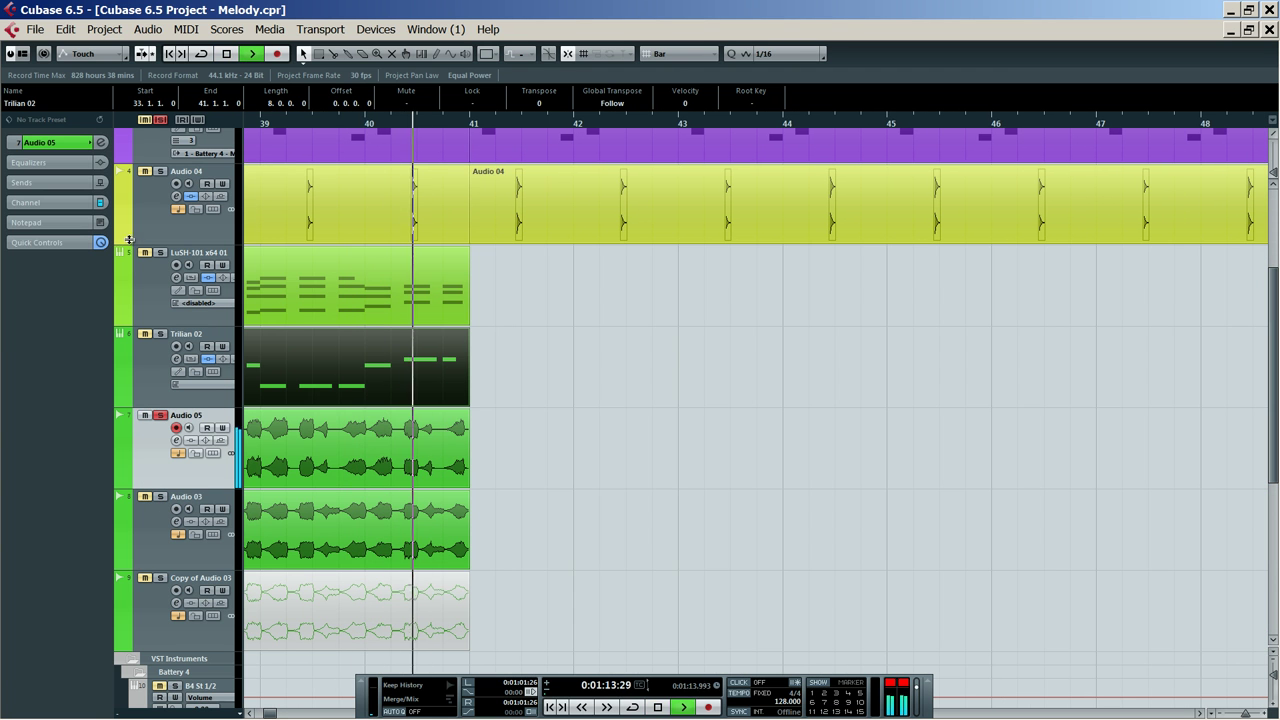
key("space")
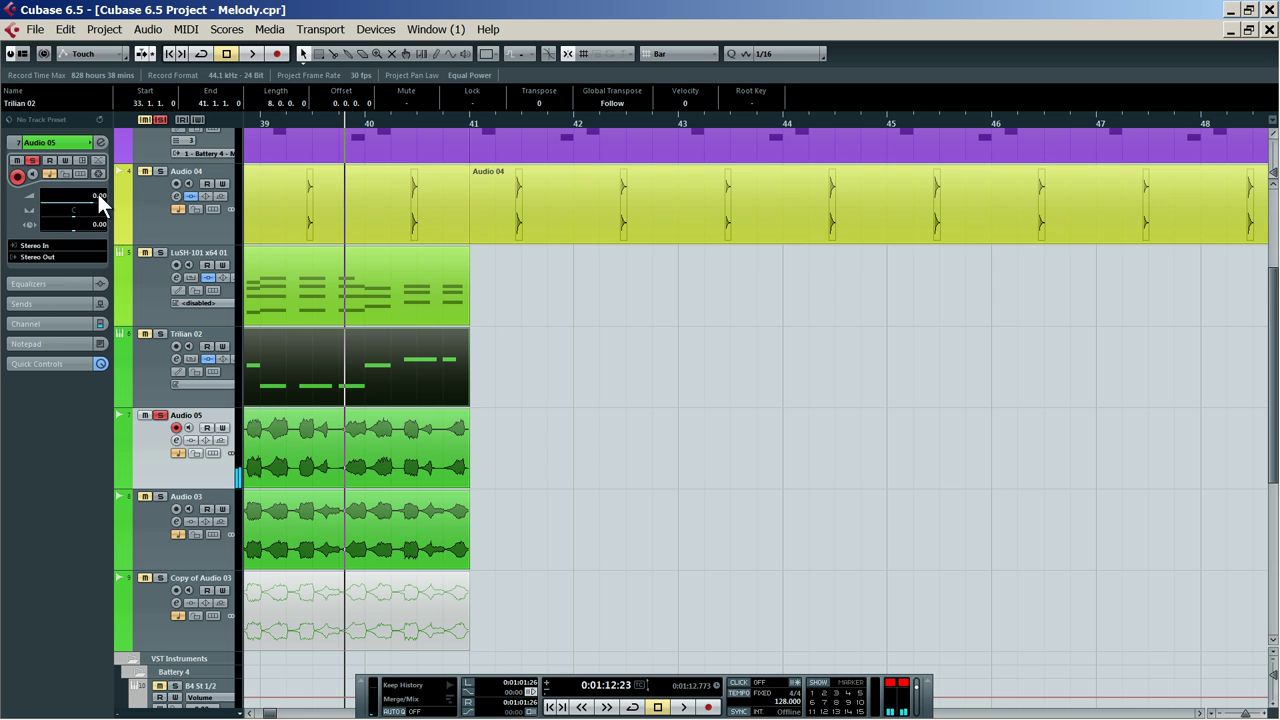
type("-4")
key("Return")
key("space")
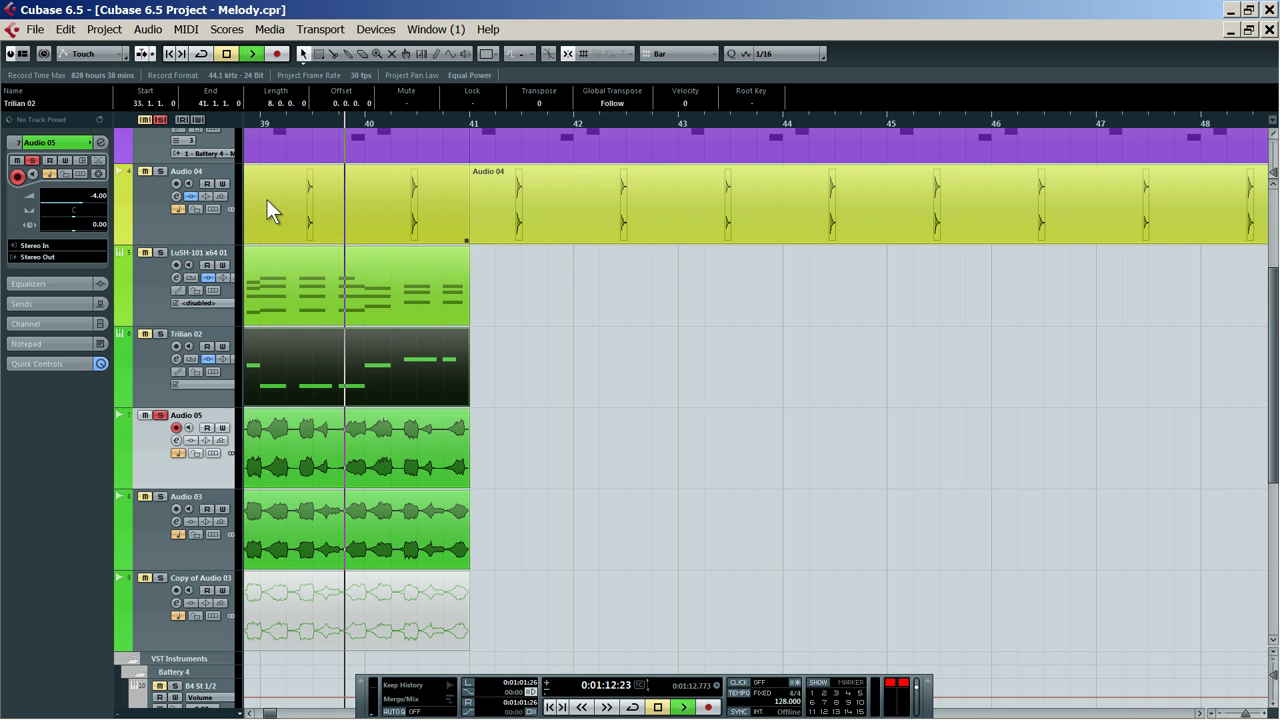
key("s")
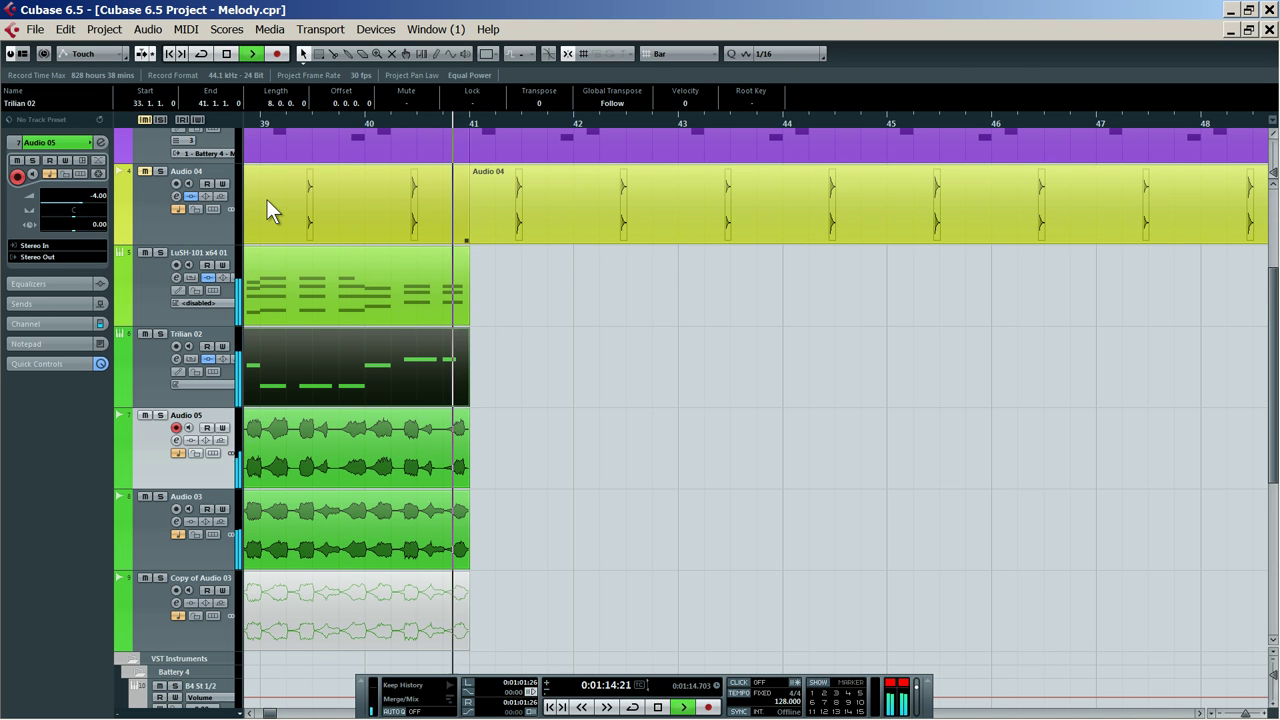
Set the volume of the Audio 05 and Audio 03 tracks to -5 each
scroll(104, 189, "down", 1)
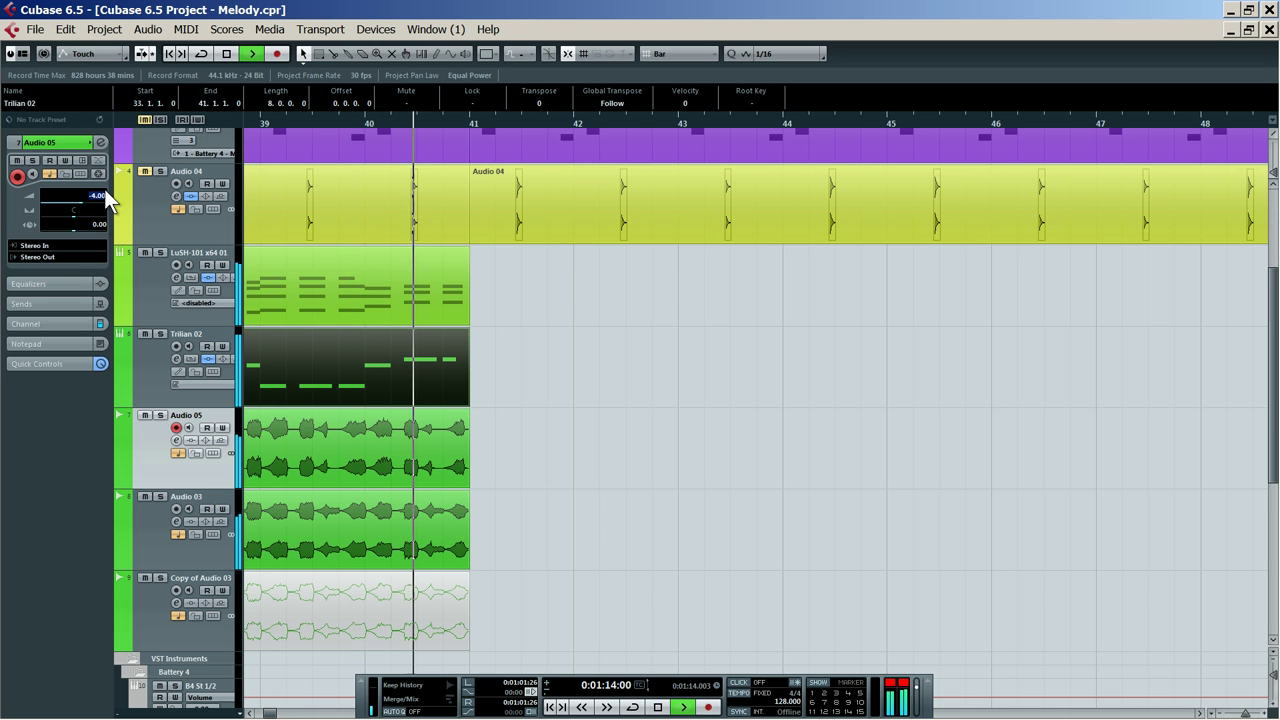
key("space")
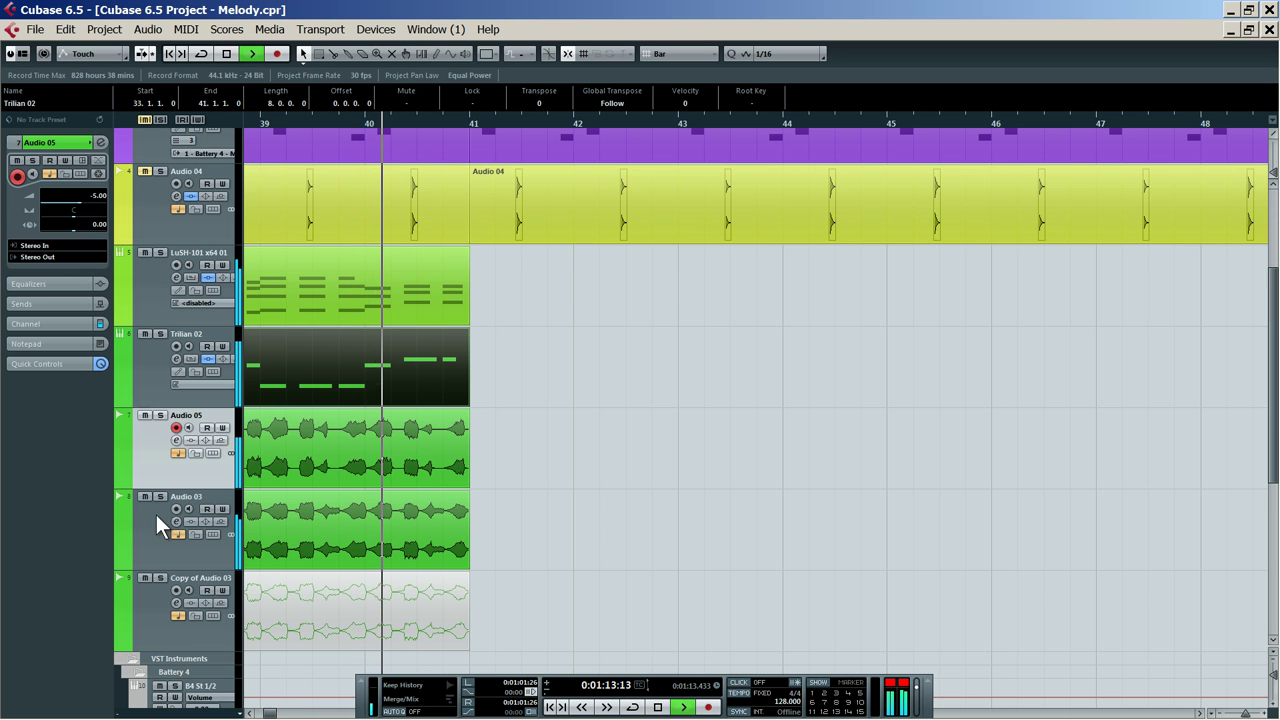
left_click(160, 530)
key("space")
double_click(99, 194)
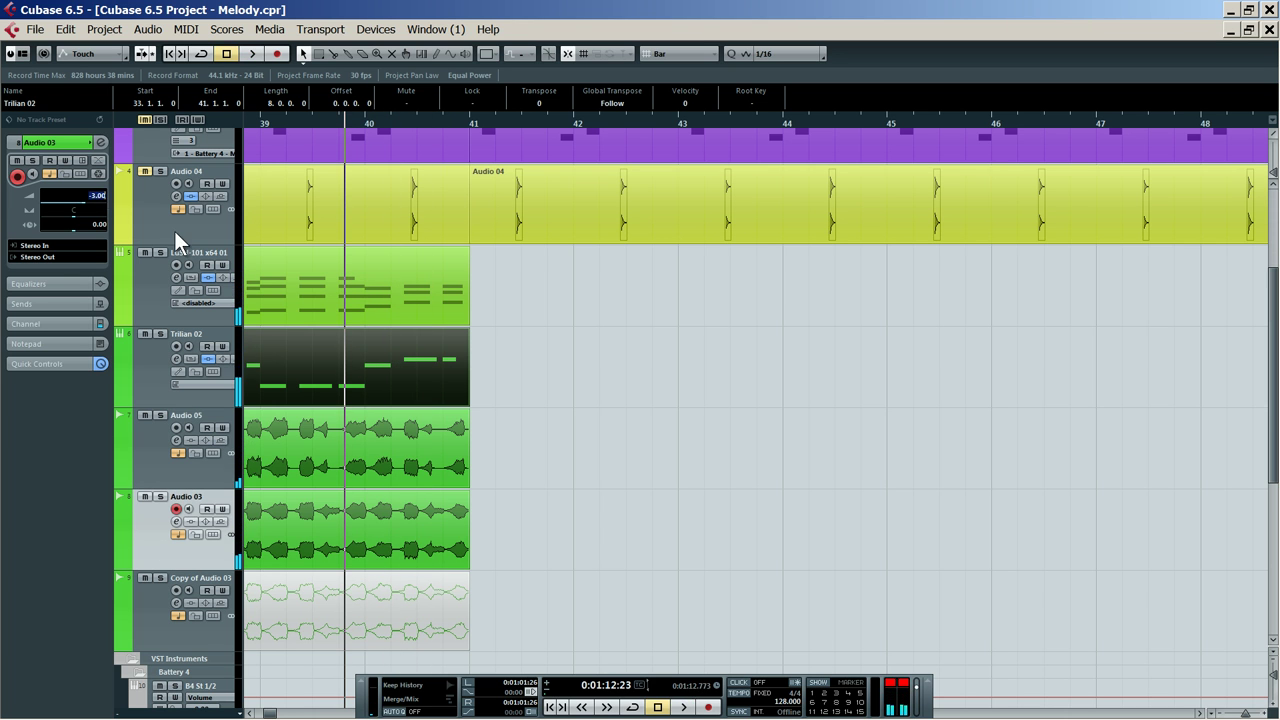
type("-5")
key("Return")
key("space")
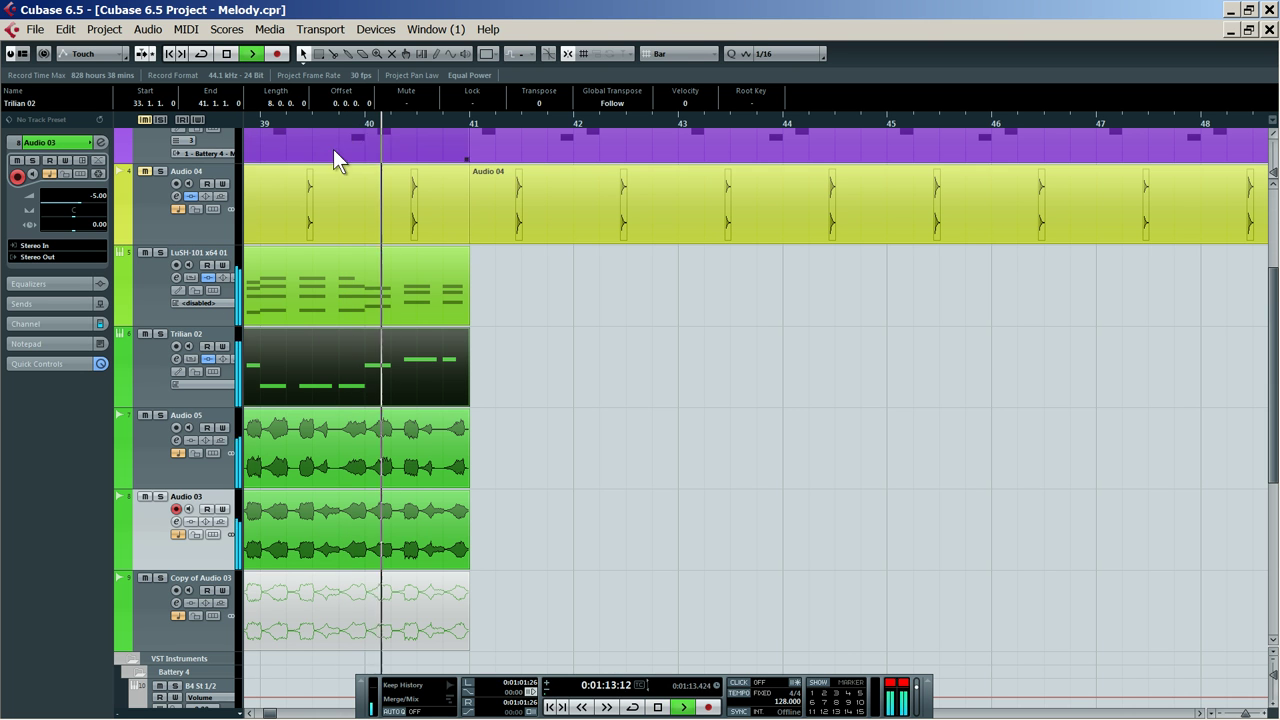
Play the mix from bar 33 and set the Audio 03 and Audio 05 track volumes to -6 each
left_click_drag(357, 119, 390, 178)
left_click(489, 123)
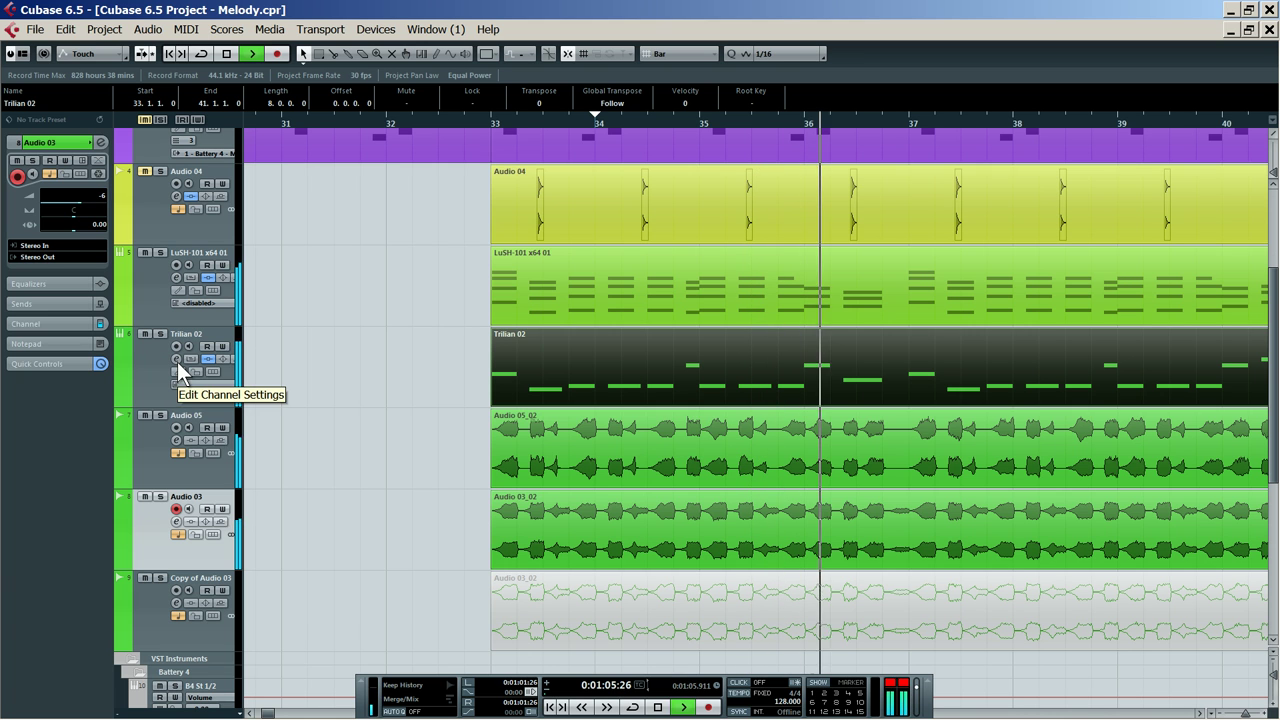
key("space")
left_click(146, 418)
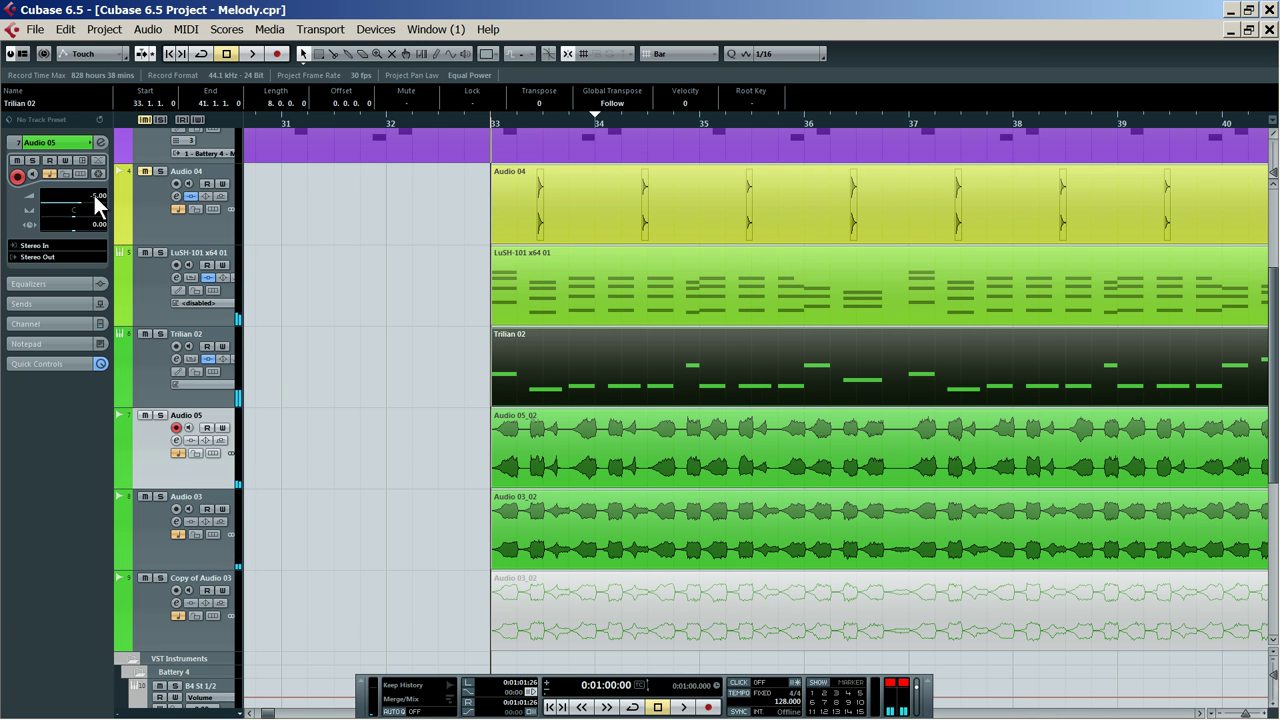
key("space")
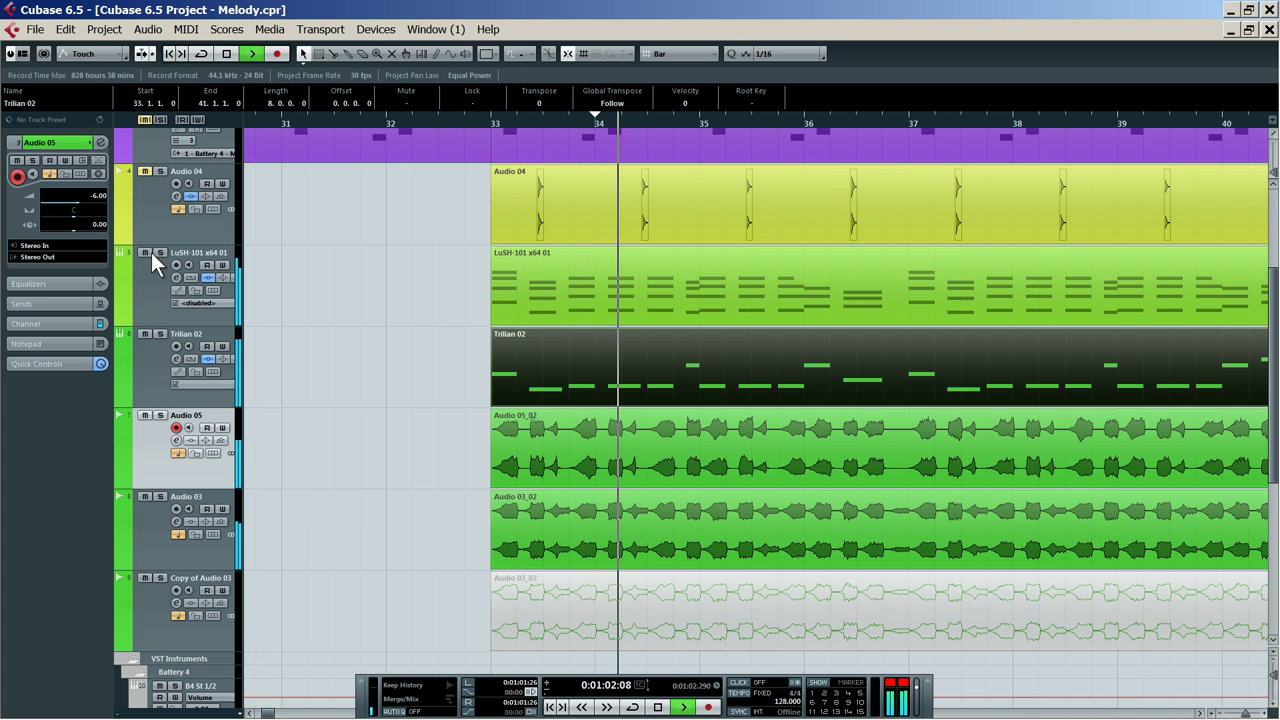
Mute the LuSH-101 track and set the Audio 05 track's volume to -3
right_click(102, 187)
double_click(95, 195)
type("-3")
key("Return")
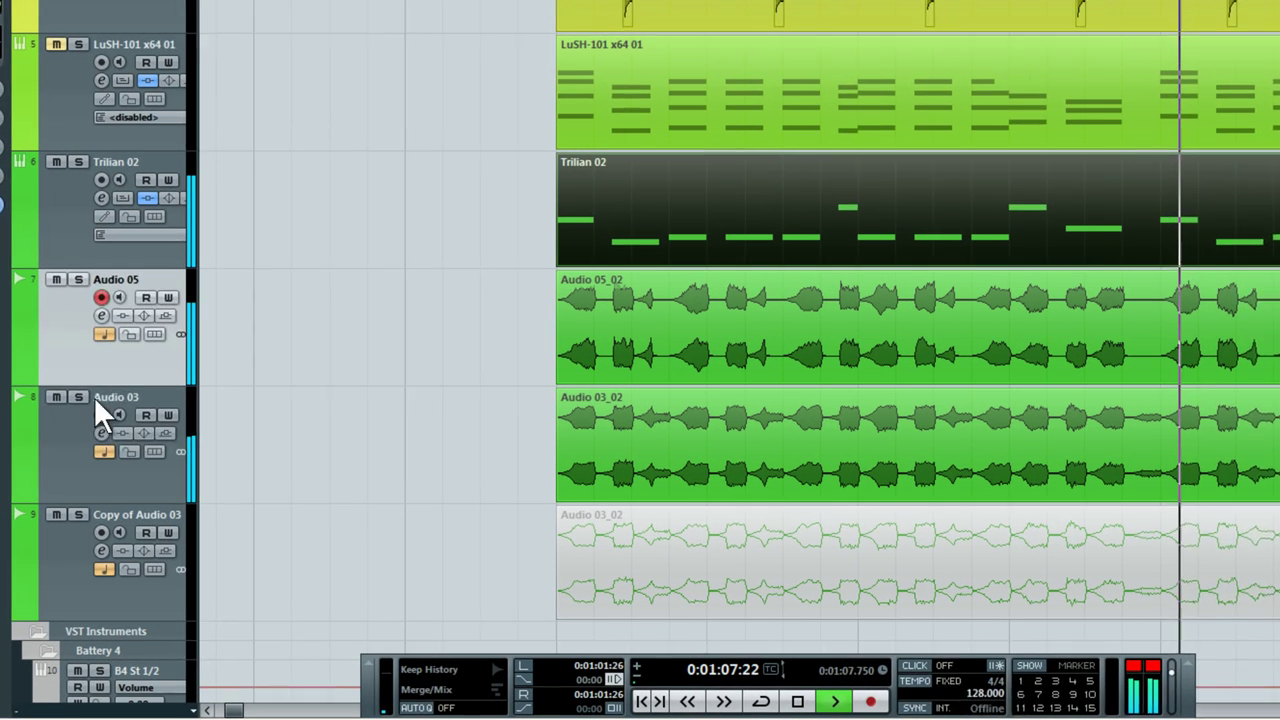
Solo the Audio 03 track to listen to it alone, and turn the solo off during playback
left_click(167, 500)
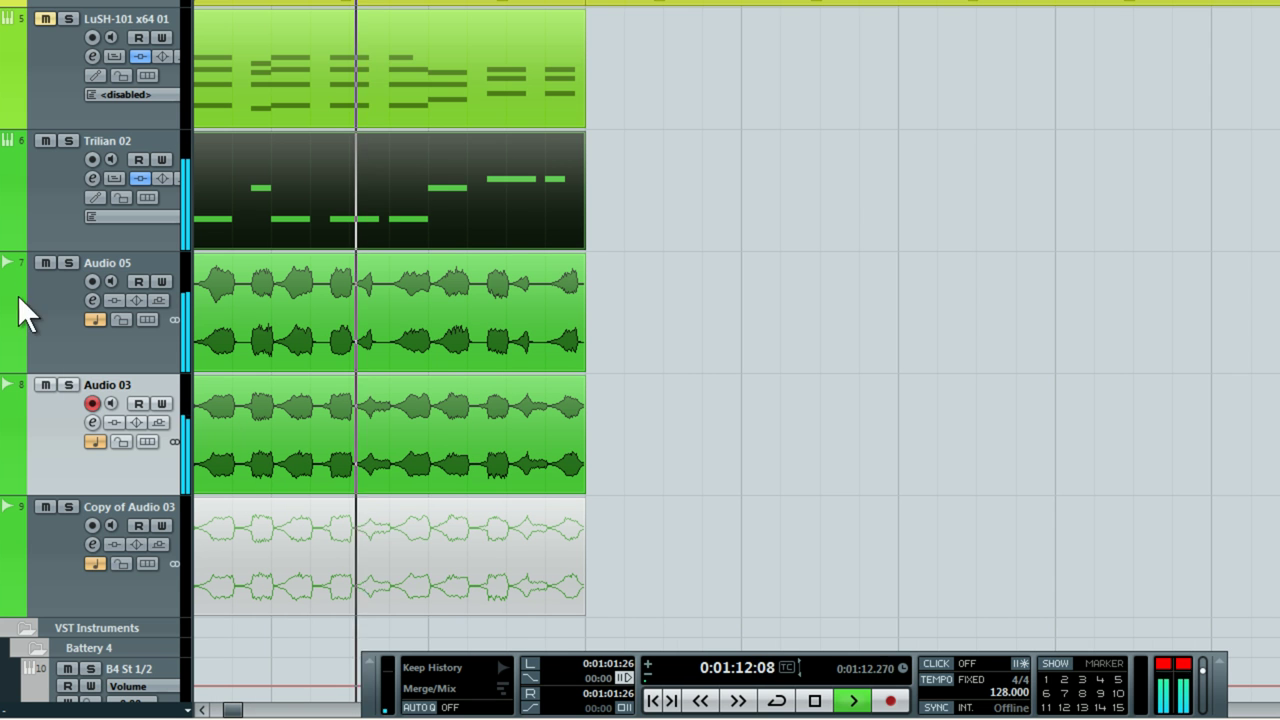
left_click(66, 384)
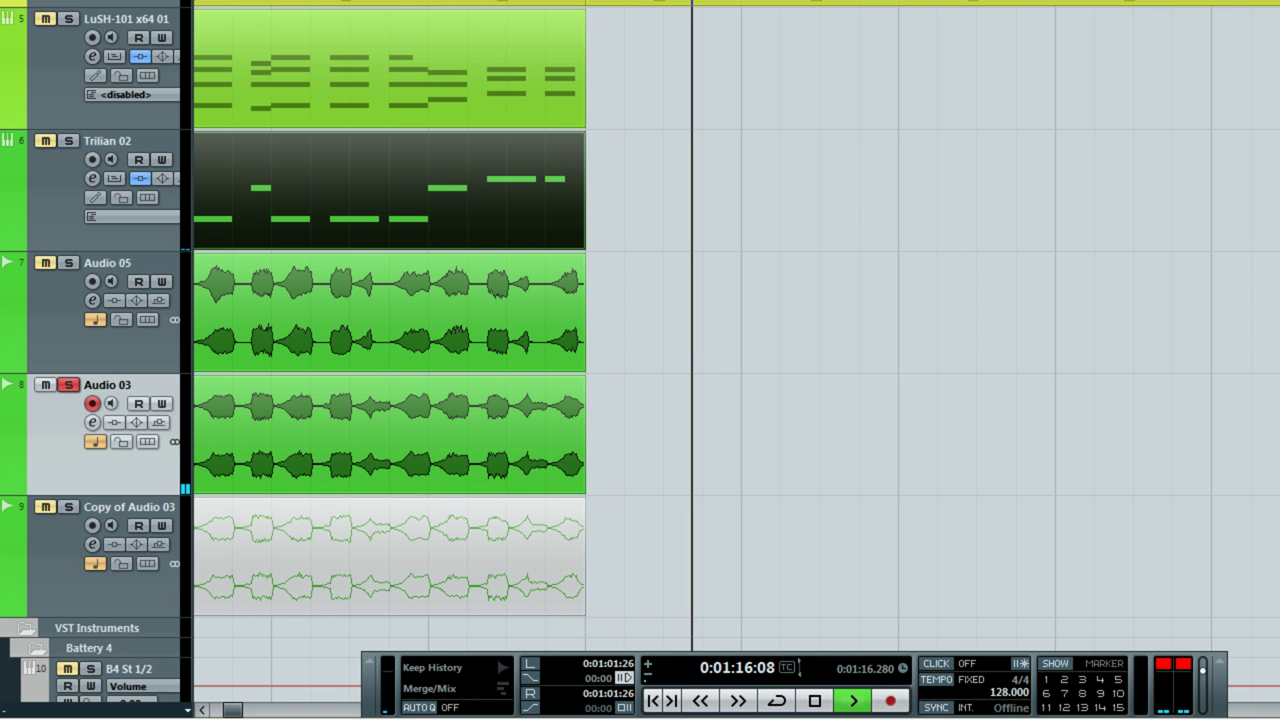
key("space")
key("space")
key("s")
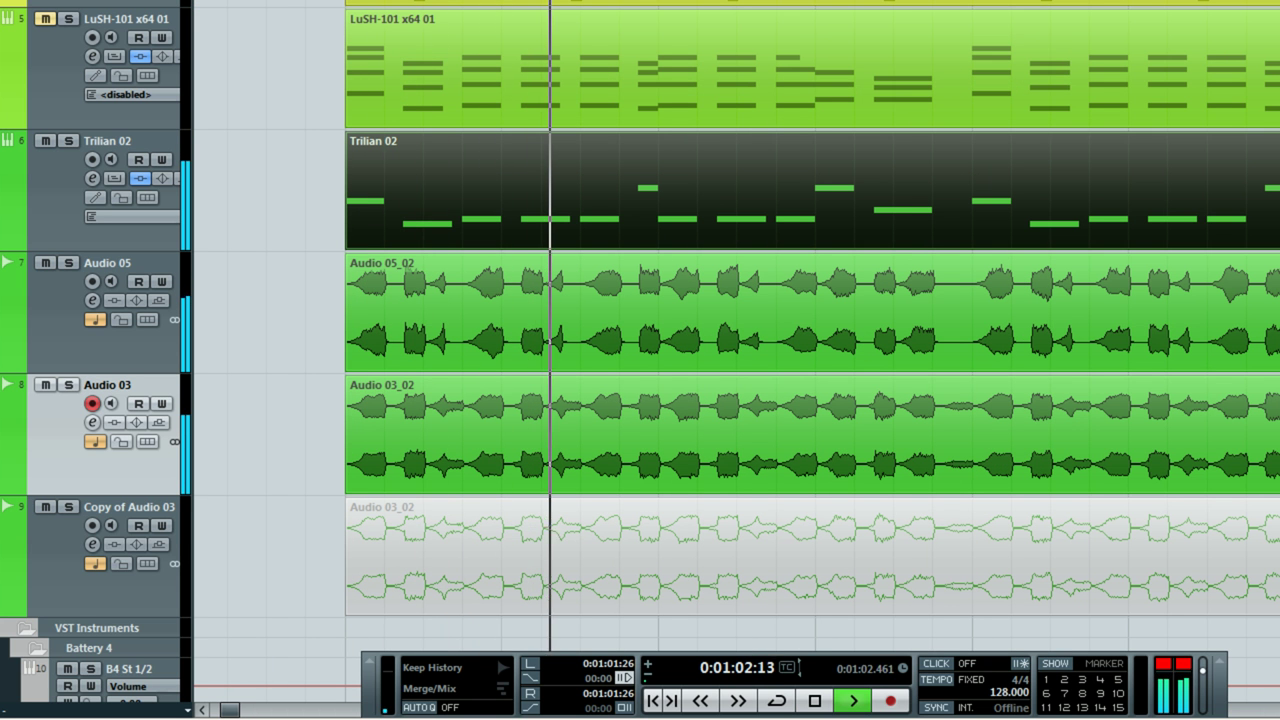
Add one stereo audio track directly below the Trilian 02 track
left_click(65, 215)
key("space")
right_click(65, 215)
mouse_move(327, 220)
left_click(598, 224)
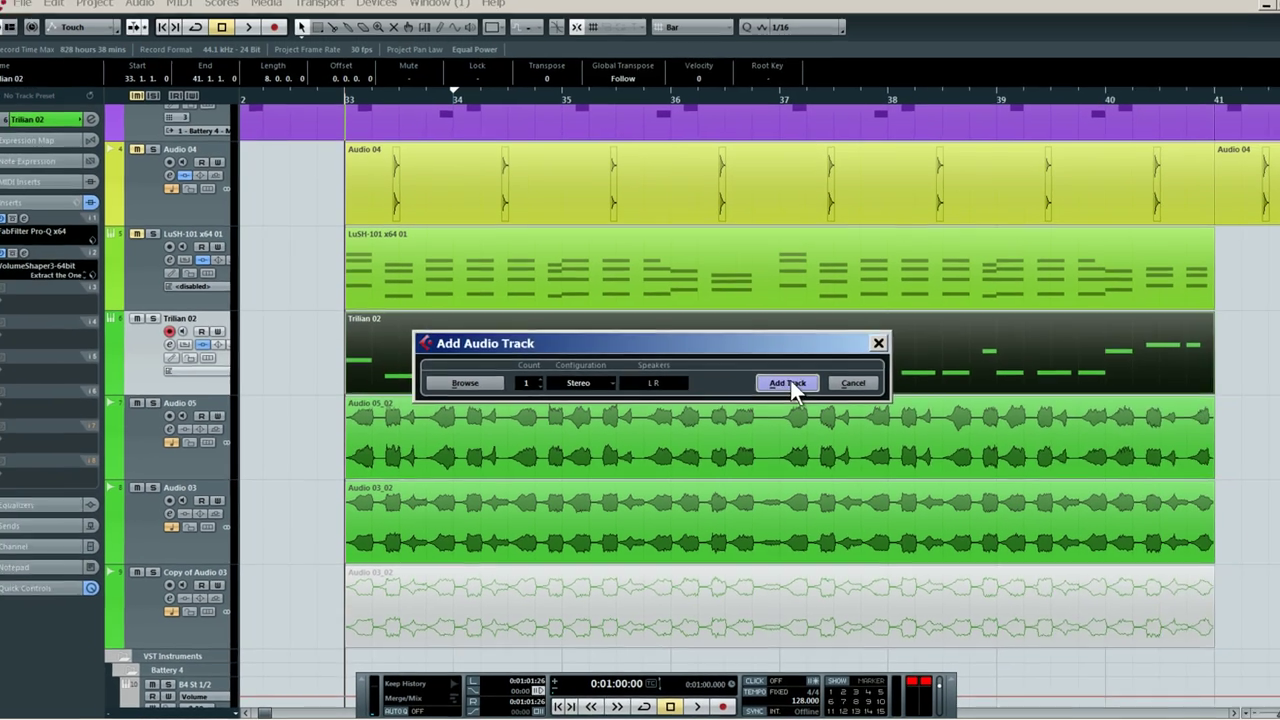
left_click(936, 270)
Record the Trilian 02 bass onto the new audio track from bar 32 to just past bar 41
mouse_move(301, 118)
left_mouse_down()
mouse_move(238, 120)
mouse_move(316, 132)
left_mouse_up()
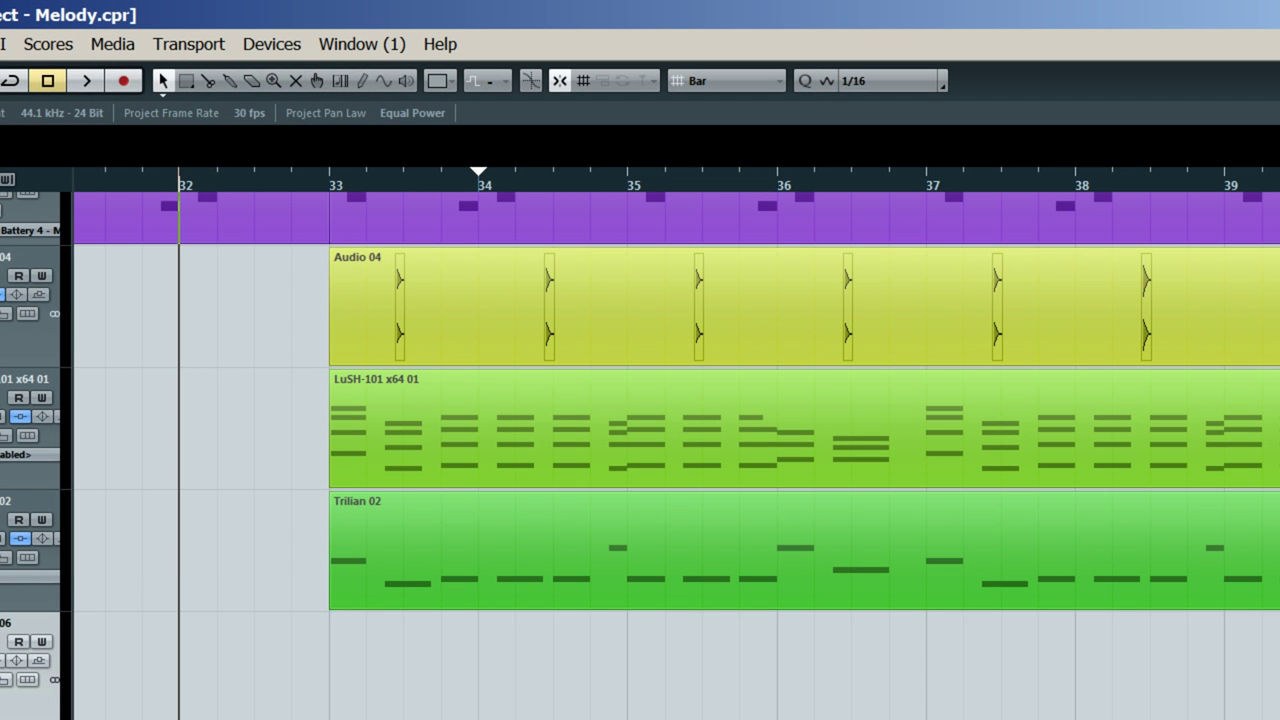
key("KP_Multiply")
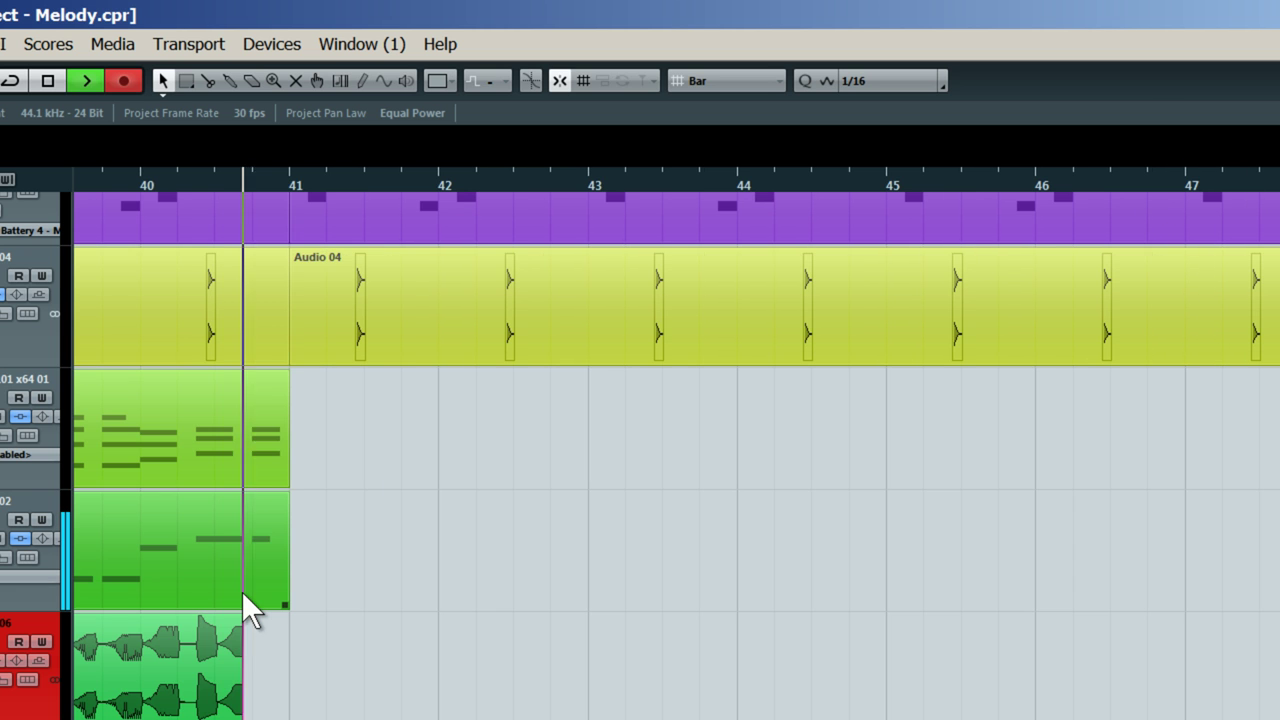
key("space")
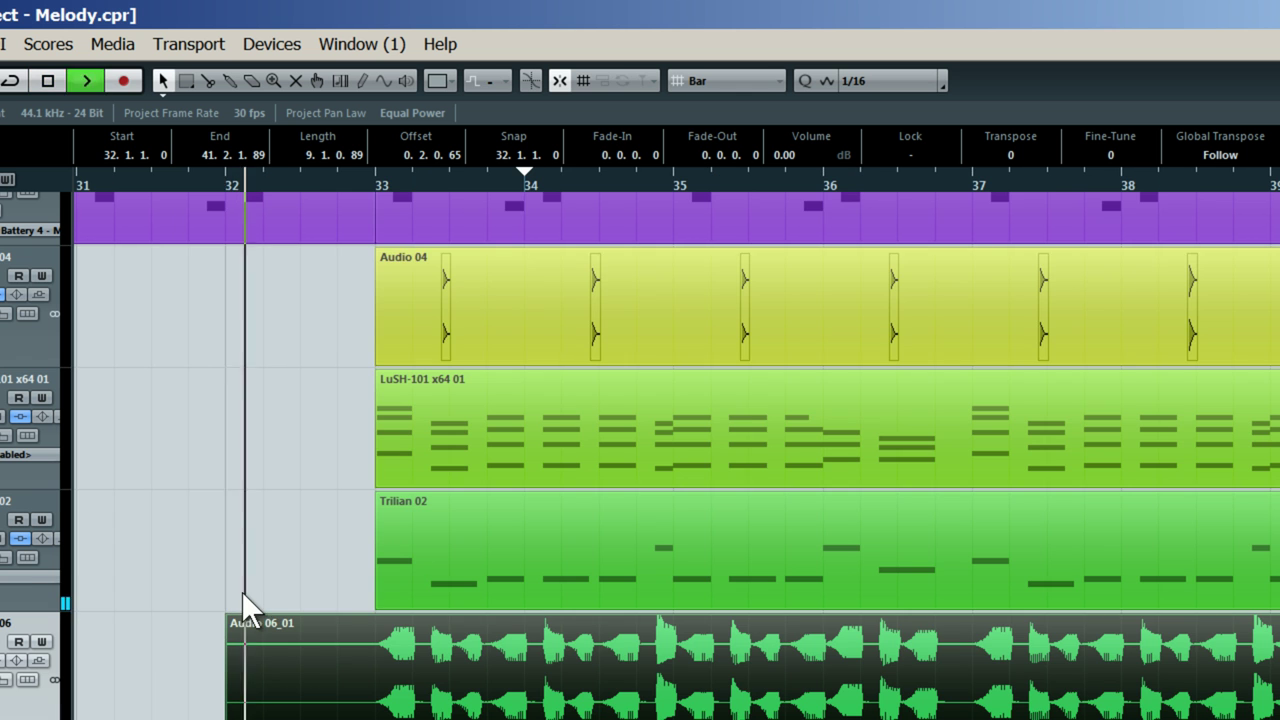
Split the Audio 06 recording at bar 33 and delete the empty part before it
left_click_drag(461, 178, 280, 560)
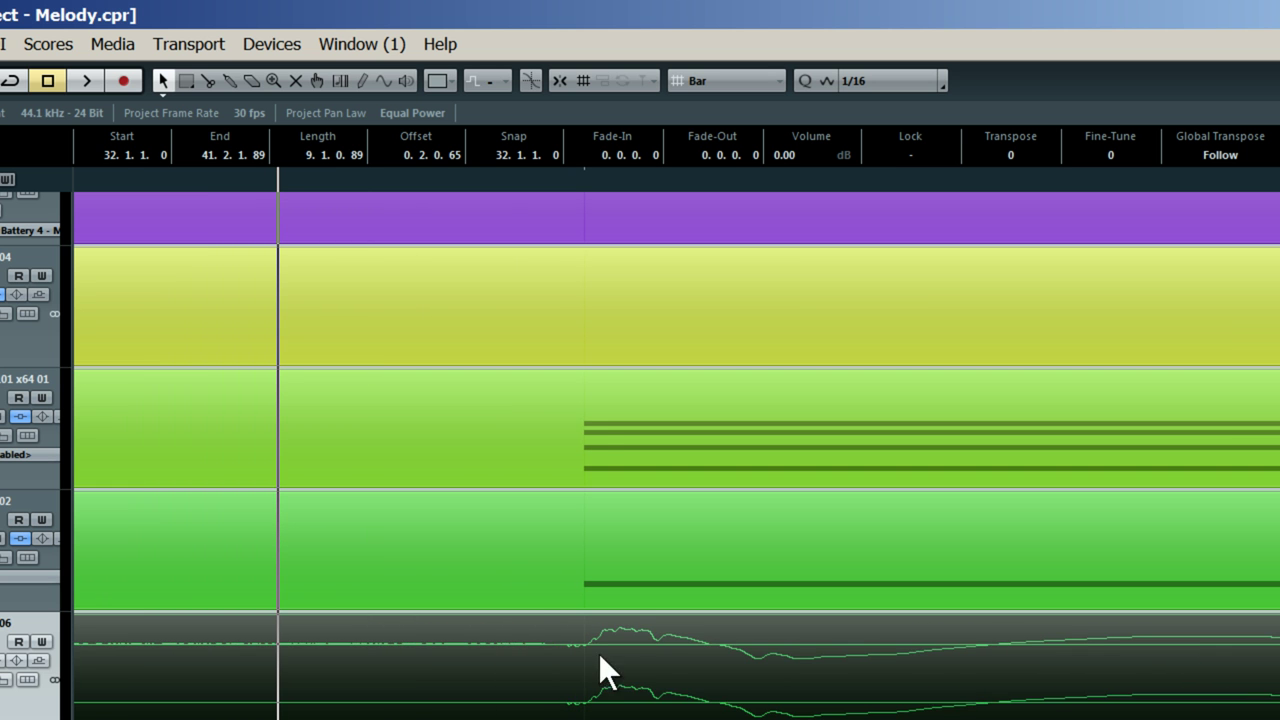
left_click_drag(634, 691, 645, 660)
left_click_drag(612, 189, 506, 58)
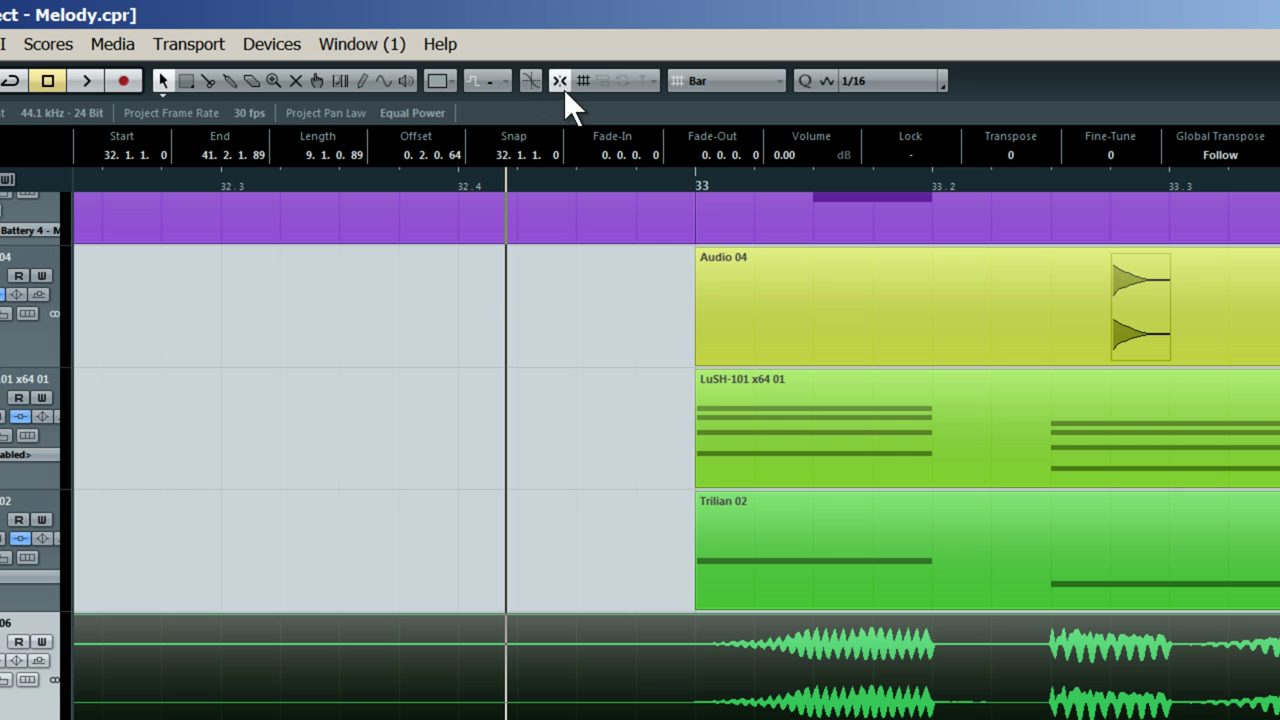
left_click(696, 680, "alt")
left_click(609, 674)
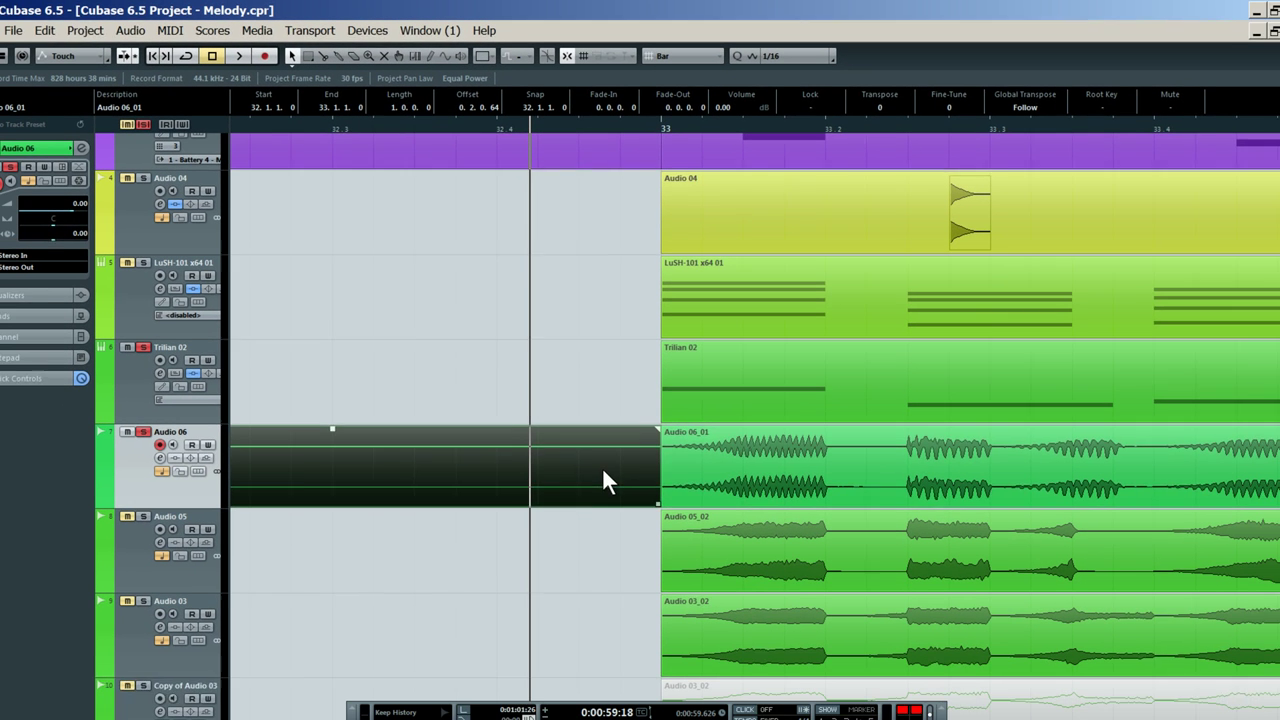
key("Delete")
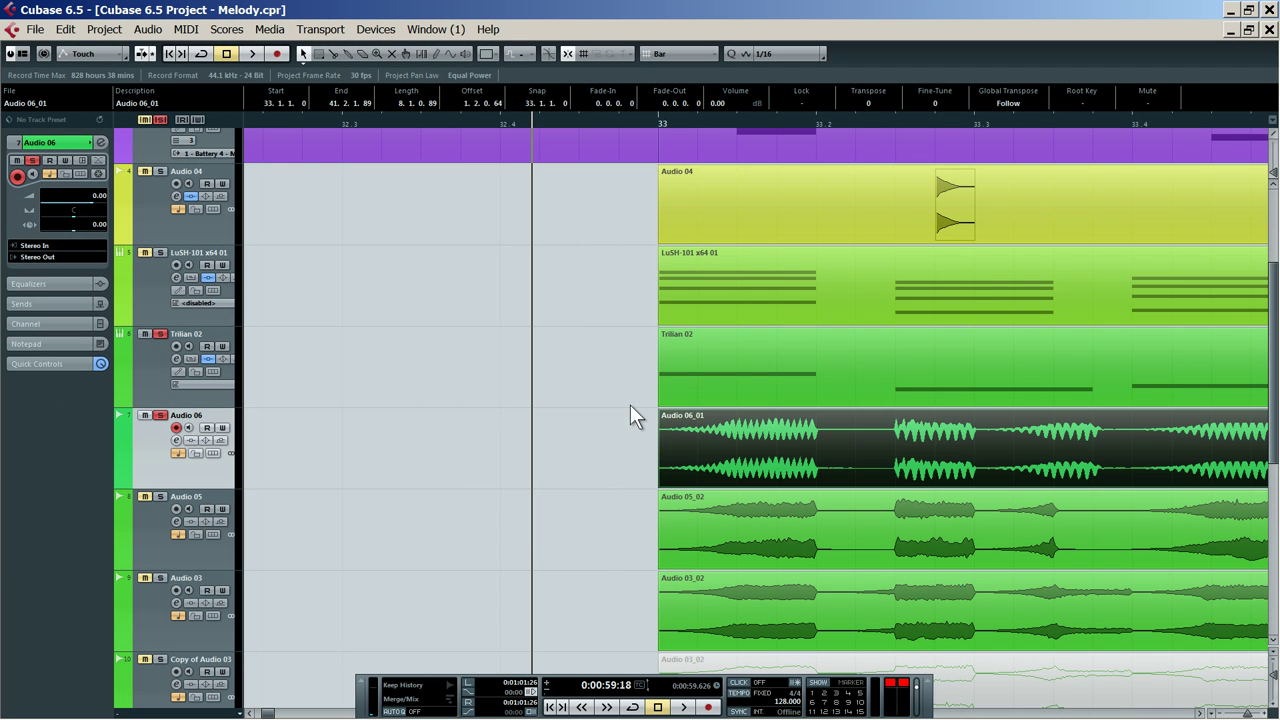
Split the Audio 06 recording at bar 41 and delete the excess after it
left_click_drag(568, 119, 348, 200)
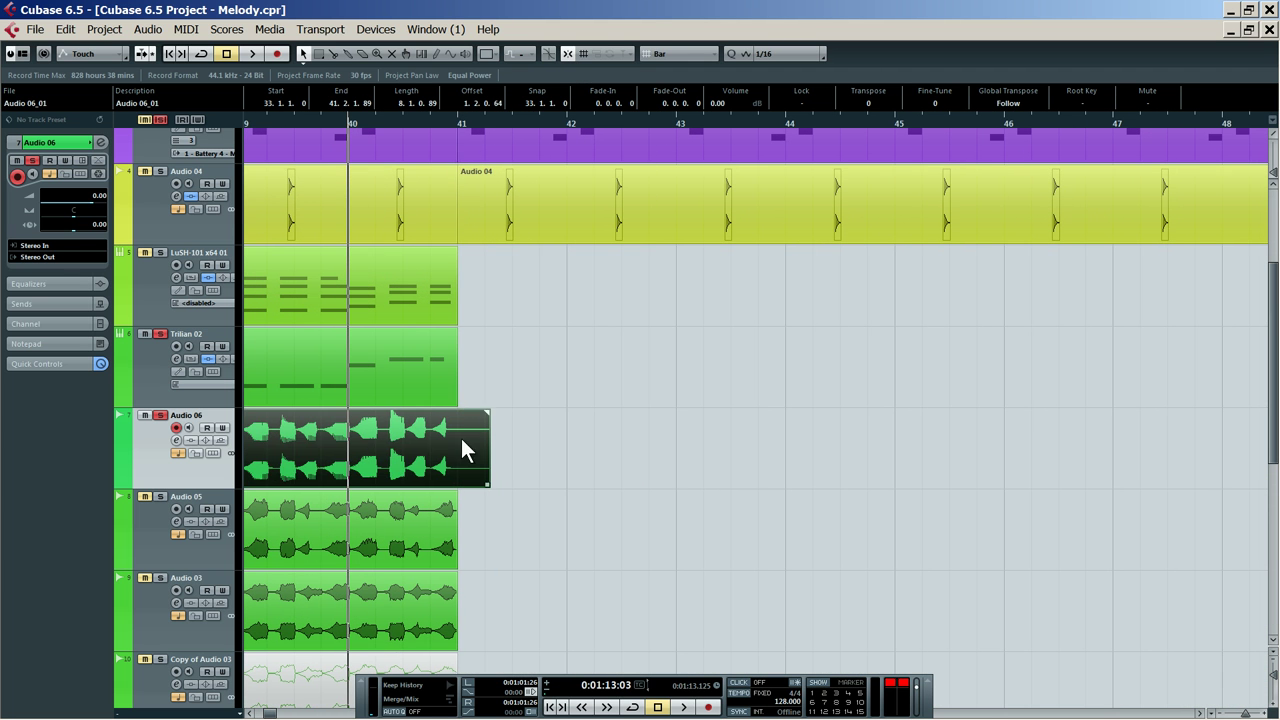
left_click(466, 408, "alt")
key("Delete")
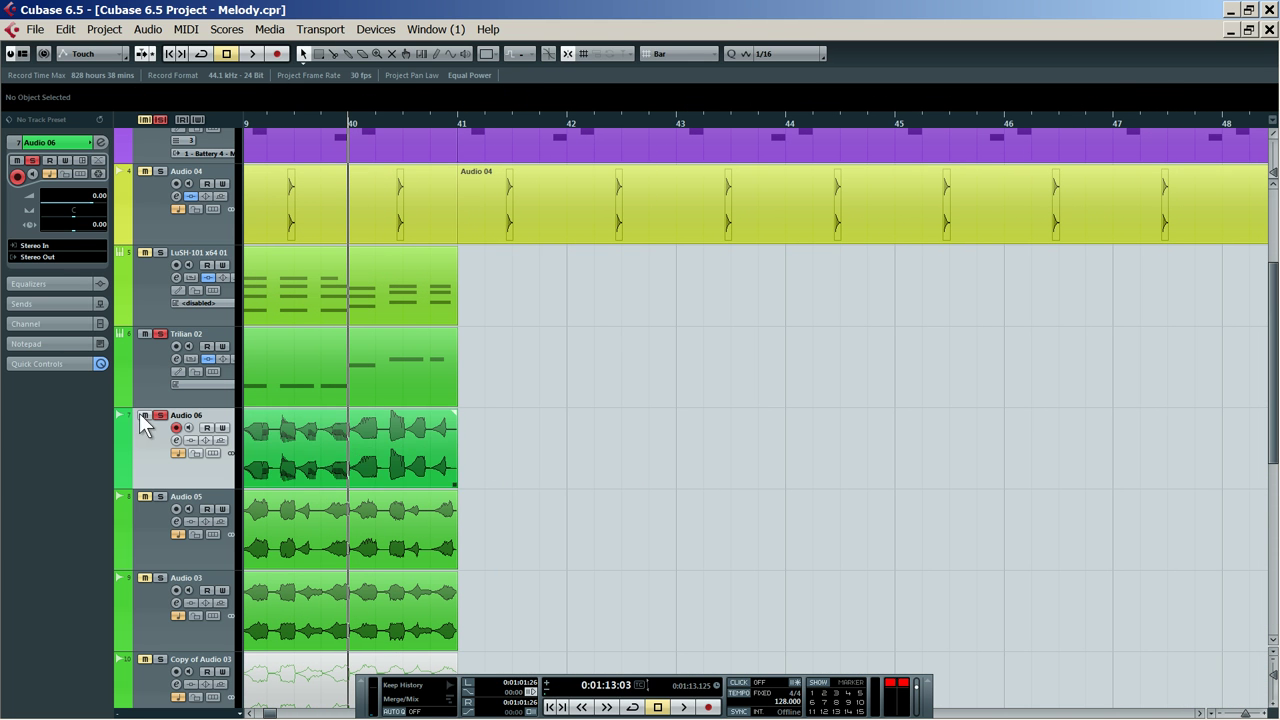
left_click(455, 413)
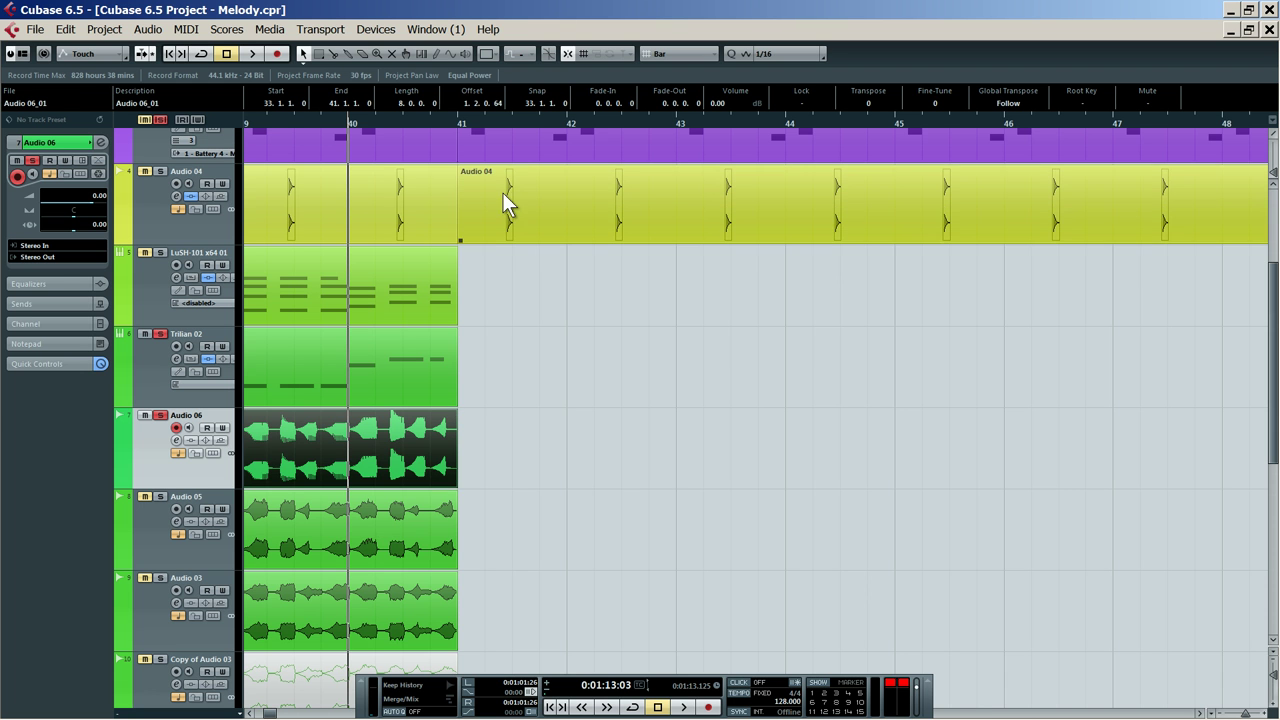
Colour the Audio 06 track amber and deselect its event
left_click_drag(537, 115, 294, 179)
left_click(126, 450)
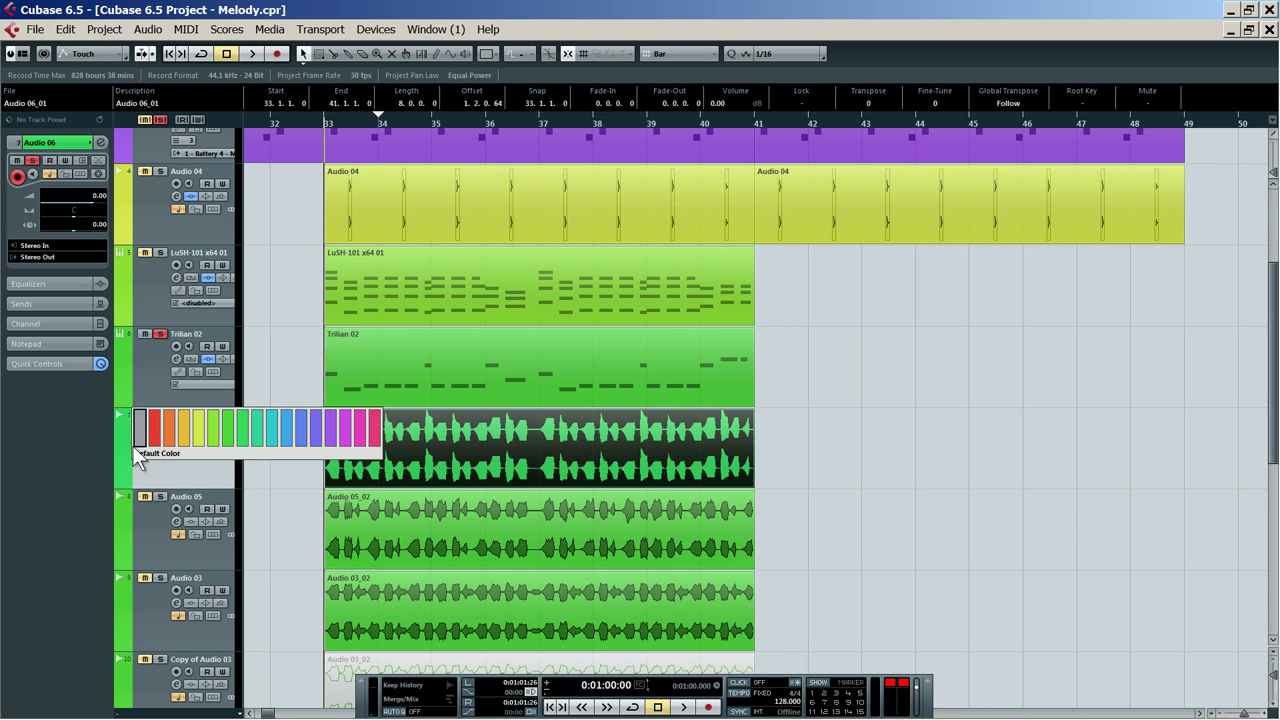
left_click(186, 430)
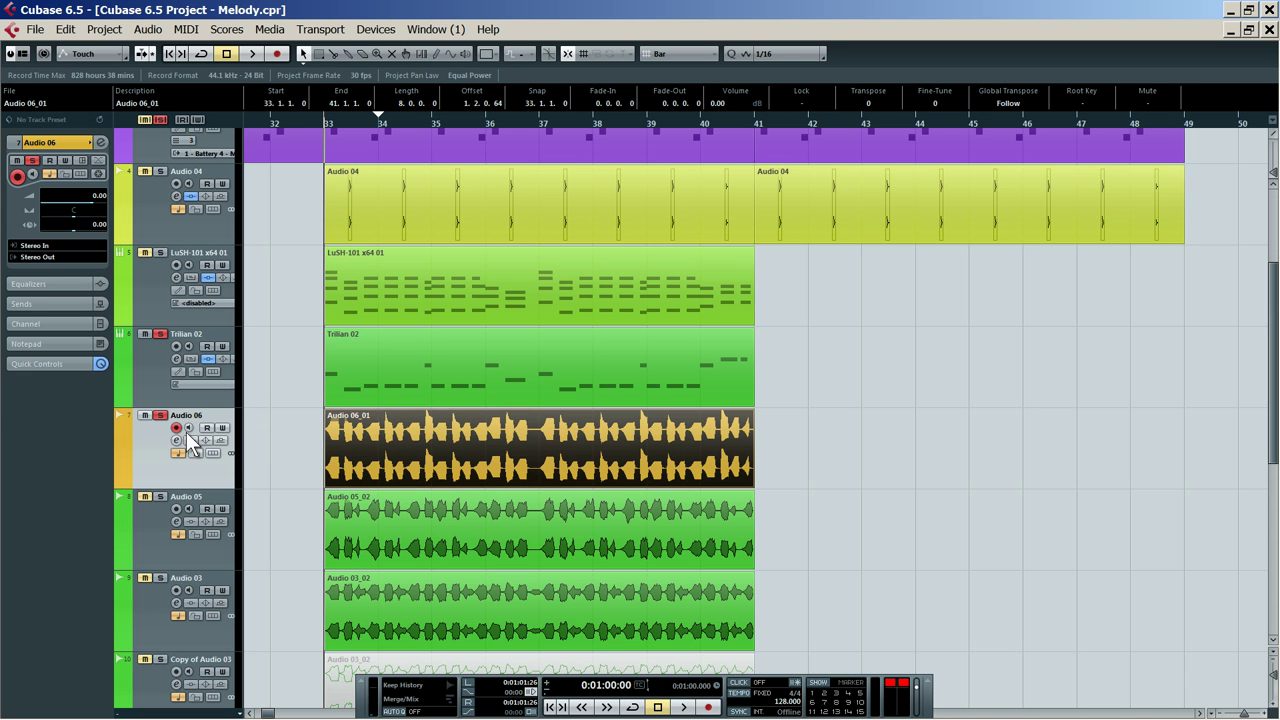
left_click(855, 422)
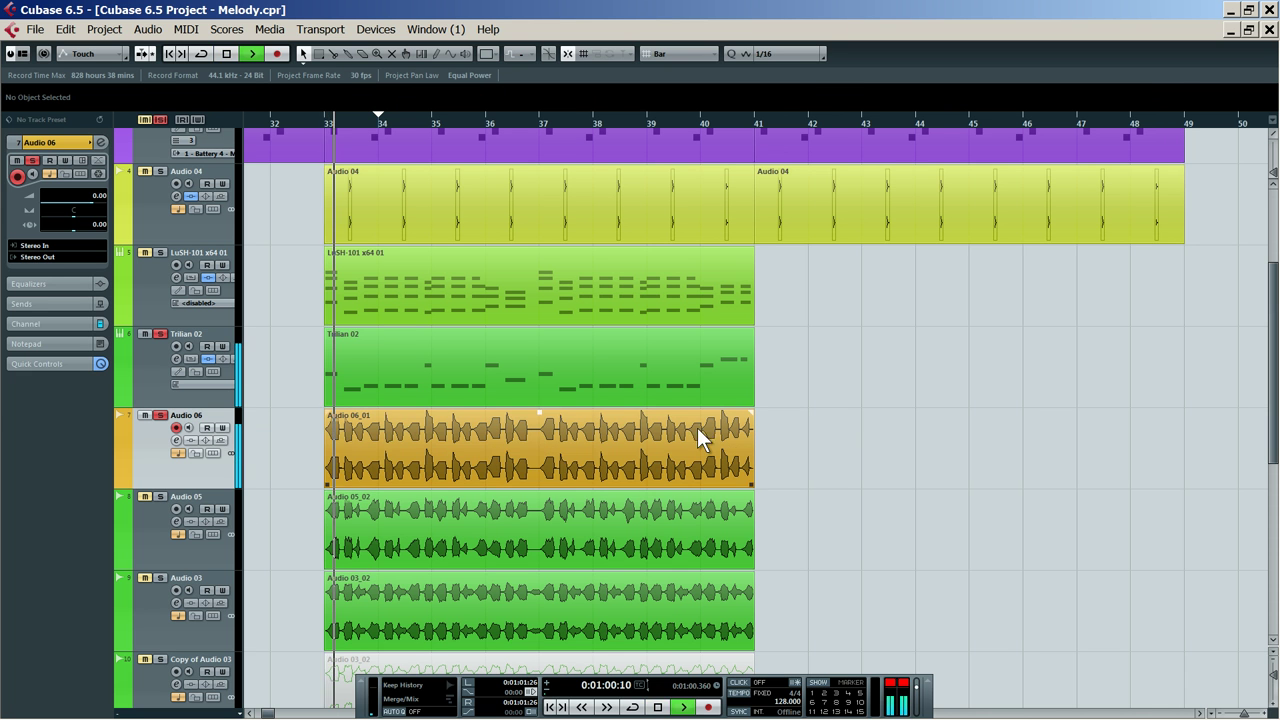
Mute the Trilian 02 track, clear the solos and play the recorded Audio 06 bass with the other layers
key("space")
left_click(161, 386)
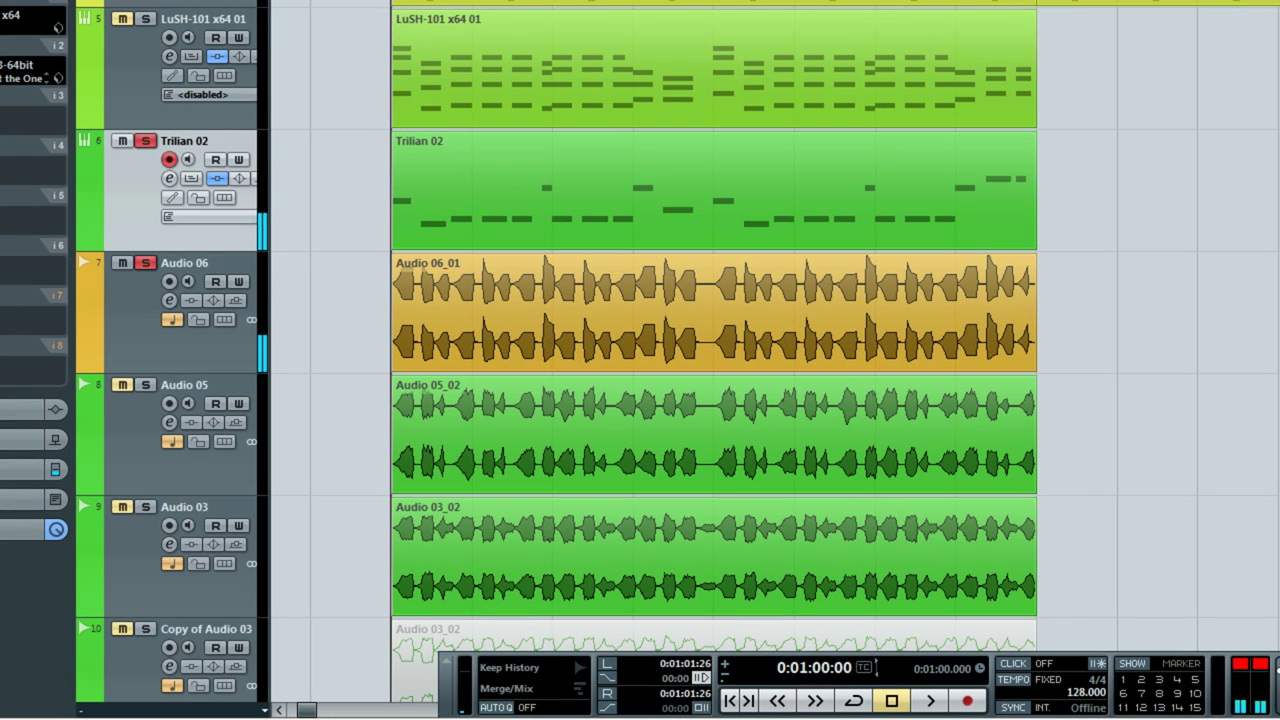
left_click(122, 141)
key("space")
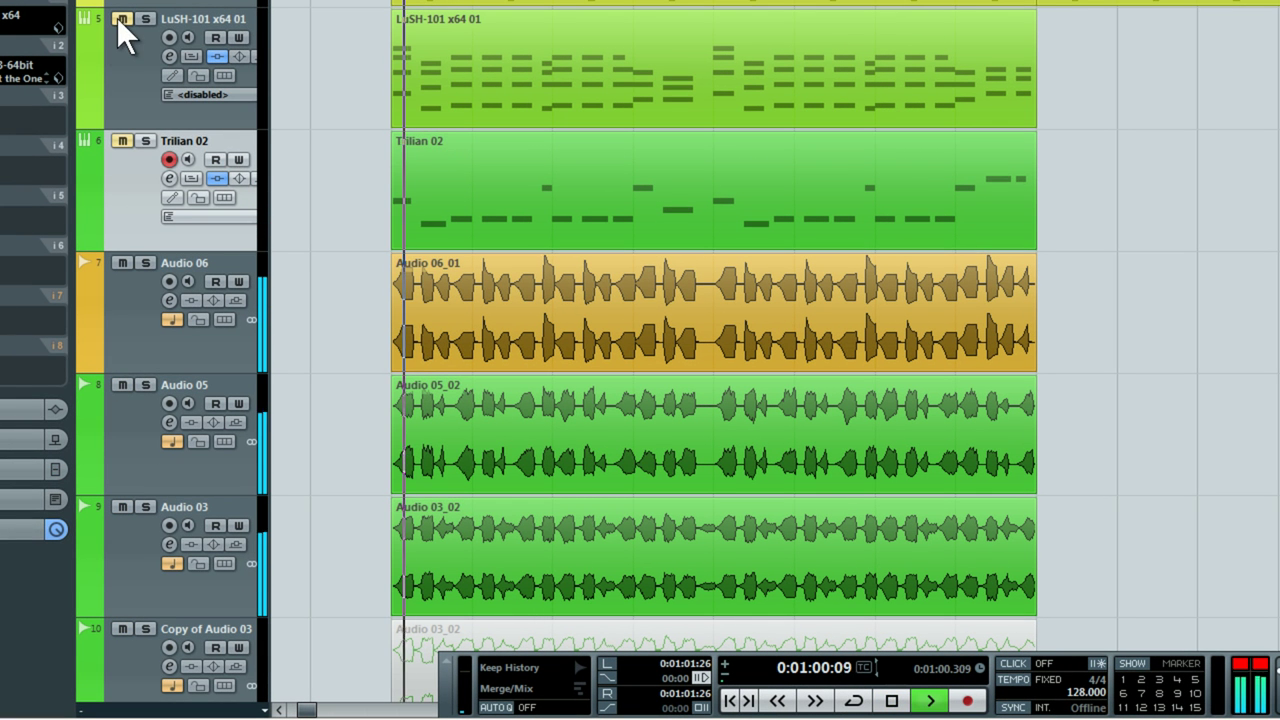
Solo the LuSH-101 track, stop playback and replace its instrument with Omnisphere
left_click(143, 82)
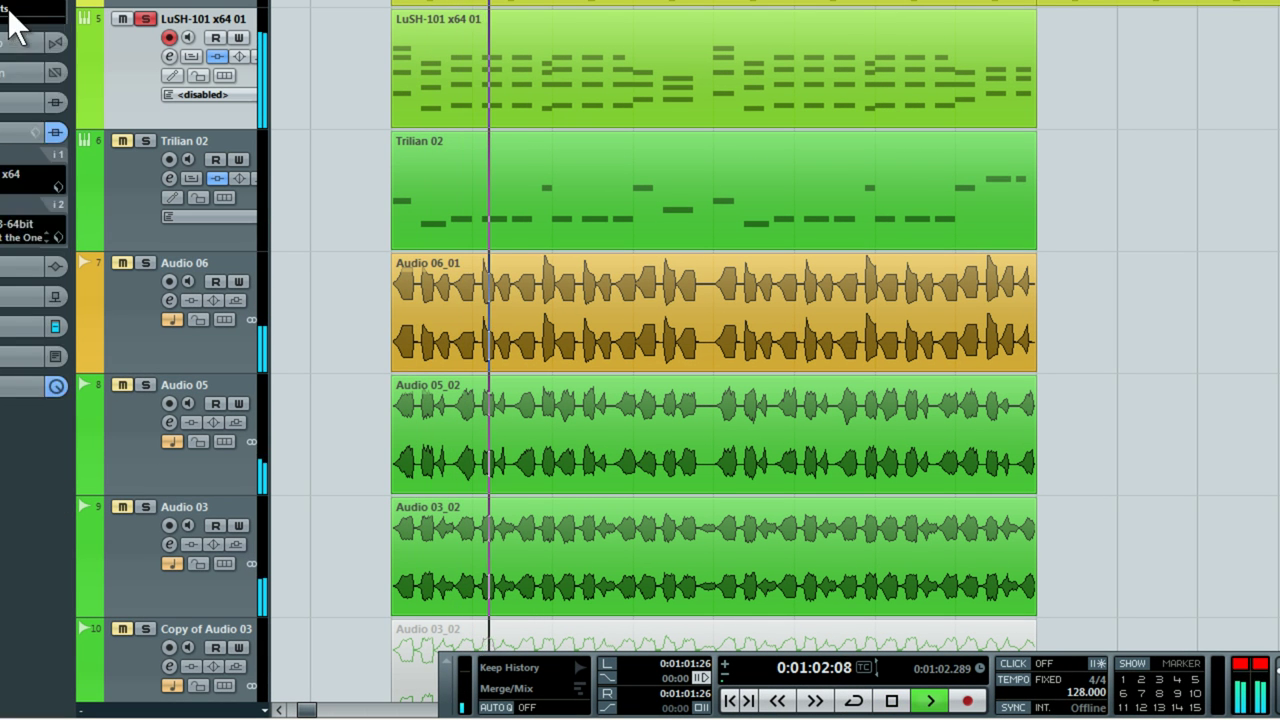
key("space")
left_click(6, 45)
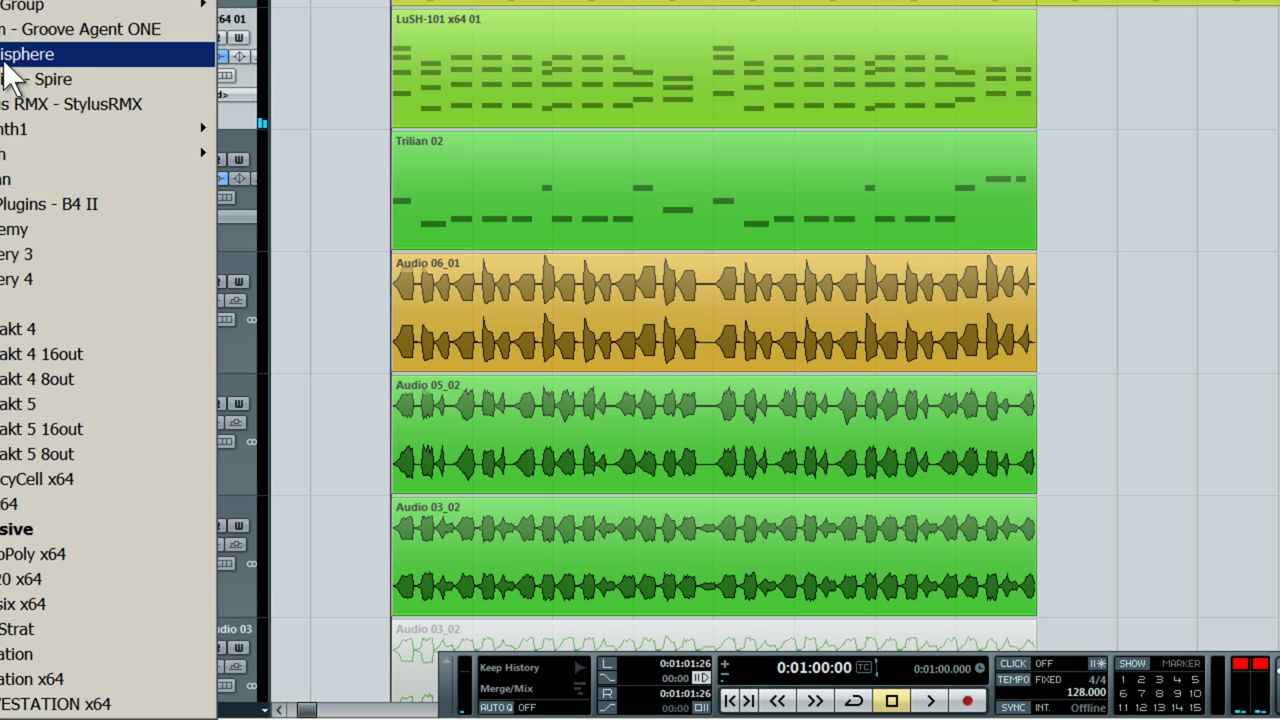
left_click(4, 60)
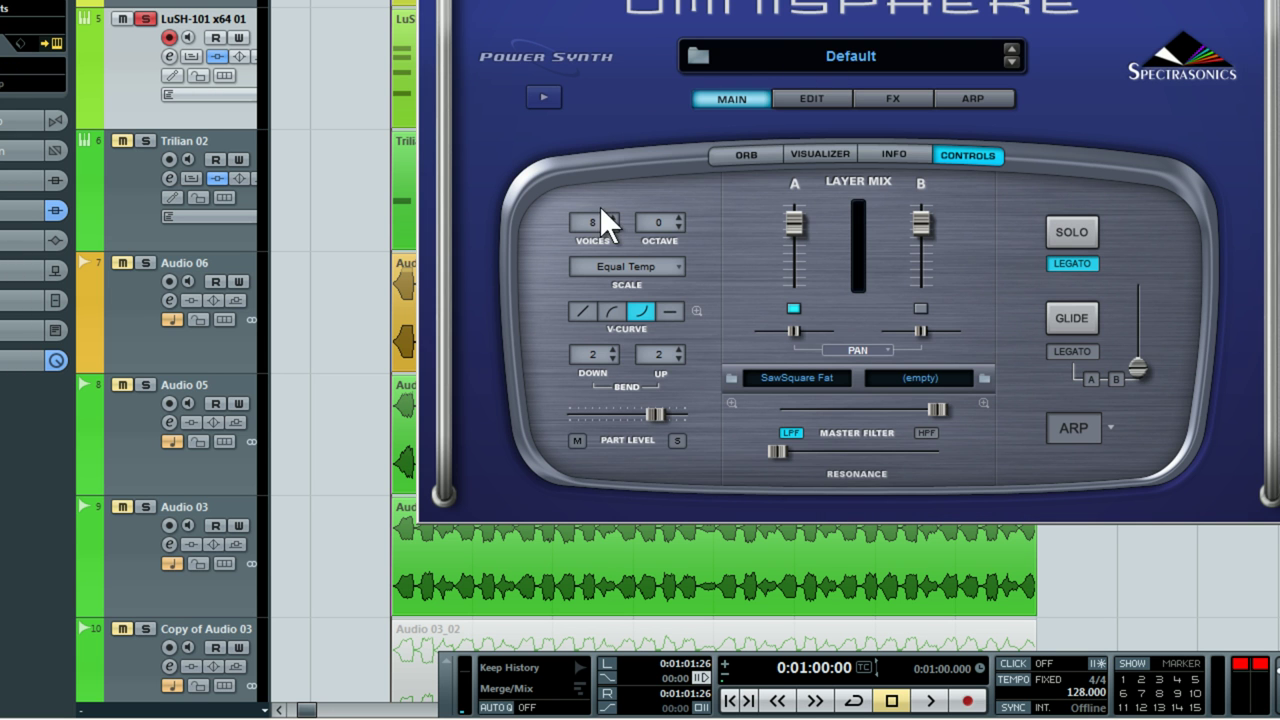
Filter the Omnisphere patch browser to the Synth Poly category
scroll(564, 184, "down", 5)
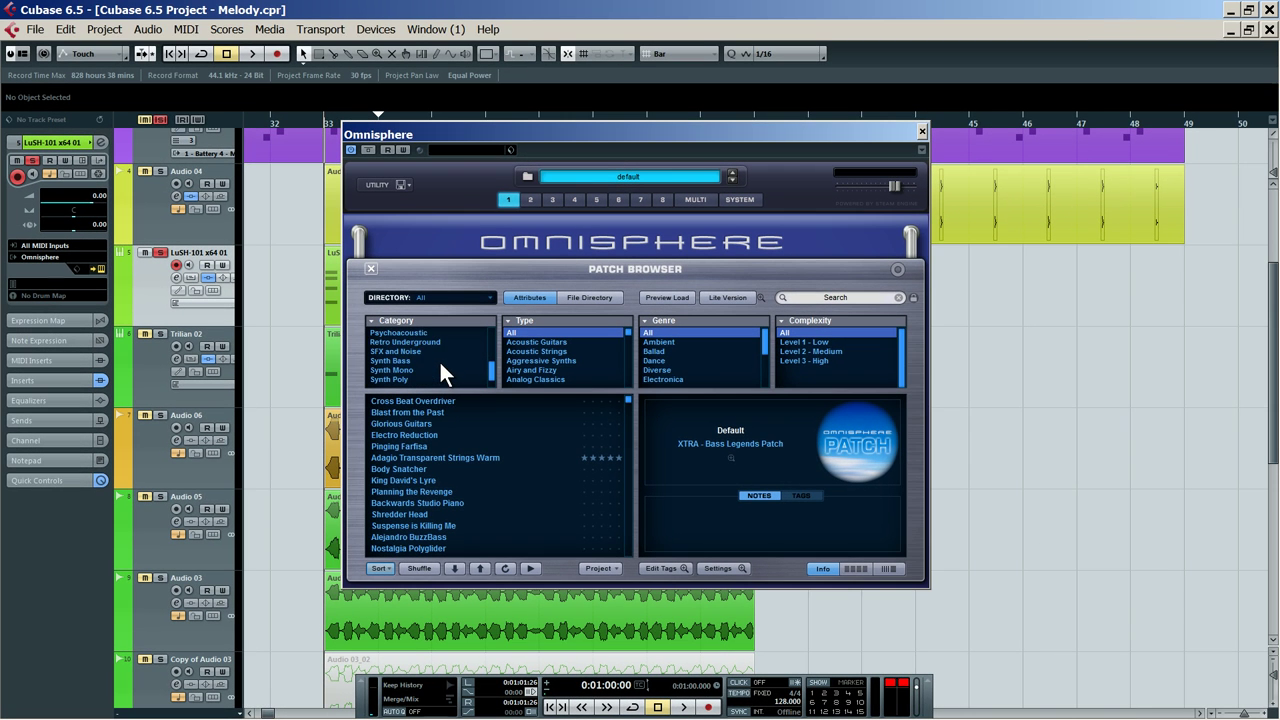
scroll(439, 359, "down", 1)
left_click(405, 351)
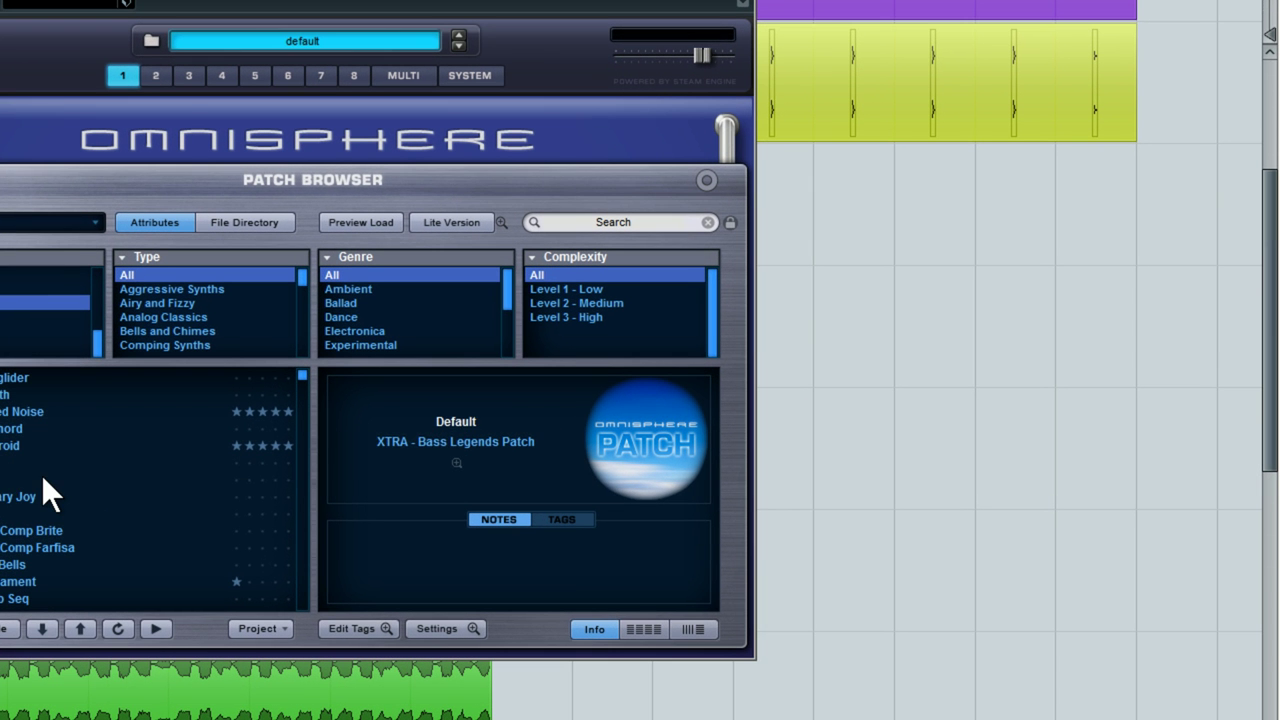
Audition the Elka Glide '75, High Priestess and Prince Combo Comp Farfisa patches, lowering Omnisphere's master level
left_click(451, 469)
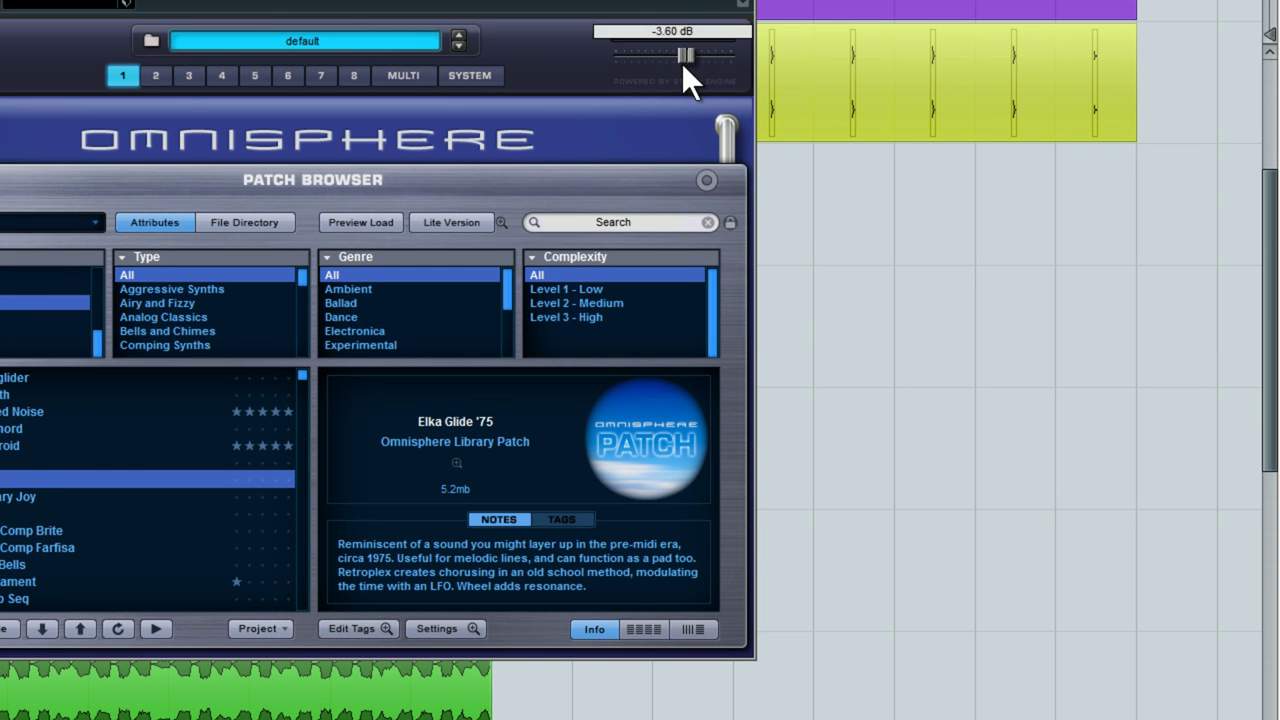
left_click_drag(684, 66, 678, 67)
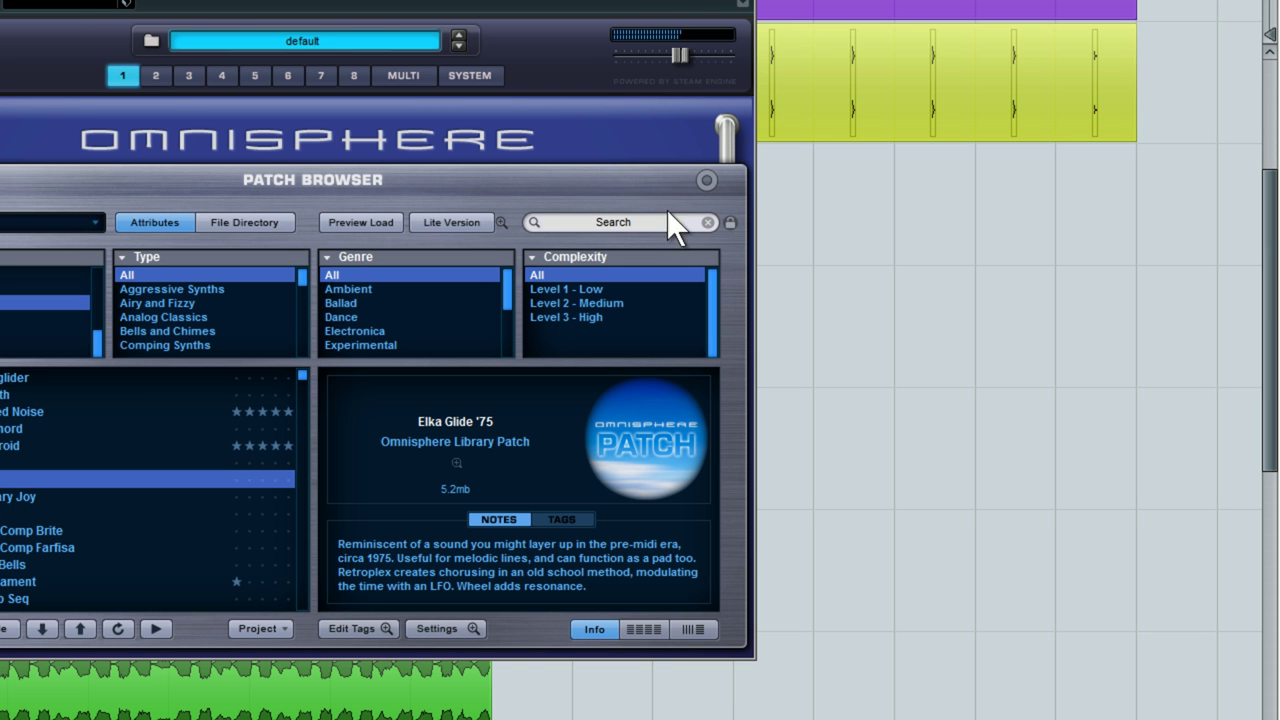
left_click(148, 514)
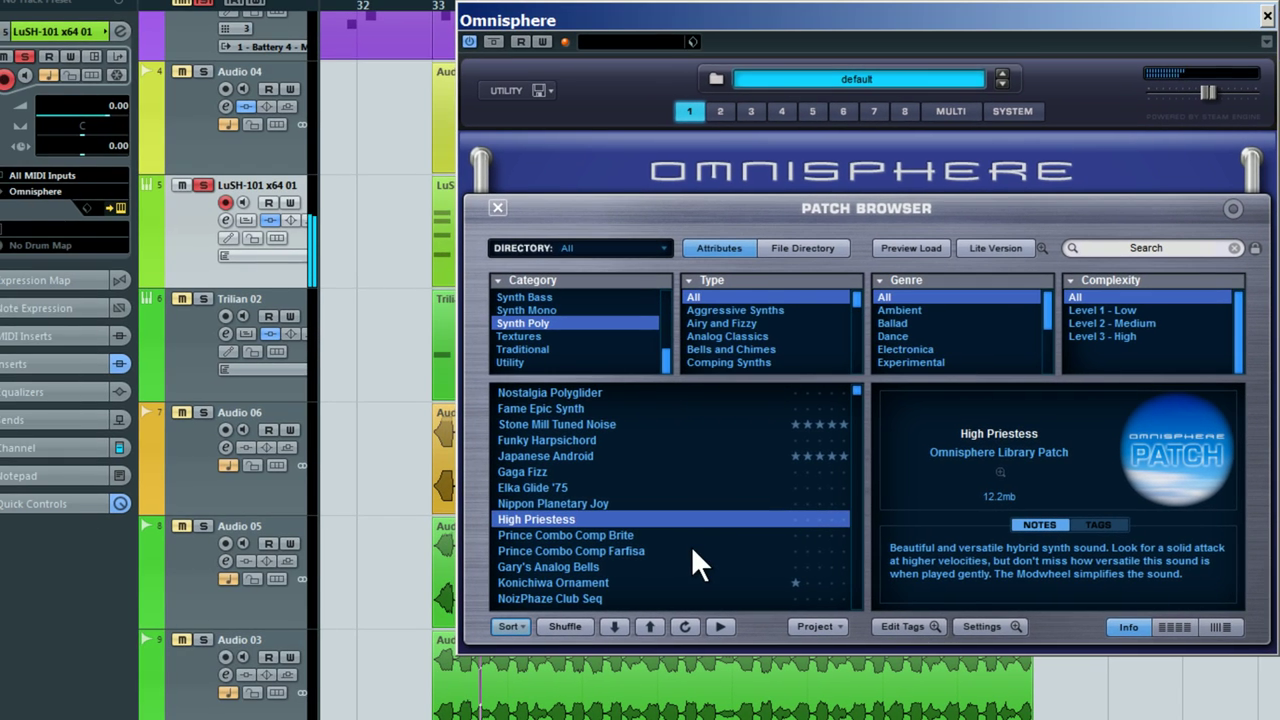
left_click(693, 550)
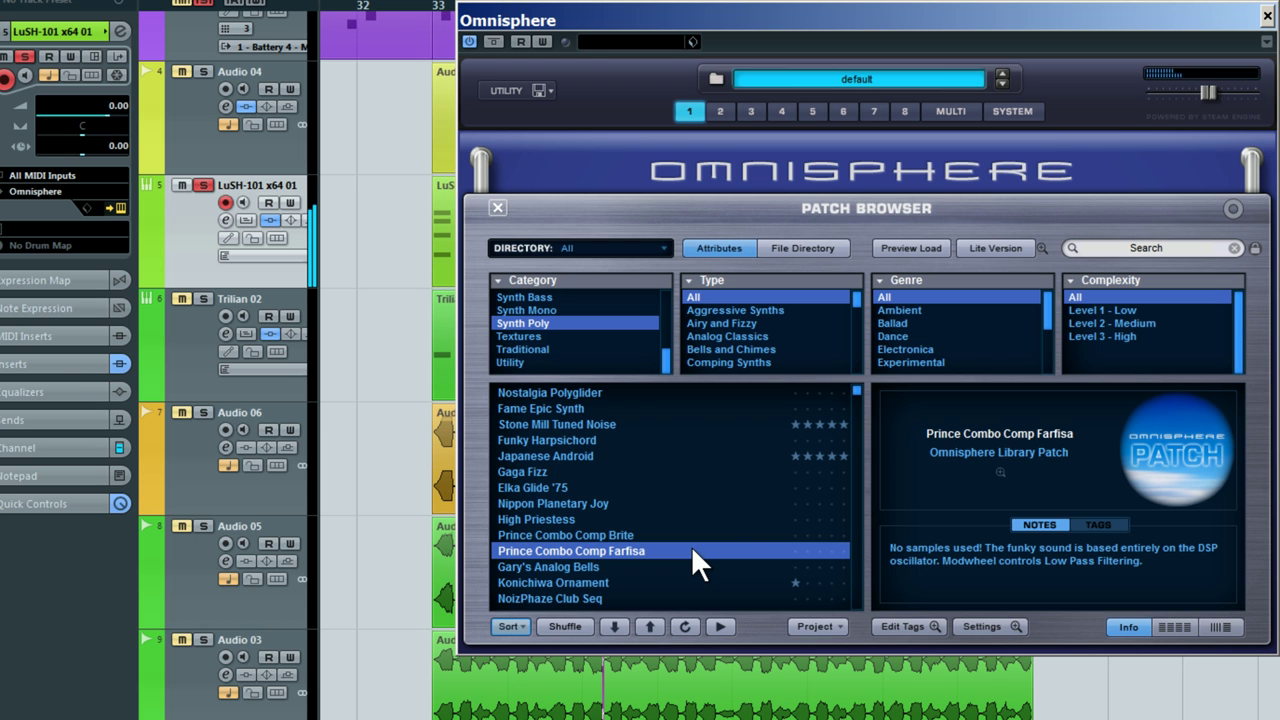
Examine the low-cut band of the FabFilter Pro-Q inserted on the LuSH-101 track during playback
left_click(62, 358)
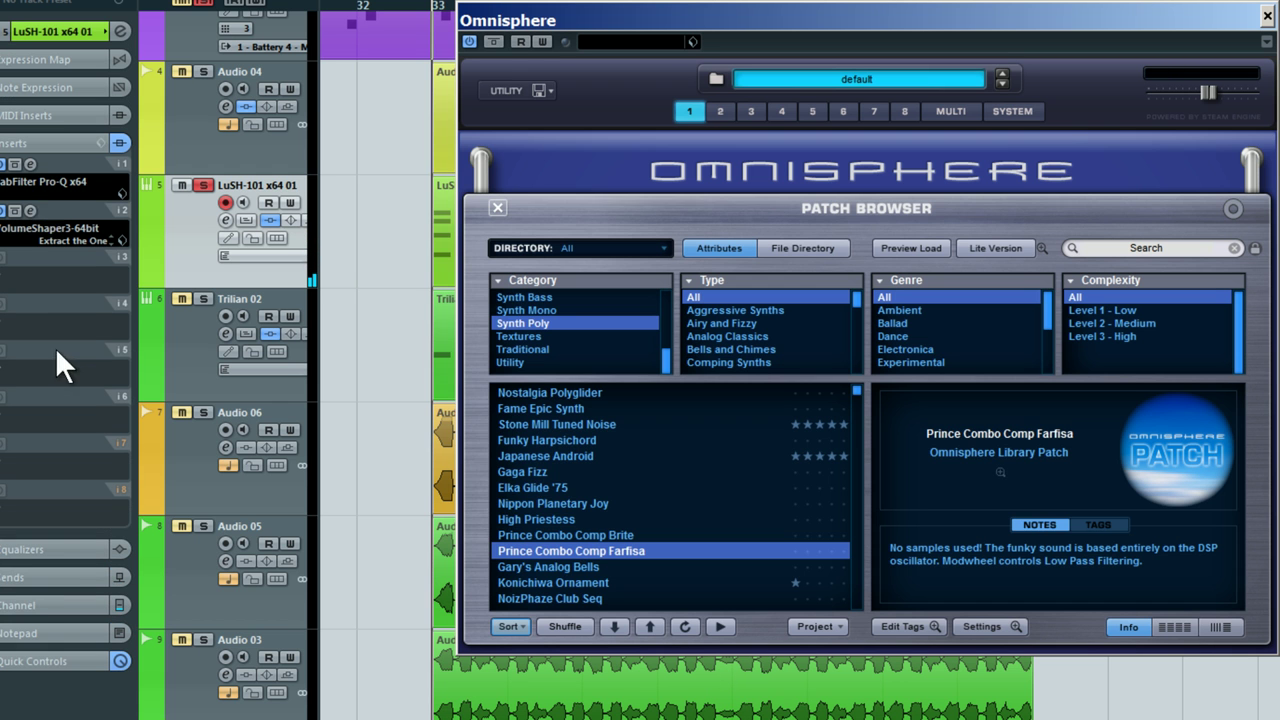
left_click(32, 163)
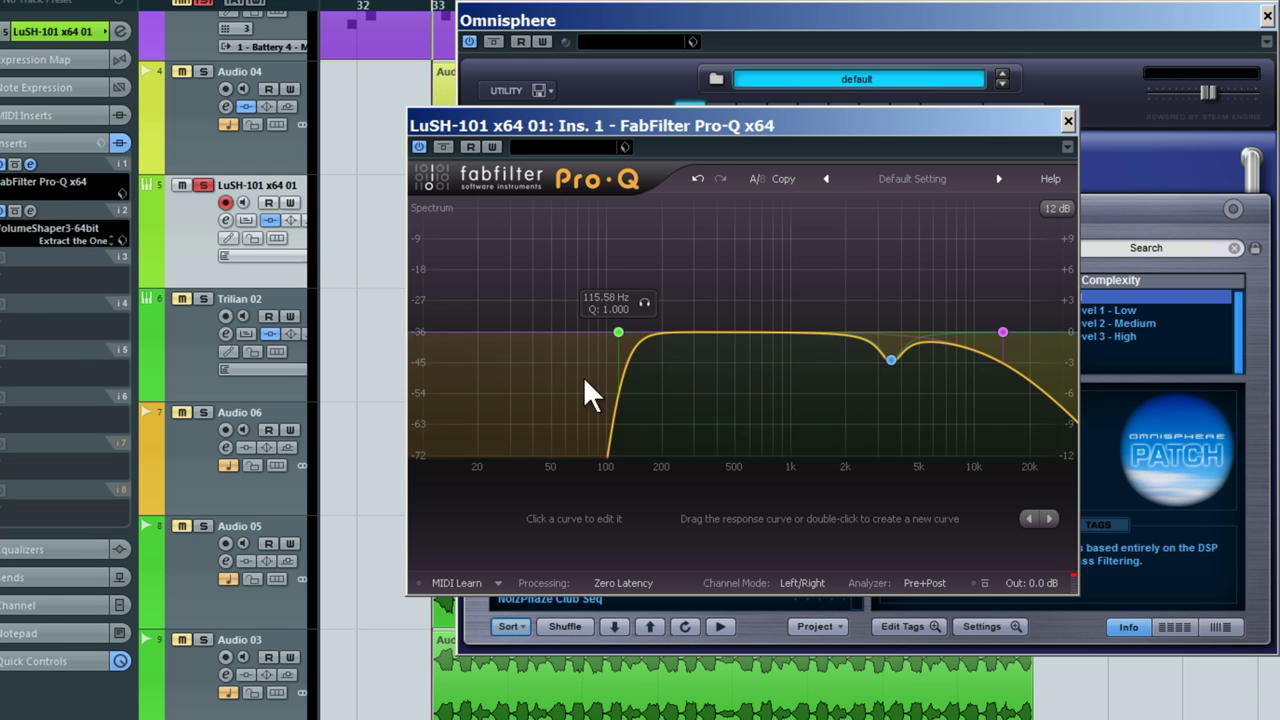
left_click(618, 332)
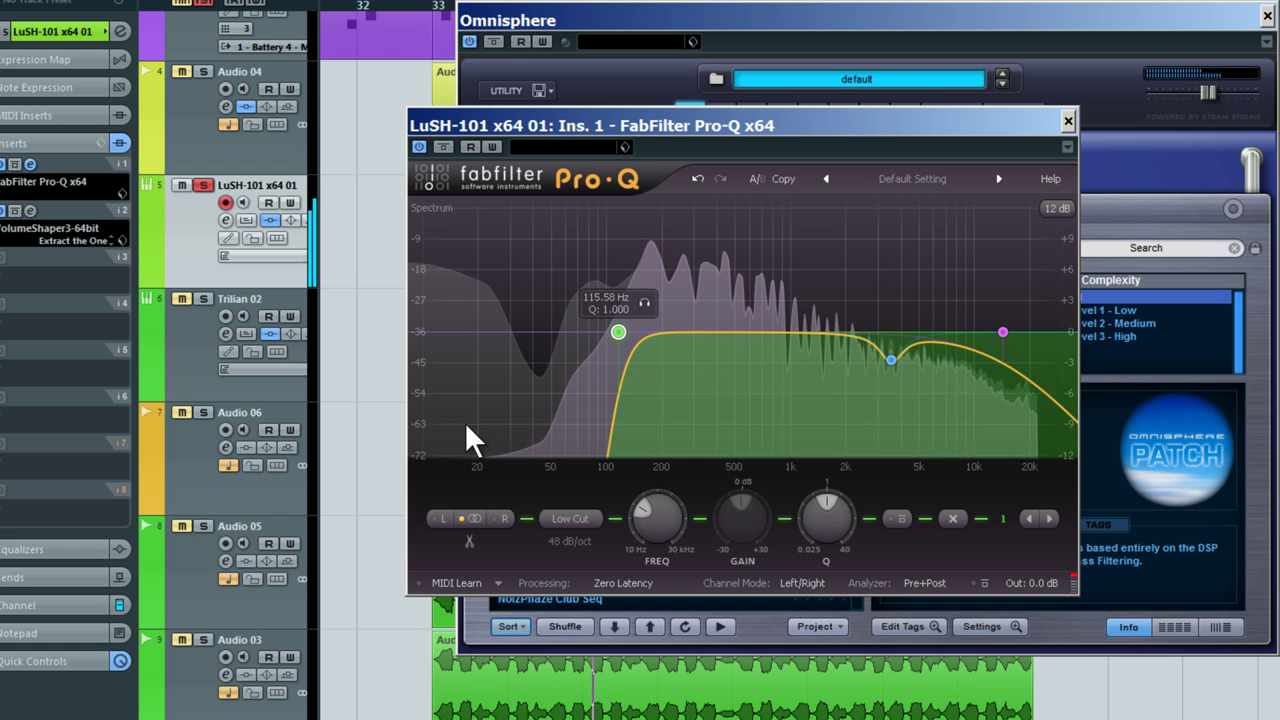
left_click(1068, 121)
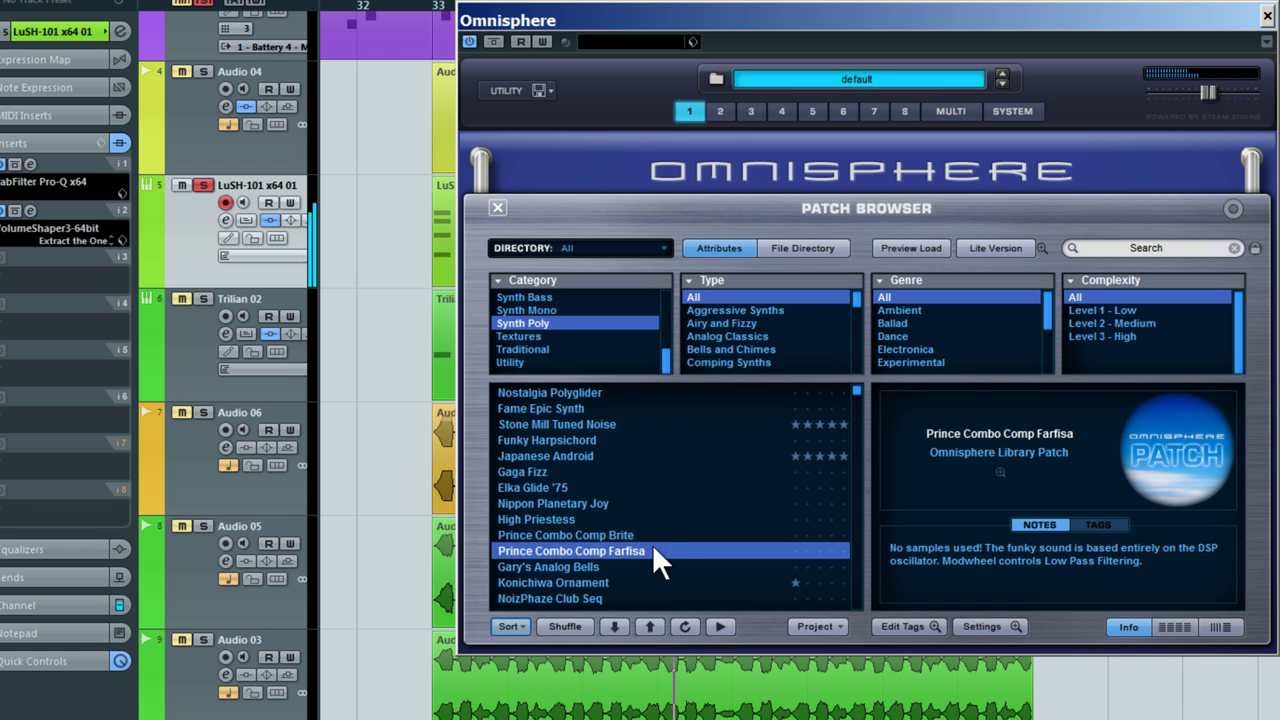
Load the Gary's Analog Bells patch and leave the patch browser
left_click(640, 566)
scroll(675, 528, "down", 1)
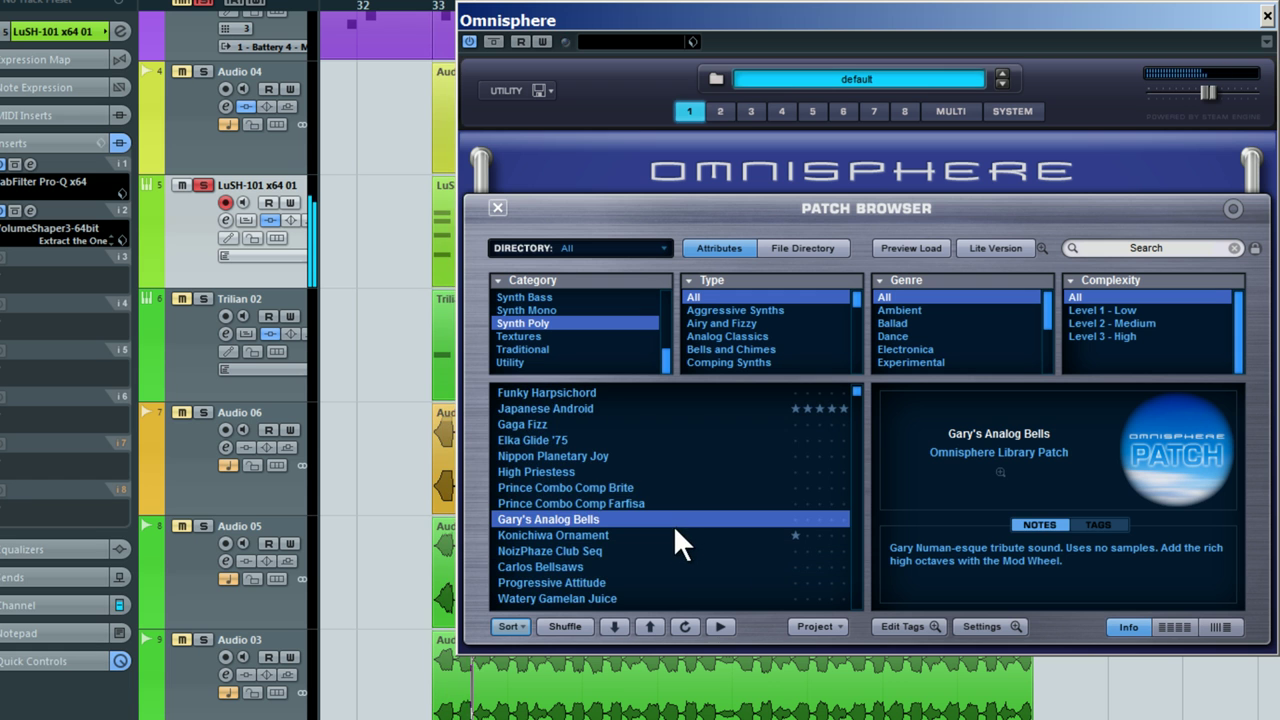
left_click(497, 209)
Examine the patch's edit settings for layers A and B and its layer and common effects, and close Omnisphere
left_click(855, 258)
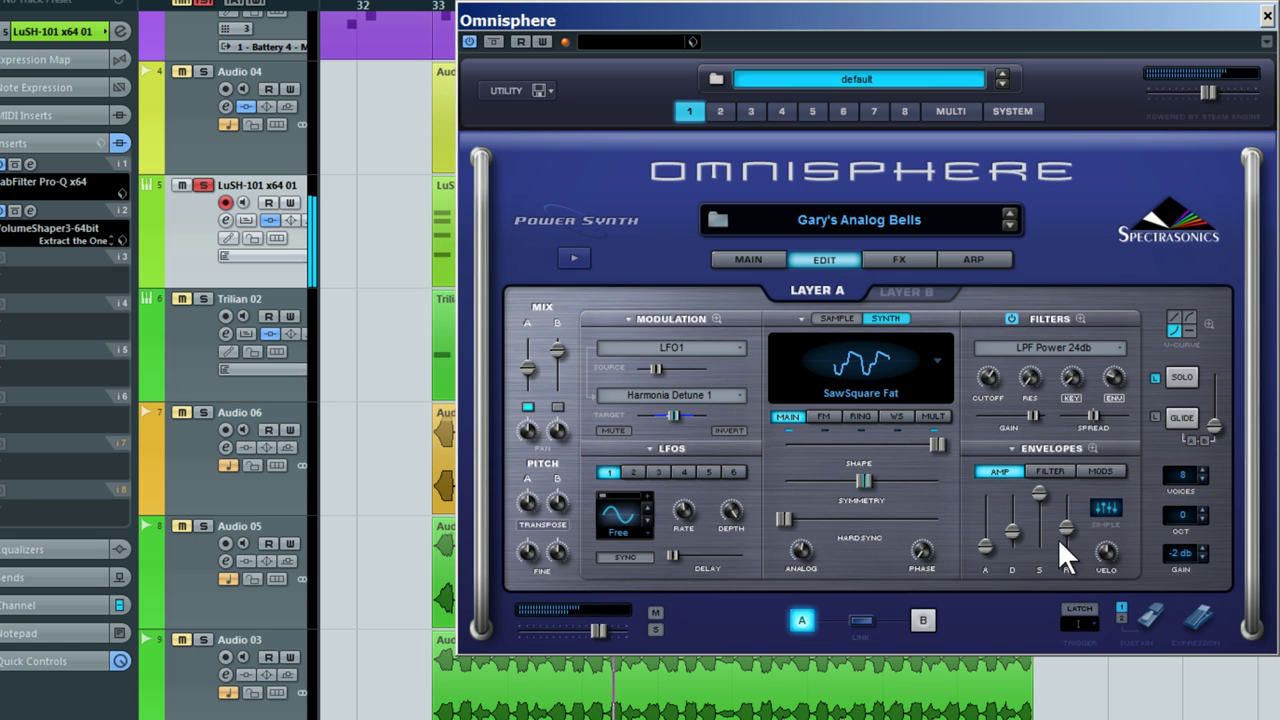
left_click(922, 620)
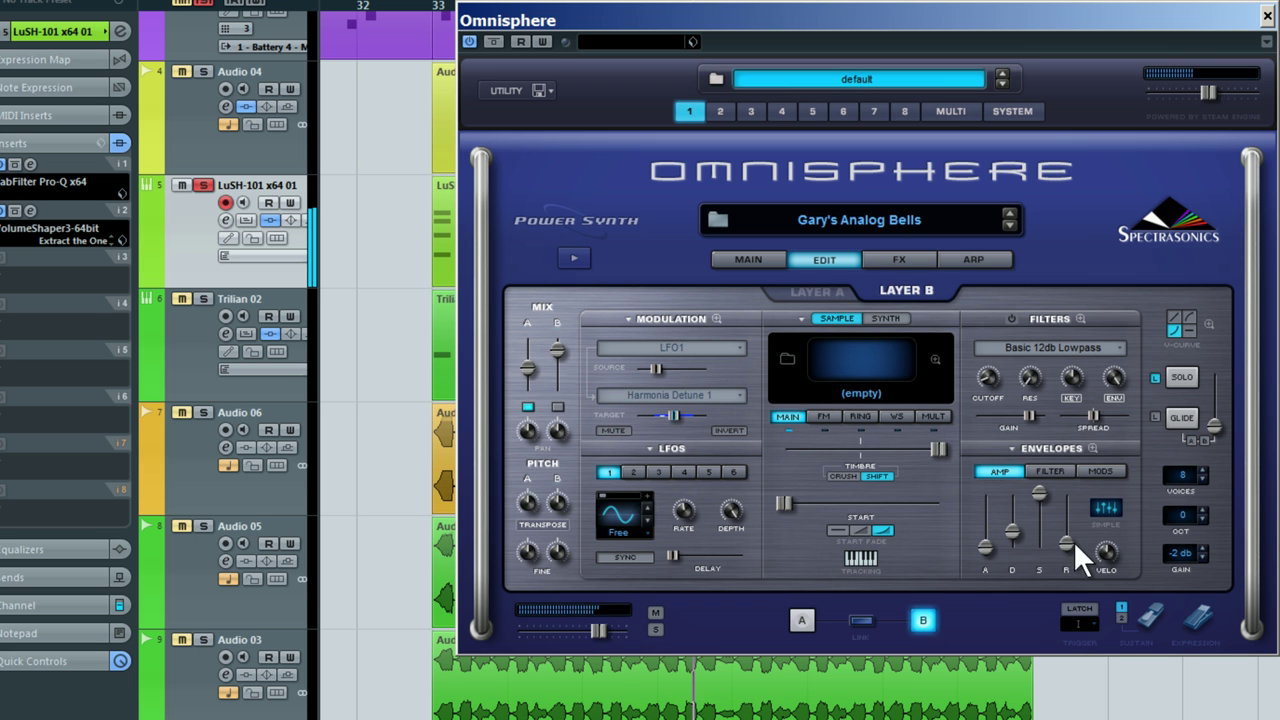
left_click(888, 261)
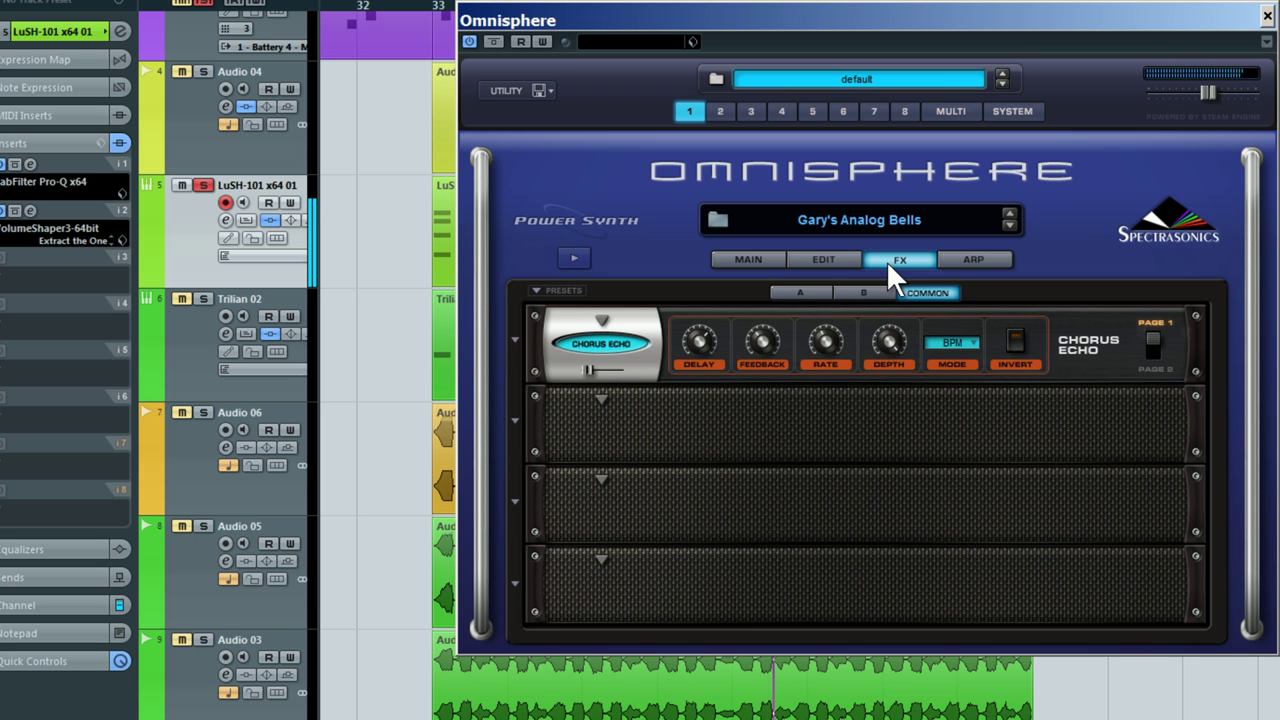
left_click(865, 292)
left_click(797, 290)
left_click(921, 291)
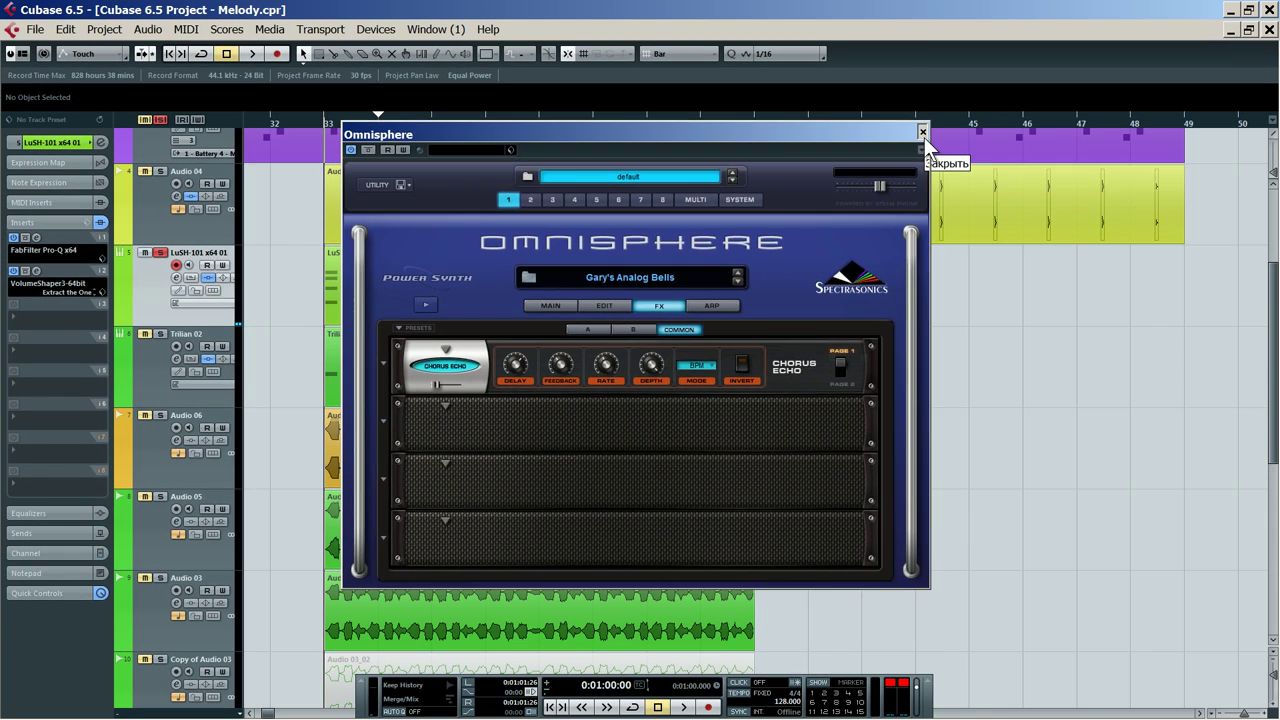
left_click(1267, 16)
Add one audio track directly below the LuSH-101 track
right_click(120, 322)
mouse_move(410, 318)
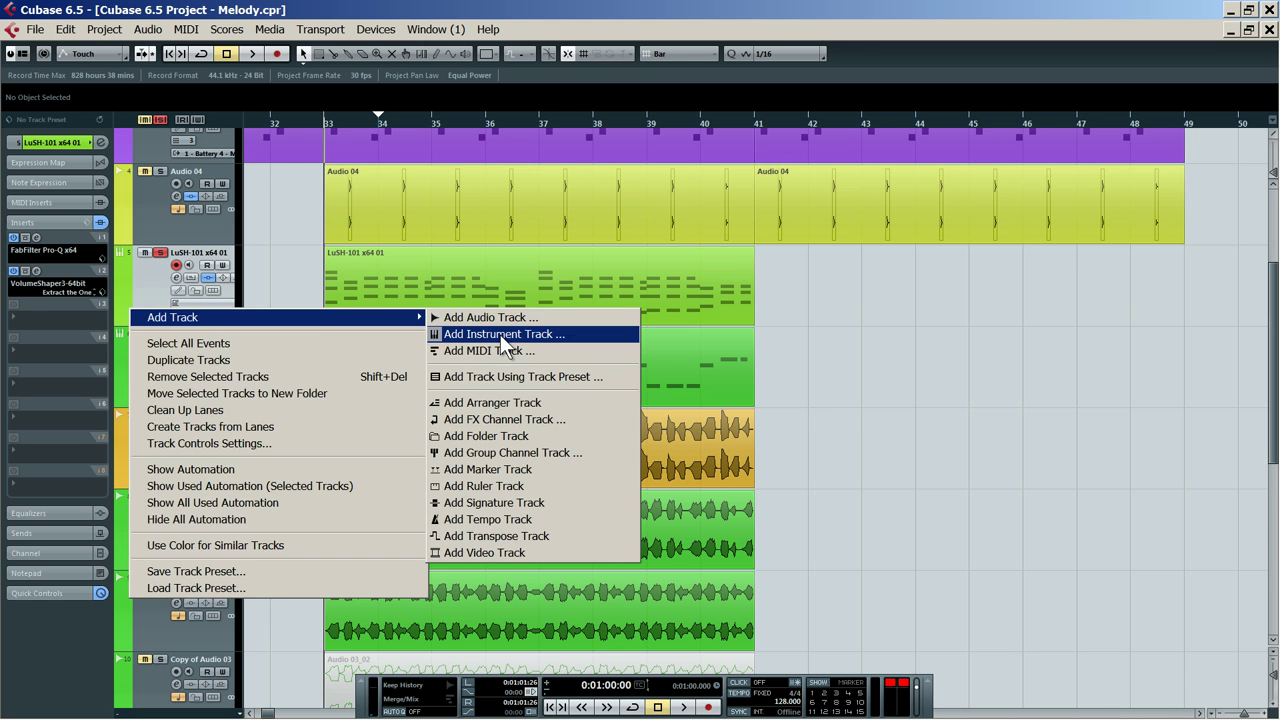
left_click(516, 320)
left_click(770, 396)
Insert Decimort between Pro-Q and VolumeShaper3 on the LuSH-101 track and load its 16bit 8kHz preset during playback
key("space")
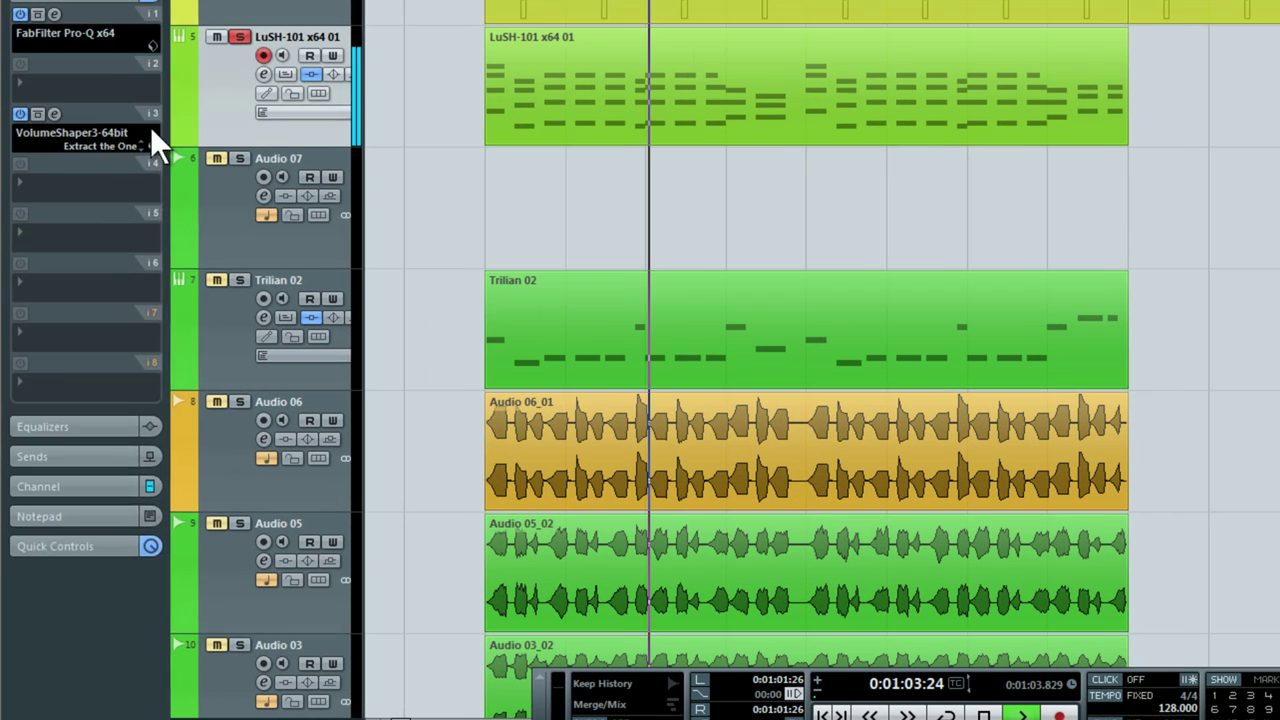
left_click(78, 283)
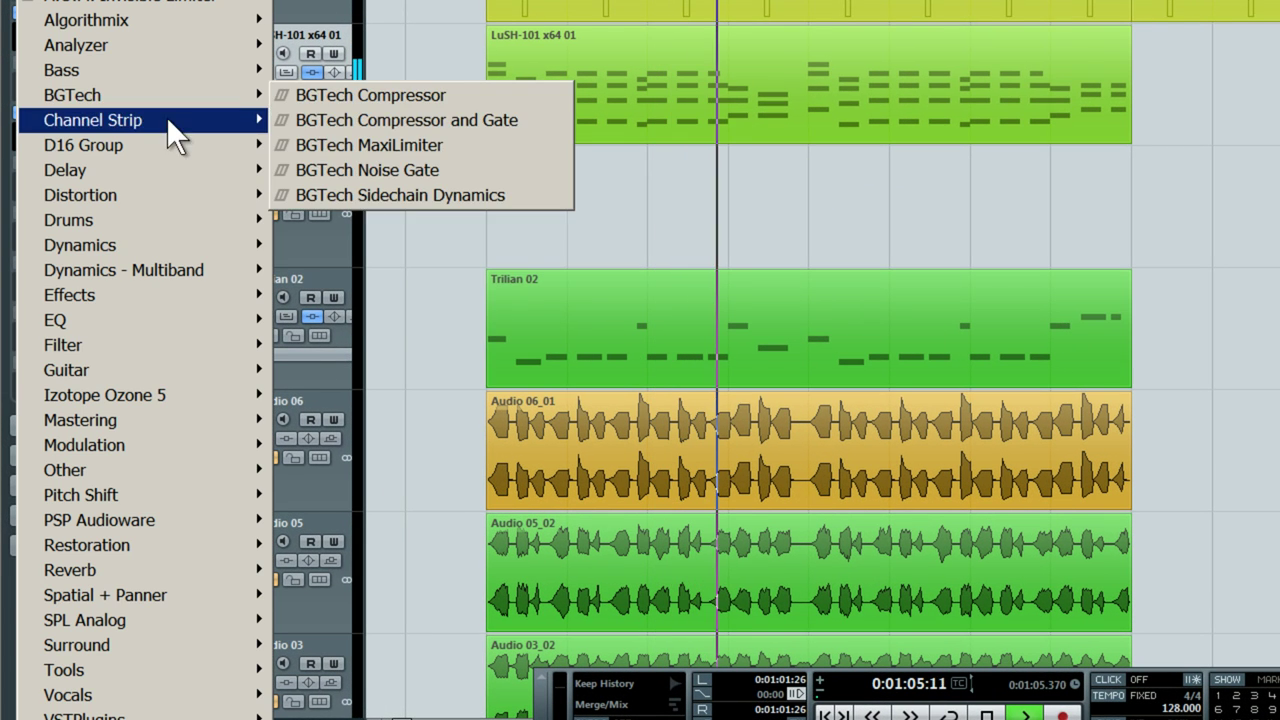
mouse_move(178, 147)
left_click(276, 148)
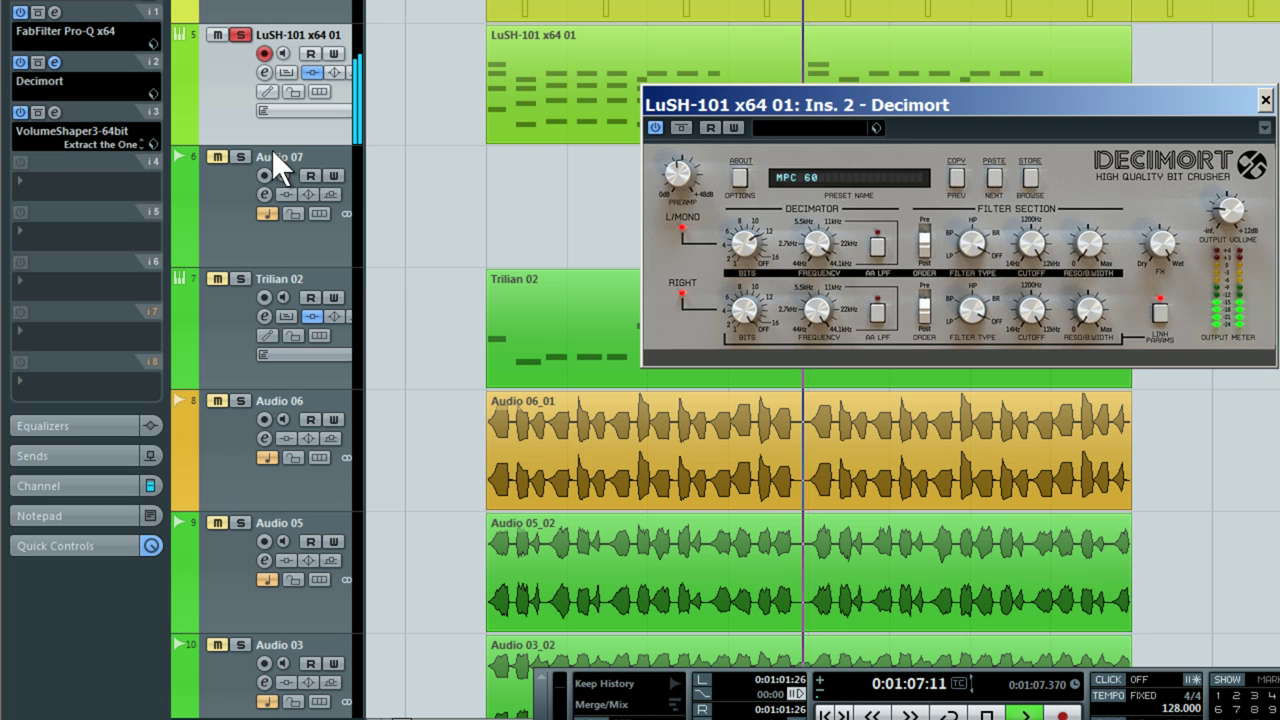
mouse_move(976, 230)
left_mouse_down()
mouse_move(968, 364)
mouse_move(975, 227)
left_mouse_up()
left_click(993, 183)
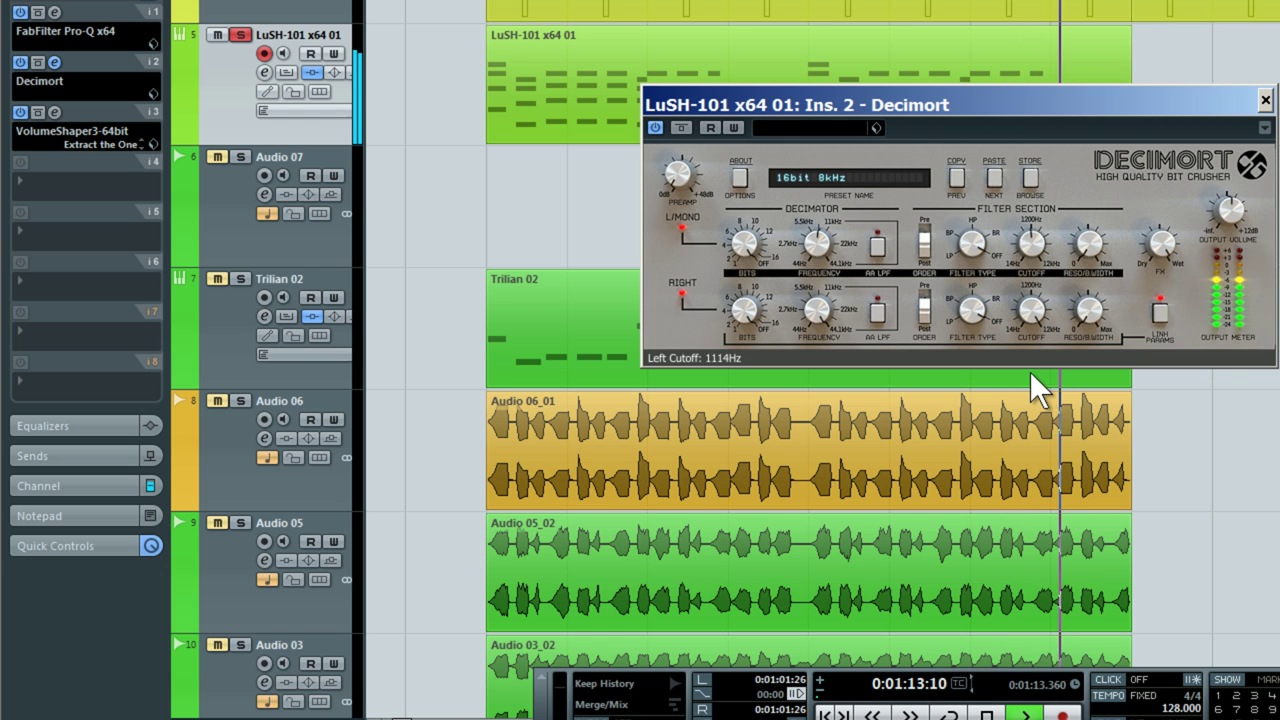
Try Decimort on the LuSH-101 track at 11 bits and a higher decimator frequency of about 17.8 kHz during playback
left_click_drag(737, 255, 758, 181)
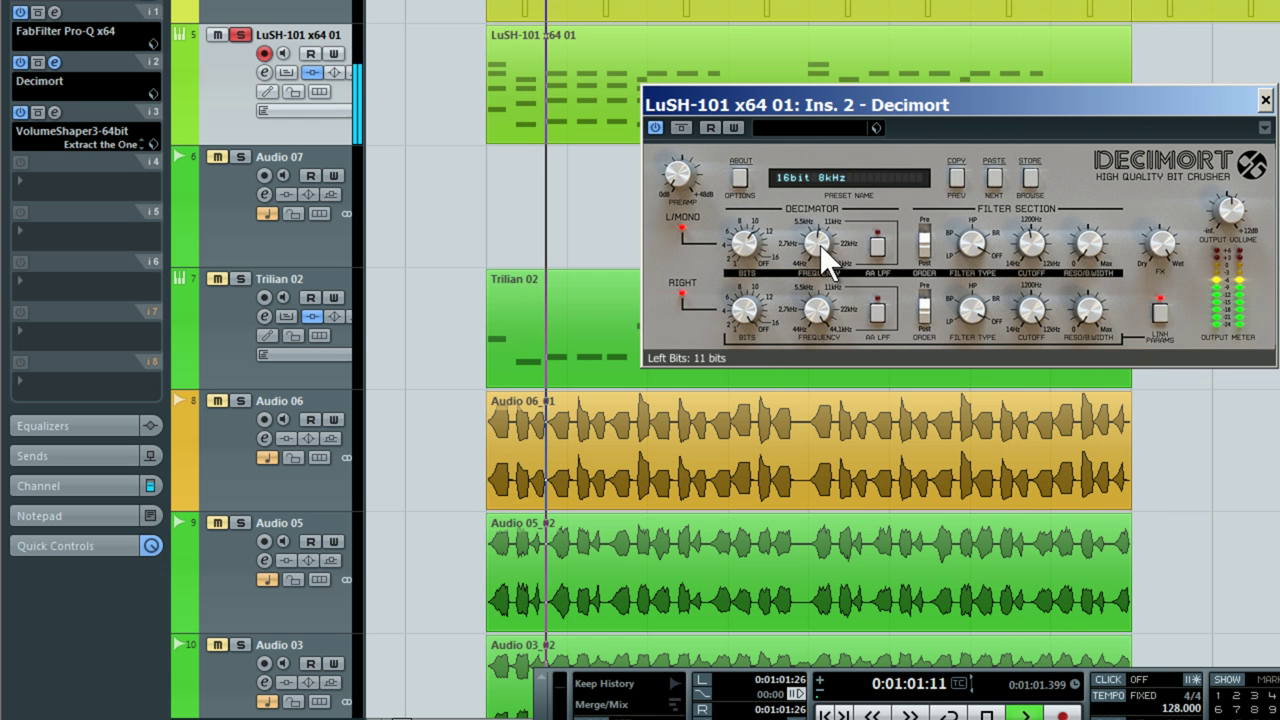
left_click_drag(820, 244, 848, 187)
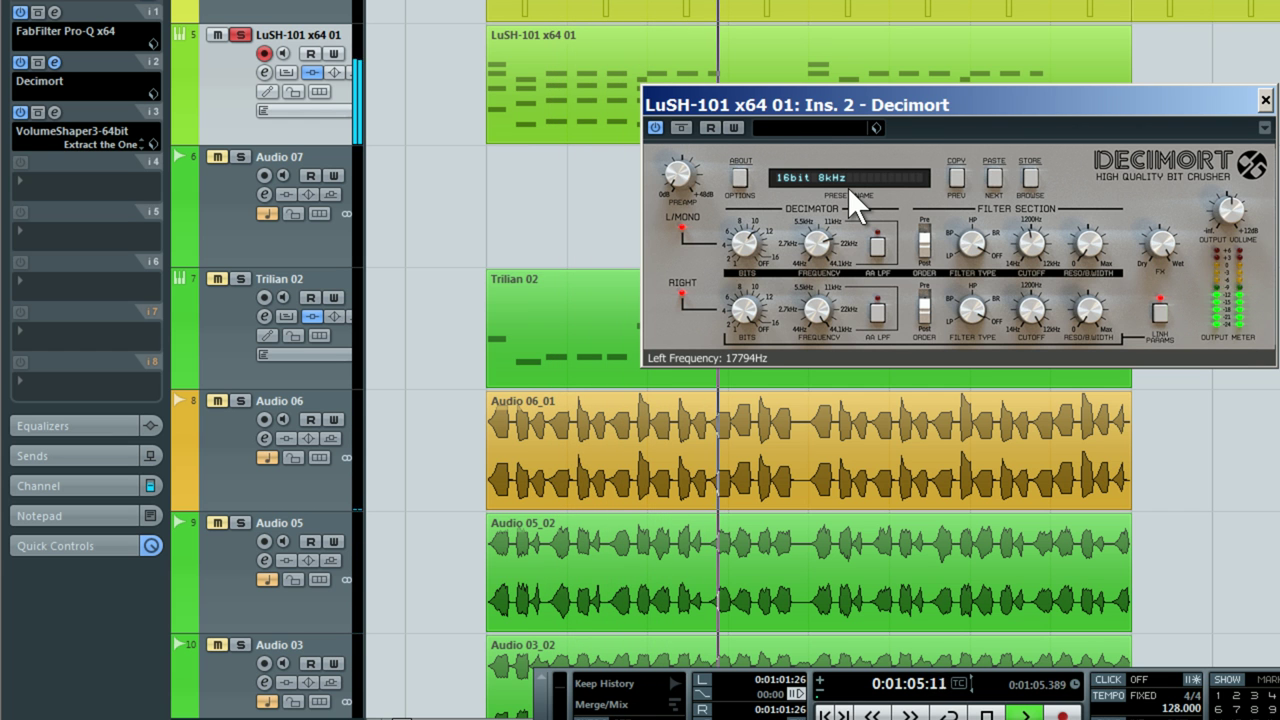
left_click_drag(825, 236, 821, 244)
key("s")
key("space")
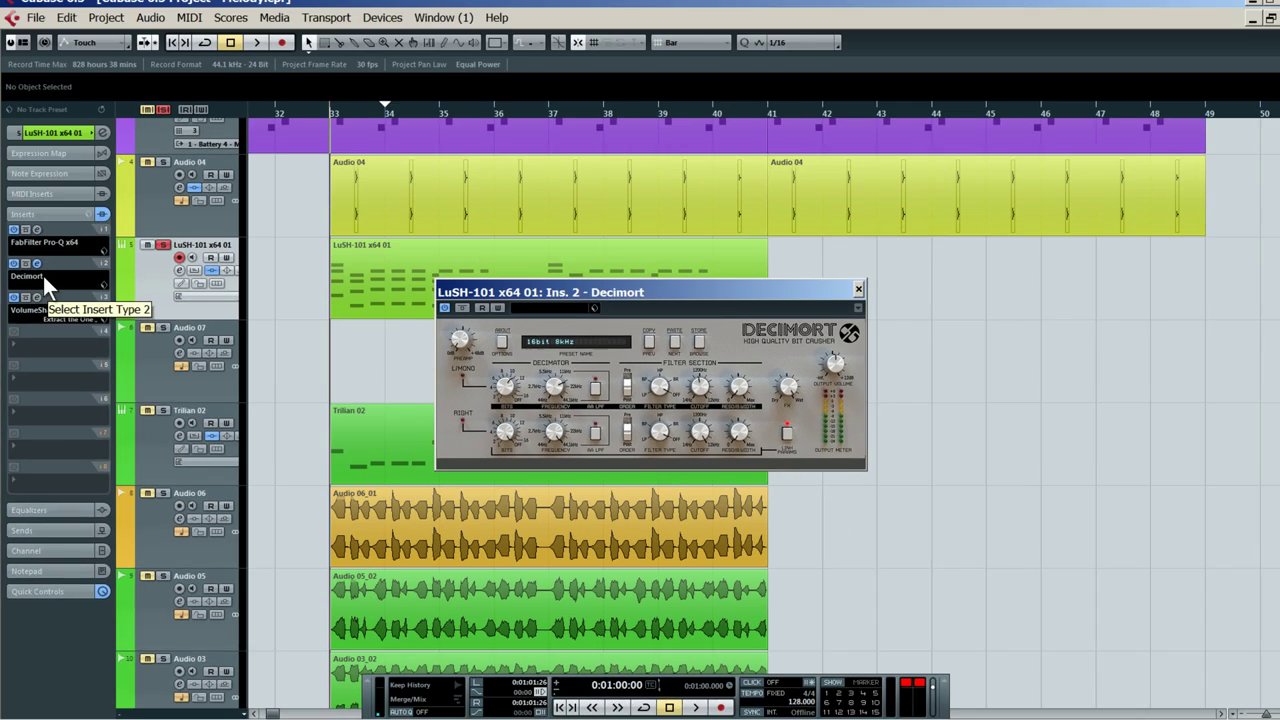
Remove Decimort from the LuSH-101 track's second insert slot, discard its changes, and play the section again
left_click(75, 80)
left_click(72, 185)
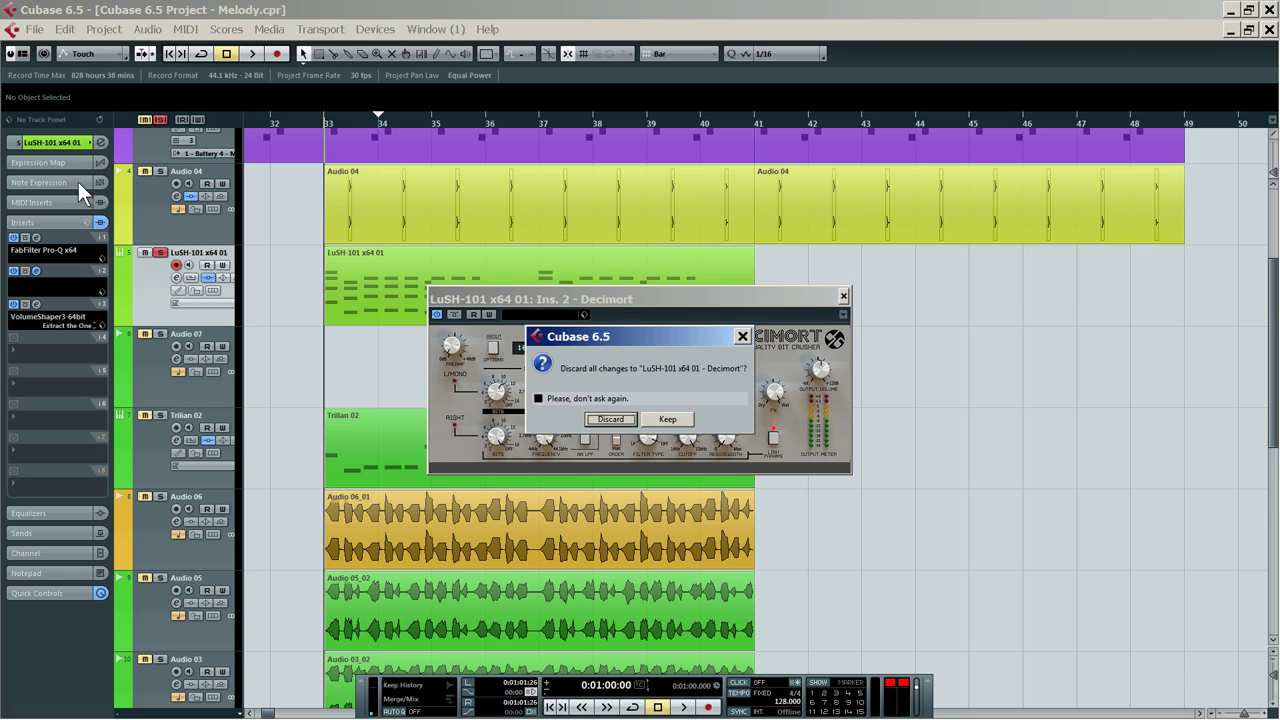
left_click(603, 415)
key("space")
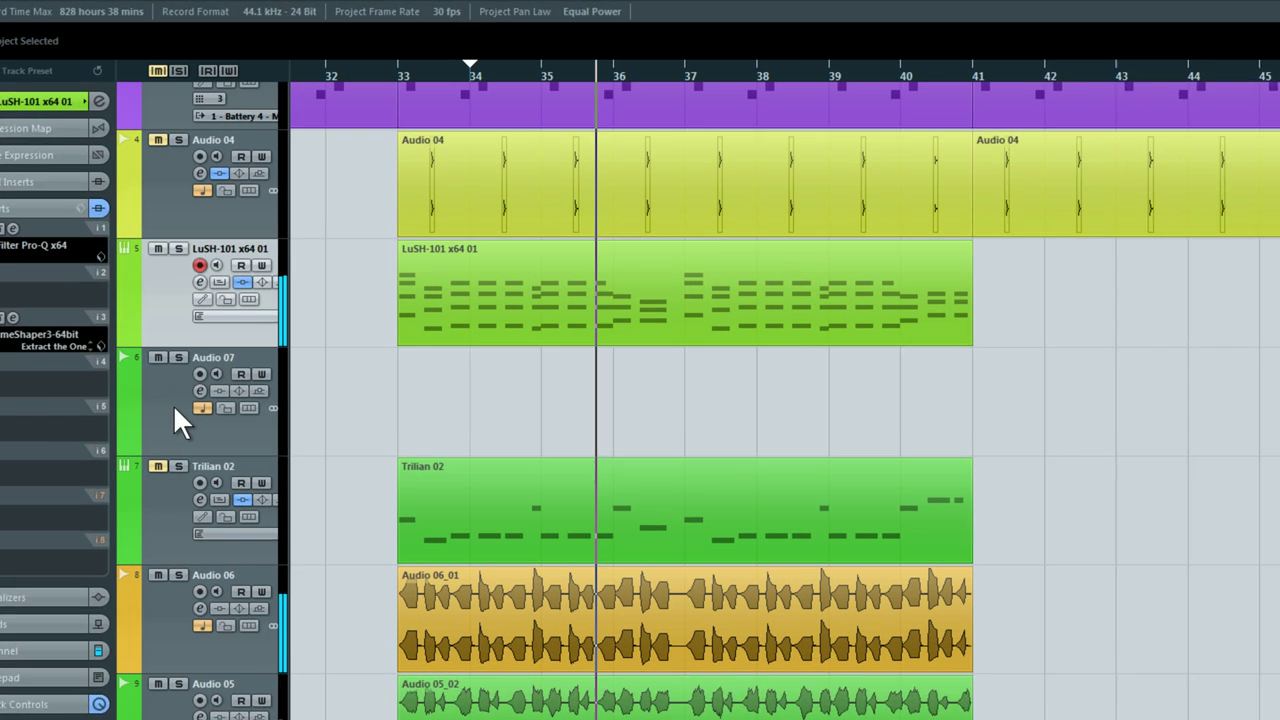
Select the empty Audio 07 track for recording and place the playback cursor at bar 32
left_click(178, 415)
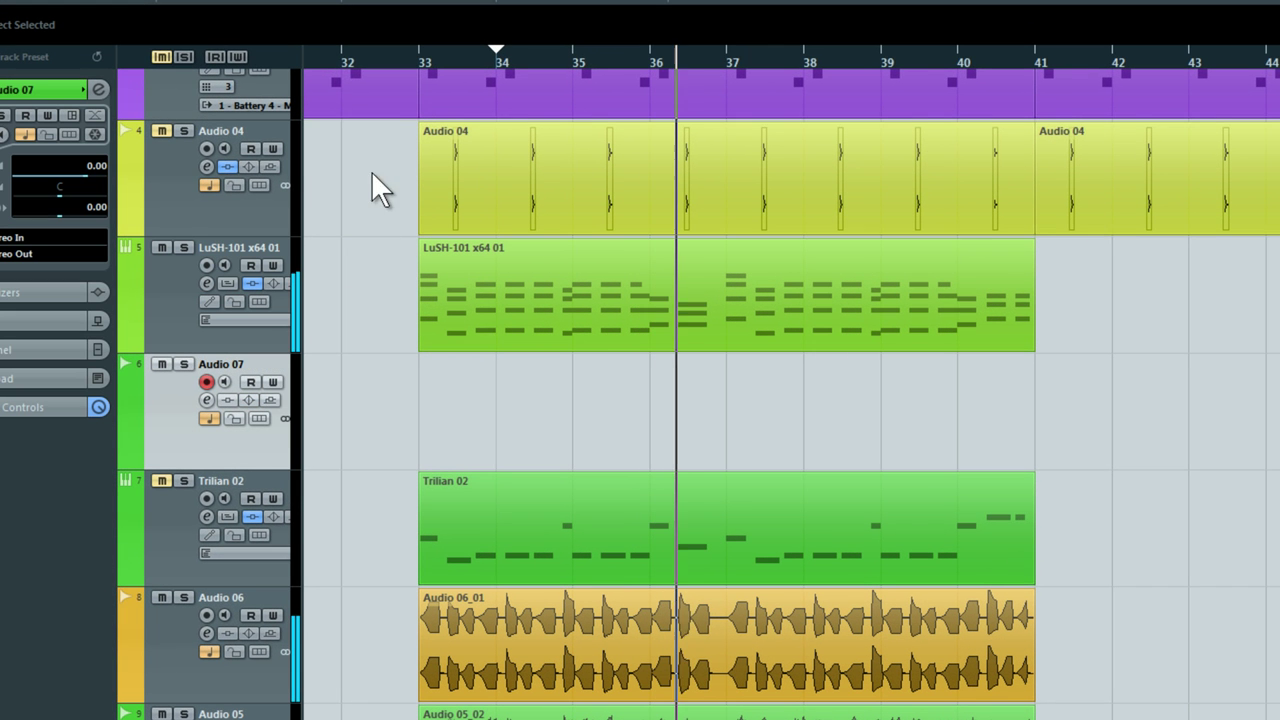
left_click(363, 73)
left_click_drag(382, 64, 348, 64)
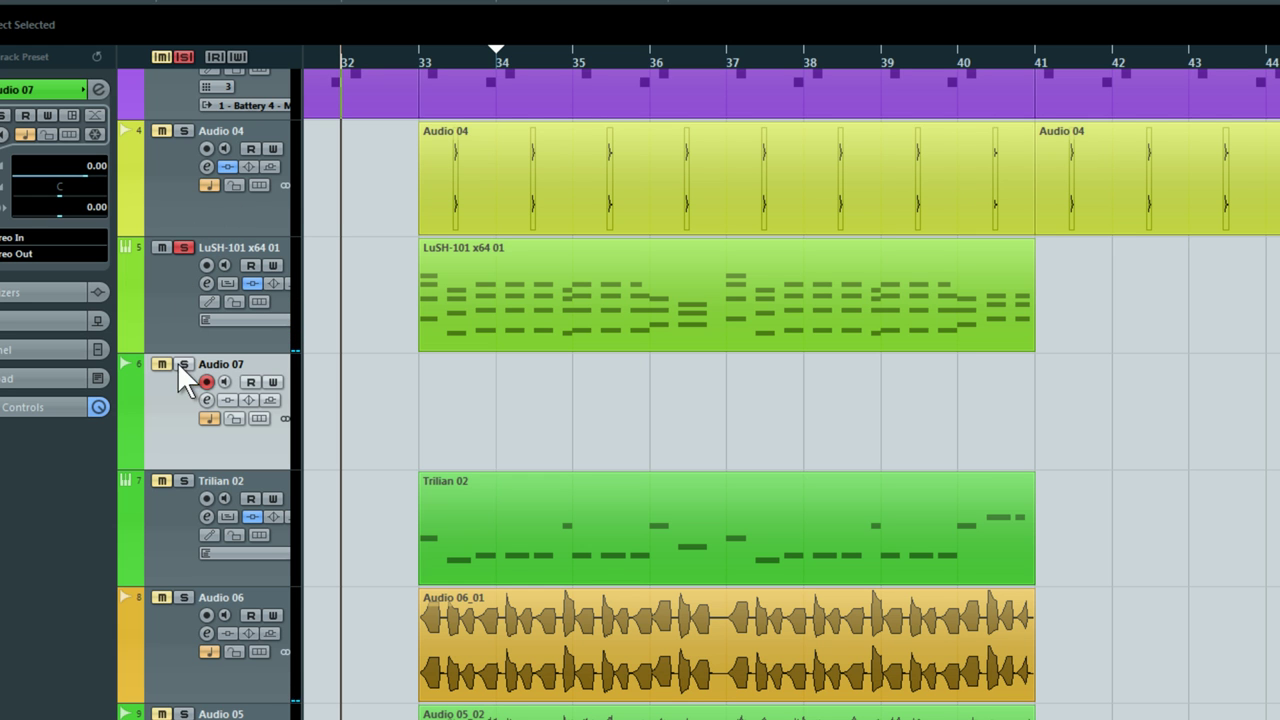
Try recording the LuSH-101 track onto Audio 07 from bar 32, and delete the take
key("KP_Multiply")
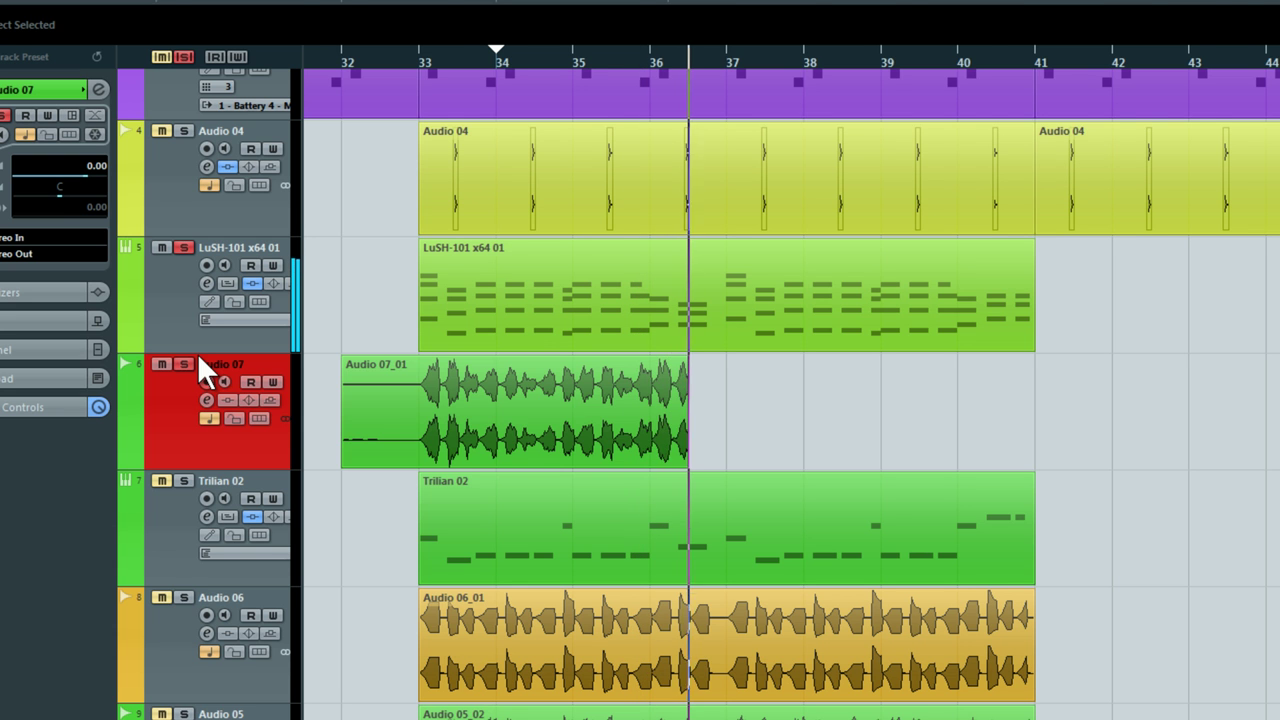
key("space")
key("Delete")
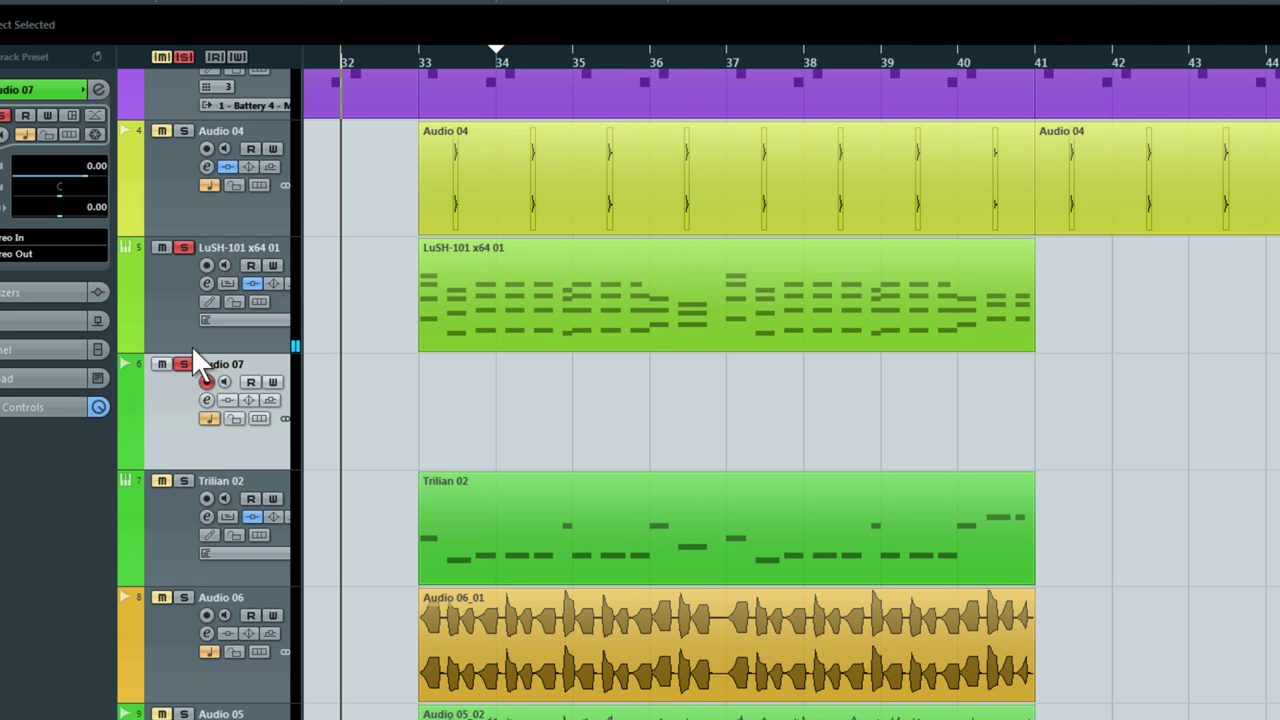
Lower Omnisphere's master output volume slightly on the LuSH-101 track during playback
left_click(184, 333)
key("space")
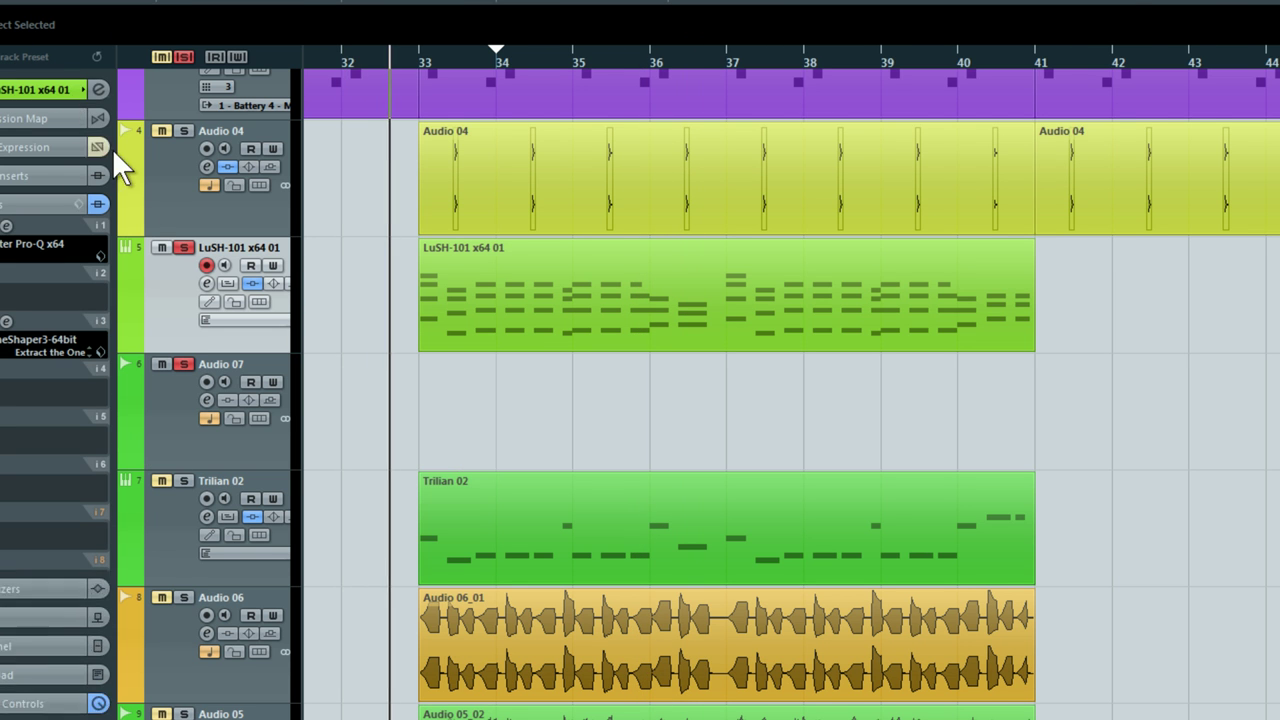
left_click(88, 95)
left_click(99, 273)
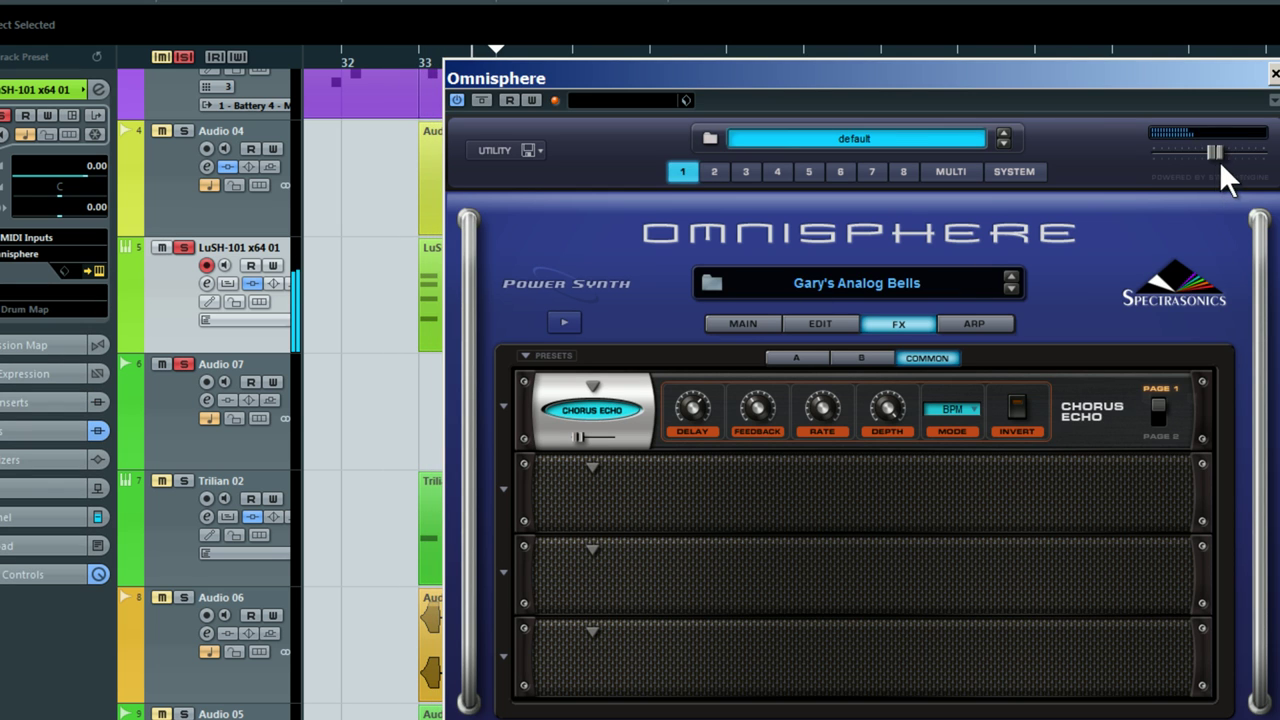
left_click_drag(1216, 156, 1203, 156)
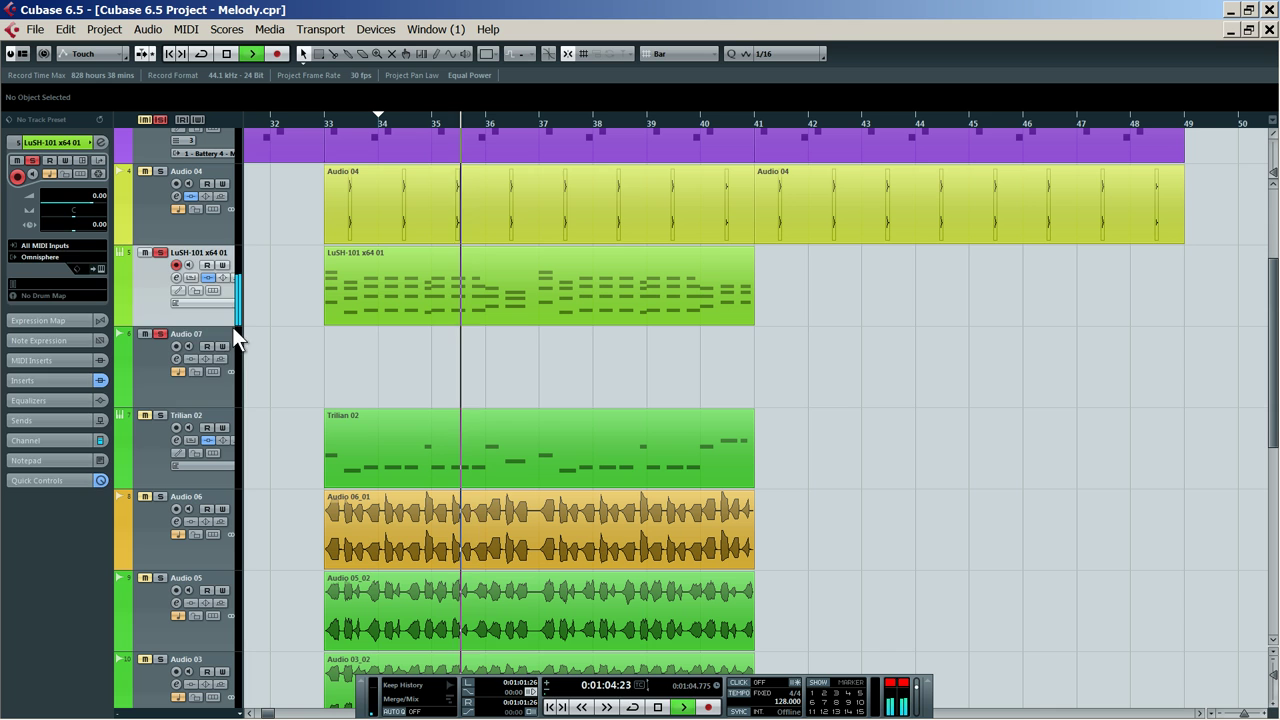
Record the quieter Omnisphere part onto Audio 07 from bar 32 until past bar 41
left_click(138, 376)
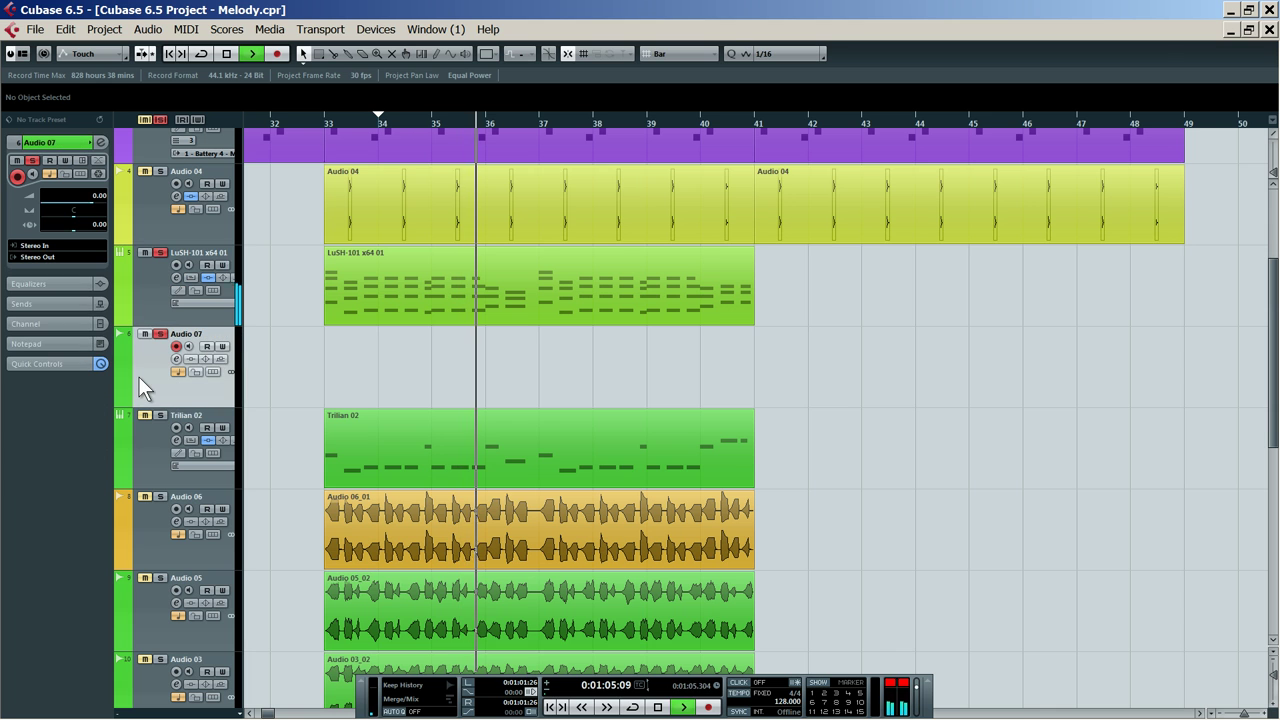
key("space")
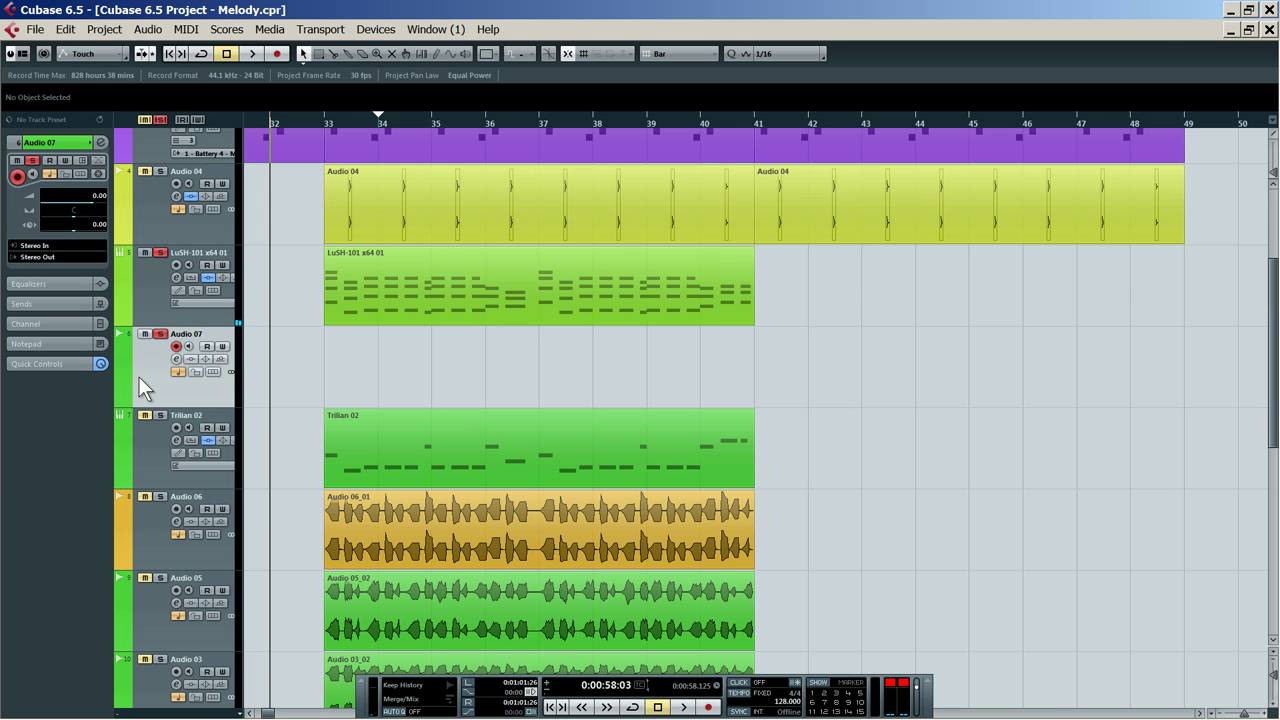
key("KP_Multiply")
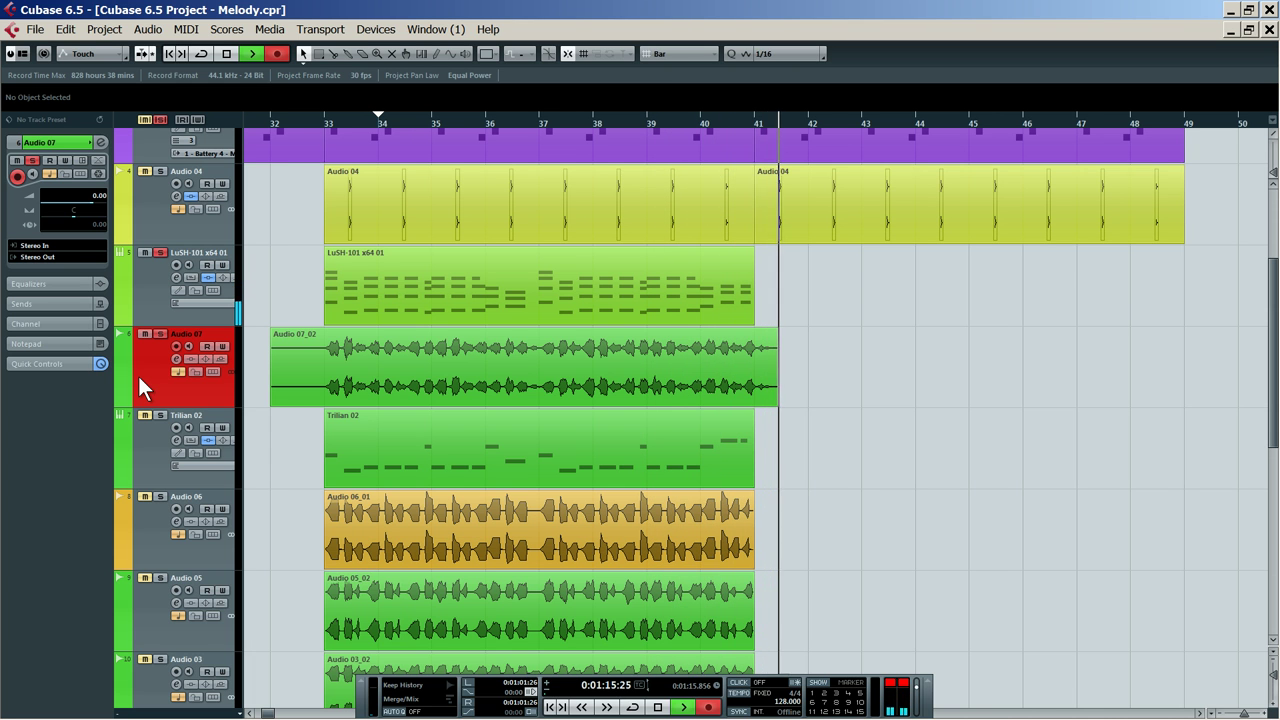
key("space")
Split the new Audio 07 recording at bar 33 and delete the silent lead-in
left_click(590, 378)
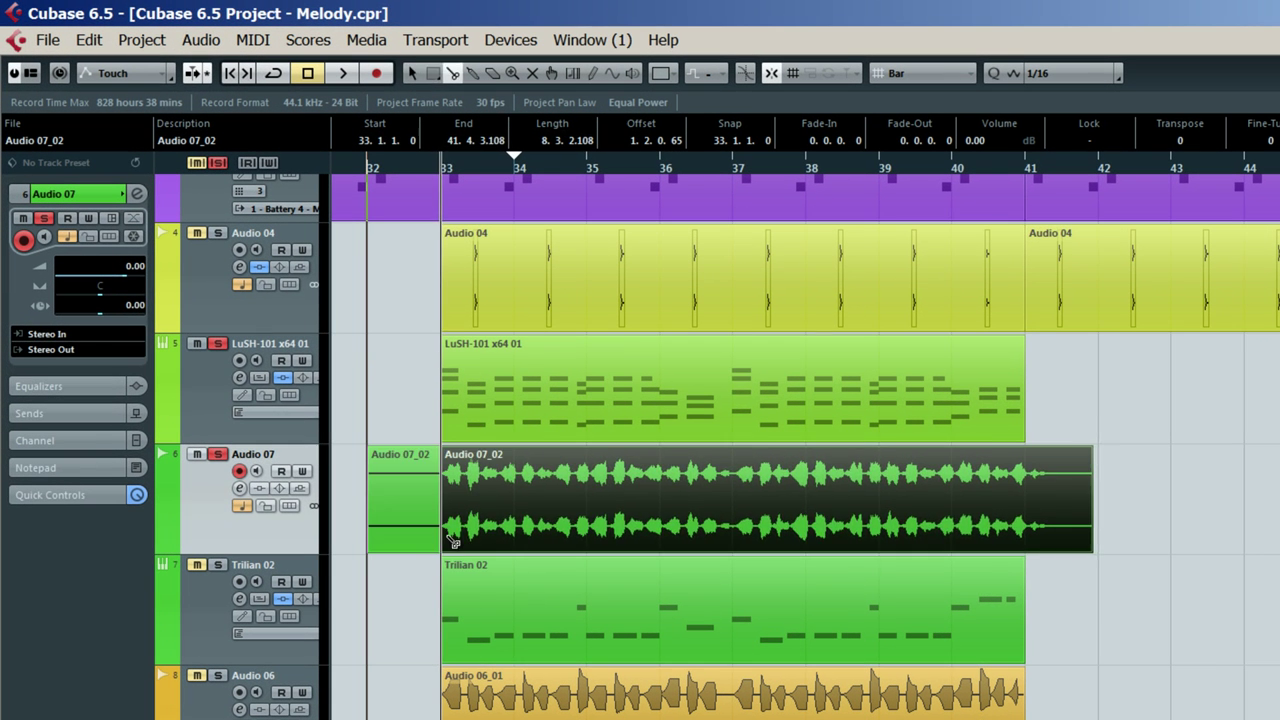
left_click(393, 474, "alt")
key("Delete")
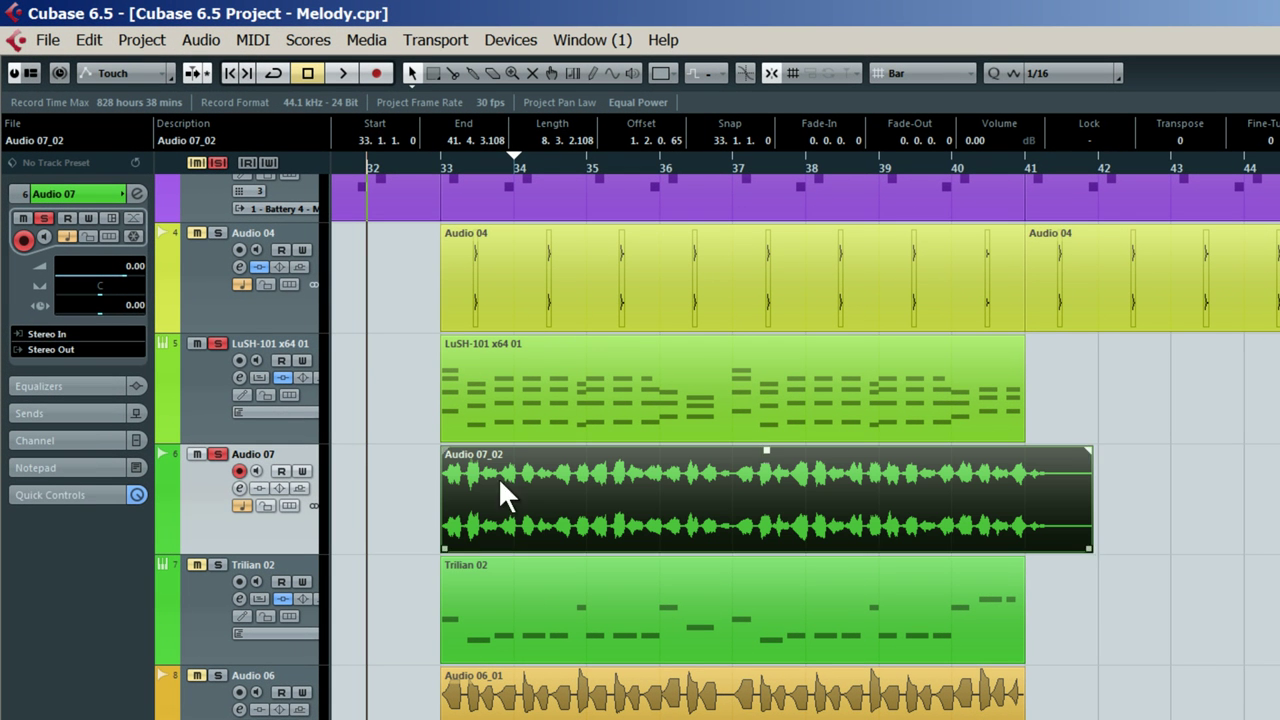
Audition the Audio 07 recording, split it at bar 41, and delete the tail
left_click_drag(548, 161, 762, 513)
key("space")
key("space")
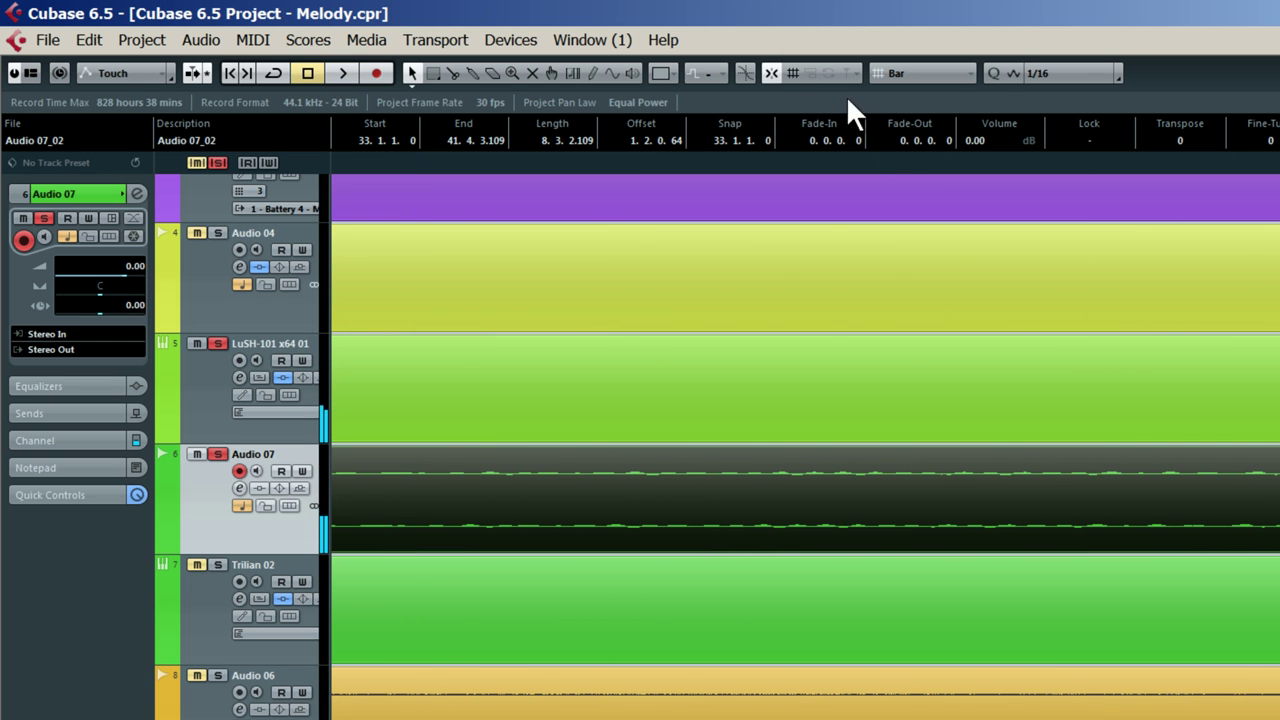
left_click_drag(881, 154, 1023, 76)
left_click(1219, 482, "alt")
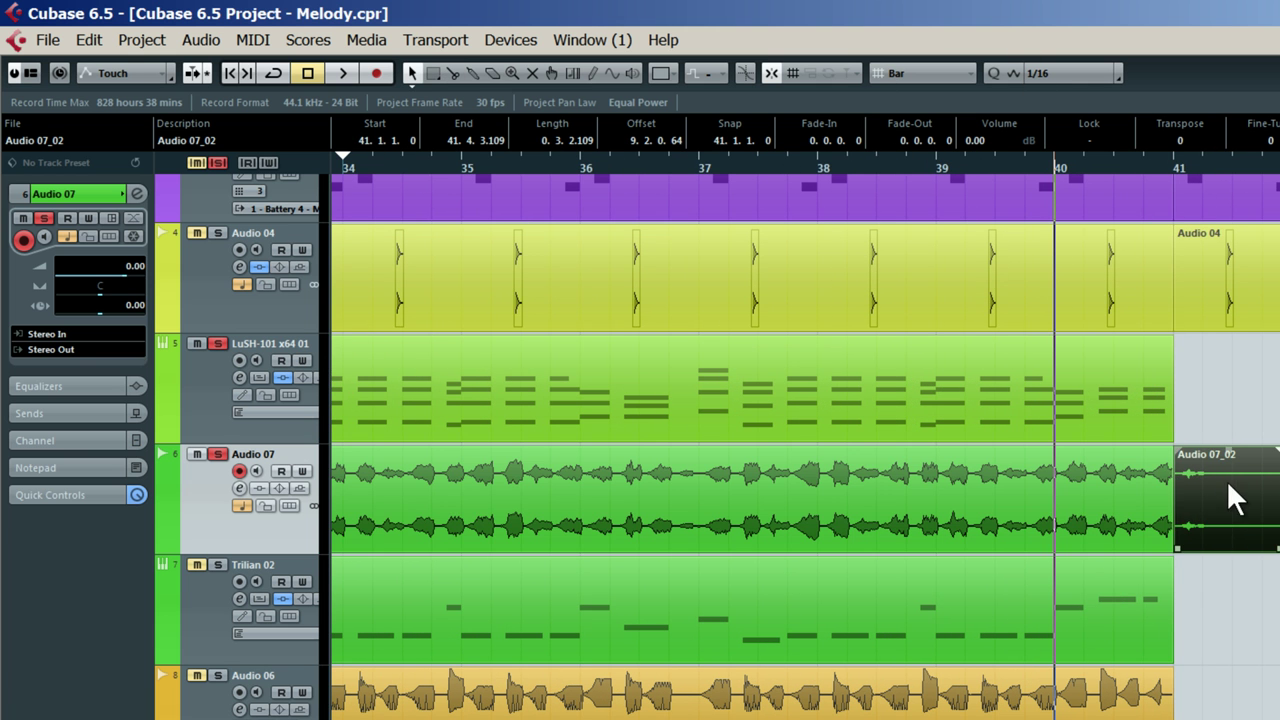
key("Delete")
left_click(1160, 446)
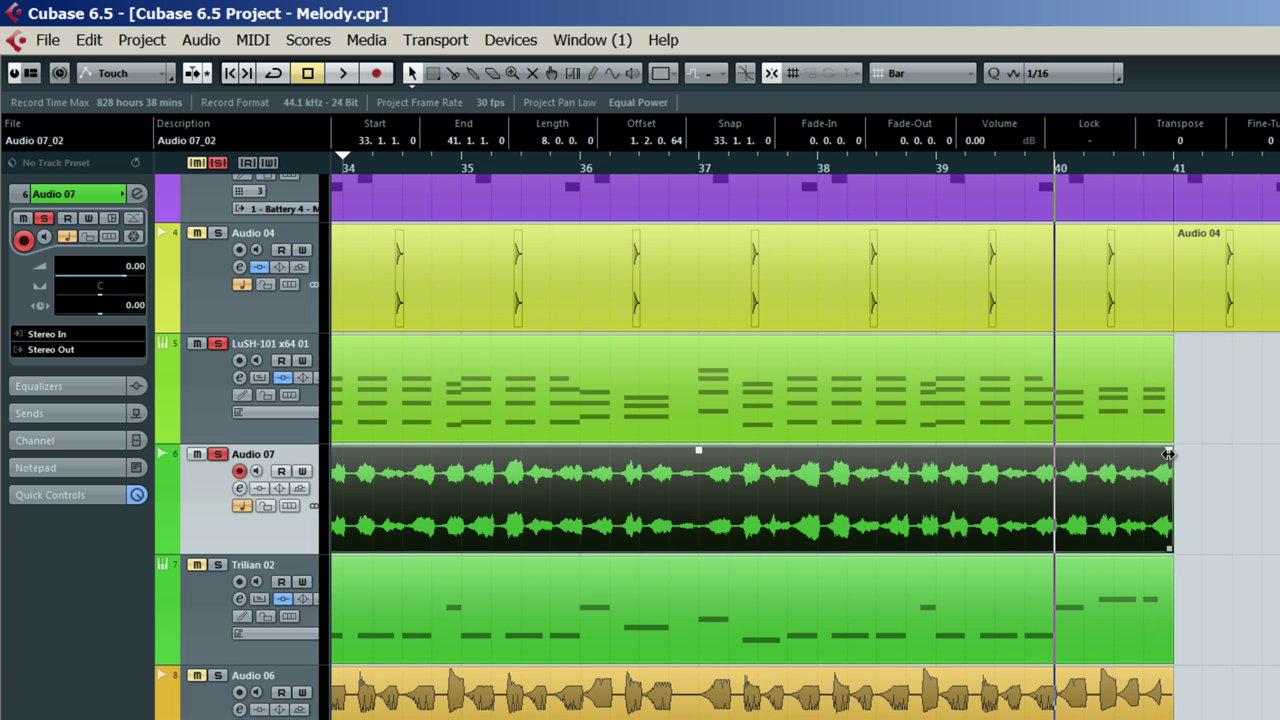
Set the LuSH-101 track to No VST Instrument and discard the Omnisphere changes
left_click_drag(880, 164, 733, 300)
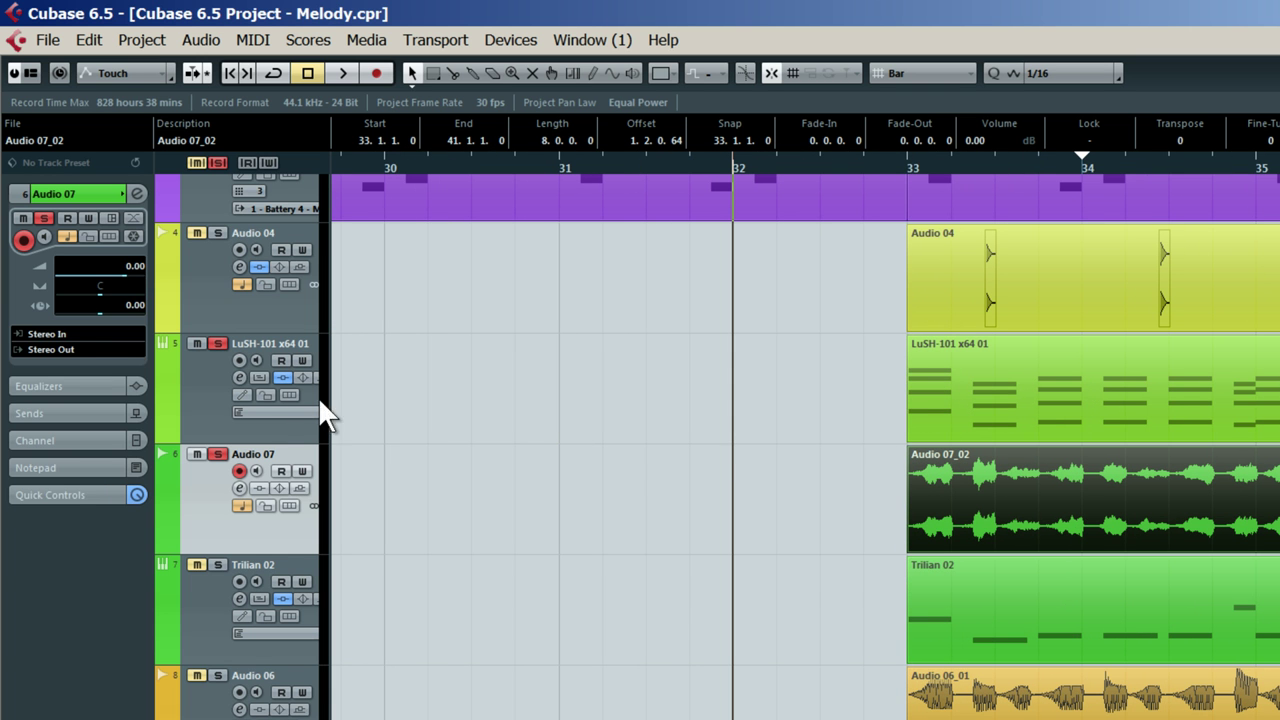
left_click(214, 426)
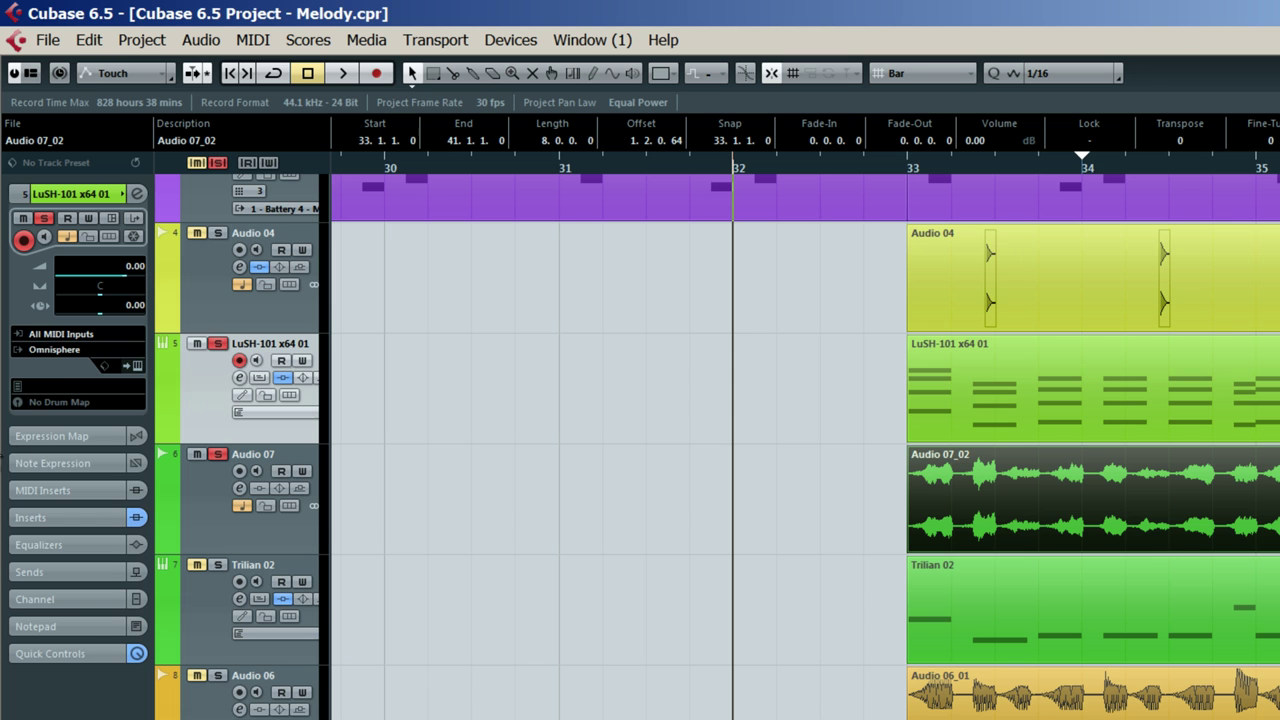
left_click(59, 346)
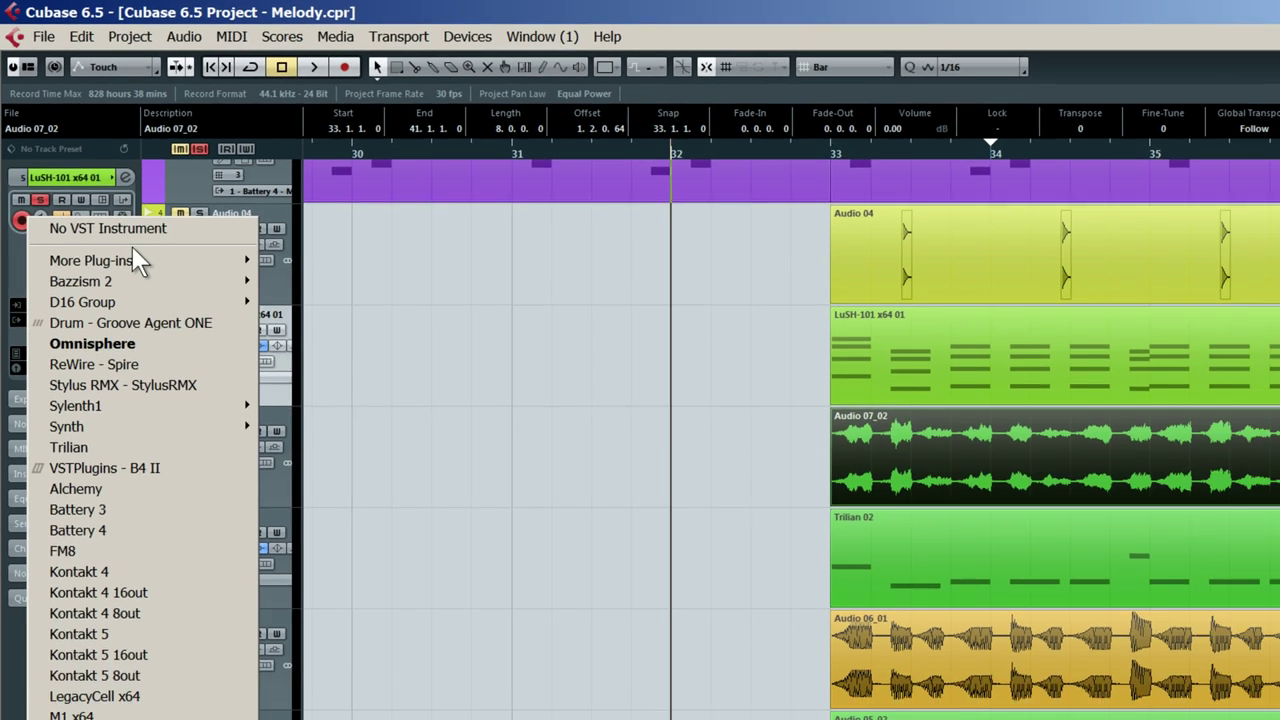
left_click(117, 189)
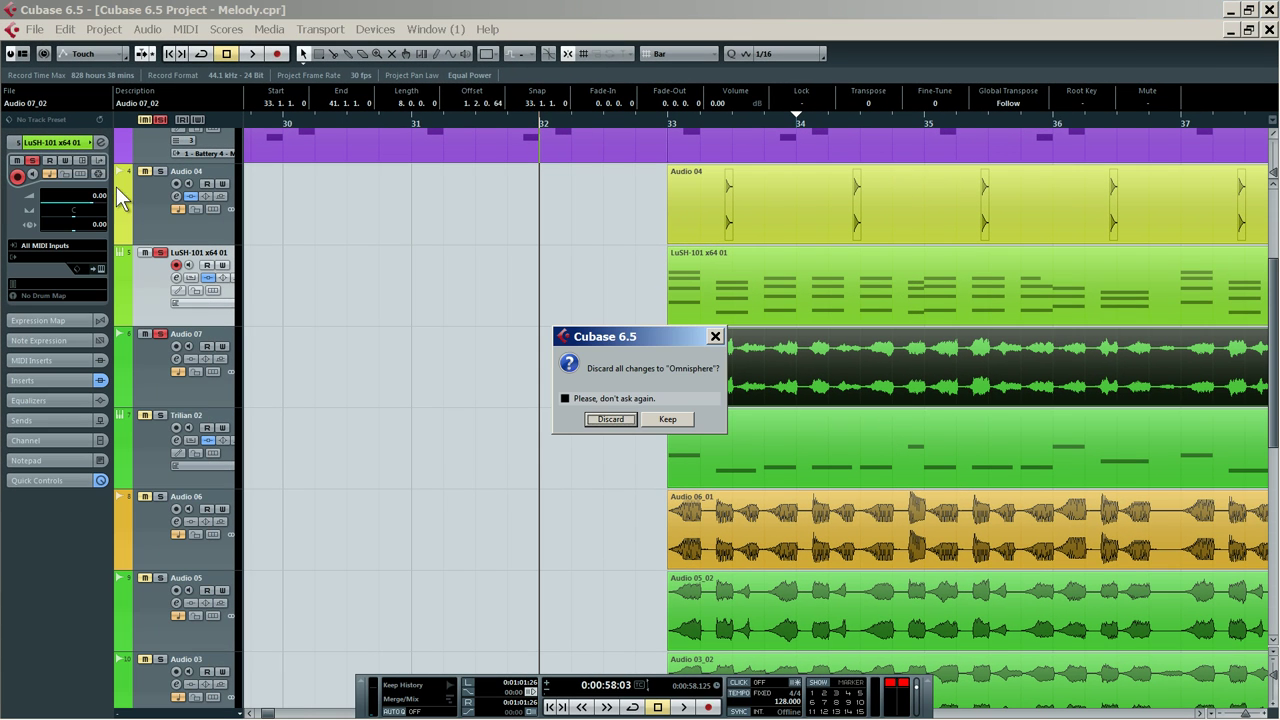
left_click(630, 420)
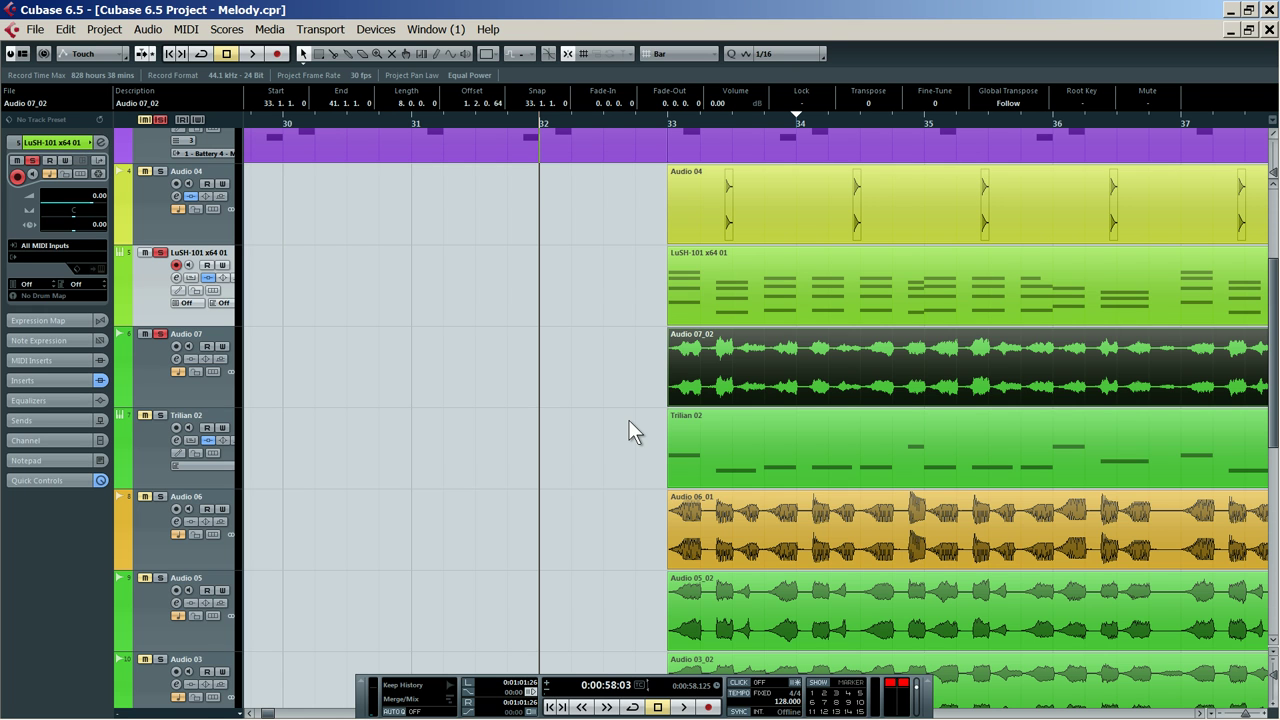
Select the Audio 07 track and set the snap grid to Use Quantize with a 1/16 value
scroll(629, 420, "down", 2)
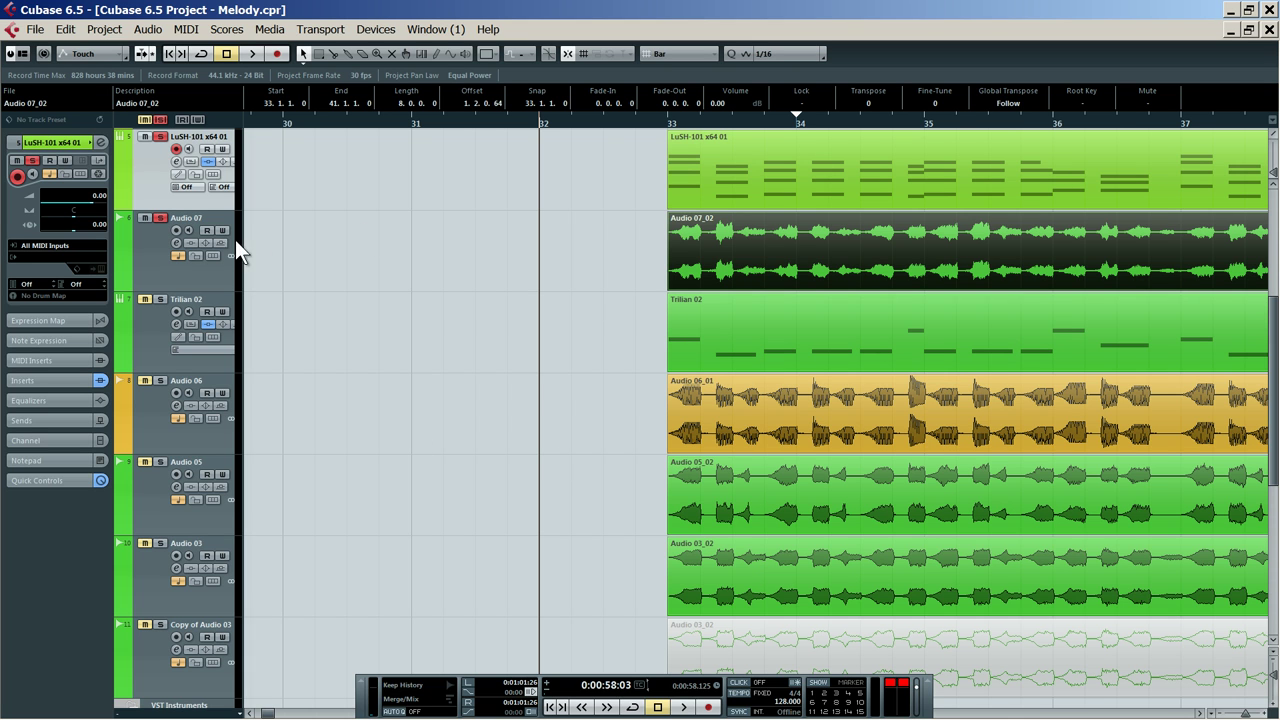
left_click(157, 268)
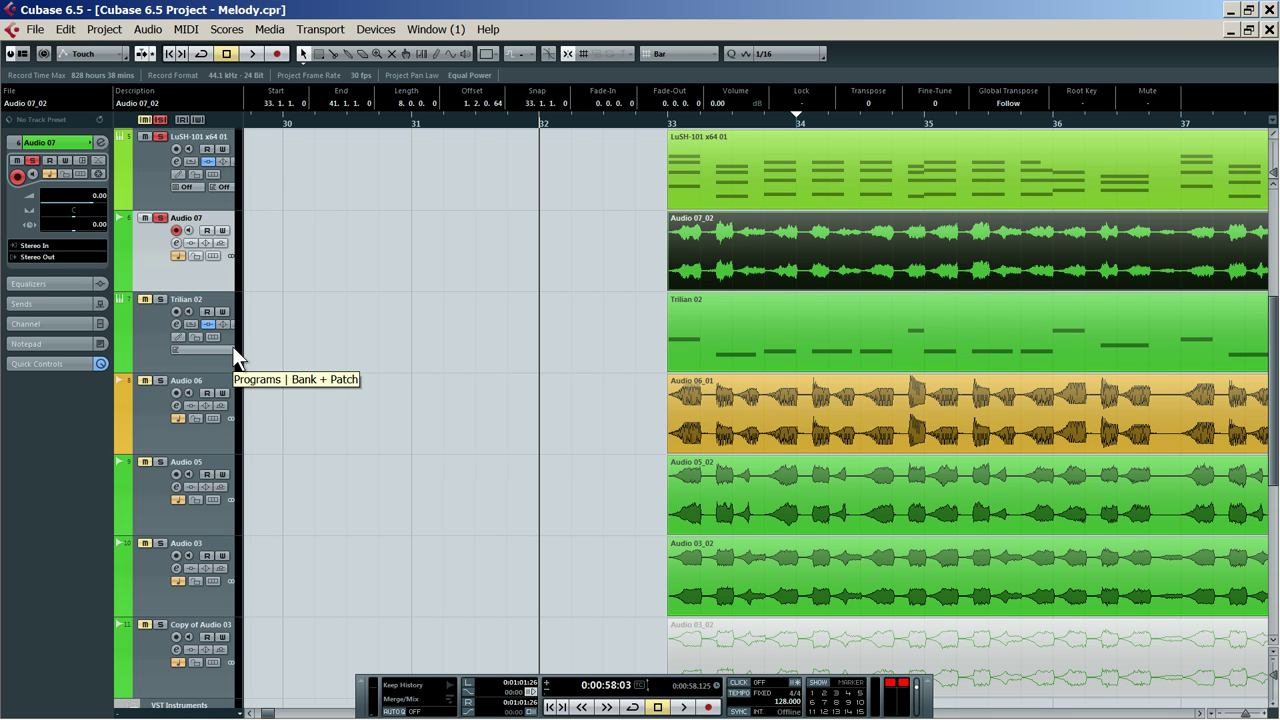
left_click(706, 51)
left_click(708, 106)
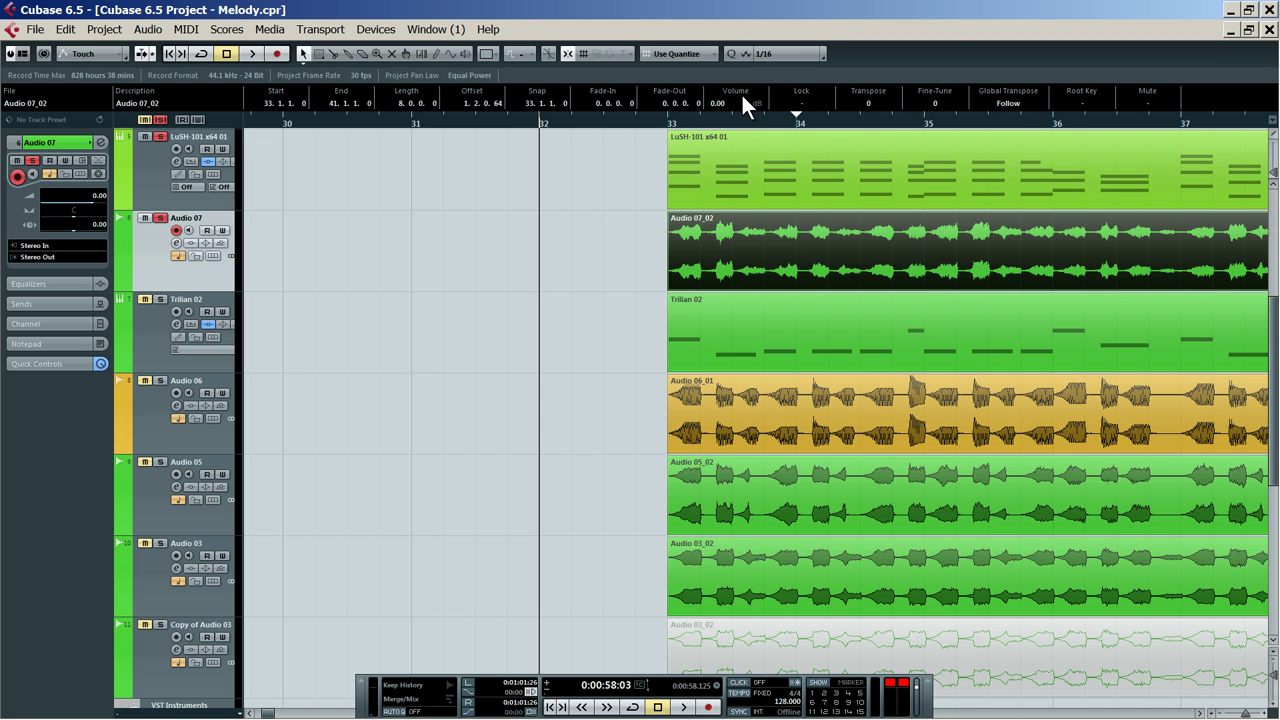
left_click(787, 55)
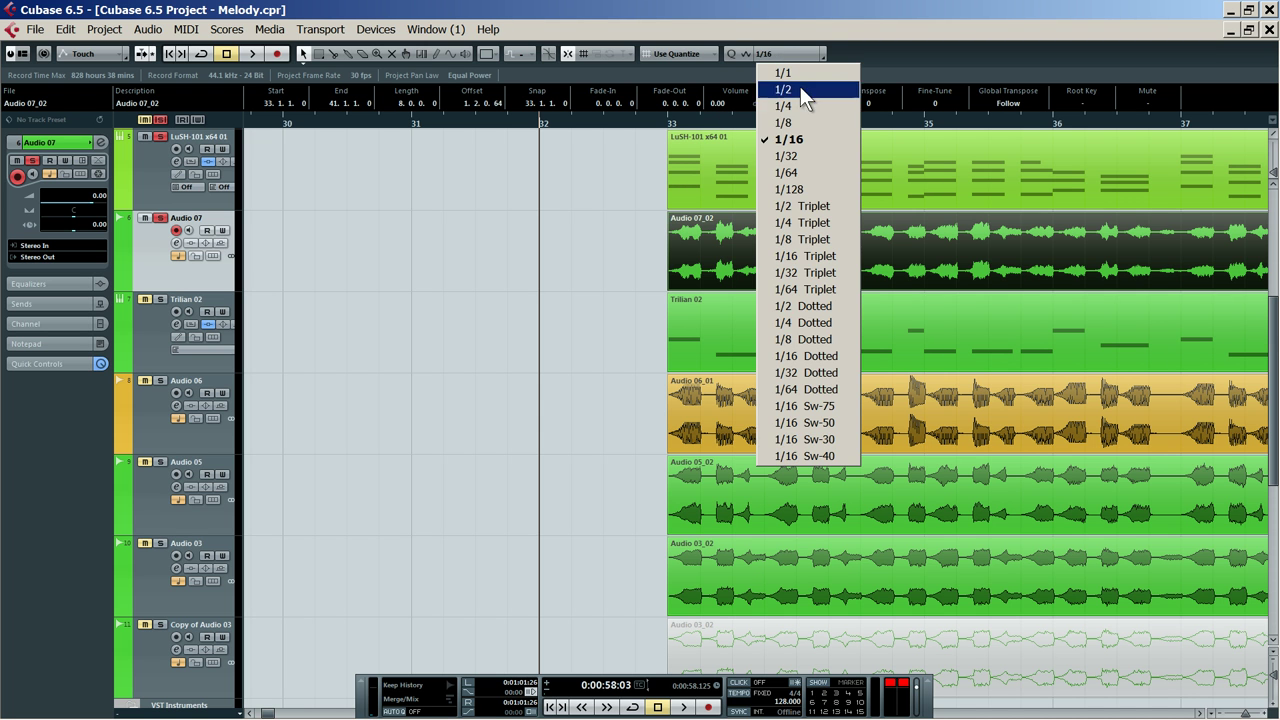
left_click(802, 136)
Split the Audio 07 clip at 33.2.1 and 33.2.3 and delete the piece between the cuts
left_click_drag(752, 122, 332, 192)
key("3")
left_click(555, 275)
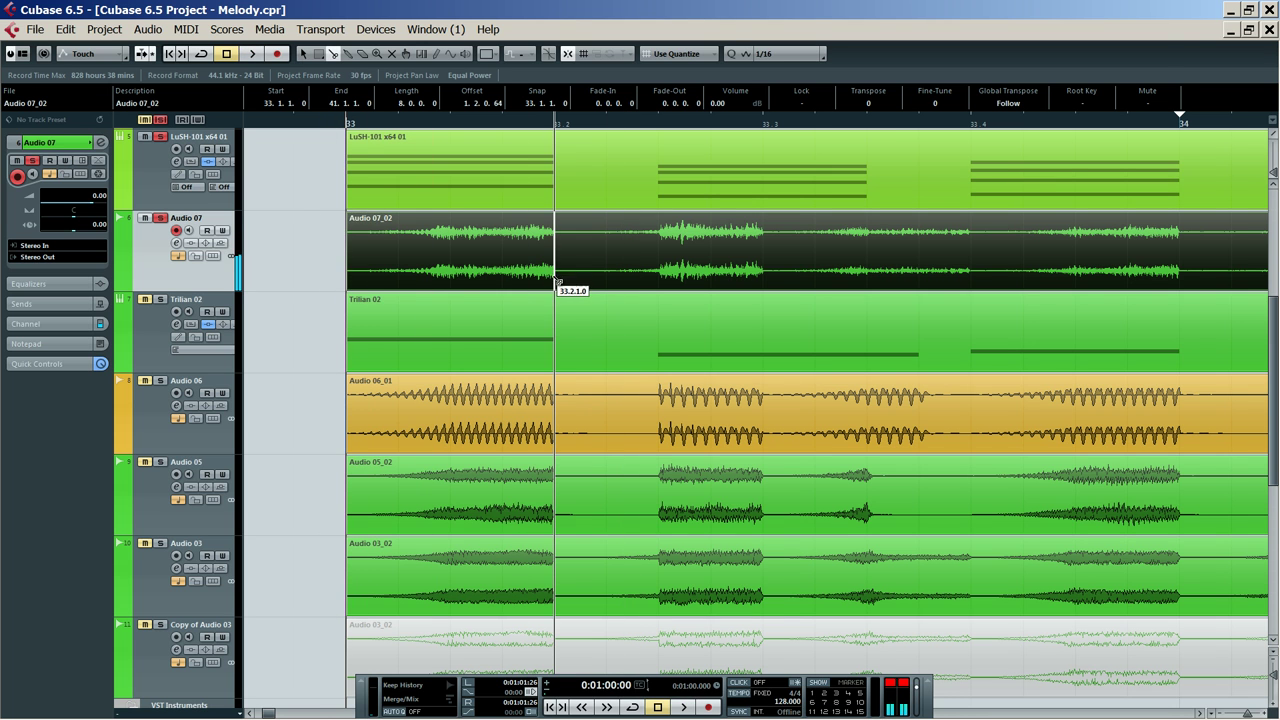
left_click(658, 272)
key("1")
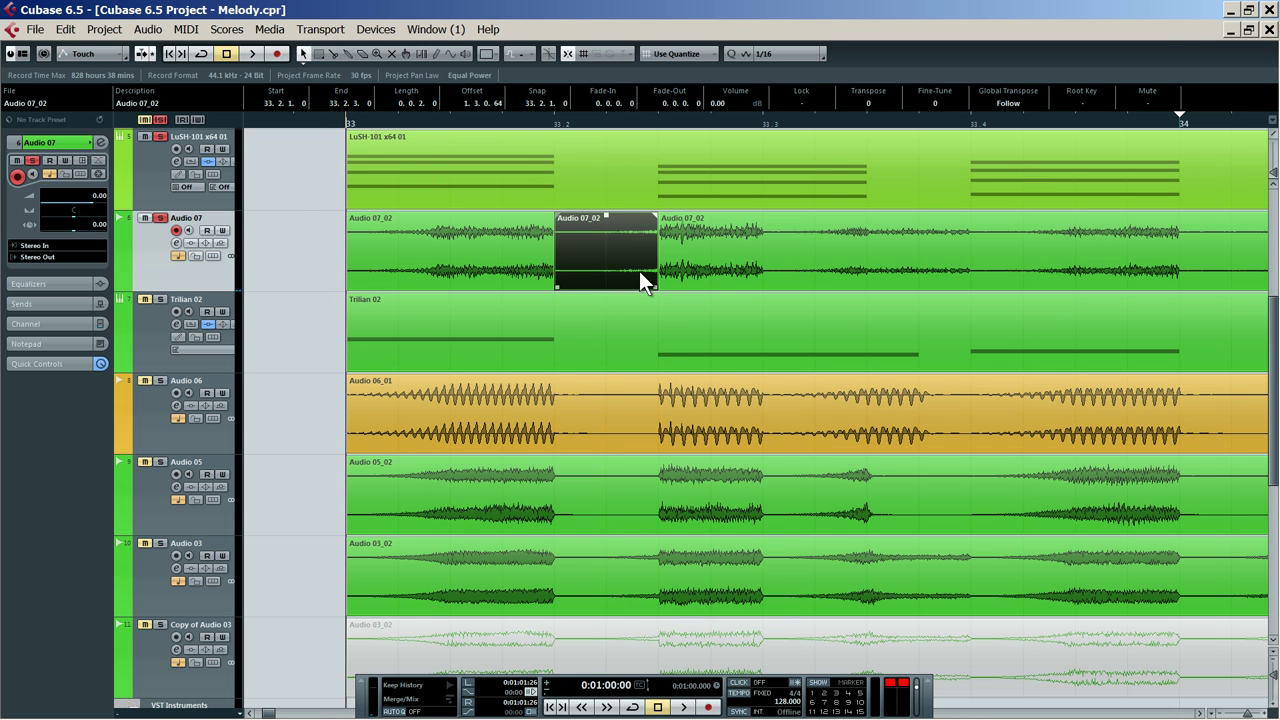
key("Delete")
Split the Audio 07 clip at 33.3.1 and repeatedly play back the edited section
key("3")
left_click(763, 273)
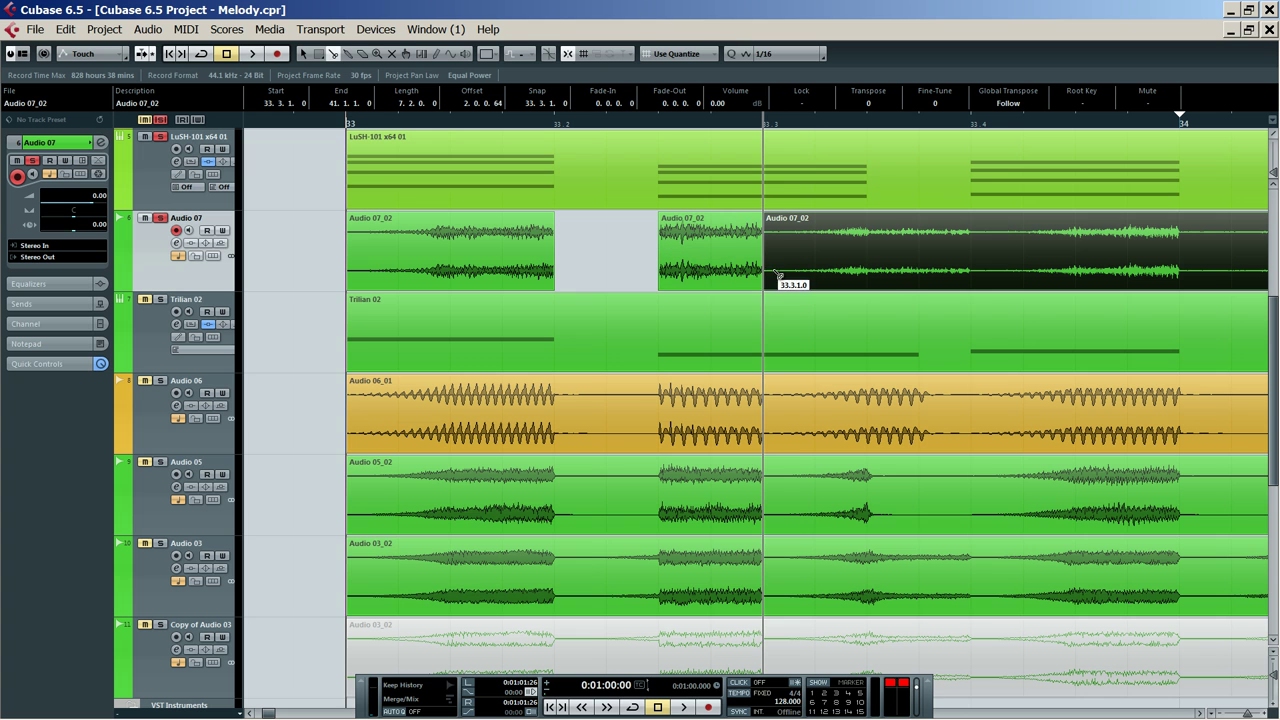
key("space")
key("1")
key("space")
key("space")
key("space")
key("space")
key("space")
key("space")
key("space")
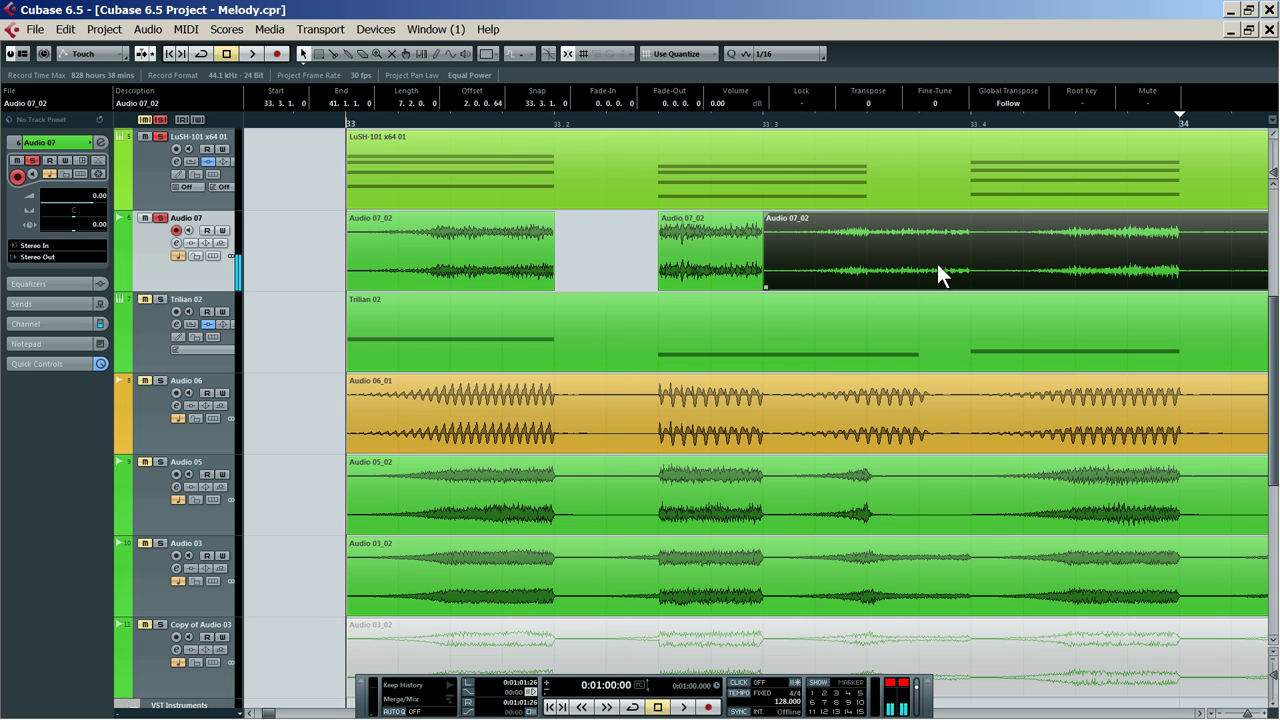
Split the Audio 07 clip at 33.3.3, delete the piece starting at 33.3.1, and extend the preceding clip to 33.3.3
left_click(866, 262, "alt")
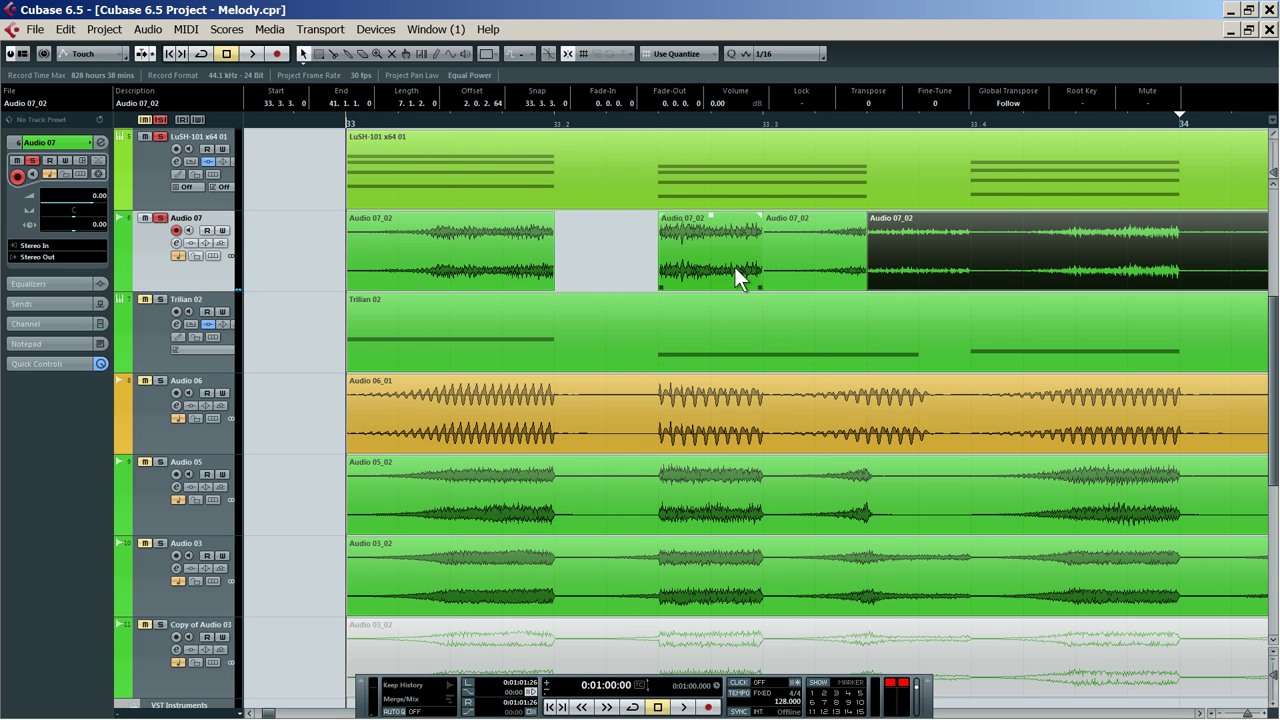
left_click(777, 263)
key("Delete")
left_click_drag(761, 288, 840, 287)
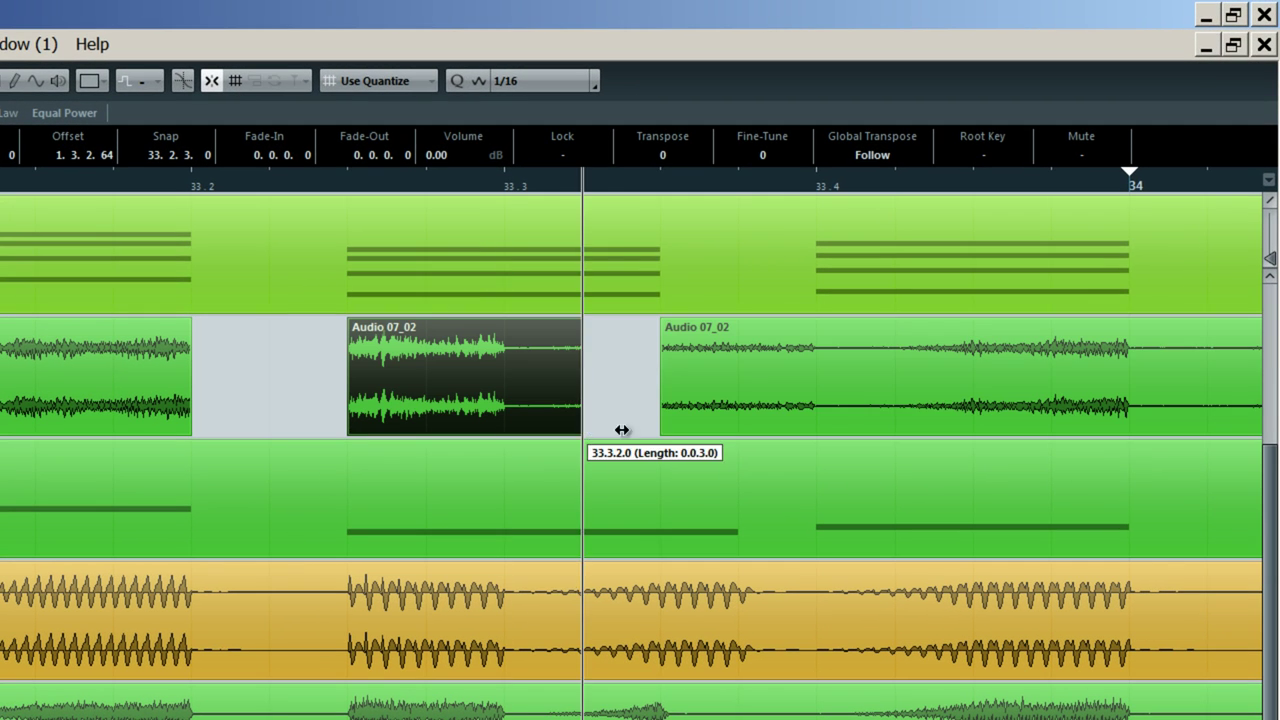
left_click_drag(621, 430, 658, 430)
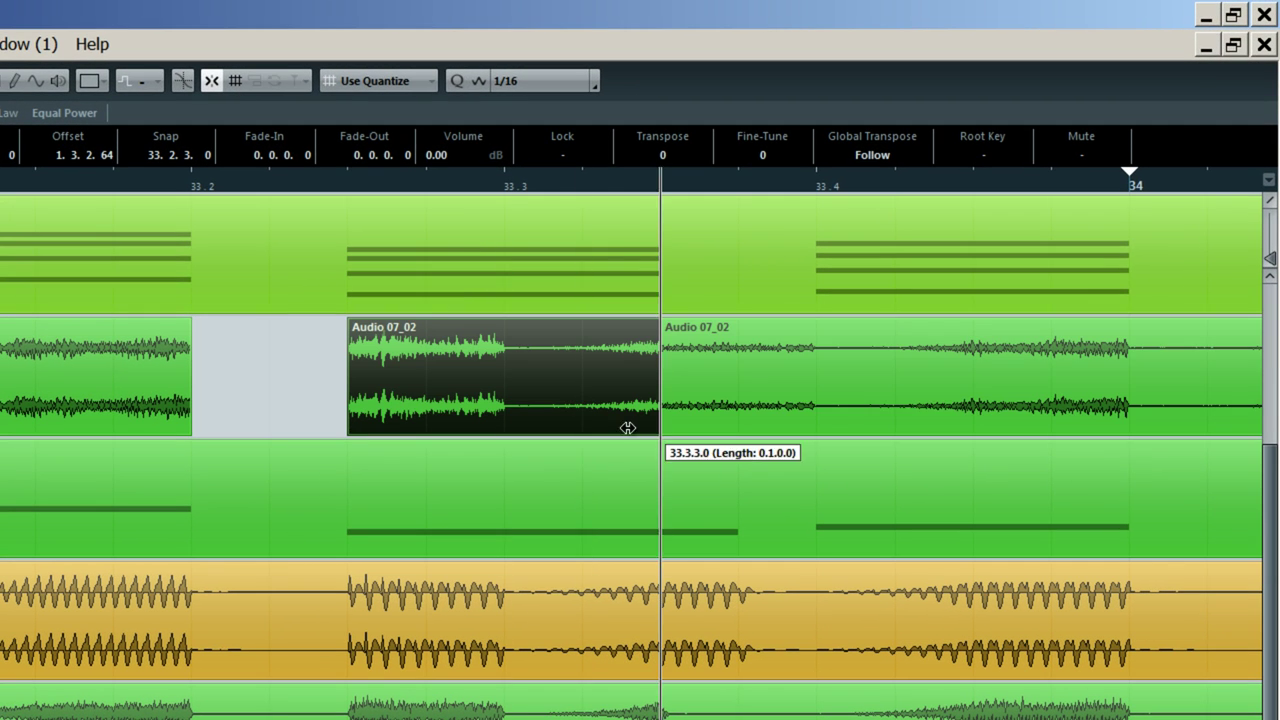
Split the Audio 07 clip at 33.4.1 and at bar 34, and delete the piece between 33.3.3 and 33.4.1
left_click(815, 429, "alt")
left_click(1130, 403, "alt")
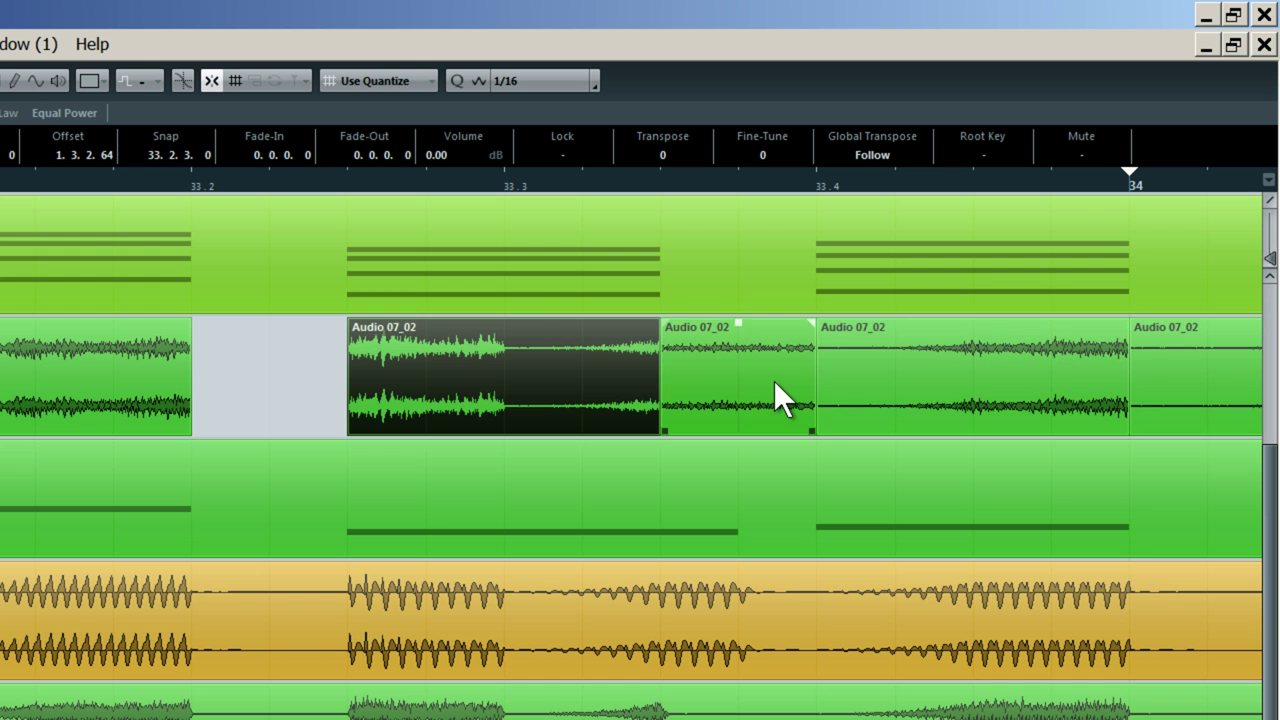
left_click(775, 380)
key("Delete")
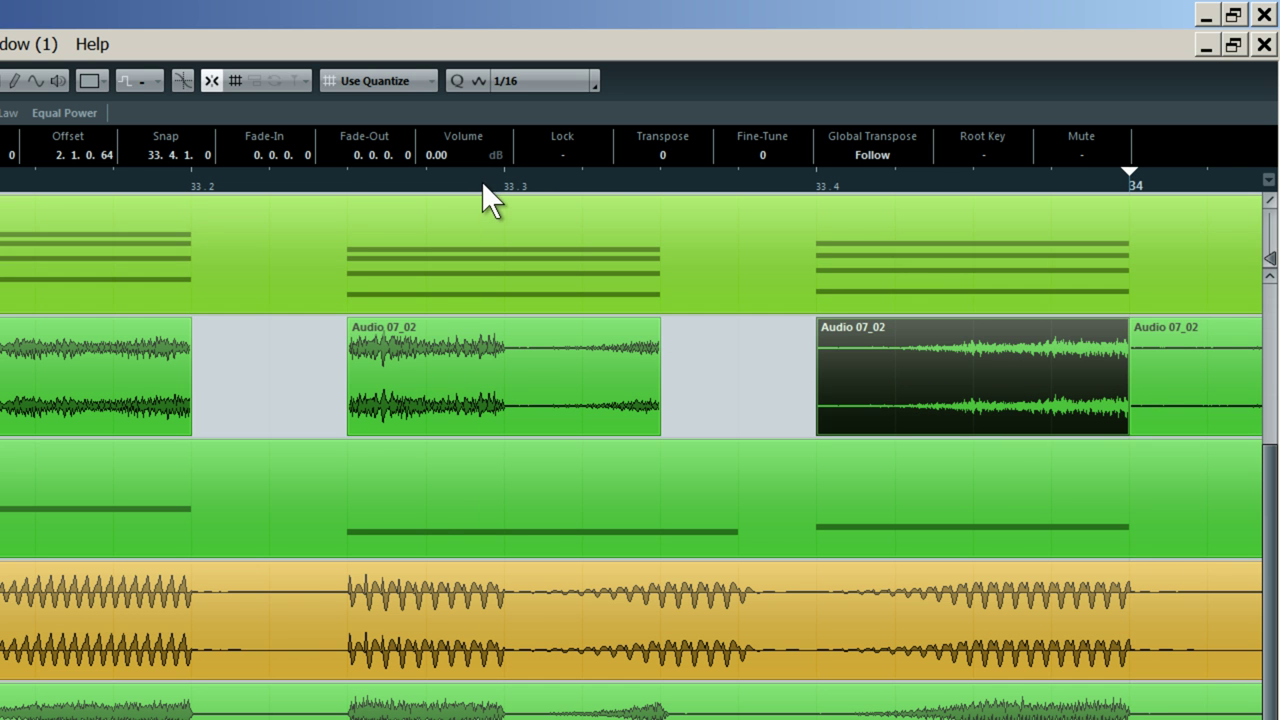
Split the remaining Audio 07 clip at 34.1.3, 34.2.3, 34.3.1, 34.4.1 and 34.4.3
scroll(483, 180, "down", 7)
scroll(680, 190, "up", 4)
left_click(288, 396)
left_click(354, 396)
left_click(385, 396)
left_click(451, 396)
left_click(485, 396)
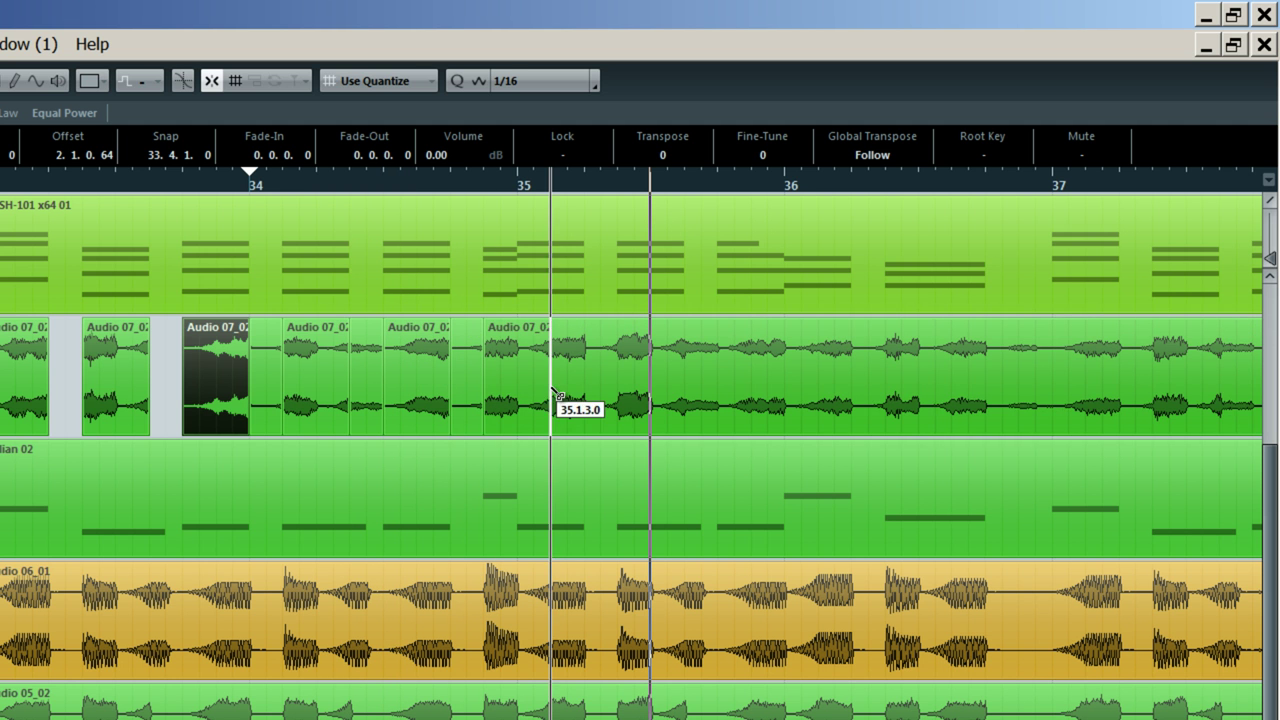
Split the Audio 07 clip at 35.2.1, 35.2.3, 35.3.3, 35.4.1, 36.2.1, 36.2.3, 36.4.1 and at bar 37
left_click(586, 395)
left_click(619, 393)
left_click(685, 387)
left_click(718, 387)
left_click(853, 386)
left_click(886, 390)
left_click(986, 391)
left_click(1053, 387)
Delete the seven short Audio 07 pieces lying in the gaps between the chords from bar 34 to bar 37
left_click(276, 383)
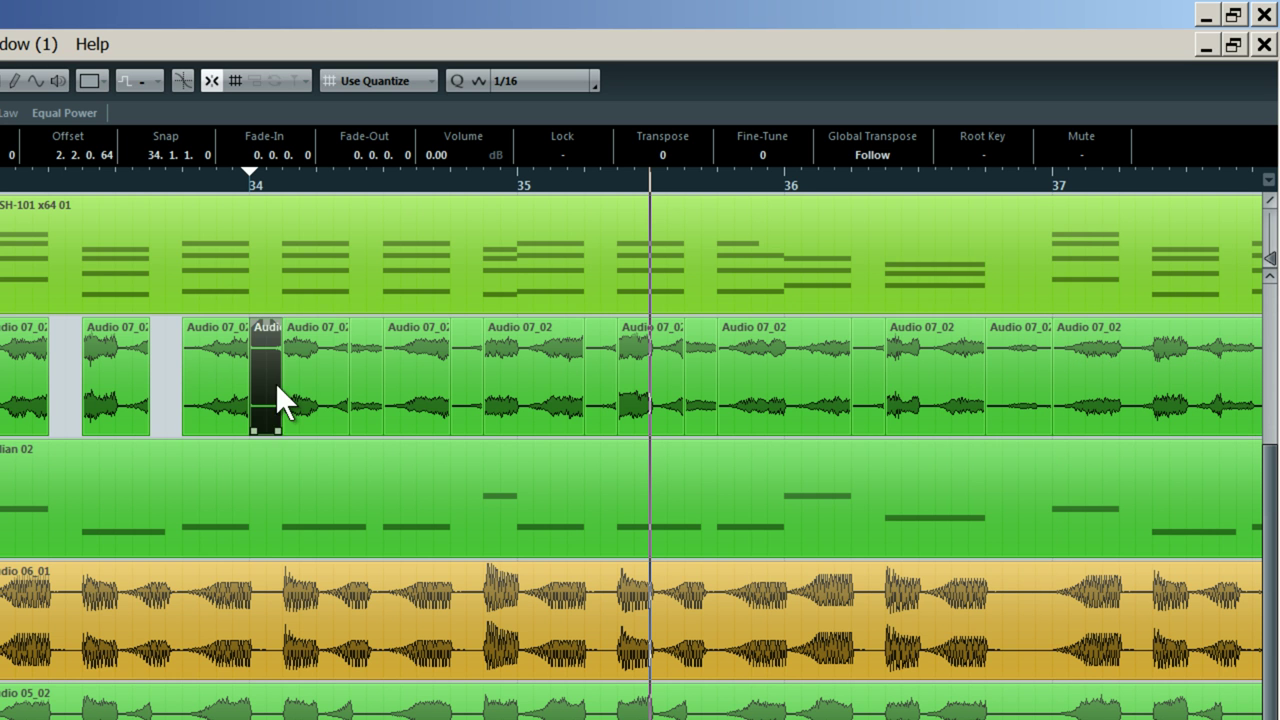
left_click(364, 388, "shift")
left_click(473, 393, "shift")
left_click(608, 394, "shift")
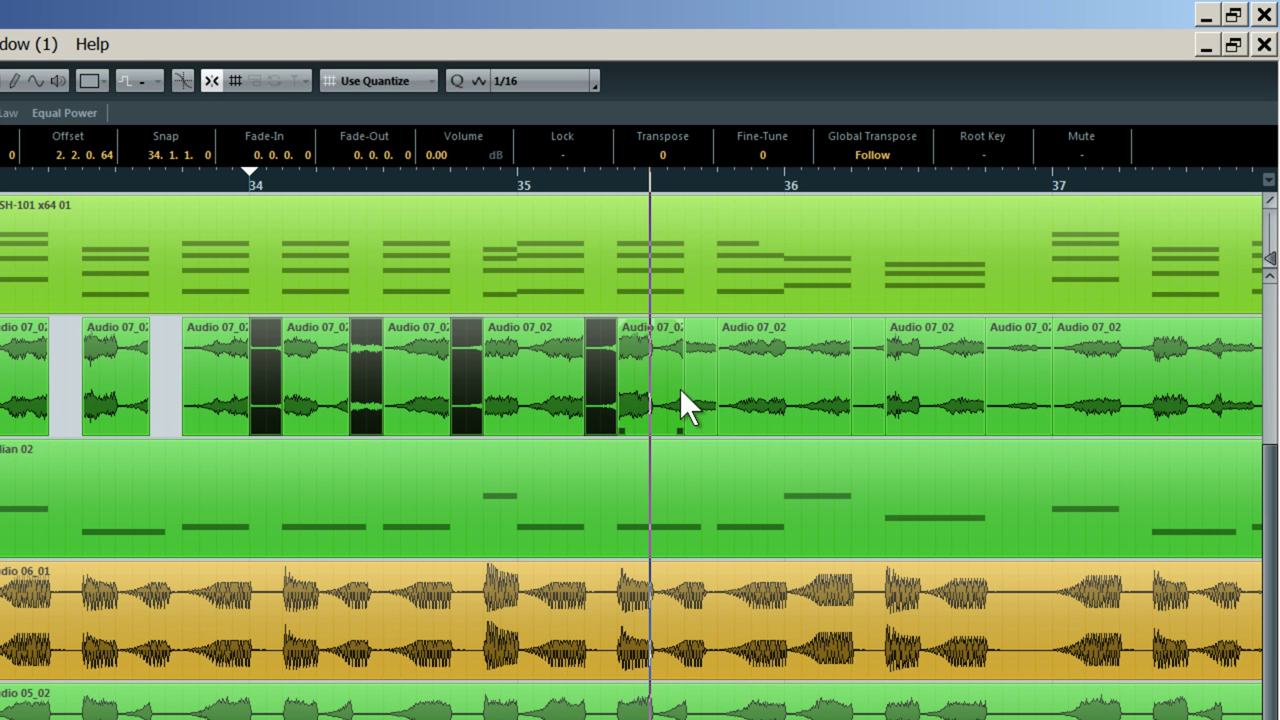
left_click(697, 389, "shift")
left_click(868, 385, "shift")
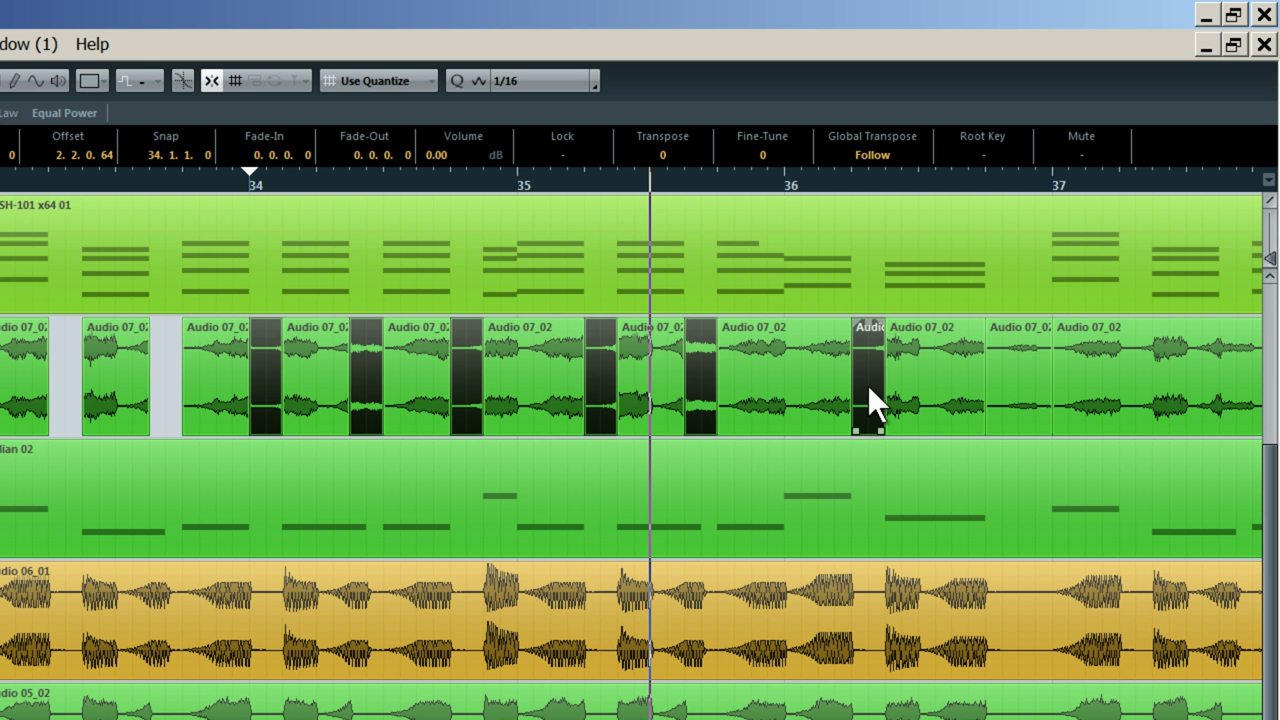
key("Delete")
left_click_drag(497, 180, 766, 274)
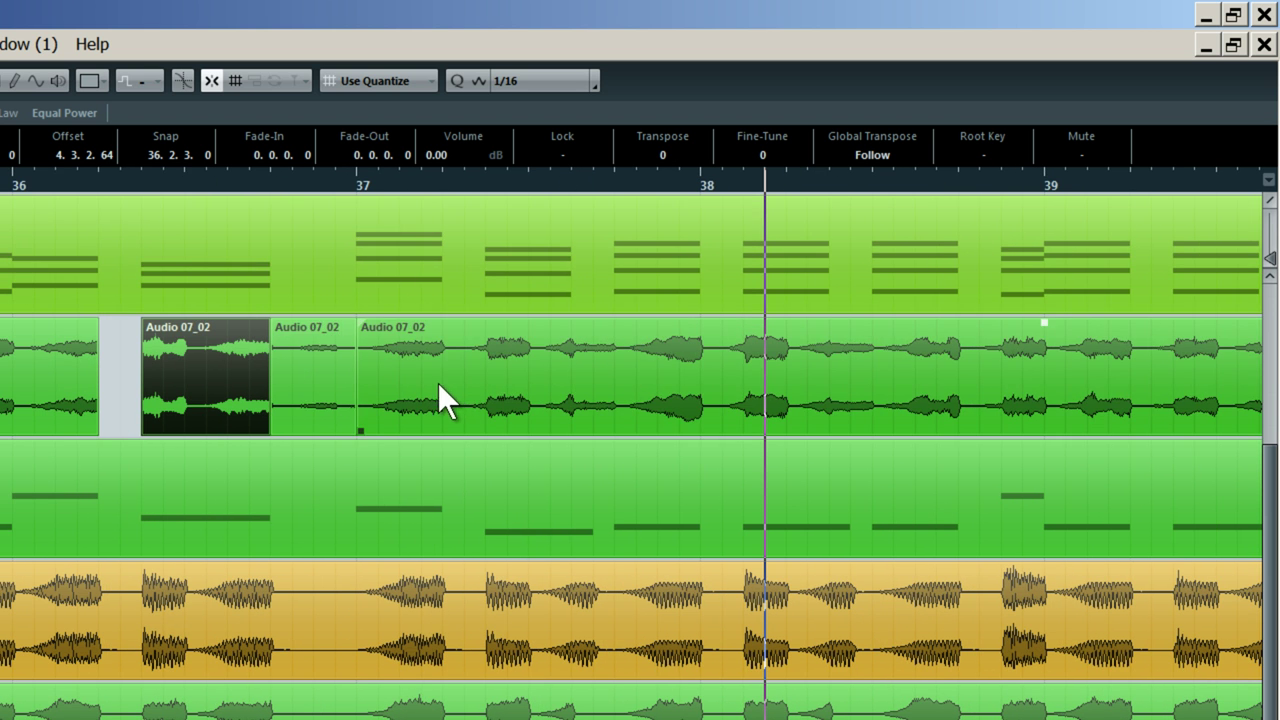
left_click(304, 382)
key("Delete")
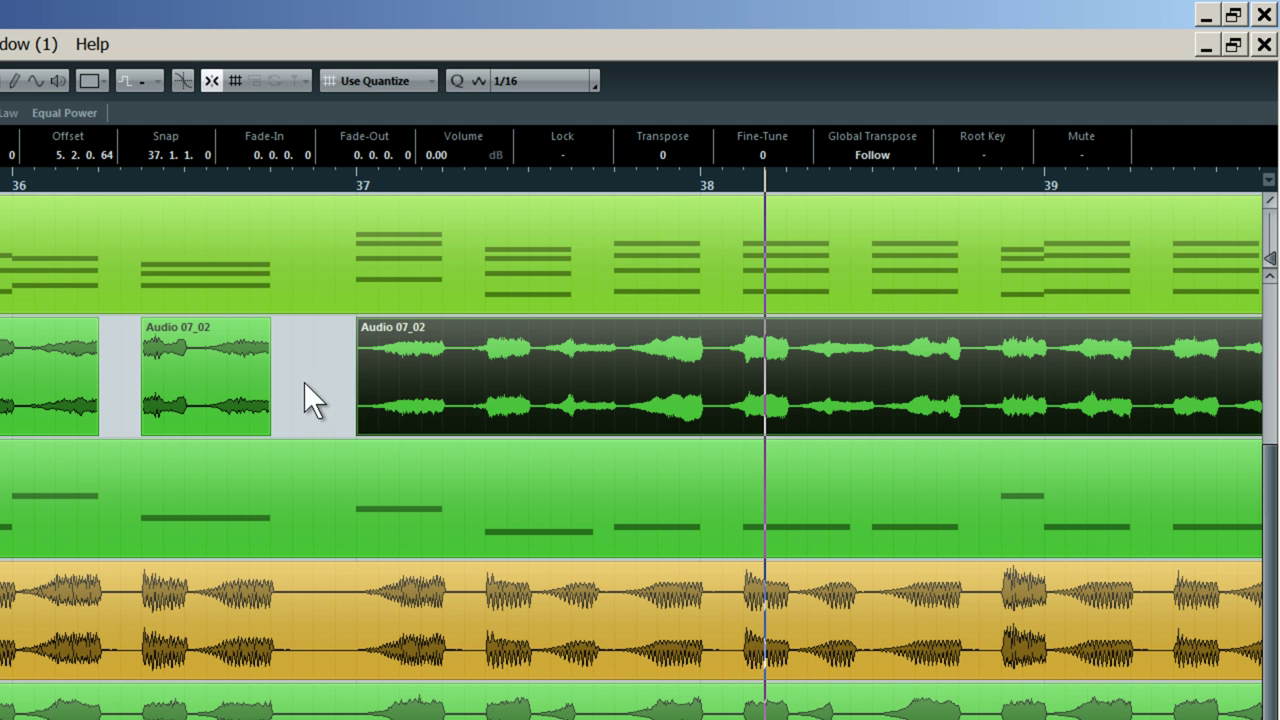
Cut the gaps from 37.2.1 to 37.2.3 and from 37.3.3 to 37.4.1 out of the Audio 07 clip
left_click(446, 402, "alt")
left_click(487, 404, "alt")
left_click(474, 404)
key("Delete")
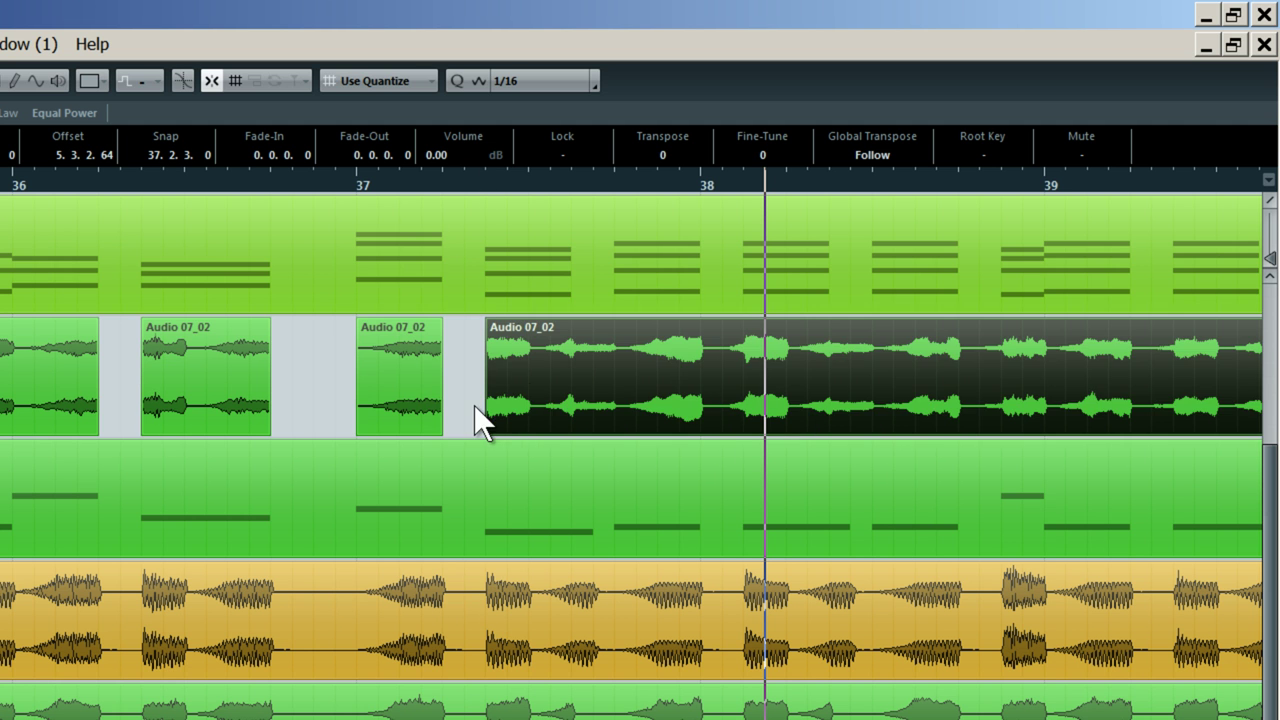
left_click(571, 400, "alt")
left_click(613, 400, "alt")
left_click(608, 387)
key("Delete")
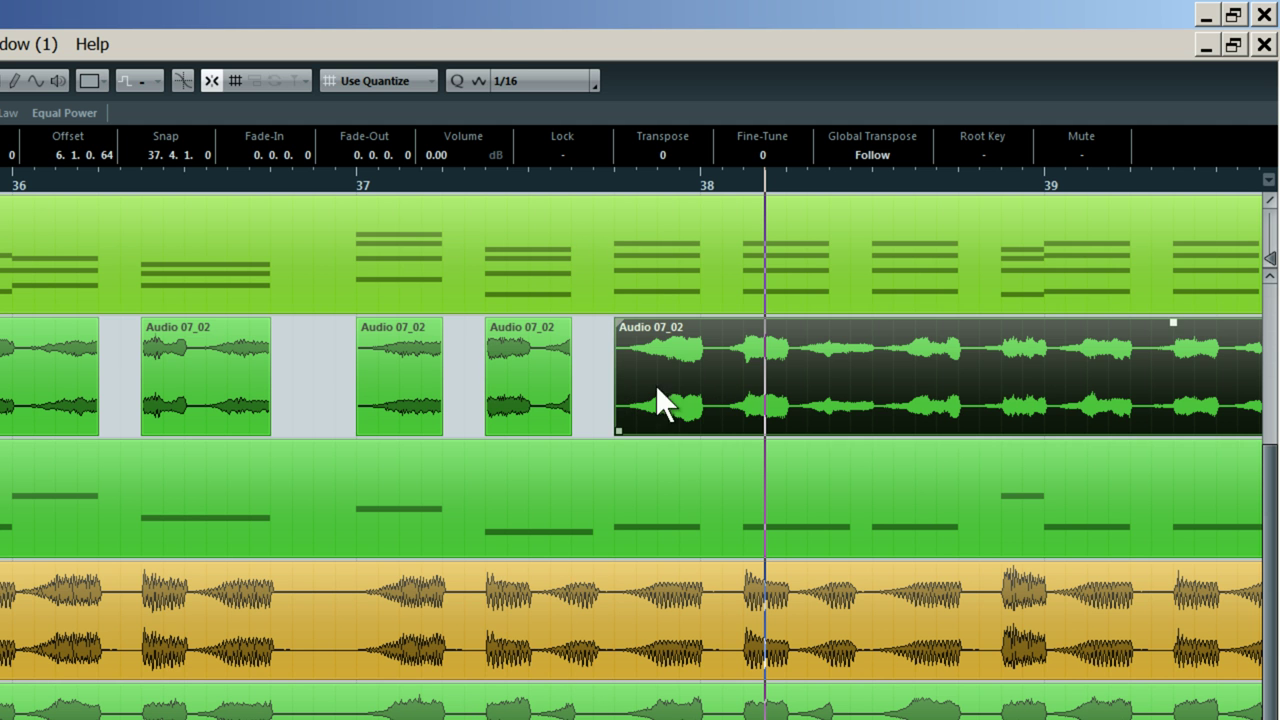
Cut the gaps from 38.1.1 to 38.1.3 and from 38.2.3 to 38.3.1 out of the Audio 07 clip
left_click(703, 398, "alt")
left_click(723, 385, "alt")
left_click(723, 381)
key("Delete")
left_click(829, 386, "alt")
left_click(871, 385, "alt")
left_click(866, 382)
key("Delete")
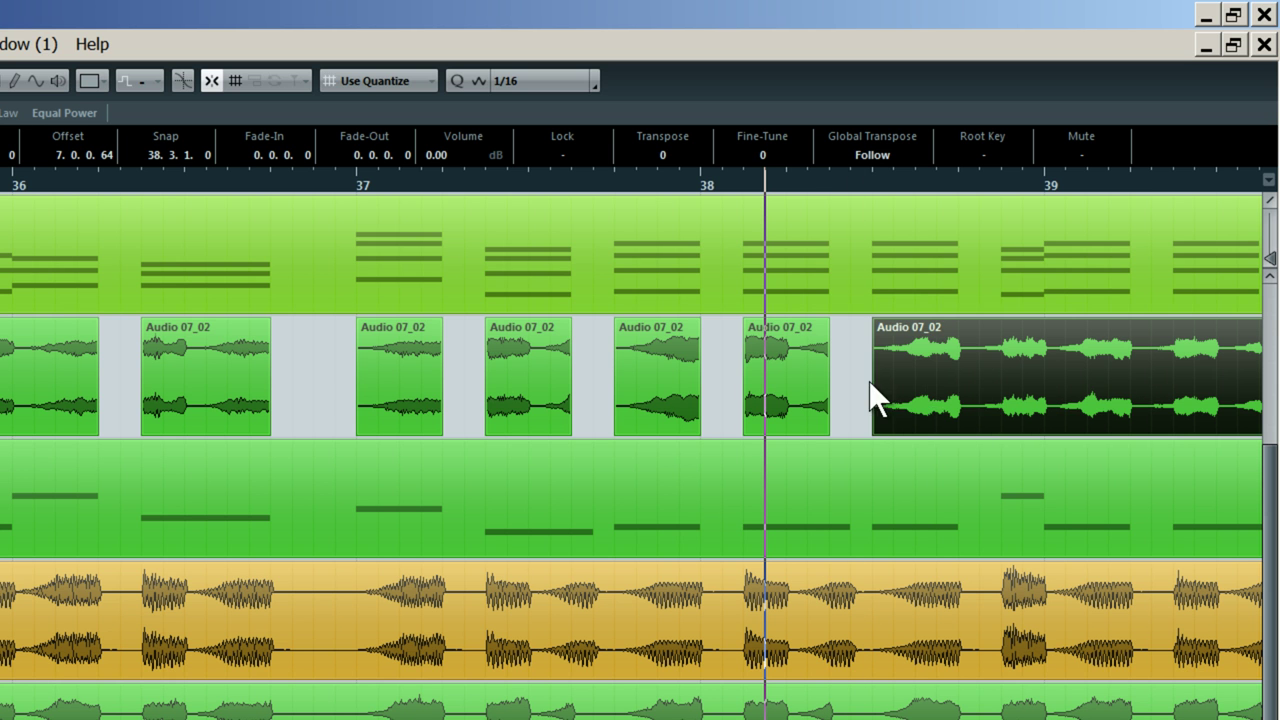
Cut the gaps from 38.4.1 to 38.4.3 and from 39.2.1 to 39.2.3 out of the Audio 07 clip
left_click(958, 388, "alt")
left_click(1000, 388, "alt")
left_click(986, 390)
key("Delete")
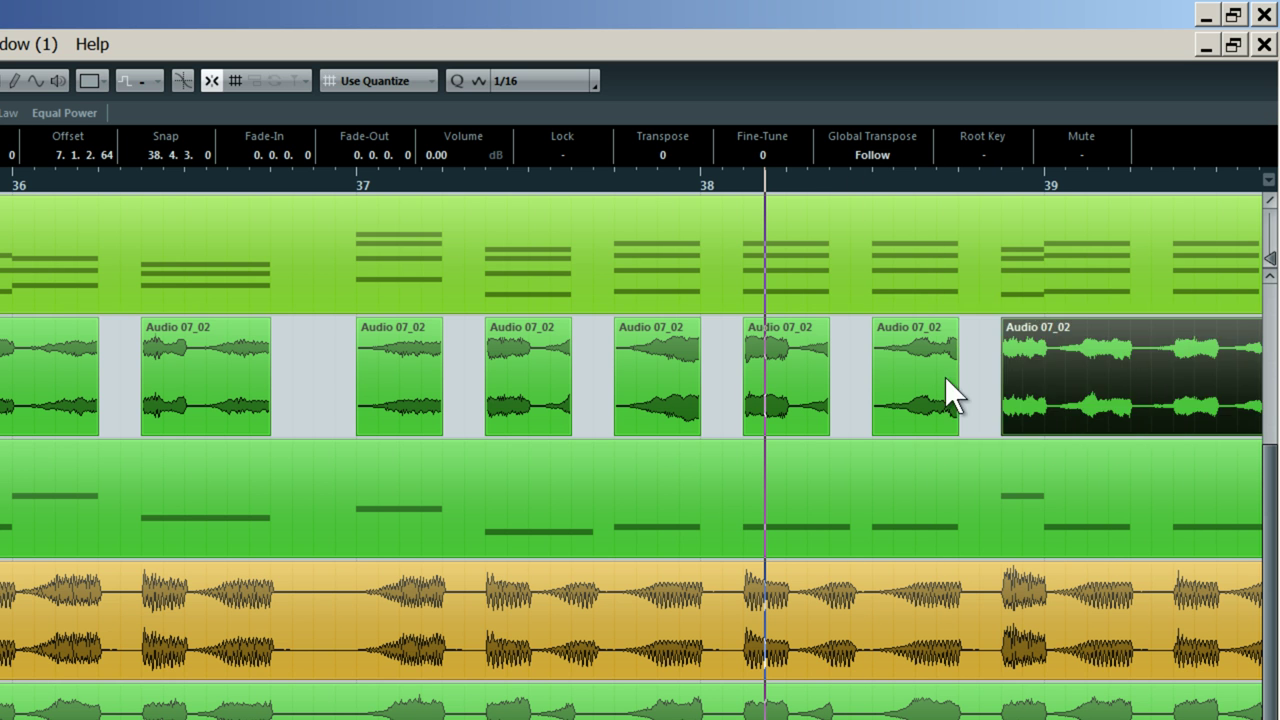
left_click_drag(424, 182, 467, 245)
left_click(265, 398, "alt")
left_click_drag(265, 398, 291, 392)
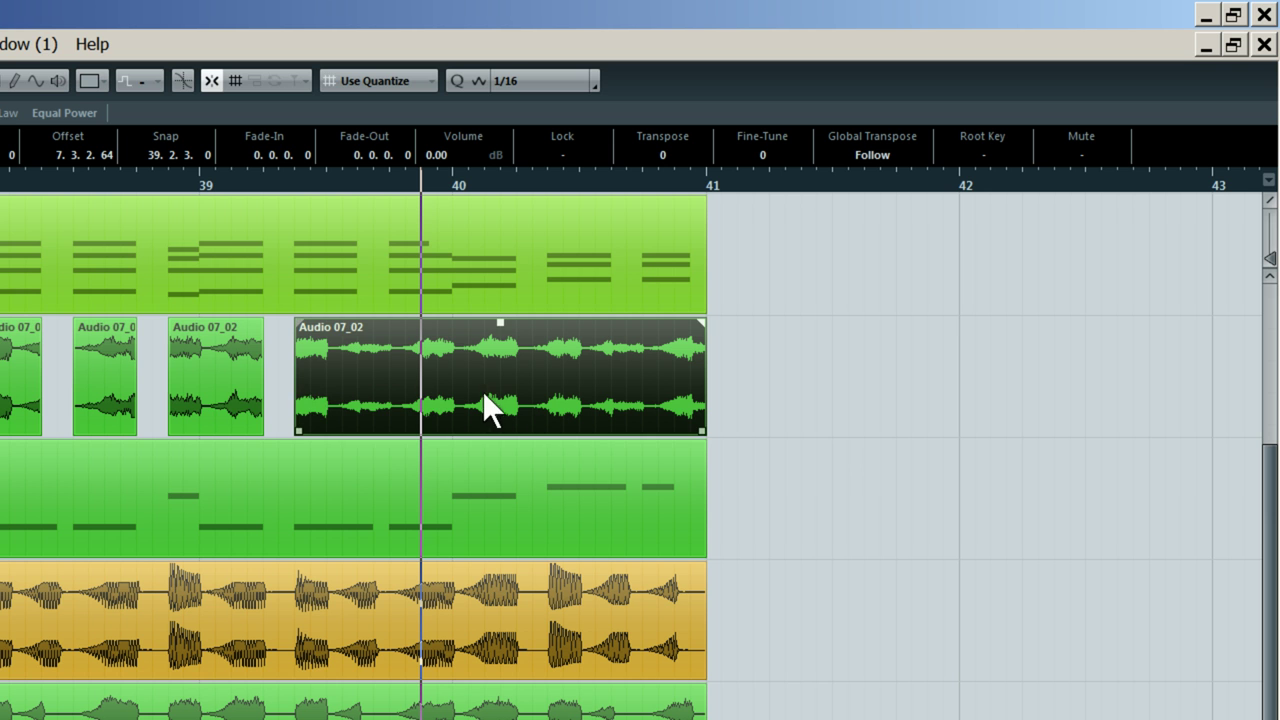
Split the Audio 07 clip at 39.3.3, 39.4.1, 40.2.1, 40.2.3, 40.3.3 and 40.4.1, and delete the three gap pieces
left_click(360, 392, "alt")
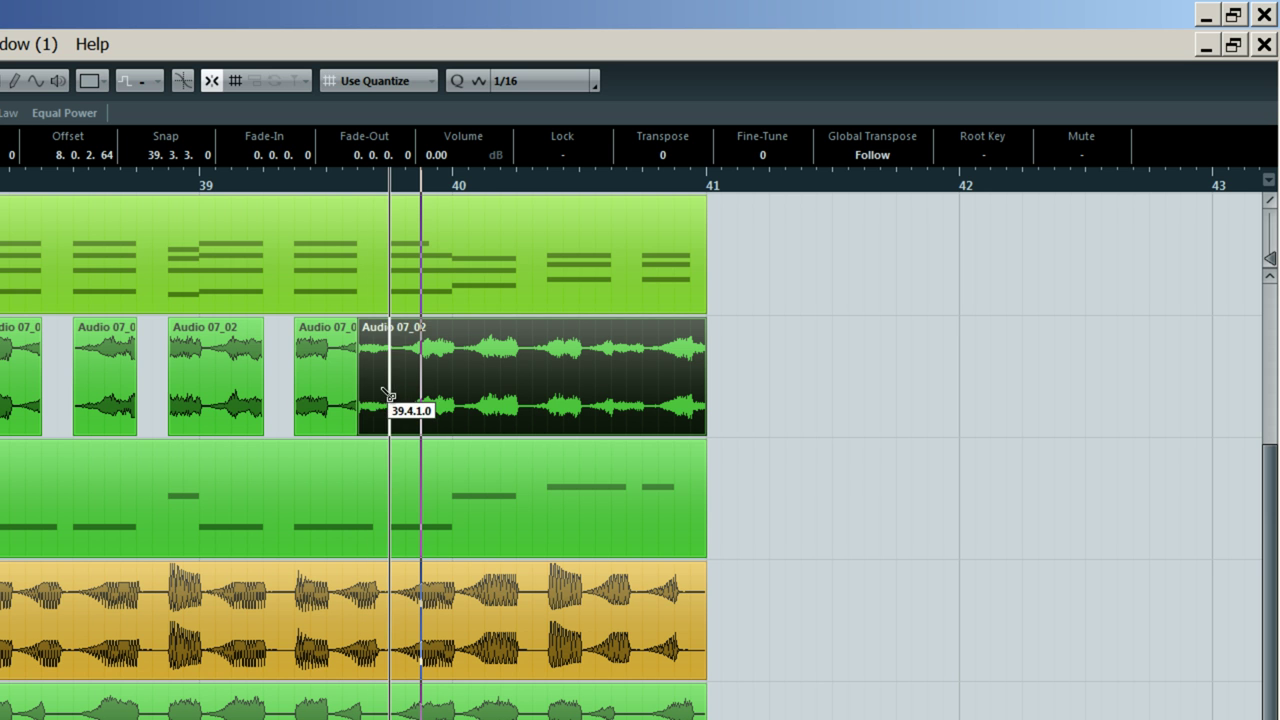
left_click(389, 395, "alt")
left_click(517, 402, "alt")
left_click(548, 404, "alt")
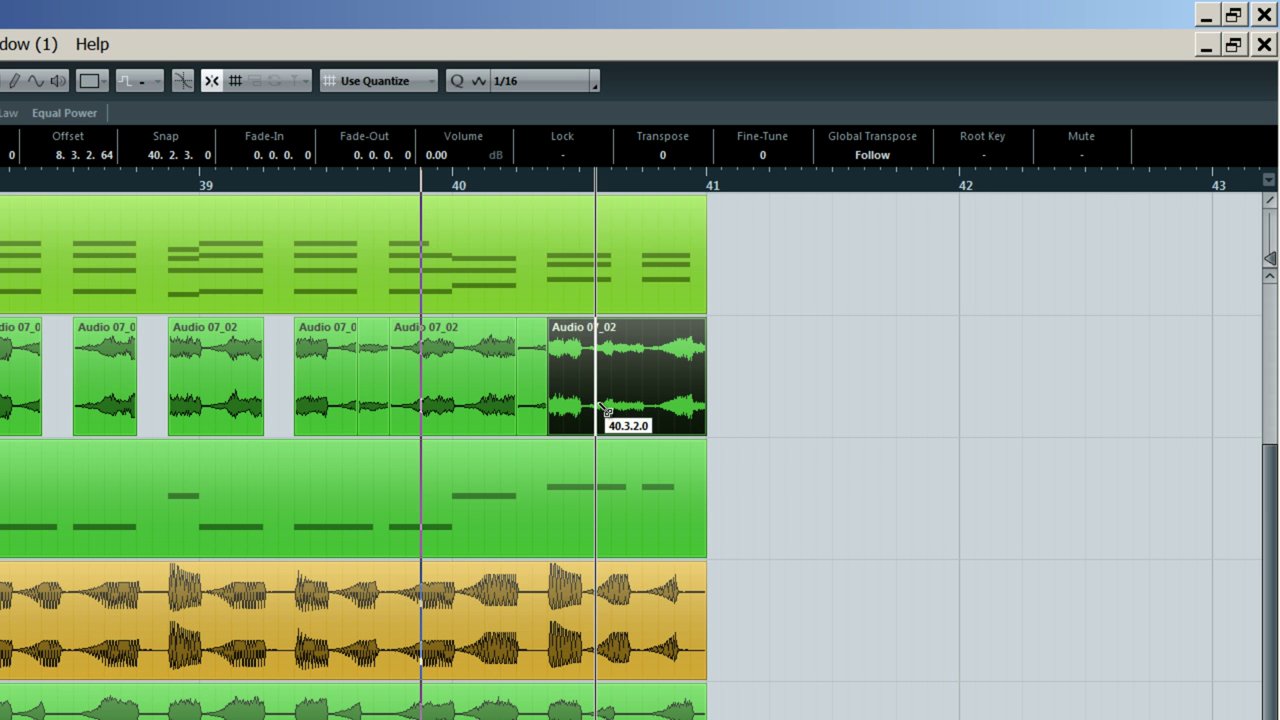
left_click(612, 405, "alt")
left_click(642, 405, "alt")
left_click(631, 396)
left_click(534, 390, "shift")
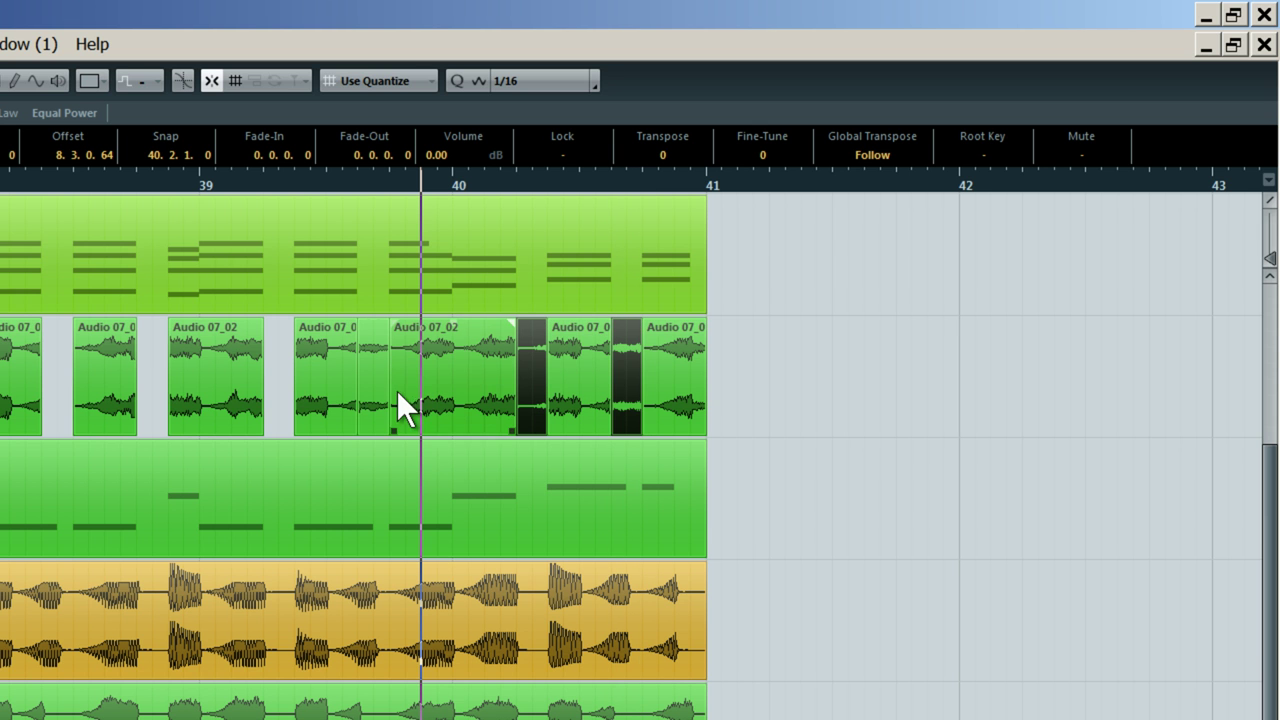
left_click(376, 388, "shift")
key("Delete")
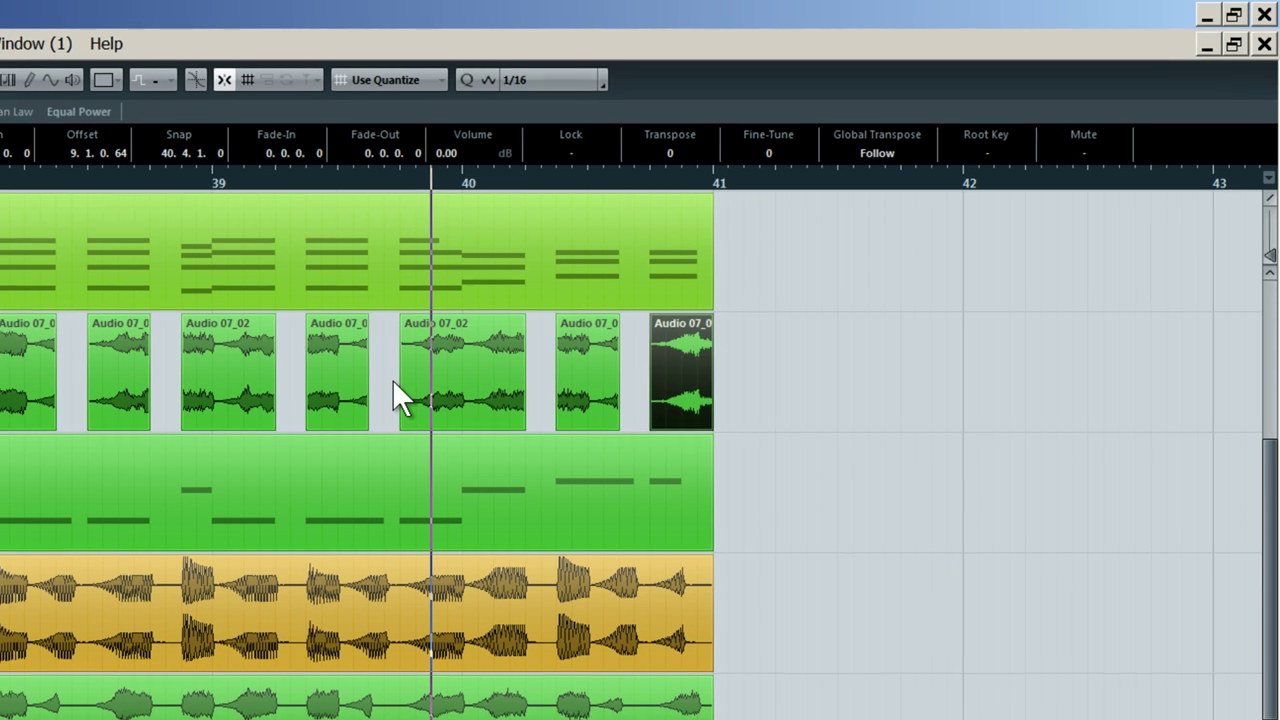
Select all the Audio 07 clips and give them very short fade-ins and fade-outs
left_click_drag(943, 262, 636, 250)
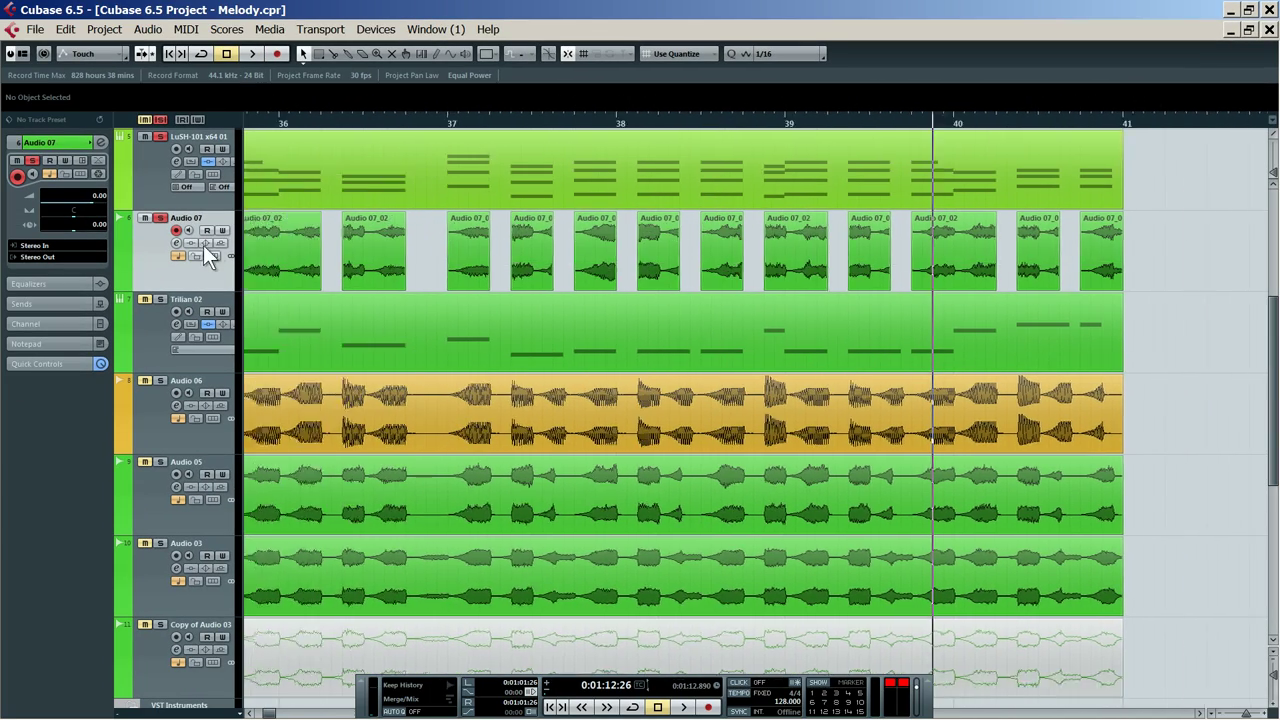
left_click_drag(818, 121, 671, 217)
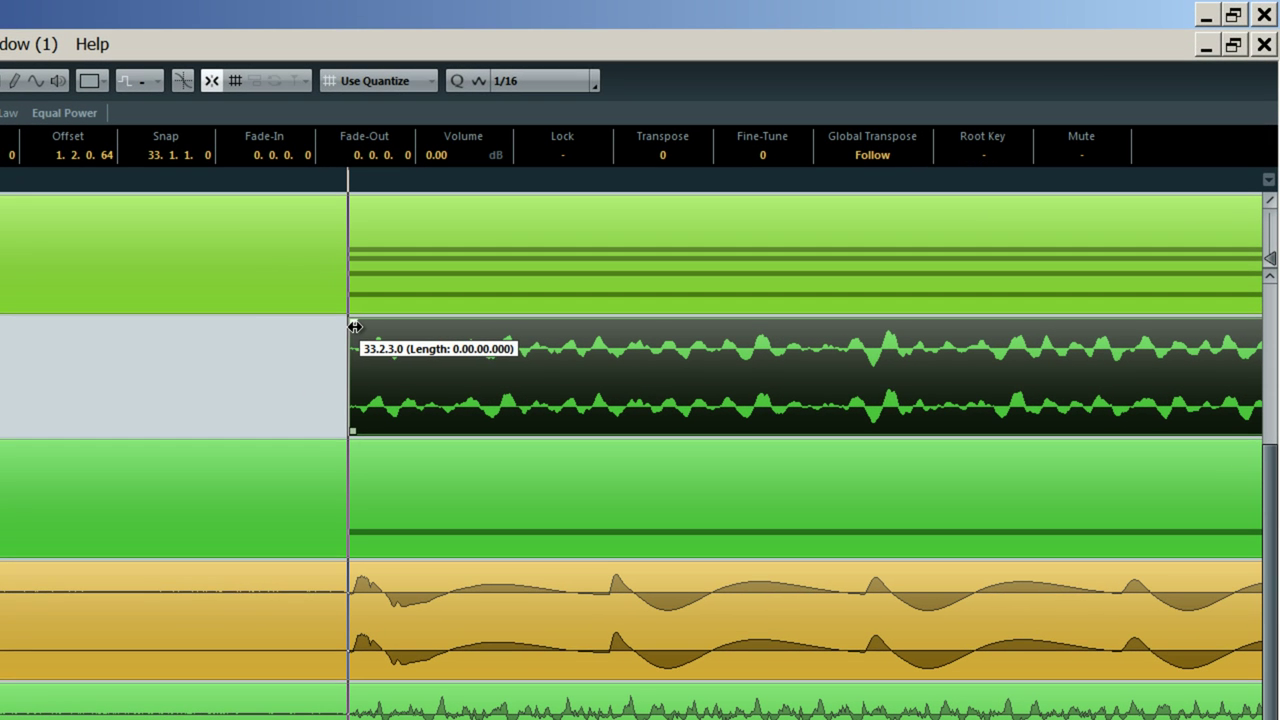
left_click_drag(355, 326, 357, 326)
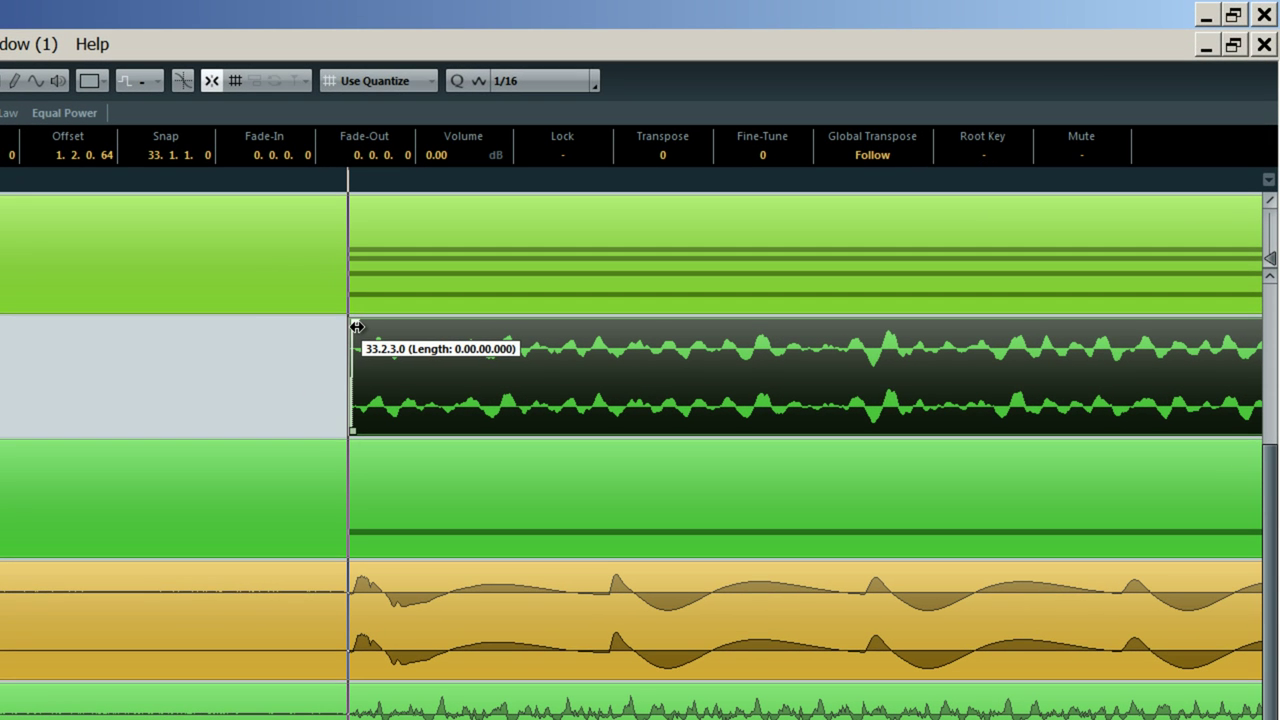
left_click_drag(283, 184, 347, 305)
left_click_drag(637, 325, 631, 325)
left_click_drag(651, 182, 460, 14)
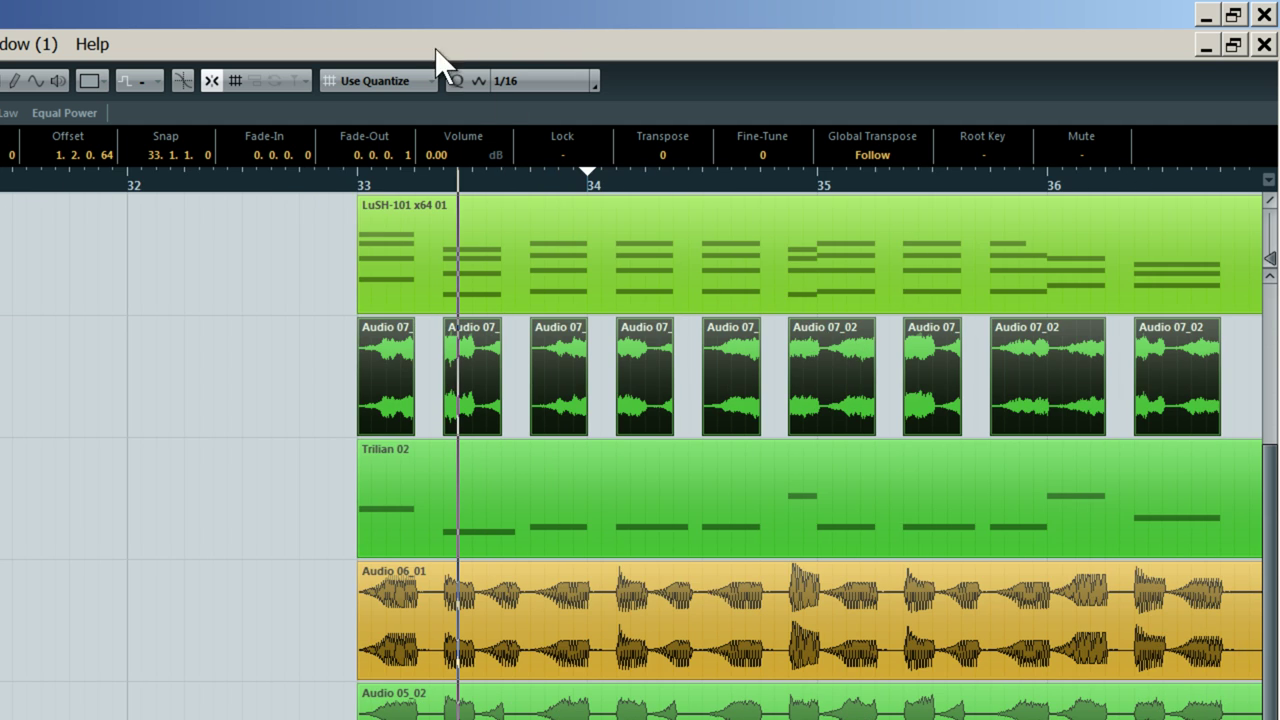
Combine the Audio 07 clips into one audio part and select that part
left_click_drag(356, 177, 351, 143)
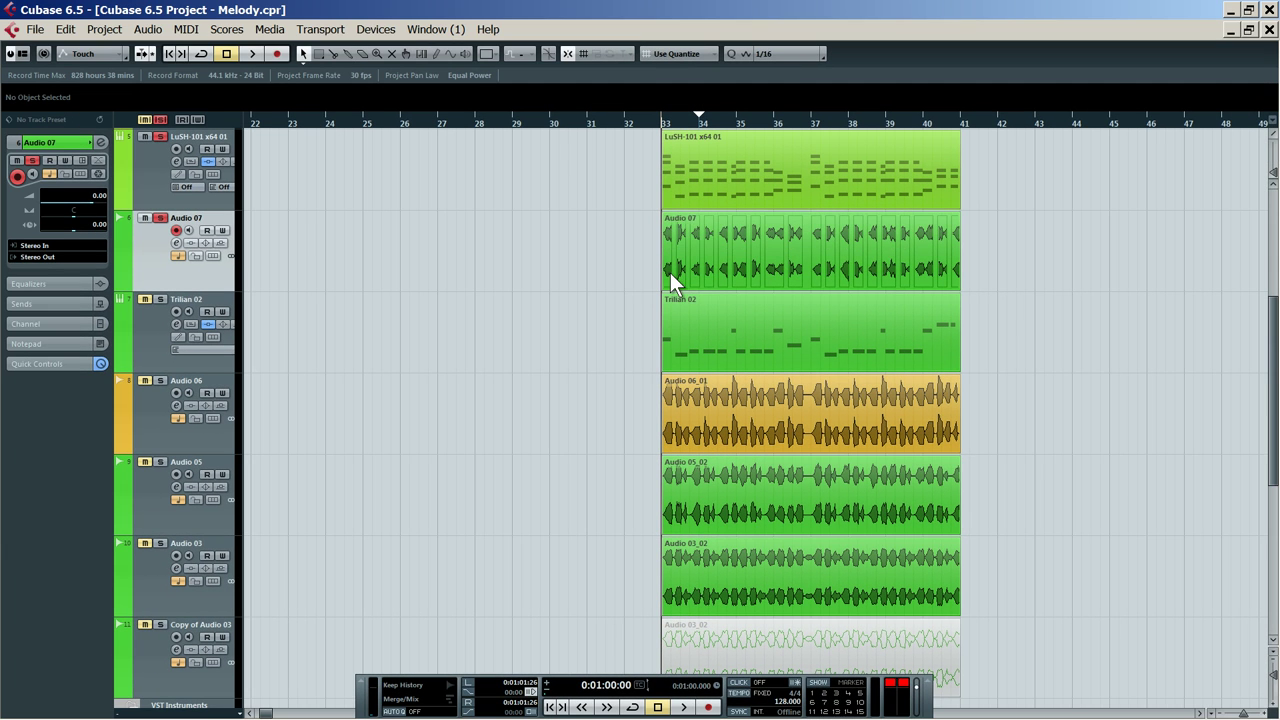
left_click(718, 280)
scroll(770, 290, "down", 2)
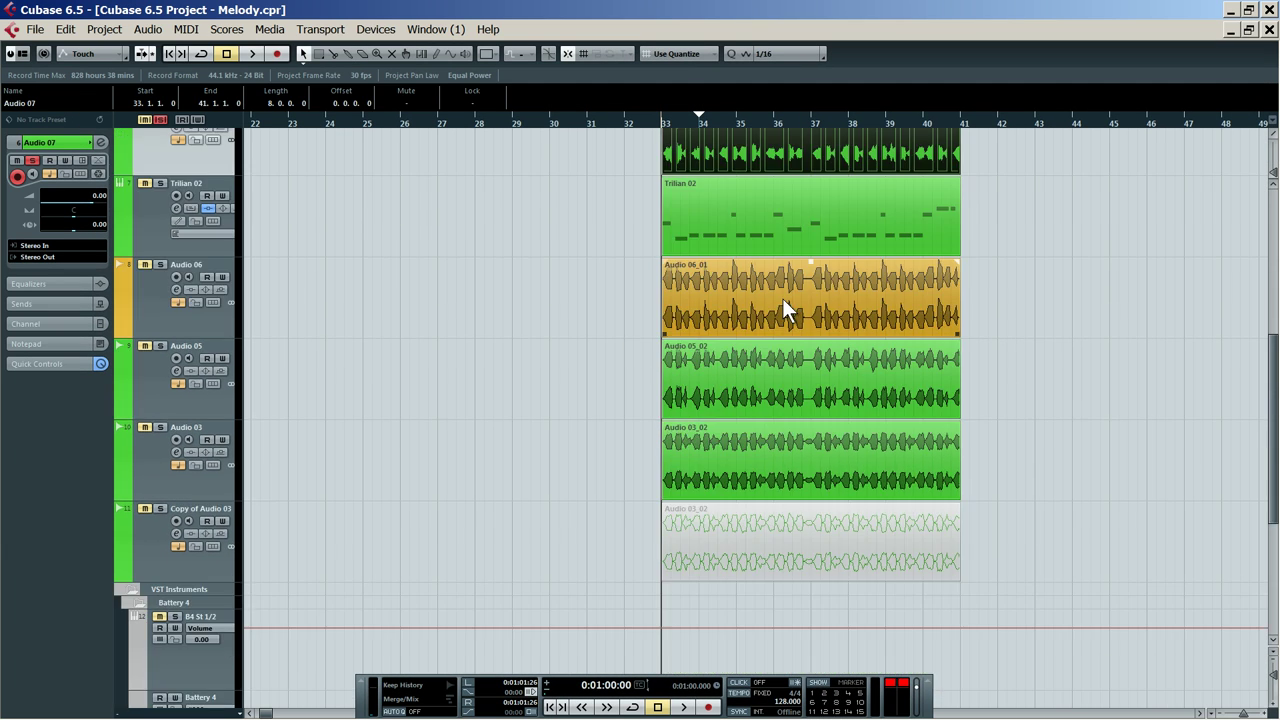
scroll(782, 298, "up", 2)
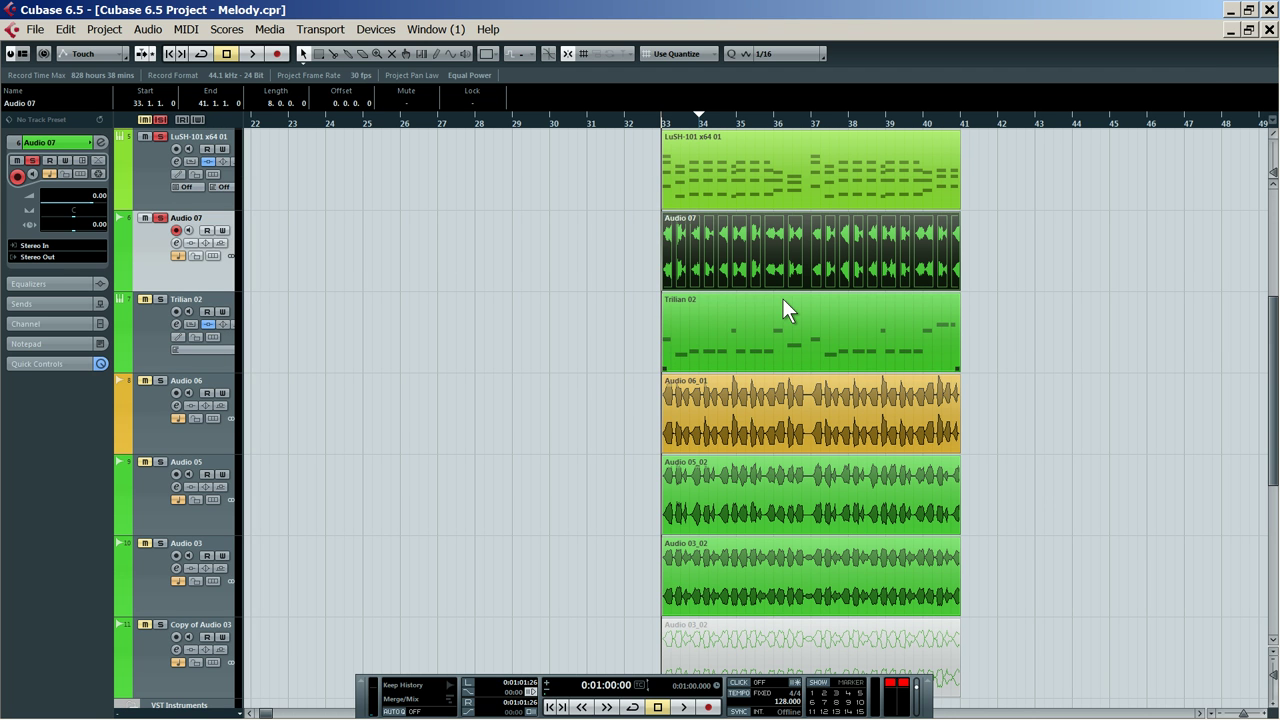
Play back the combined Audio 07 part from bar 33 and inspect its cuts up close
key("space")
left_click(807, 117)
scroll(807, 117, "up", 3)
scroll(470, 270, "up", 4)
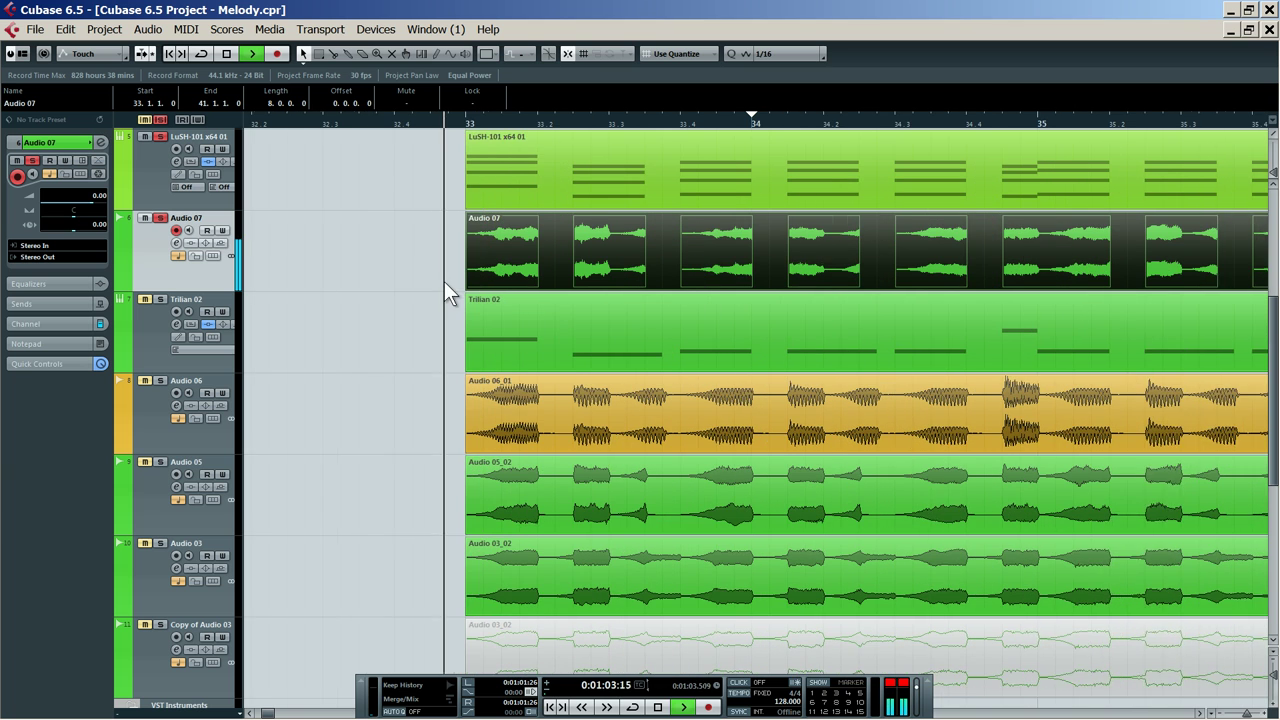
left_click(458, 282)
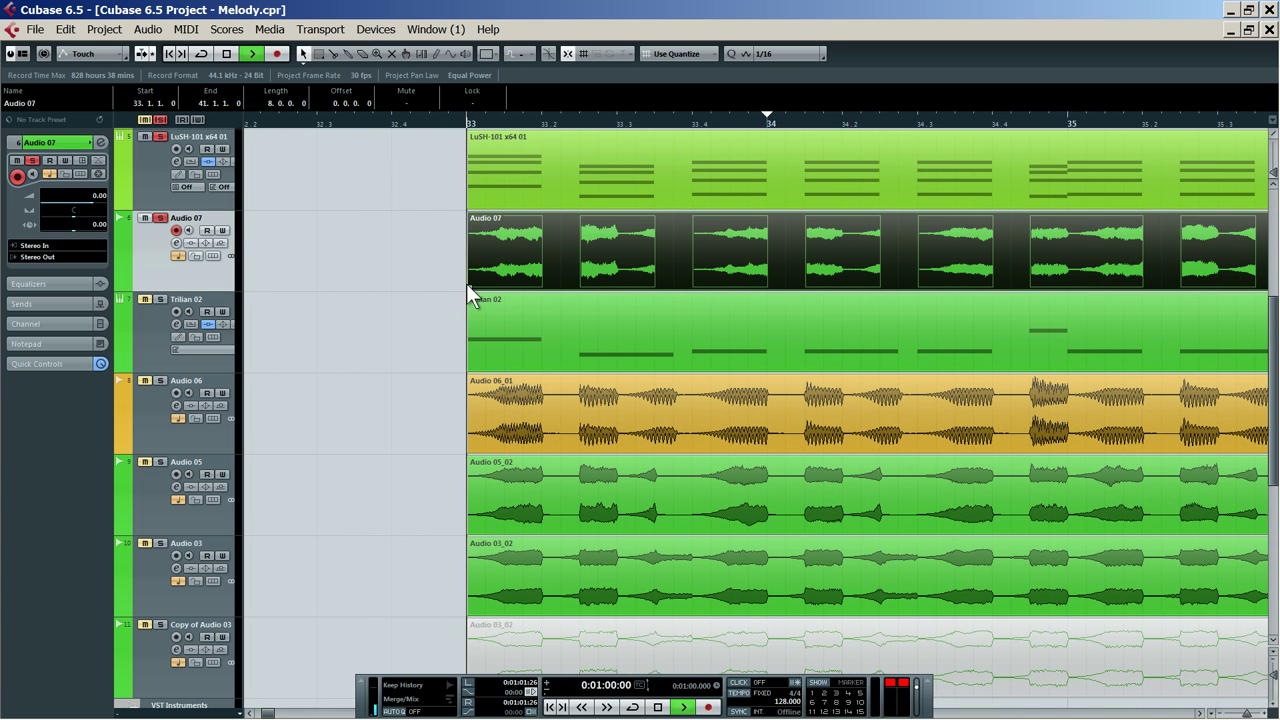
Solo and play the Audio 05, Audio 06 and Audio 03 tracks in turn to compare them
scroll(470, 286, "down", 3)
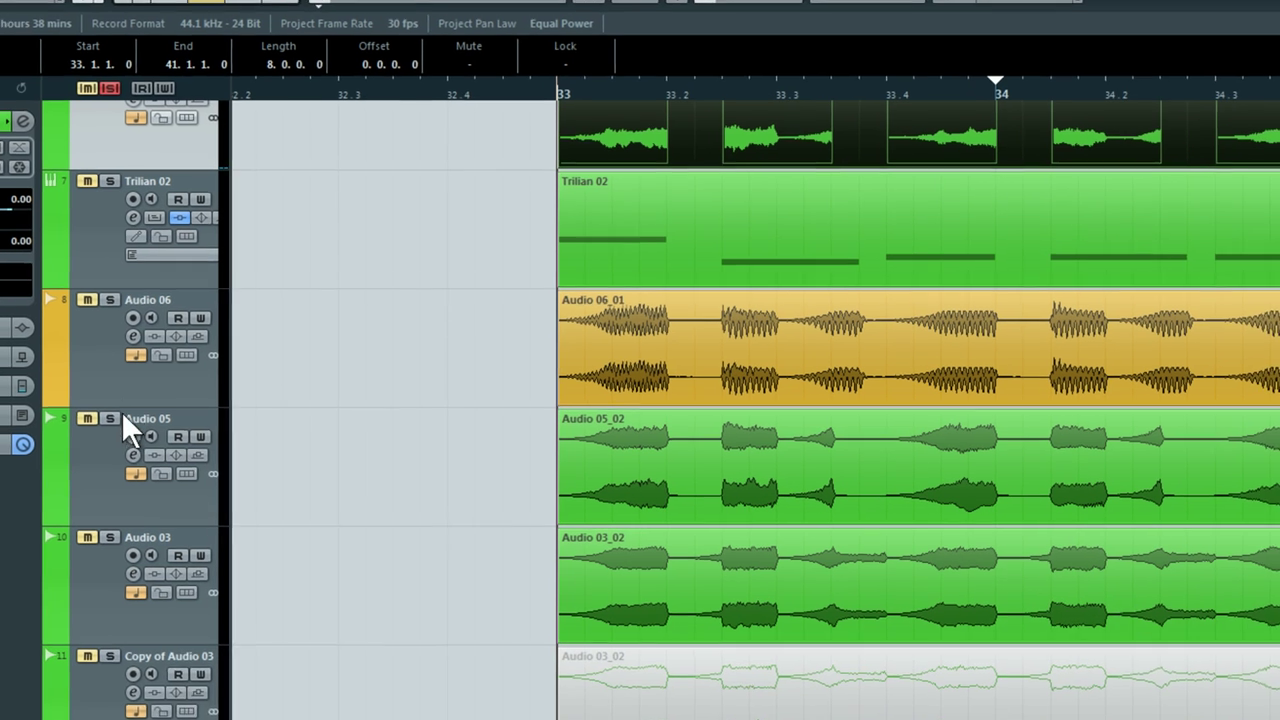
left_click(149, 364)
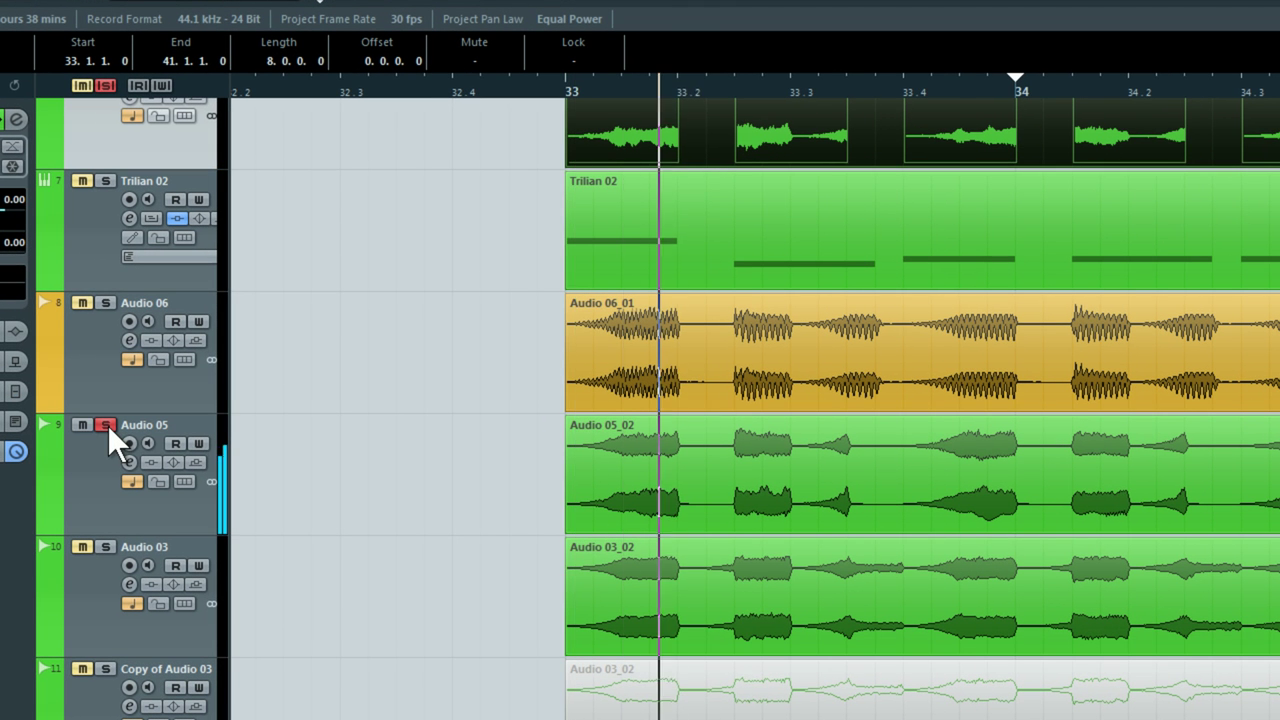
key("space")
left_click(108, 425)
left_click(114, 306)
key("space")
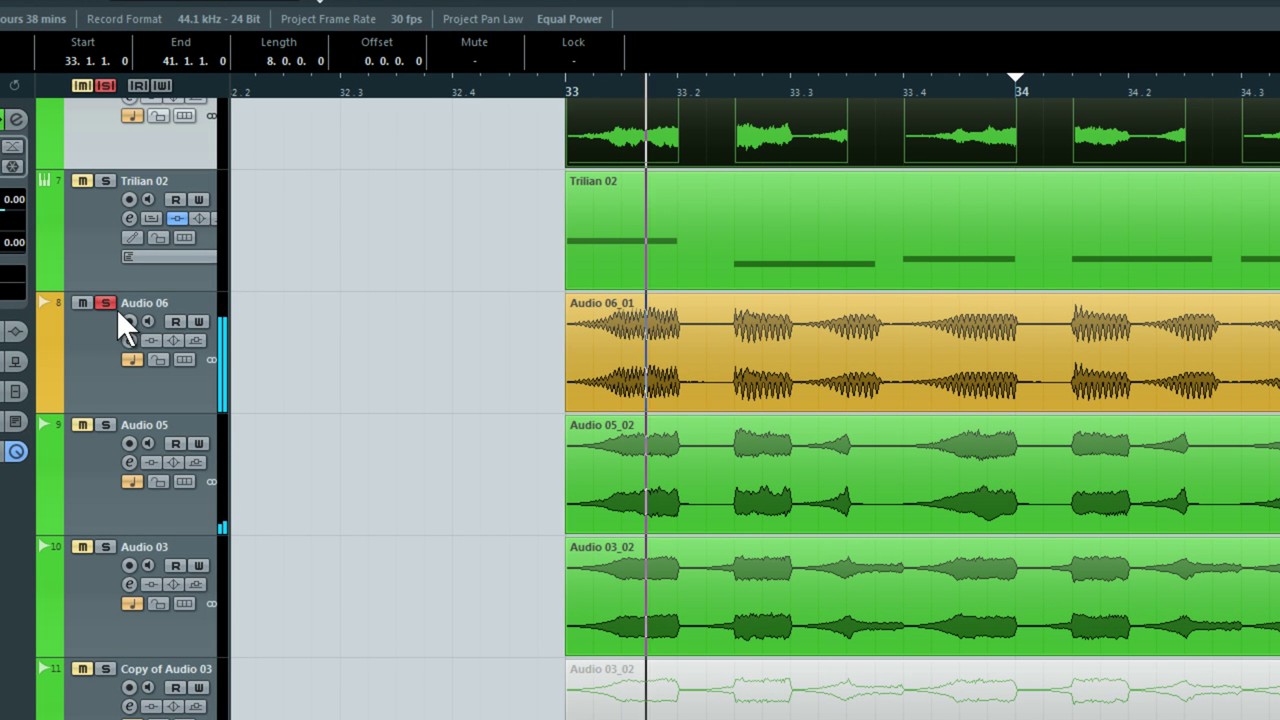
key("space")
left_click(114, 306)
left_click(105, 547)
key("space")
Move the Audio 03 track directly above the Trilian 02 track and view its clip closely around bar 33
left_click(98, 582)
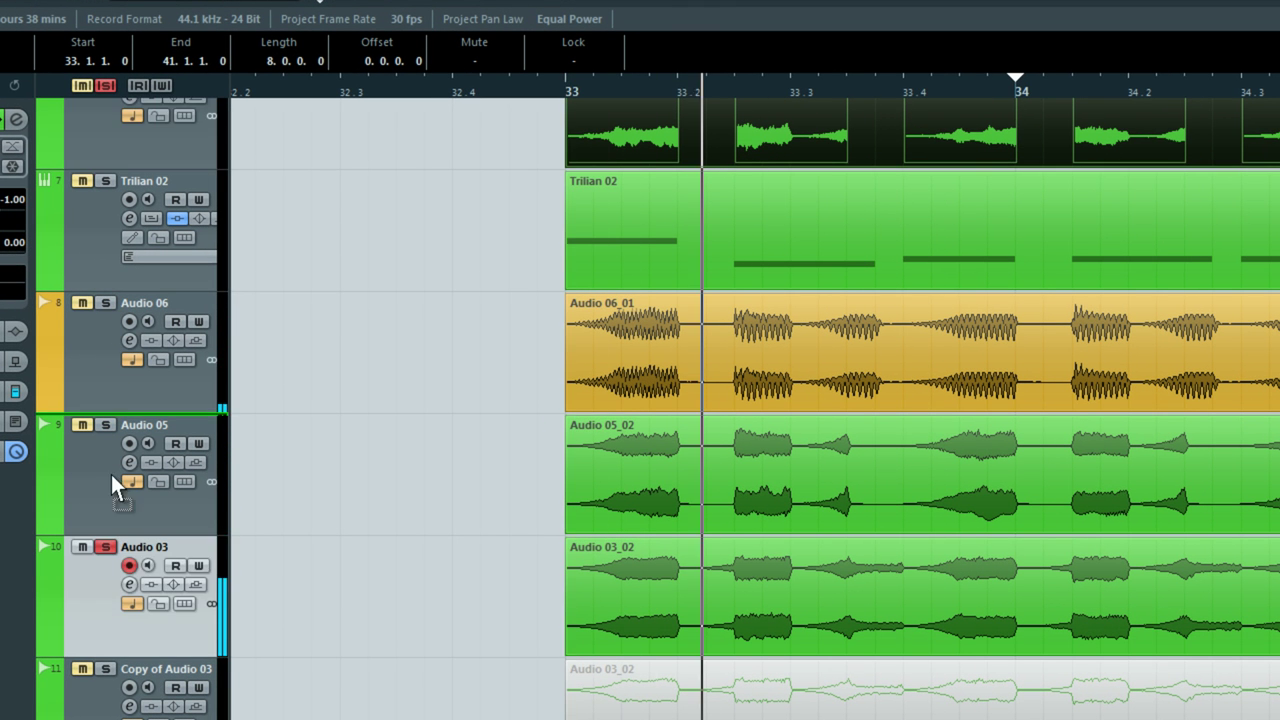
left_click_drag(136, 191, 136, 191)
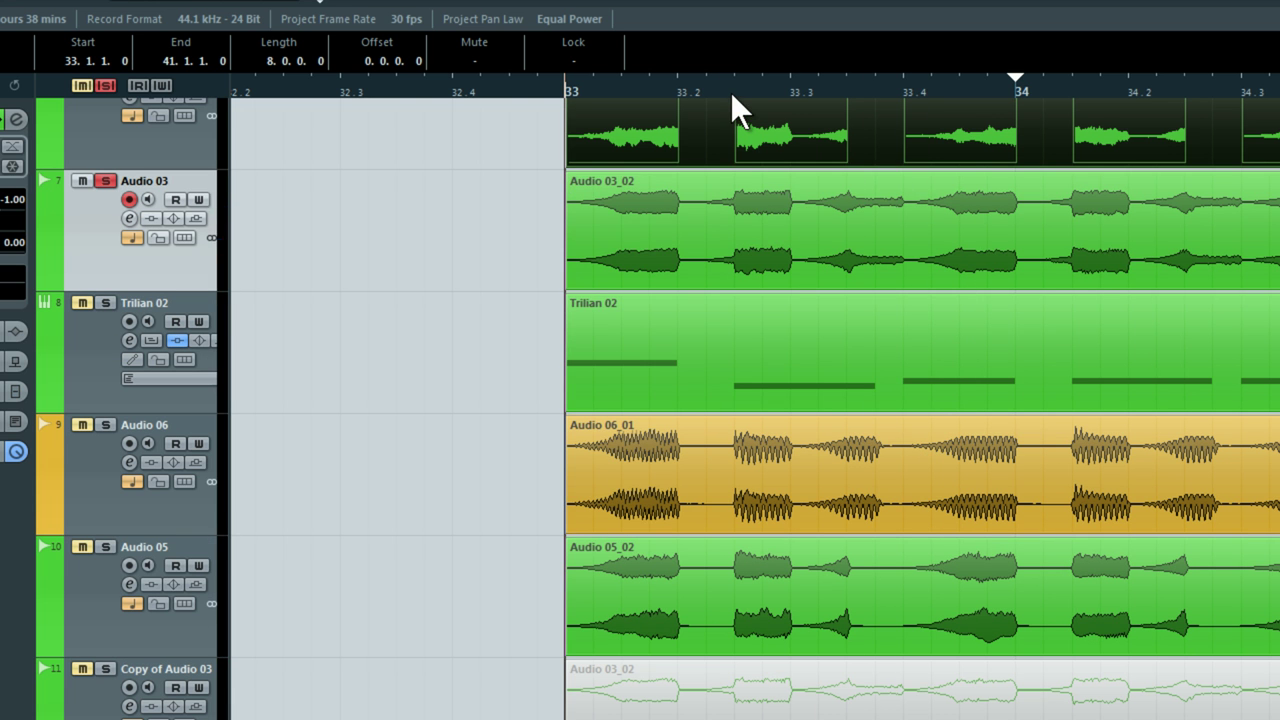
left_click_drag(731, 86, 717, 106)
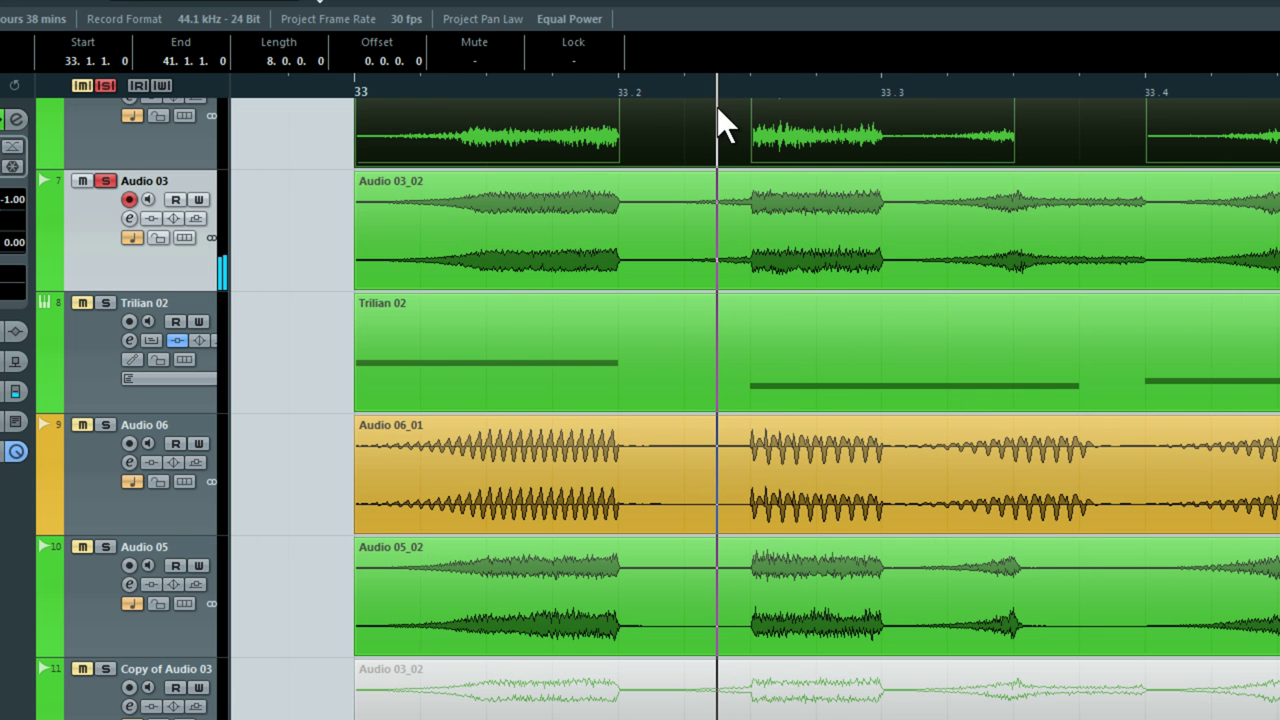
Play the Audio 03 and Audio 05 tracks for comparison and remove the Audio 05 track
left_click_drag(650, 72, 442, 95)
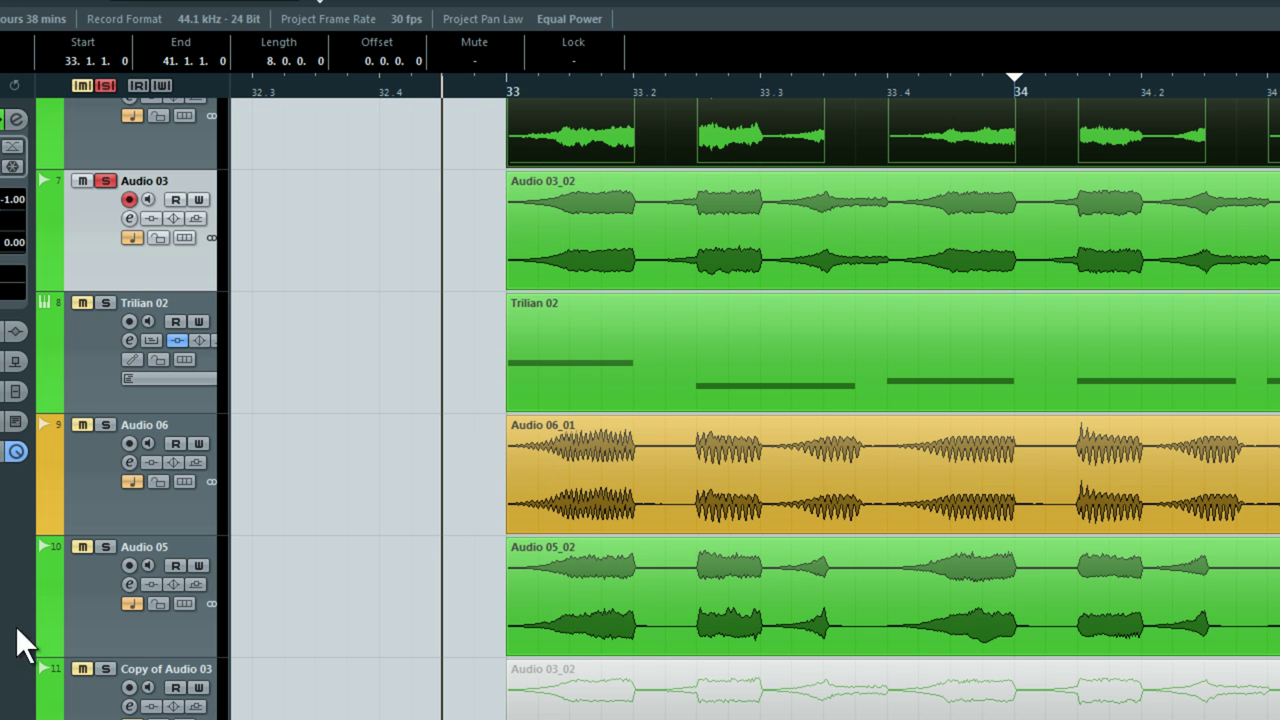
key("space")
left_click(106, 547)
key("space")
key("space")
right_click(87, 639)
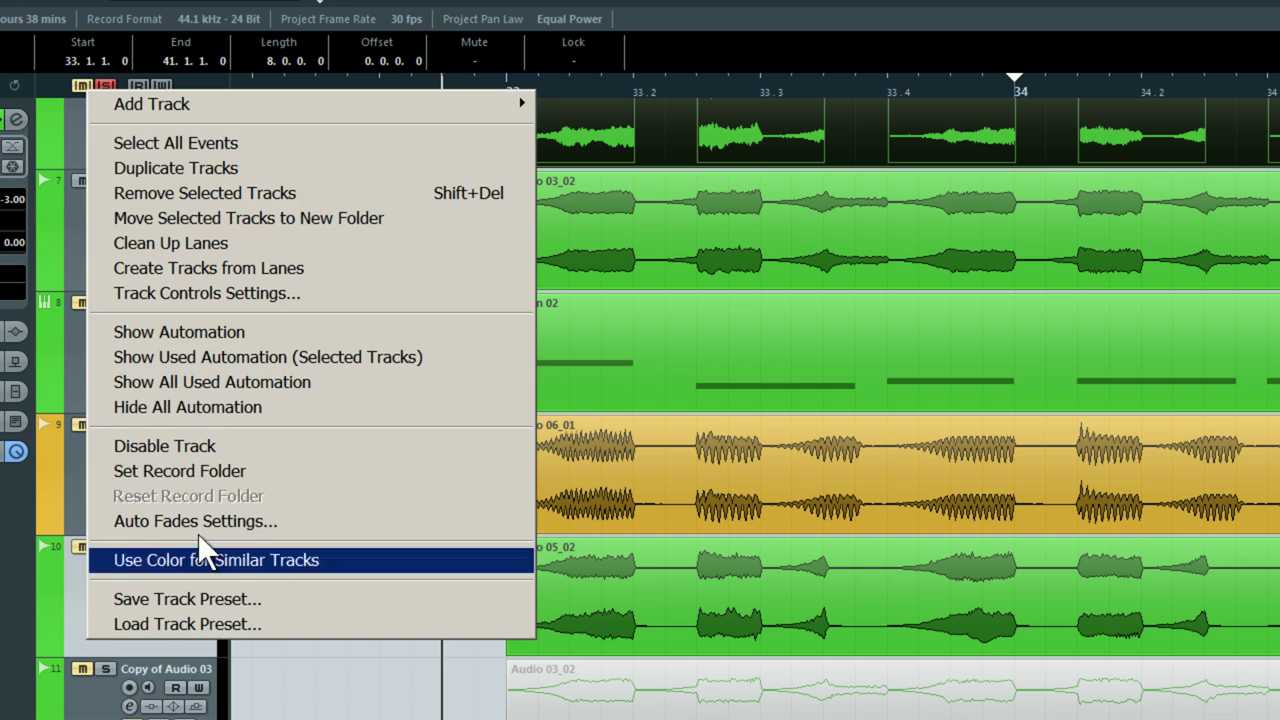
left_click(365, 193)
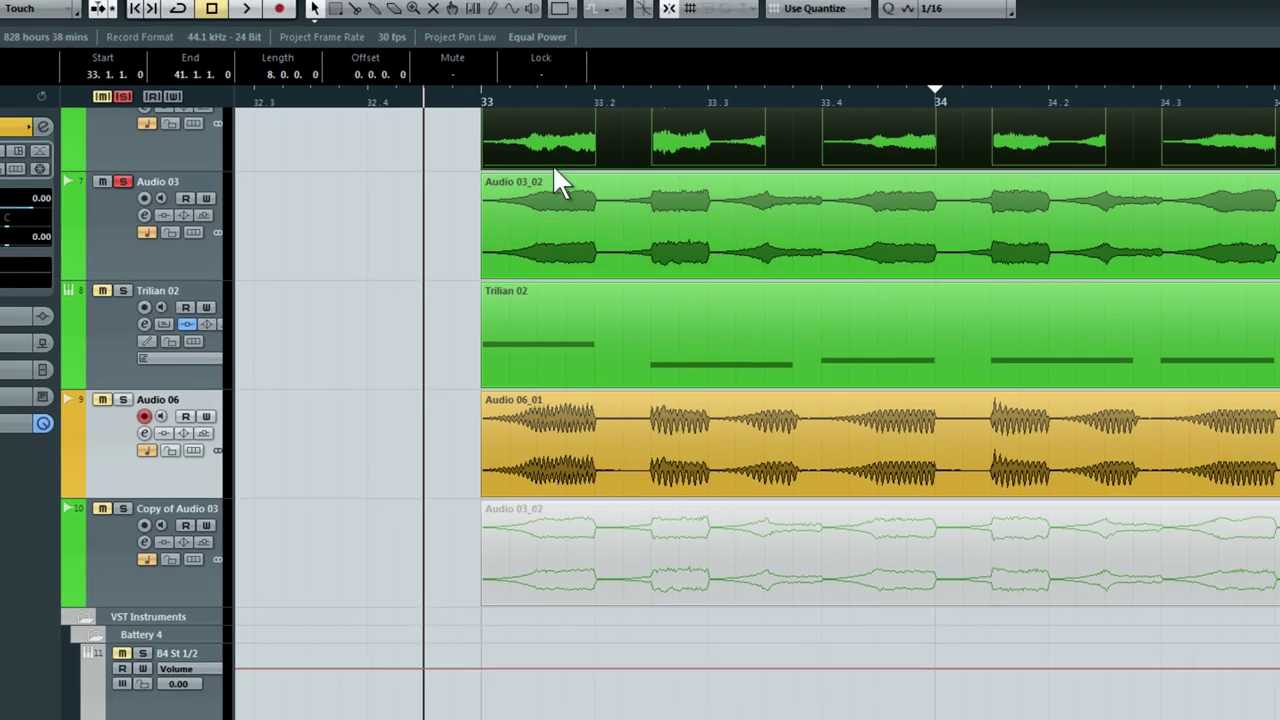
Split the Audio 03 clip in bar 33 at 33.2, 33.2.3, 33.3.3 and 33.4, matching the Audio 07 gaps
left_click_drag(553, 100, 449, 160)
scroll(563, 282, "up", 3)
scroll(413, 355, "down", 2)
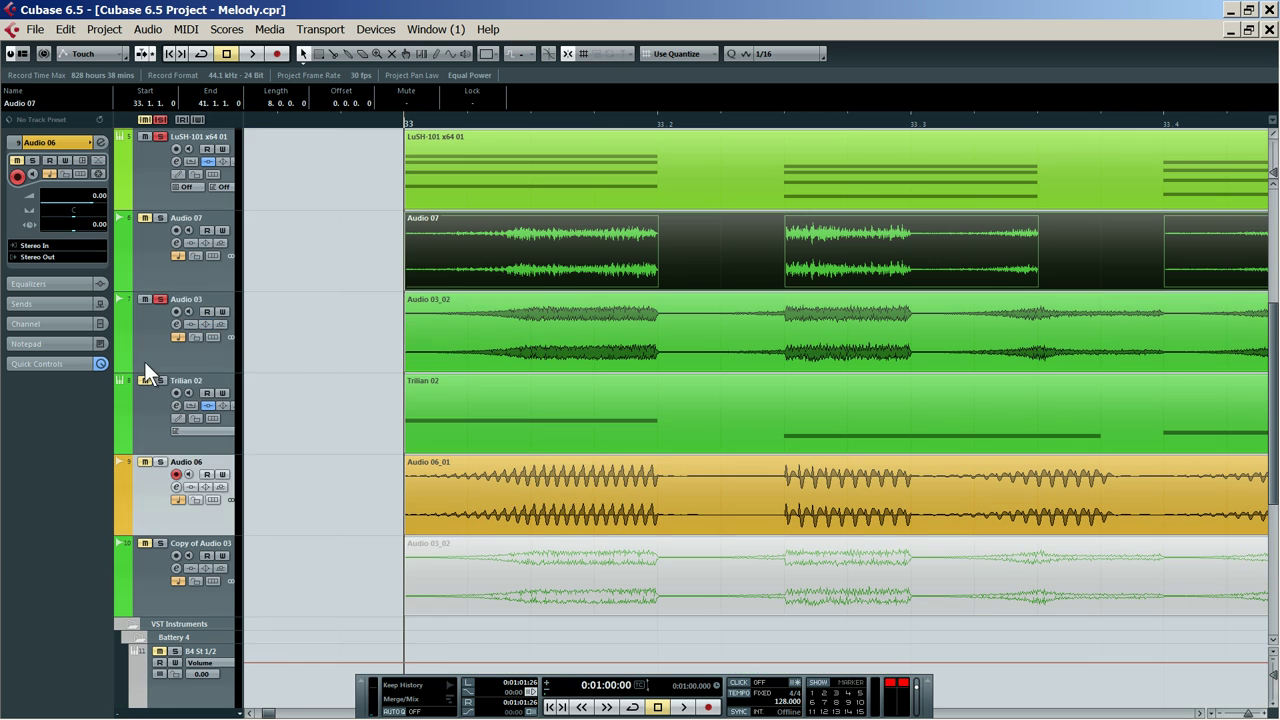
left_click(158, 368)
key("space")
key("space")
key("3")
left_click(658, 345)
left_click(778, 345)
left_click(1034, 345)
left_click(1160, 345)
Delete the two Audio 03 gap pieces in bar 33
left_click(1131, 347)
left_click(733, 332, "shift")
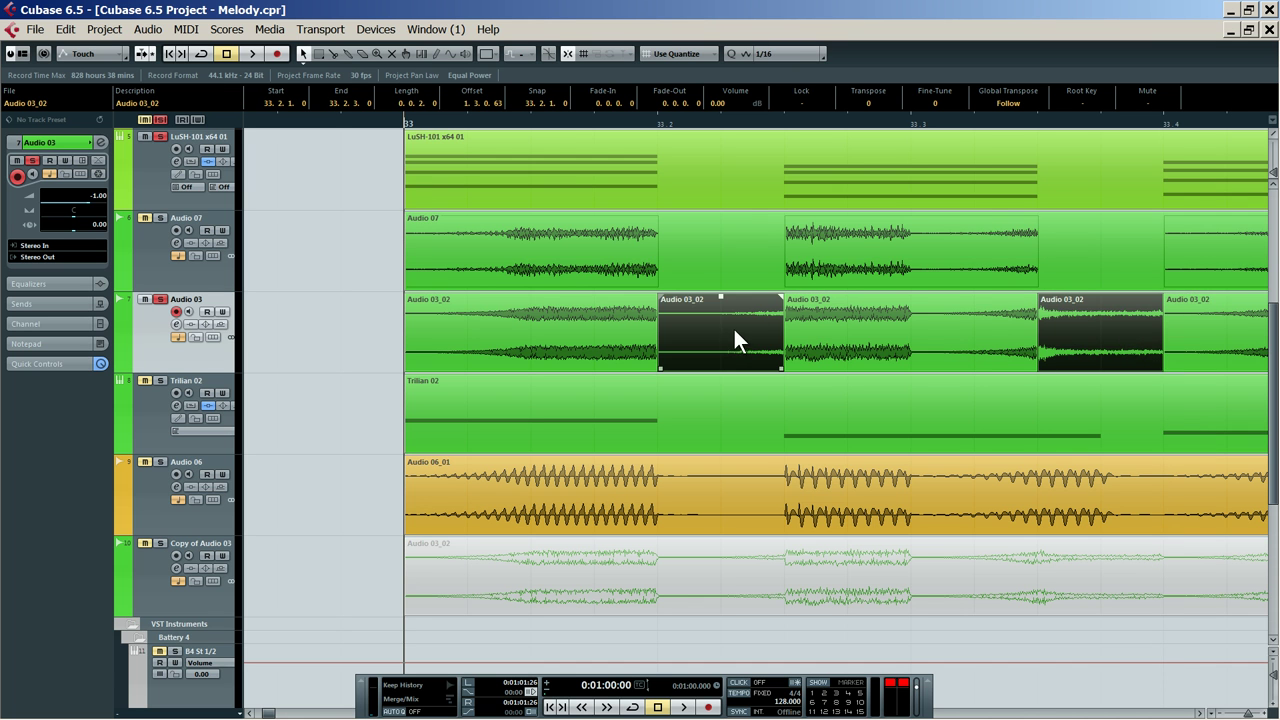
key("Delete")
Set the grid type to Beat and split the Audio 03 clip at bar 34
left_click_drag(691, 117, 850, 102)
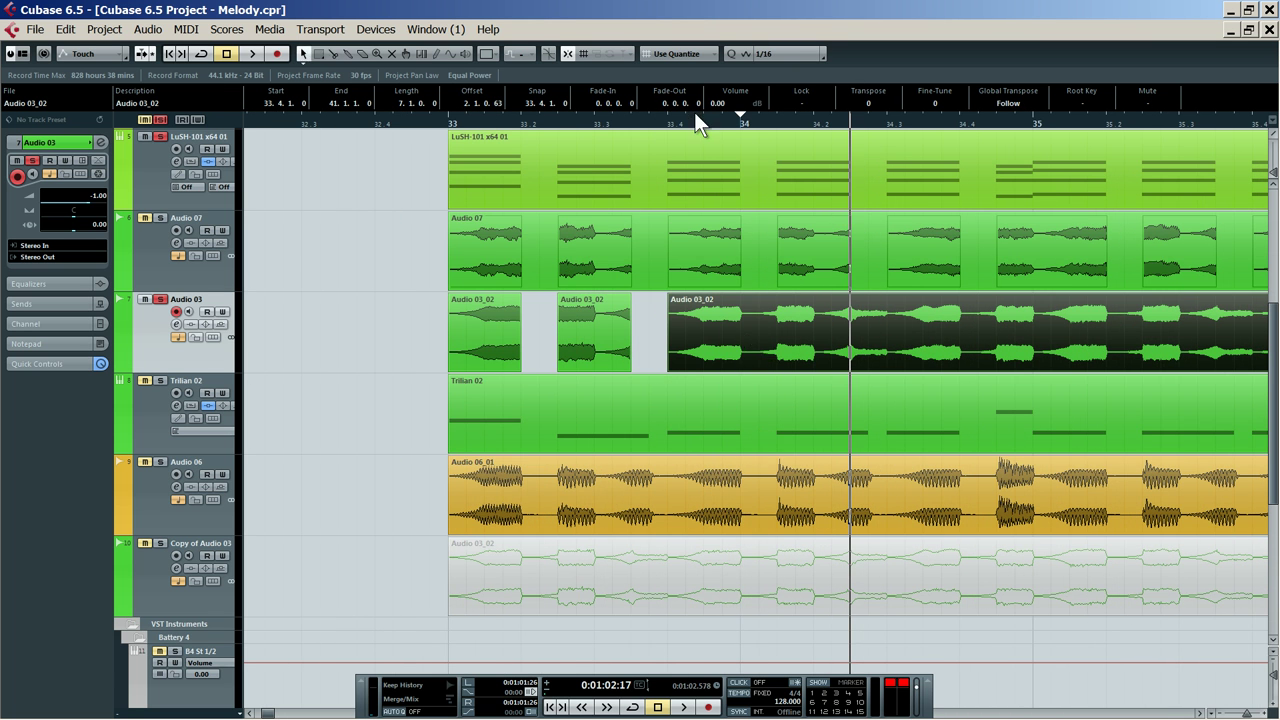
left_click(670, 54)
left_click(686, 90)
left_click(741, 335, "alt")
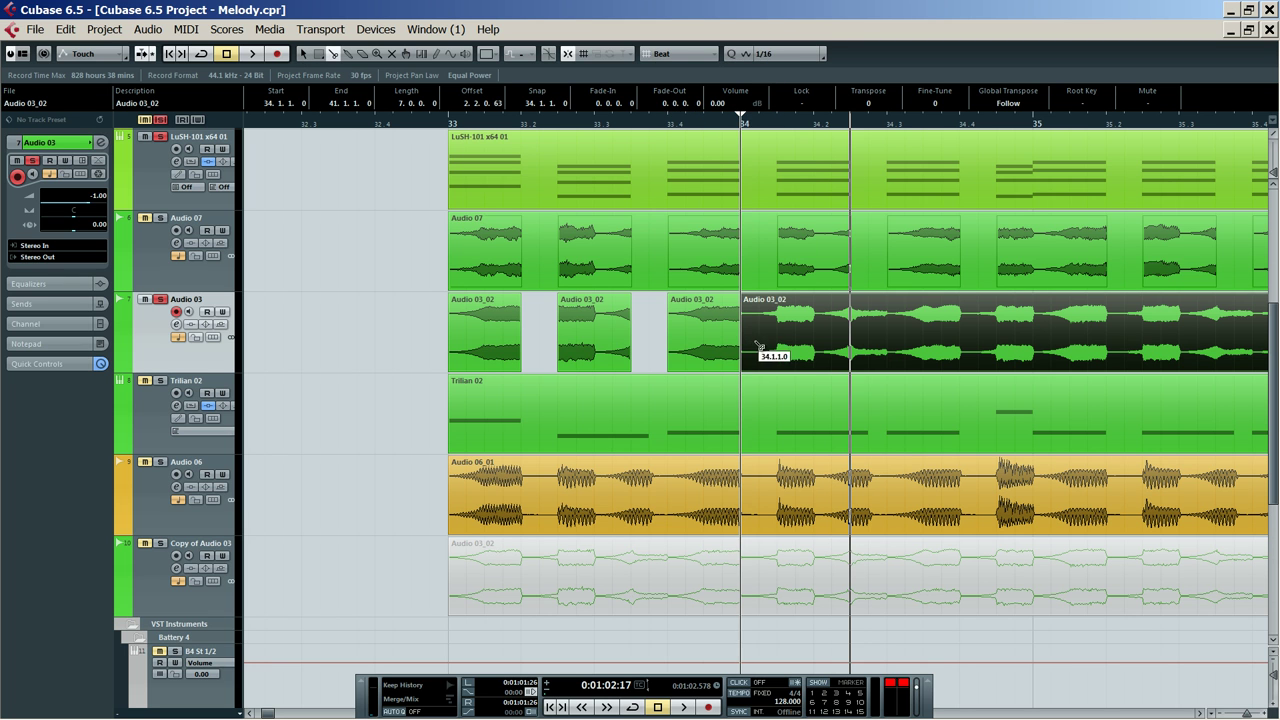
Set the grid type back to Use Quantize with a 1/8 quantize value
left_click(680, 54)
left_click(712, 104)
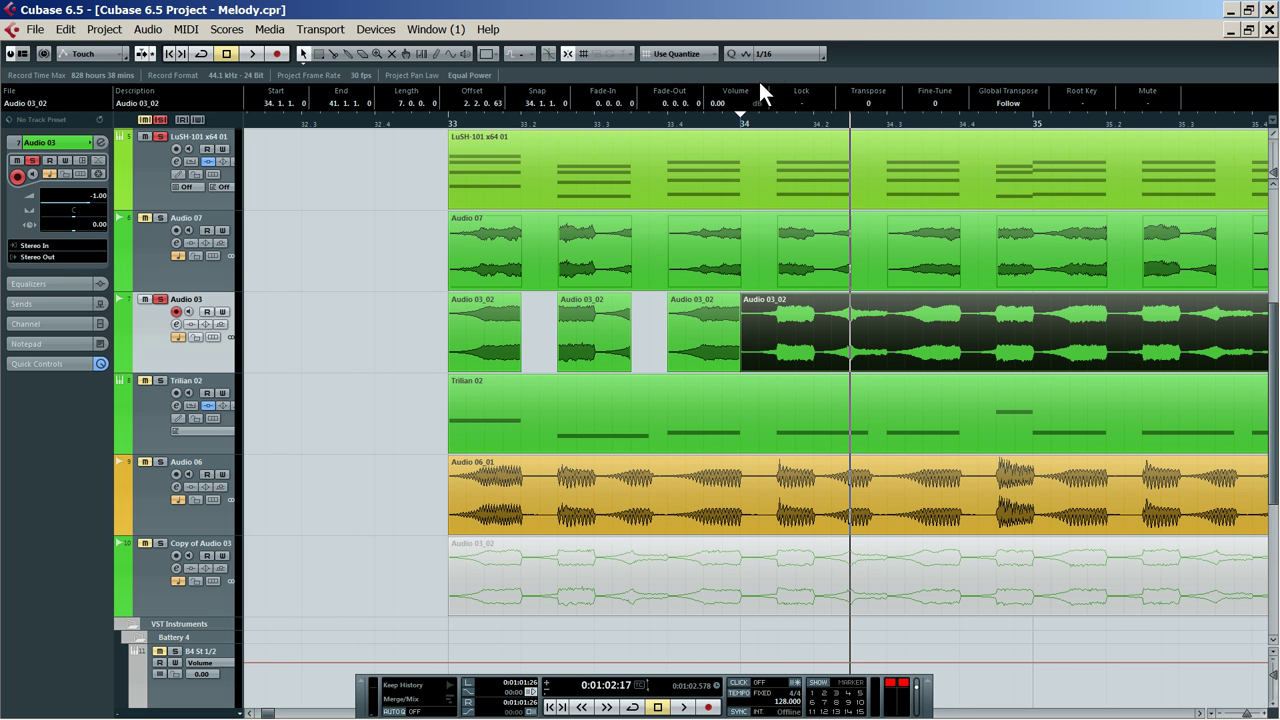
left_click(786, 52)
left_click(812, 121)
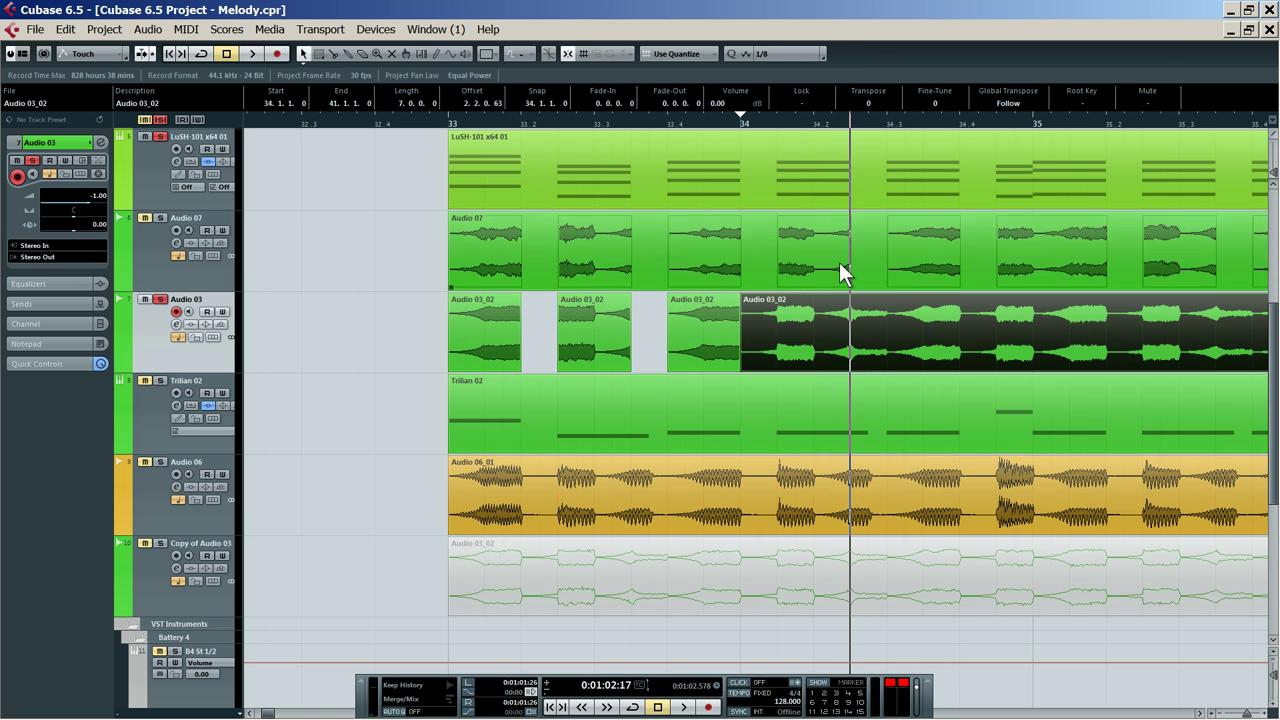
Split Audio 03 at the Audio 07 gap edges from bar 34 to 35.2.3 and delete the gap pieces
left_click(778, 340, "alt")
left_click(852, 340, "alt")
left_click(888, 340, "alt")
left_click(960, 342, "alt")
left_click(995, 344, "alt")
left_click(1109, 344, "alt")
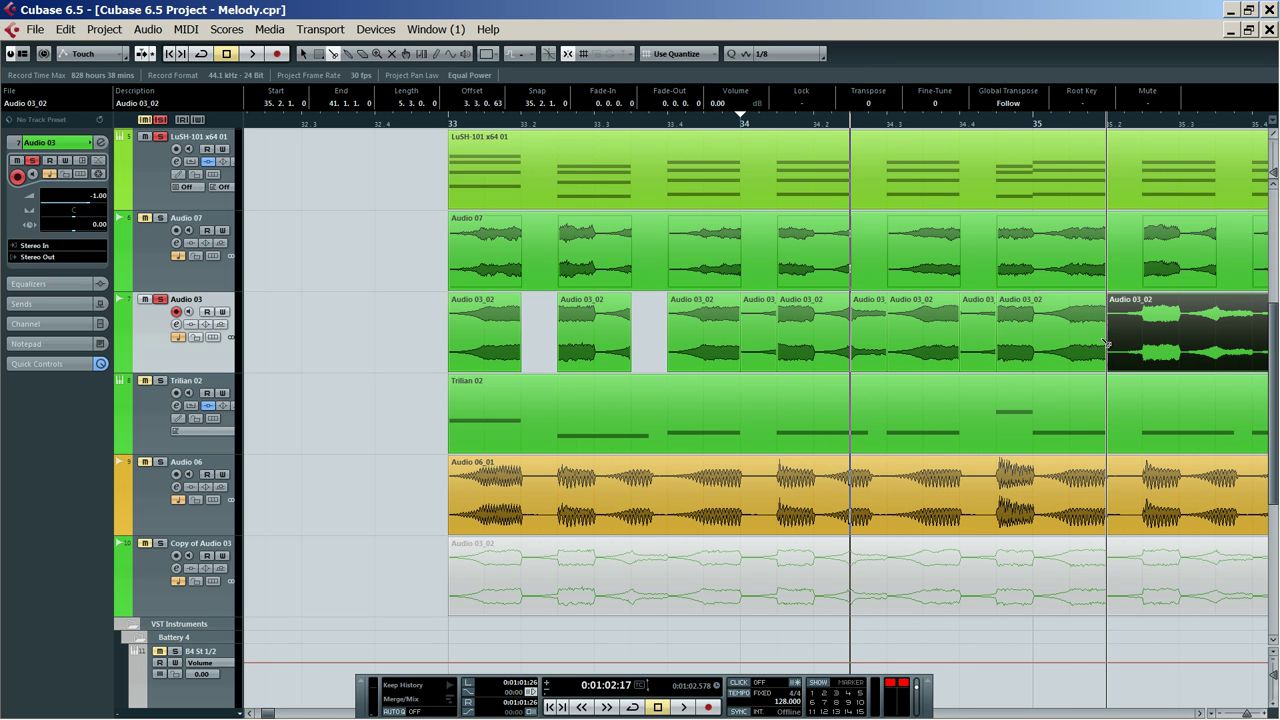
left_click(1145, 344, "alt")
left_click(1126, 343)
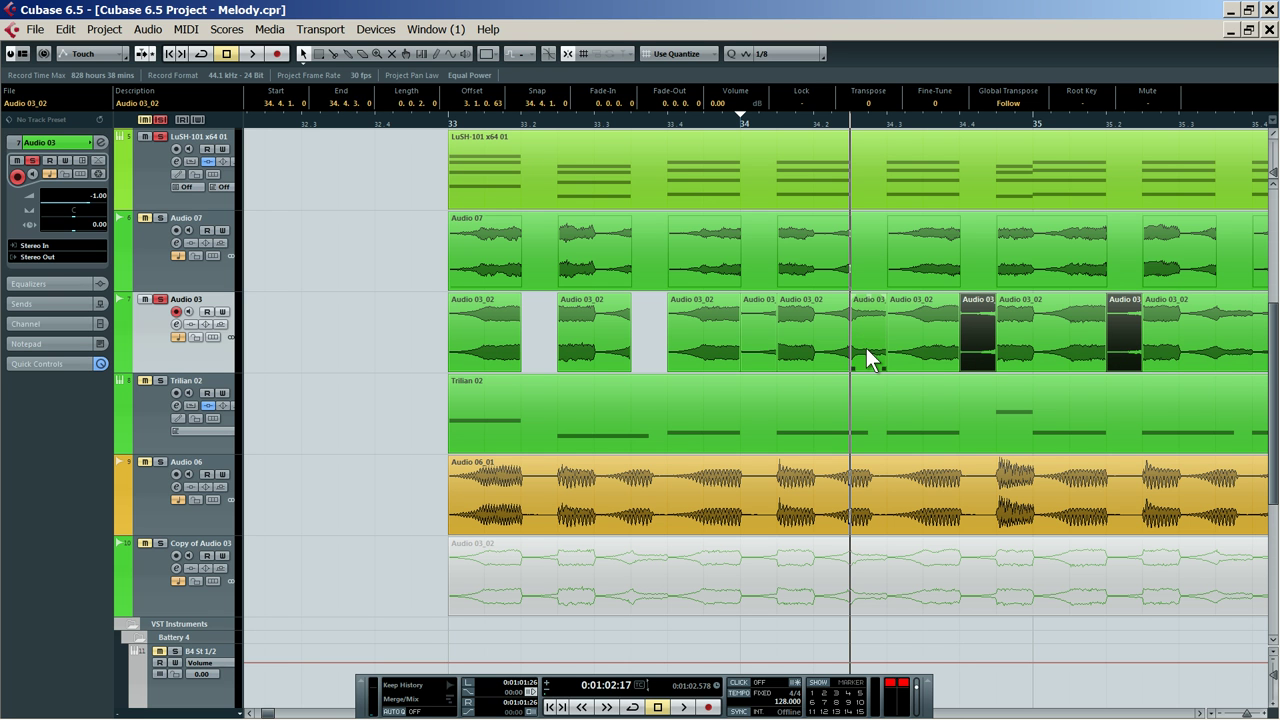
key("Delete")
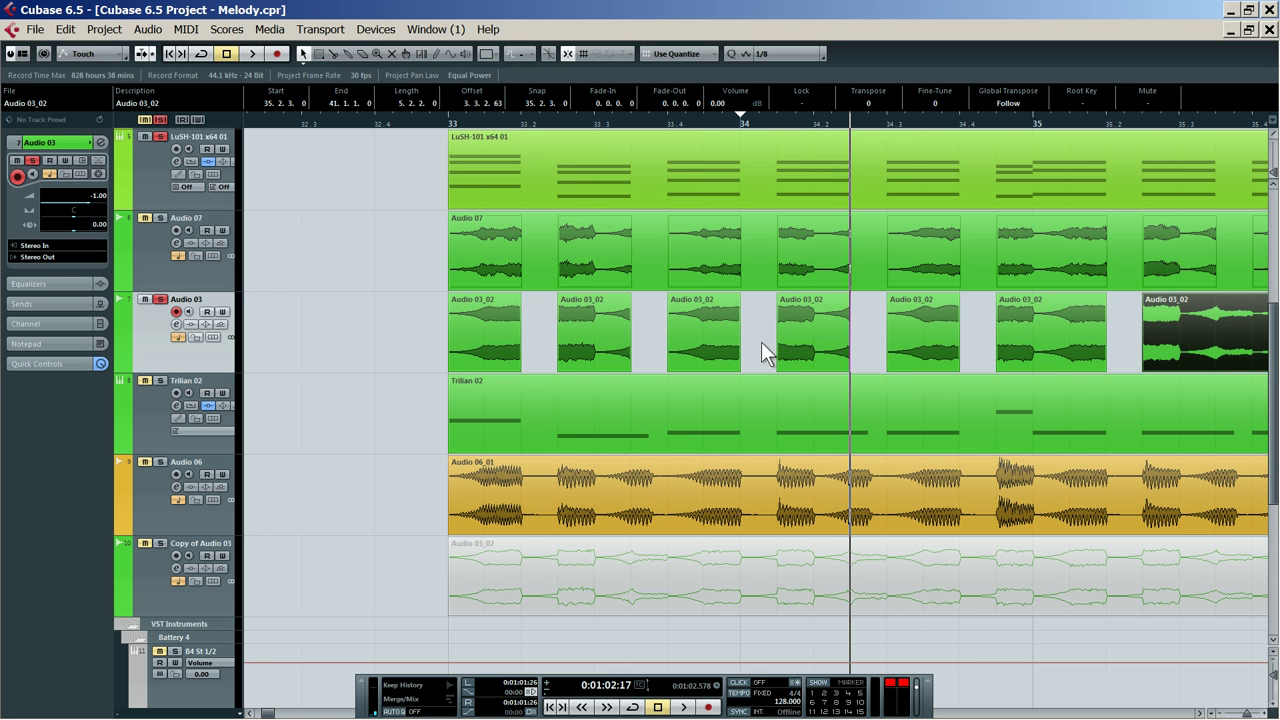
Split the remaining Audio 03 clip at every Audio 07 gap edge from 35.3.3 to 37.4
left_click_drag(689, 122, 807, 146)
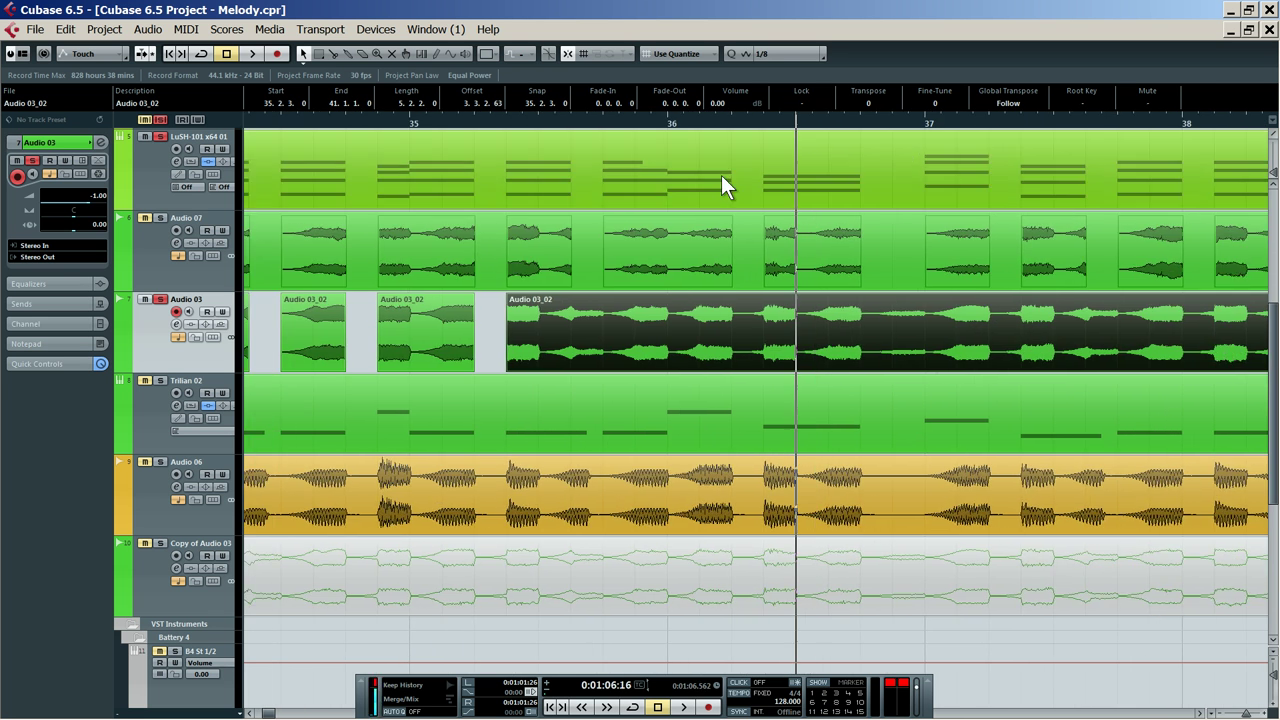
left_click(572, 352, "alt")
left_click(602, 350, "alt")
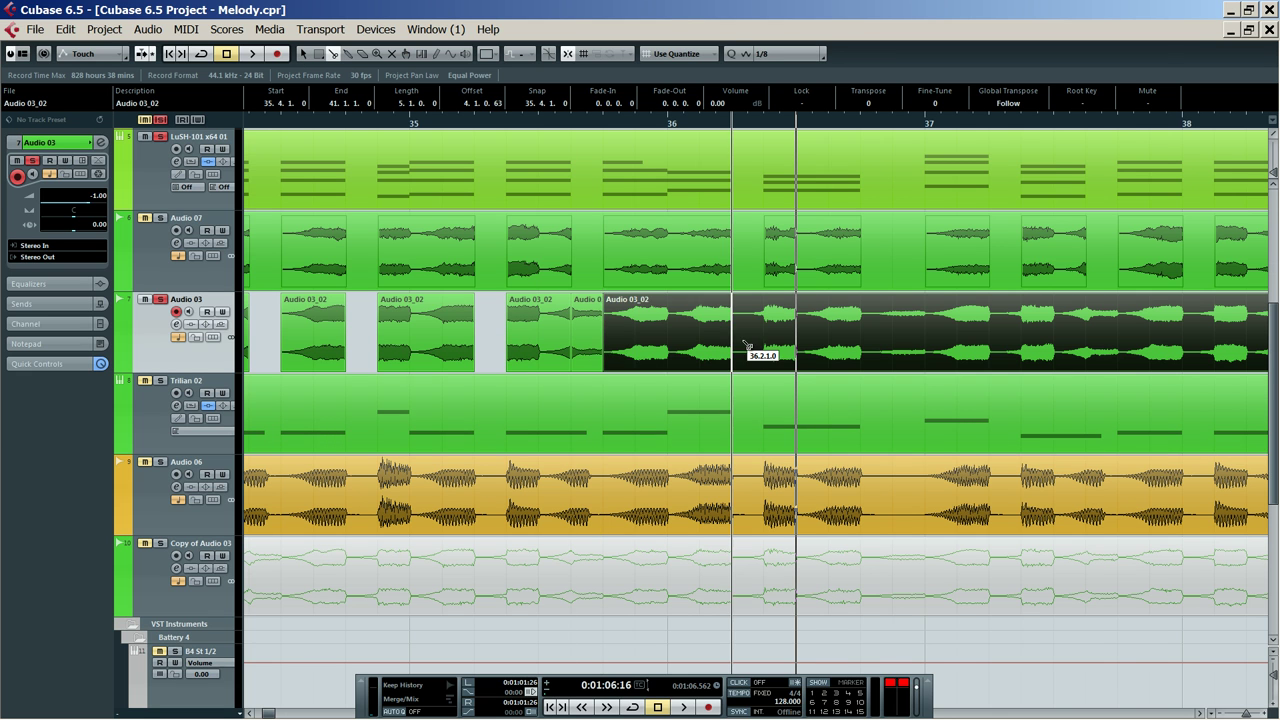
left_click(735, 348, "alt")
left_click(768, 345, "alt")
left_click(863, 335, "alt")
left_click(925, 338, "alt")
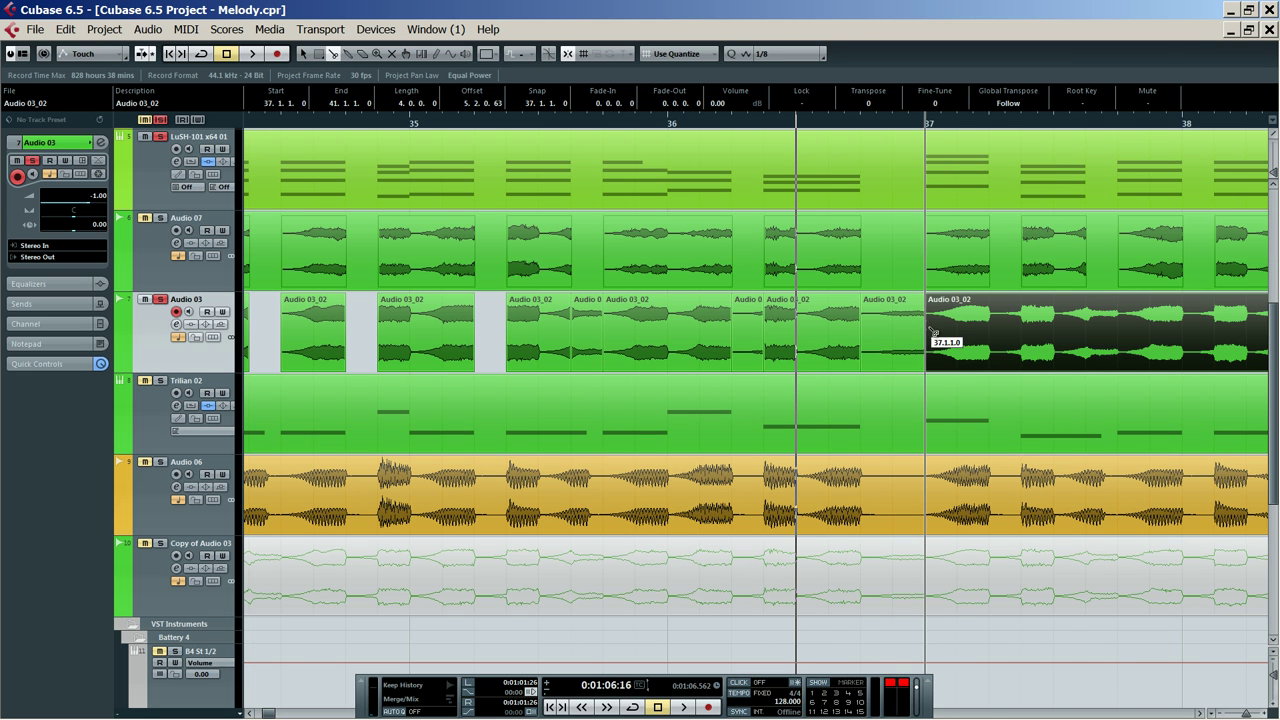
left_click(982, 344, "alt")
left_click(1018, 344, "alt")
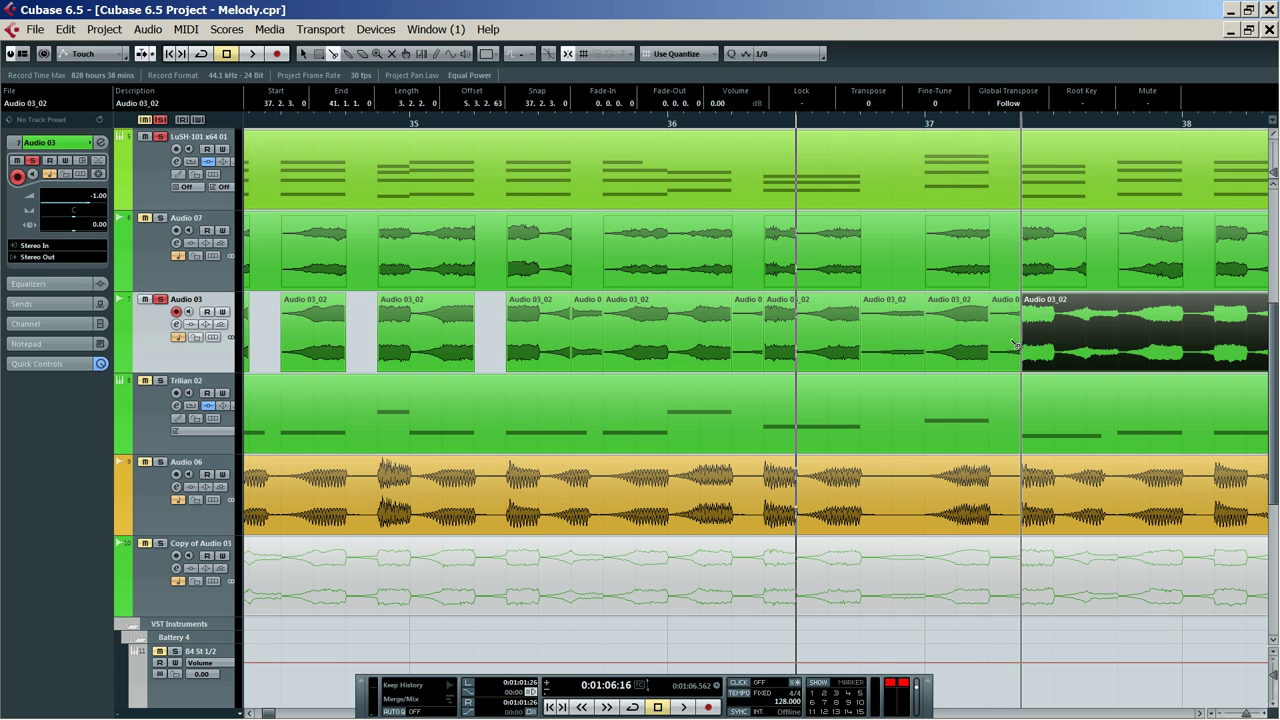
left_click(1085, 344, "alt")
left_click(1109, 342, "alt")
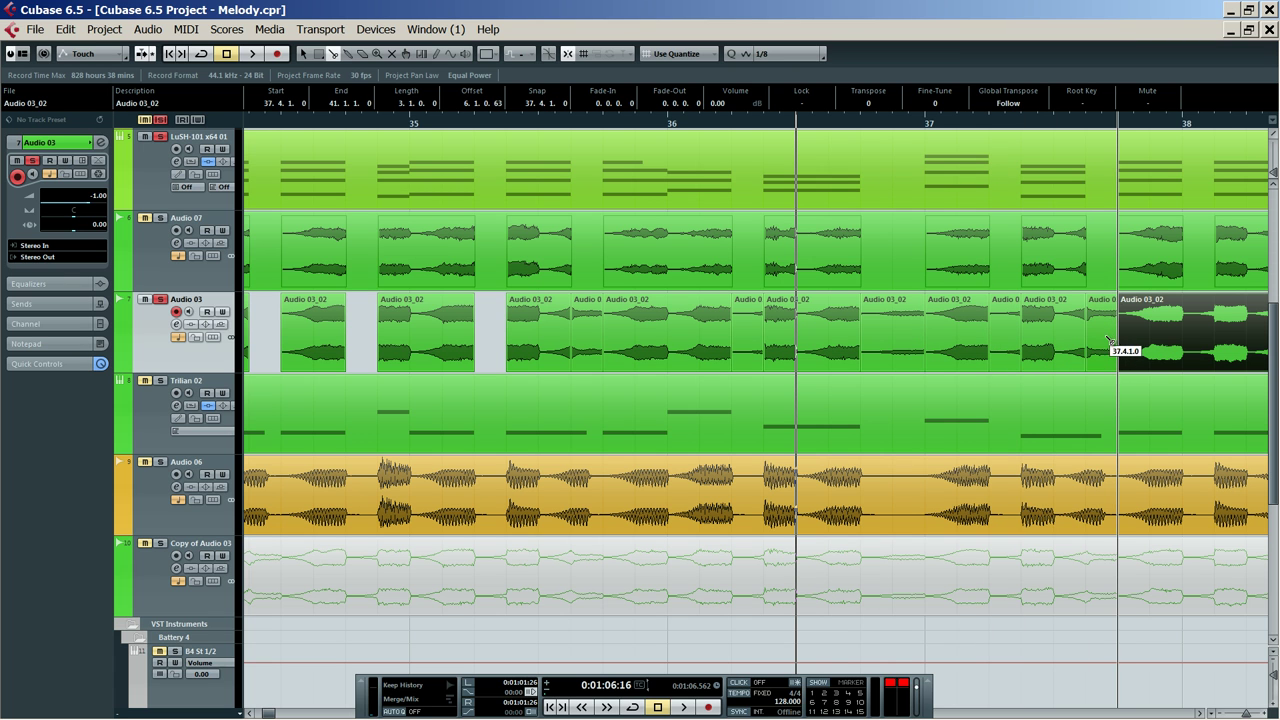
Delete the five Audio 03 gap pieces between 35.3.3 and 37.4
left_click(586, 343)
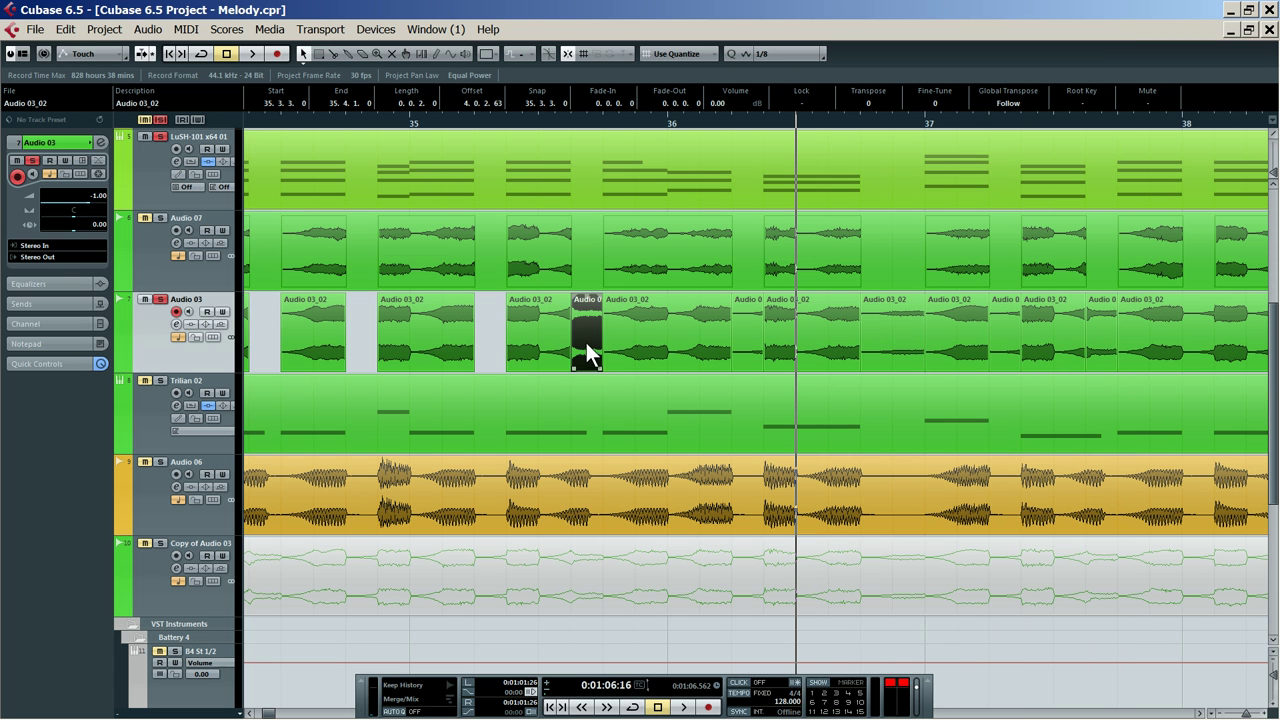
left_click(743, 335, "shift")
left_click(899, 336, "shift")
left_click(1004, 337, "shift")
left_click(1110, 343, "shift")
key("Delete")
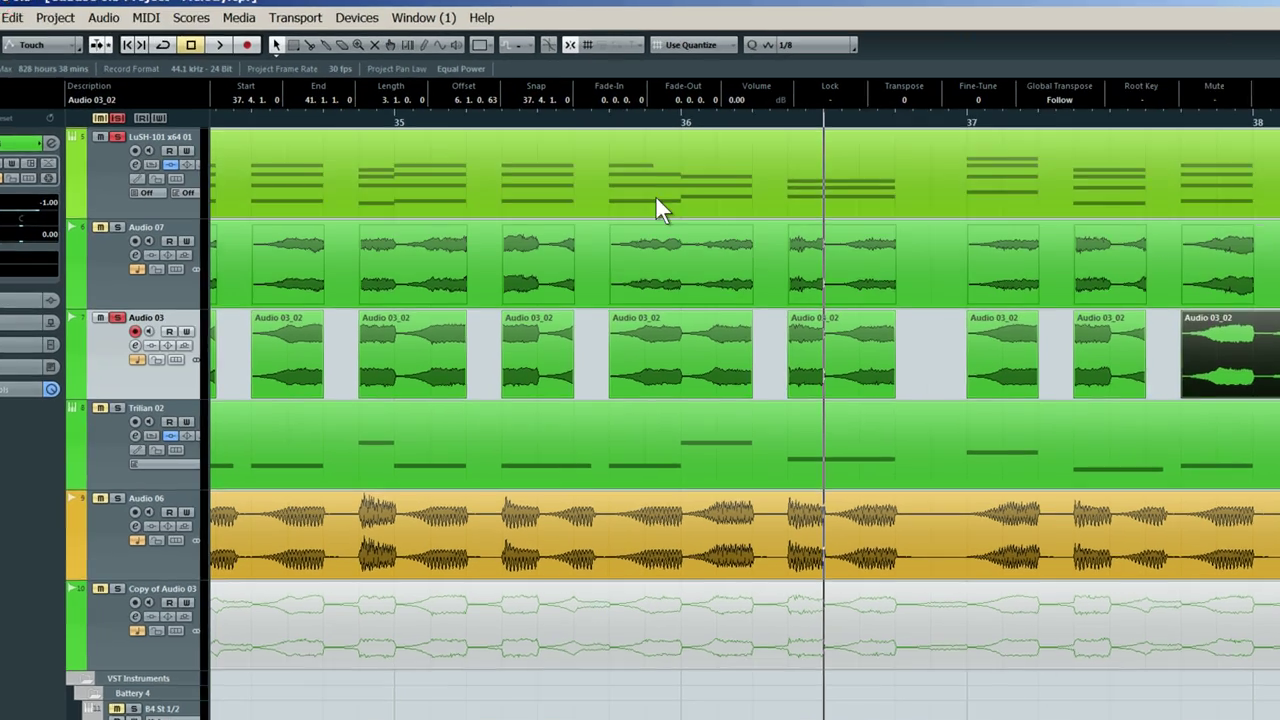
Split the remaining Audio 03 clip at the Audio 07 gap edges throughout bar 38
left_click_drag(613, 123, 700, 139)
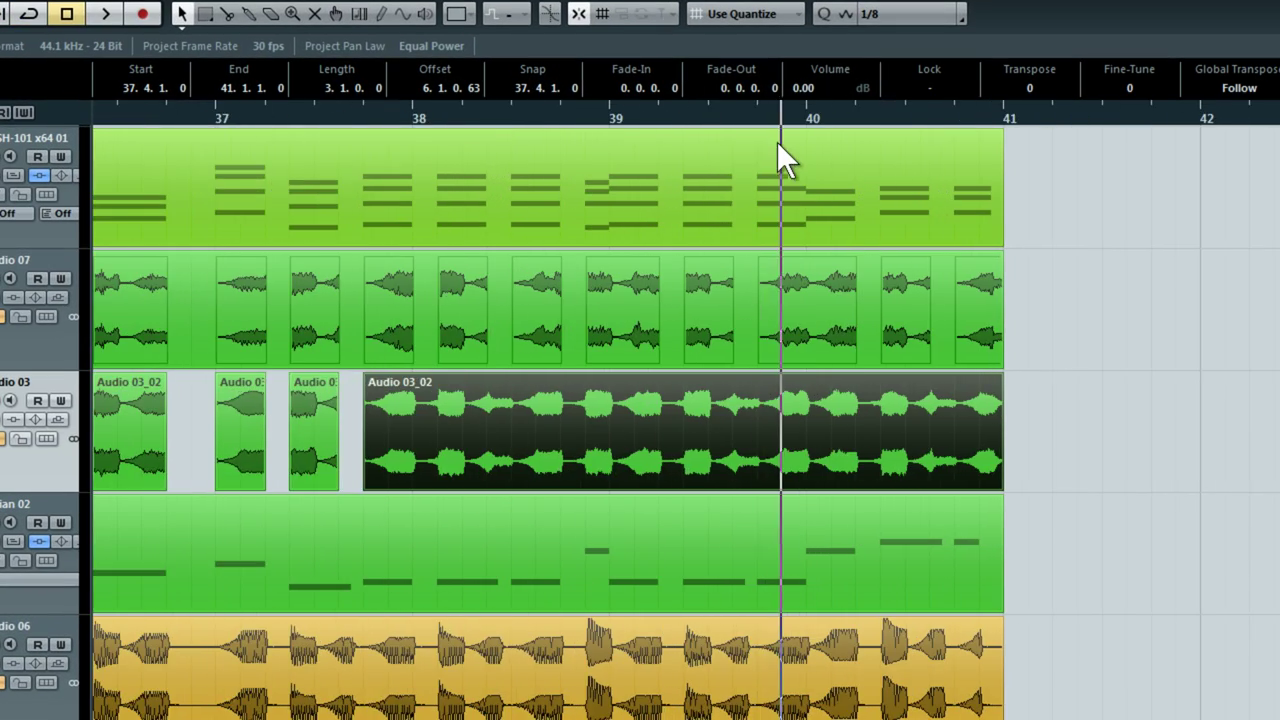
left_click_drag(778, 143, 263, 255)
key("3")
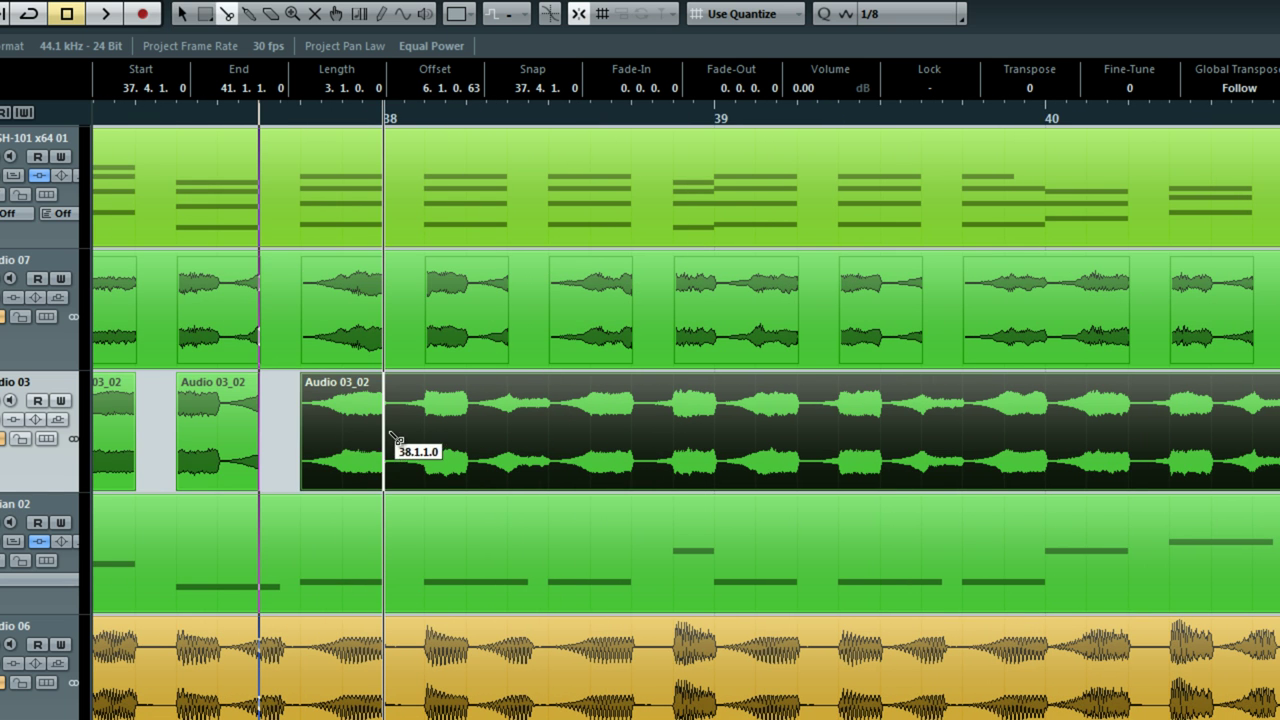
left_click(387, 432)
left_click(423, 437)
left_click(181, 158)
left_click(222, 160)
left_click(305, 160)
left_click(347, 160)
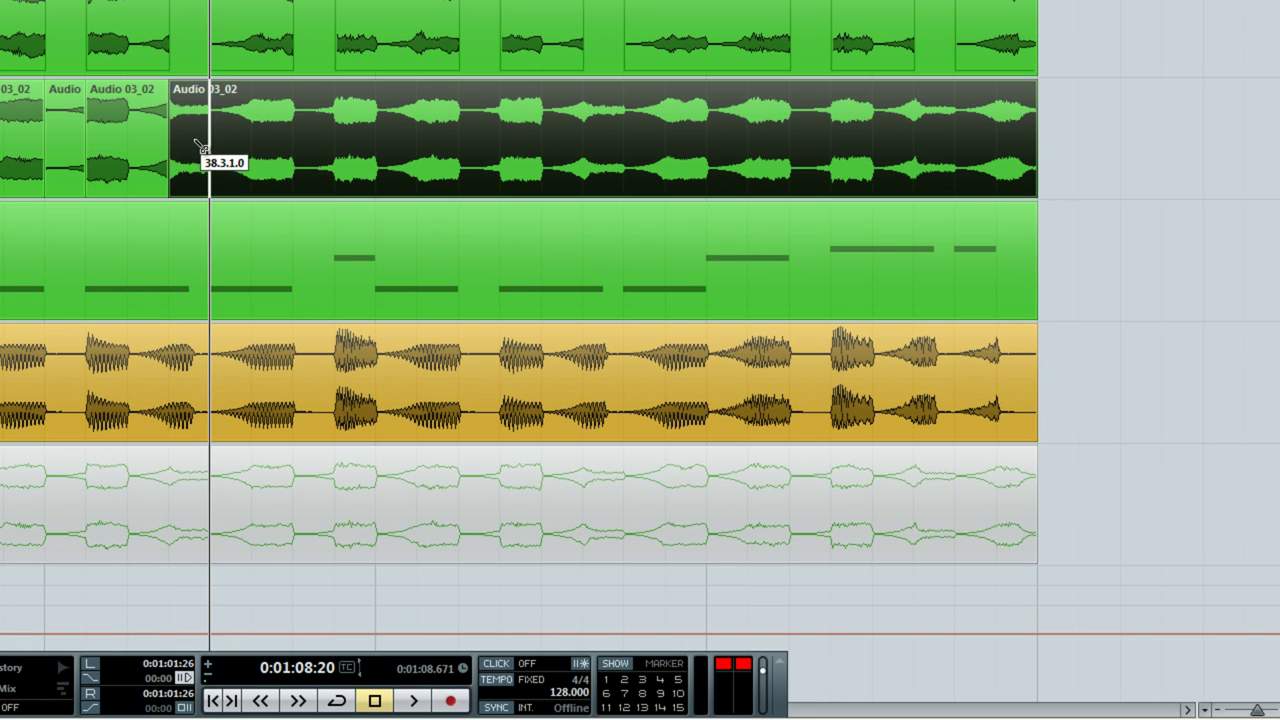
Split Audio 03 at the Audio 07 gap edges in bars 39 and 40, ending at 40.4
left_click(475, 152)
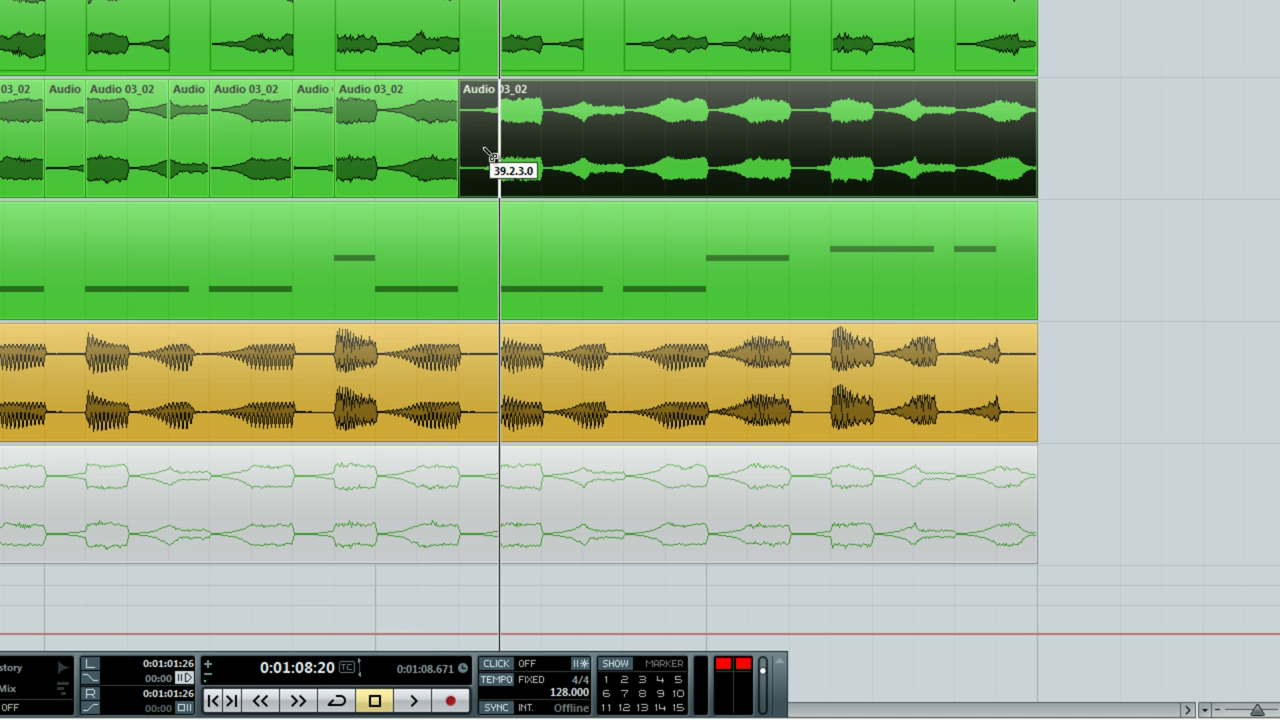
left_click(517, 152)
left_click(600, 150)
left_click(640, 148)
left_click(806, 146)
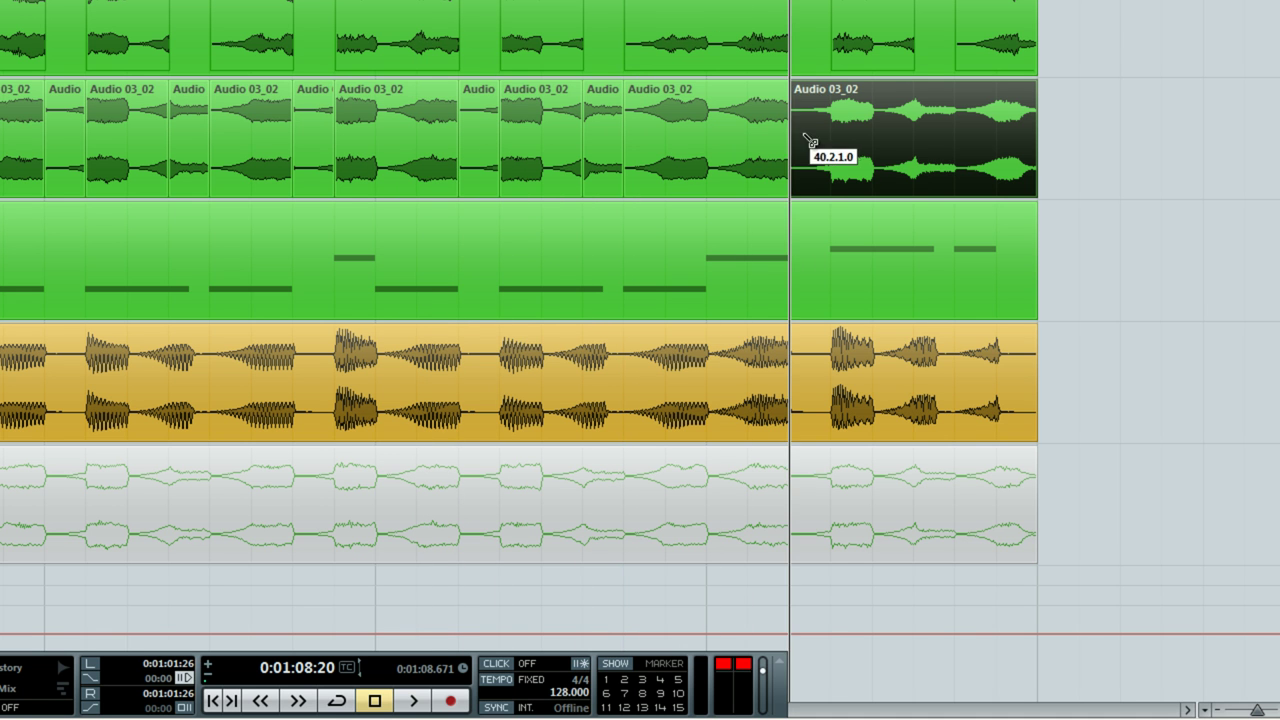
left_click(847, 146)
left_click(914, 149)
left_click(958, 148)
Delete the seven Audio 03 gap pieces across bars 38 to 40
key("1")
left_click(938, 143)
left_click(811, 148, "shift")
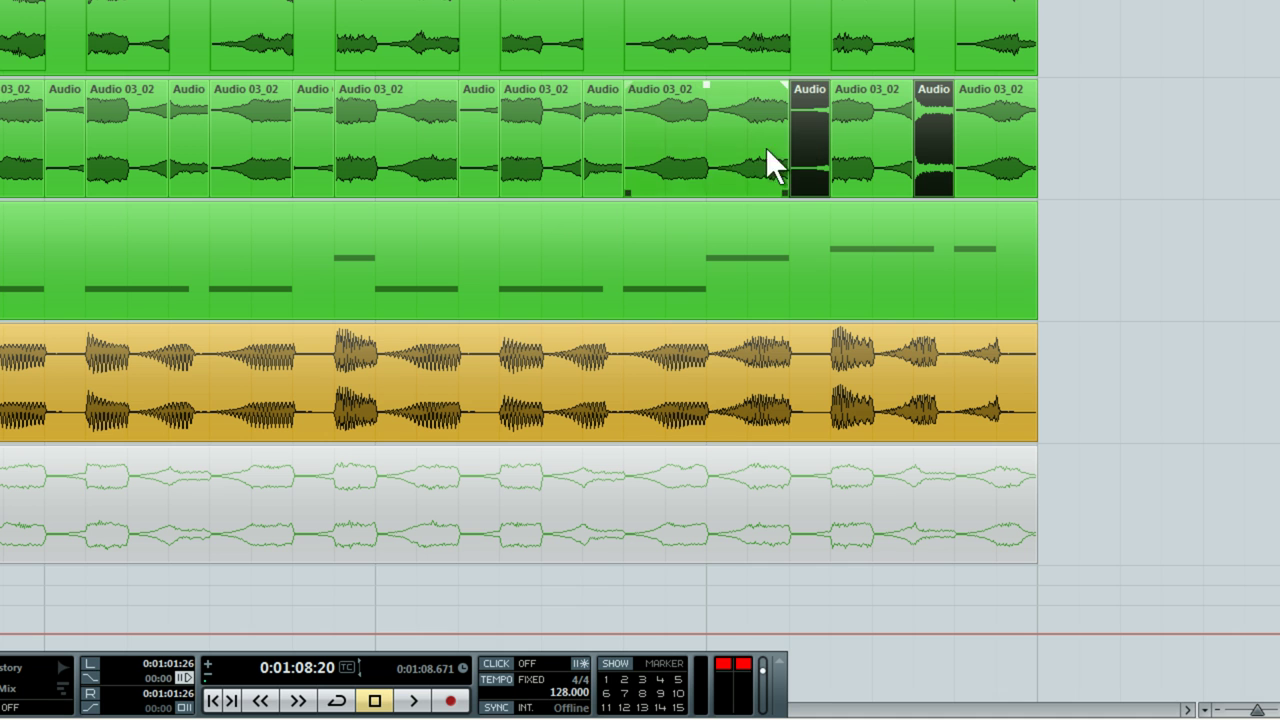
left_click(603, 148, "shift")
left_click(483, 152, "shift")
left_click(313, 150, "shift")
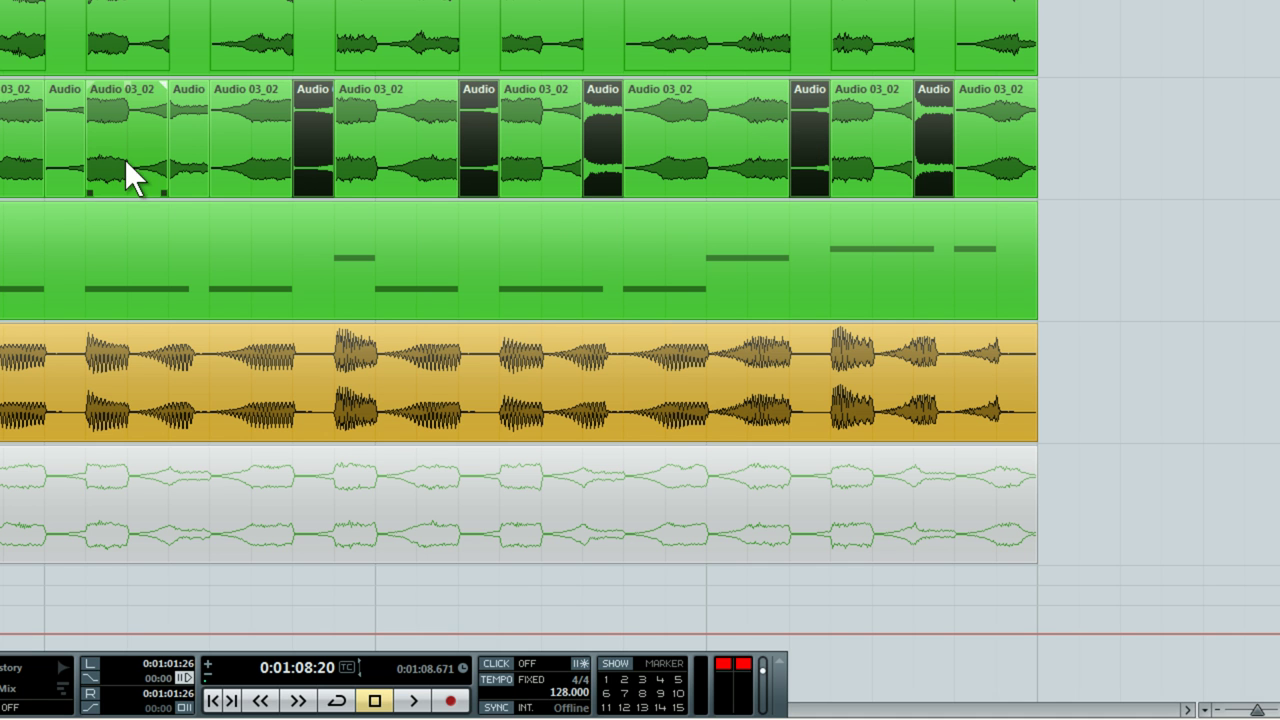
left_click(178, 152, "shift")
left_click(64, 148, "shift")
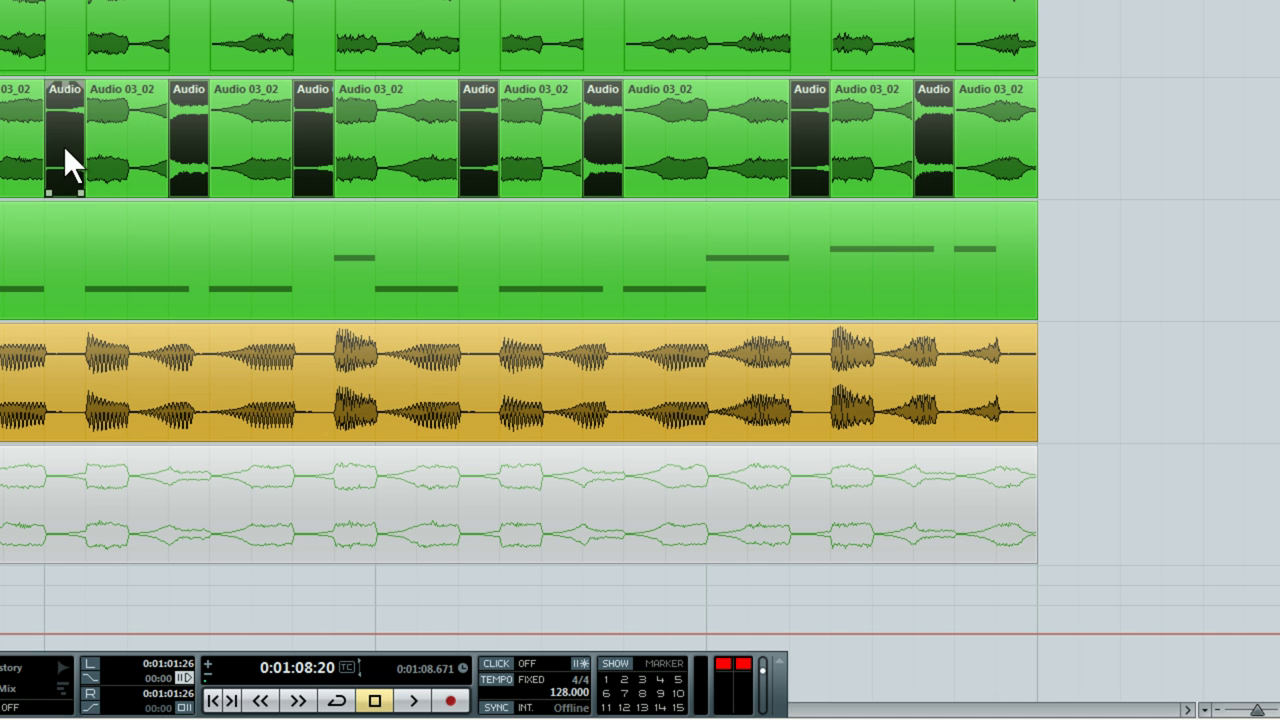
key("Delete")
Select all the Audio 03 clips and give them very short fade-ins and fade-outs
left_click_drag(1083, 142, 585, 348)
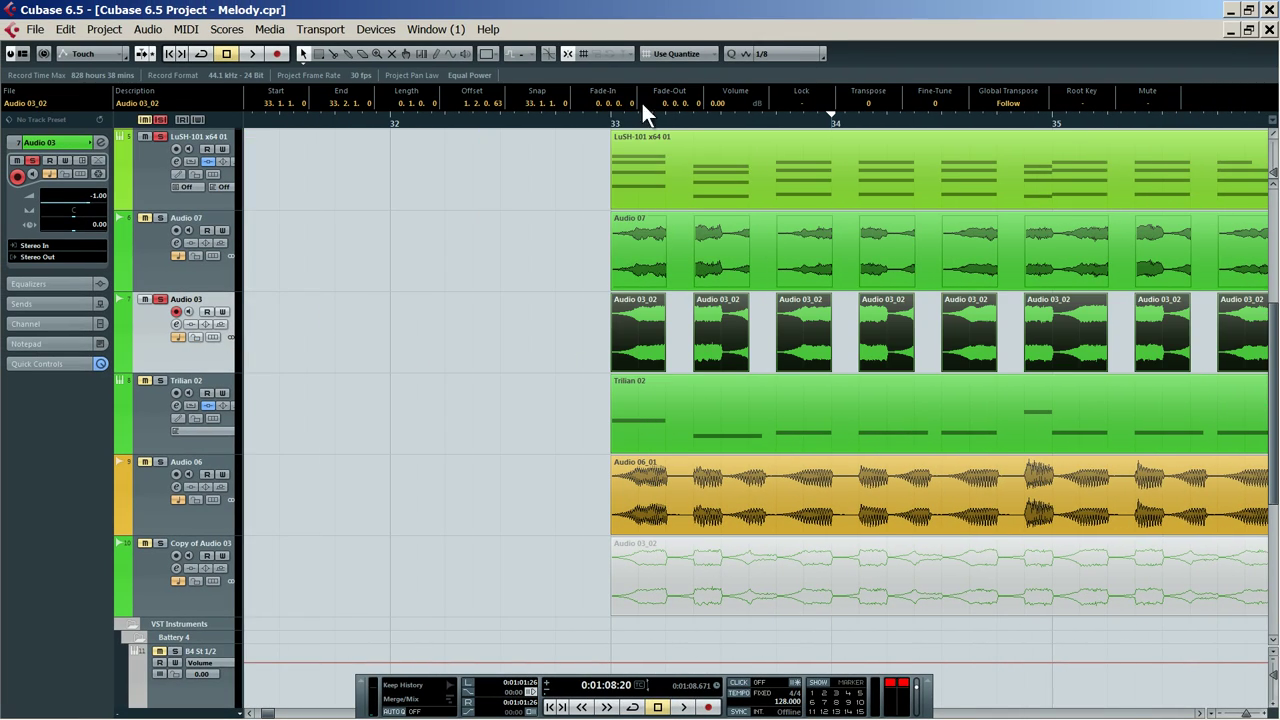
left_click_drag(644, 135, 857, 298)
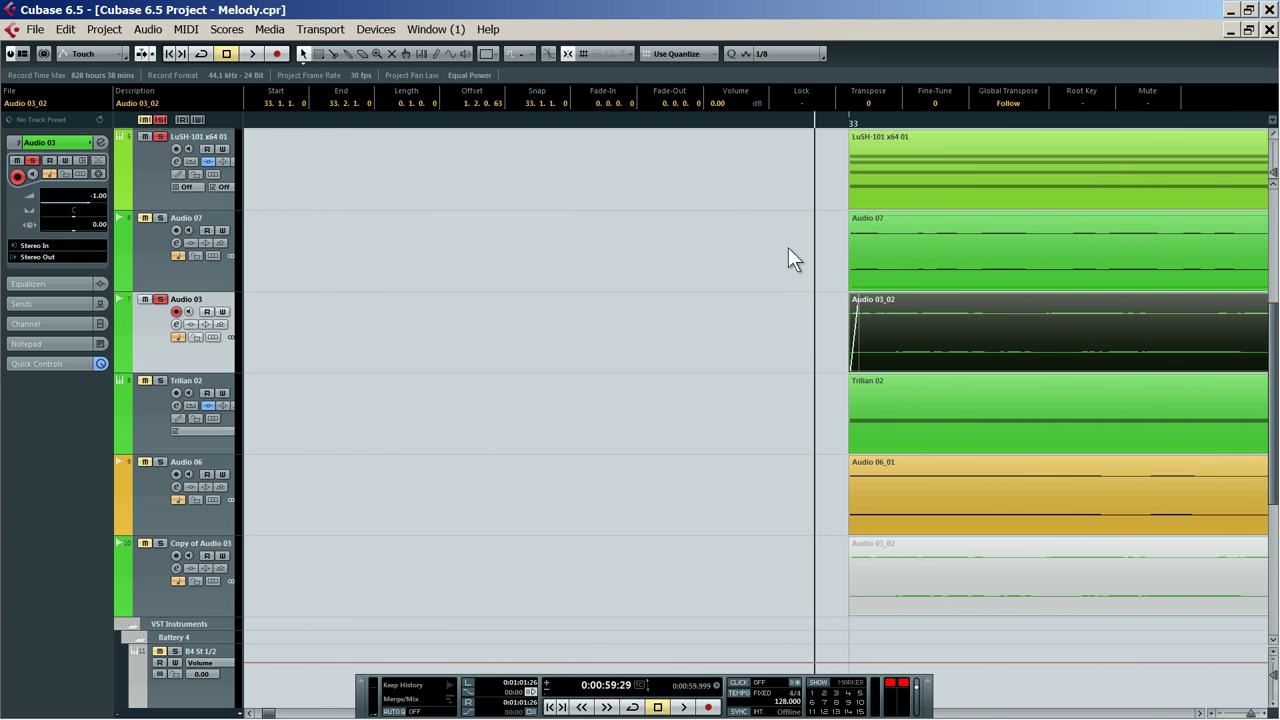
left_click_drag(701, 124, 285, 283)
left_click_drag(221, 445, 213, 445)
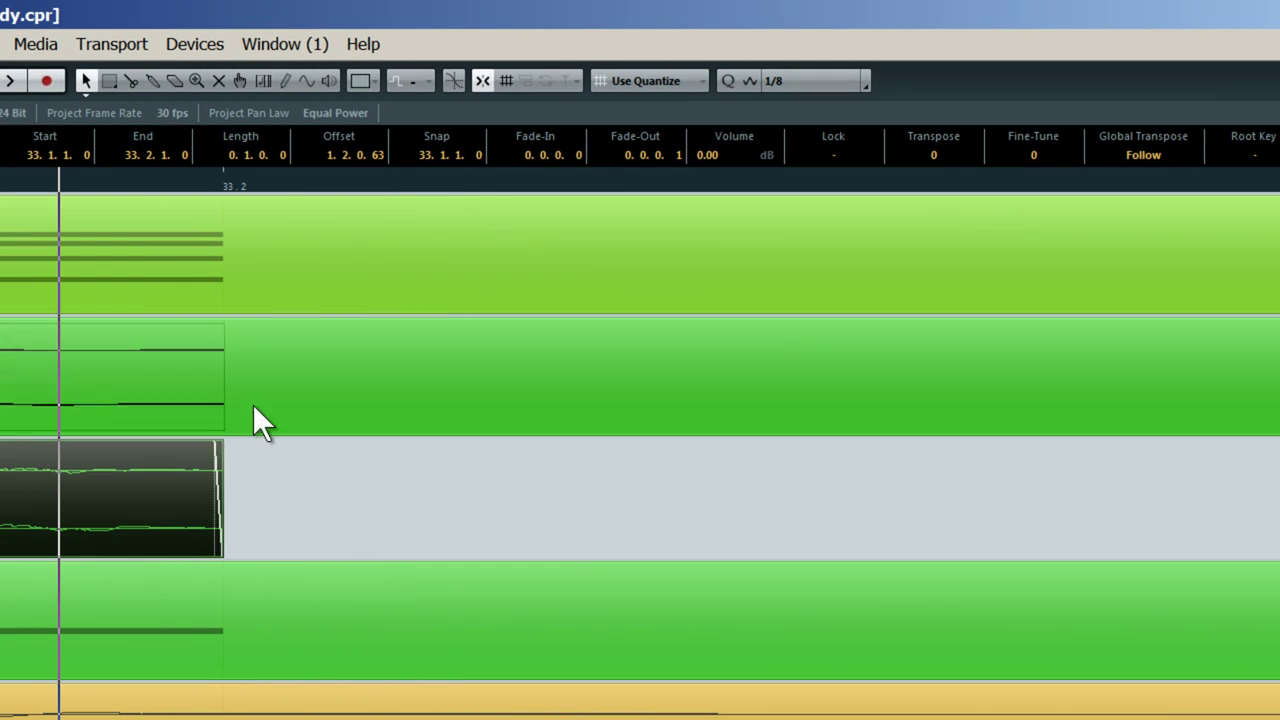
Glue all the Audio 03 clips into one audio part spanning bars 33 to 41 and select it
left_click_drag(384, 180, 366, 2)
left_click(399, 183)
left_click_drag(399, 183, 388, 155)
left_click_drag(1025, 477, 371, 522)
key("4")
left_click(370, 523)
key("1")
left_click(370, 523)
Play back from bar 33, first Audio 03 alone and then with all solos off, and look through the layered tracks
key("space")
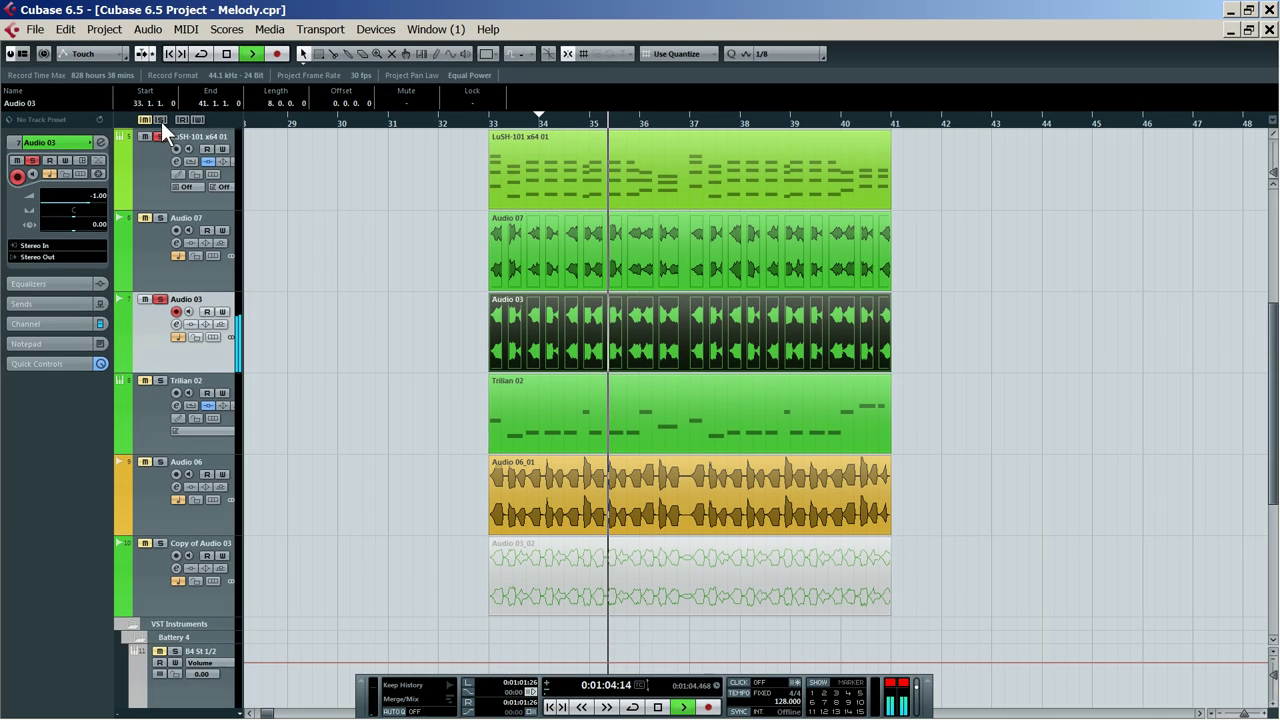
left_click_drag(510, 124, 471, 149)
scroll(486, 211, "up", 2)
scroll(320, 303, "down", 6)
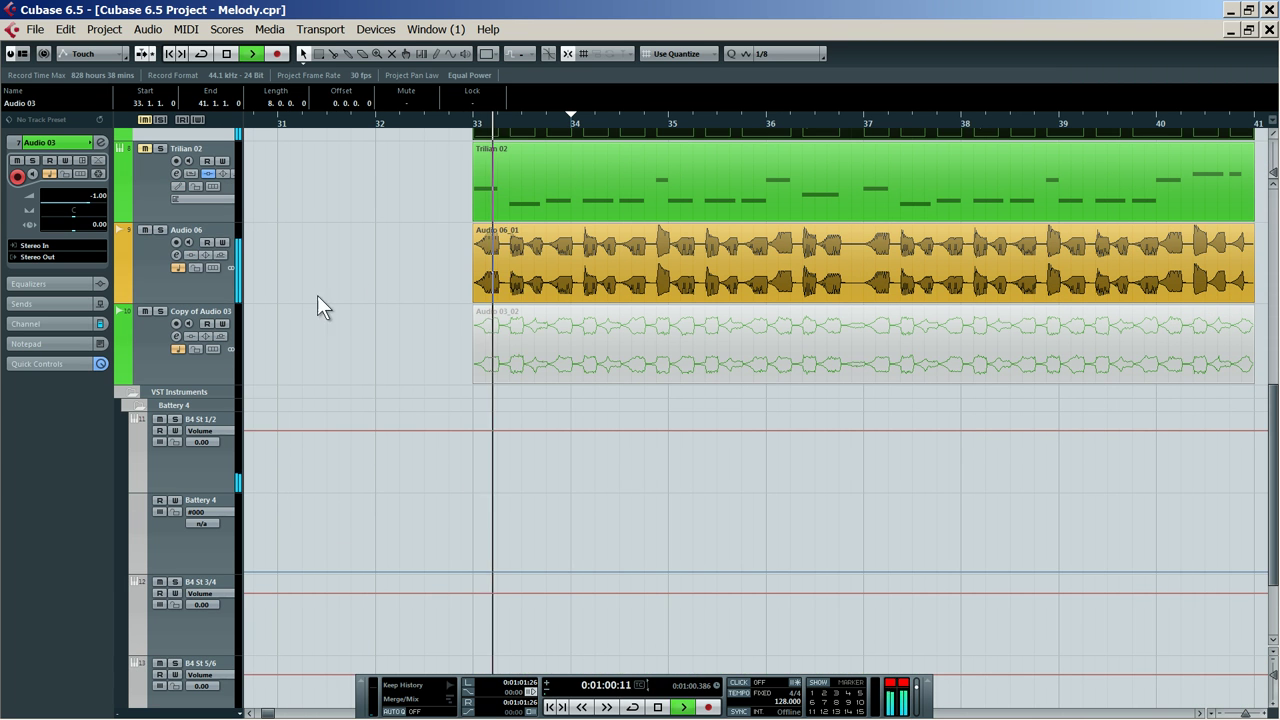
left_click(166, 286)
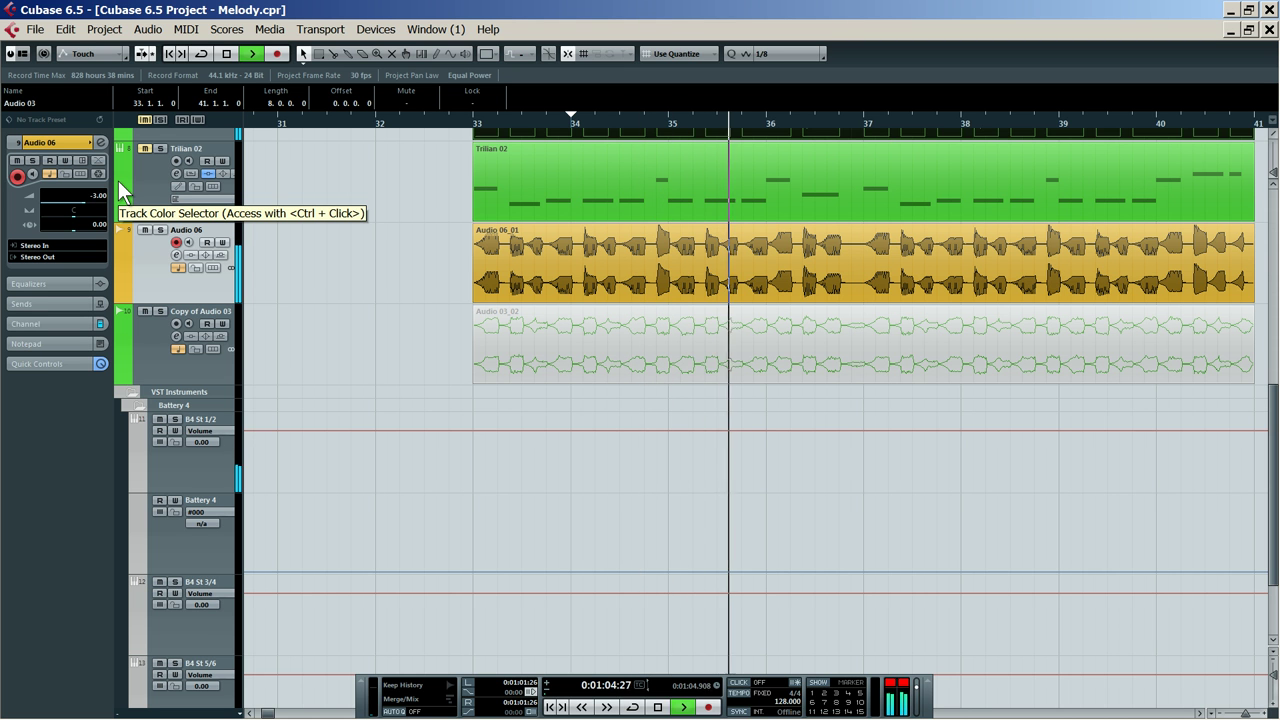
scroll(421, 325, "up", 3)
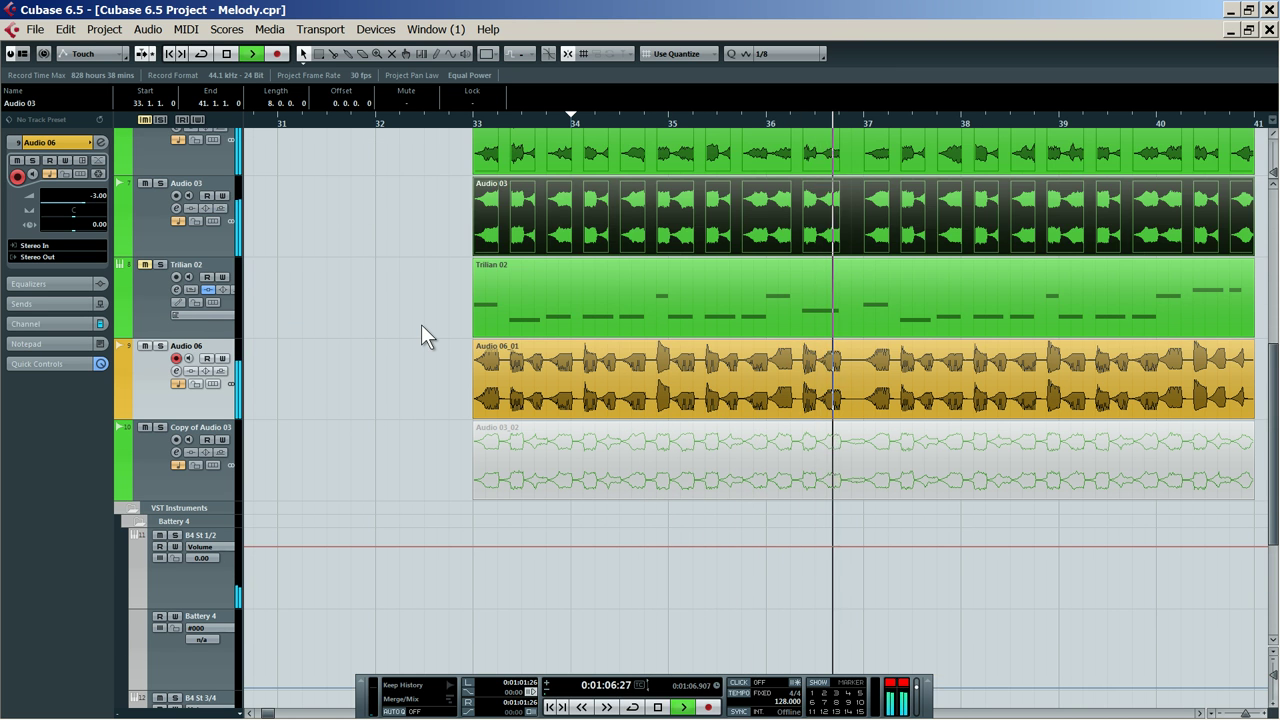
scroll(421, 336, "up", 3)
left_click(171, 425)
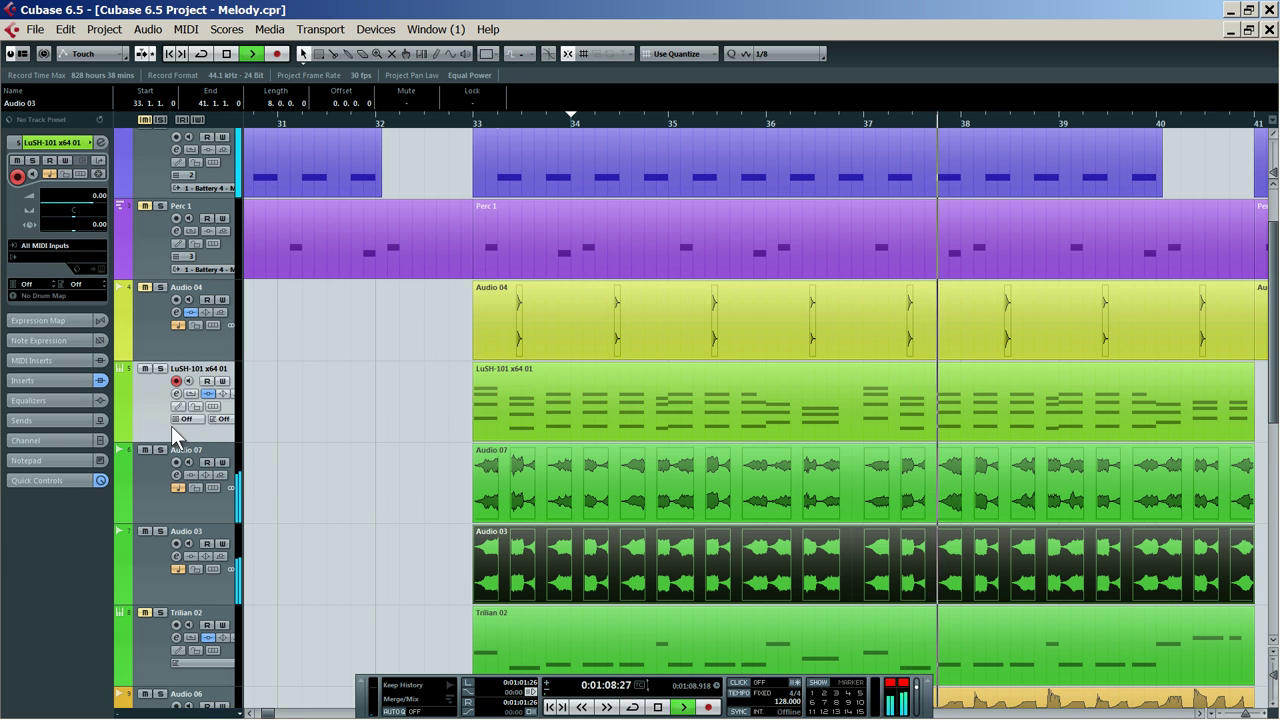
Restart playback from just before bar 33 and solo the Copy of Audio 03 track to listen to it
scroll(335, 470, "down", 1)
scroll(335, 470, "down", 3)
left_click(144, 408)
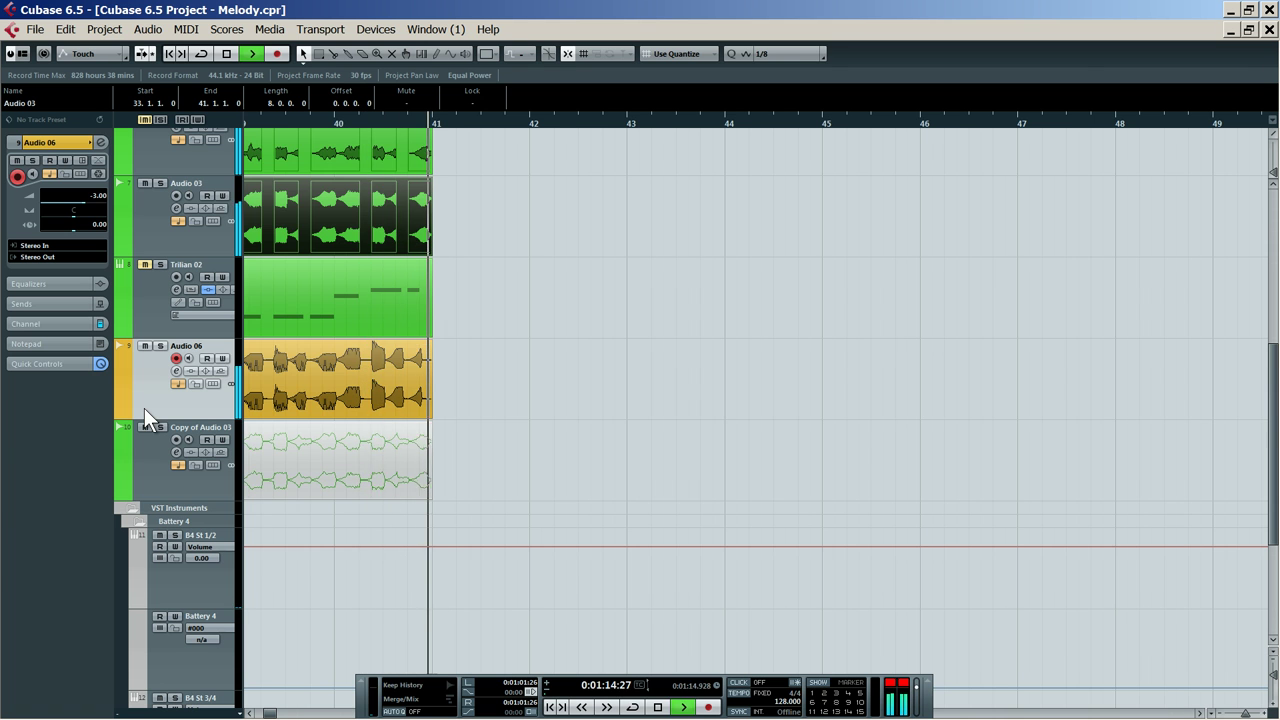
key("space")
key("space")
left_click(161, 473)
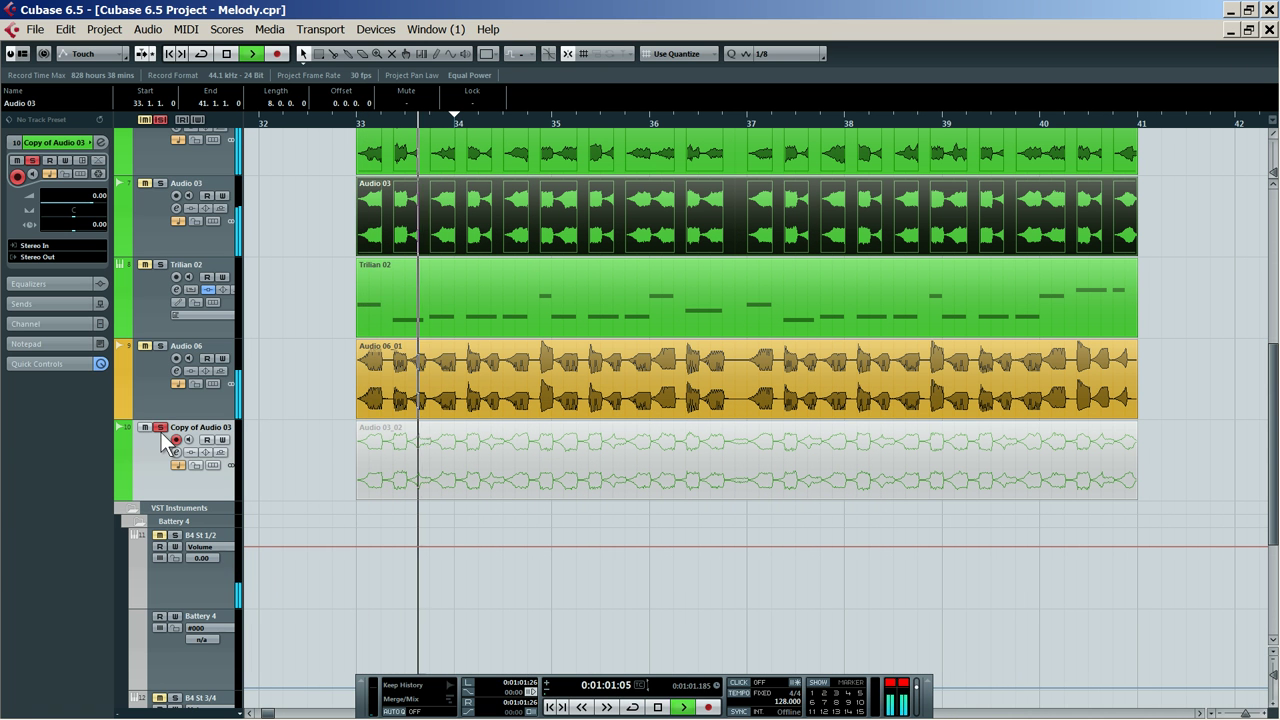
Unmute the Audio 03_02 clip, stop playback, and colour the Copy of Audio 03 track blue
right_click(322, 471)
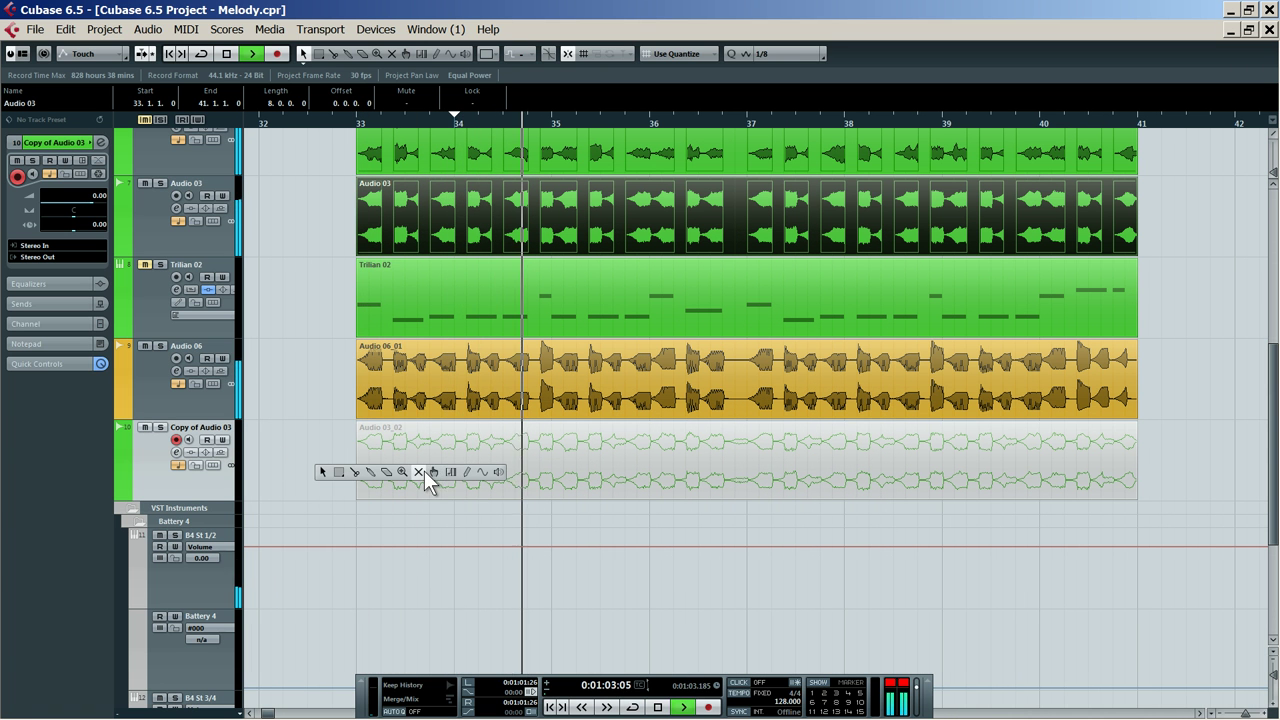
left_click(422, 471)
left_click(420, 470)
key("space")
left_click(123, 471)
left_click(285, 462)
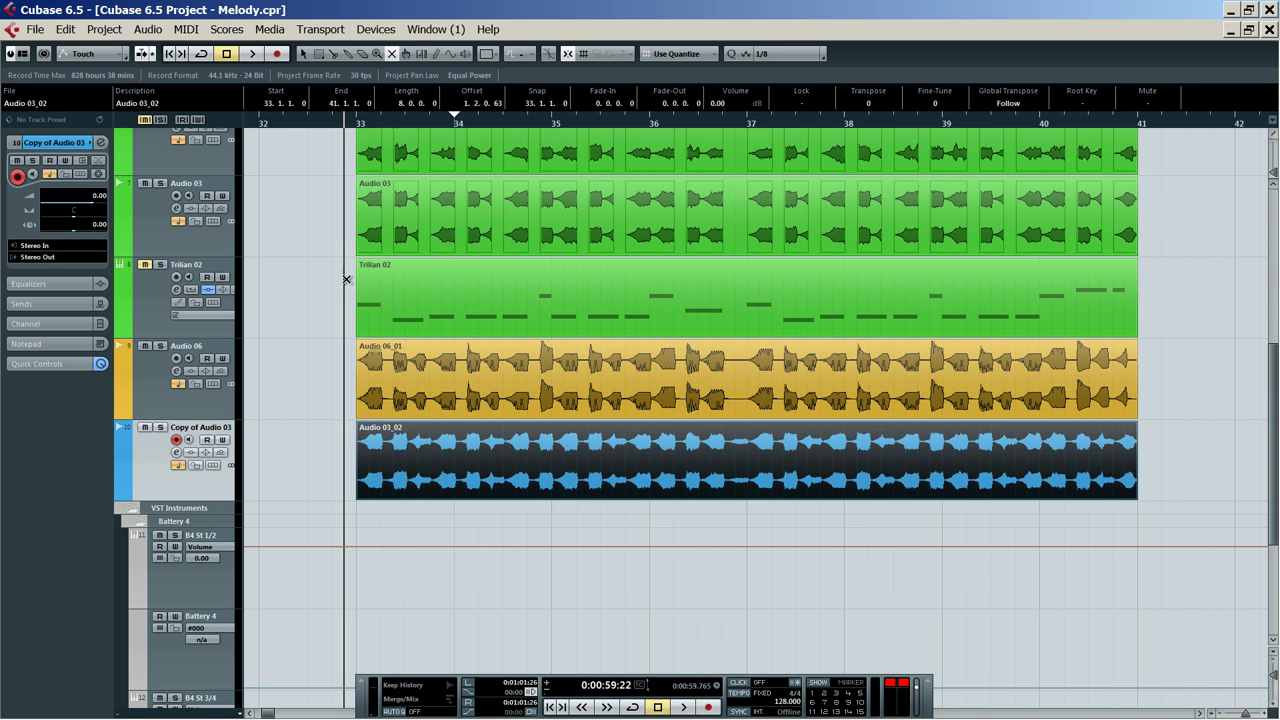
left_click(48, 288)
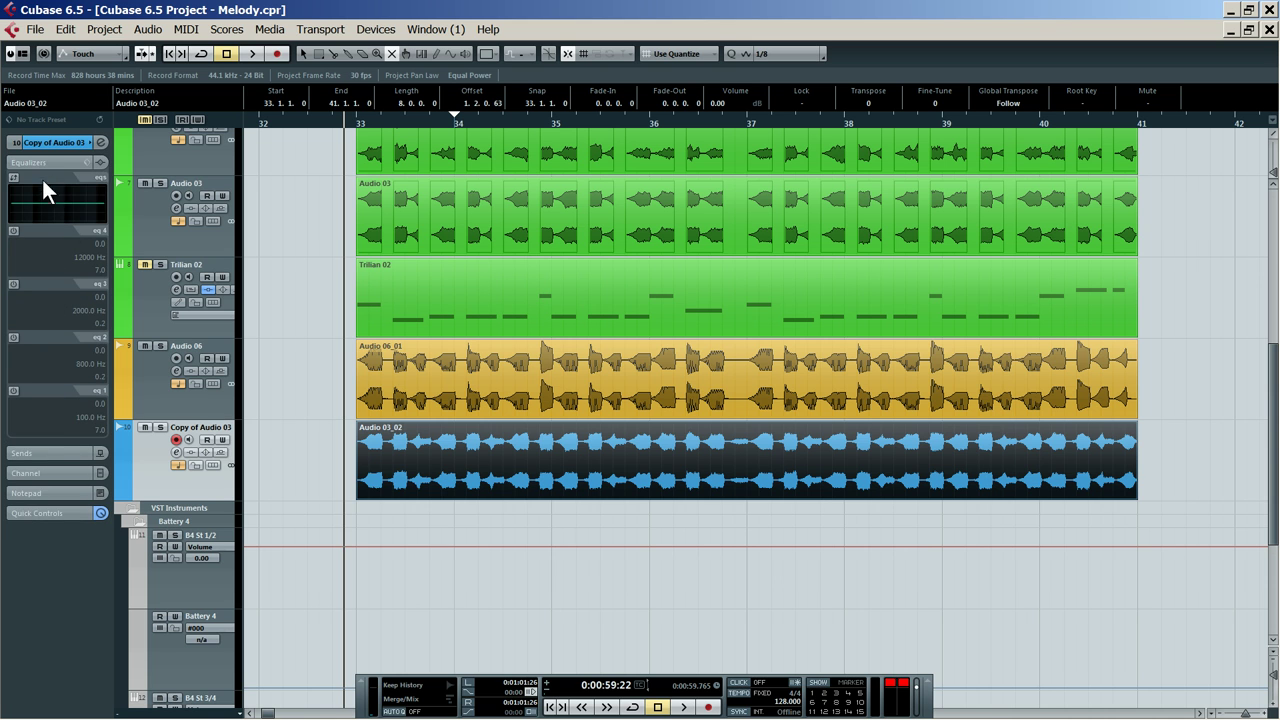
left_click(62, 452)
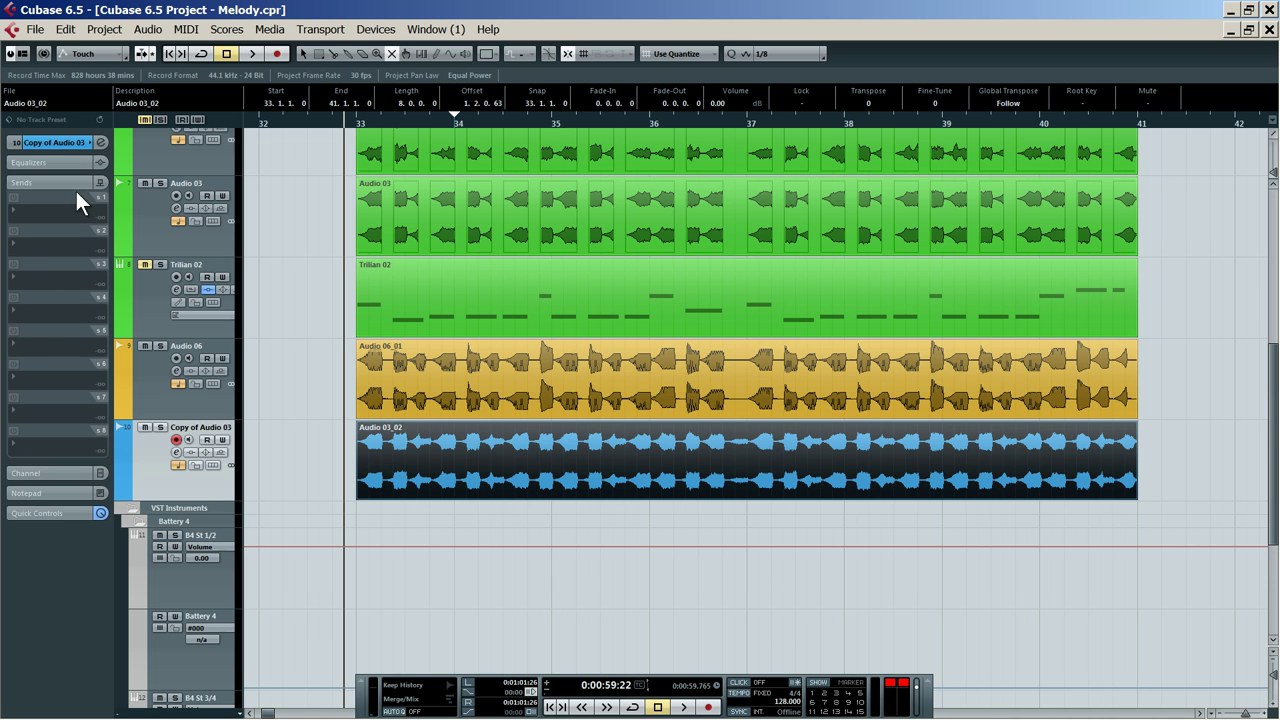
left_click(62, 210)
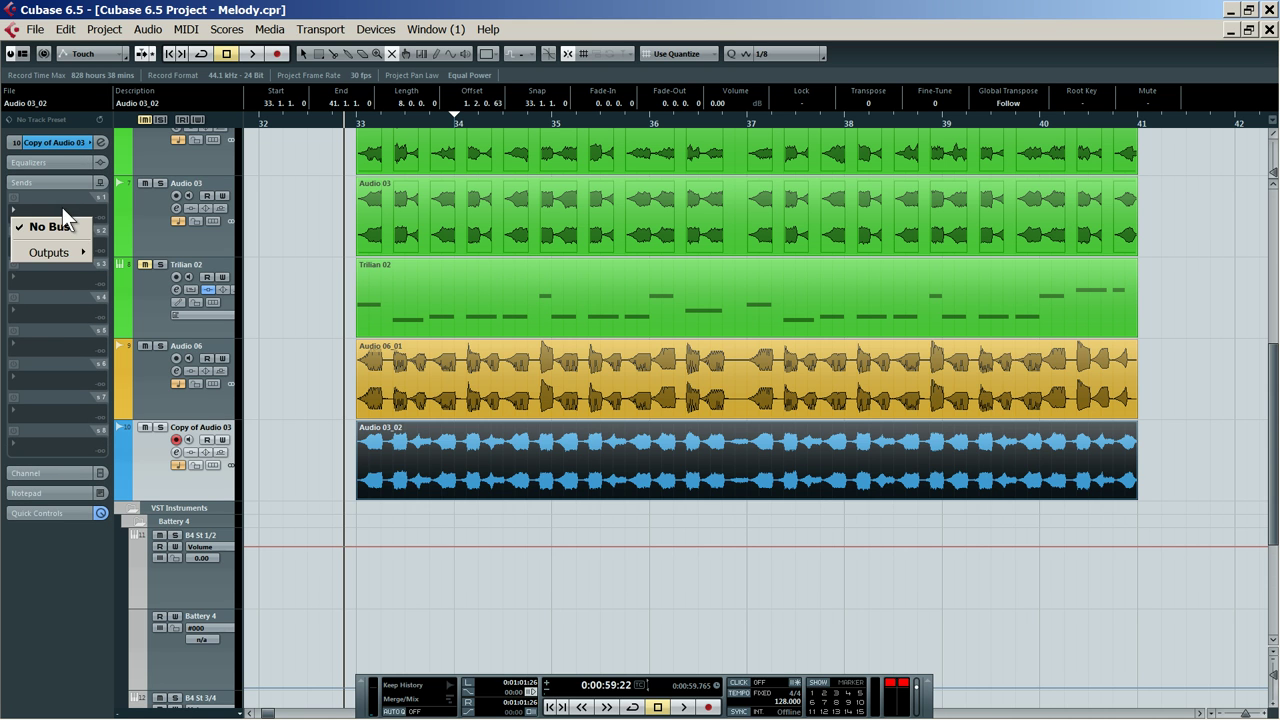
left_click(67, 156)
left_click(70, 142)
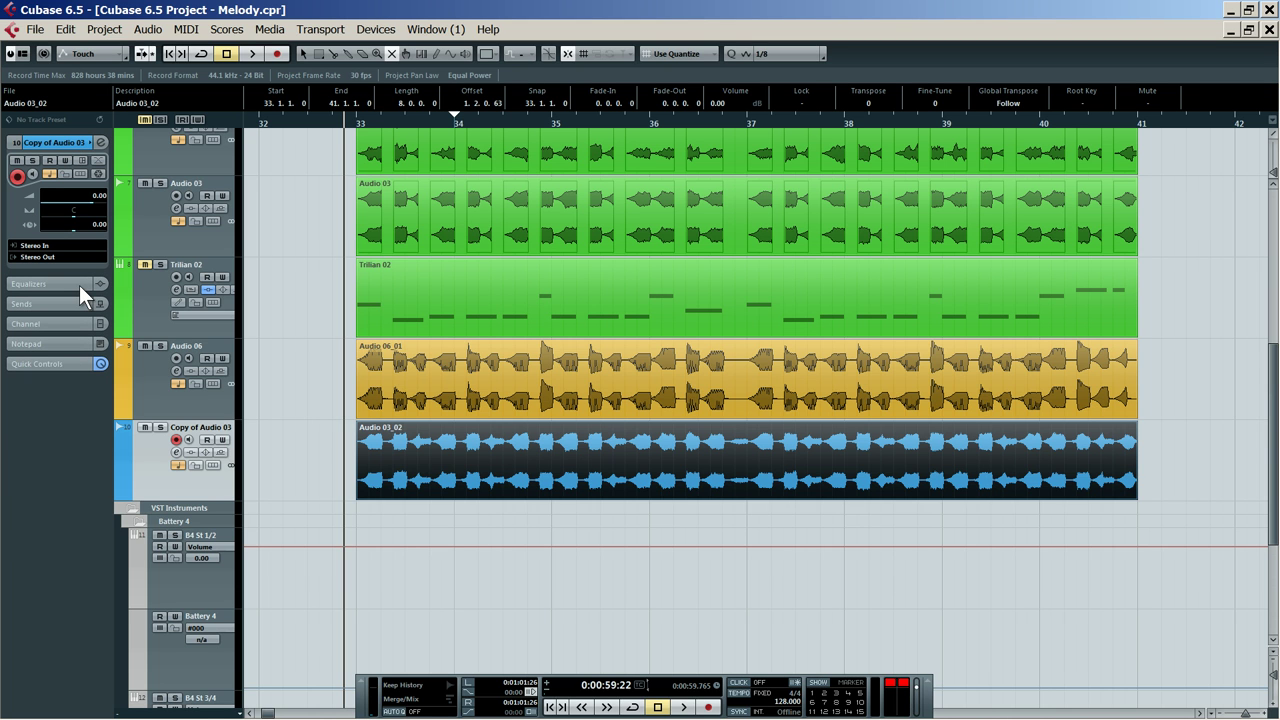
Open the channel settings of Copy of Audio 03 and load ArtsAcousticReverb in its first insert slot
left_click(100, 142)
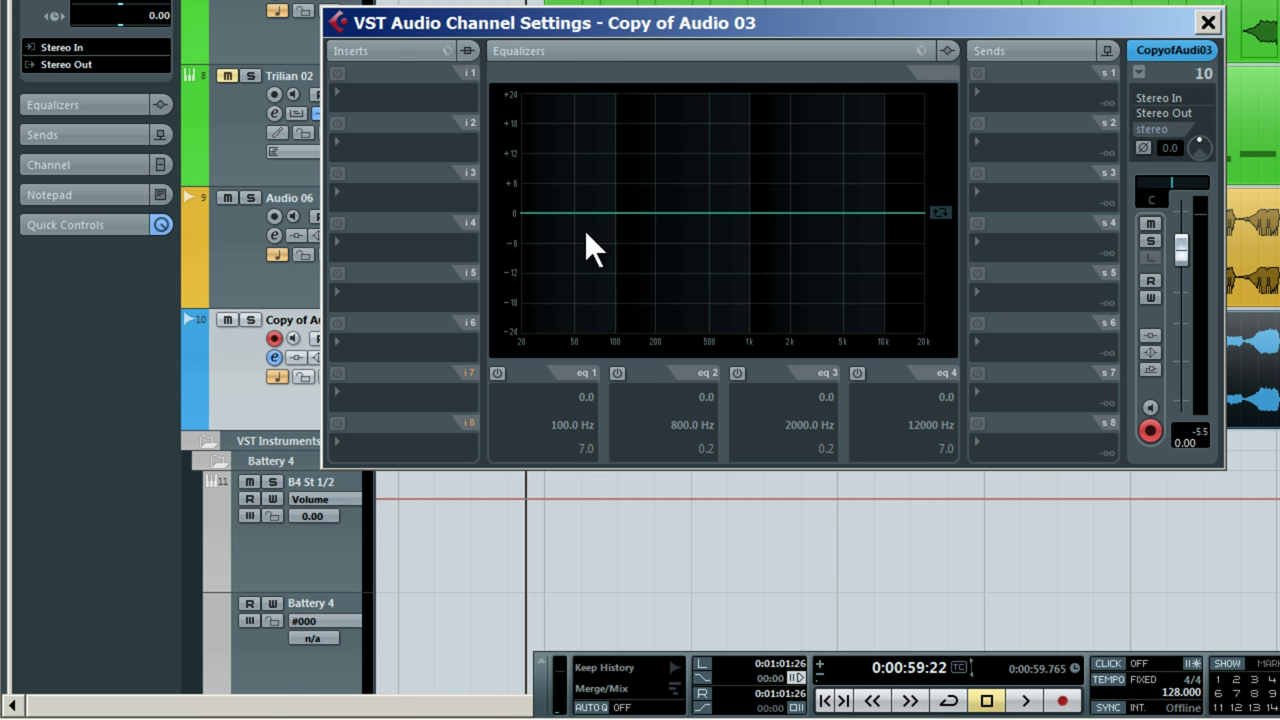
left_click(429, 90)
mouse_move(429, 90)
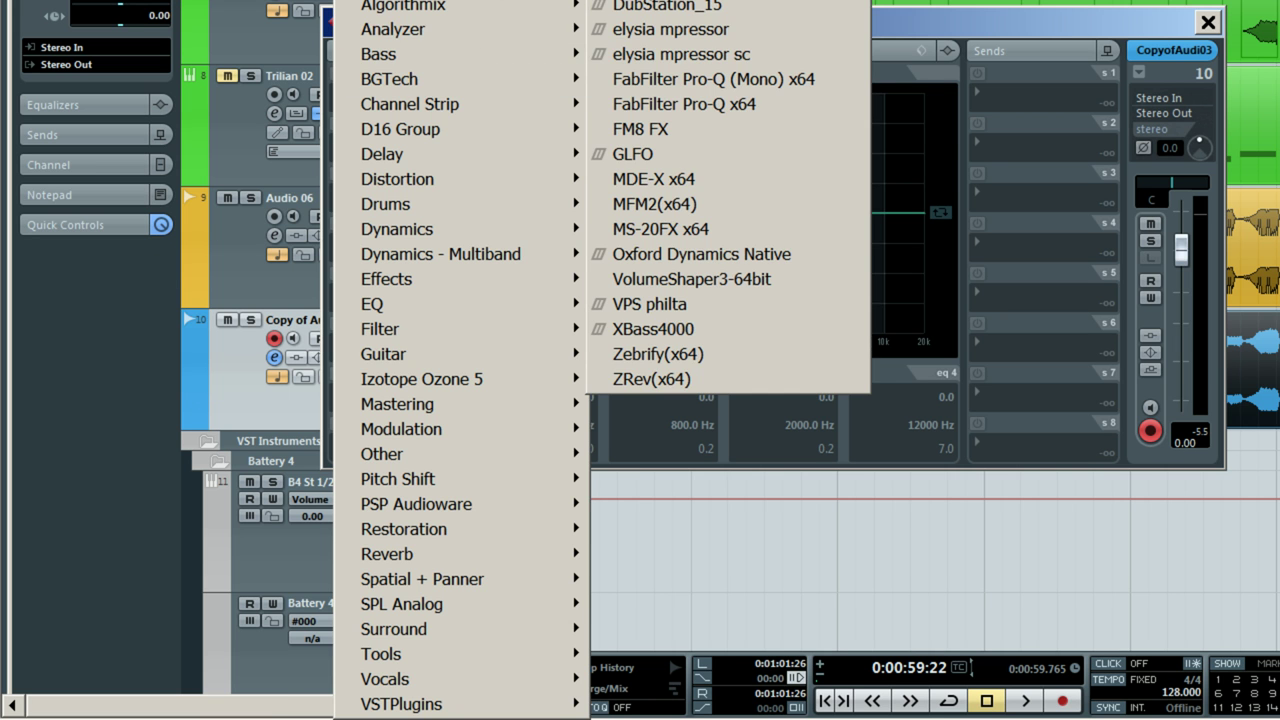
left_click(700, 2)
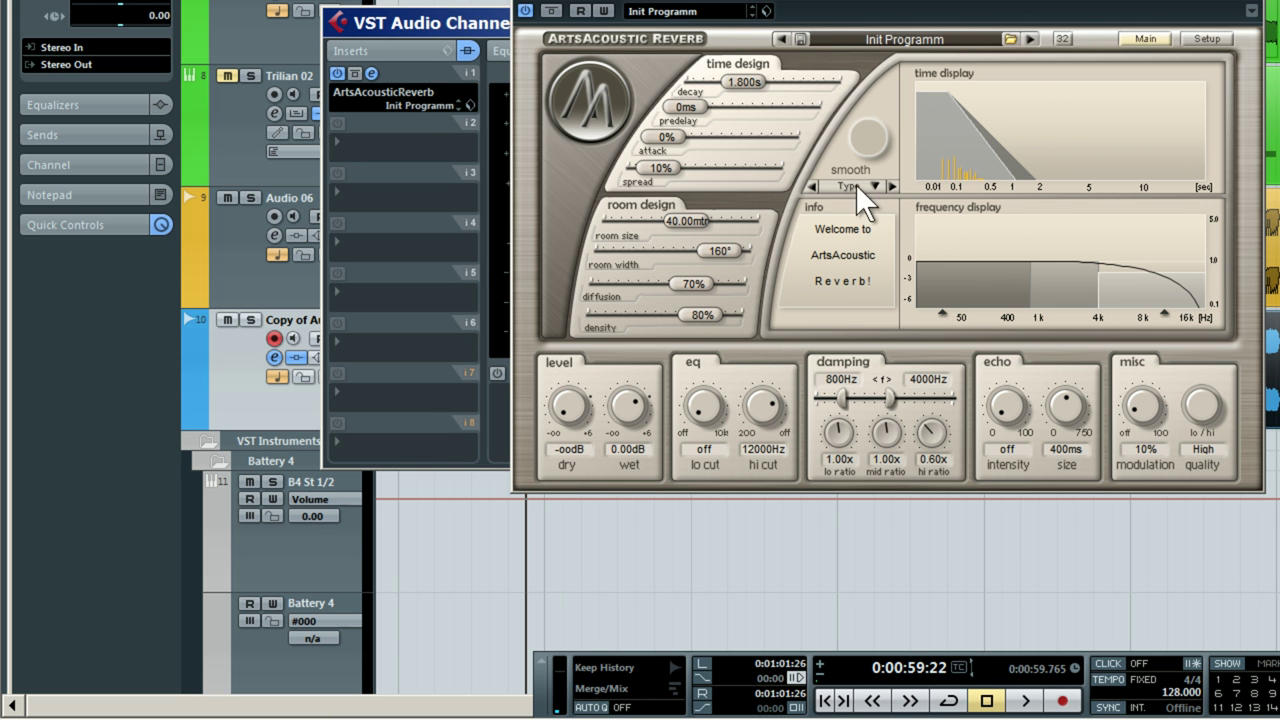
Set the reverb to the large type with 123 Hz low cut, 0% spread, 3.750 s decay, 479/4396 Hz damping frequencies and 1.64x mid ratio
left_click(876, 186)
left_click(908, 262)
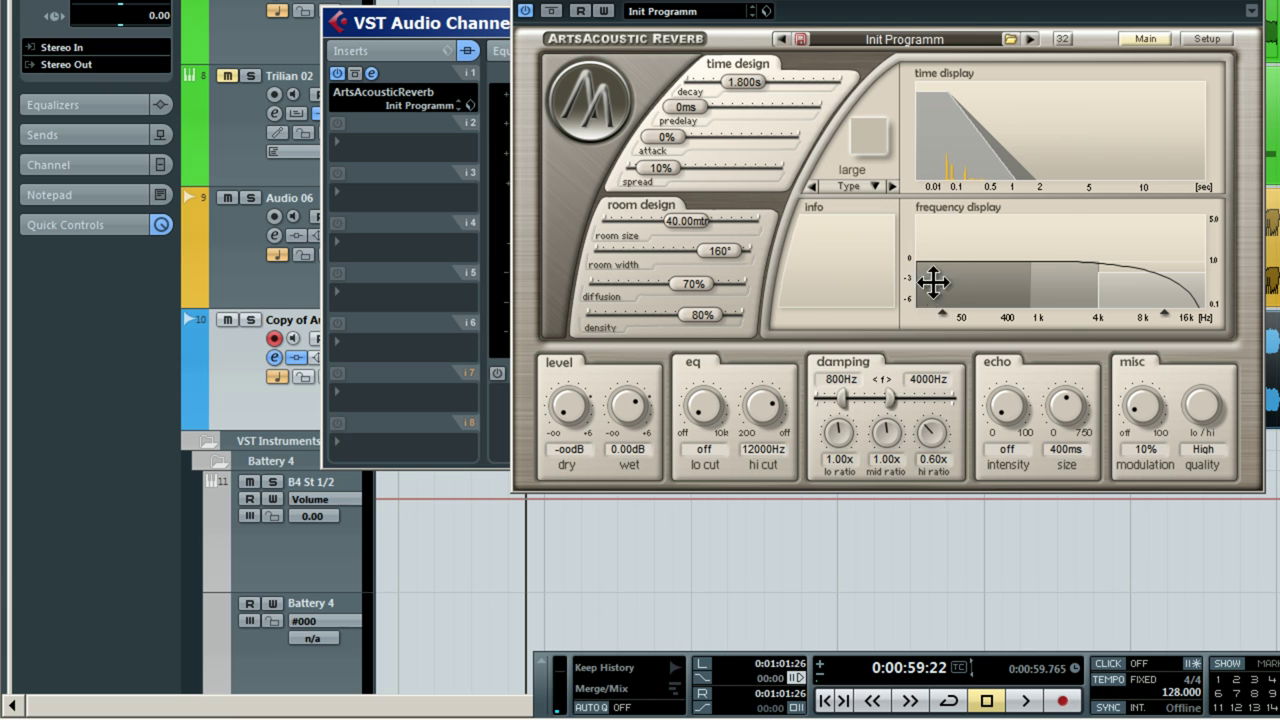
left_click_drag(938, 312, 980, 316)
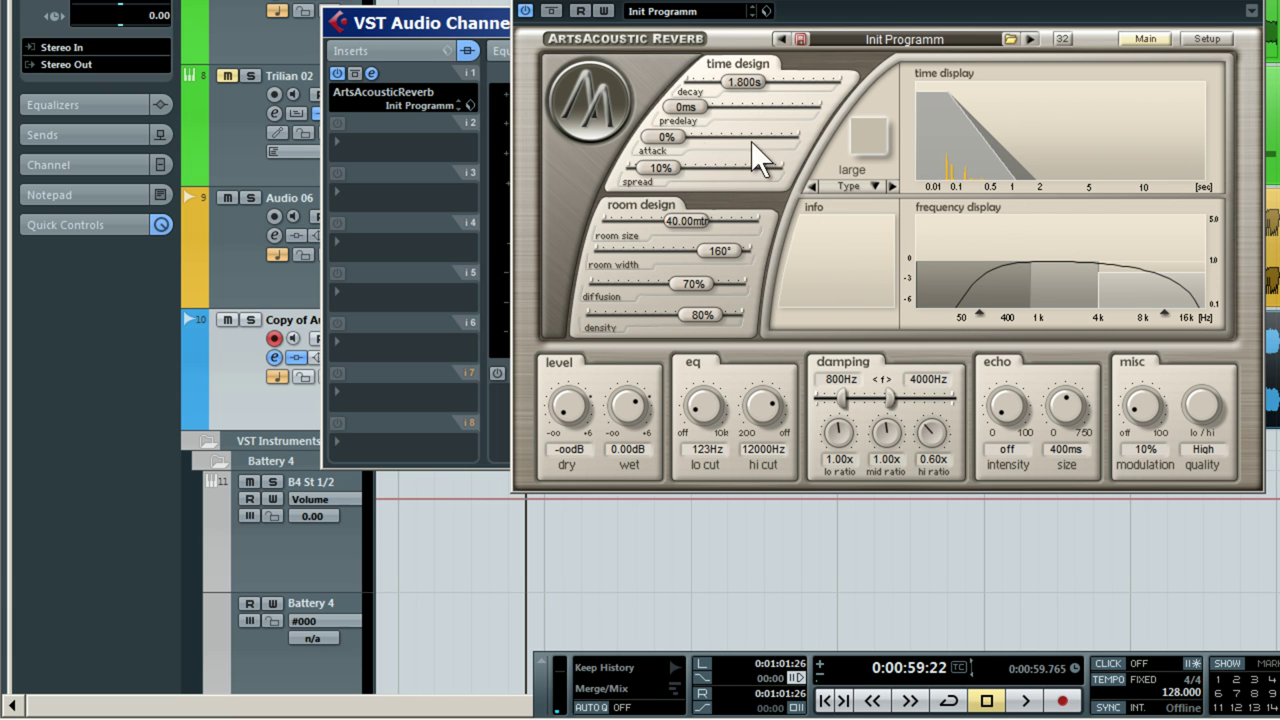
left_click_drag(658, 167, 610, 170)
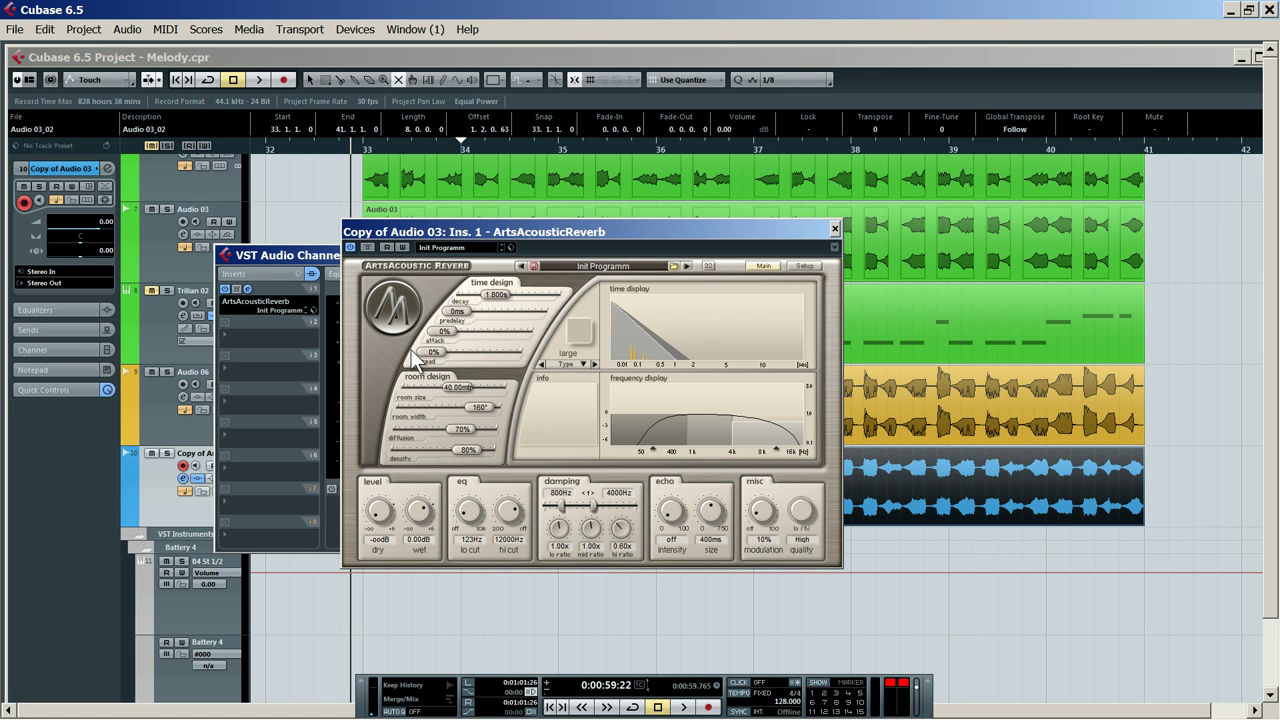
left_click_drag(683, 436, 658, 426)
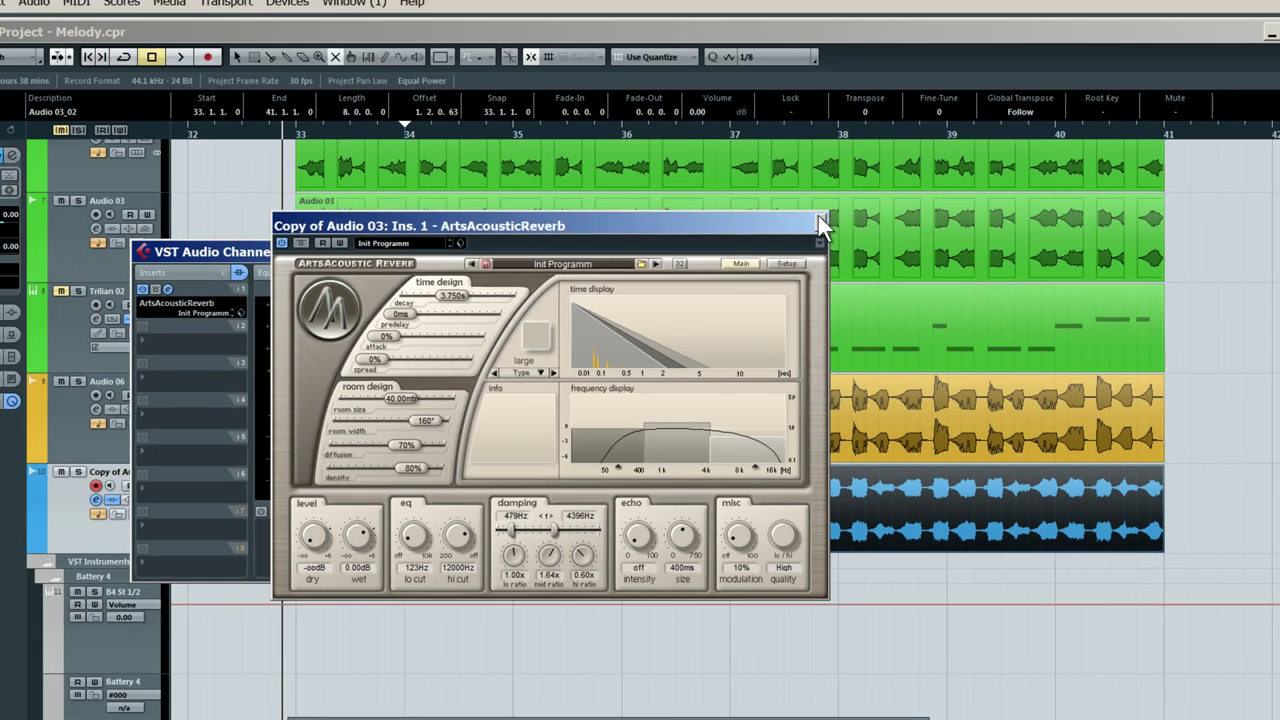
left_click(769, 200)
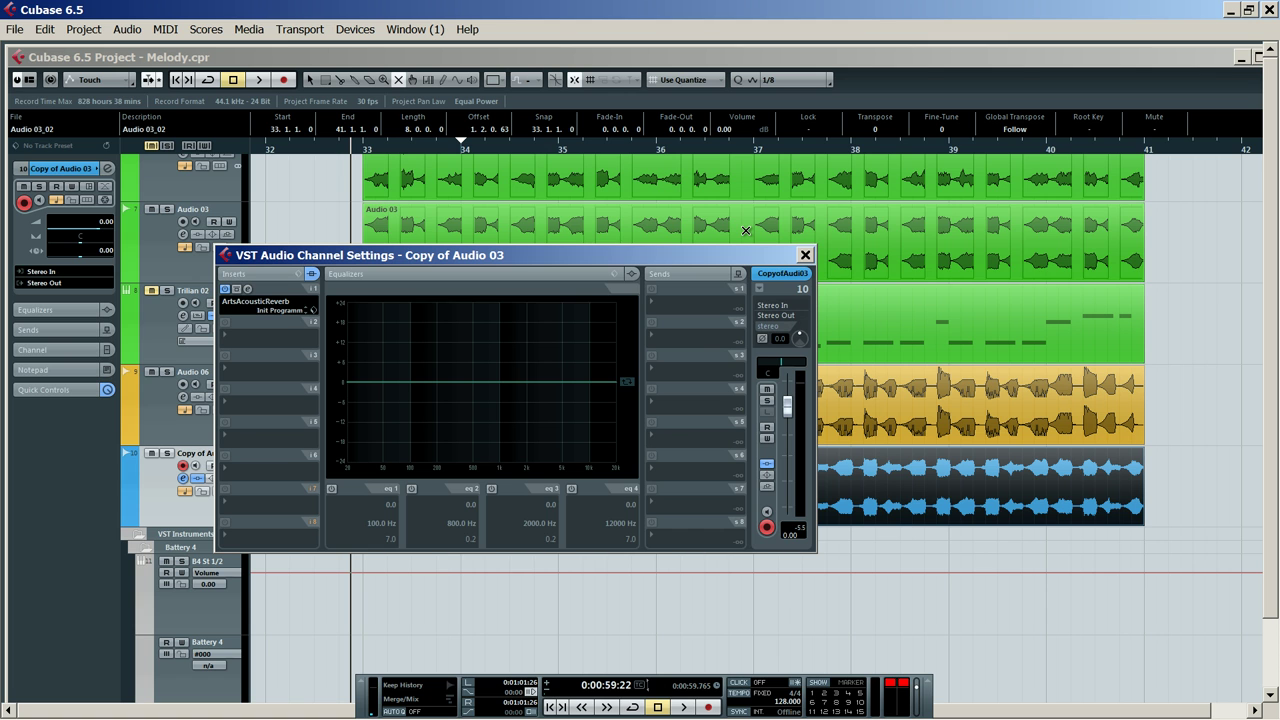
Solo the Copy of Audio 03 track and play it back from just before bar 33 with the reverb
key("s")
key("space")
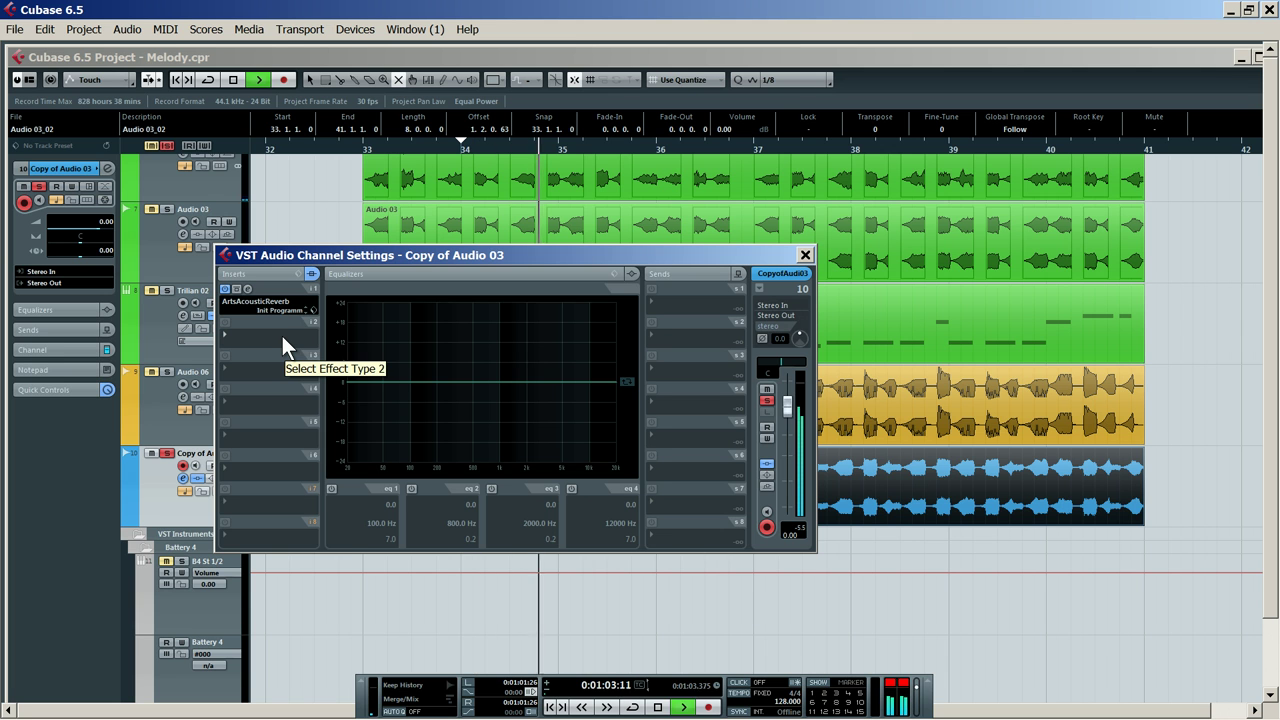
key("space")
Load DubStation_15 in the second insert slot, with the output mix at 43% wet and the high-frequency cut at 4000 Hz
left_click(282, 336)
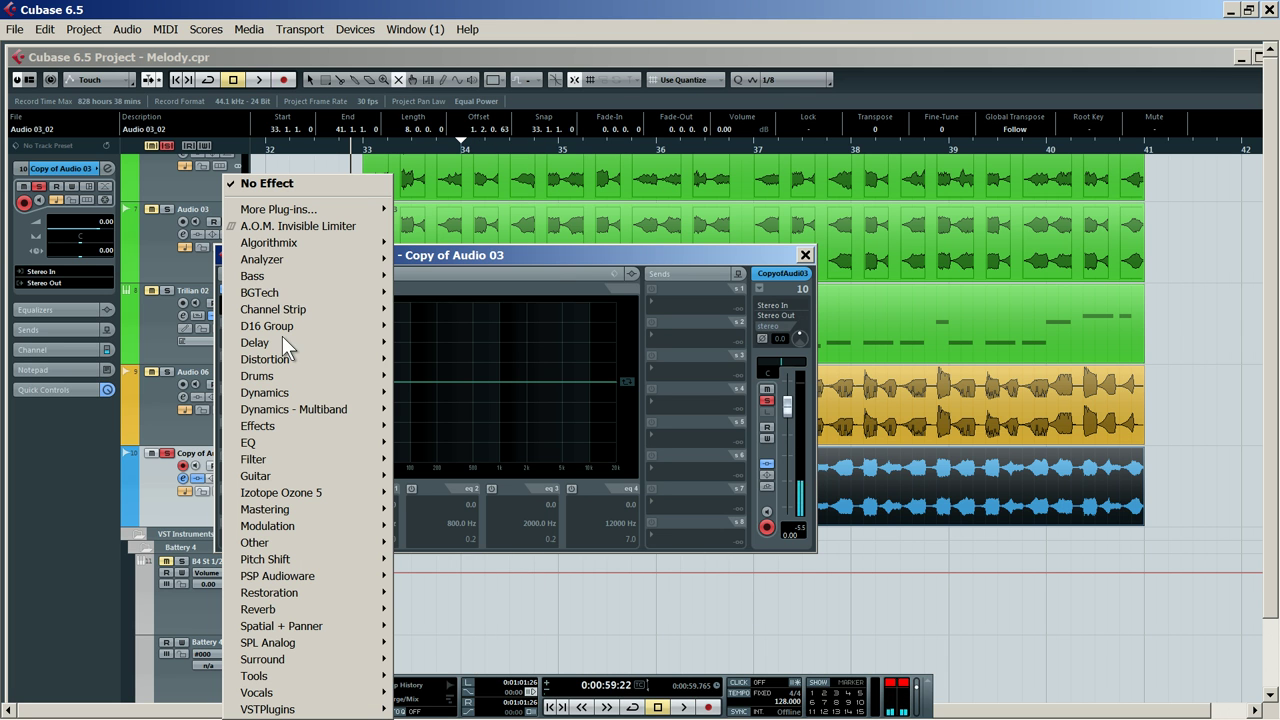
mouse_move(351, 263)
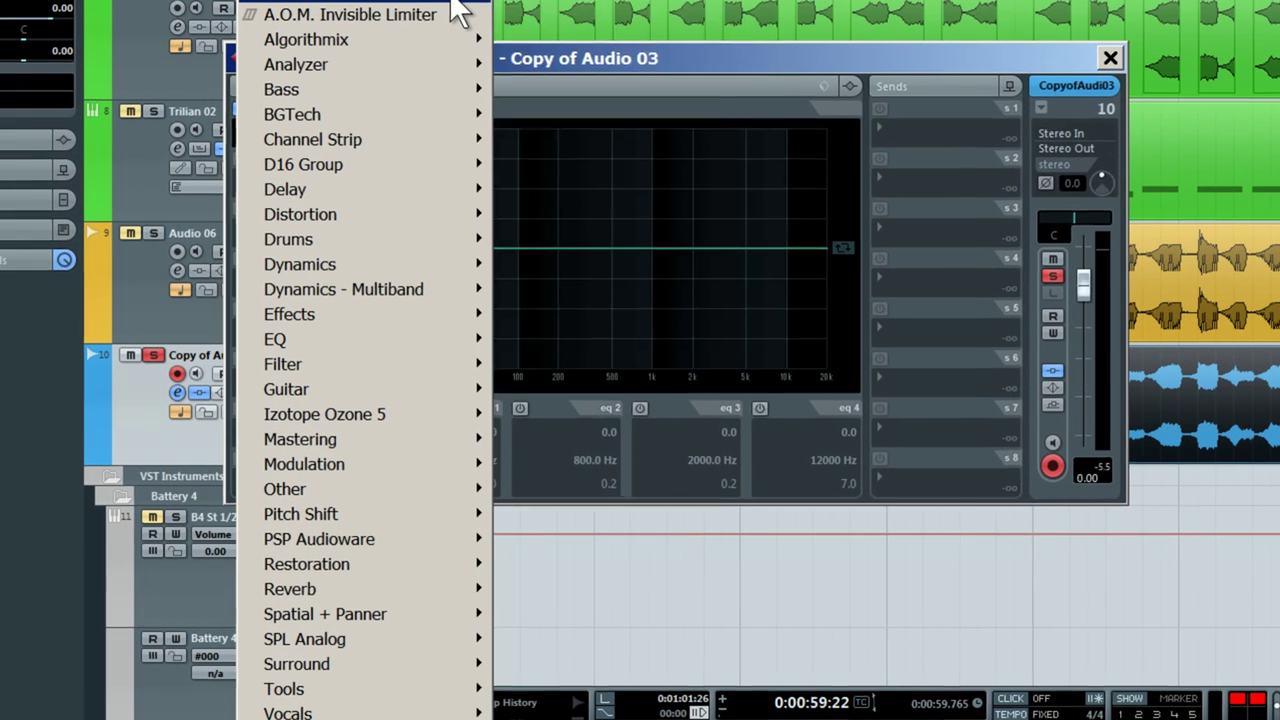
mouse_move(300, 209)
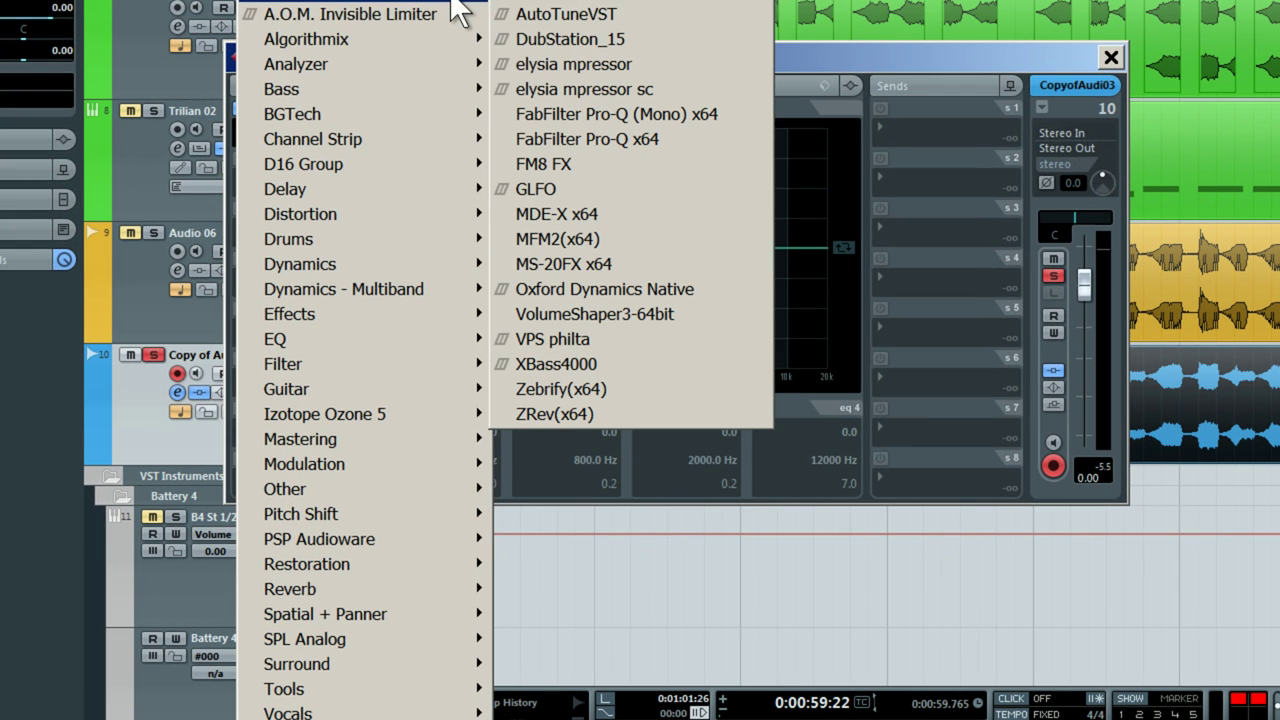
left_click(540, 38)
left_click_drag(1051, 280, 1049, 293)
left_click_drag(724, 415, 733, 422)
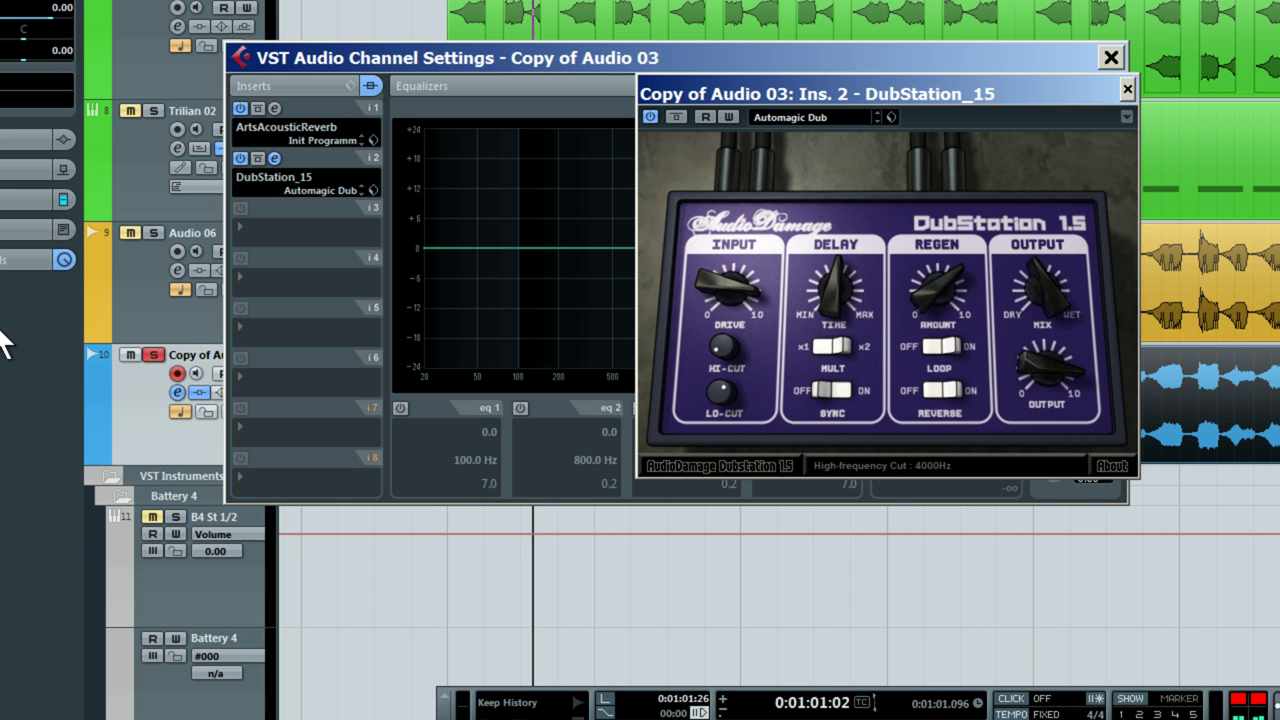
left_click(64, 202)
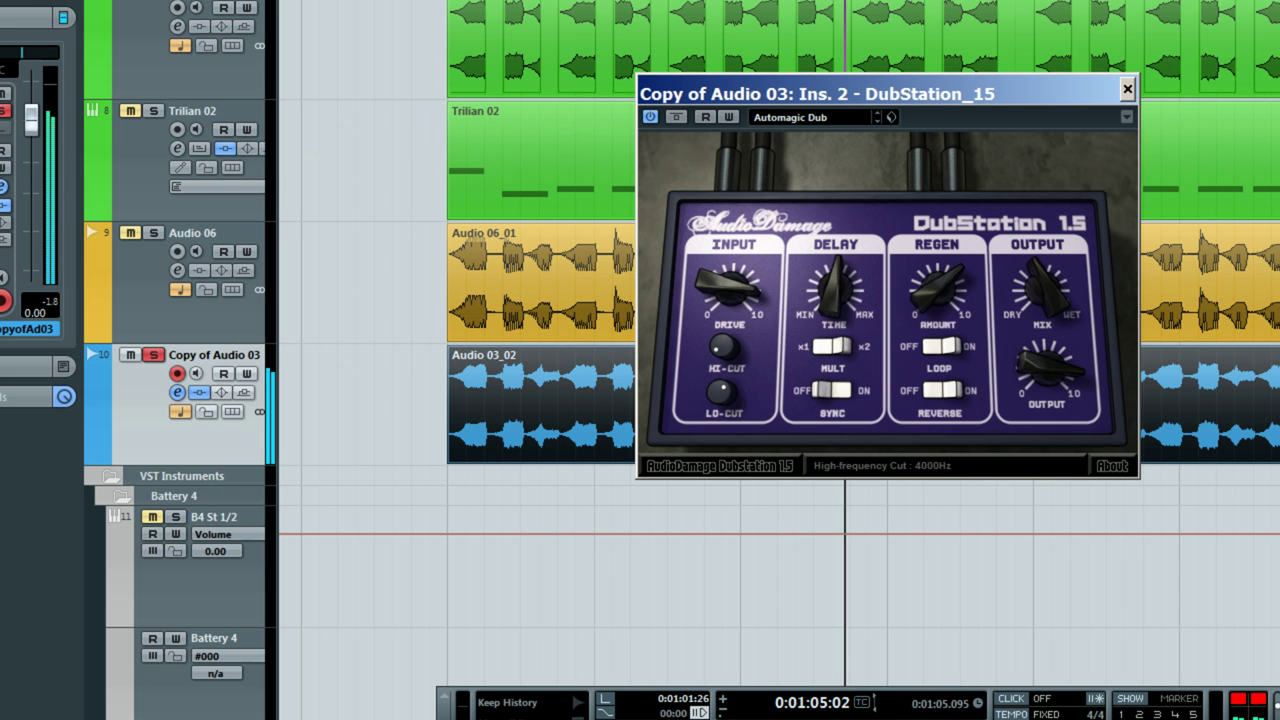
left_click(20, 2)
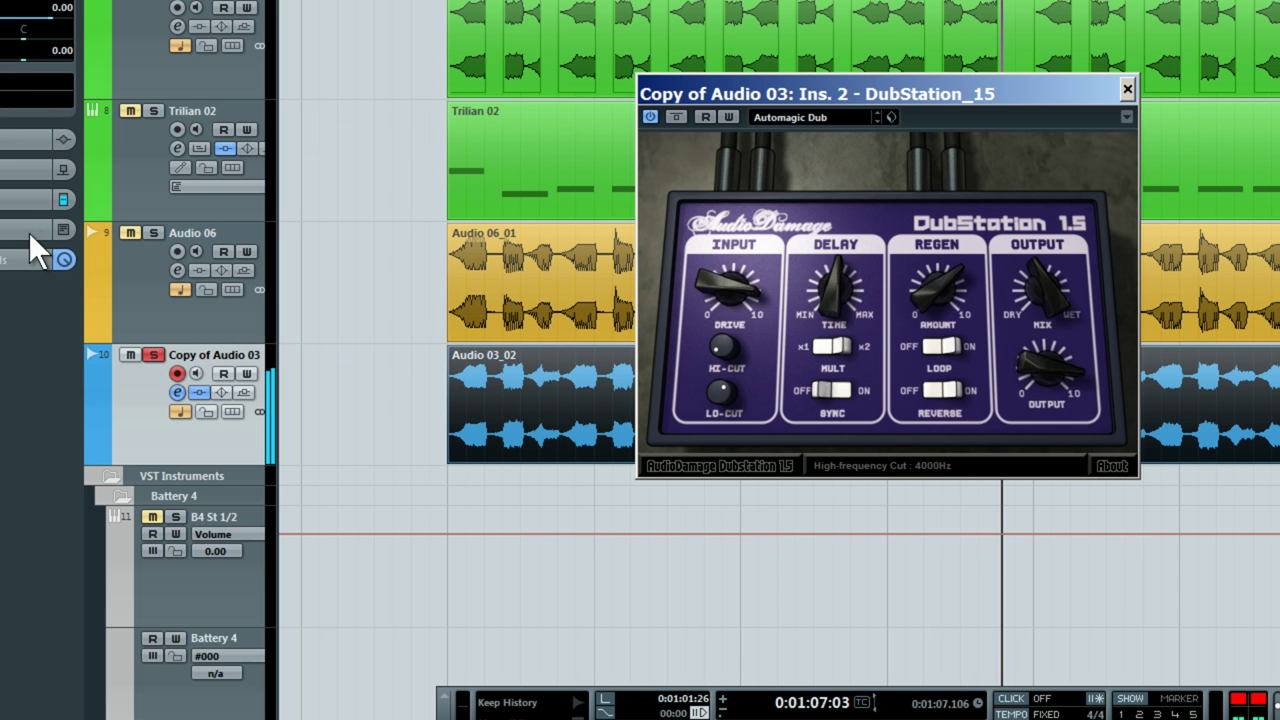
left_click(65, 260)
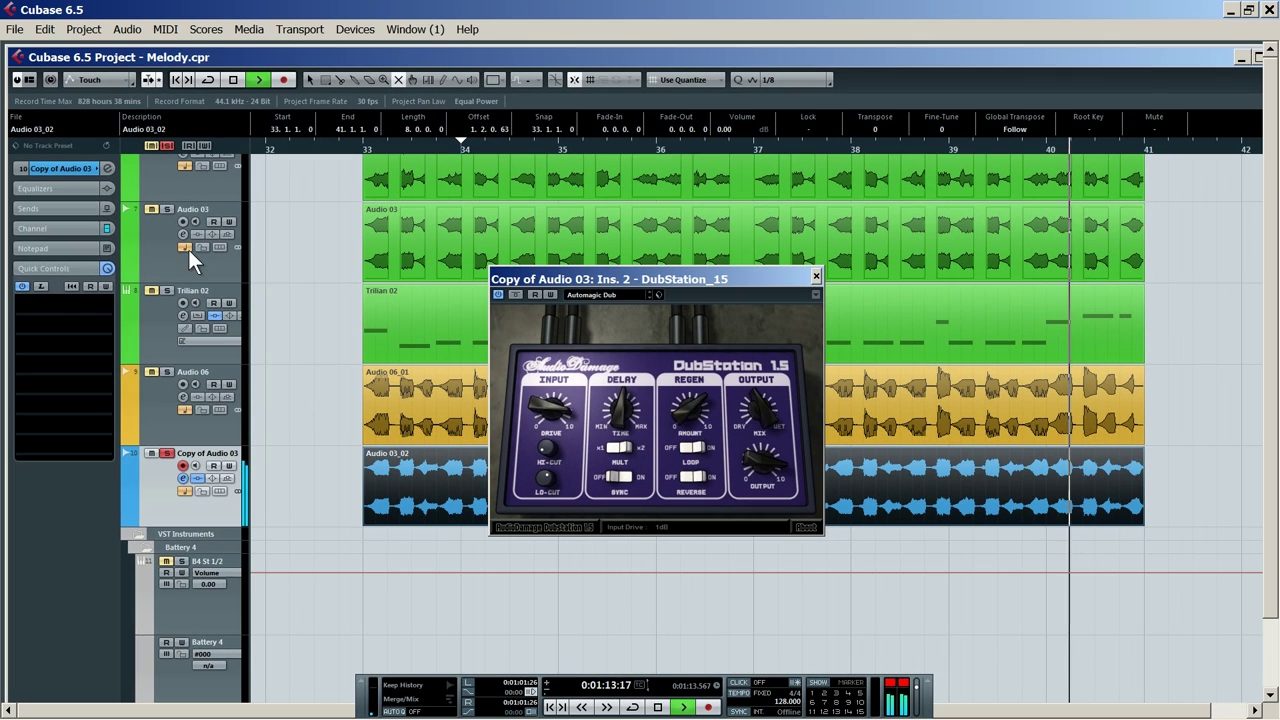
left_click(57, 172)
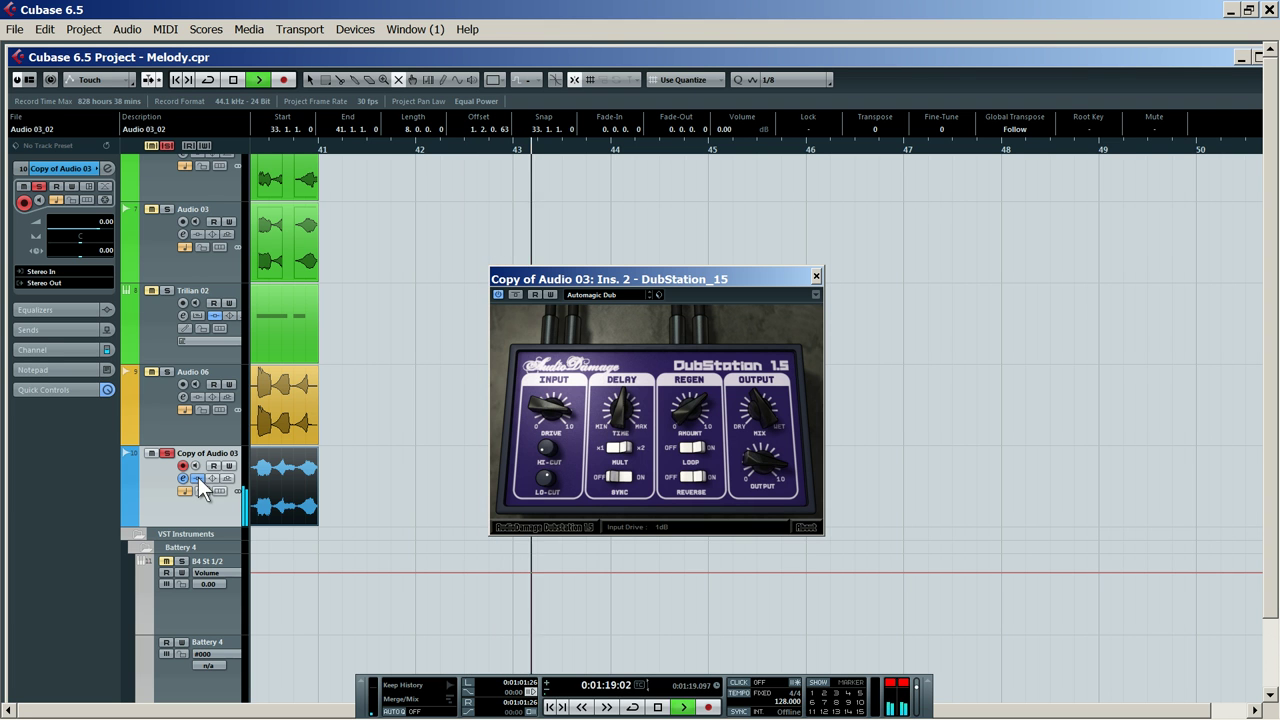
Replay Copy of Audio 03 from just before bar 33 through both effects, and close the delay and channel settings windows
left_click(184, 480)
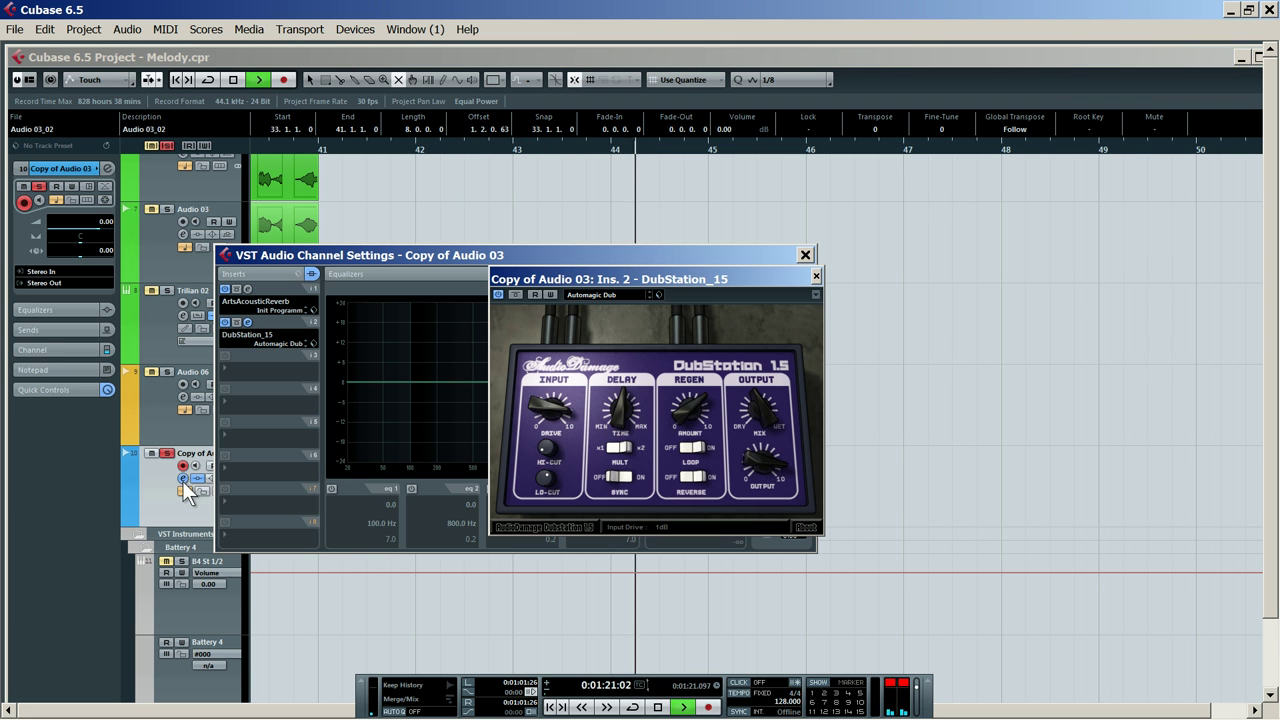
key("space")
key("space")
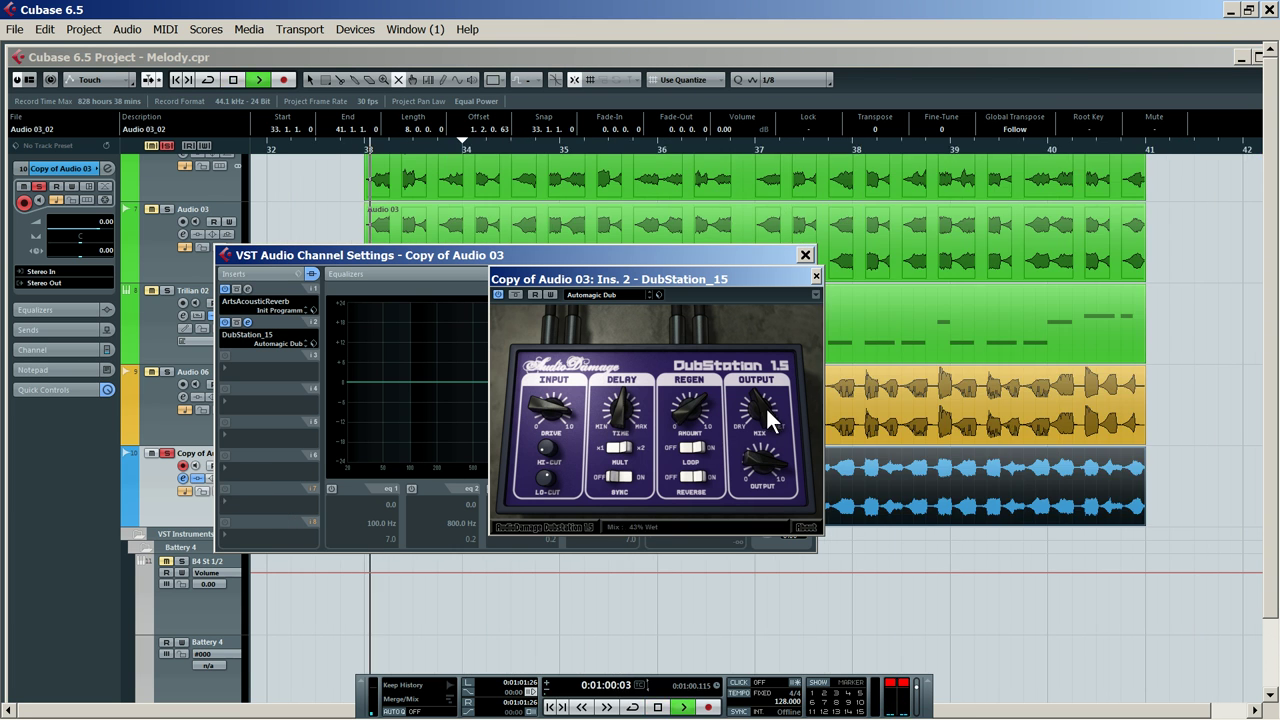
left_click(816, 276)
left_click(805, 256)
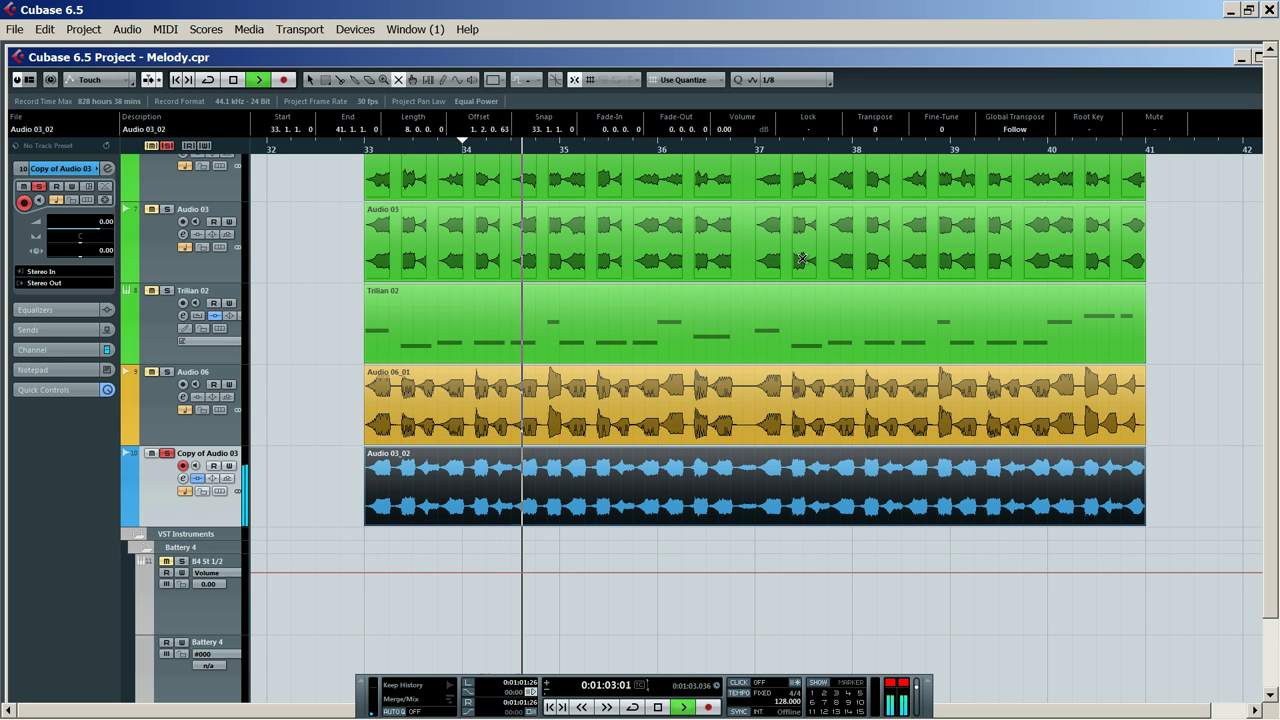
key("space")
Add one stereo audio track below Copy of Audio 03 and show the Inserts section in the track inspector
right_click(167, 508)
mouse_move(318, 151)
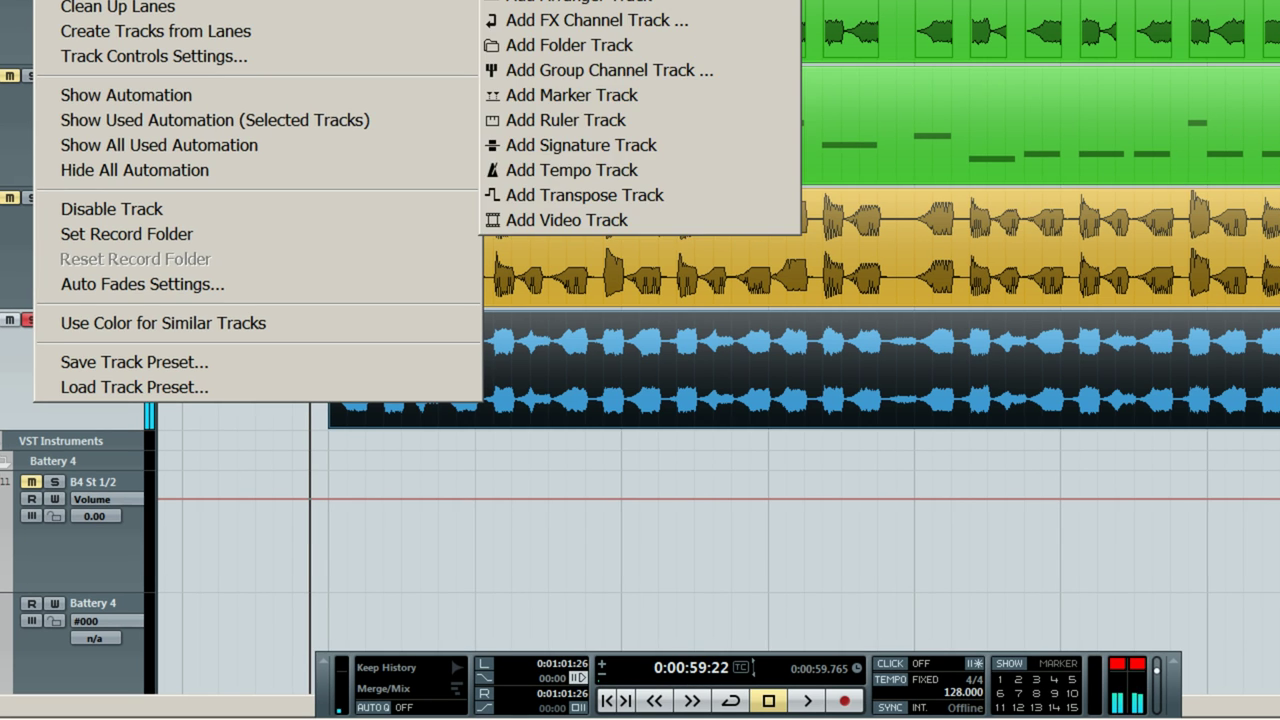
left_click(520, 184)
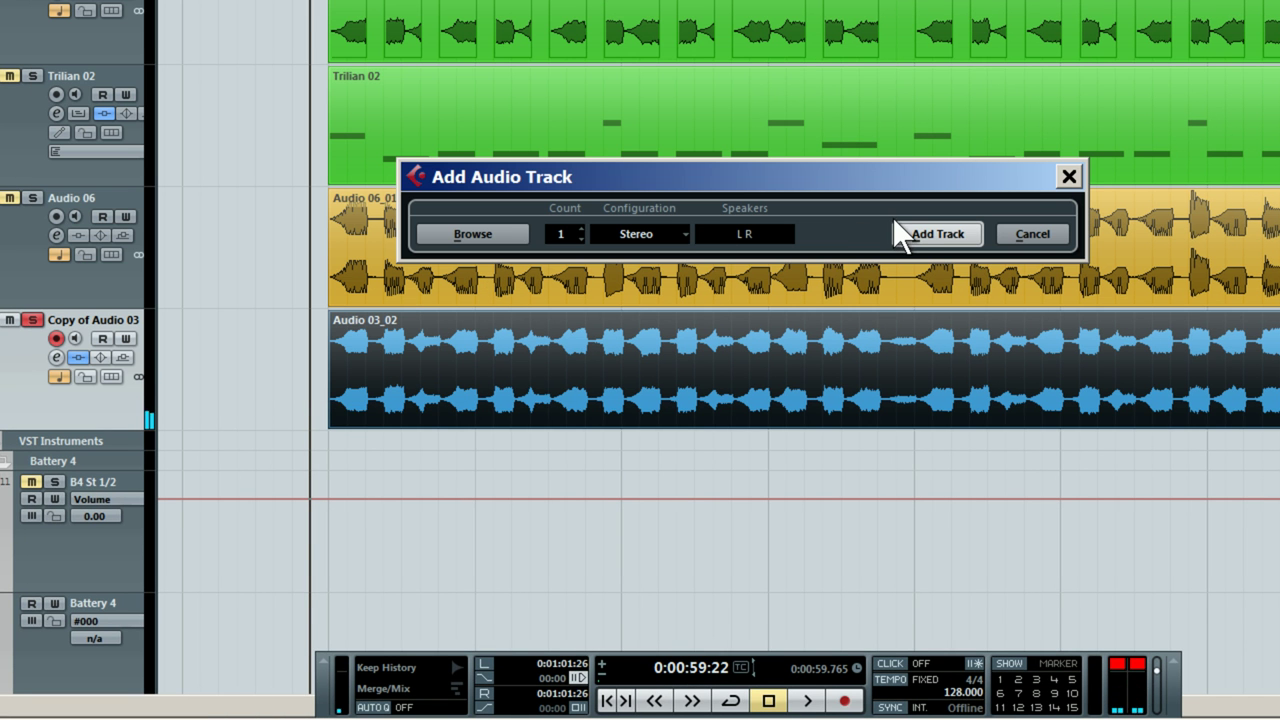
left_click(908, 235)
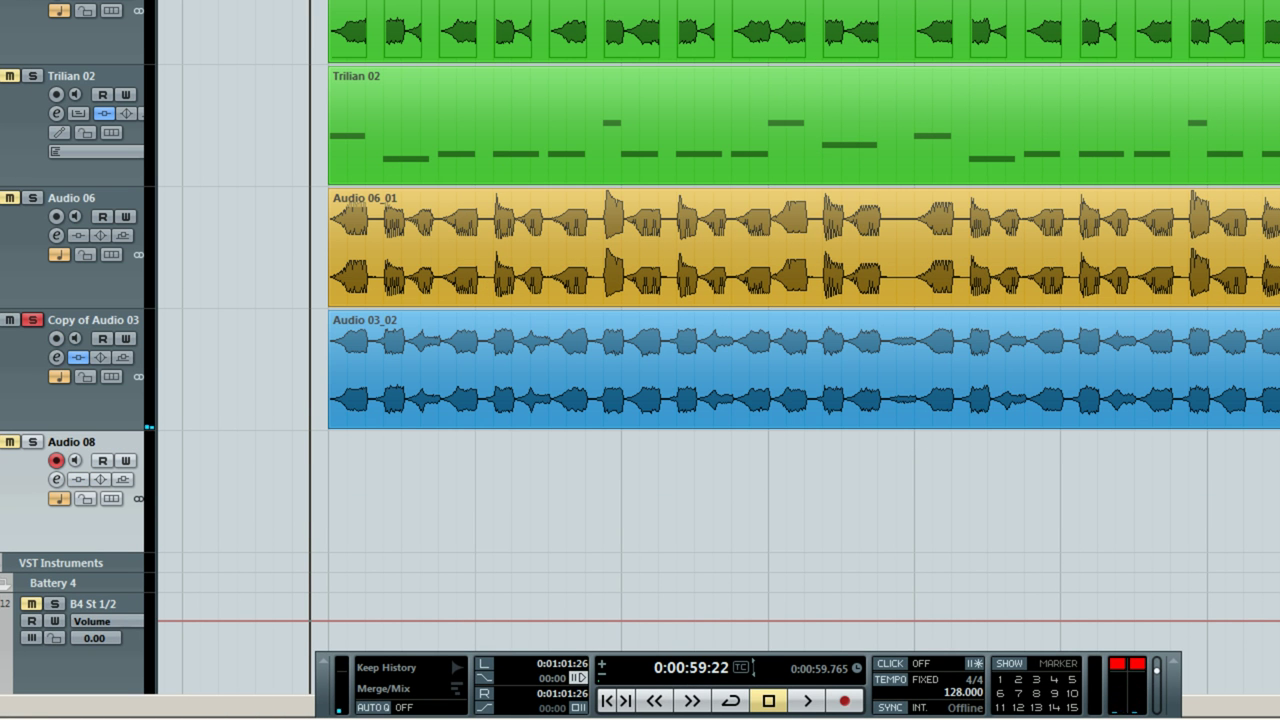
left_click(2, 192)
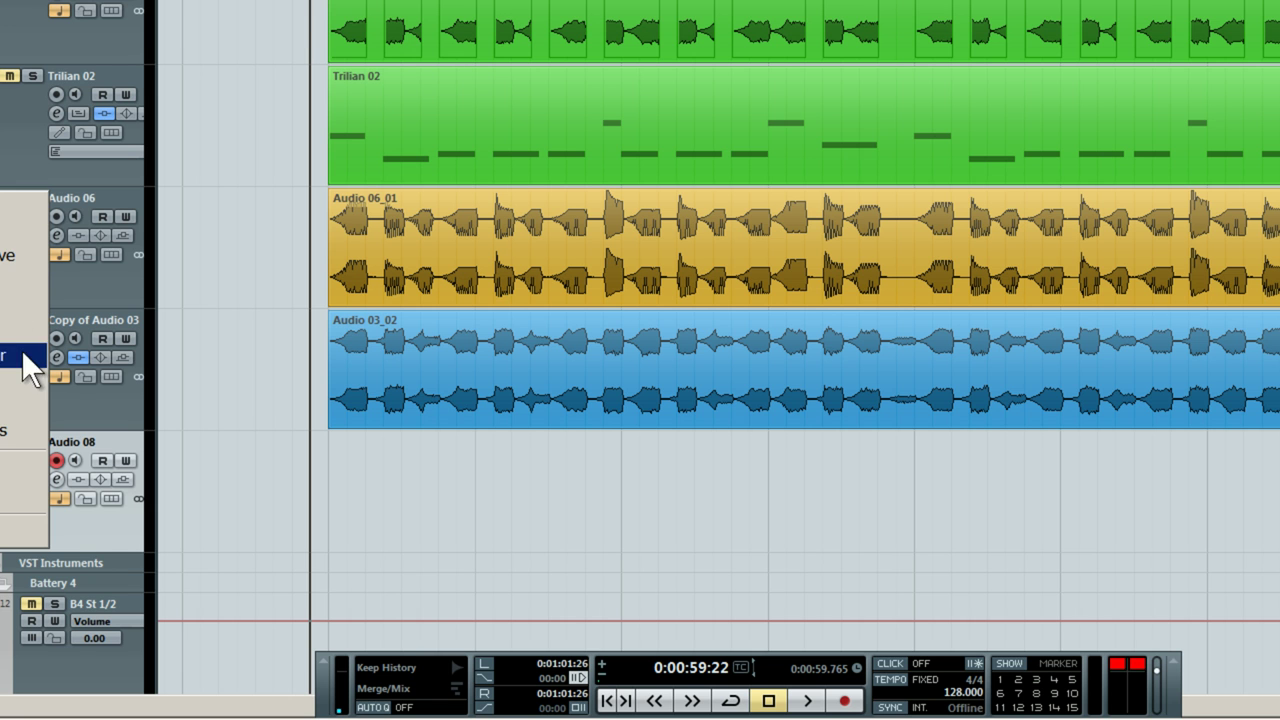
left_click(8, 212)
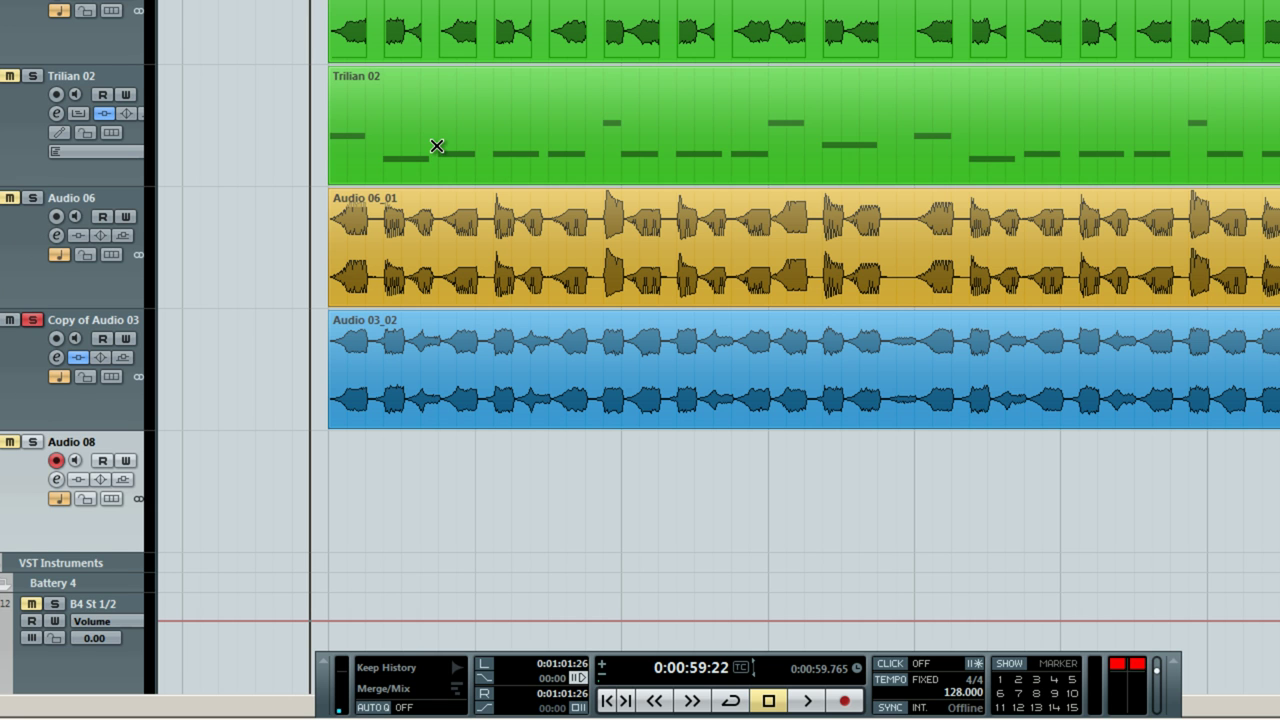
Play back from just before bar 33 and solo the new empty audio track along with Copy of Audio 03
key("space")
left_click(30, 442)
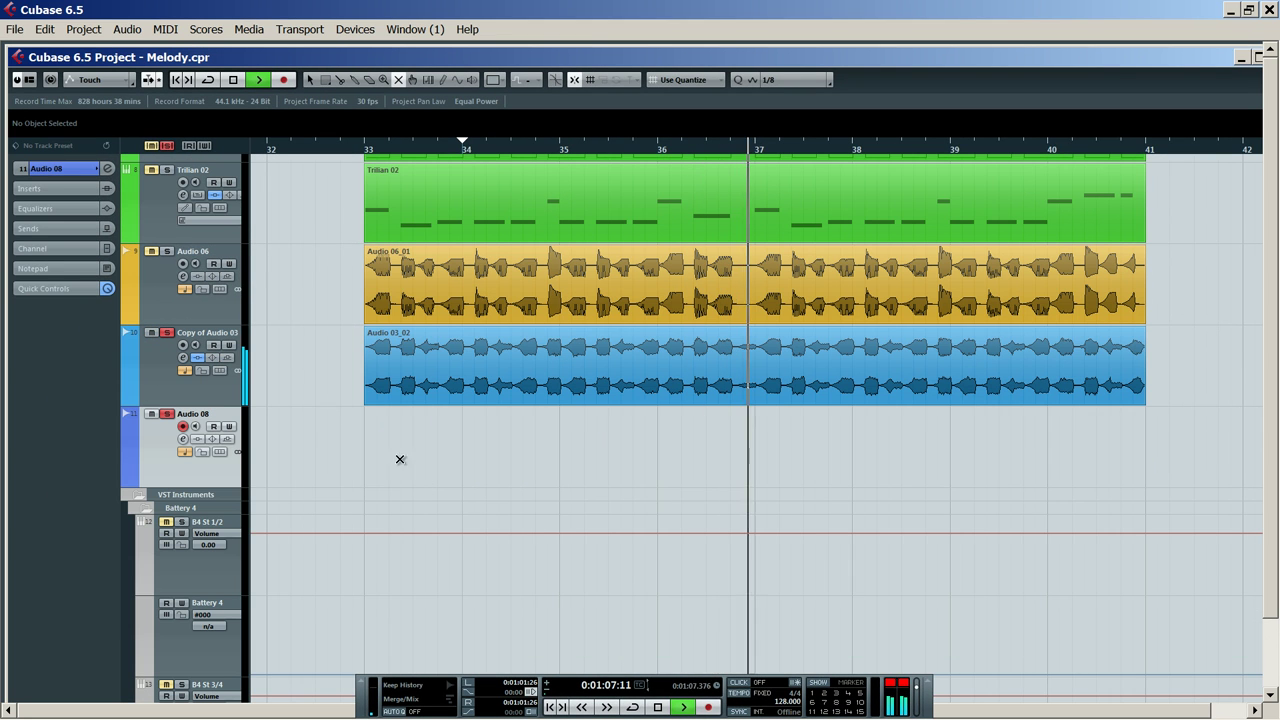
key("space")
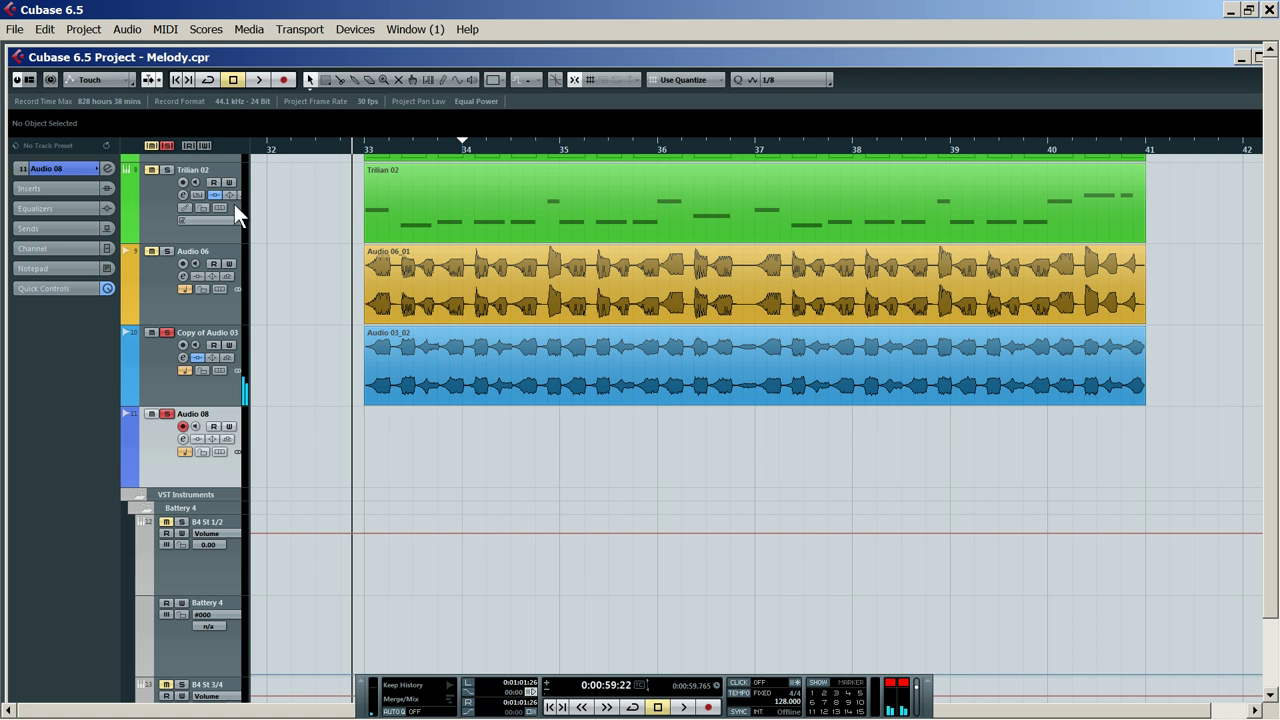
Raise the modulation of ArtsAcousticReverb on Copy of Audio 03 to 29% and close the reverb editor
left_click(154, 392)
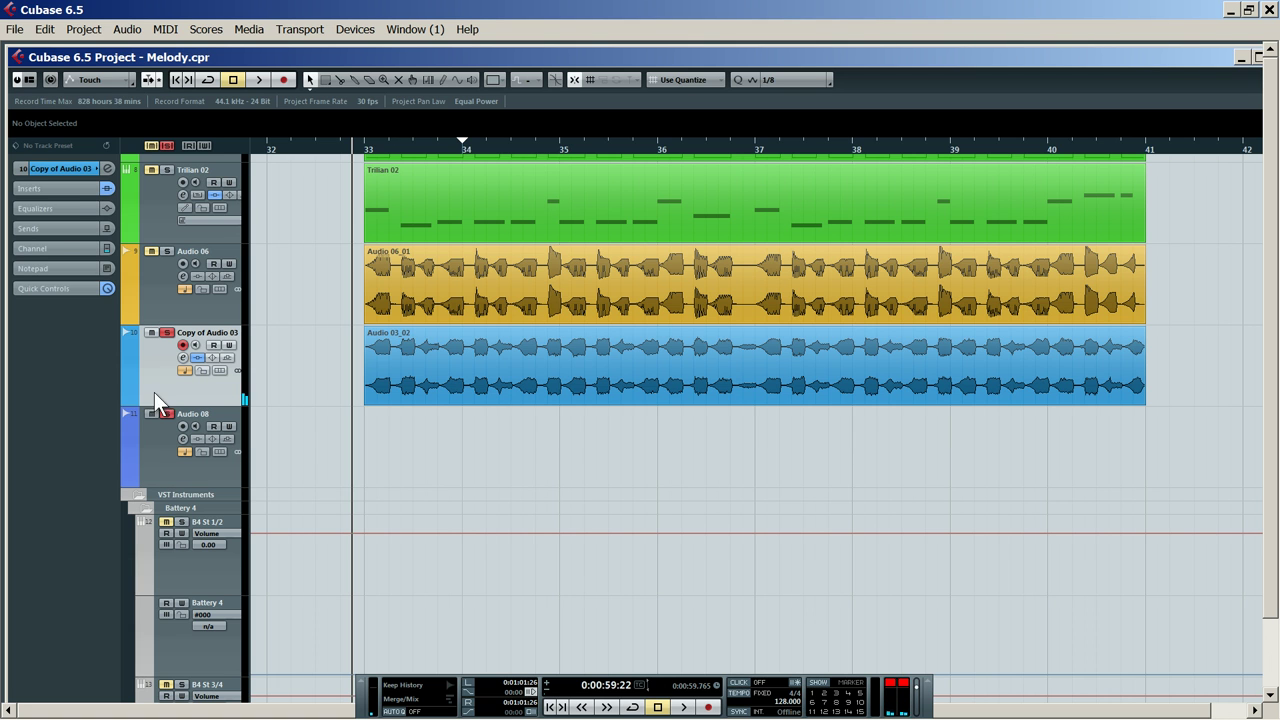
left_click(66, 189)
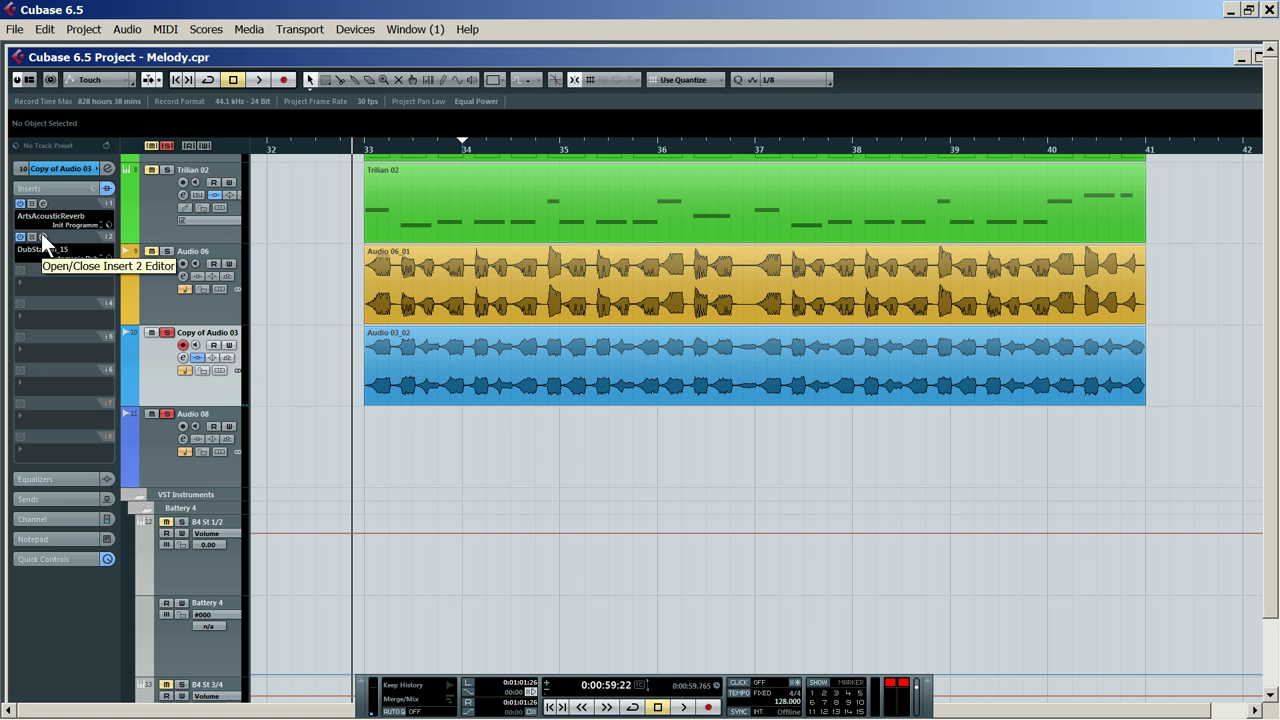
left_click(41, 234)
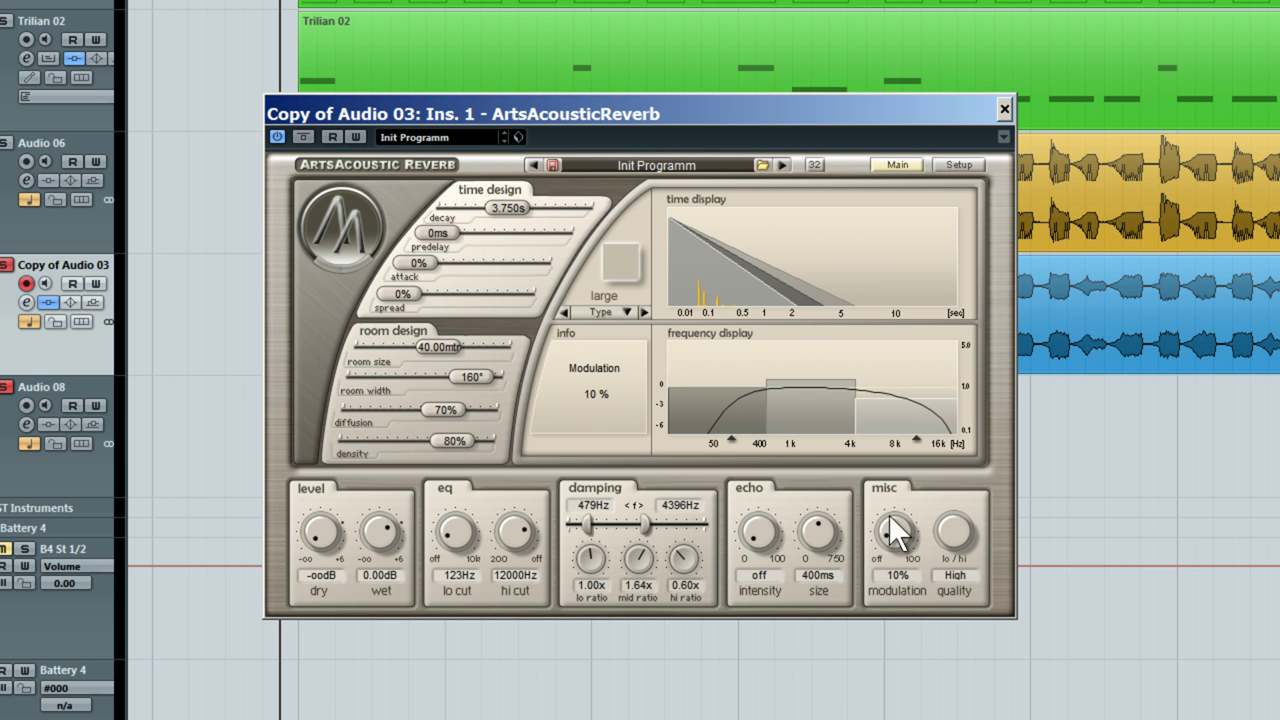
left_click_drag(888, 520, 906, 486)
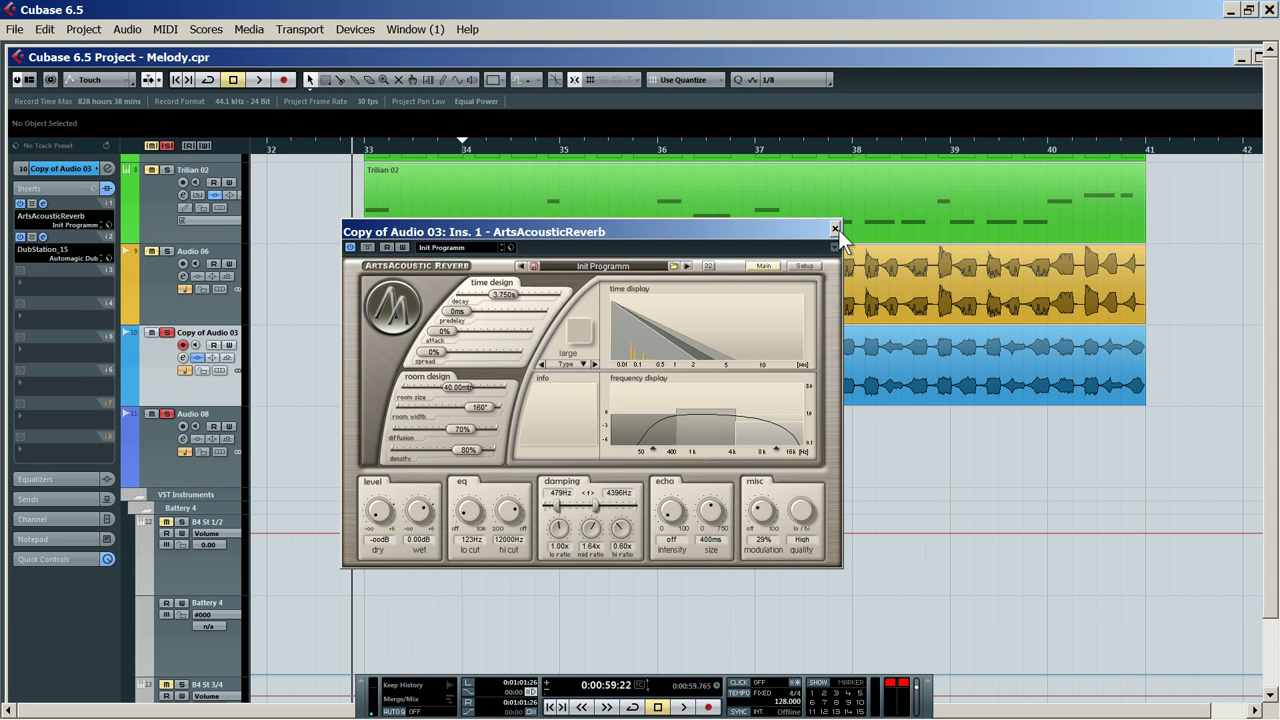
left_click(836, 230)
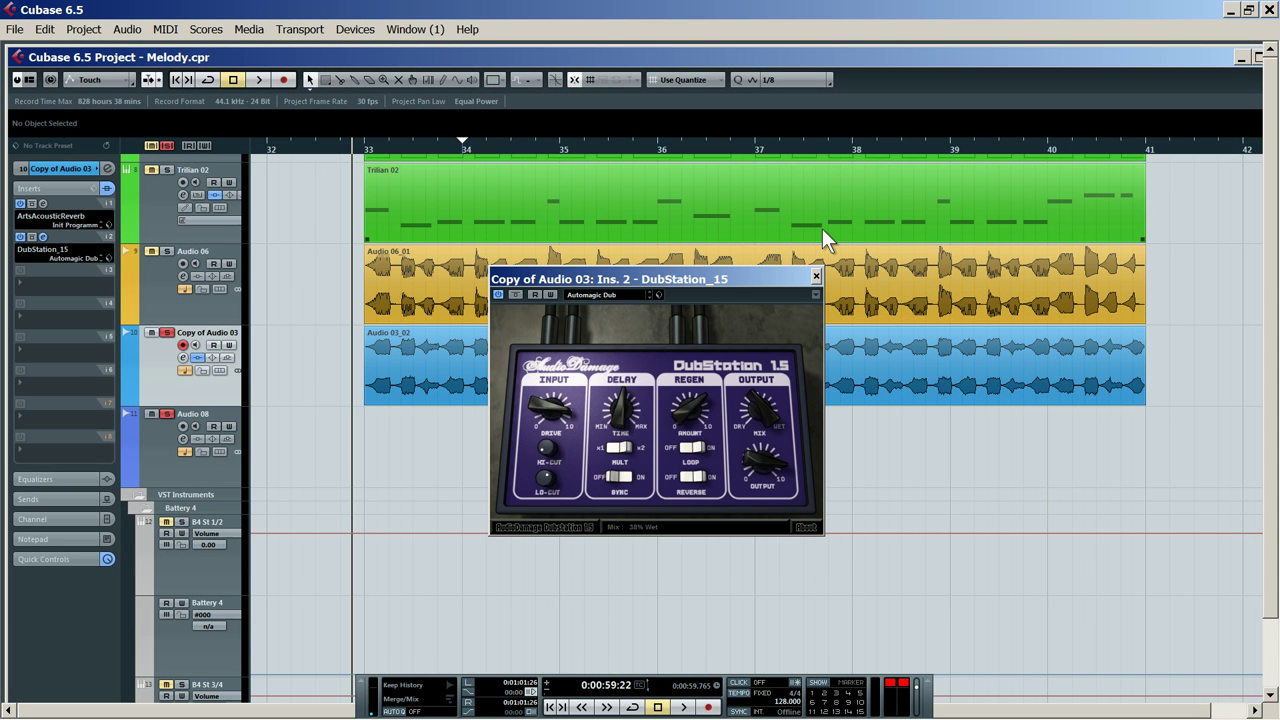
Close the DubStation editor and record Copy of Audio 03 with its effects onto Audio 08, from just before bar 33 to about 43.2
left_click(155, 474)
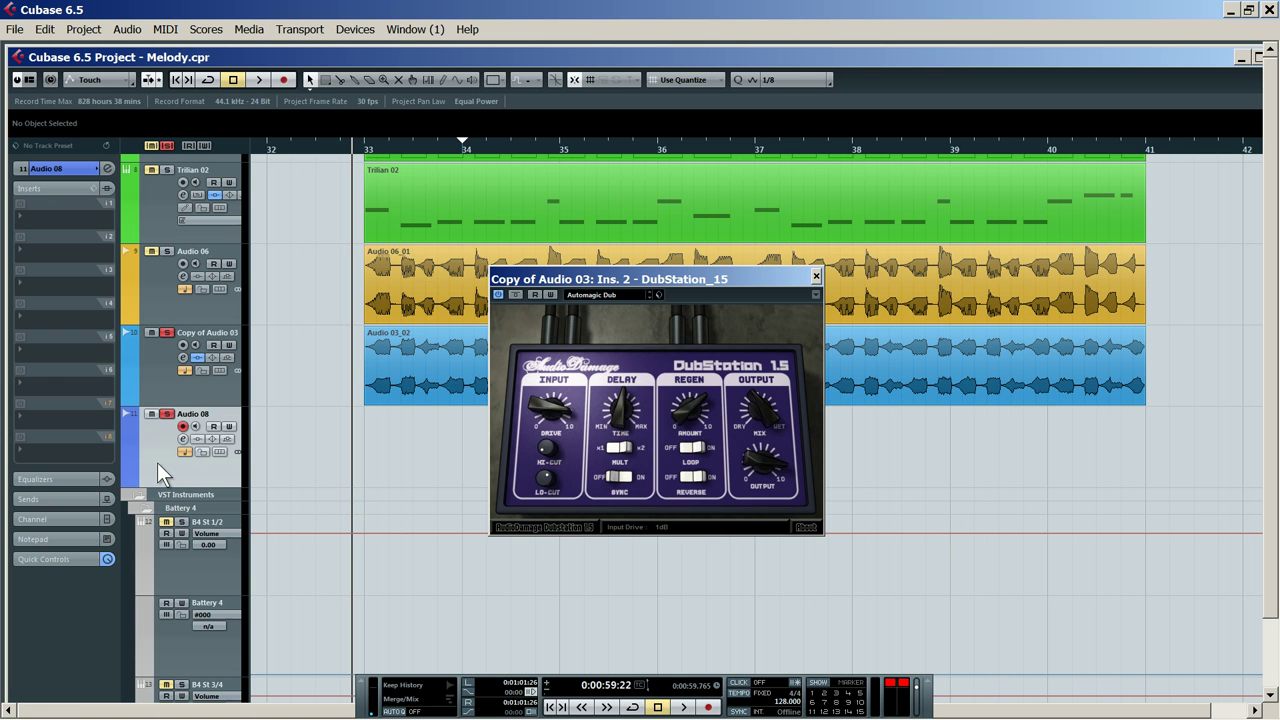
left_click(816, 277)
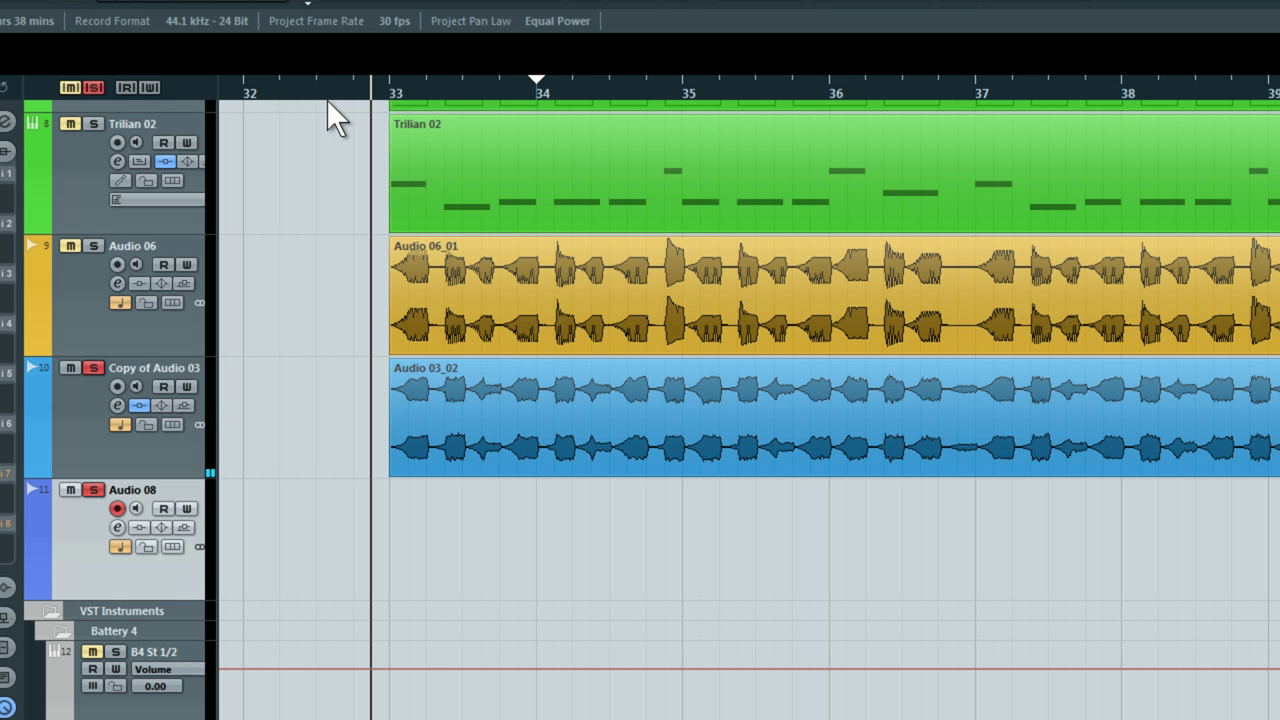
key("KP_Multiply")
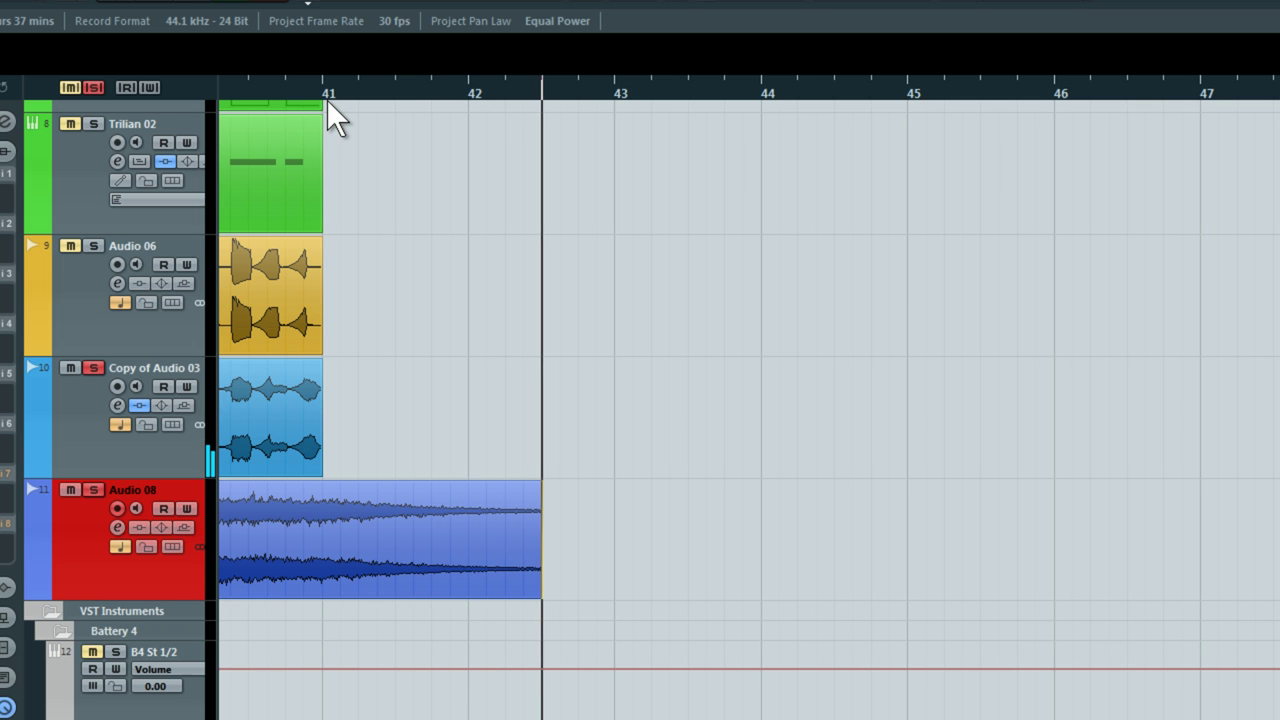
key("space")
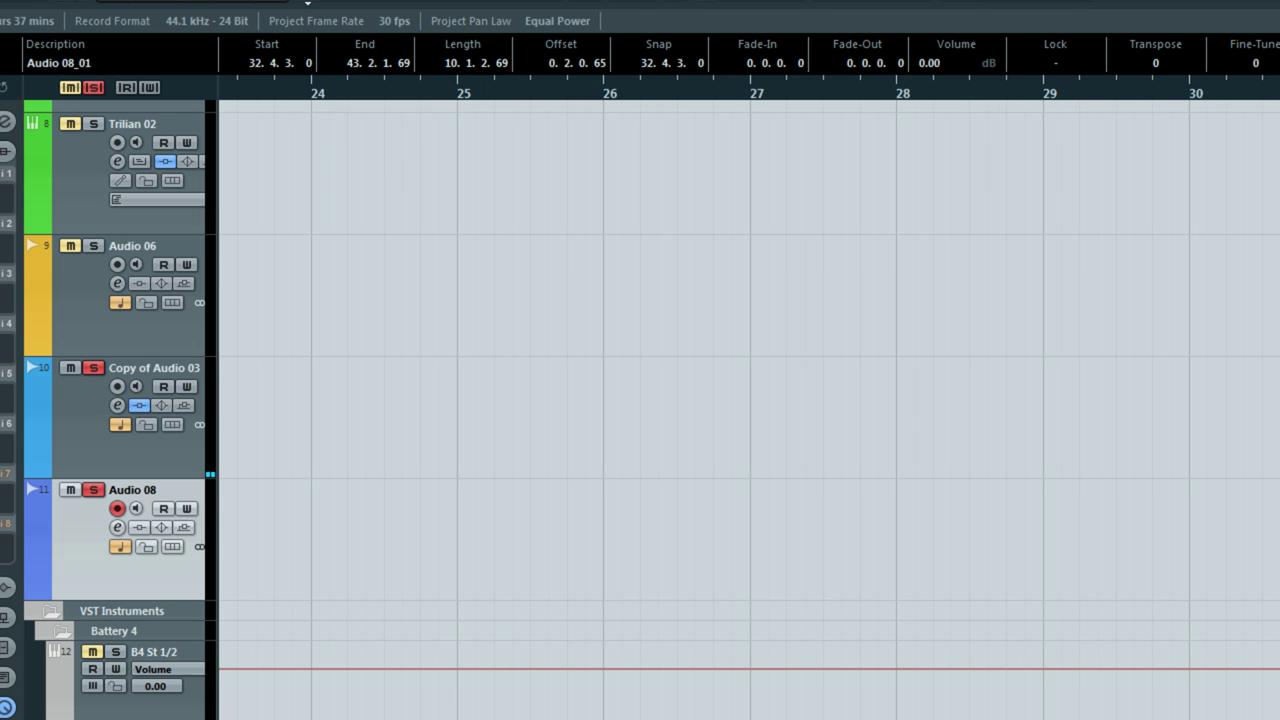
Remove the Copy of Audio 03 track, select Audio 08 and briefly play back the project
right_click(64, 441)
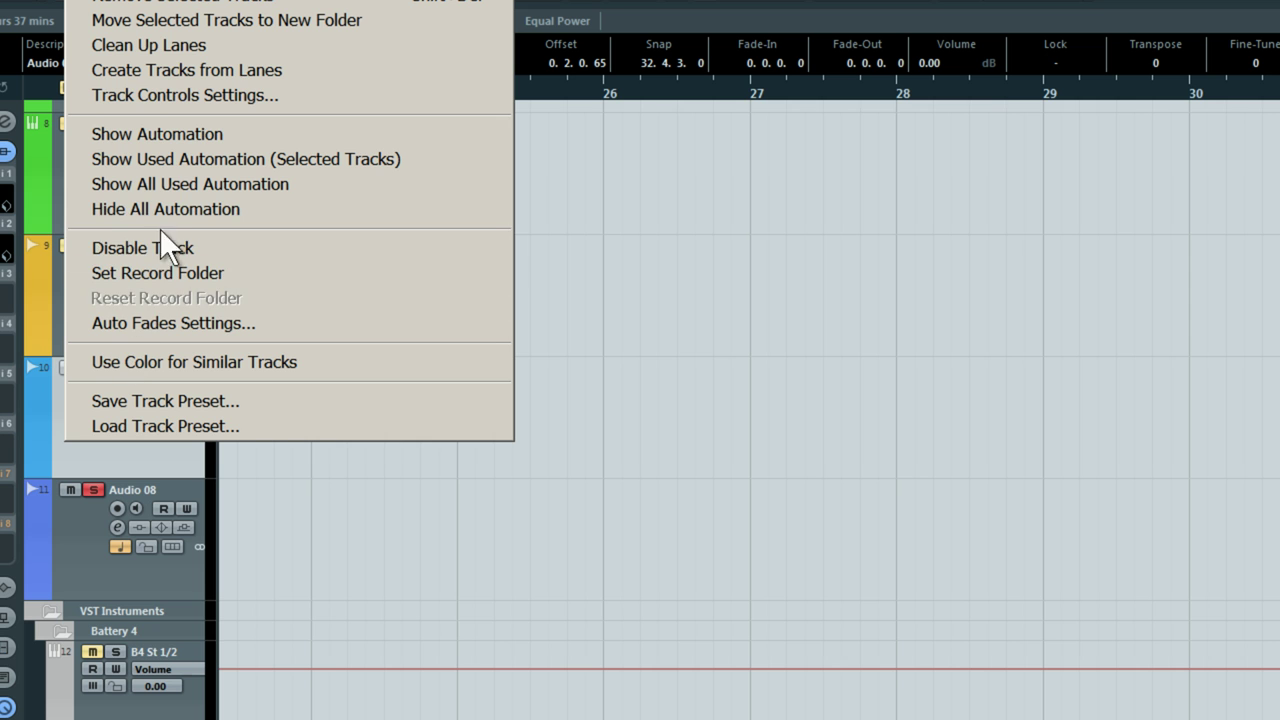
left_click(250, 3)
left_click(106, 453)
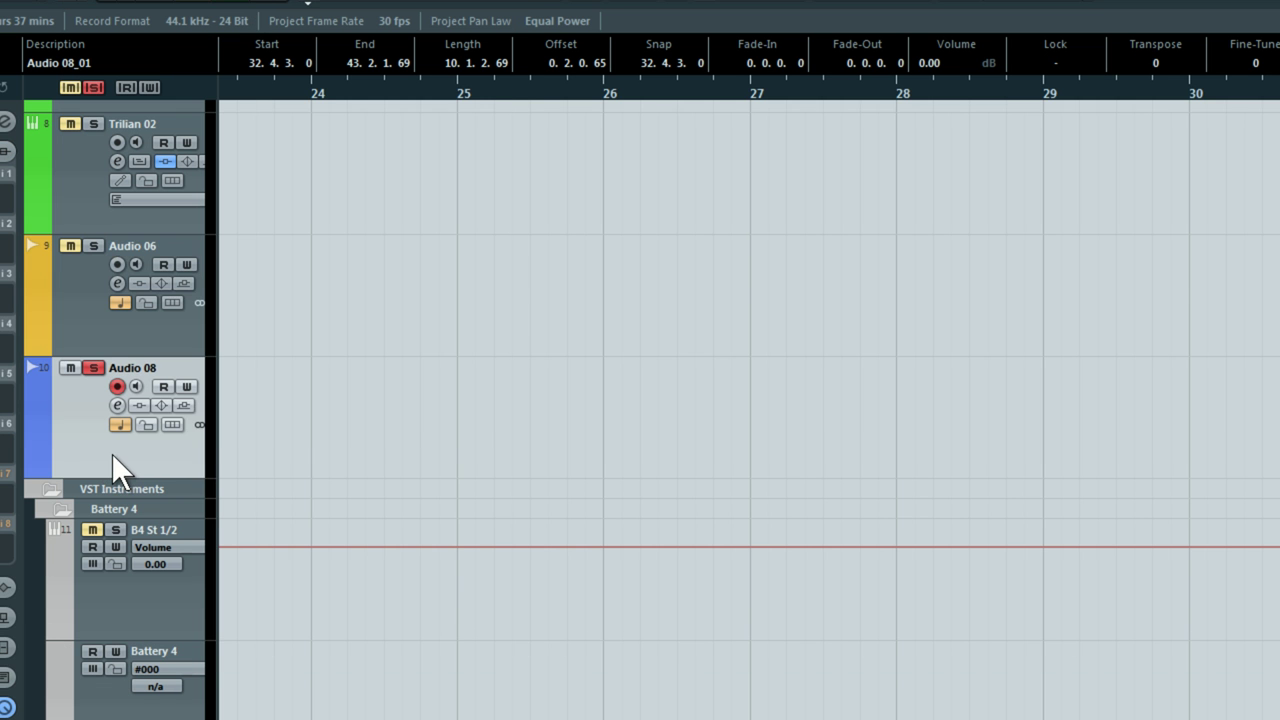
key("space")
key("space")
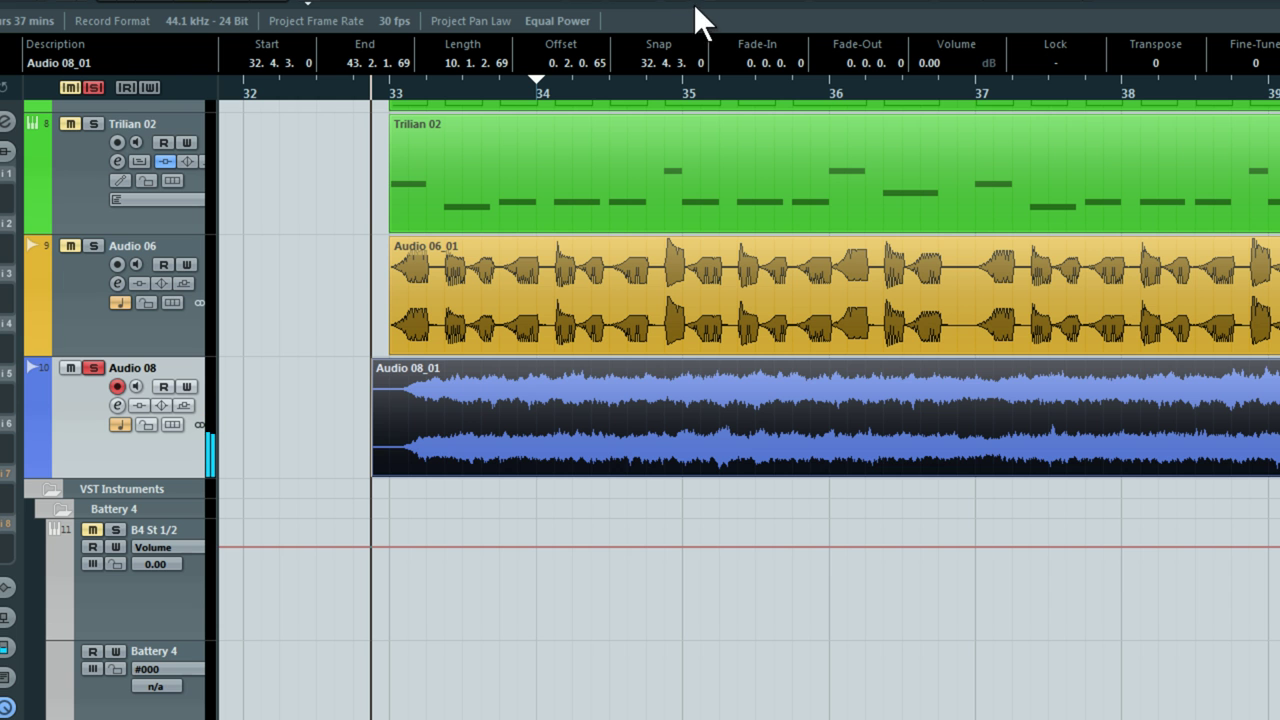
Cut the Audio 08 recording at bar 33 and beat 33.2, and delete everything before 33.2
left_click(877, 6)
left_click(883, 66)
left_click_drag(744, 90, 266, 449)
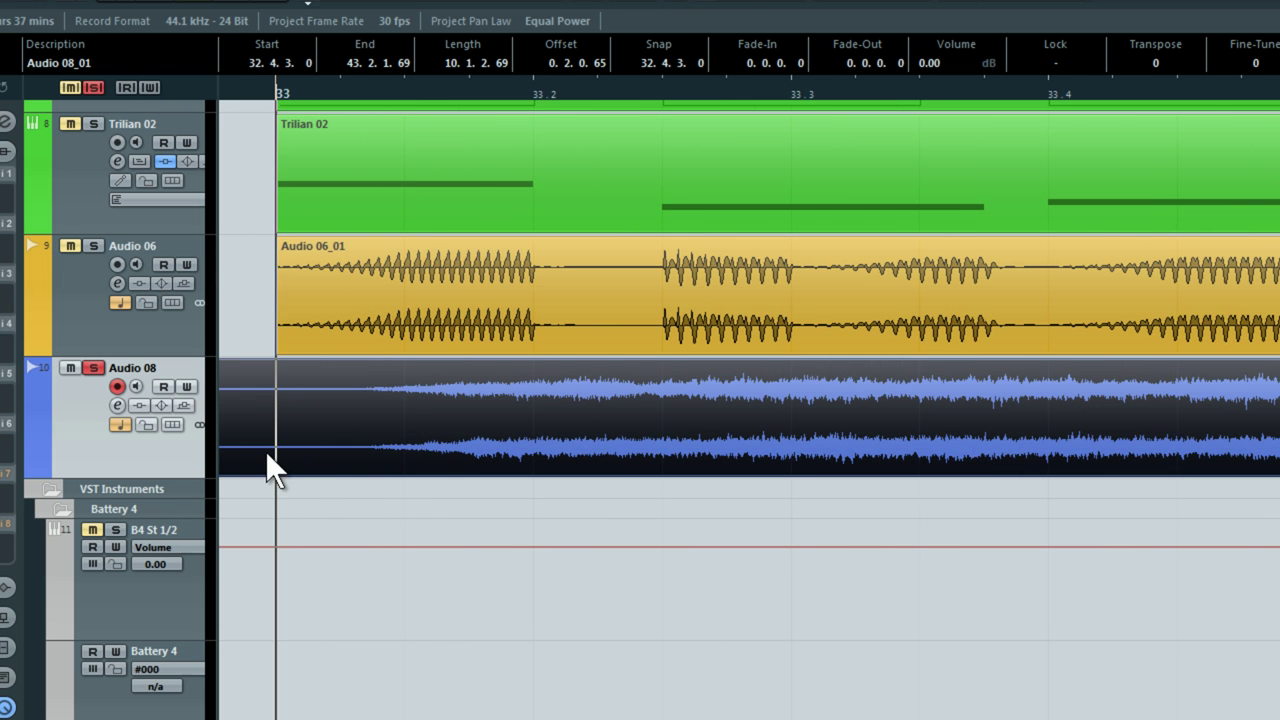
left_click(266, 449, "alt")
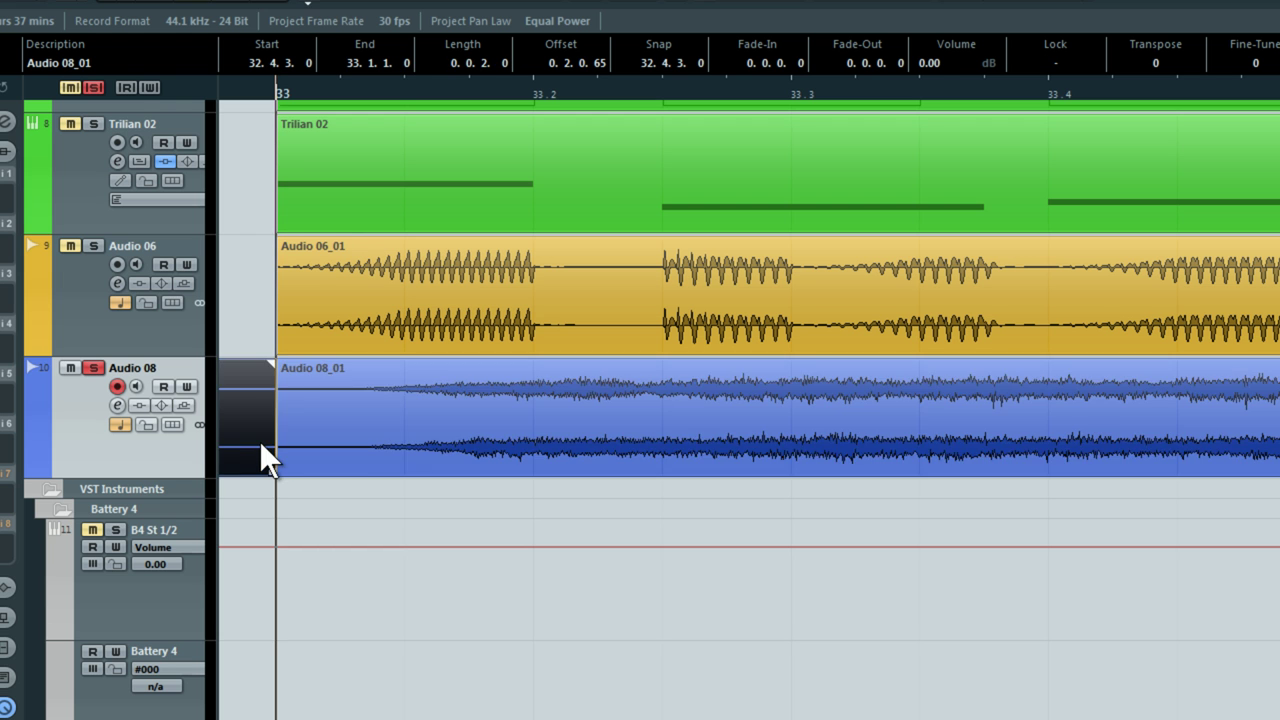
key("Delete")
left_click(488, 435)
key("Delete")
Split Audio 08 at 33.2.3 and fade in the slice starting at 33.2 over its whole length
left_click(668, 422, "alt")
left_click(638, 450)
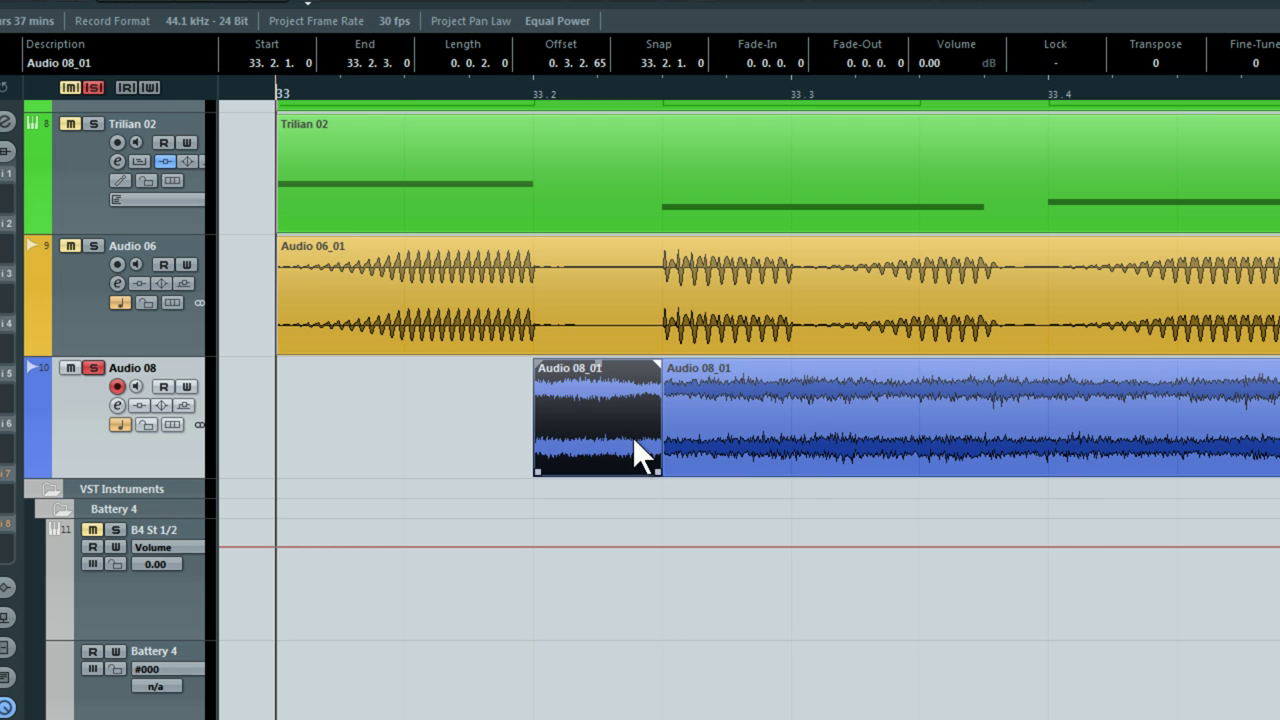
left_click_drag(533, 368, 811, 376)
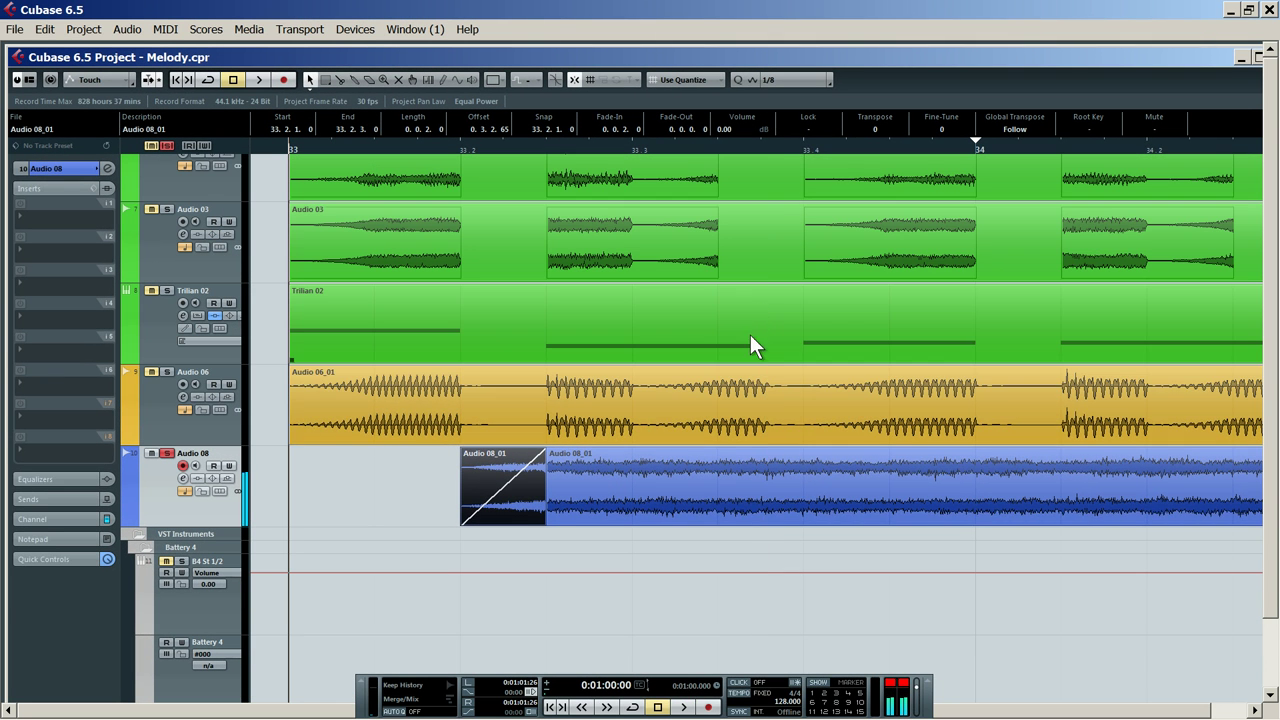
Split Audio 08 at 33.3.3, 33.4, 34 and 34.1.3, and delete the pieces from 33.2.3 to 33.3.3 and from 33.4 to 34
left_click(717, 490, "alt")
left_click(804, 495, "alt")
left_click(674, 490)
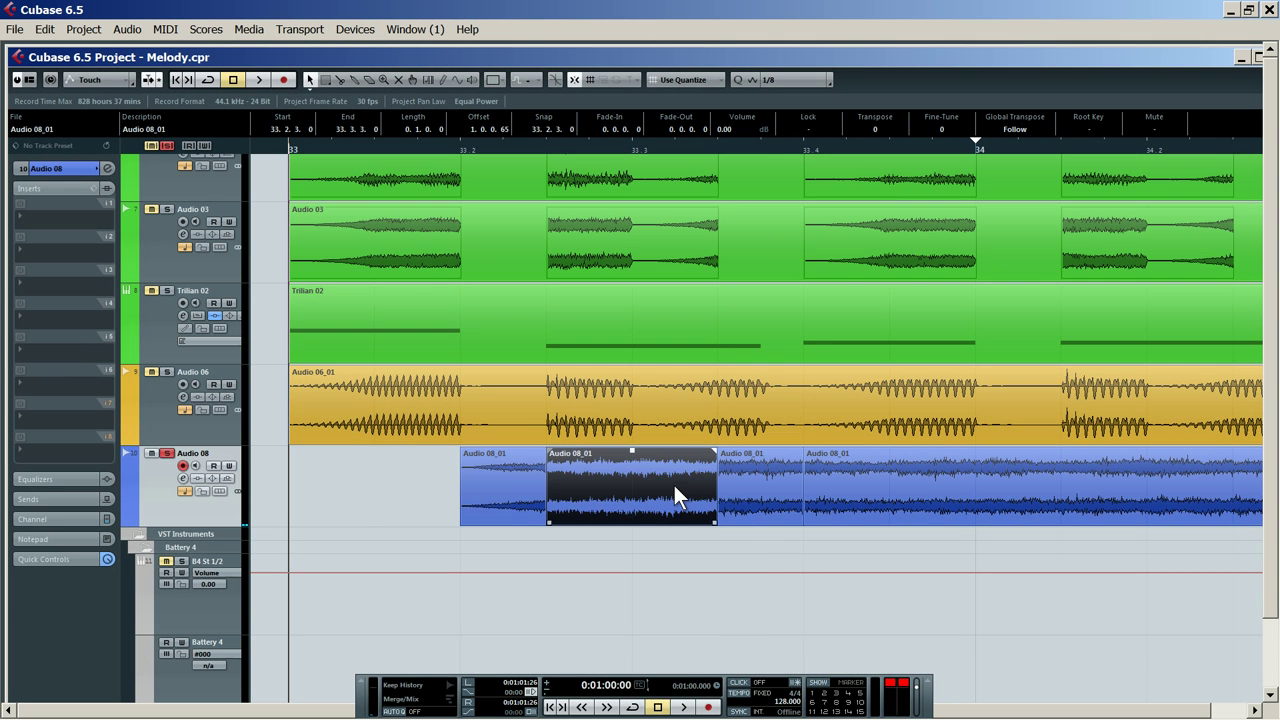
key("Delete")
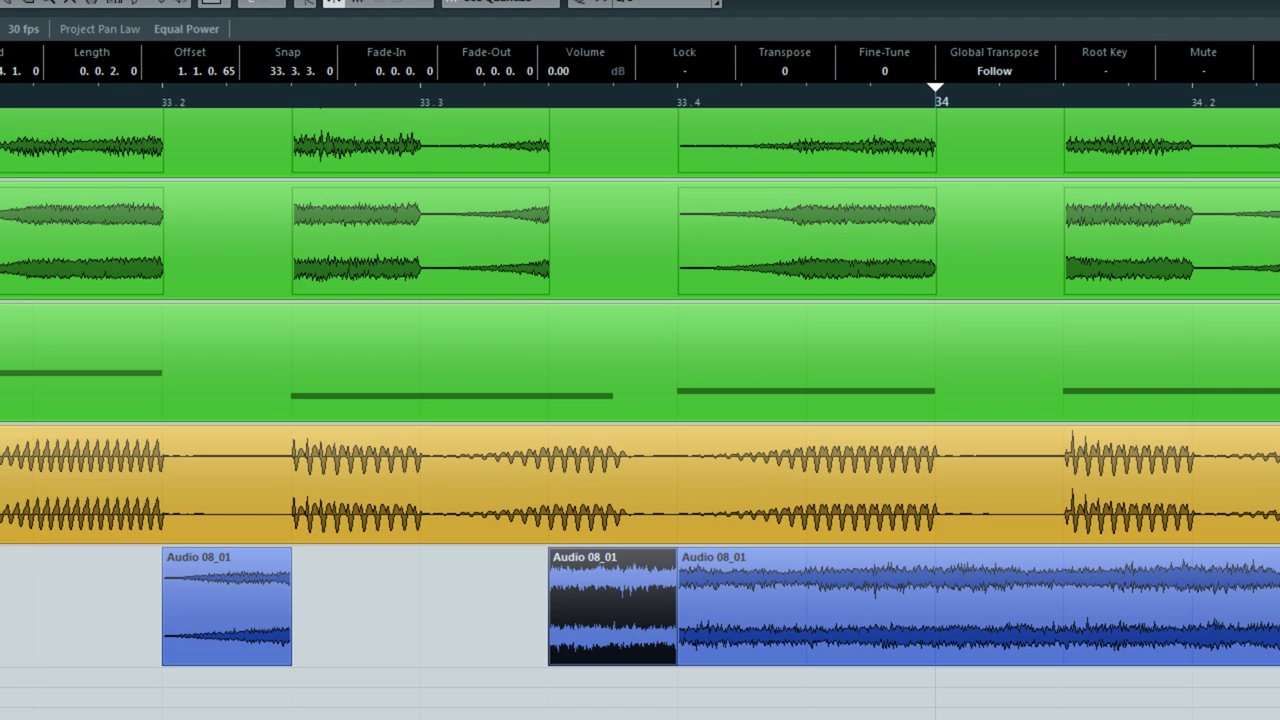
left_click(945, 630, "alt")
left_click(857, 632)
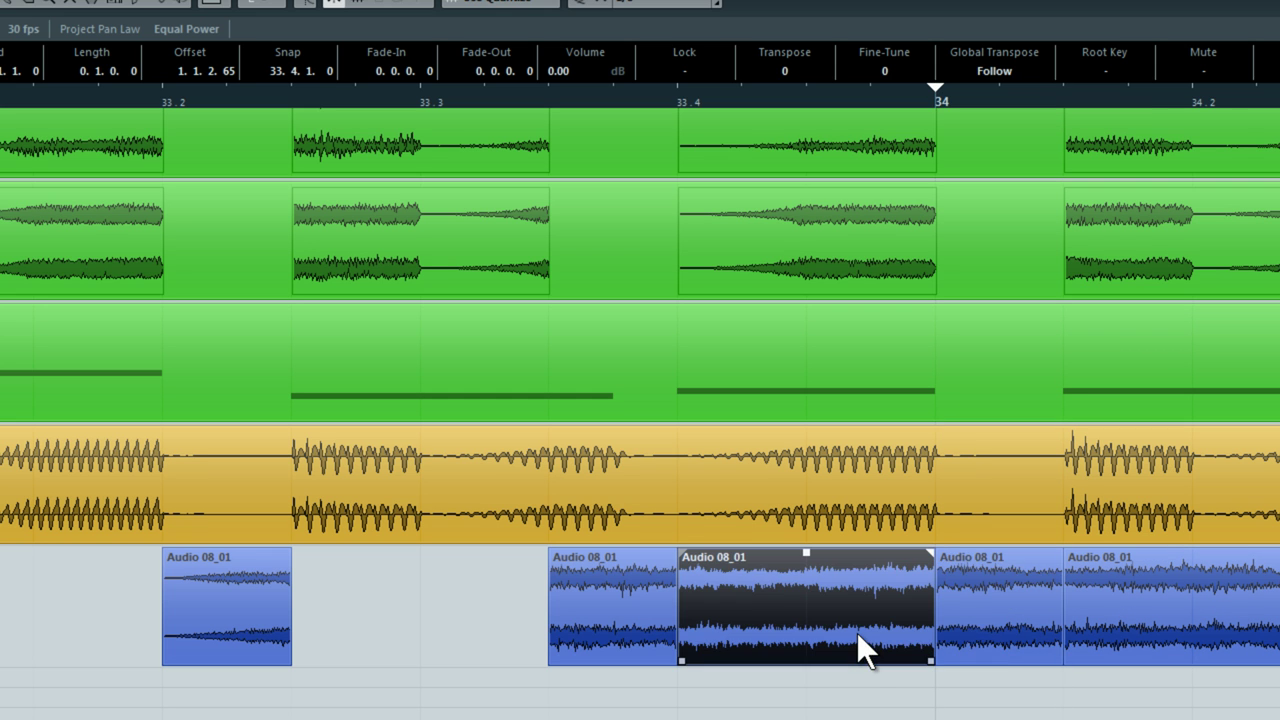
key("Delete")
Give the Audio 08 slices starting at 33.3.3 and 34 a fade-in over their full length
left_click(618, 618)
left_click_drag(557, 553, 703, 550)
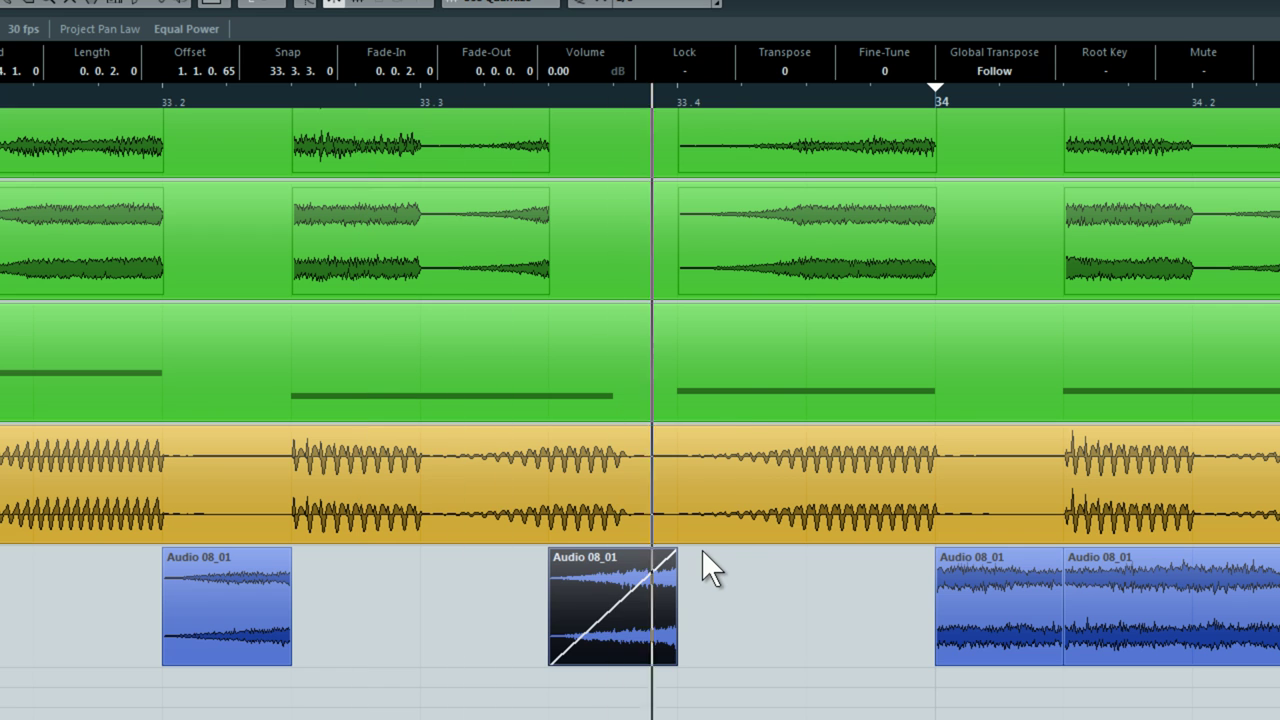
left_click(964, 627)
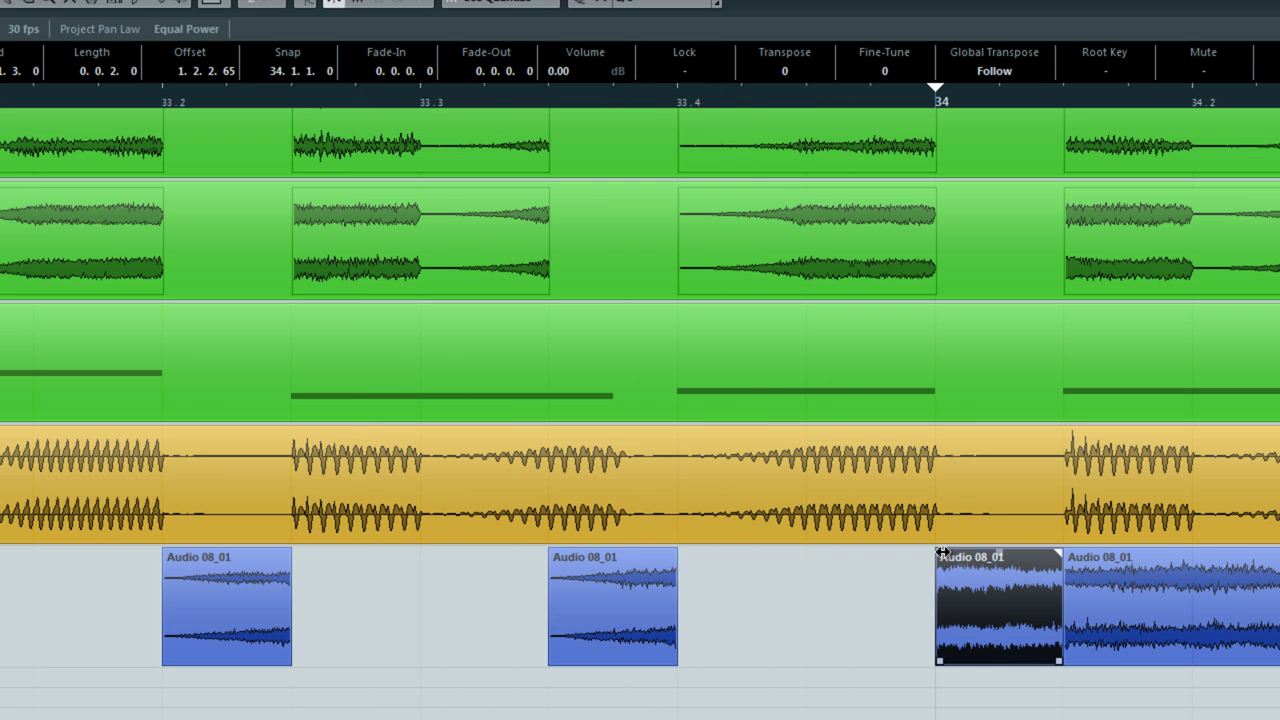
left_click_drag(945, 552, 1062, 552)
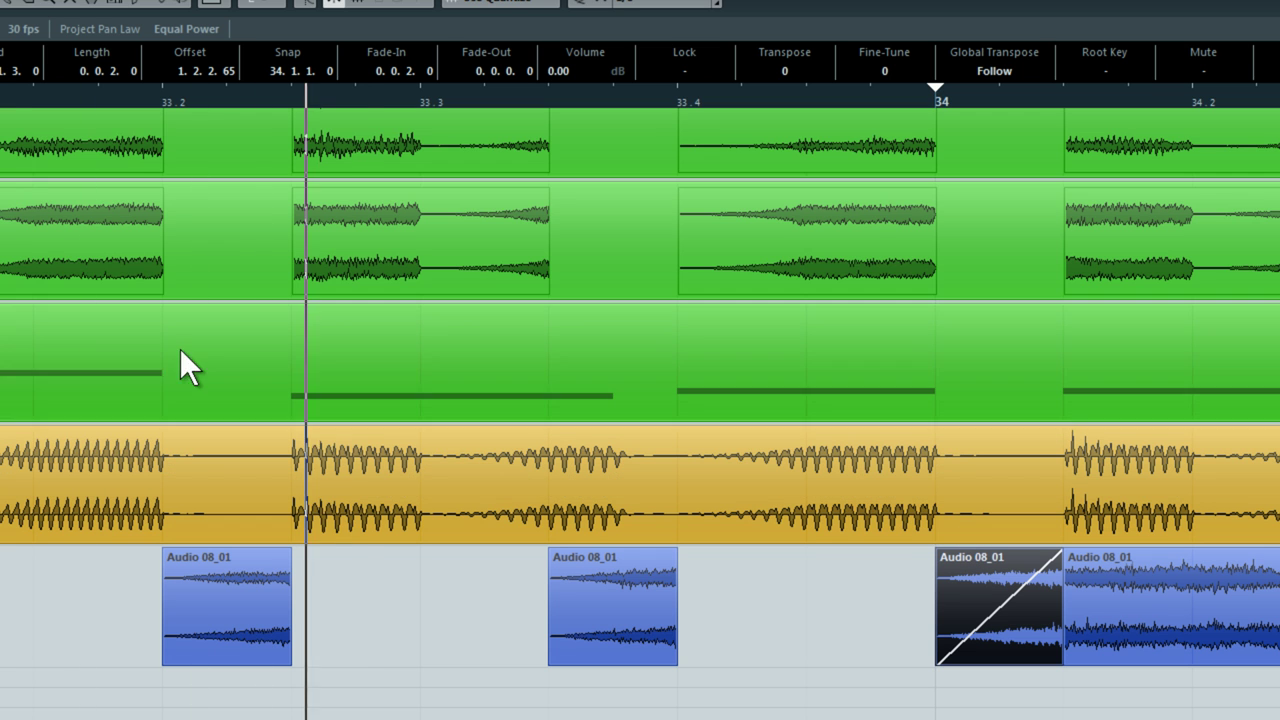
Split Audio 08 at 34.2.3 and 34.3, fade in the slice between them, and delete the piece from 34.1.3 to 34.2.3
left_click_drag(151, 97, 114, 117)
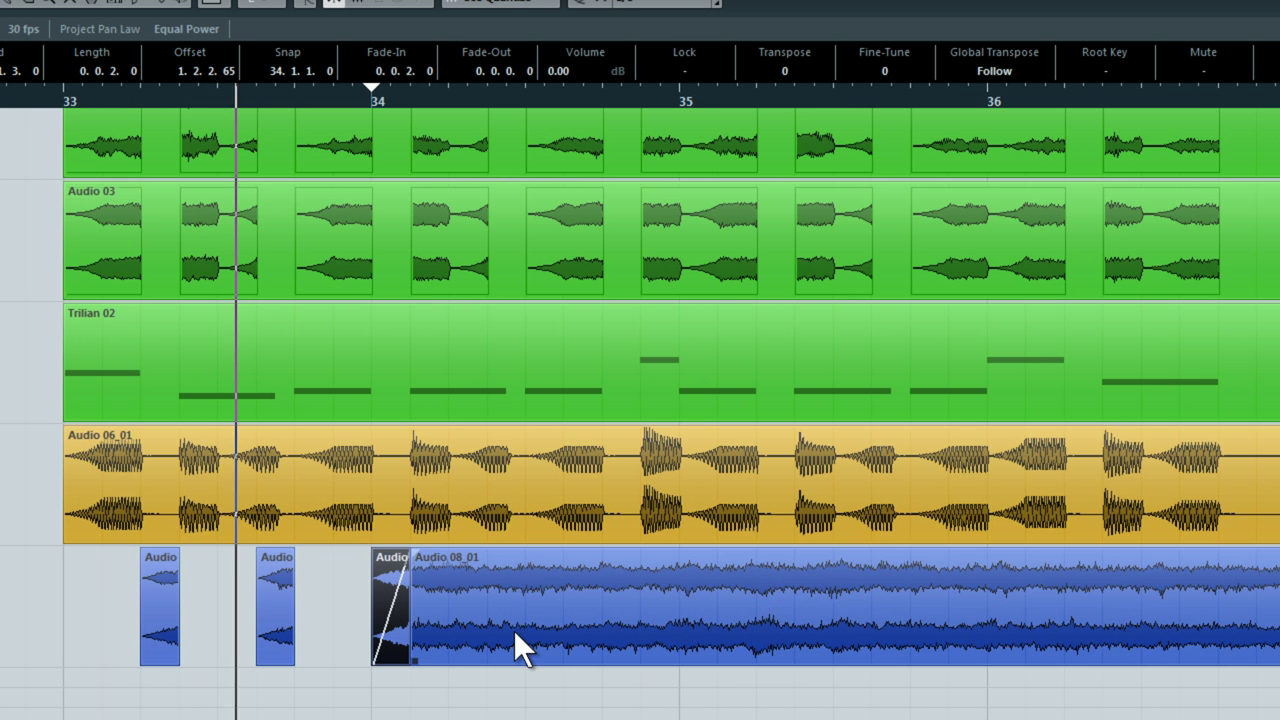
key("3")
left_click(806, 471)
left_click(769, 467)
key("1")
key("space")
left_click(786, 465)
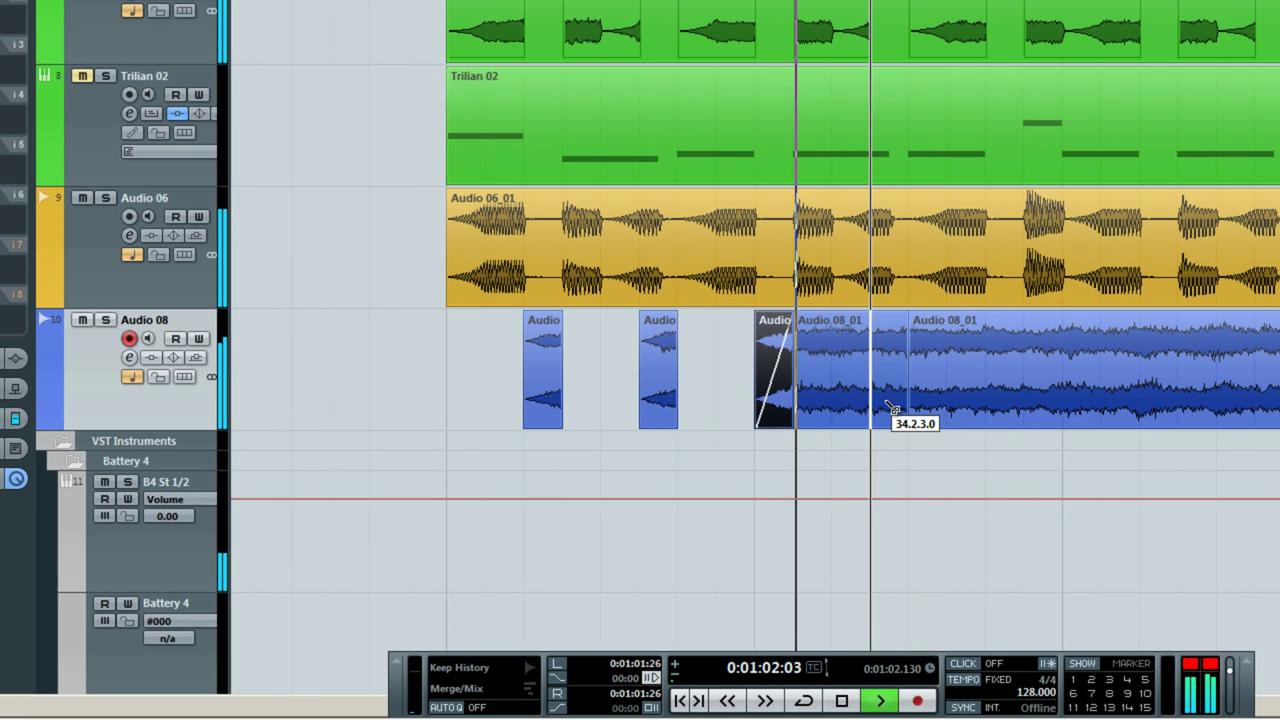
left_click_drag(876, 319, 905, 320)
left_click(847, 352)
key("Delete")
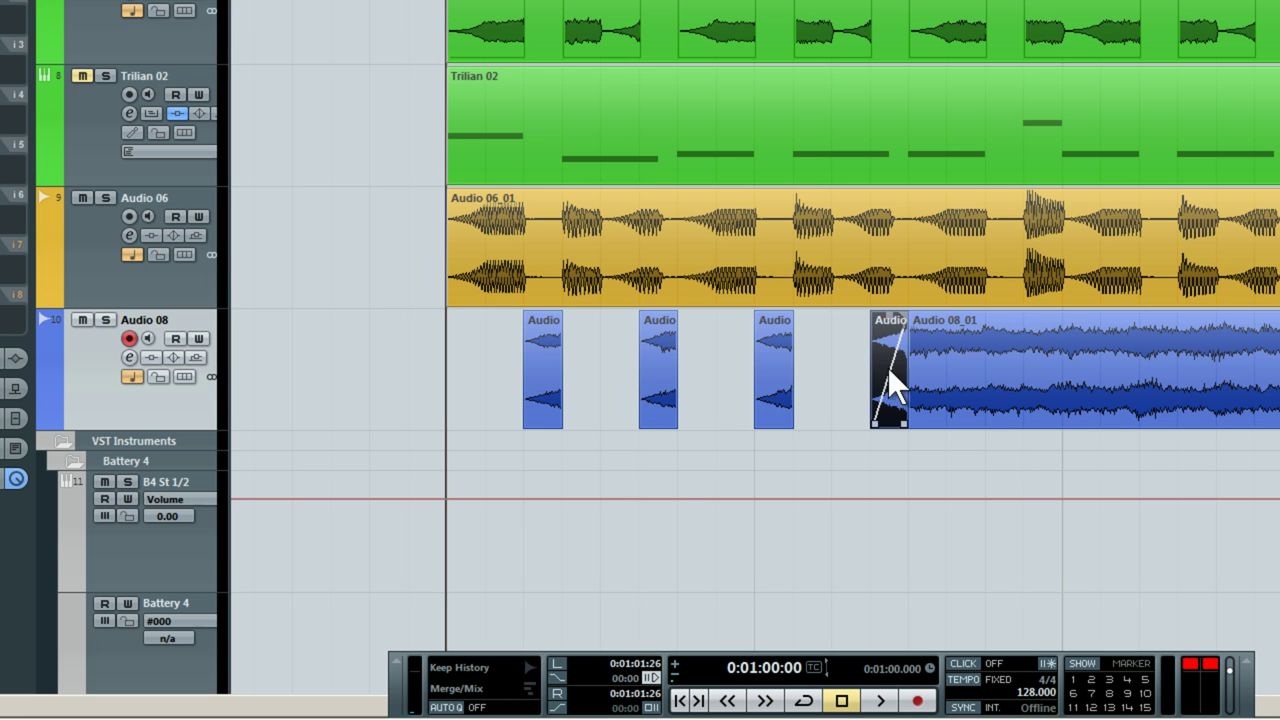
Move the Audio 08 track above Audio 06, split it at 34.4 and 34.4.3, and delete the piece from 34.3 to 34.4
left_click_drag(104, 407, 96, 249)
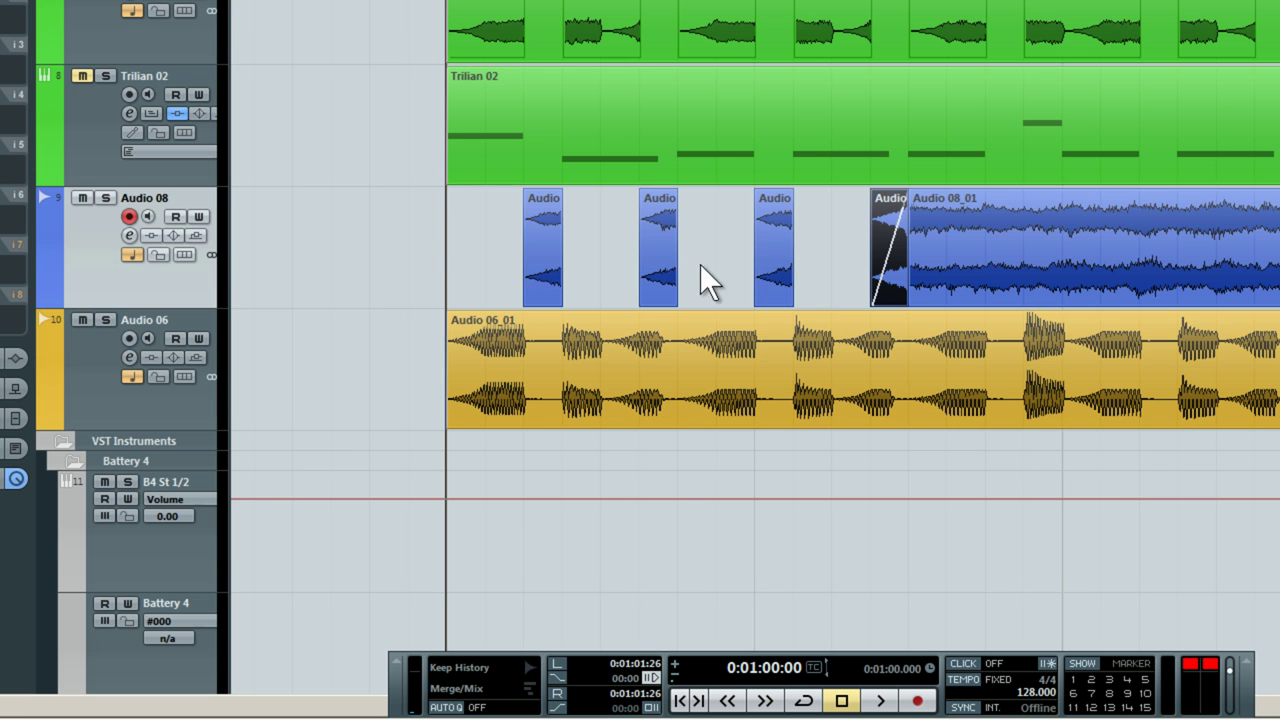
key("space")
key("3")
left_click(991, 266)
left_click(1023, 266)
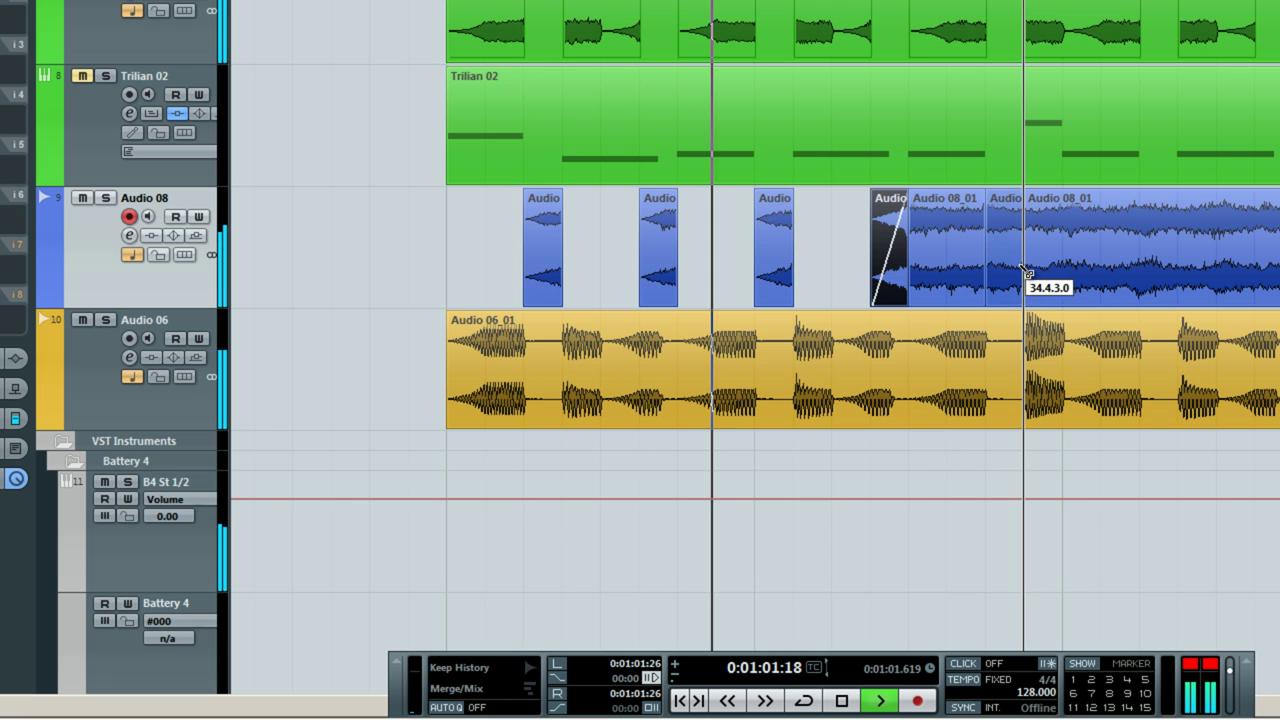
key("1")
left_click(1011, 263)
key("space")
left_click(961, 264)
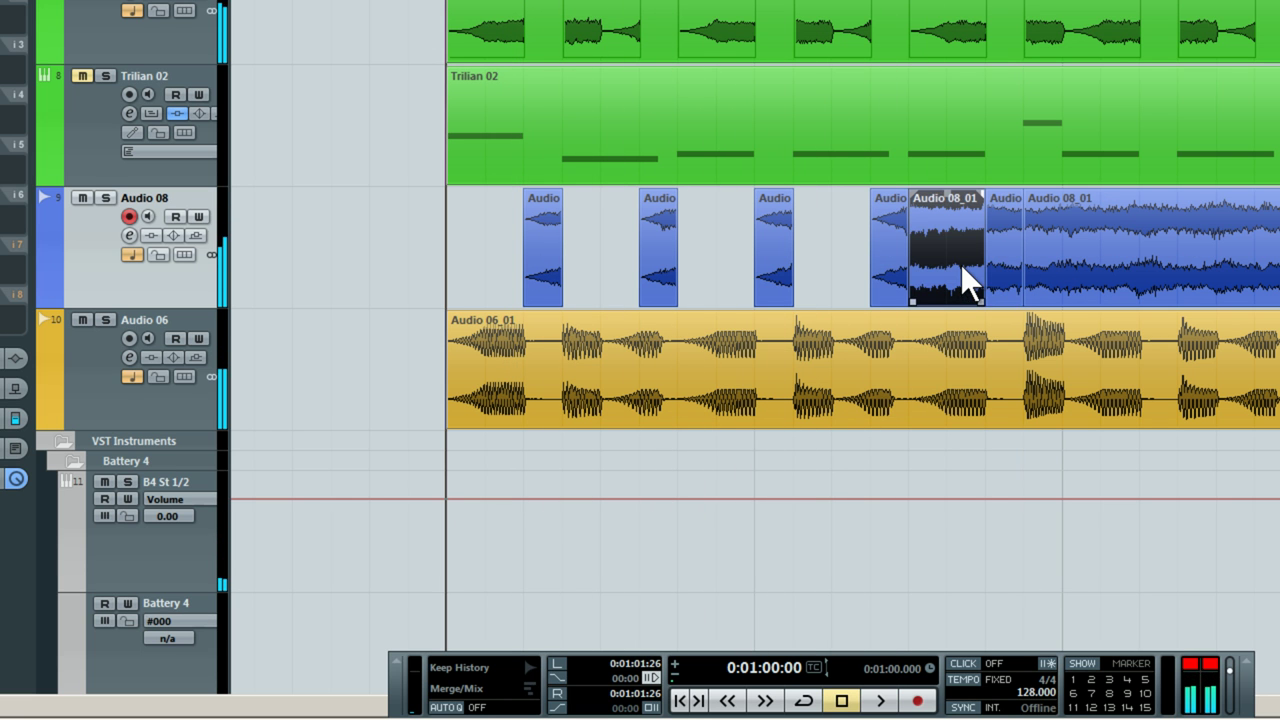
key("Delete")
During playback, split Audio 08 at 35.2 and 35.2.3, and delete the piece from 34.4.3 to 35.2
key("space")
key("3")
left_click(1138, 262)
left_click(1169, 259)
key("1")
left_click(1109, 249)
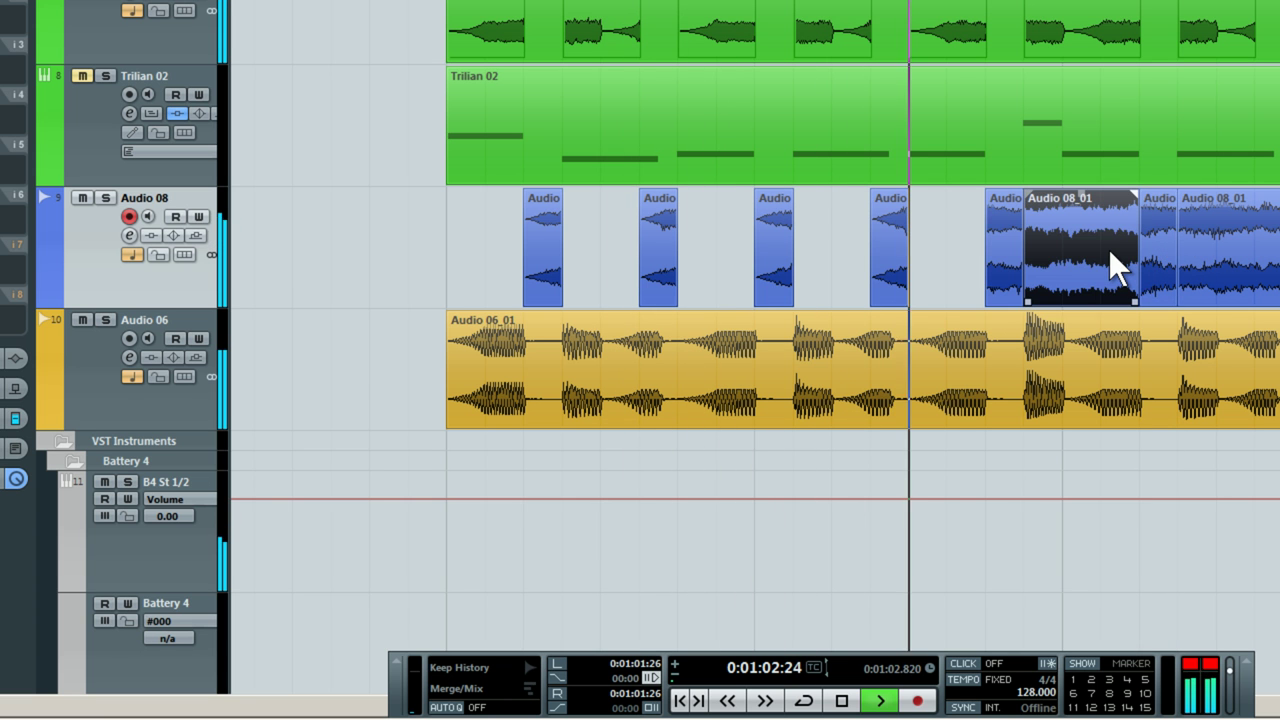
key("Delete")
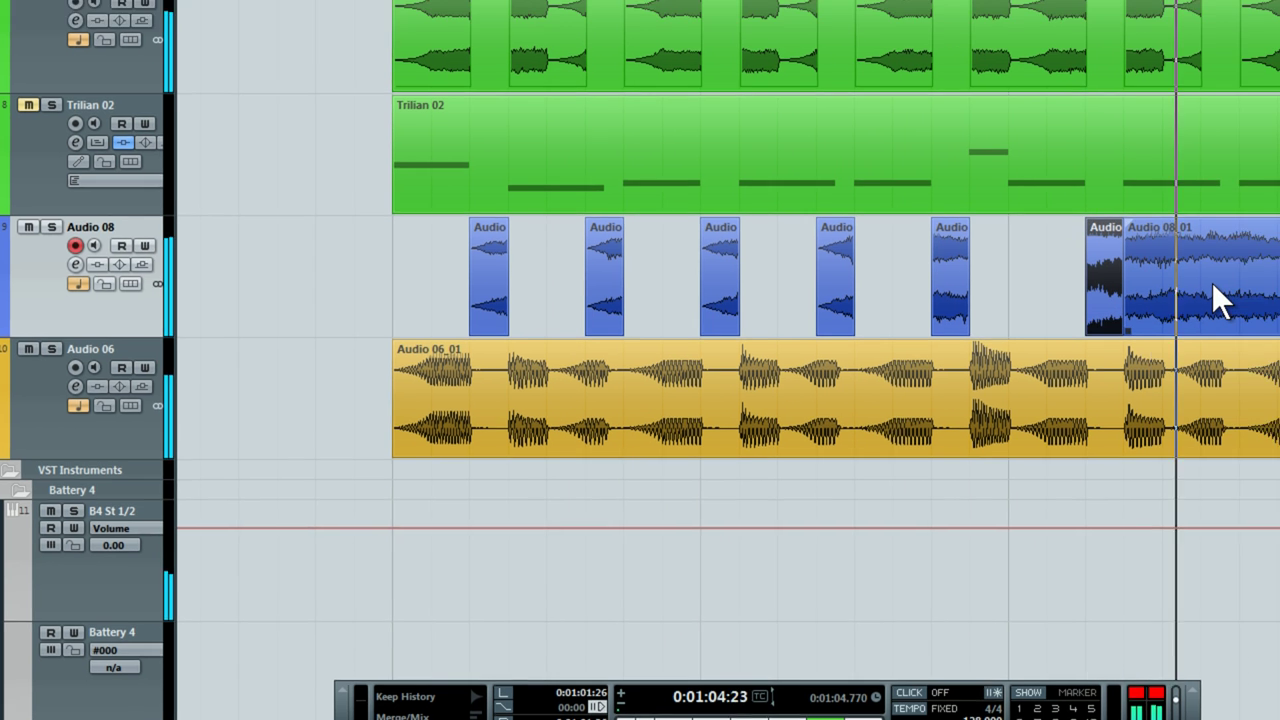
Stop playback, split Audio 08 at 35.3.3 and 35.4, and delete the piece from 35.2.3 to 35.3.3
key("space")
key("3")
left_click(1268, 256)
left_click(796, 527)
key("1")
left_click(724, 520)
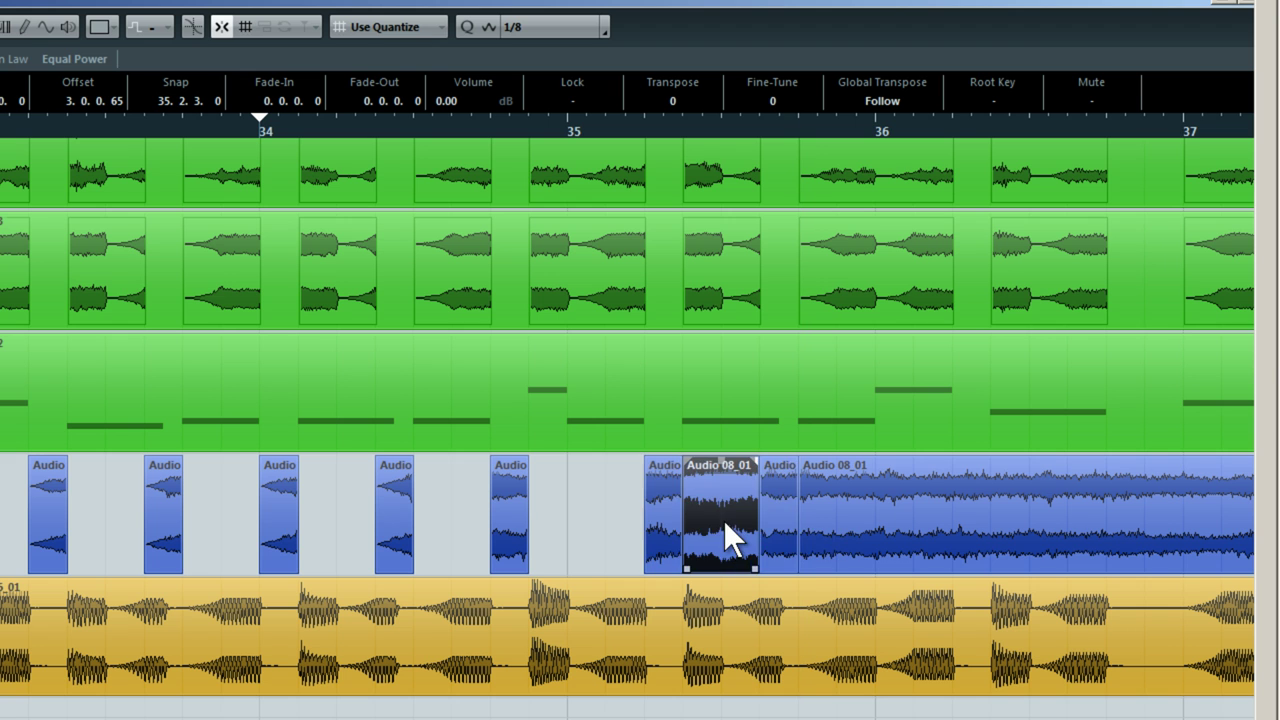
key("Delete")
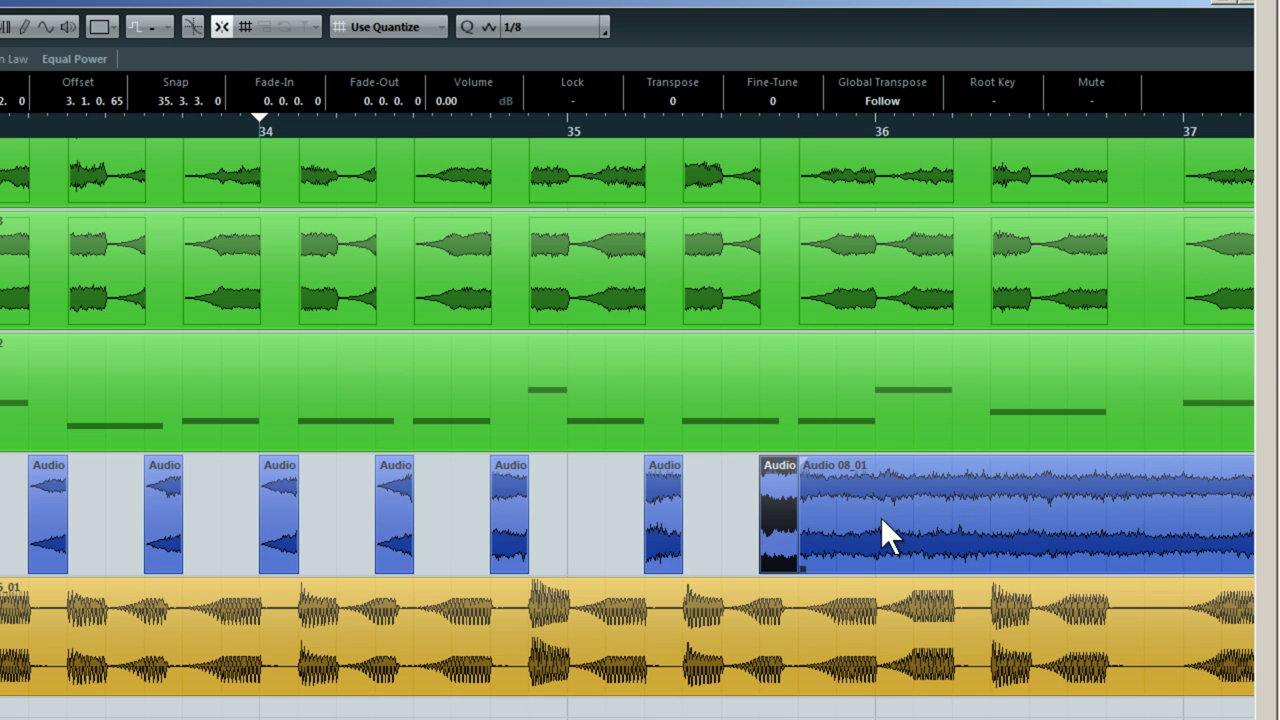
Split Audio 08 at 36.2 and 36.2.3, and delete the piece from 35.4 to 36.2
key("3")
left_click(952, 527)
left_click(988, 527)
key("1")
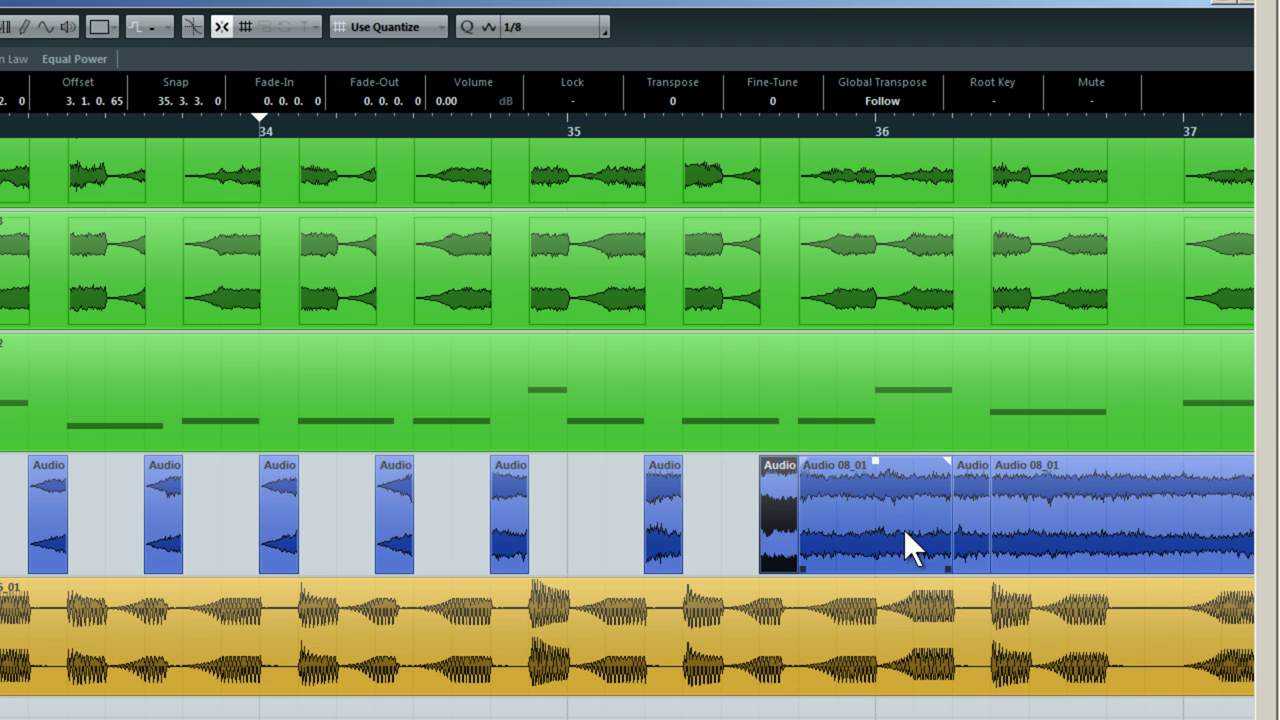
left_click(906, 529)
key("Delete")
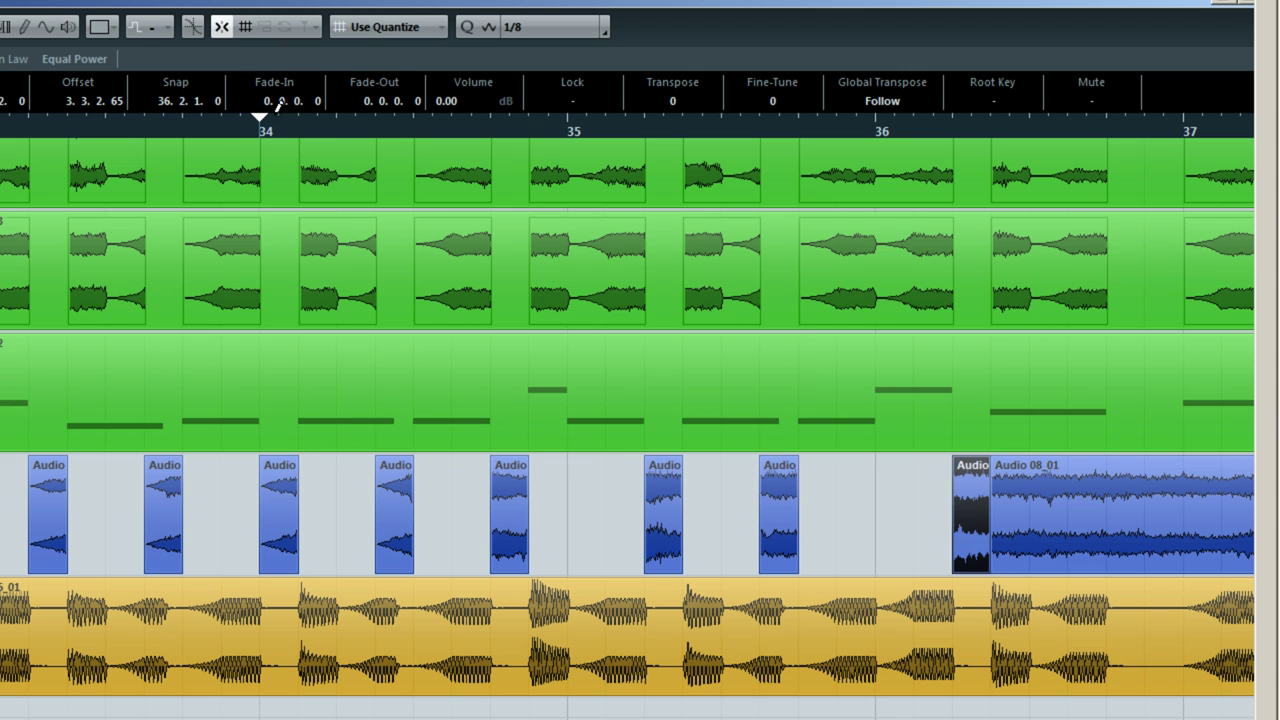
Split Audio 08 at 36.4 and 37, and delete the piece from 36.2.3 to 36.4
left_click_drag(303, 130, 235, 342)
key("3")
left_click(397, 531)
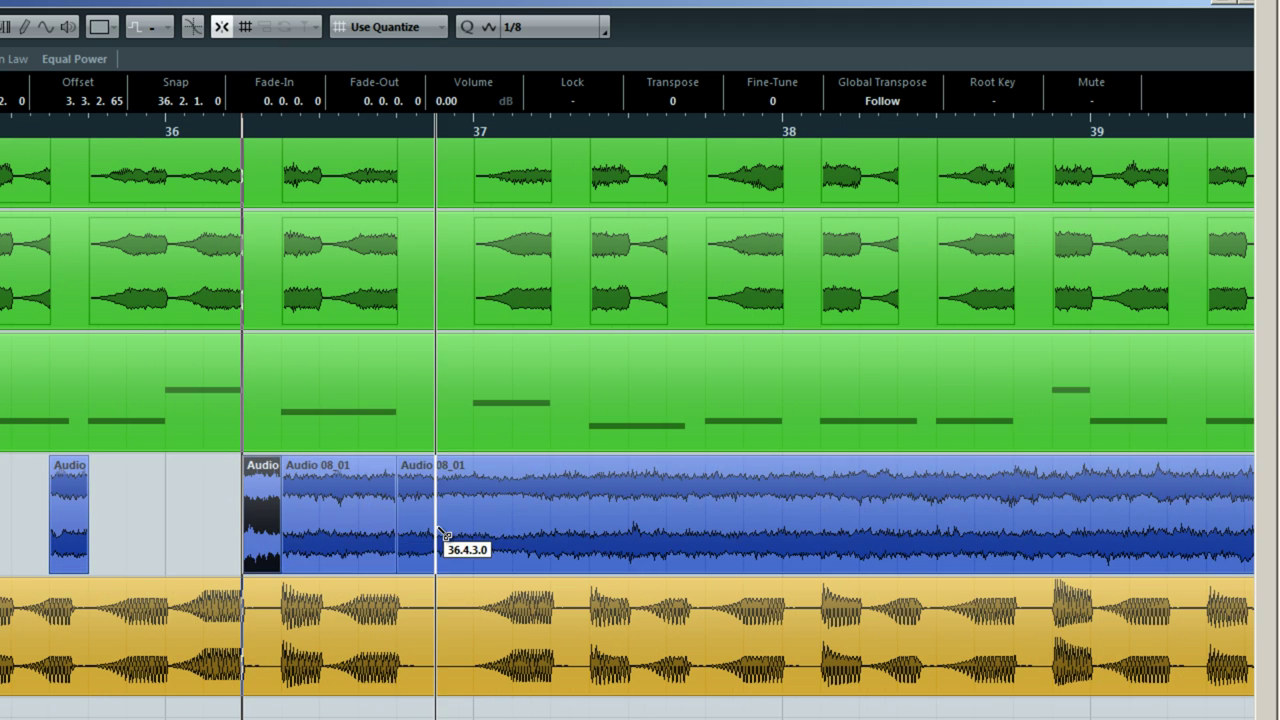
left_click(473, 530)
key("1")
left_click(334, 536)
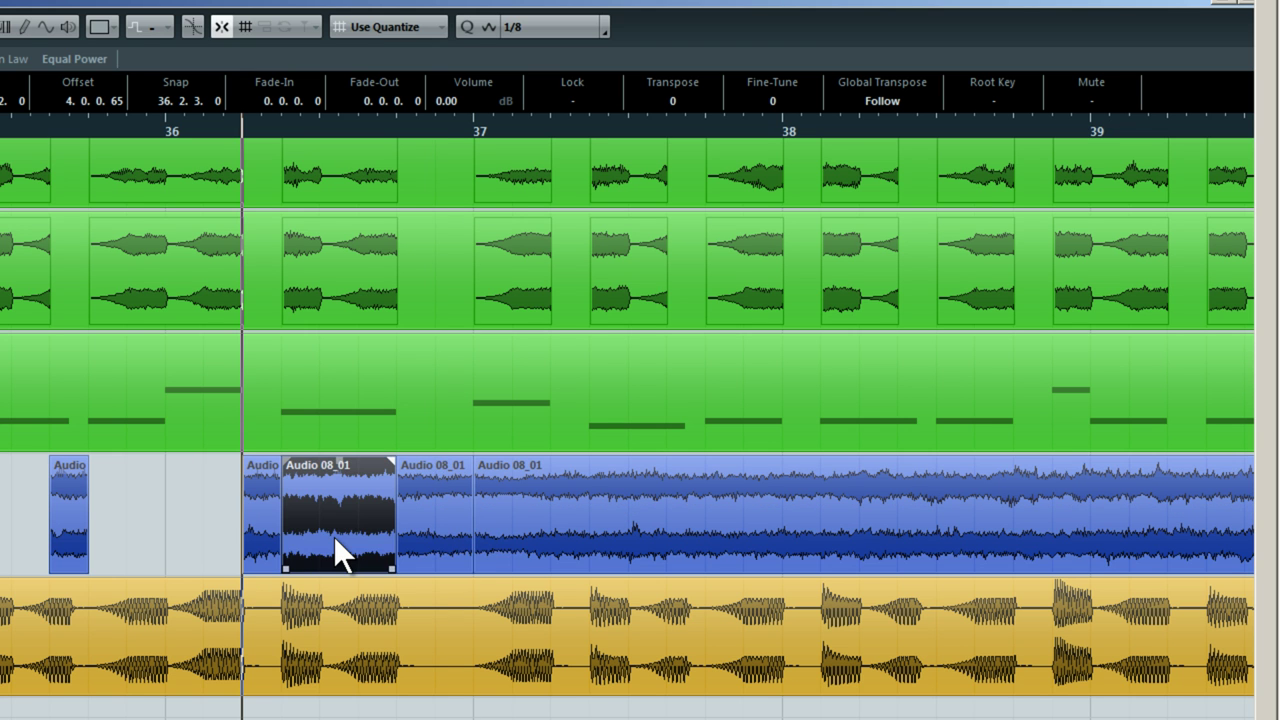
left_click_drag(334, 536, 423, 520)
Split Audio 08 at 37.2, 37.2.3, 37.3.3 and 37.4, and delete the pieces from 37 to 37.2 and 37.2.3 to 37.3.3
key("3")
left_click(551, 532)
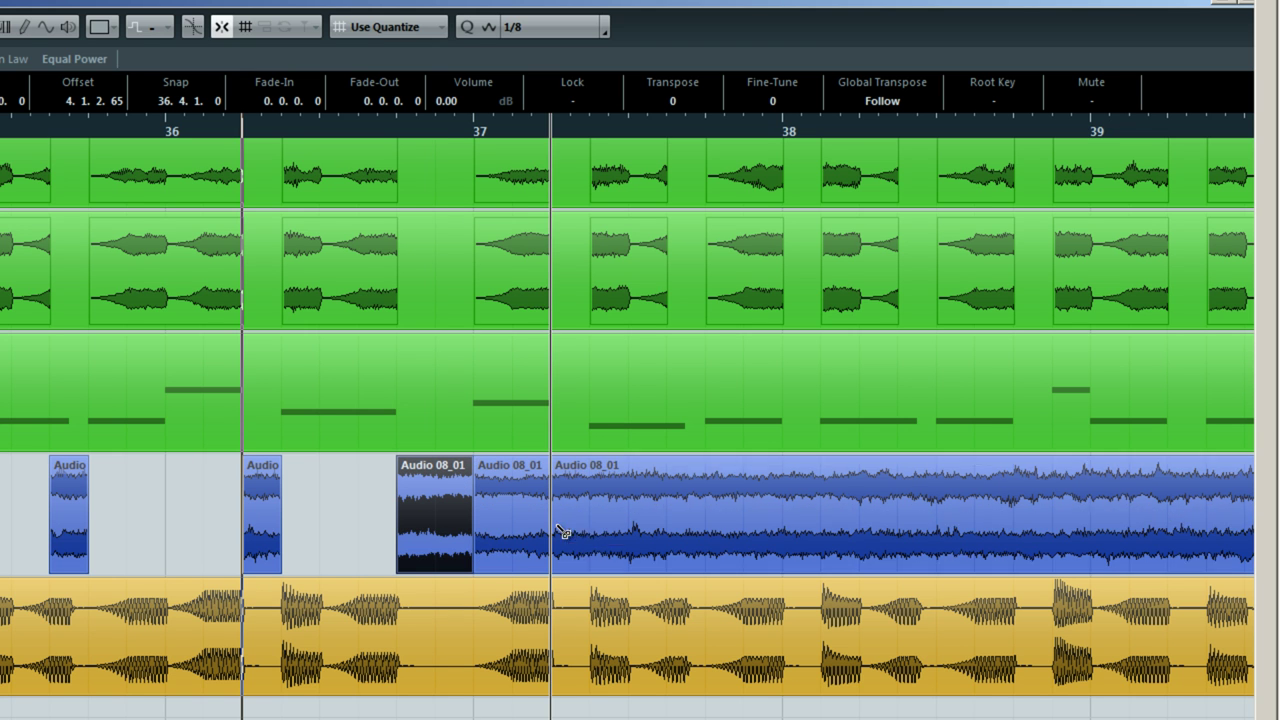
left_click(590, 533)
left_click(666, 537)
left_click(701, 538)
key("1")
left_click(627, 523)
left_click(528, 520, "shift")
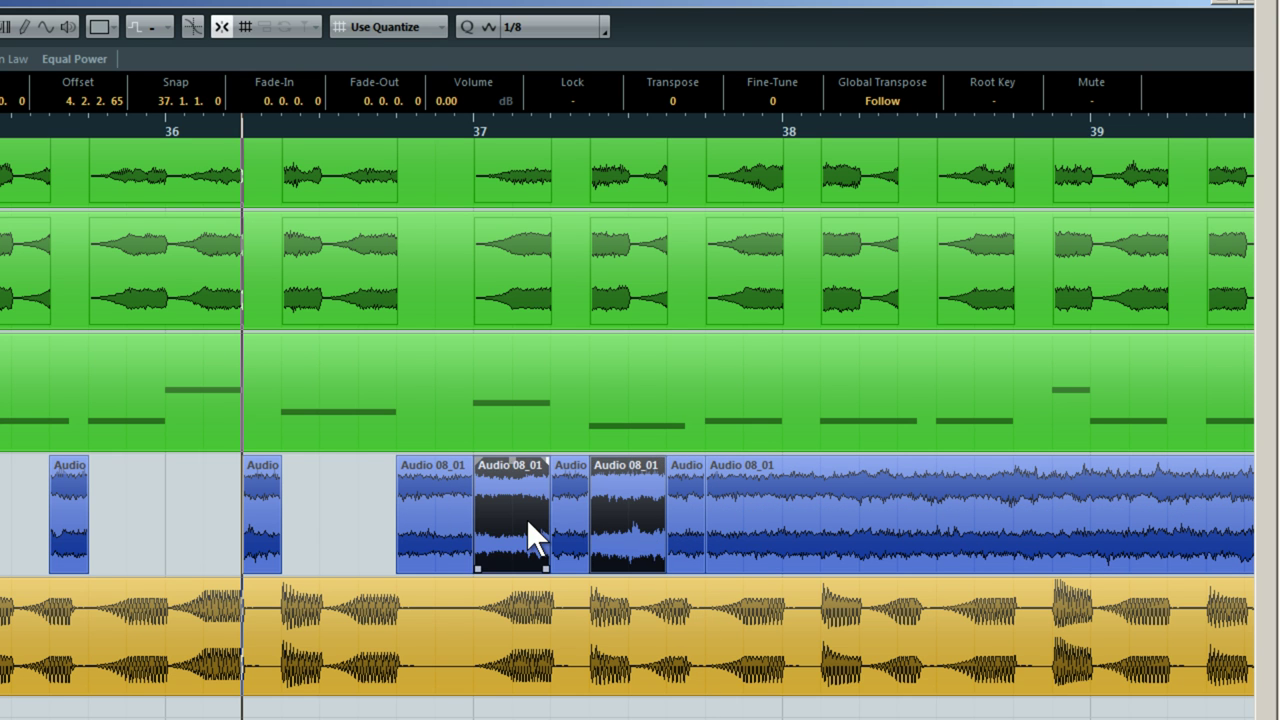
key("Delete")
Split Audio 08 at 38, 38.1.3, 38.2.3 and 38.3, and delete the pieces from 37.4 to 38 and 38.1.3 to 38.2.3
left_click(780, 540)
left_click(818, 536)
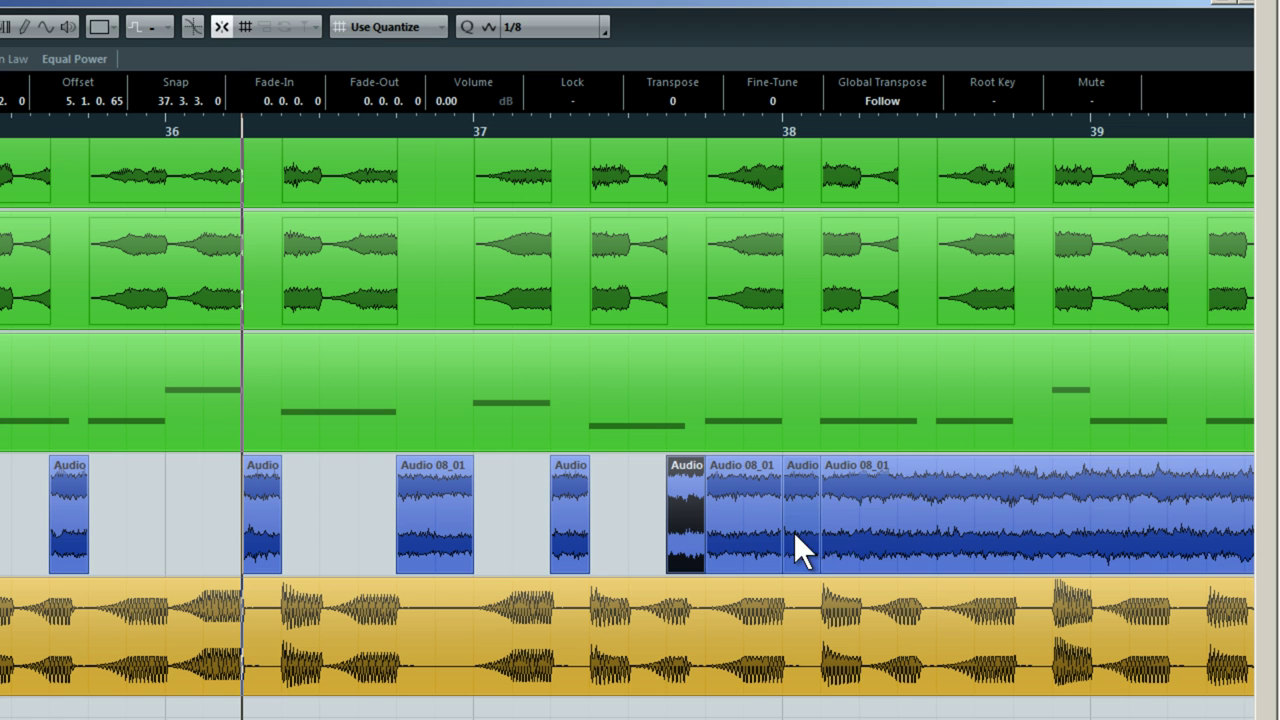
left_click(910, 530, "alt")
left_click(933, 522, "alt")
left_click(848, 537)
left_click(737, 540, "shift")
key("Delete")
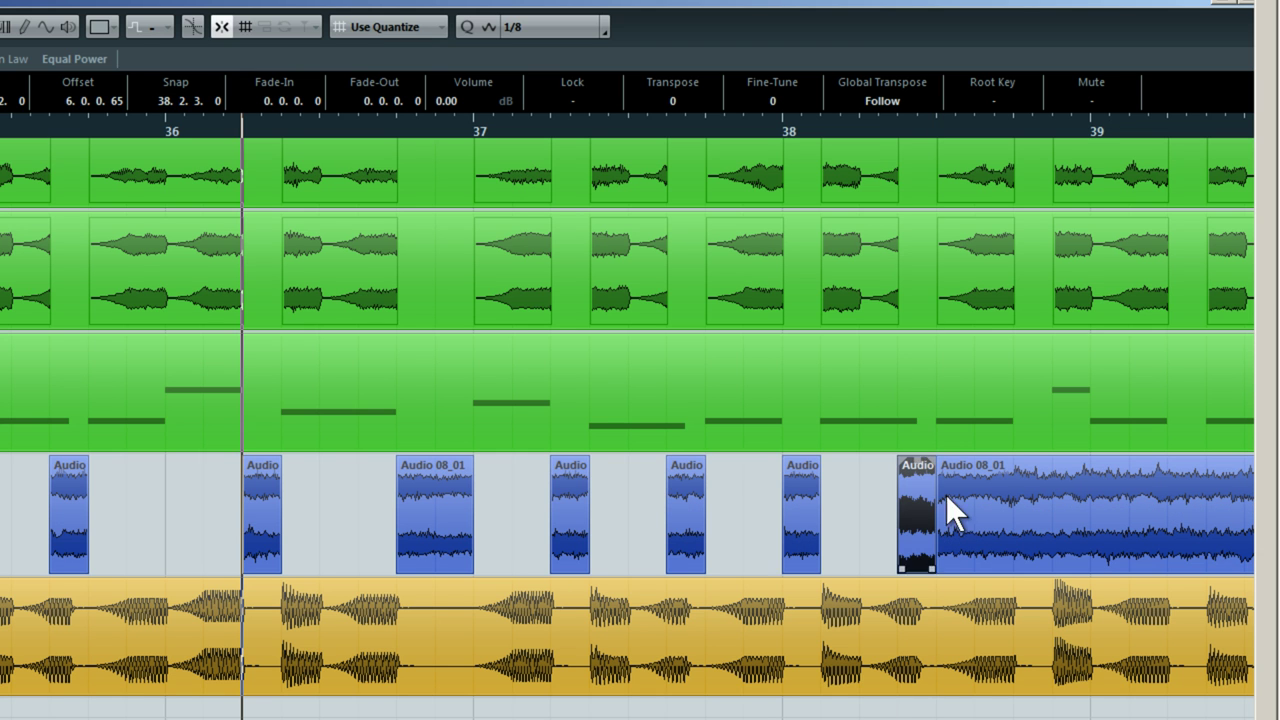
Split Audio 08 at 38.4 and 38.4.3, and delete the piece from 38.3 to 38.4
left_click(1014, 540, "alt")
left_click(1052, 536, "alt")
left_click(976, 535)
key("Delete")
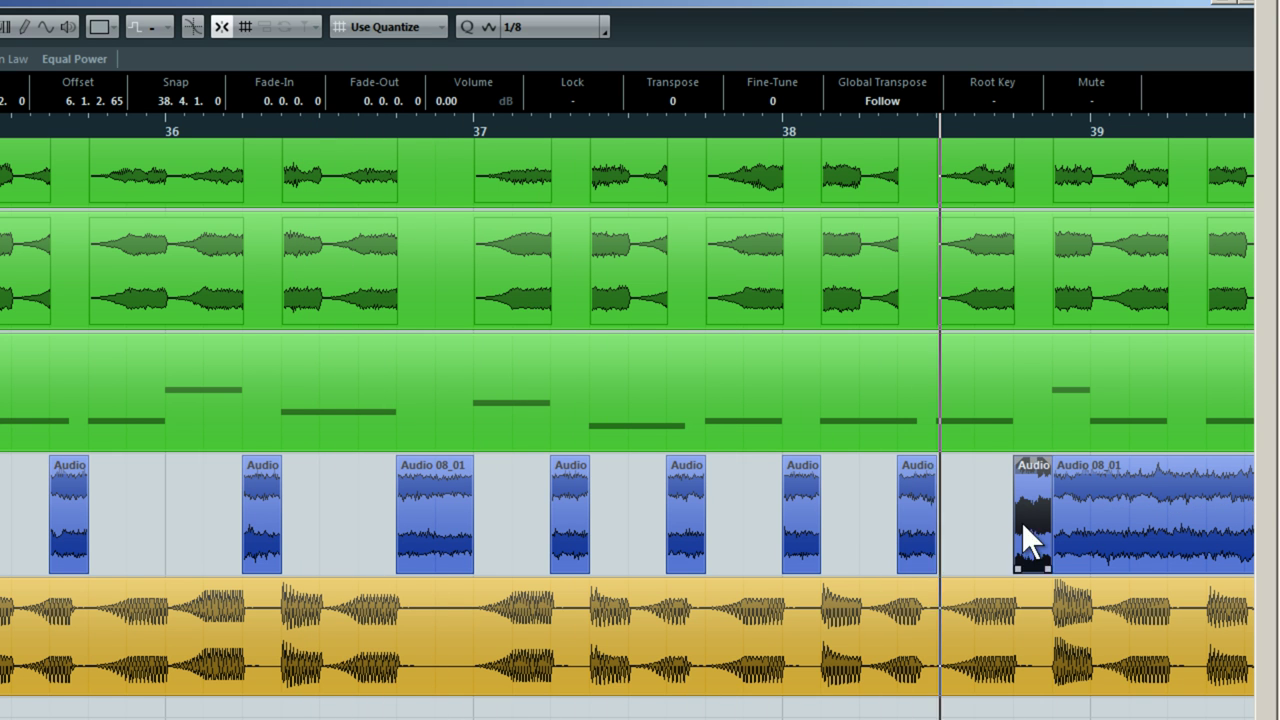
Split Audio 08 around the gaps in bar 39, at 39.2, 39.2.3, 39.3.3 and 39.4
left_click(1162, 508, "alt")
left_click(1200, 510, "alt")
left_click(772, 129)
left_click_drag(772, 129, 843, 168)
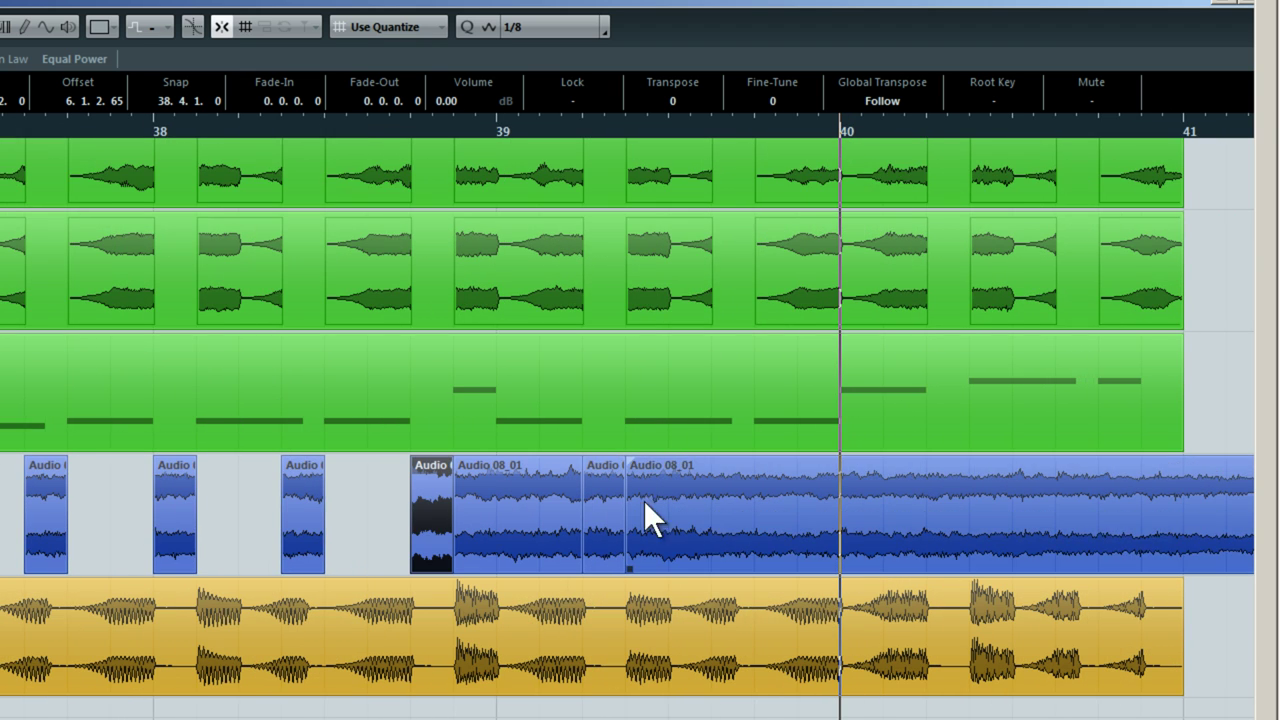
left_click(713, 527, "alt")
left_click(755, 527, "alt")
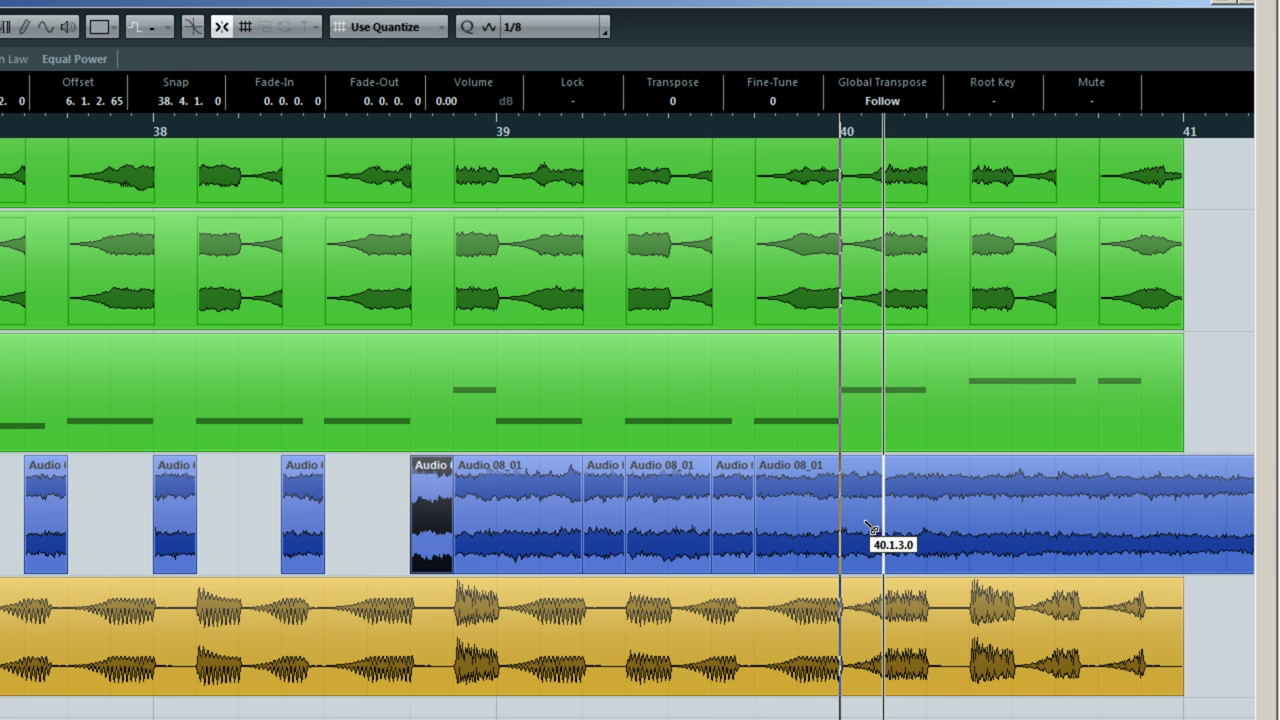
Split Audio 08 at 40.2, 40.2.3, 40.3.3 and 40.4, and delete everything after 40.4
left_click(927, 527, "alt")
left_click(970, 527, "alt")
left_click(1056, 520, "alt")
left_click(1098, 520, "alt")
left_click(1149, 530)
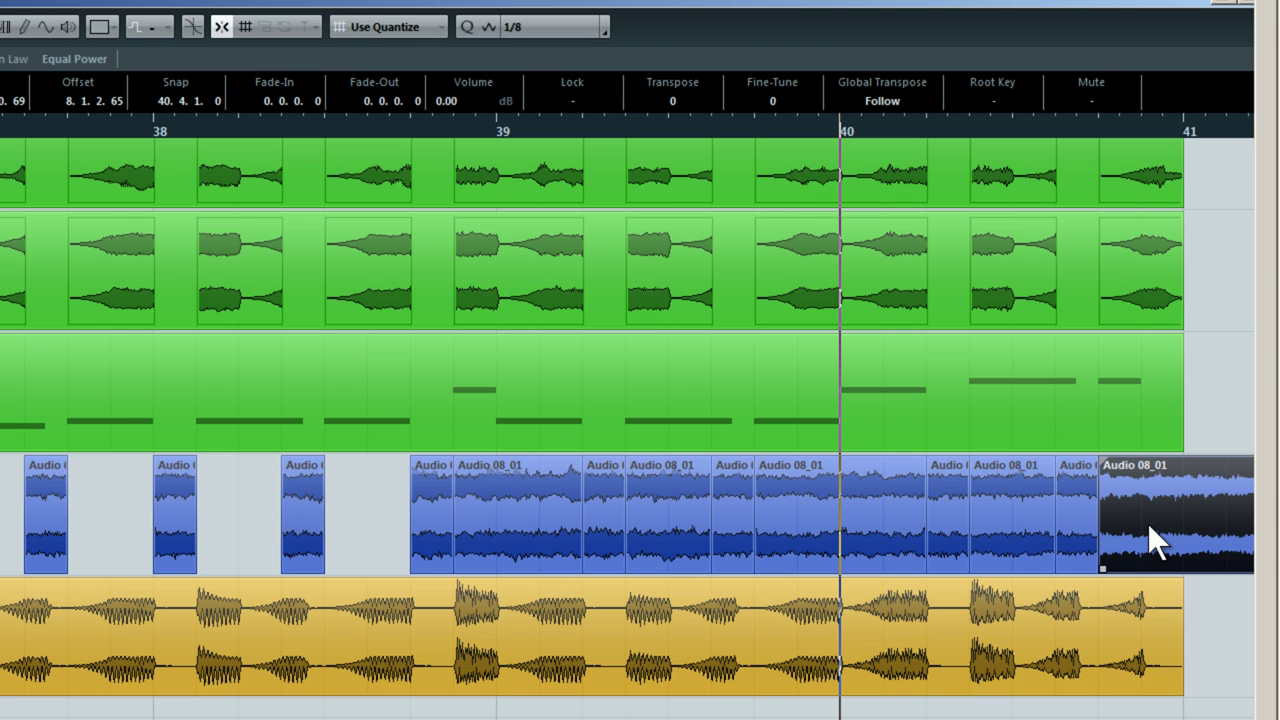
key("Delete")
Delete the Audio 08 pieces from 38.4.3 to 39.2, 39.2.3 to 39.3.3, 39.4 to 40.2 and 40.2.3 to 40.3.3
key("space")
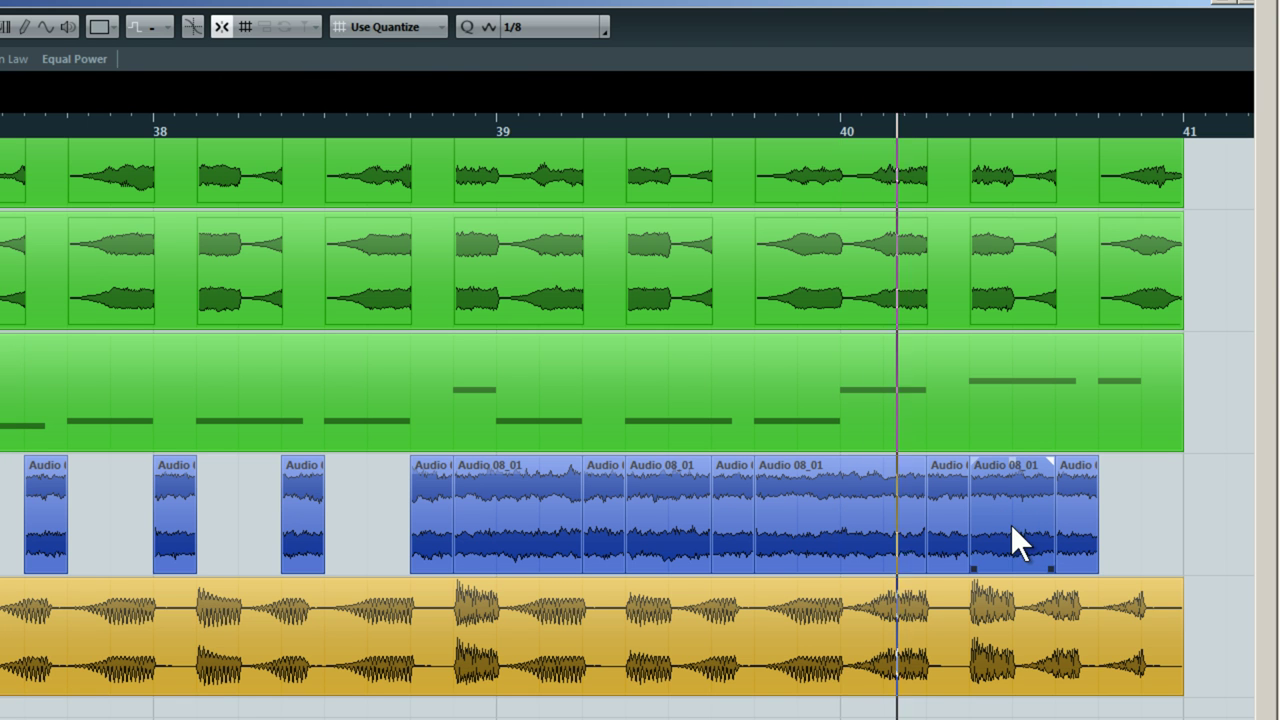
key("space")
left_click(1070, 535)
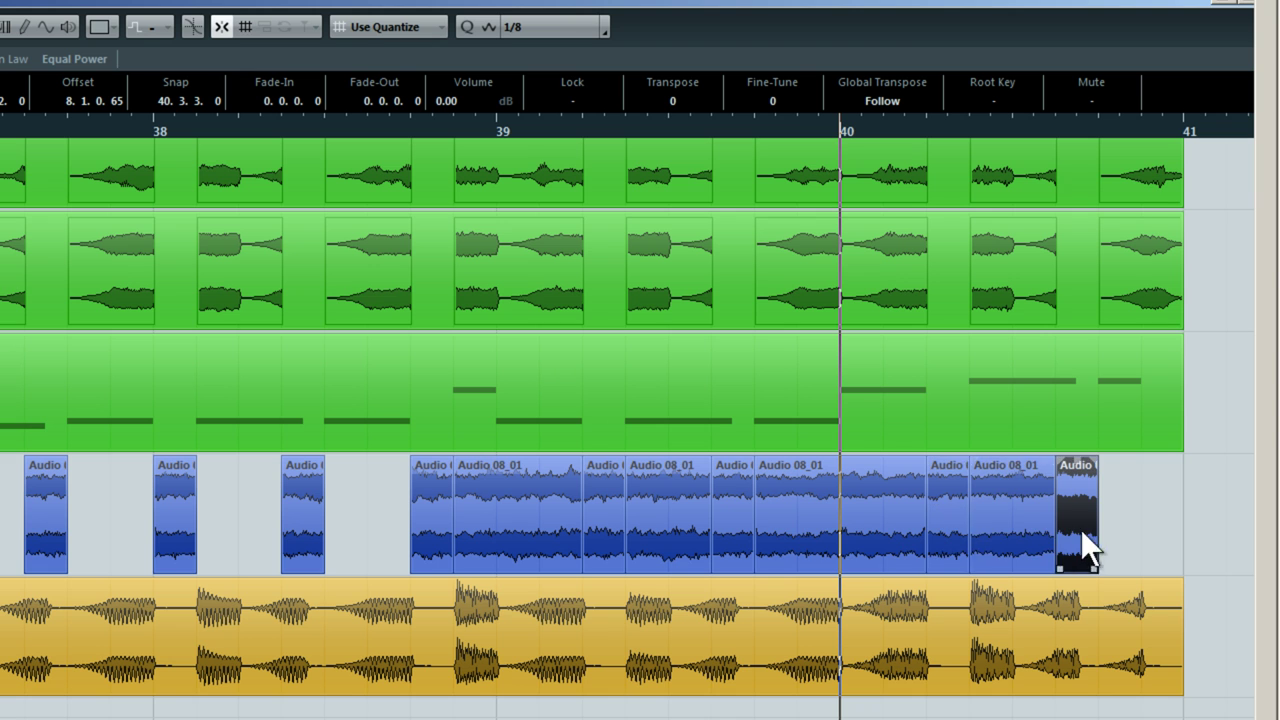
left_click(1032, 529)
left_click(860, 528, "shift")
left_click(669, 526, "shift")
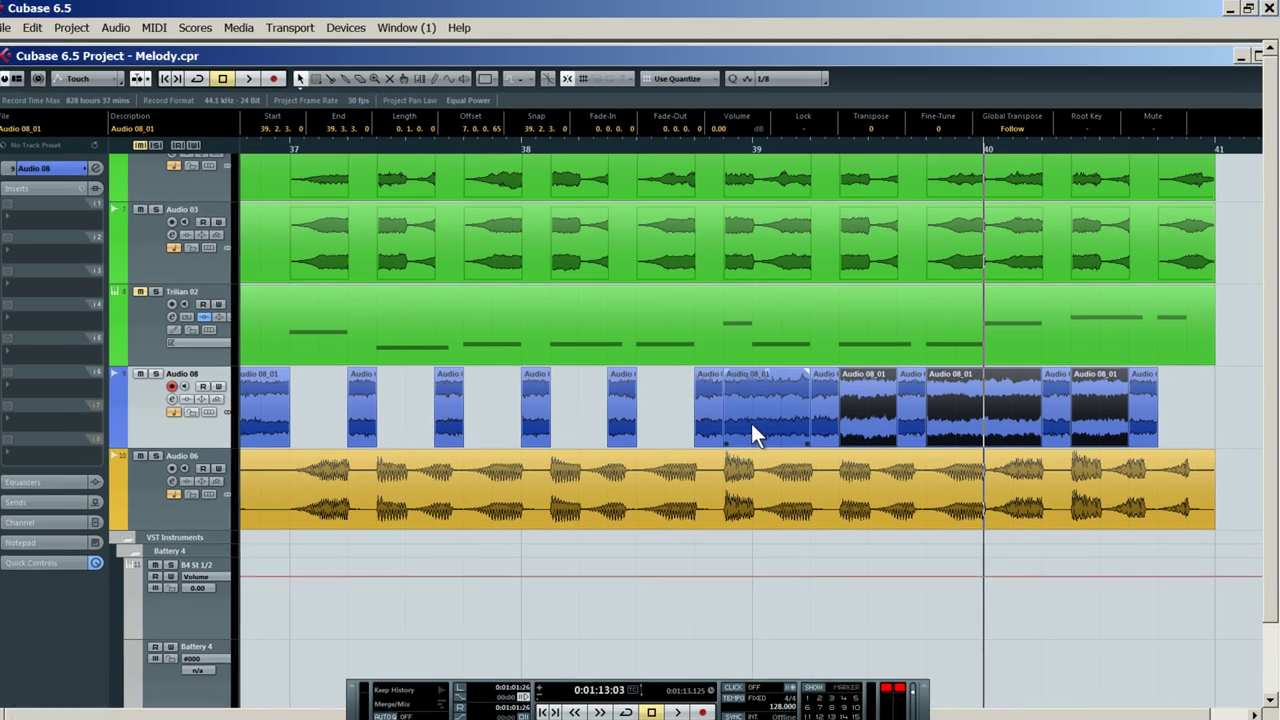
key("Delete")
Give all Audio 08 pieces from 34.4 onward a fade-in of 0.0.2.0
left_click(1182, 406)
scroll(231, 428, "left", 10)
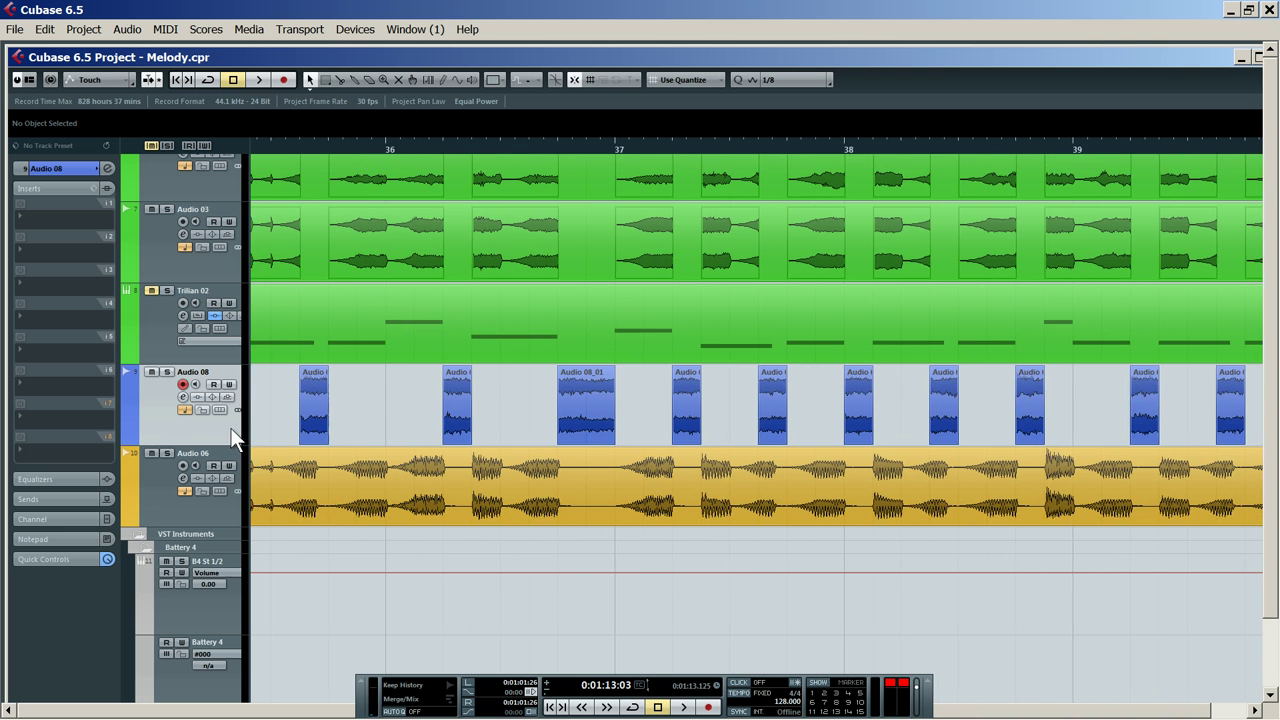
scroll(231, 428, "left", 1)
left_click(632, 395)
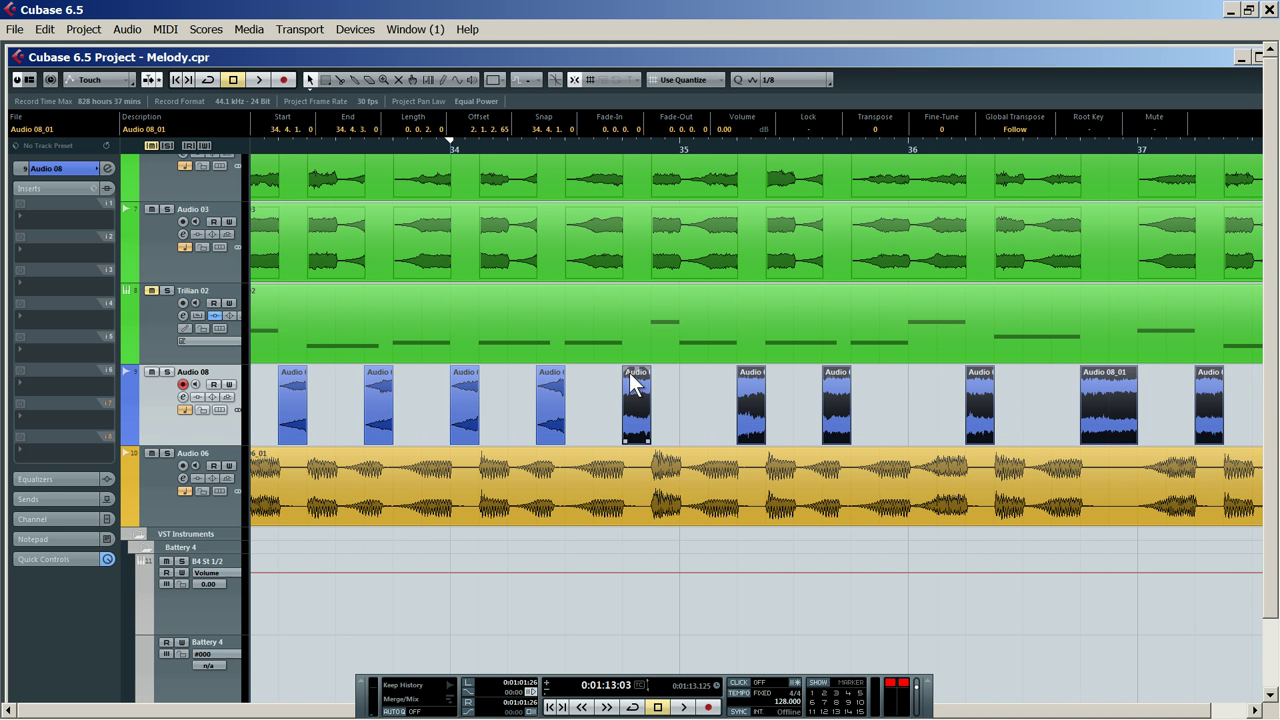
left_click_drag(628, 370, 674, 368)
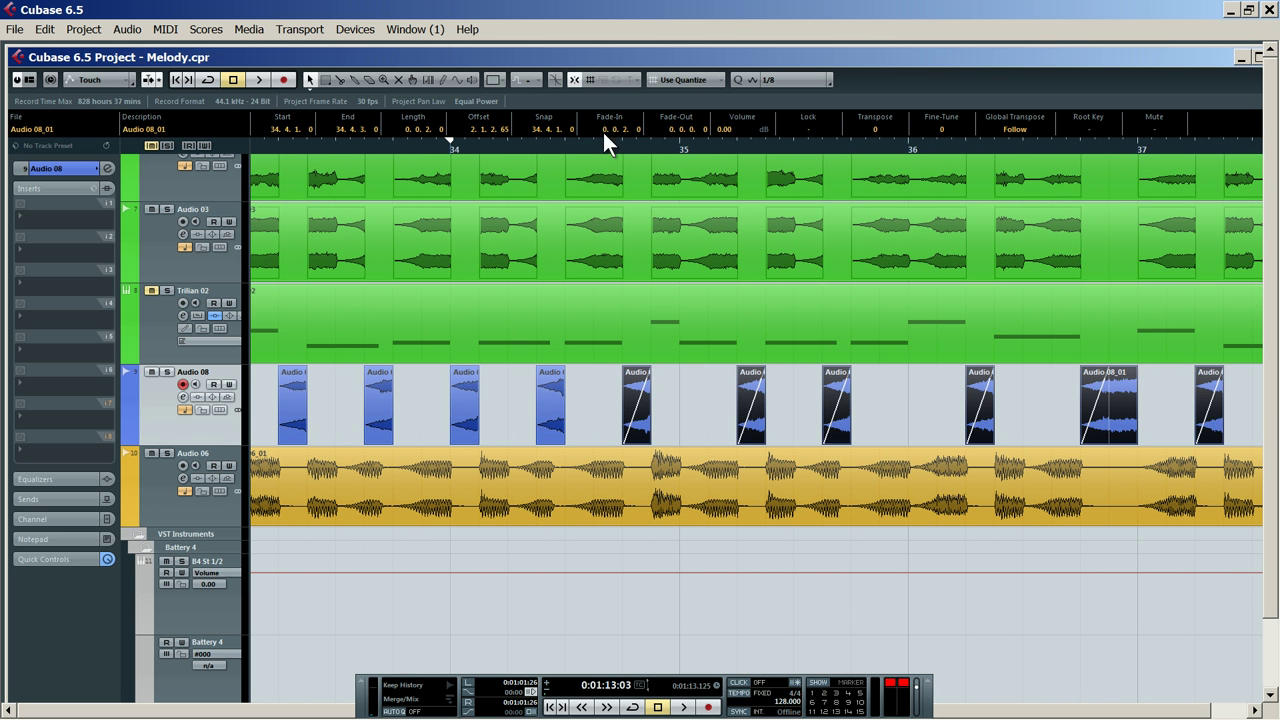
Select all Audio 08 pieces from bar 33 onward and apply the slow-starting concave curve to their fade-ins
left_click_drag(605, 143, 605, 115)
left_click_drag(888, 390, 600, 392)
left_click_drag(631, 177, 326, 262)
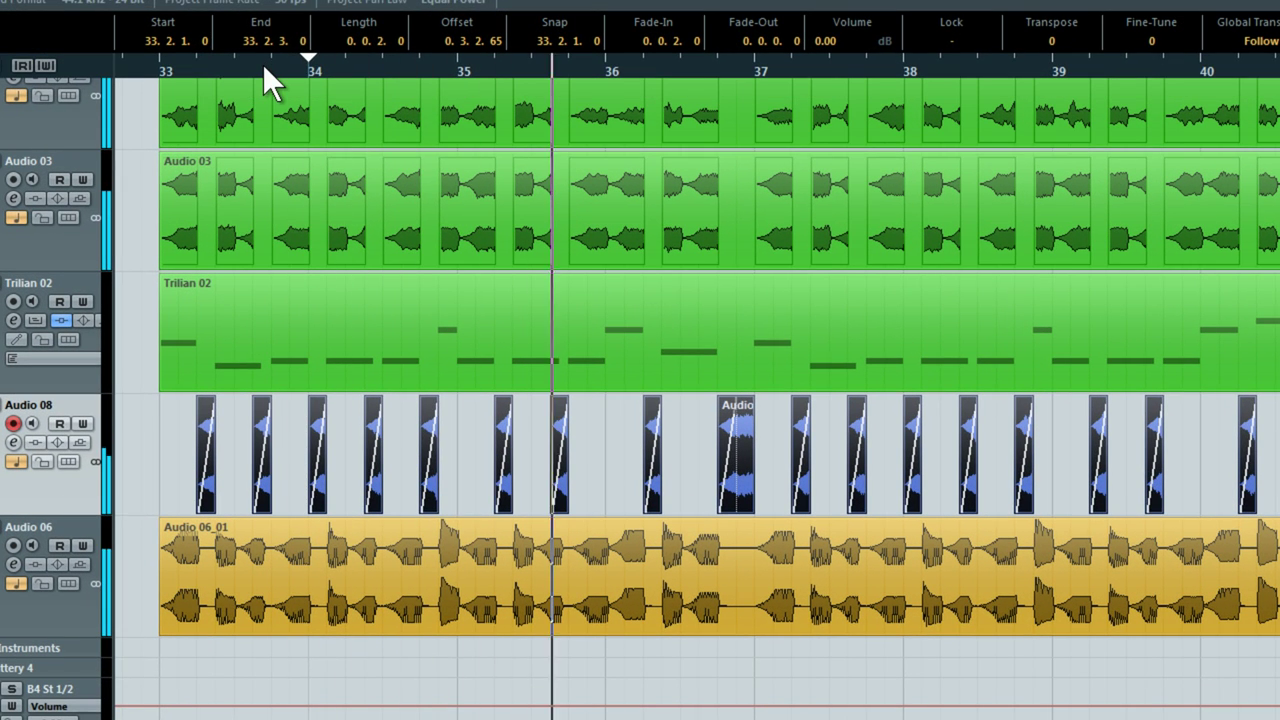
left_click_drag(263, 64, 306, 308)
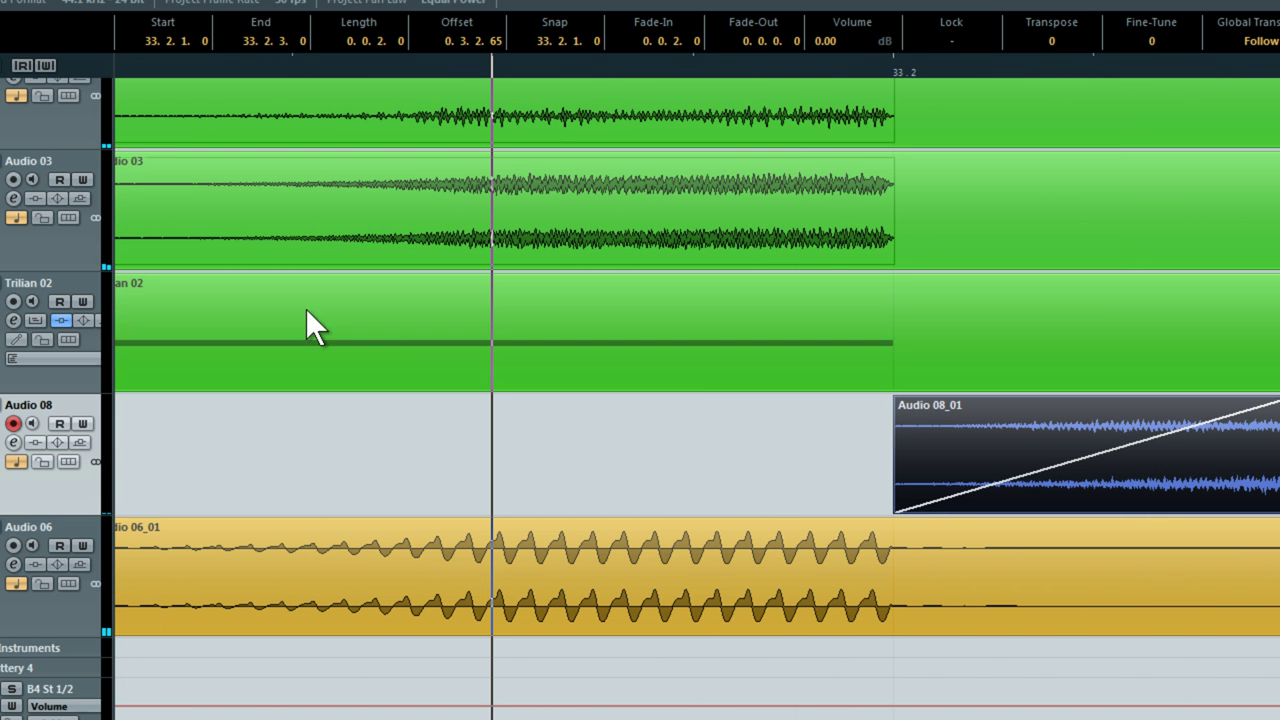
double_click(938, 447)
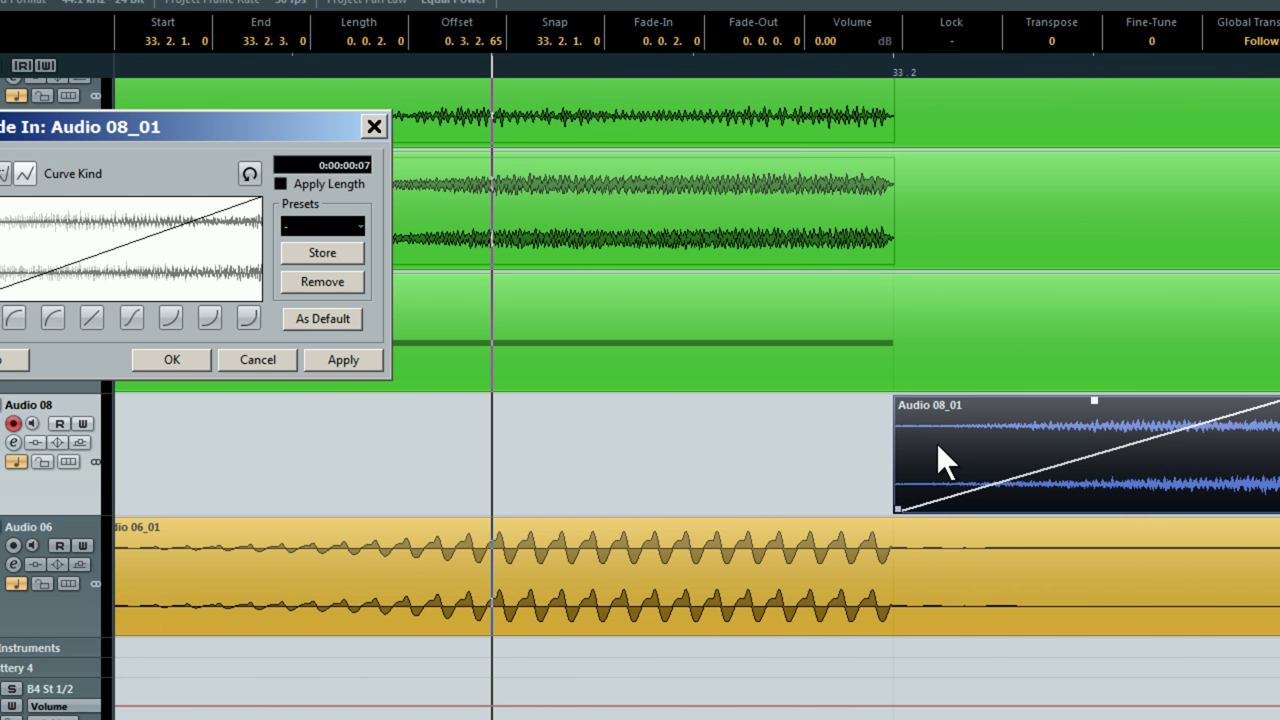
left_click(174, 313)
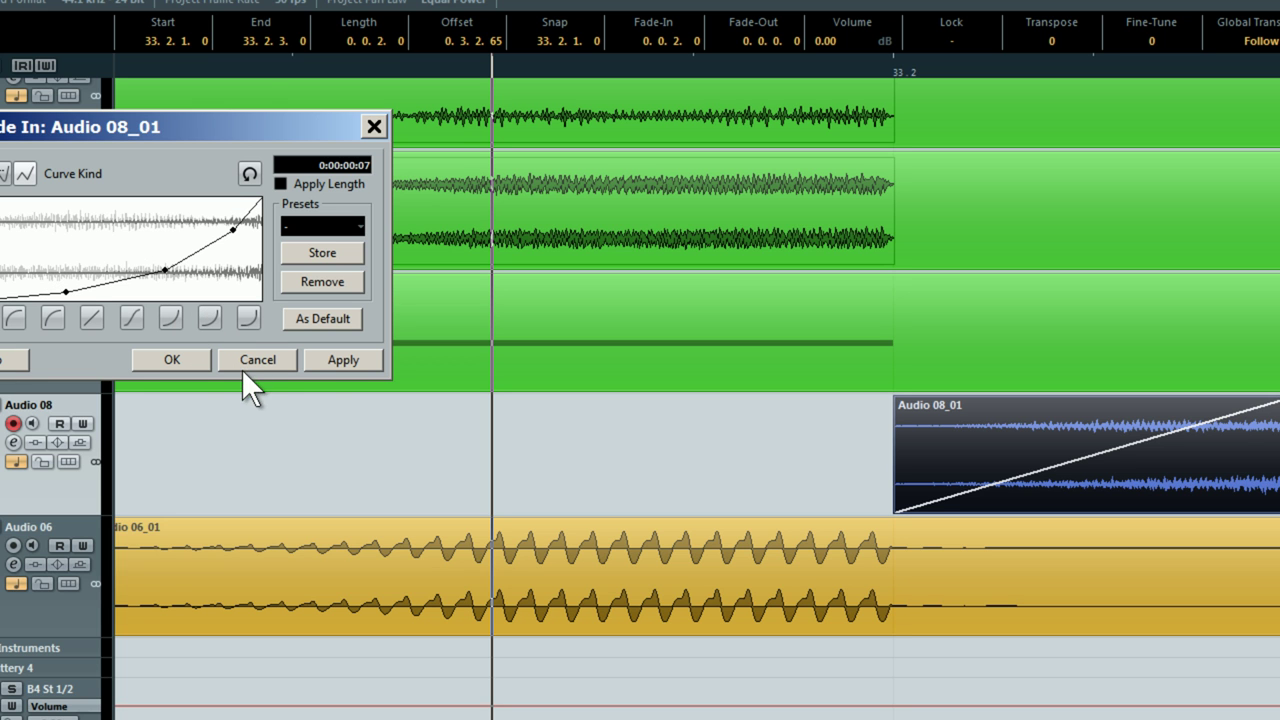
left_click(330, 357)
left_click(183, 357)
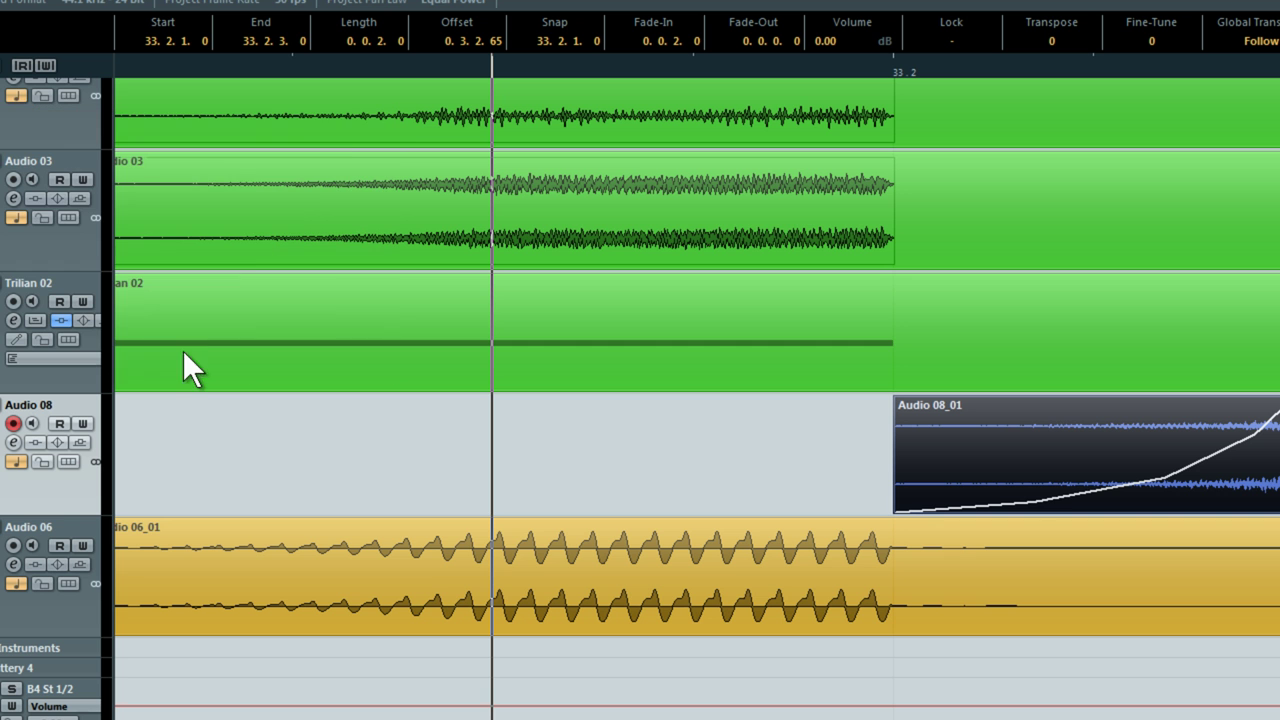
Play the layers with Audio 07 soloed and with it muted to compare, and restore the track to unmuted
key("space")
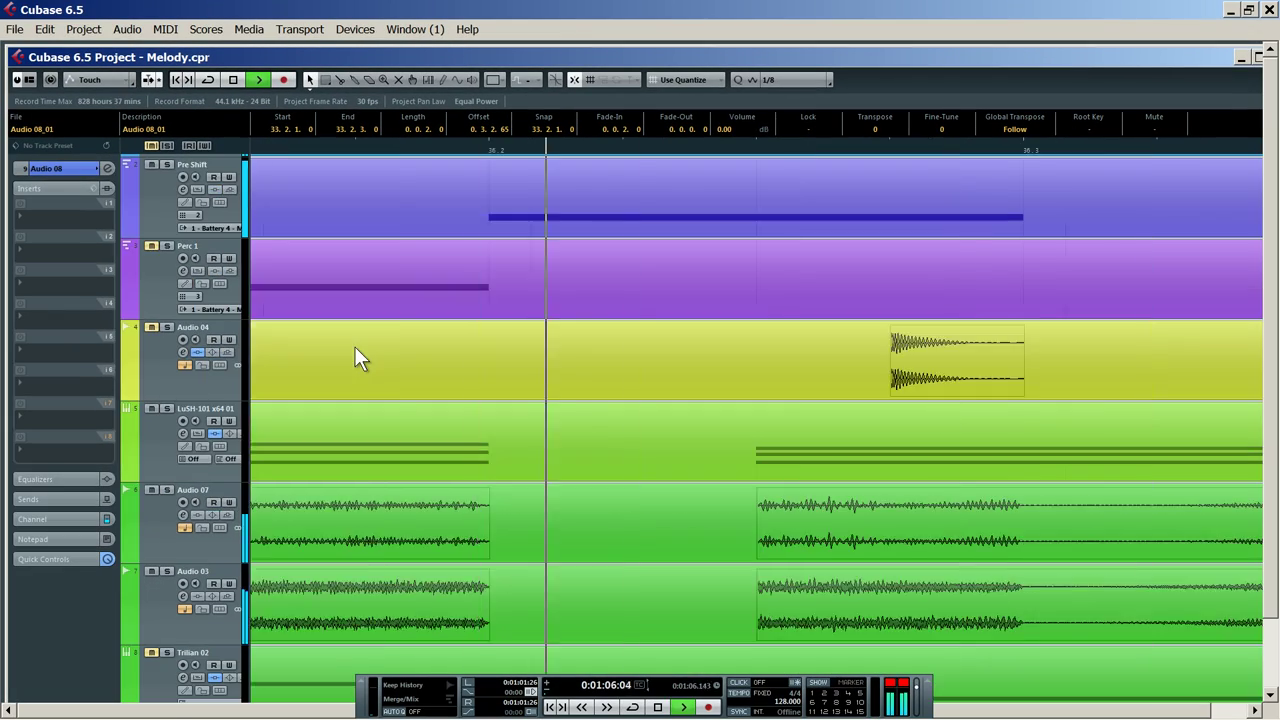
scroll(354, 346, "down", 1)
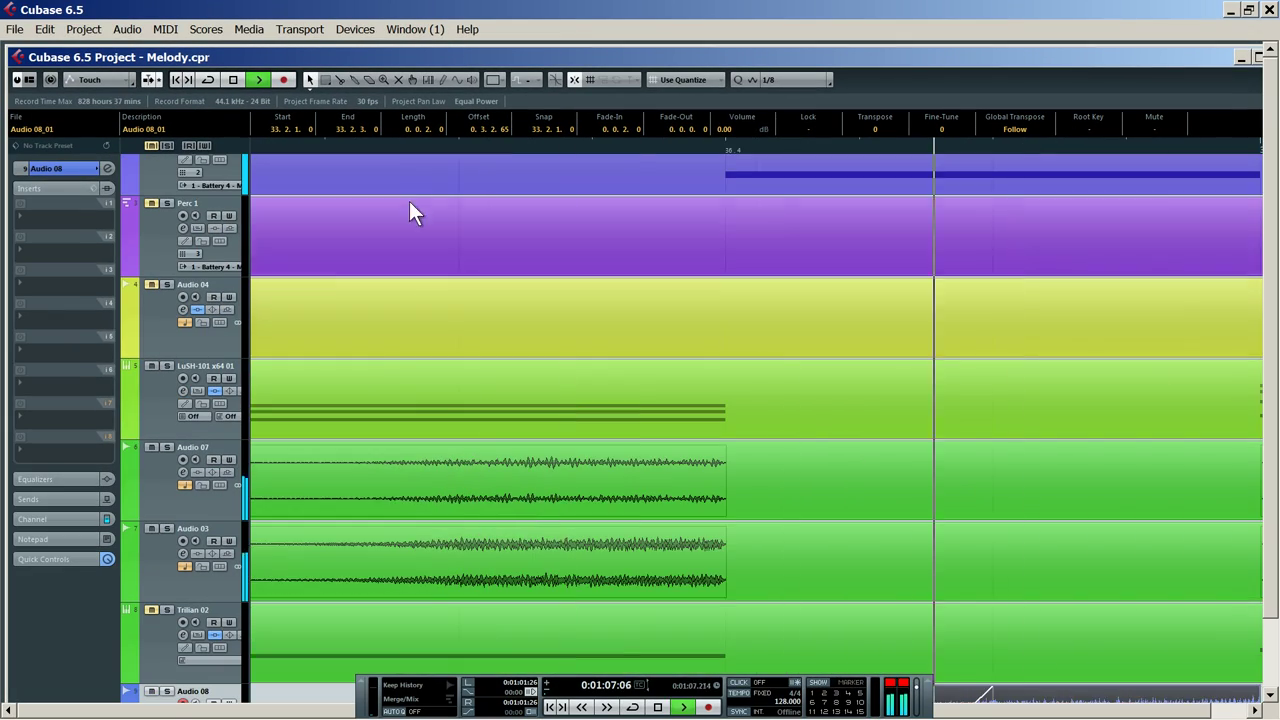
left_click_drag(455, 137, 441, 84)
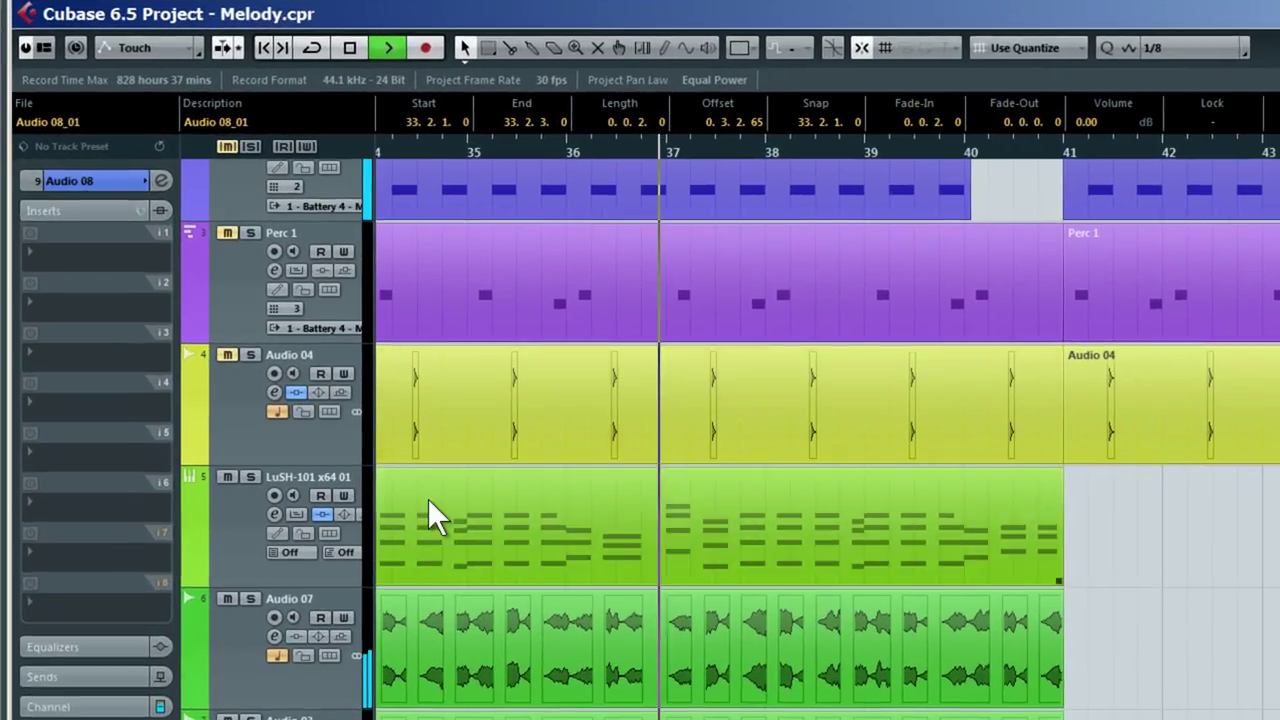
left_click(168, 448)
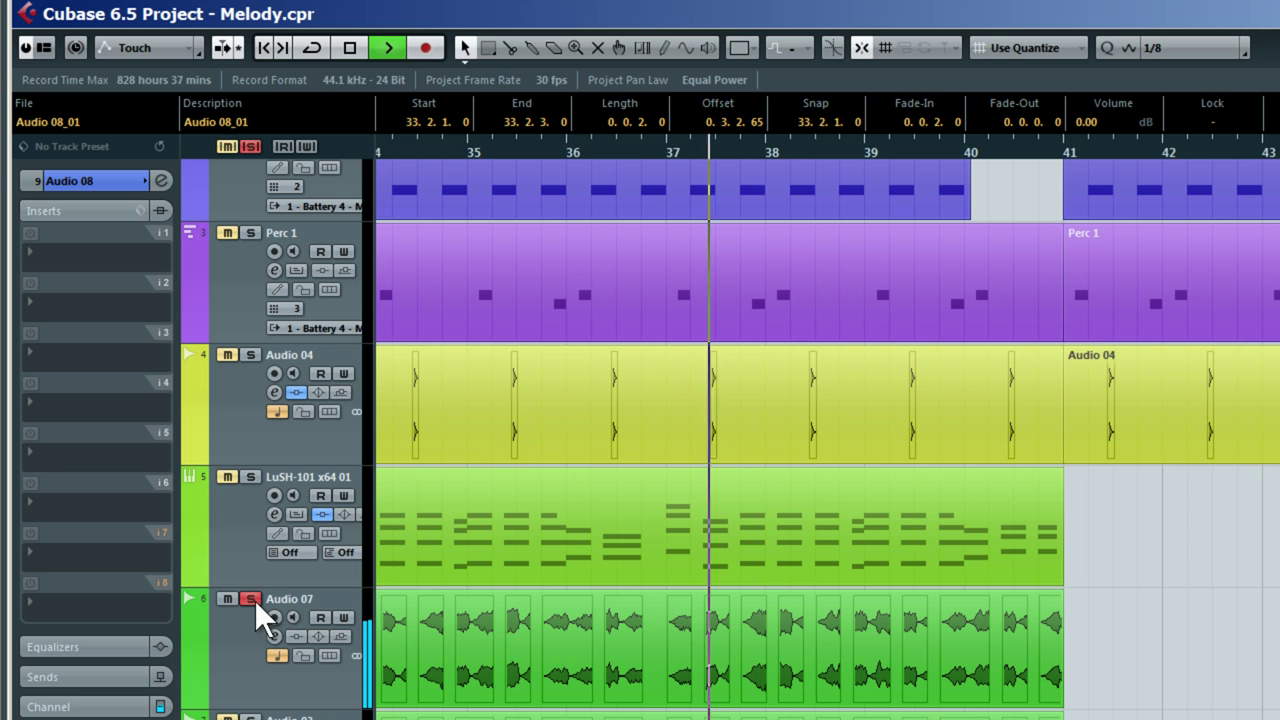
left_click(255, 600)
left_click(231, 597)
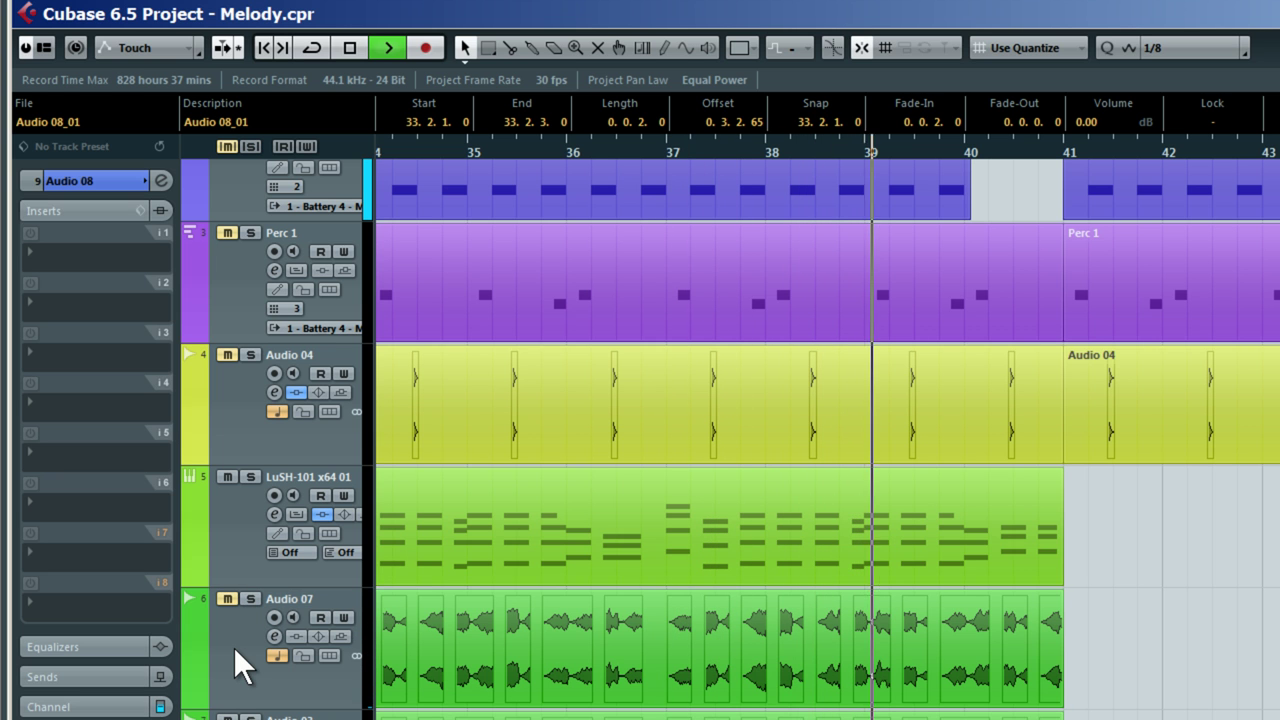
key("space")
right_click(235, 623)
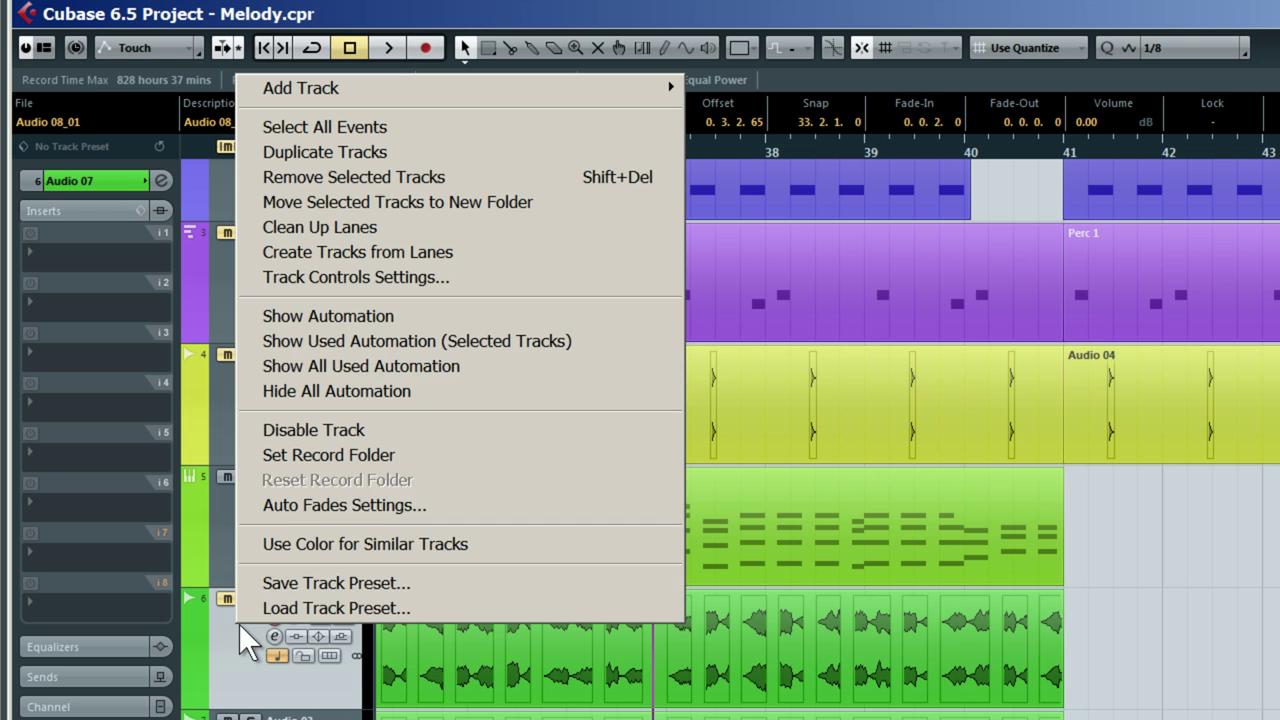
left_click(221, 590)
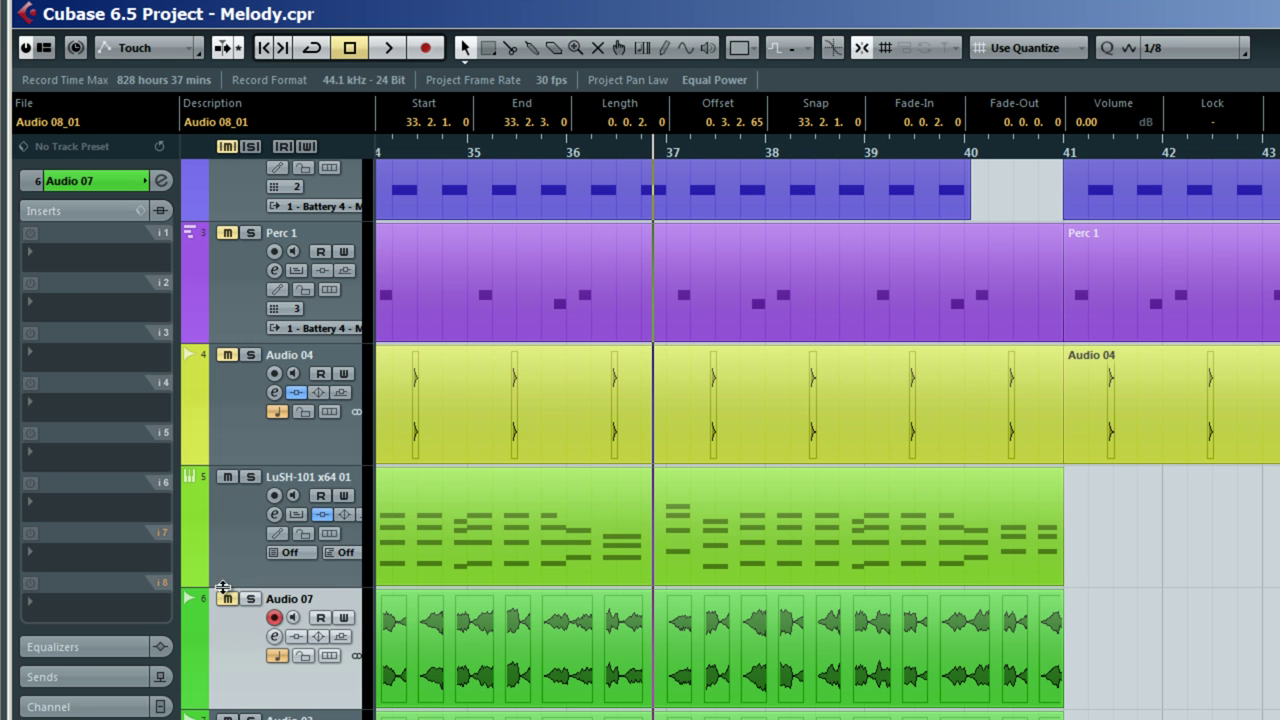
left_click(220, 584)
left_click(220, 604)
left_click(219, 616)
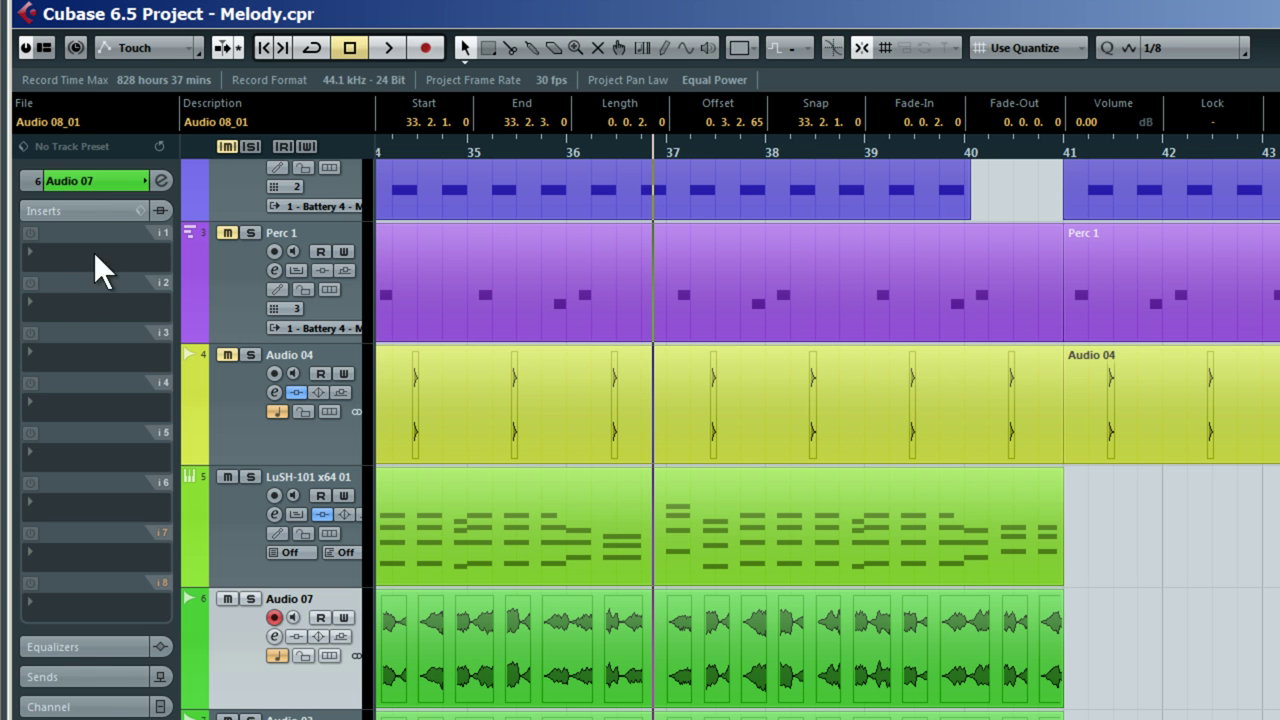
Pan Audio 07 to R2 during playback
left_click(122, 179)
scroll(115, 268, "down", 5)
key("space")
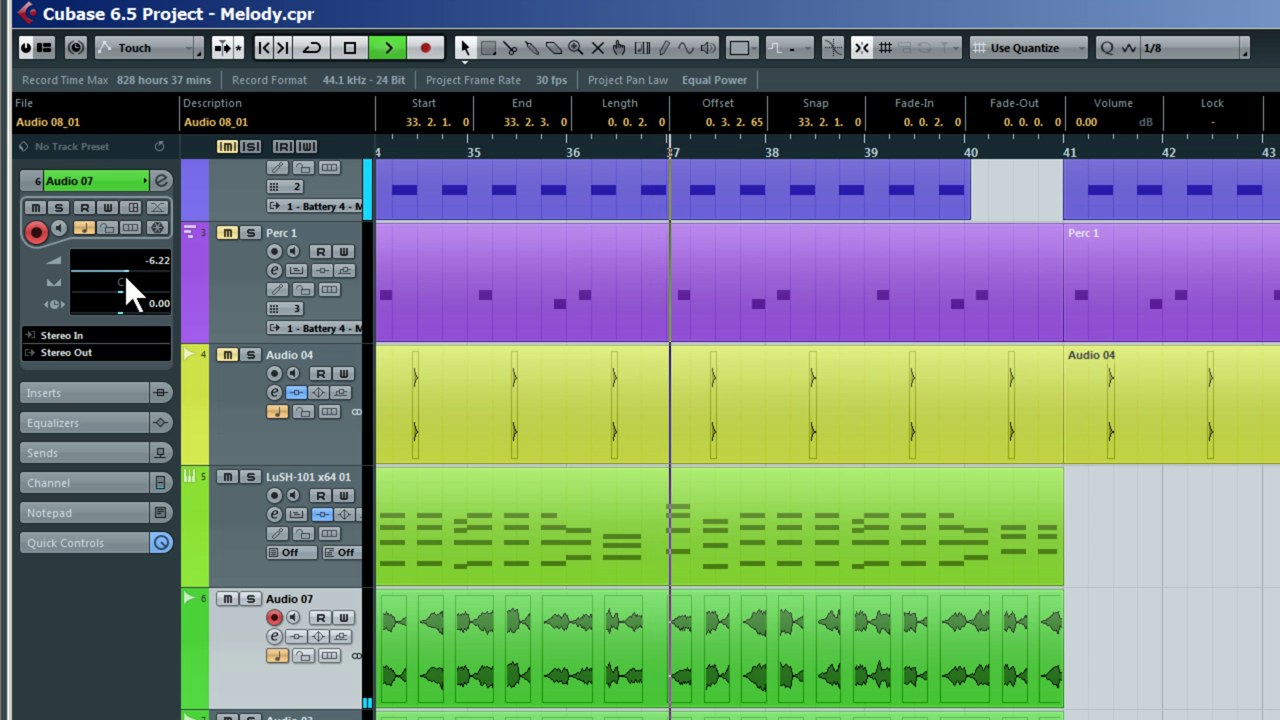
scroll(126, 275, "up", 2)
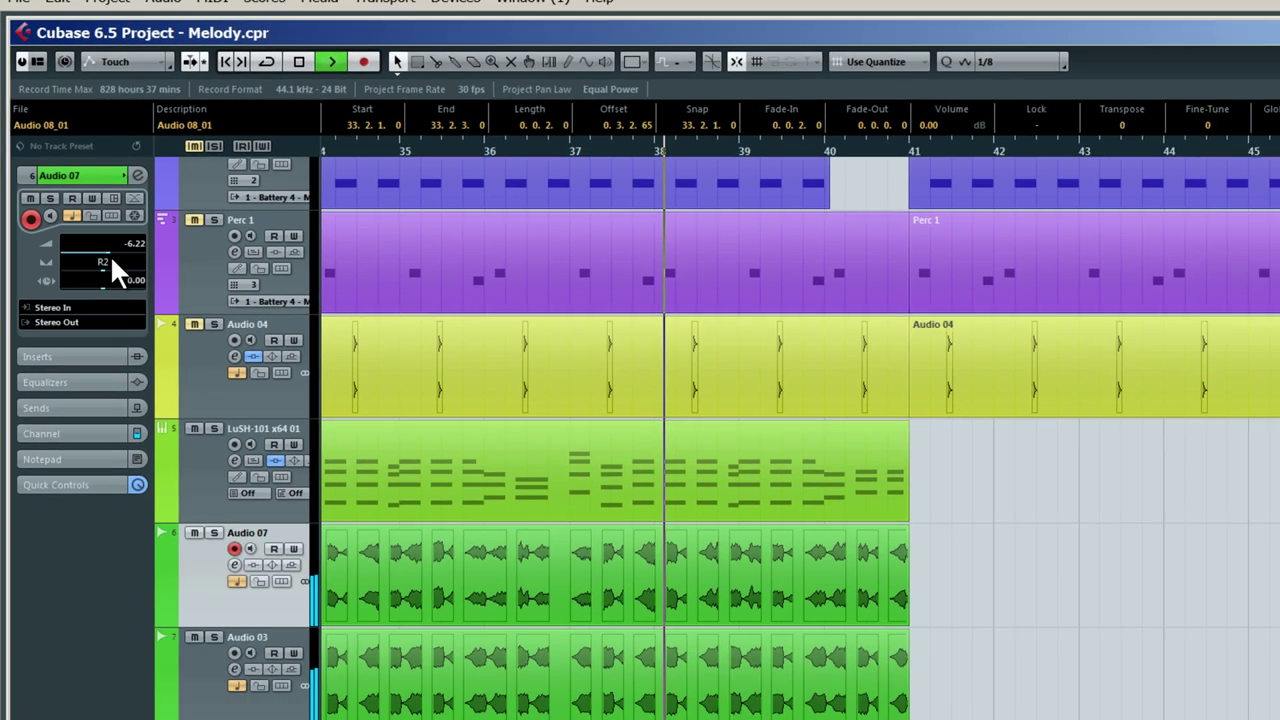
Extend the fade-in of the Audio 08 piece at 36.4 to its full length, 0.1.0.0
scroll(530, 446, "down", 3)
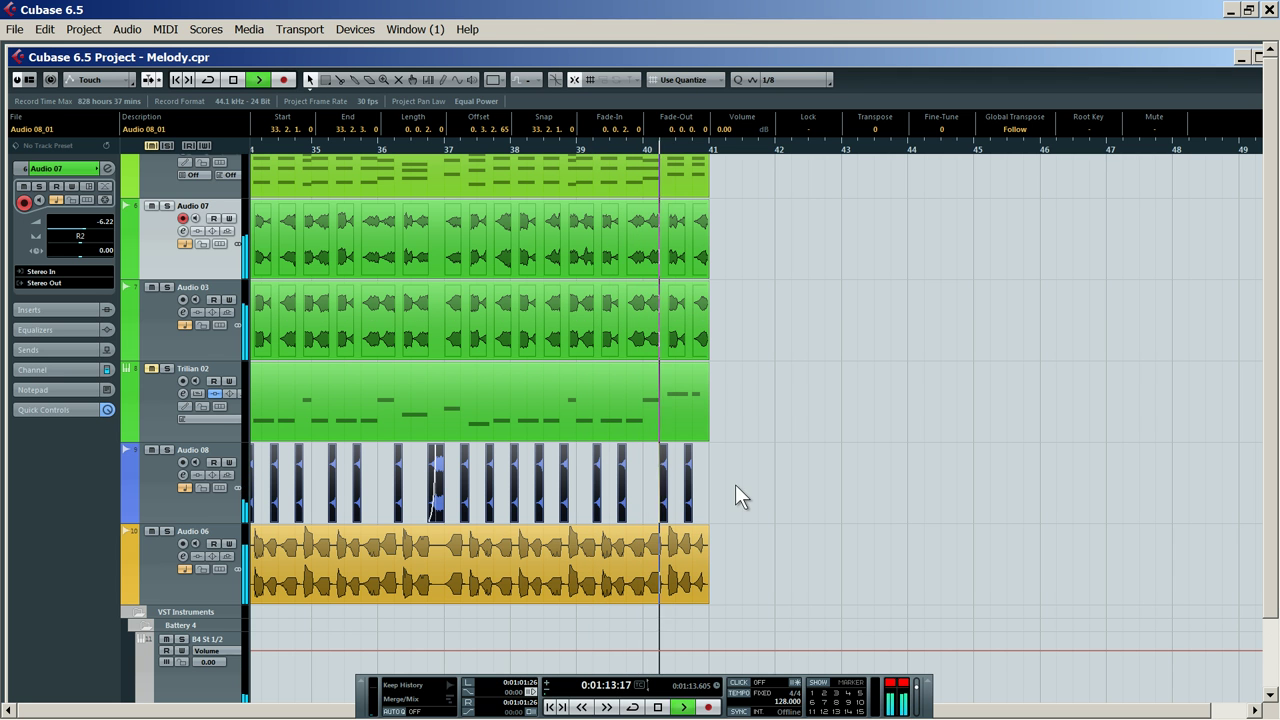
left_click(164, 500)
left_click_drag(853, 488, 613, 479)
left_click_drag(1088, 469, 1086, 470)
left_click(1021, 483)
left_click(1017, 482)
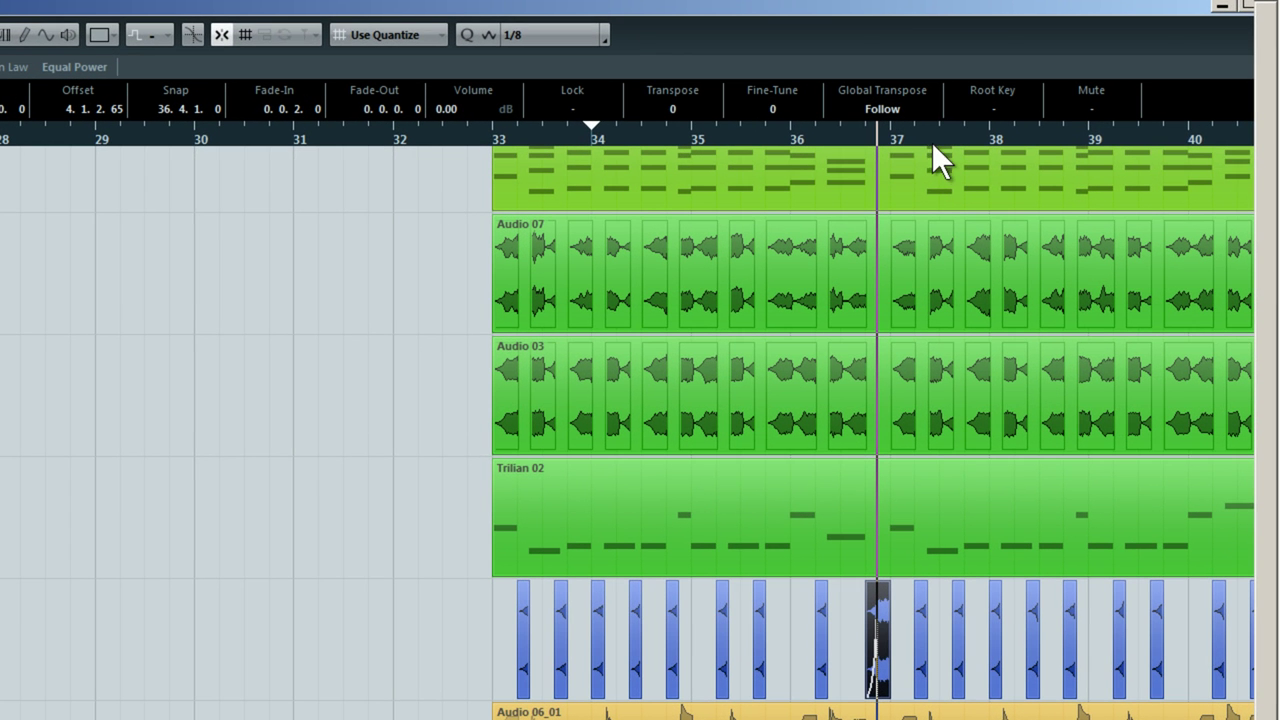
left_click(953, 125)
left_click_drag(895, 138, 823, 235)
mouse_move(775, 590)
left_click_drag(787, 585, 1094, 609)
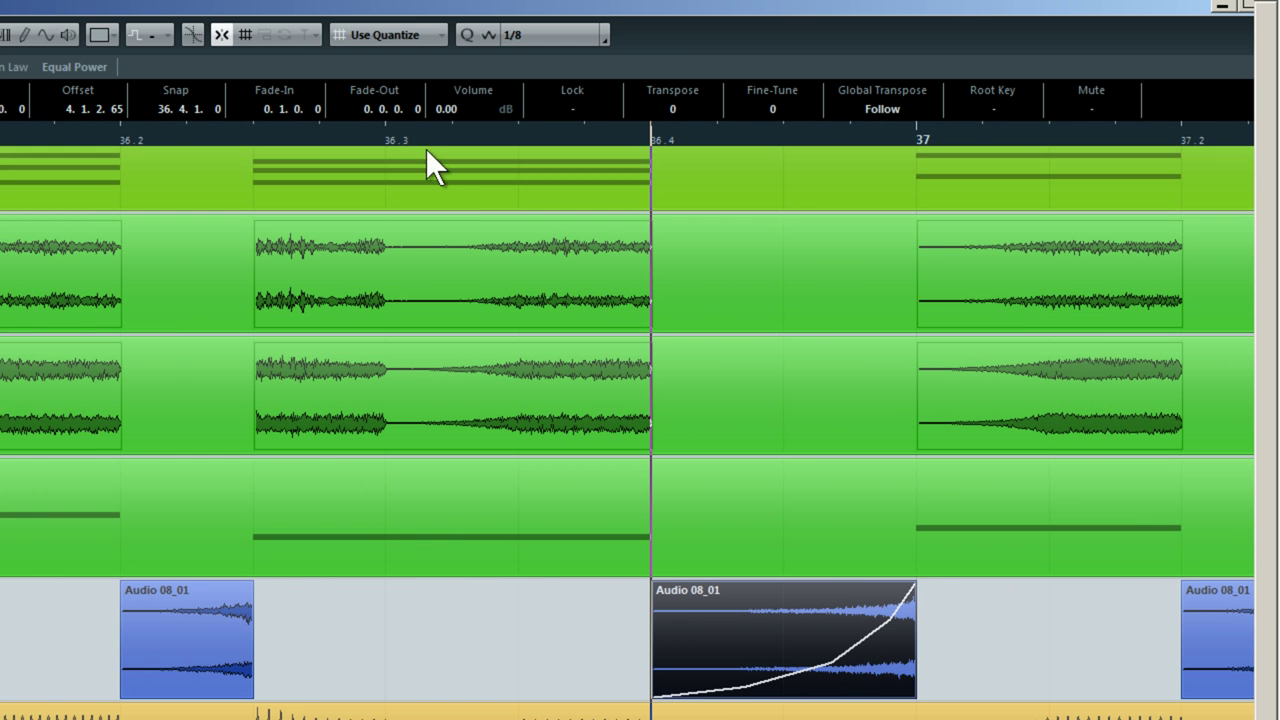
Combine all the selected Audio 08 pieces from bar 33 onward into one continuous audio part
left_click_drag(434, 136, 400, 85)
left_click_drag(680, 637, 134, 630)
left_click_drag(238, 138, 95, 225)
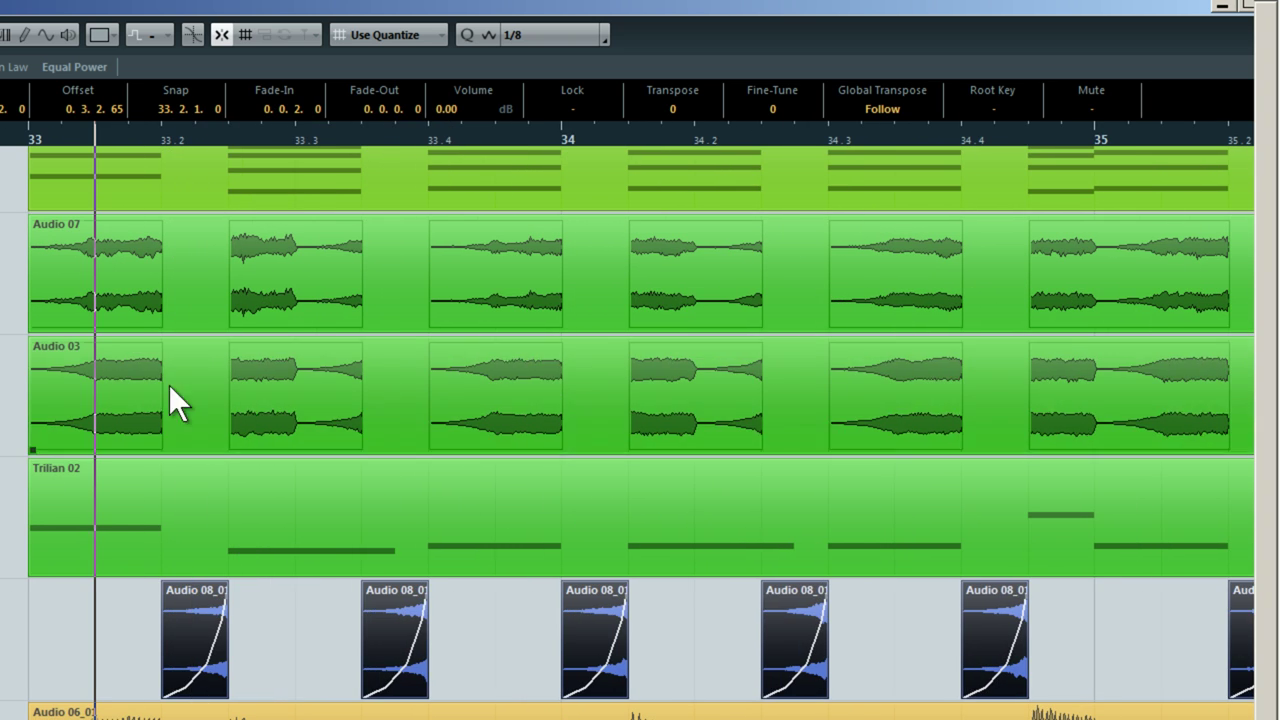
left_click(206, 654)
key("1")
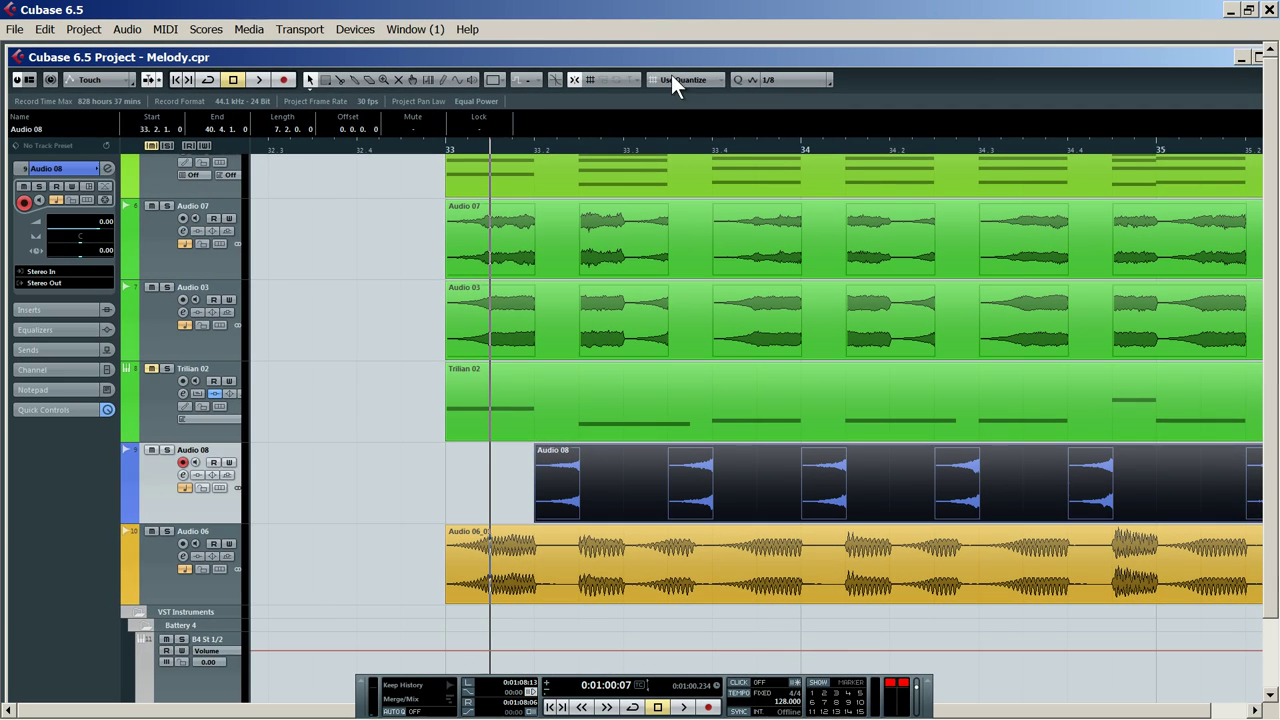
Set the snap grid to Bar and extend the Audio 08 part to span exactly bars 33 to 41
left_click(369, 35)
left_click(680, 98)
left_click_drag(536, 519, 446, 520)
left_click_drag(423, 150, 428, 95)
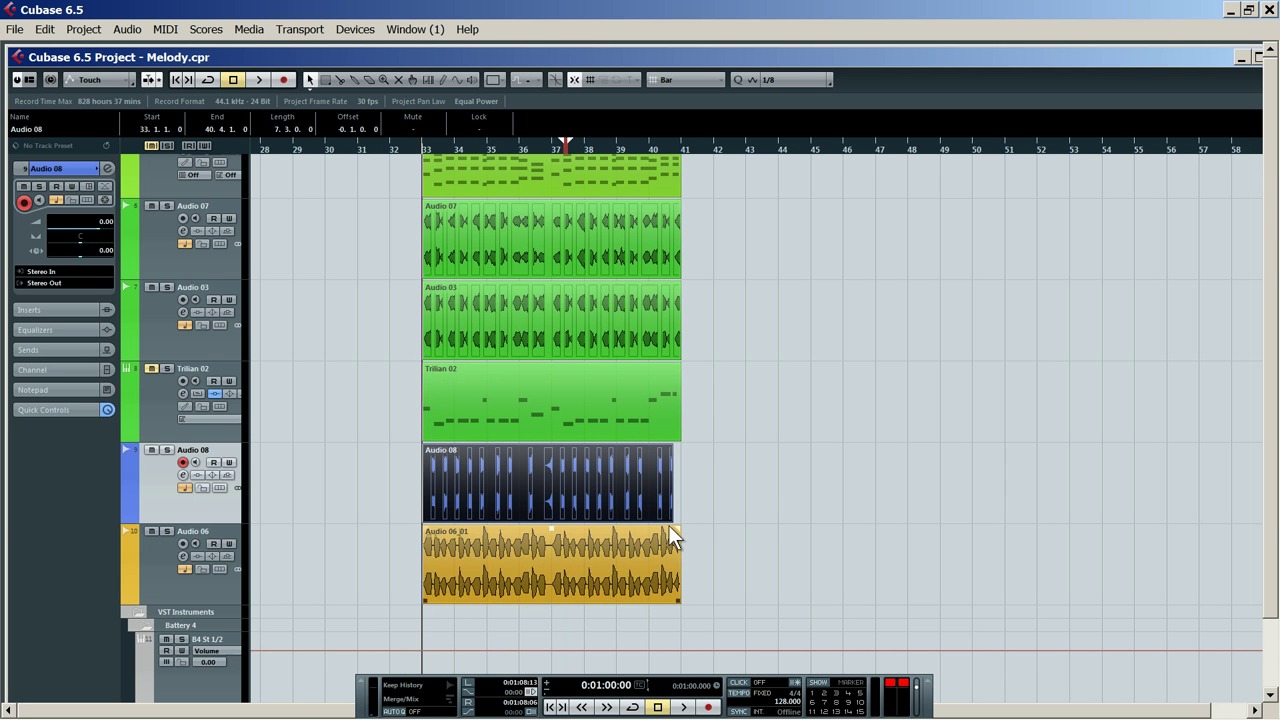
left_click_drag(671, 515, 682, 517)
Play the layered arrangement from bar 33 and mute the Audio 04 track while listening
key("space")
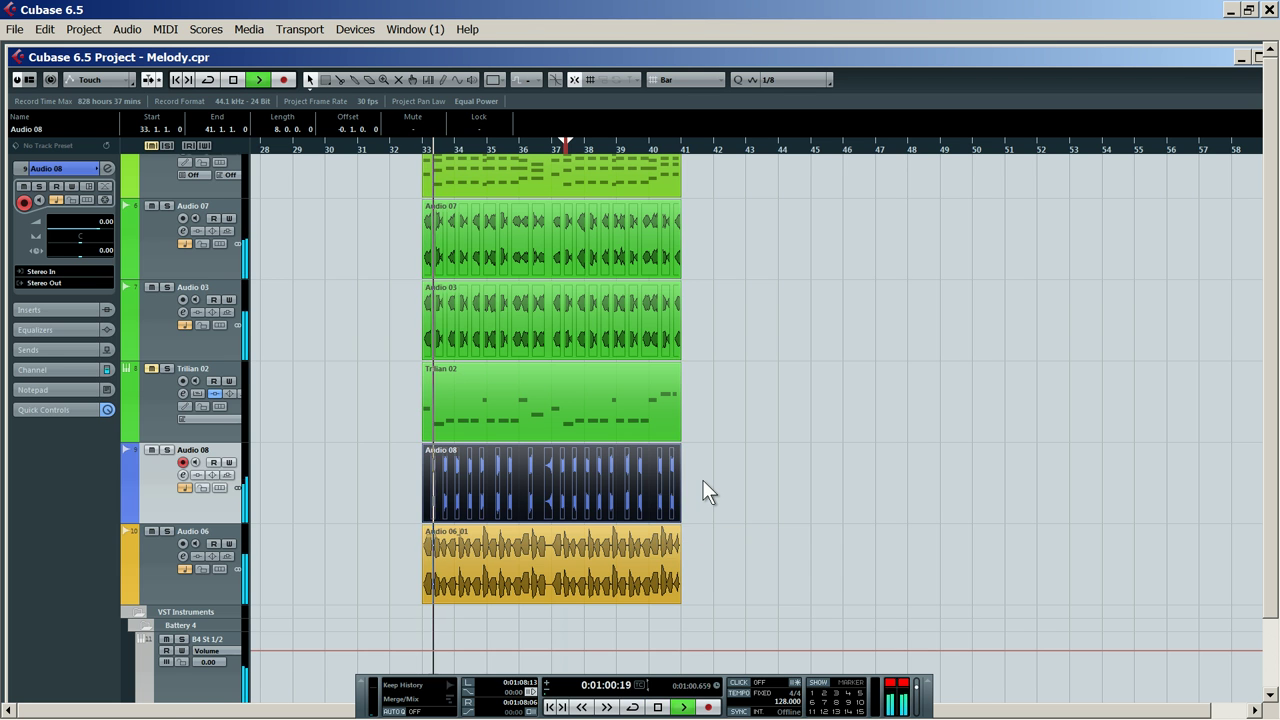
scroll(703, 482, "up", 3)
left_click(151, 366)
scroll(323, 362, "up", 1)
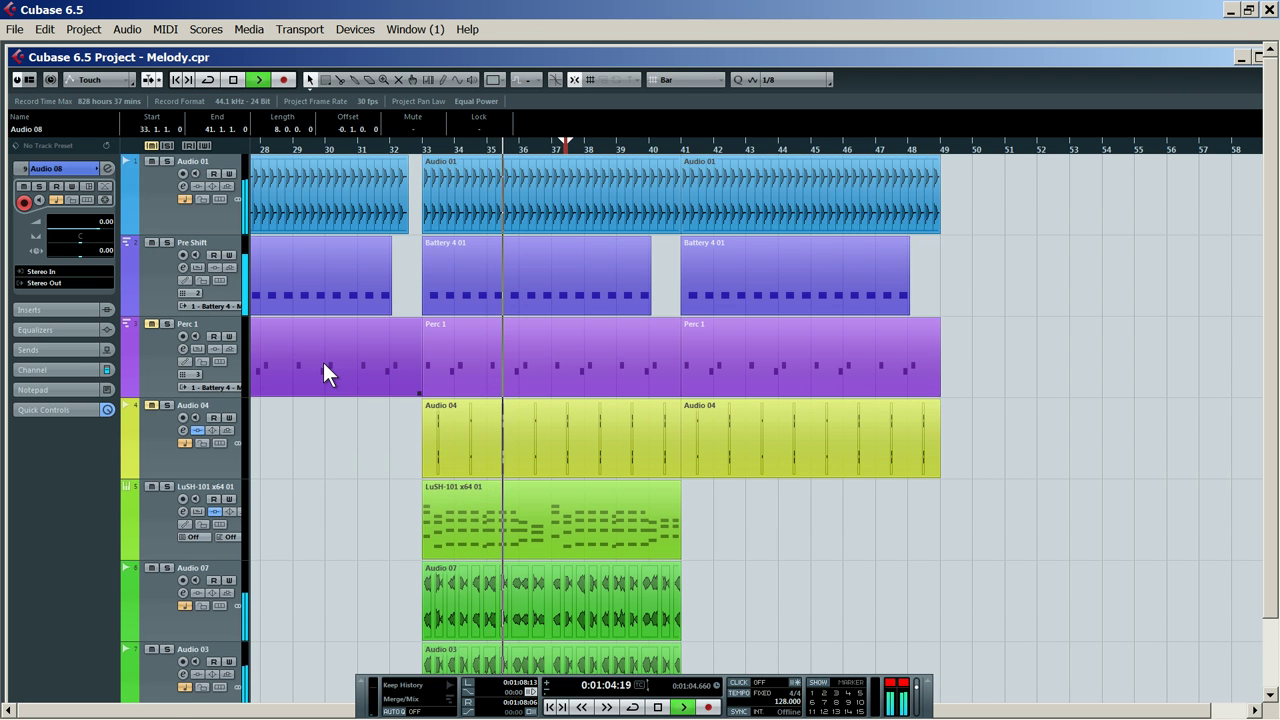
scroll(323, 362, "down", 3)
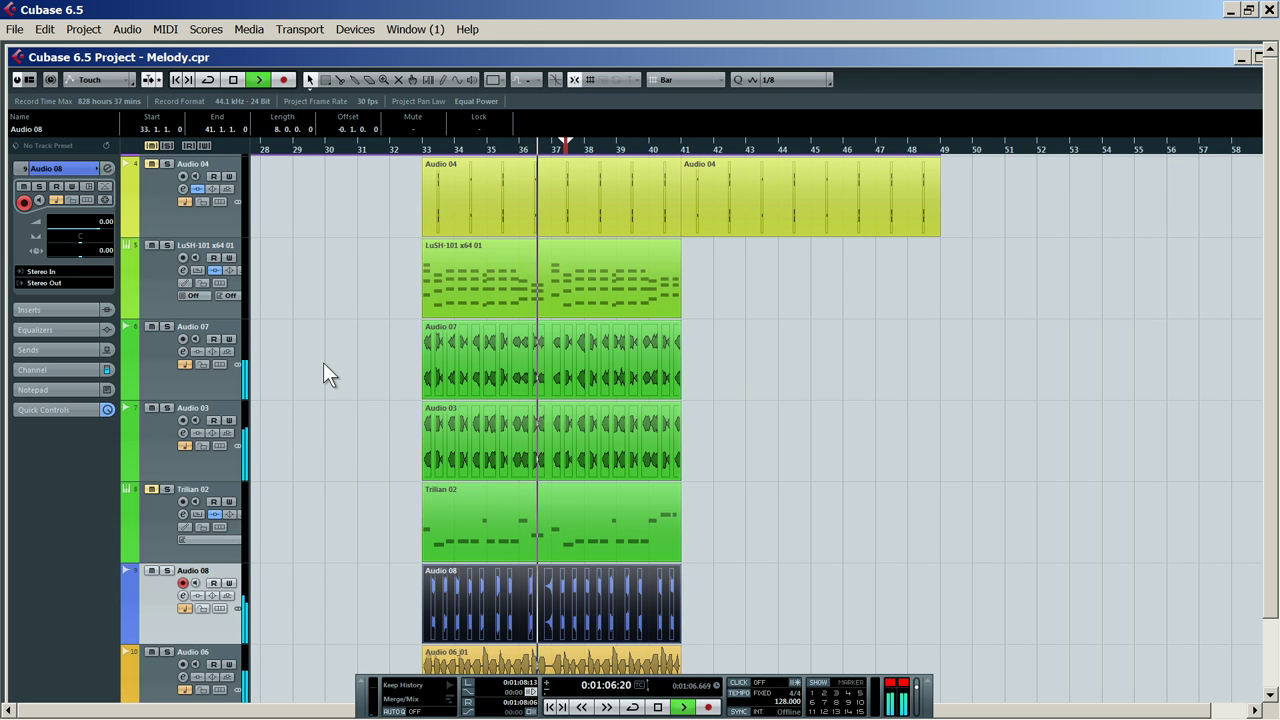
scroll(323, 362, "down", 2)
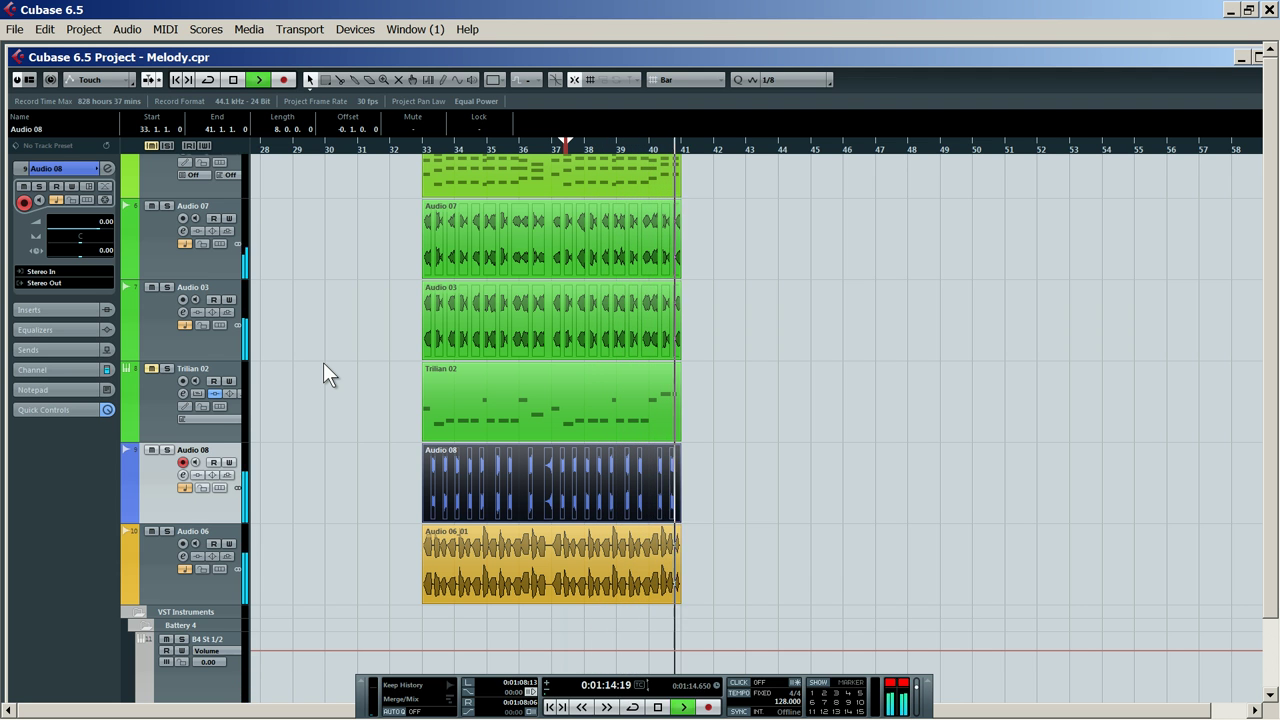
key("space")
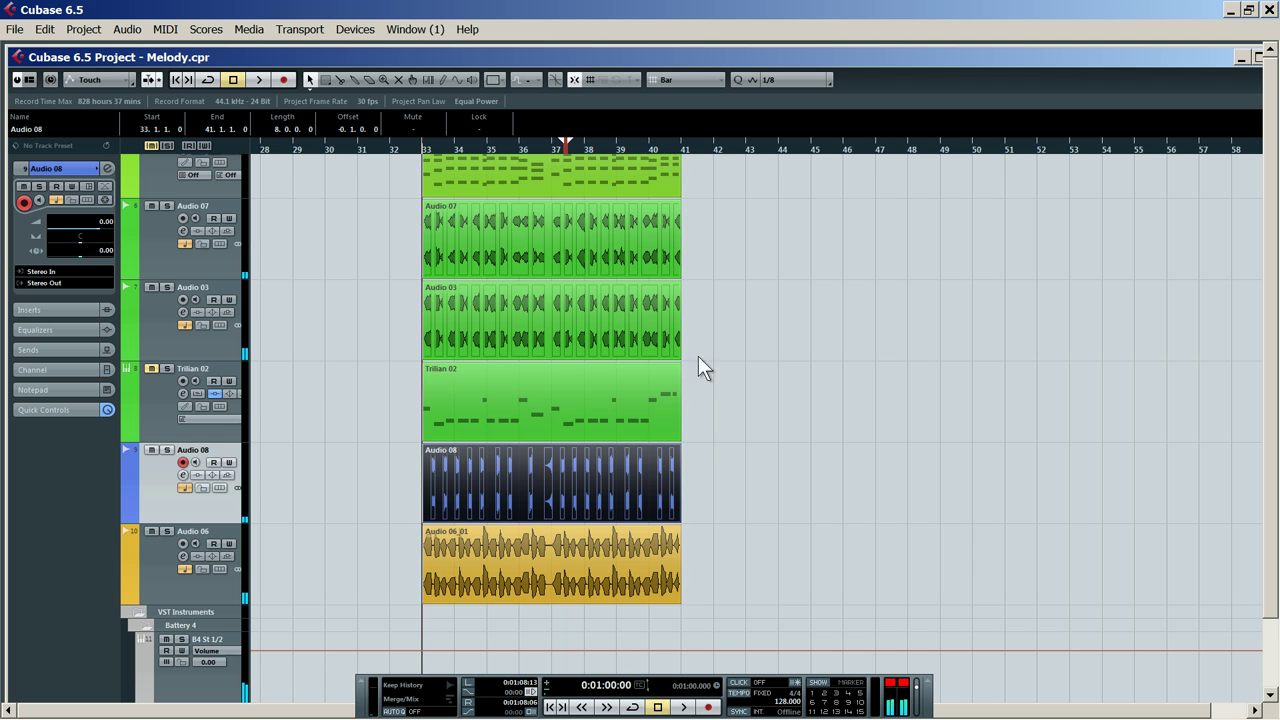
Duplicate the melody parts on the LuSH-101, Audio 07, Audio 03, Trilian 02, Audio 08 and Audio 06 tracks to bars 41–49
left_click(686, 598)
scroll(567, 176, "up", 2)
left_click_drag(568, 144, 560, 281)
key("ctrl+d")
During playback, split the Audio 01 clip at bar 40 and delete the segment between bars 40 and 41
scroll(646, 308, "up", 4)
key("space")
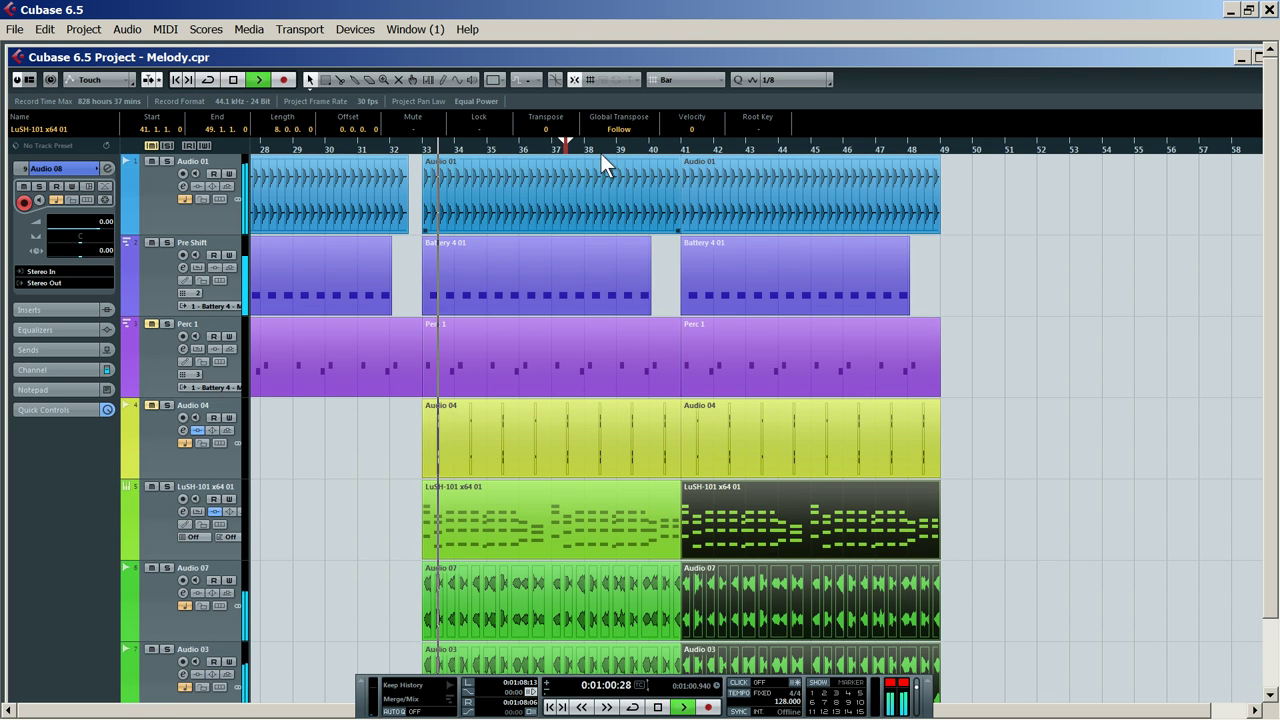
key("3")
left_click(650, 205)
key("1")
left_click(657, 200)
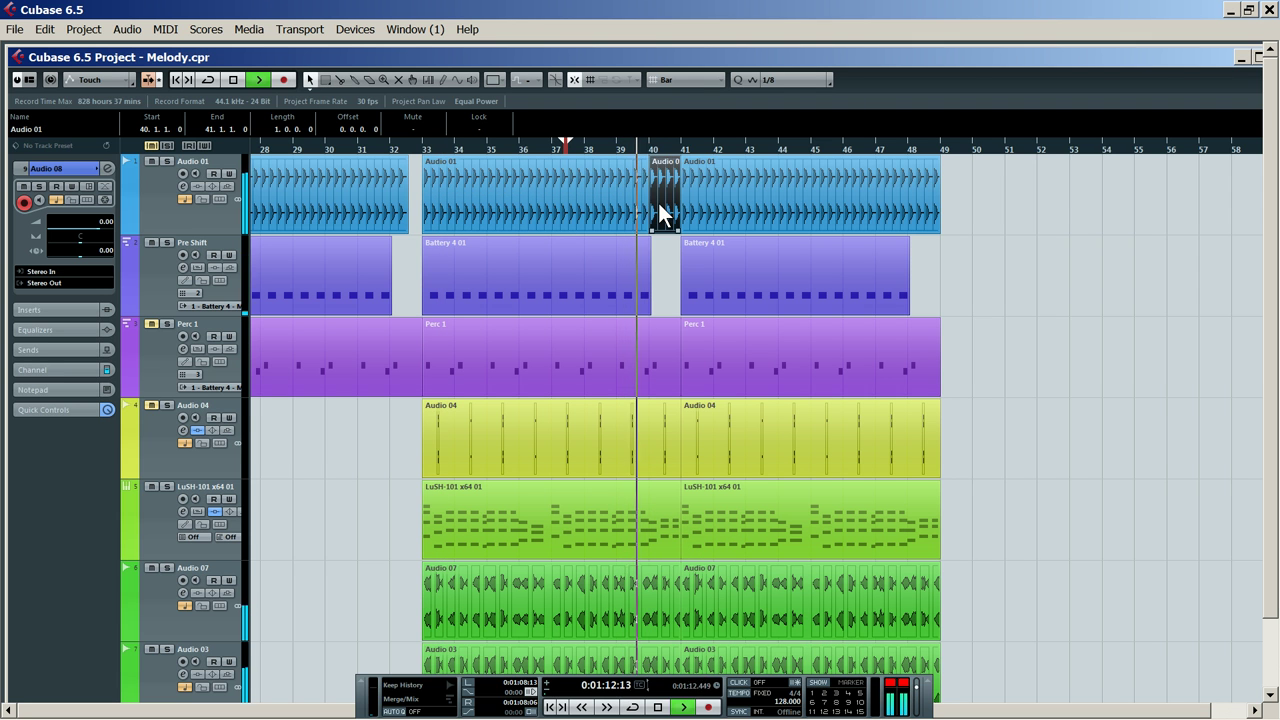
key("Delete")
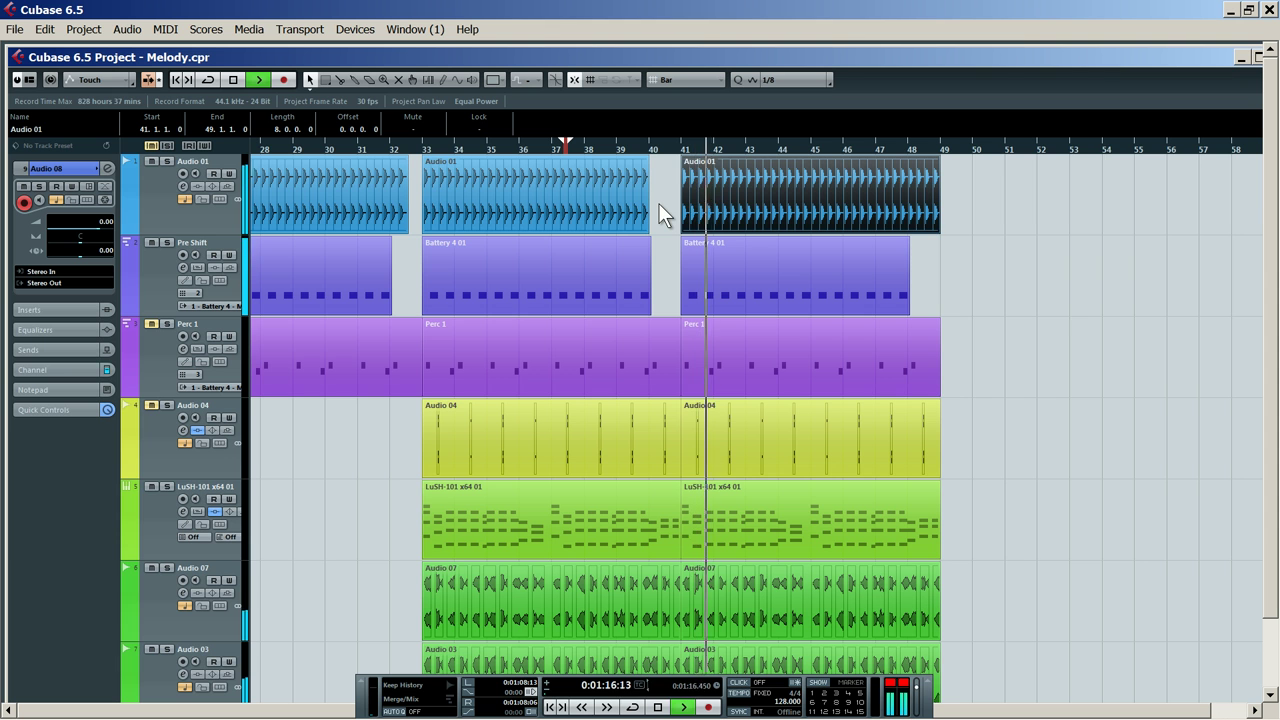
Insert FabFilter Pro-Q x64 on the Audio 08 track and set its analyzer to Post-EQ
scroll(679, 264, "down", 3)
scroll(679, 264, "down", 3)
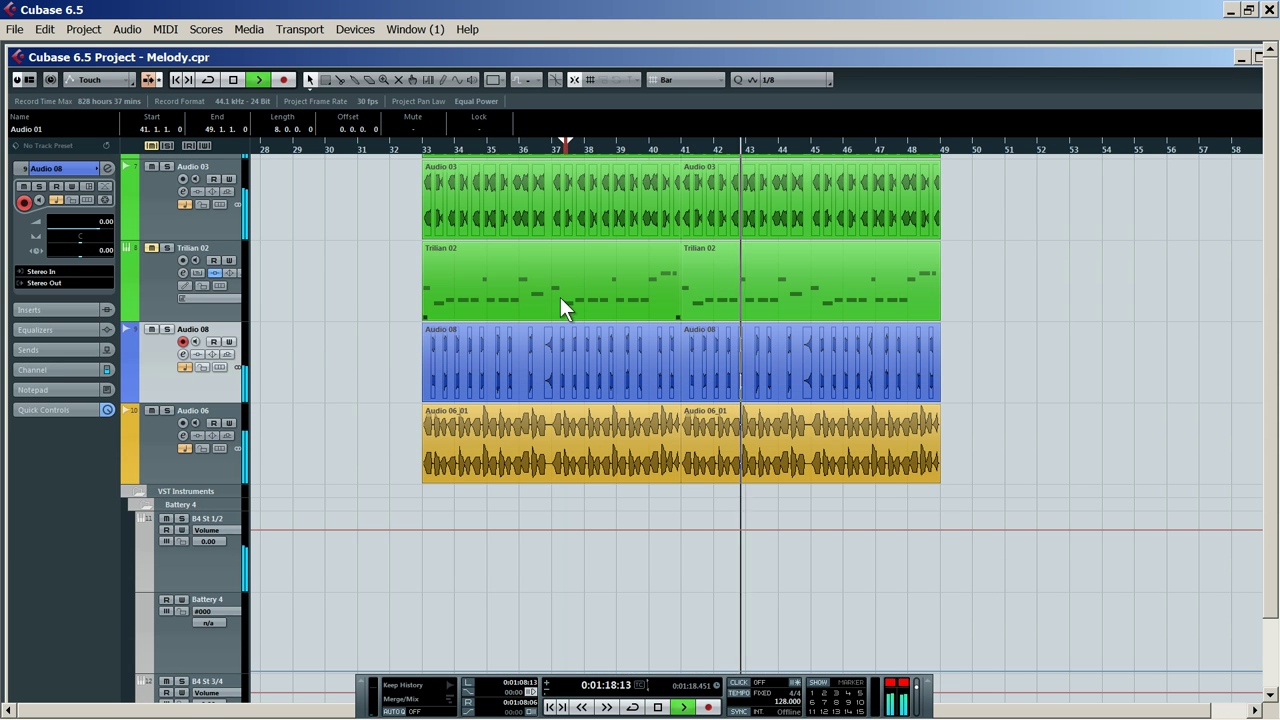
left_click(48, 308)
left_click(75, 216)
mouse_move(98, 210)
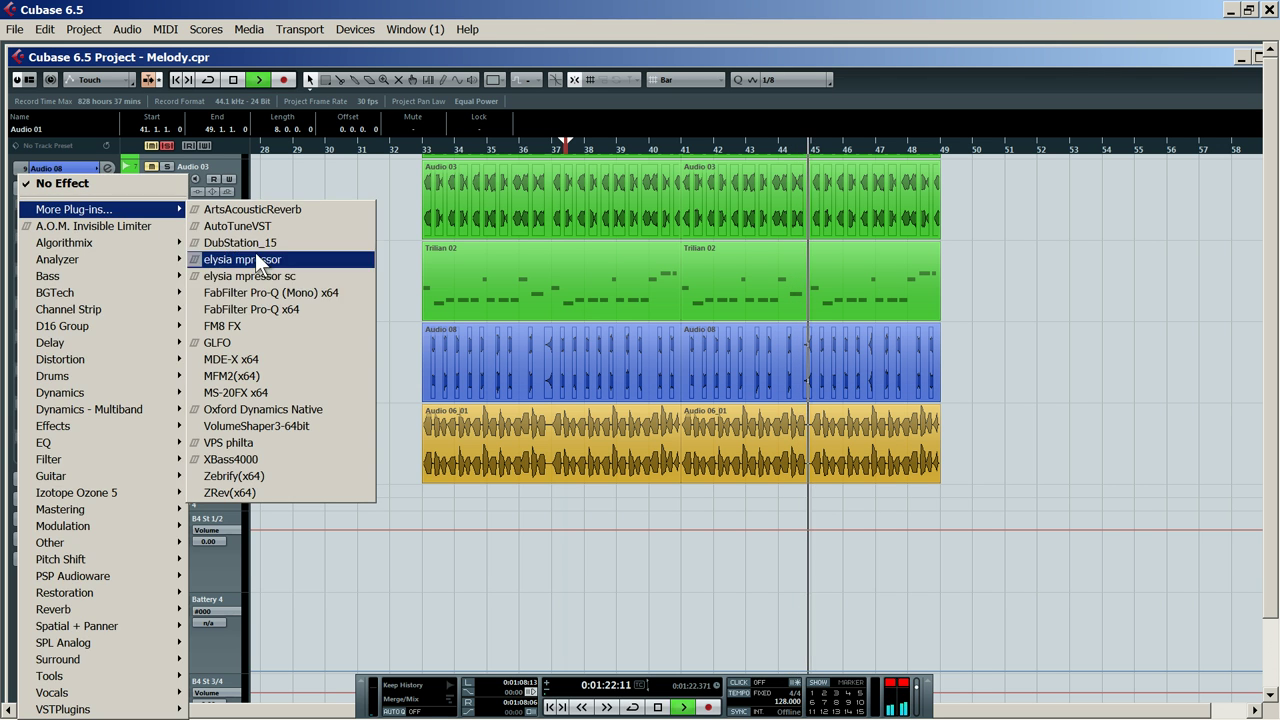
left_click(236, 318)
left_click(516, 575)
left_click(527, 622)
Add an equalizer band at about 116 Hz on Audio 08 and set its shape to Low Cut
double_click(285, 401)
right_click(285, 401)
mouse_move(357, 429)
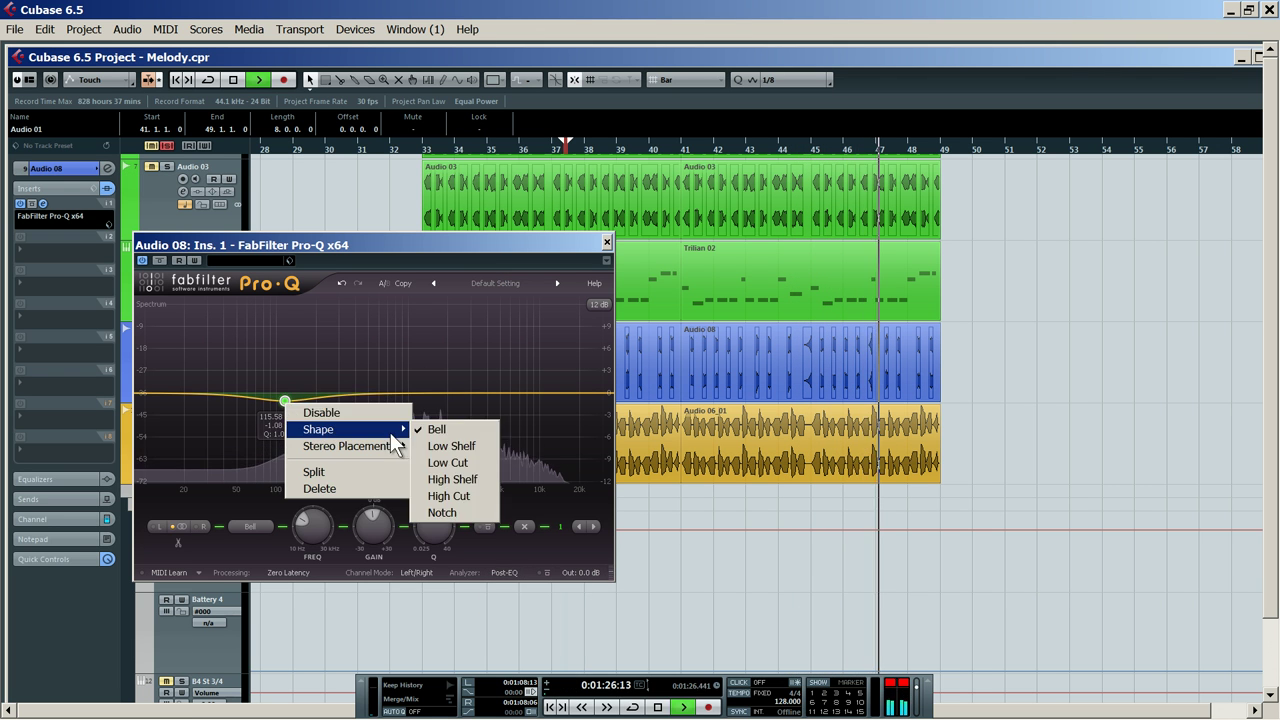
left_click(455, 462)
Add a wide bell boost of about 3.3 dB near 5.4 kHz with Q about 0.45, close the equalizer and audition the mix
left_click_drag(527, 394, 505, 369)
left_click_drag(434, 522, 438, 520)
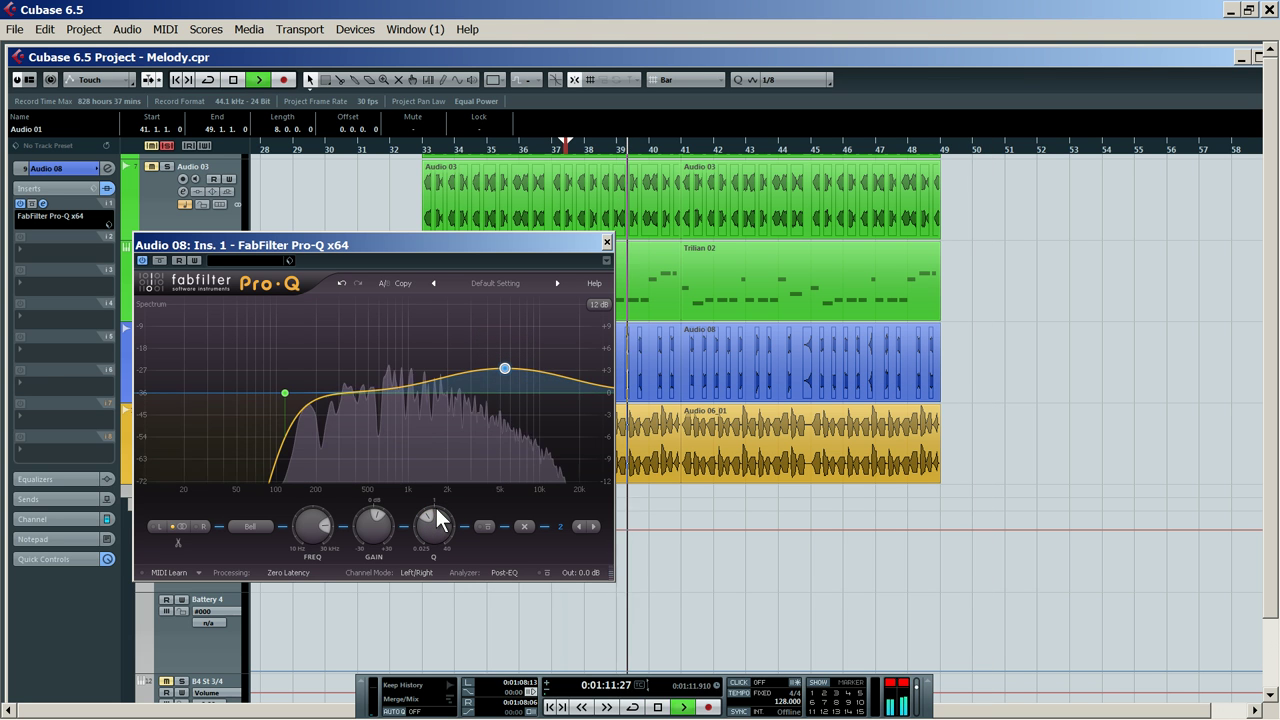
mouse_move(503, 372)
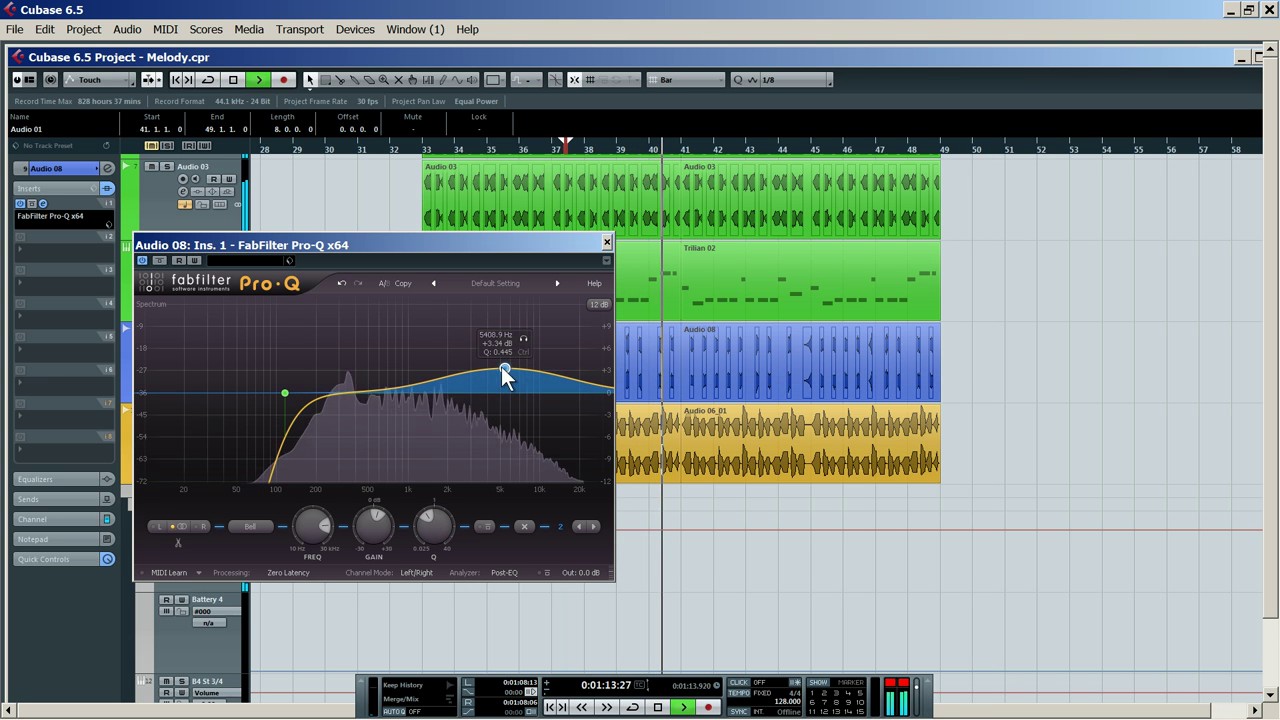
left_click(606, 242)
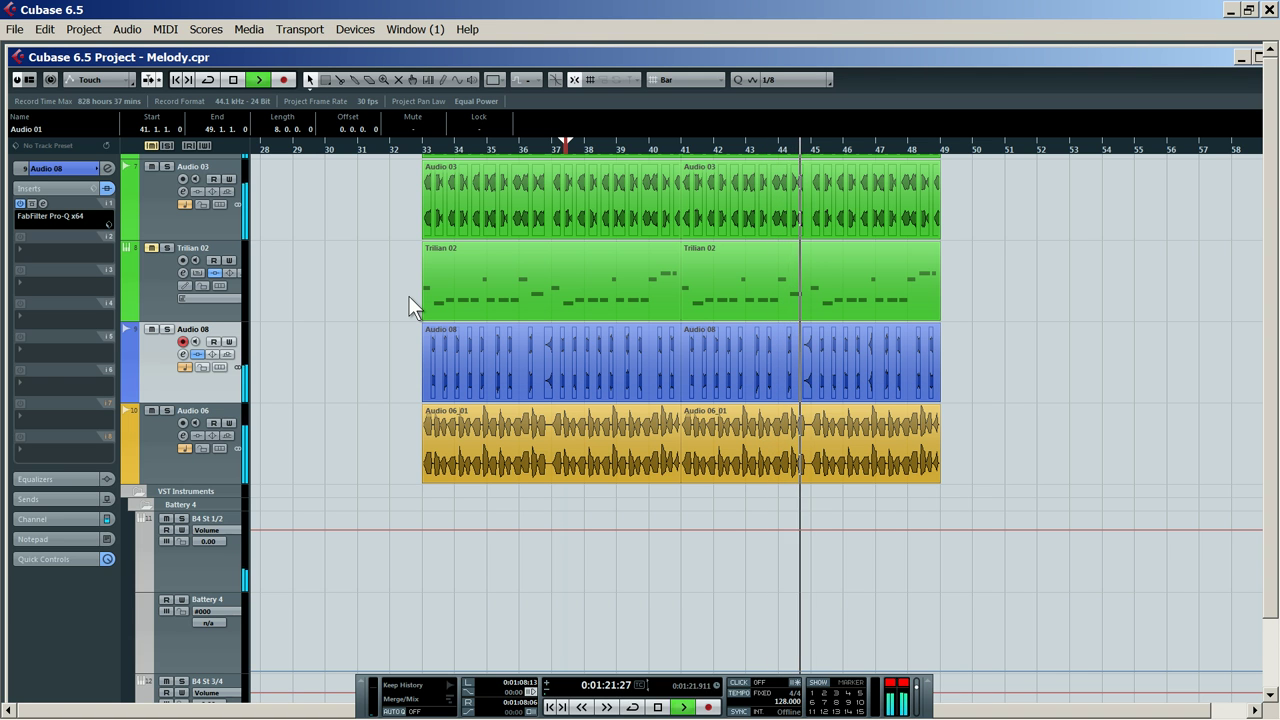
key("space")
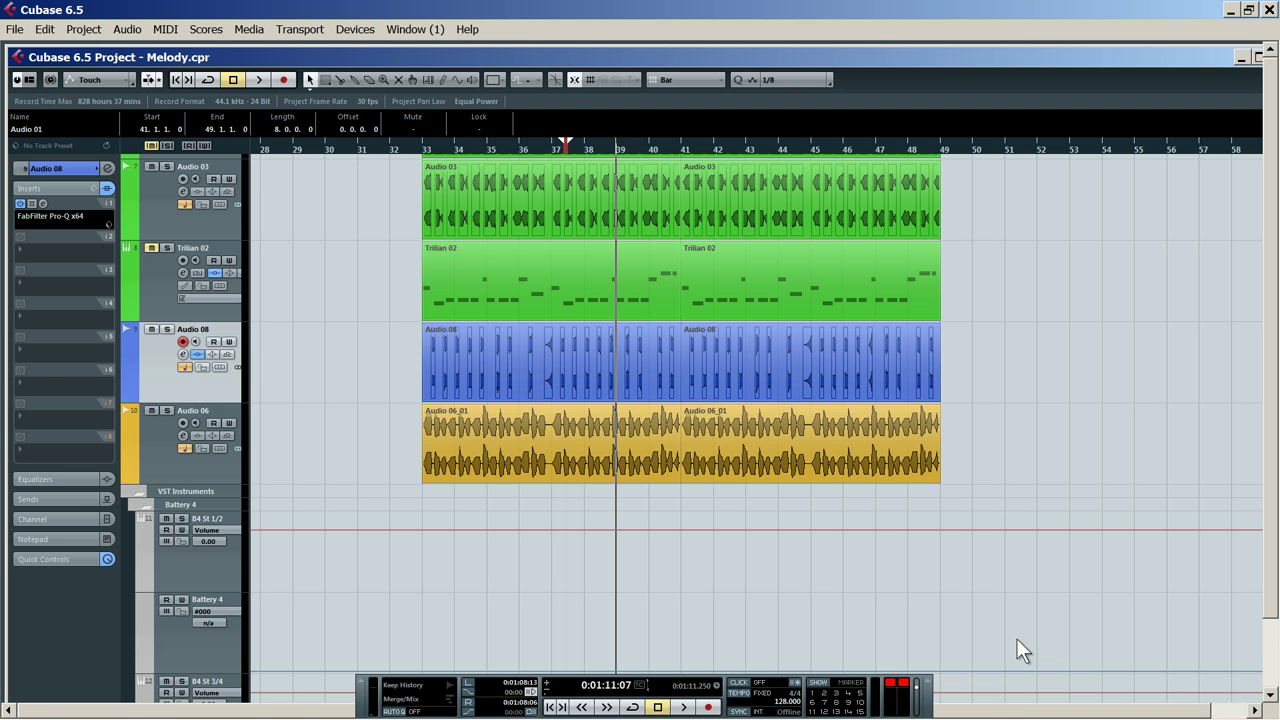
left_click(374, 702)
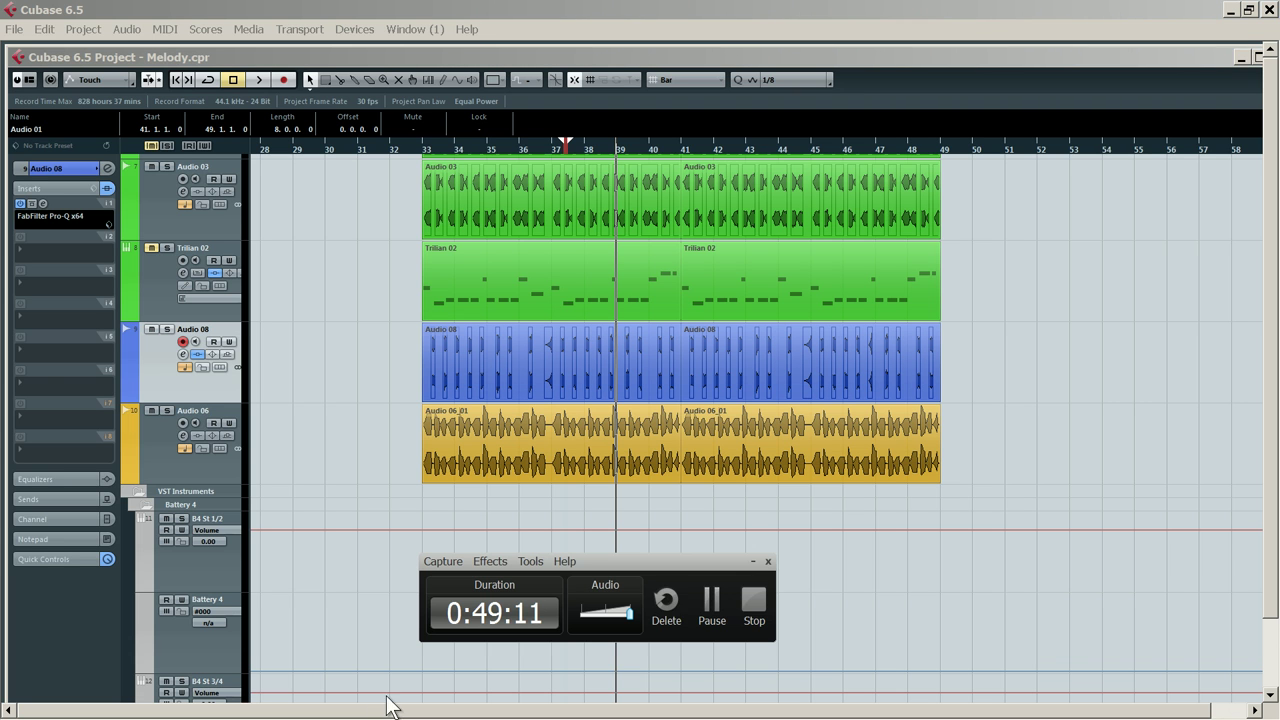